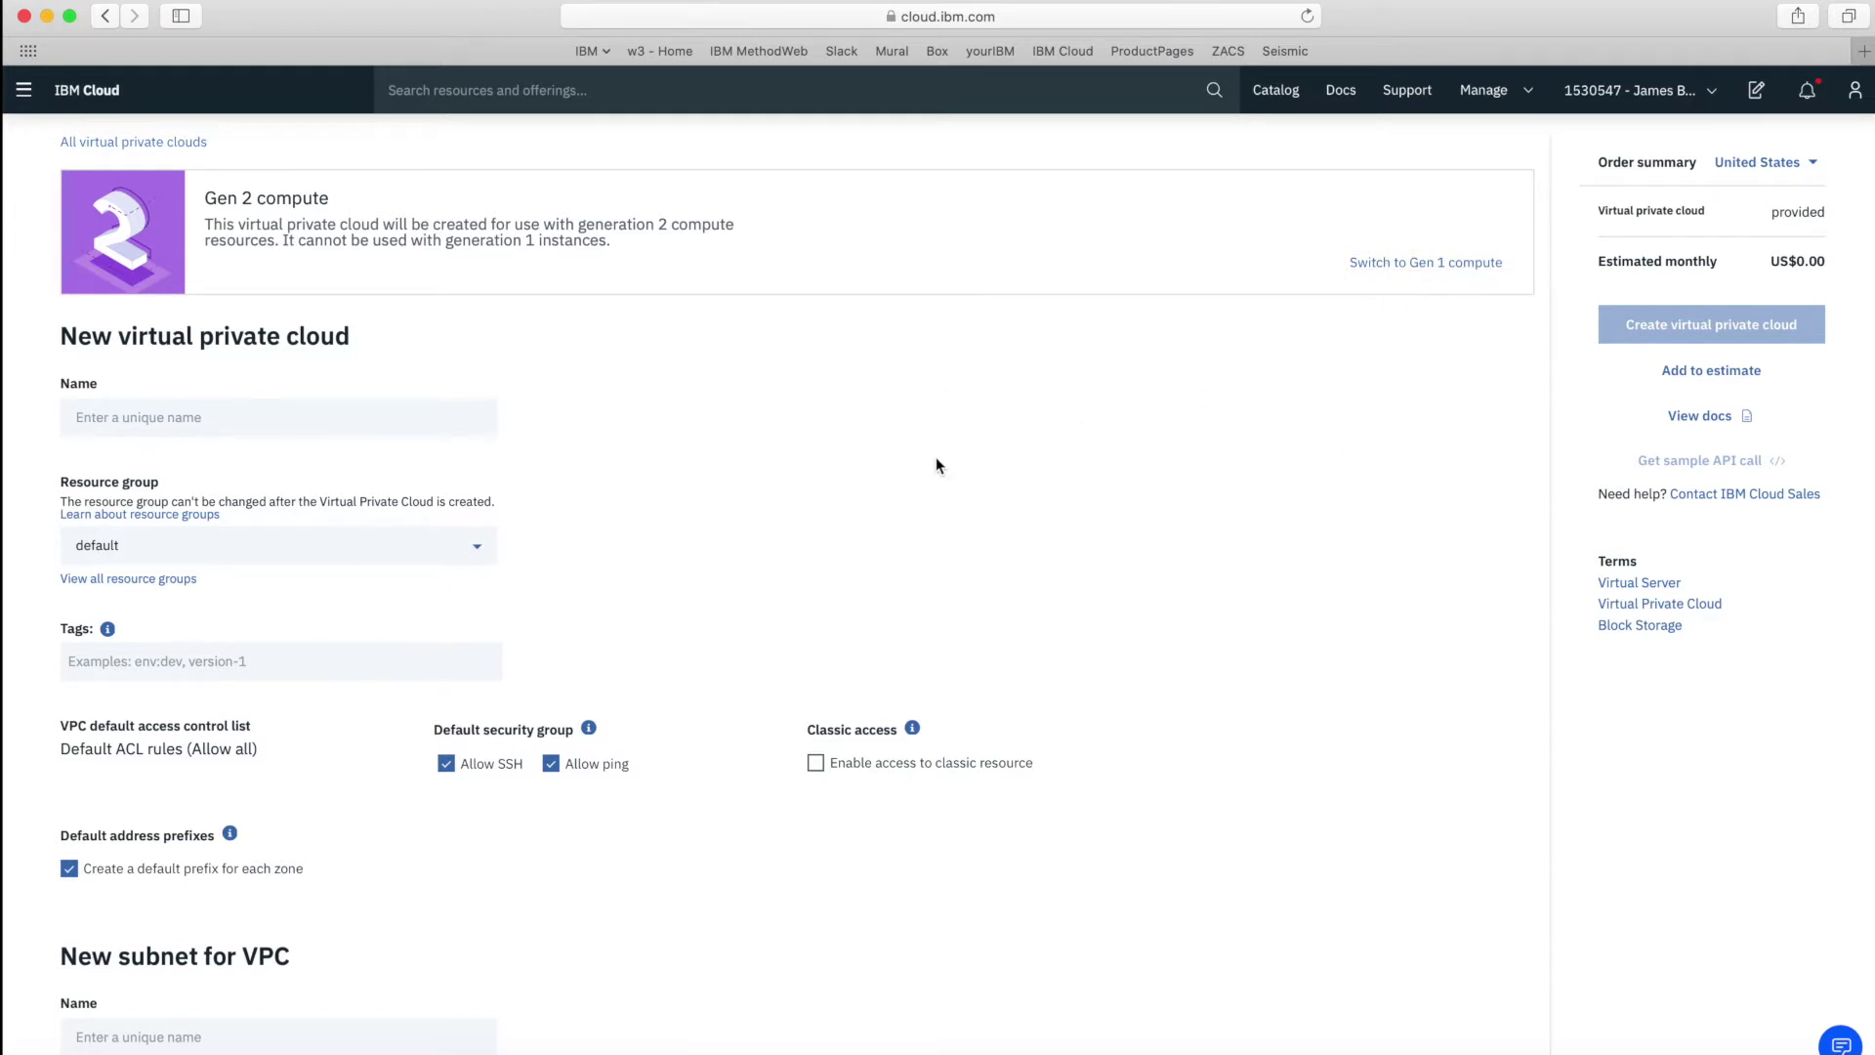
# Name the new virtual private cloud rules-vpc and assign it to the VPC-RG resource group.
pyautogui.scroll(-1, 711, 542)
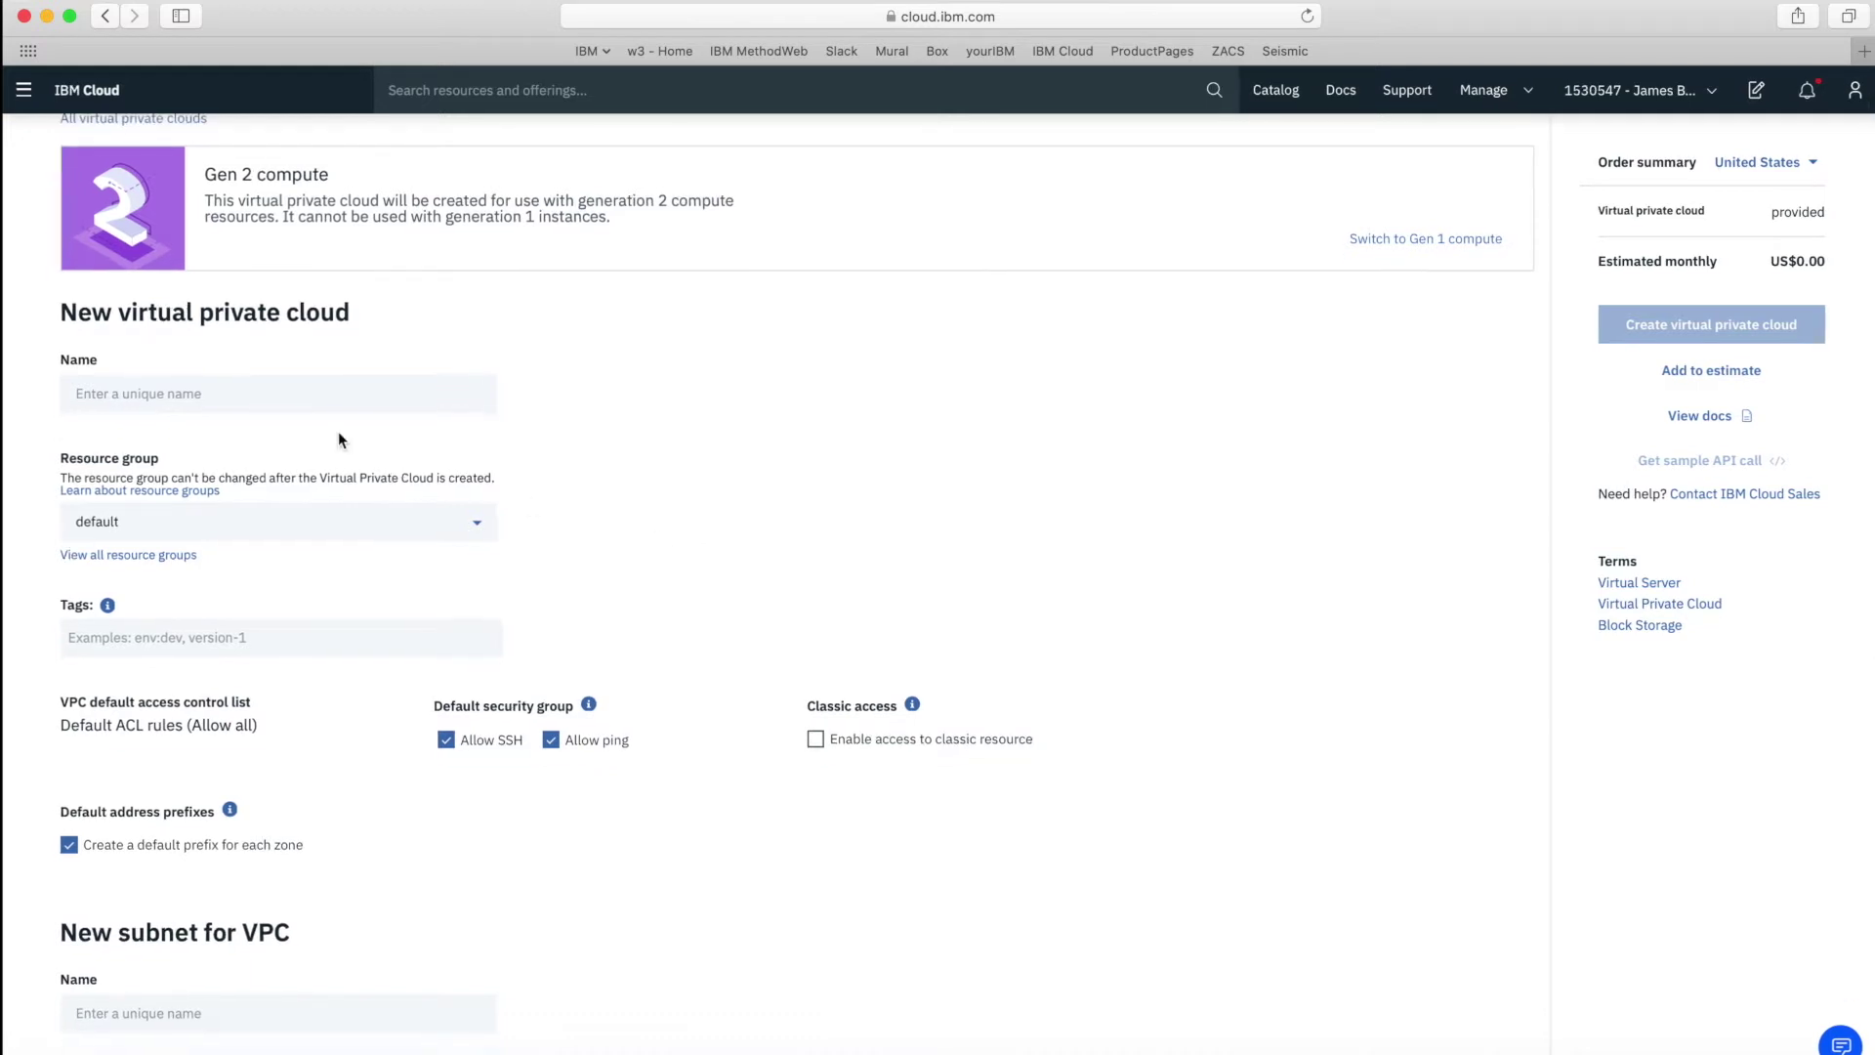
pyautogui.click(242, 391)
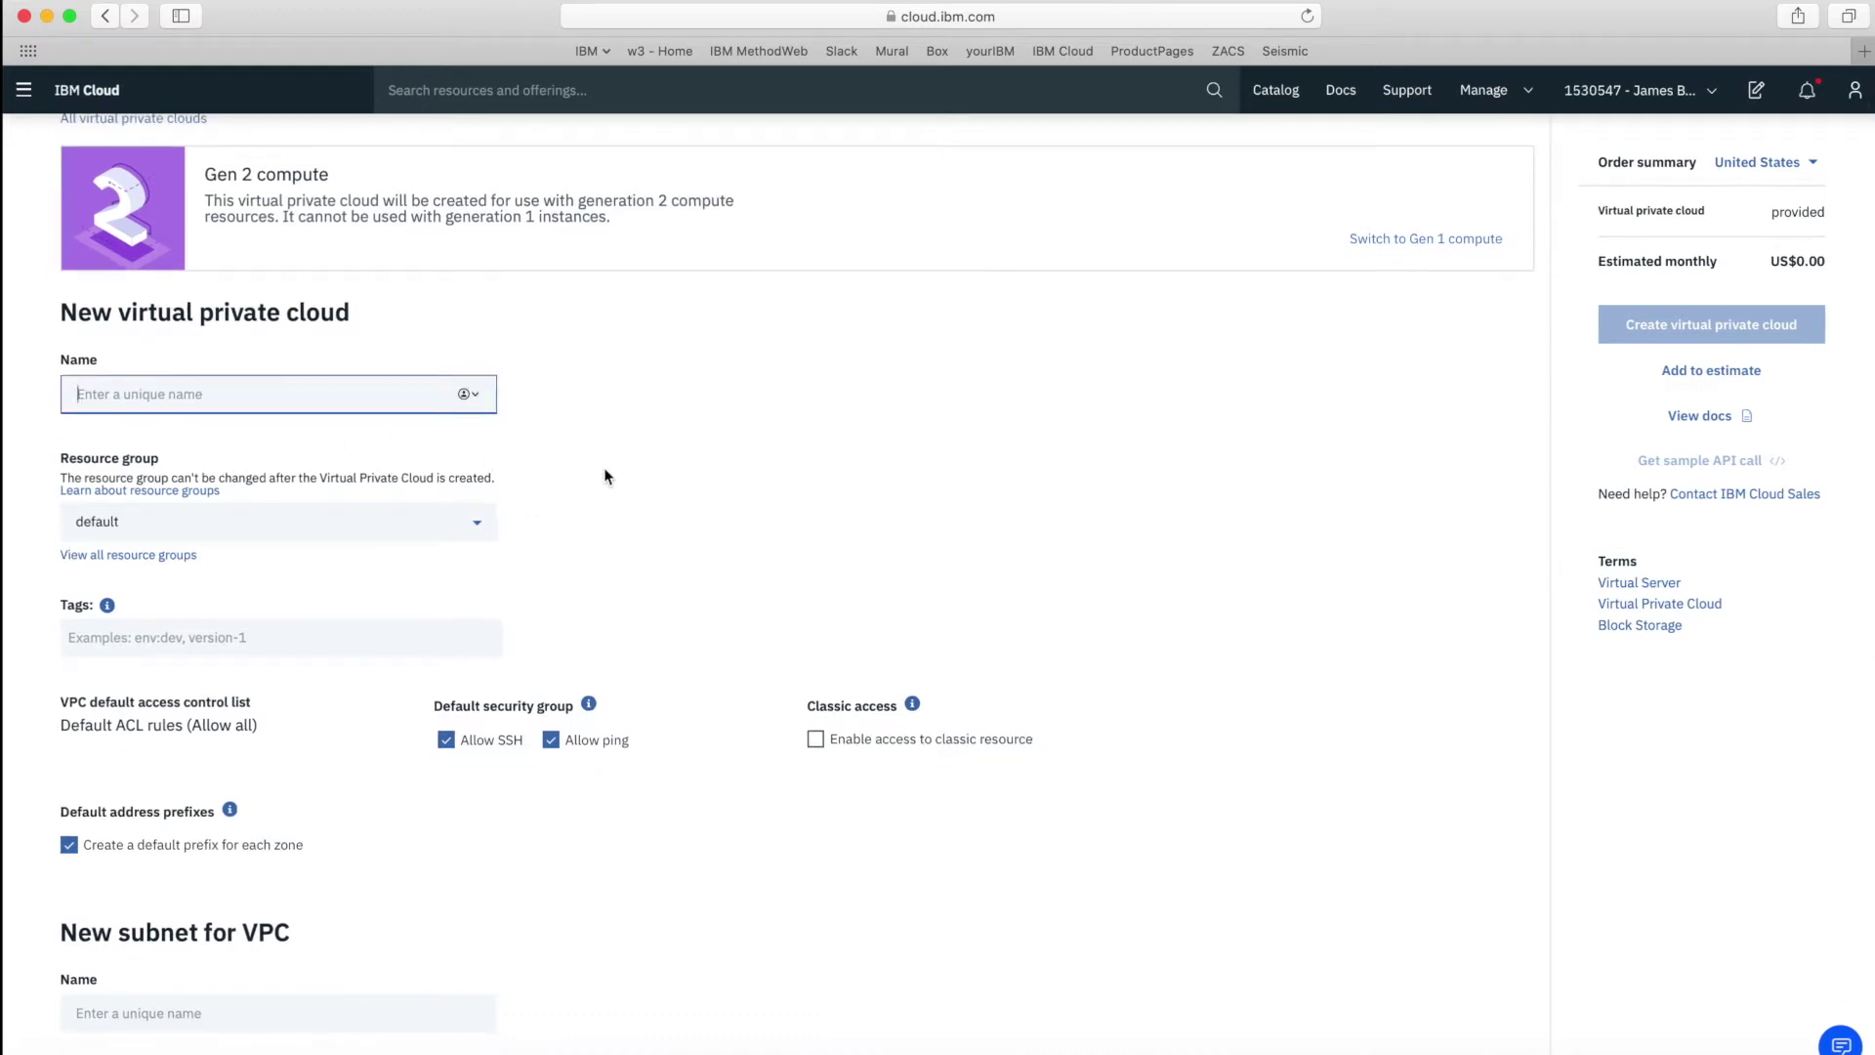
pyautogui.write('RULES-')
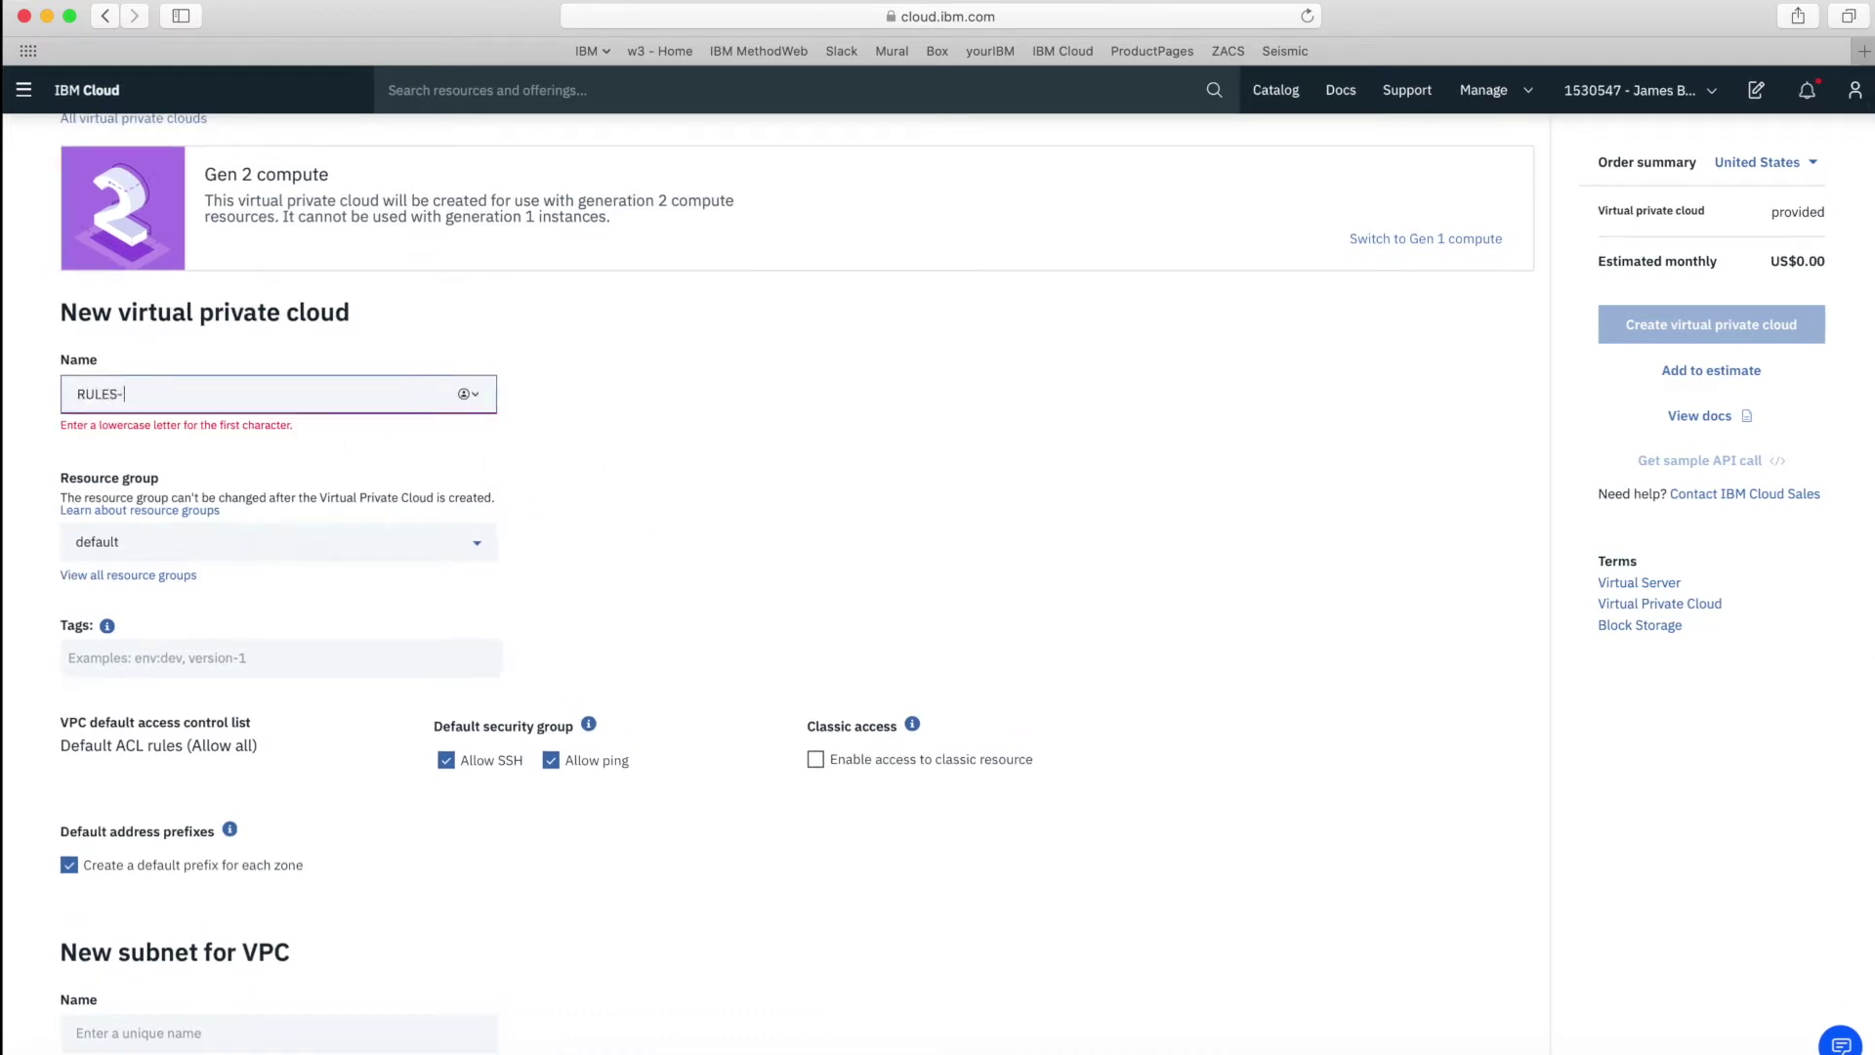
pyautogui.press('BackSpace')
pyautogui.press('BackSpace')
pyautogui.press('BackSpace')
pyautogui.press('BackSpace')
pyautogui.press('BackSpace')
pyautogui.press('BackSpace')
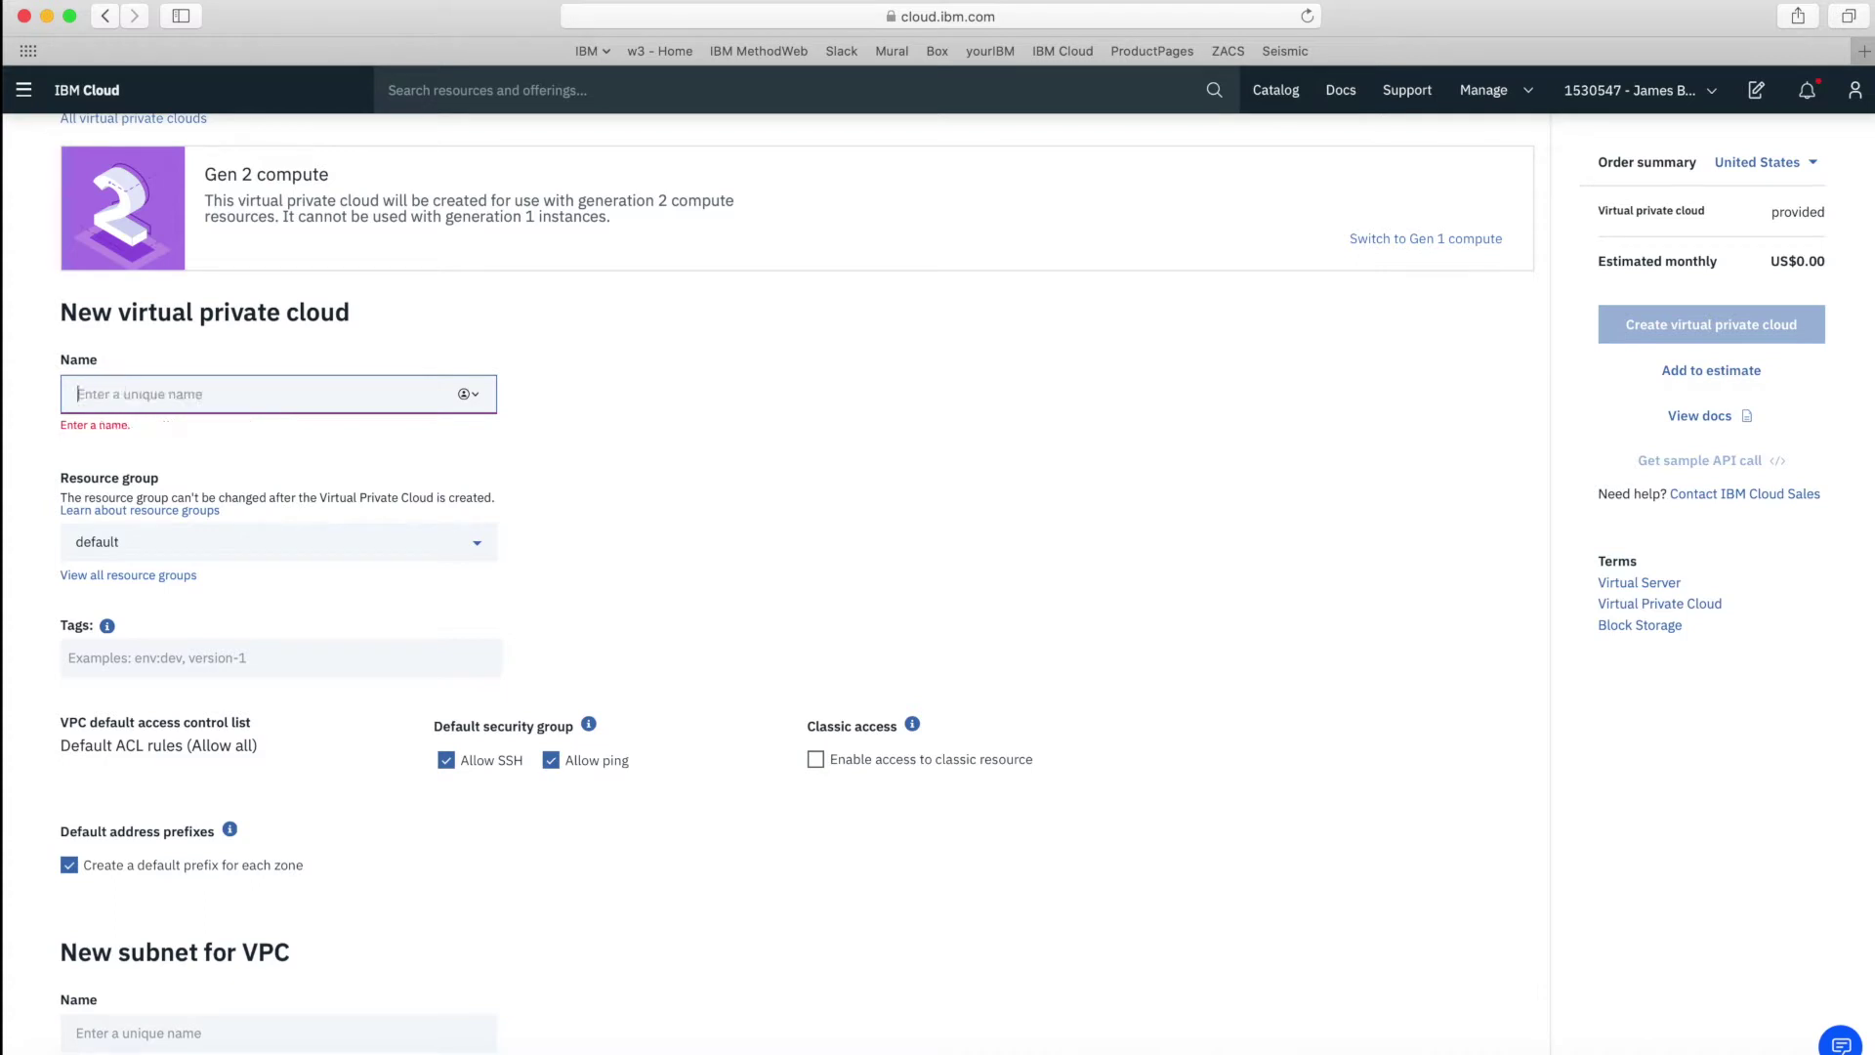
pyautogui.write('rul')
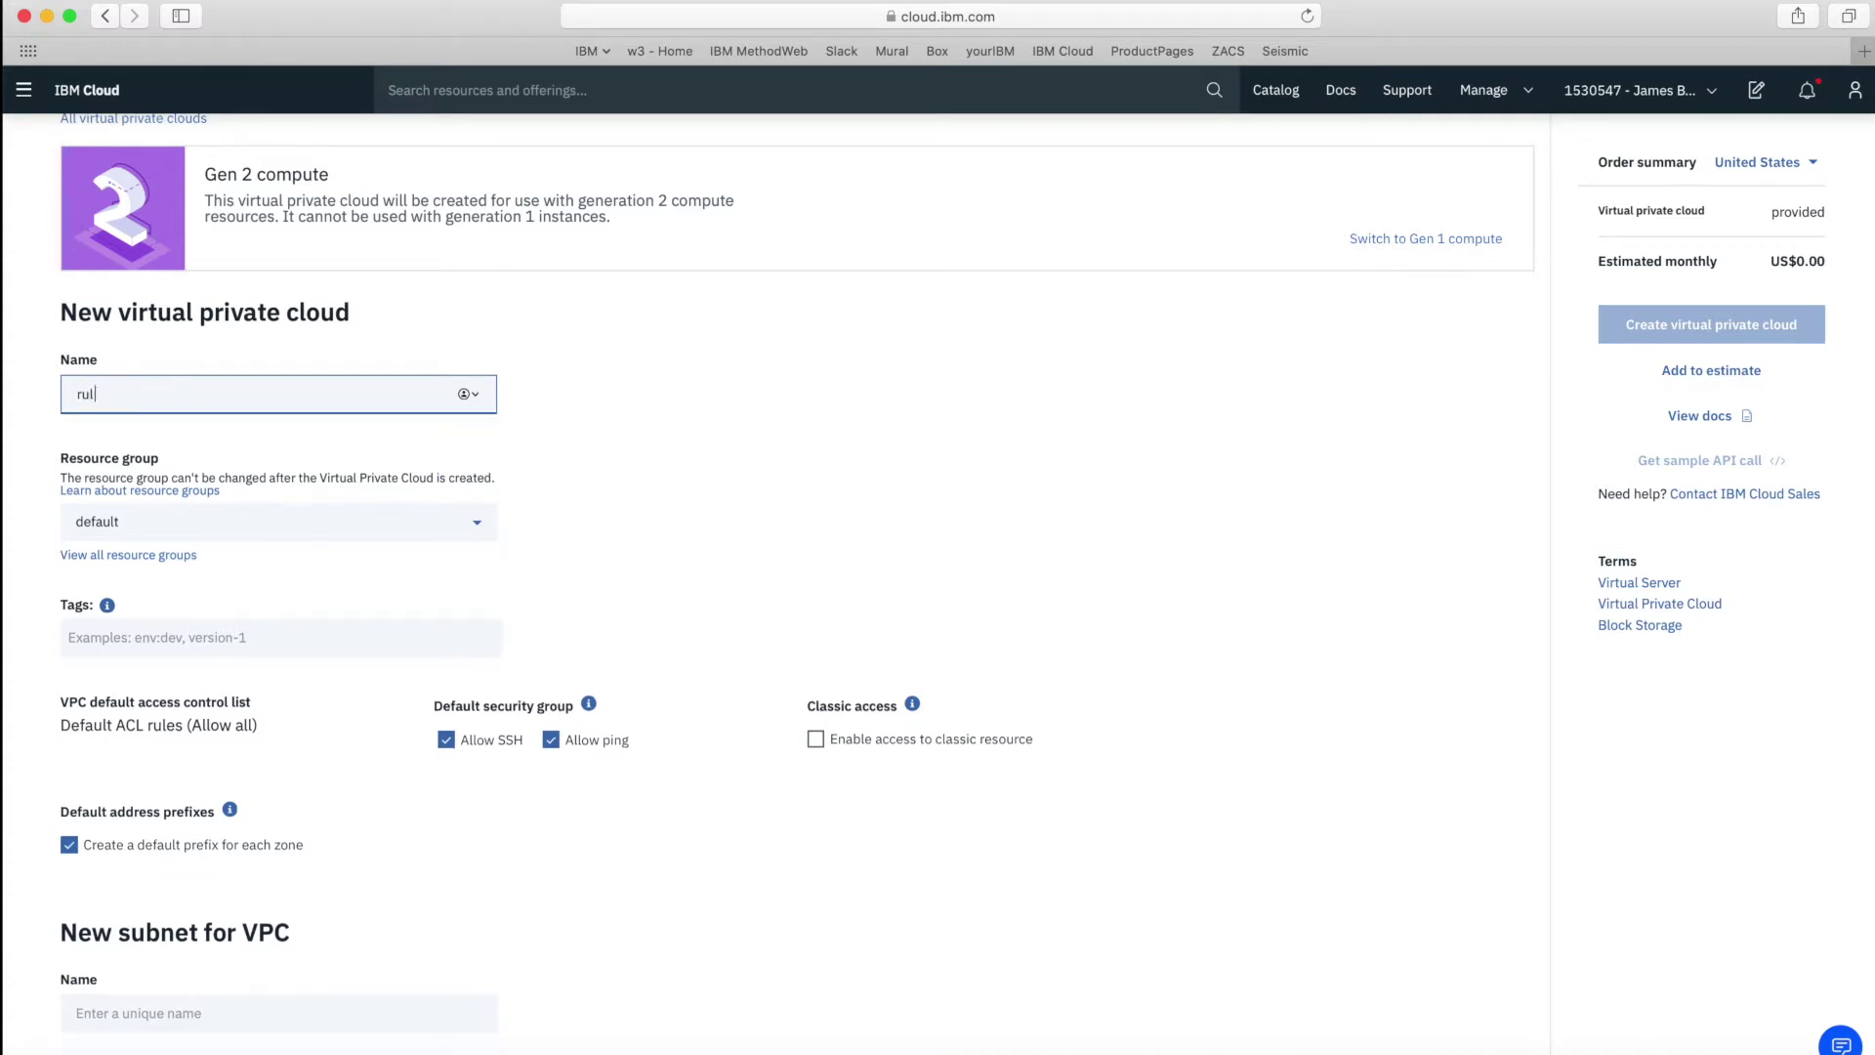
pyautogui.write('es-vpc')
pyautogui.click(309, 525)
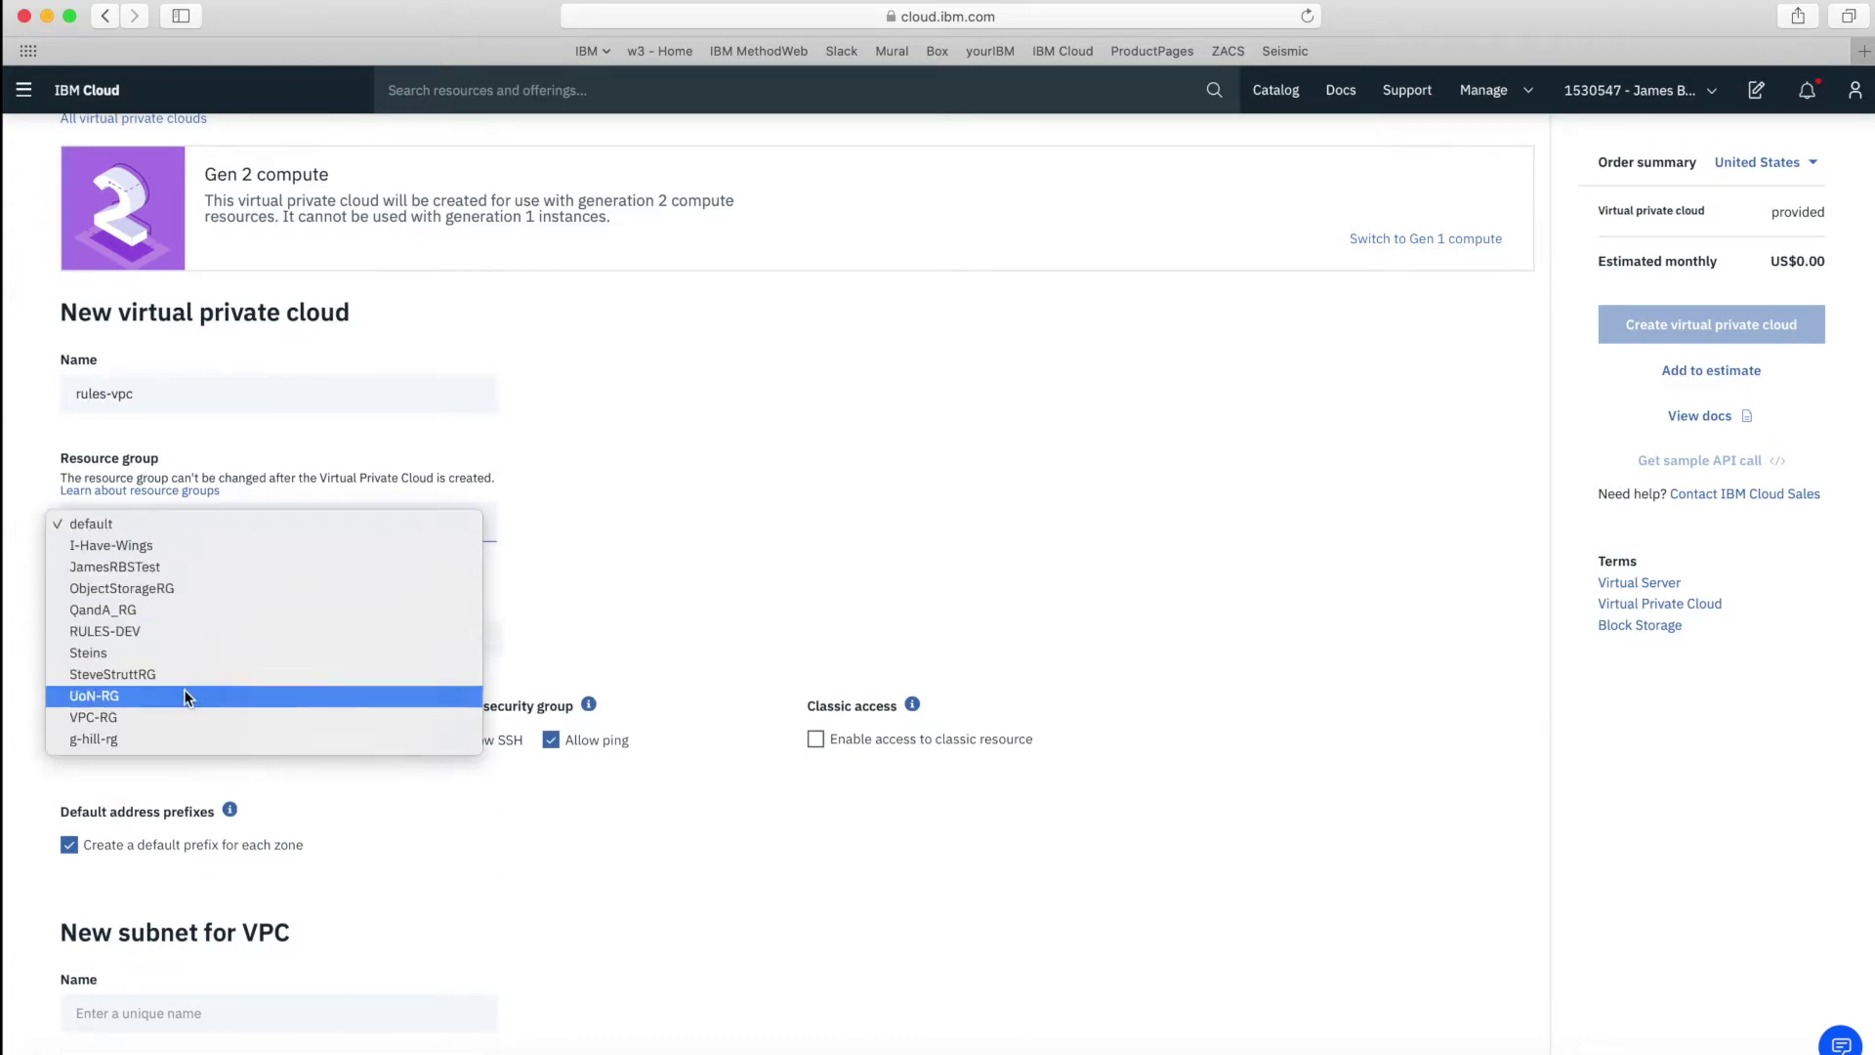
pyautogui.click(84, 717)
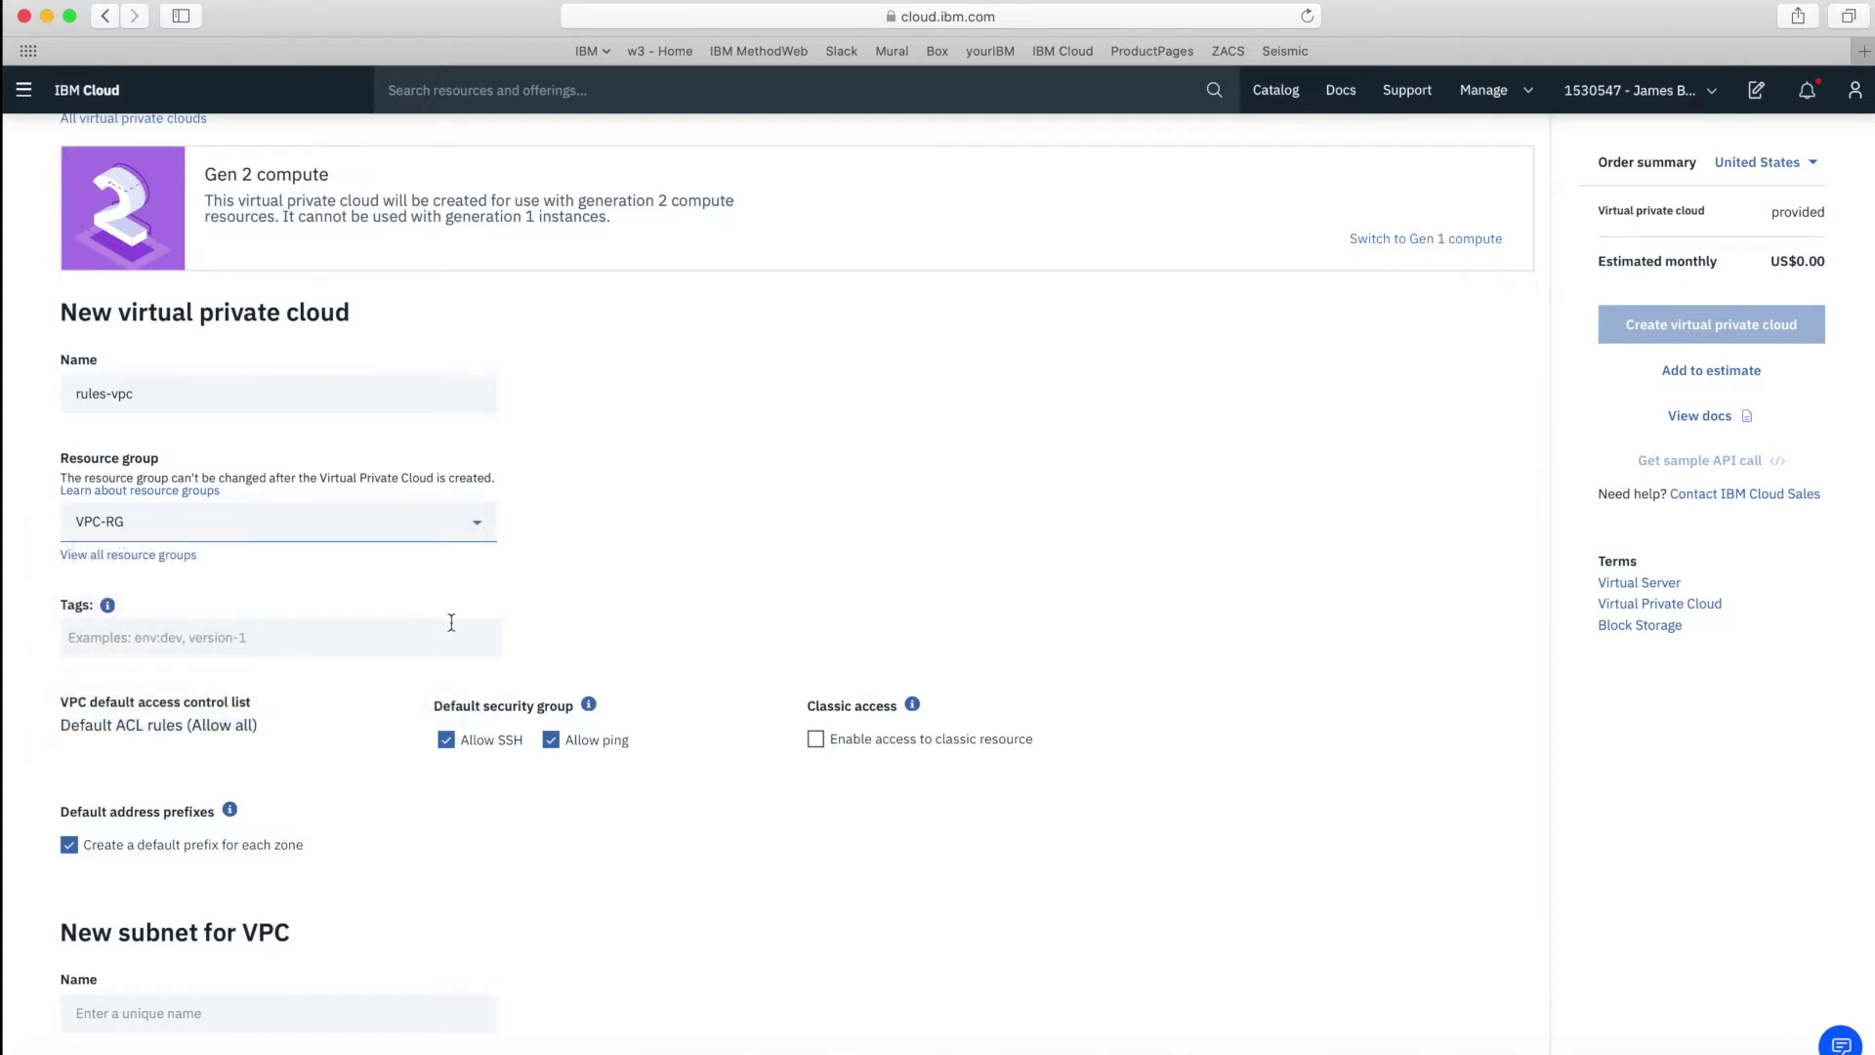
# Tag the virtual private cloud with rules, vpc and the owner's first name.
pyautogui.click(225, 638)
pyautogui.write('rules')
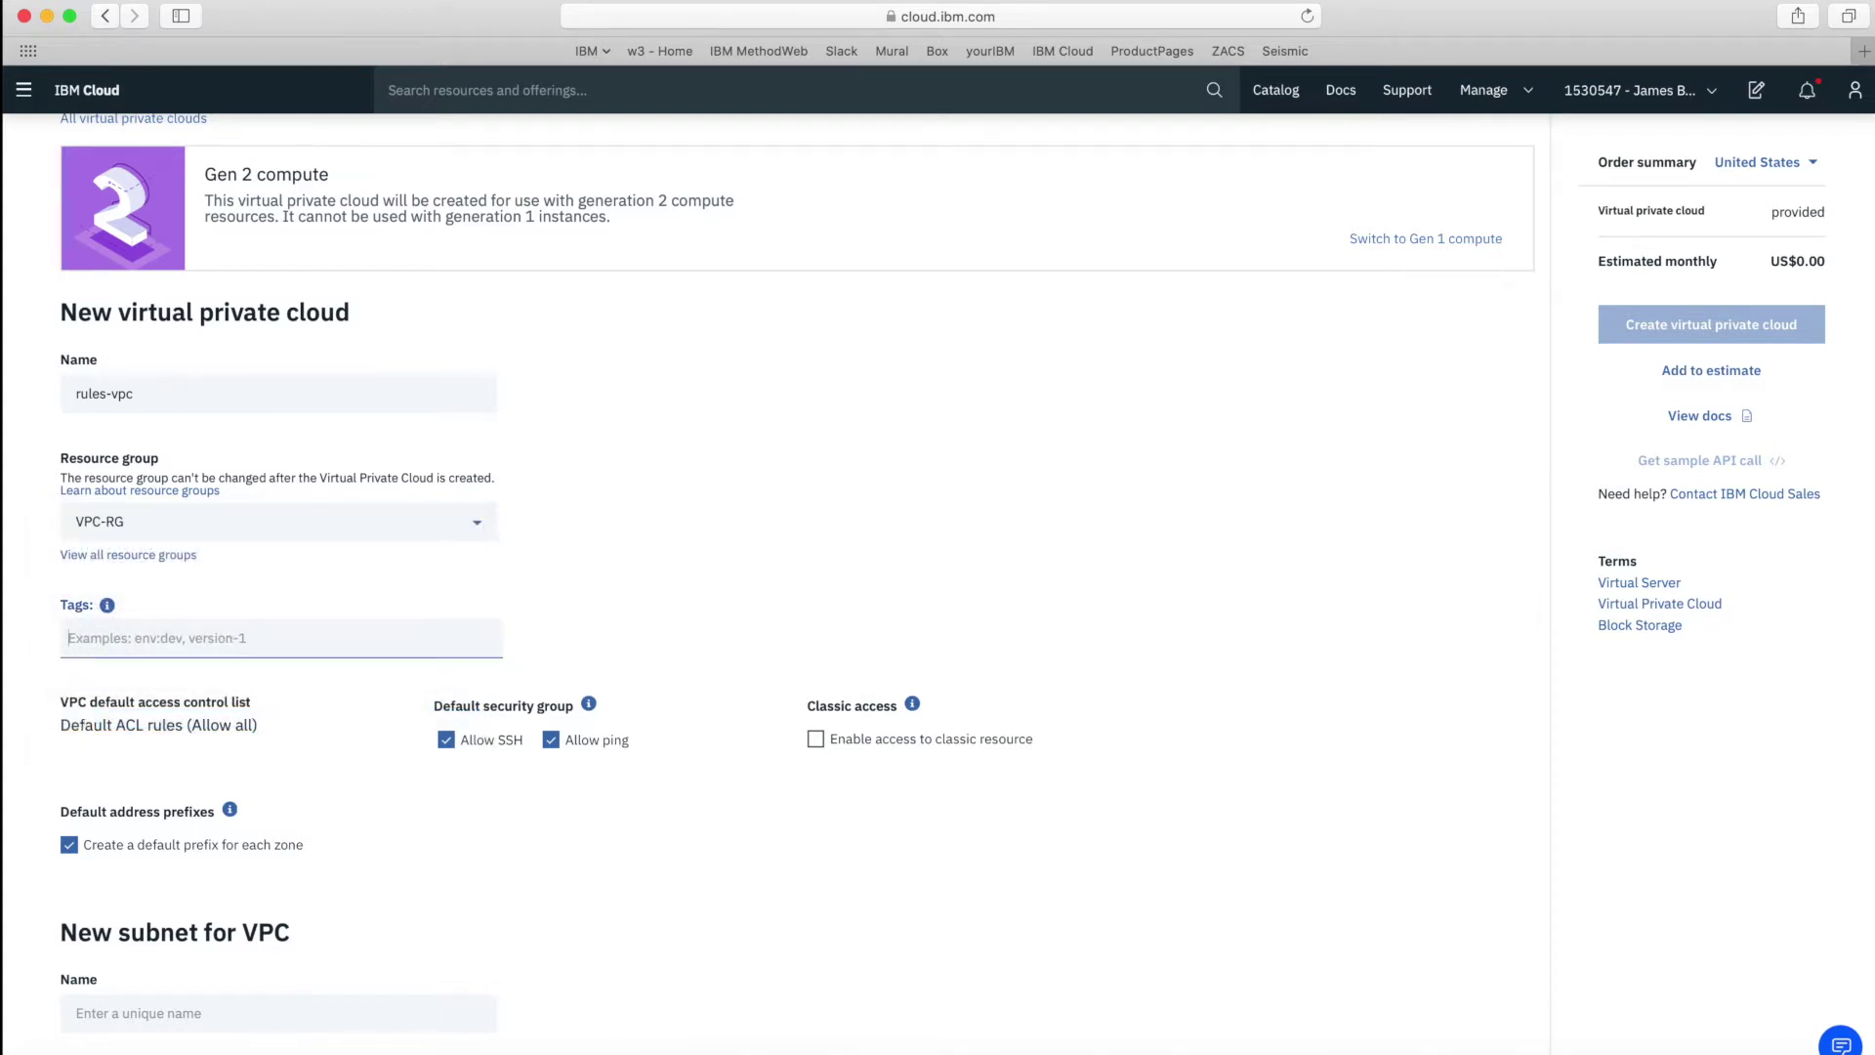
pyautogui.press('Return')
pyautogui.write('vpc')
pyautogui.press('Return')
pyautogui.write('james')
pyautogui.press('Return')
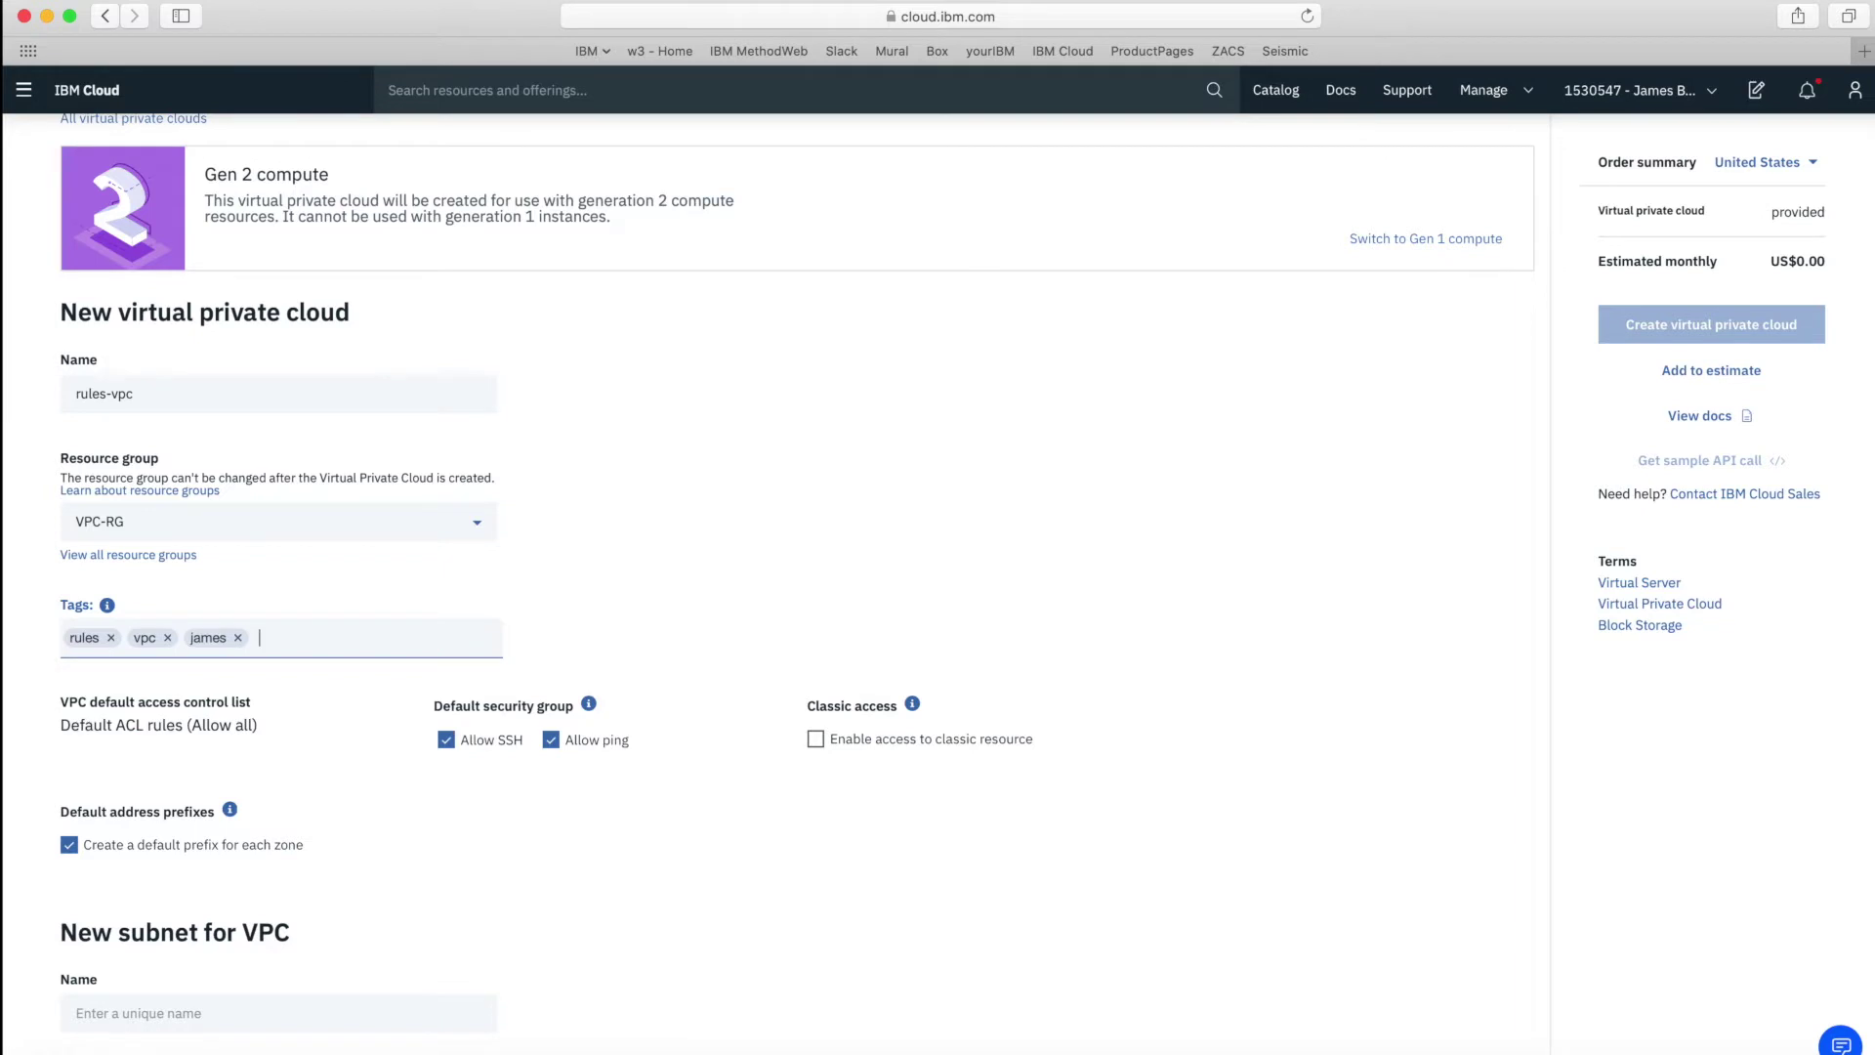
# Review the conditions for enabling access to classic resources, leaving the option disabled.
pyautogui.scroll(-3, 648, 873)
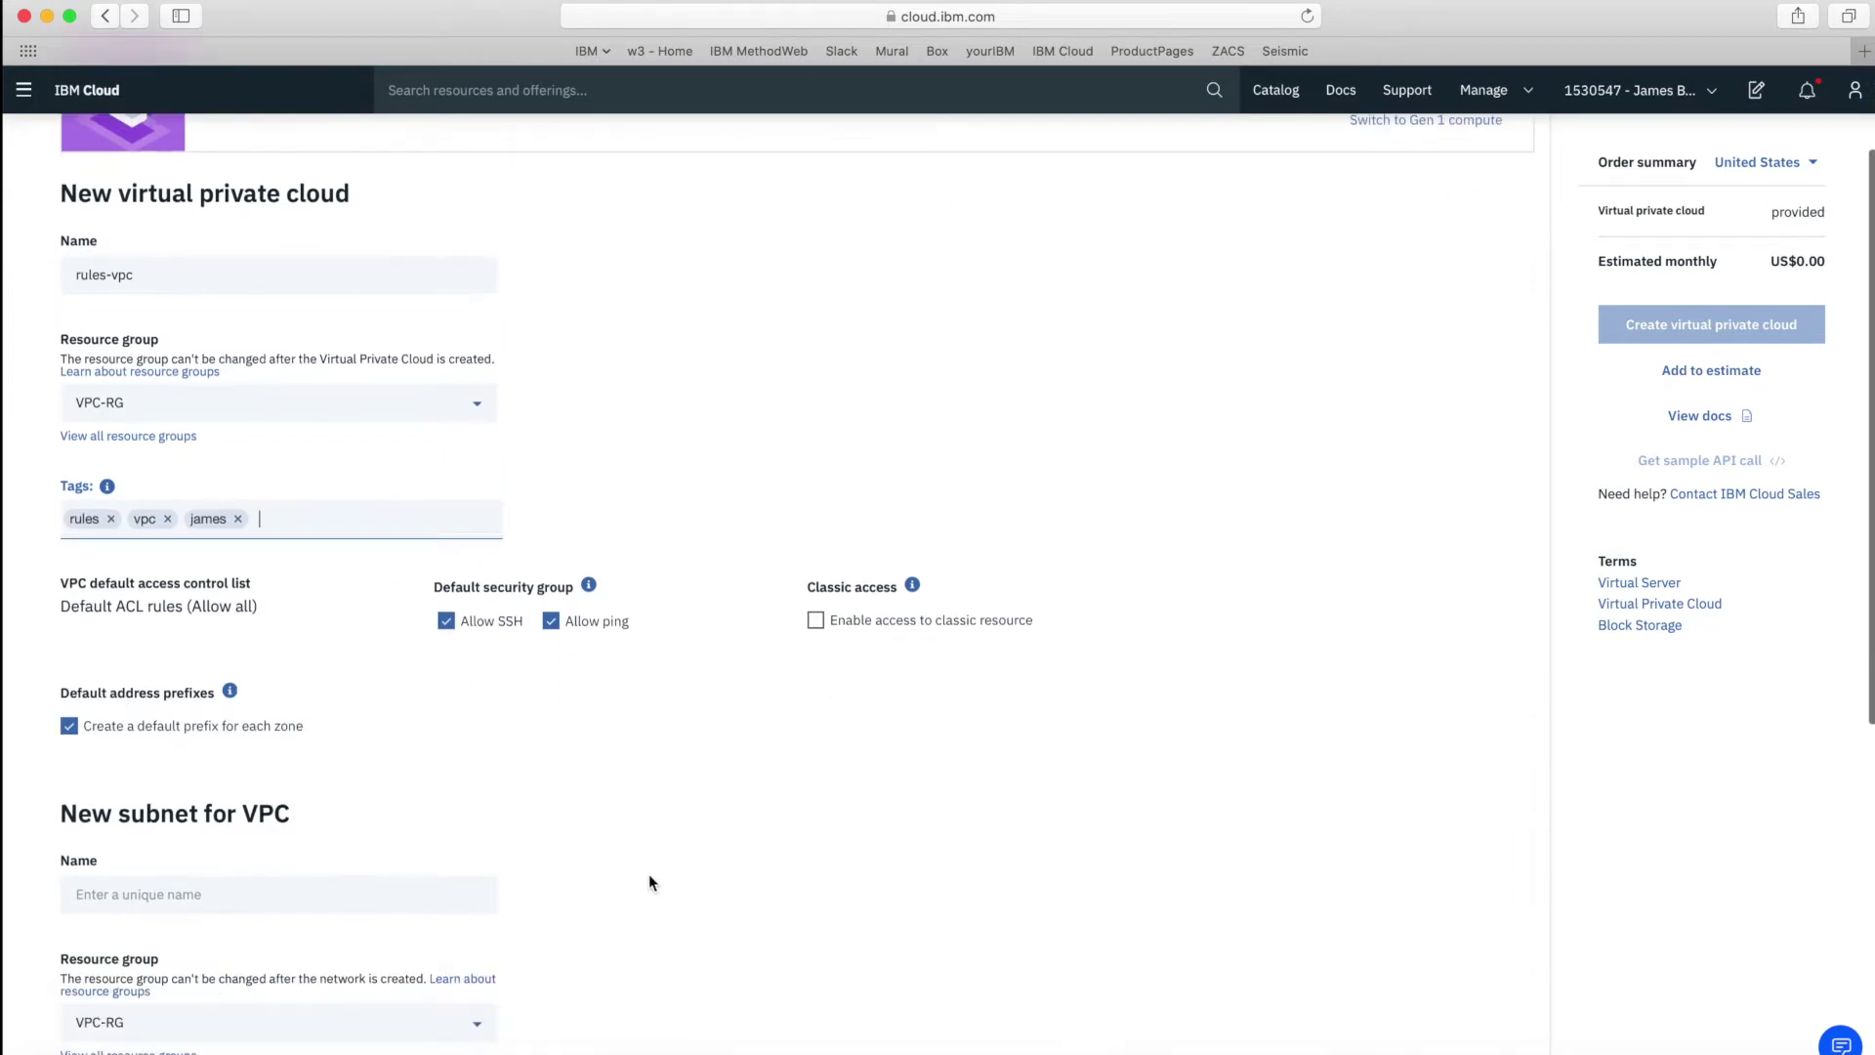
pyautogui.scroll(-1, 649, 865)
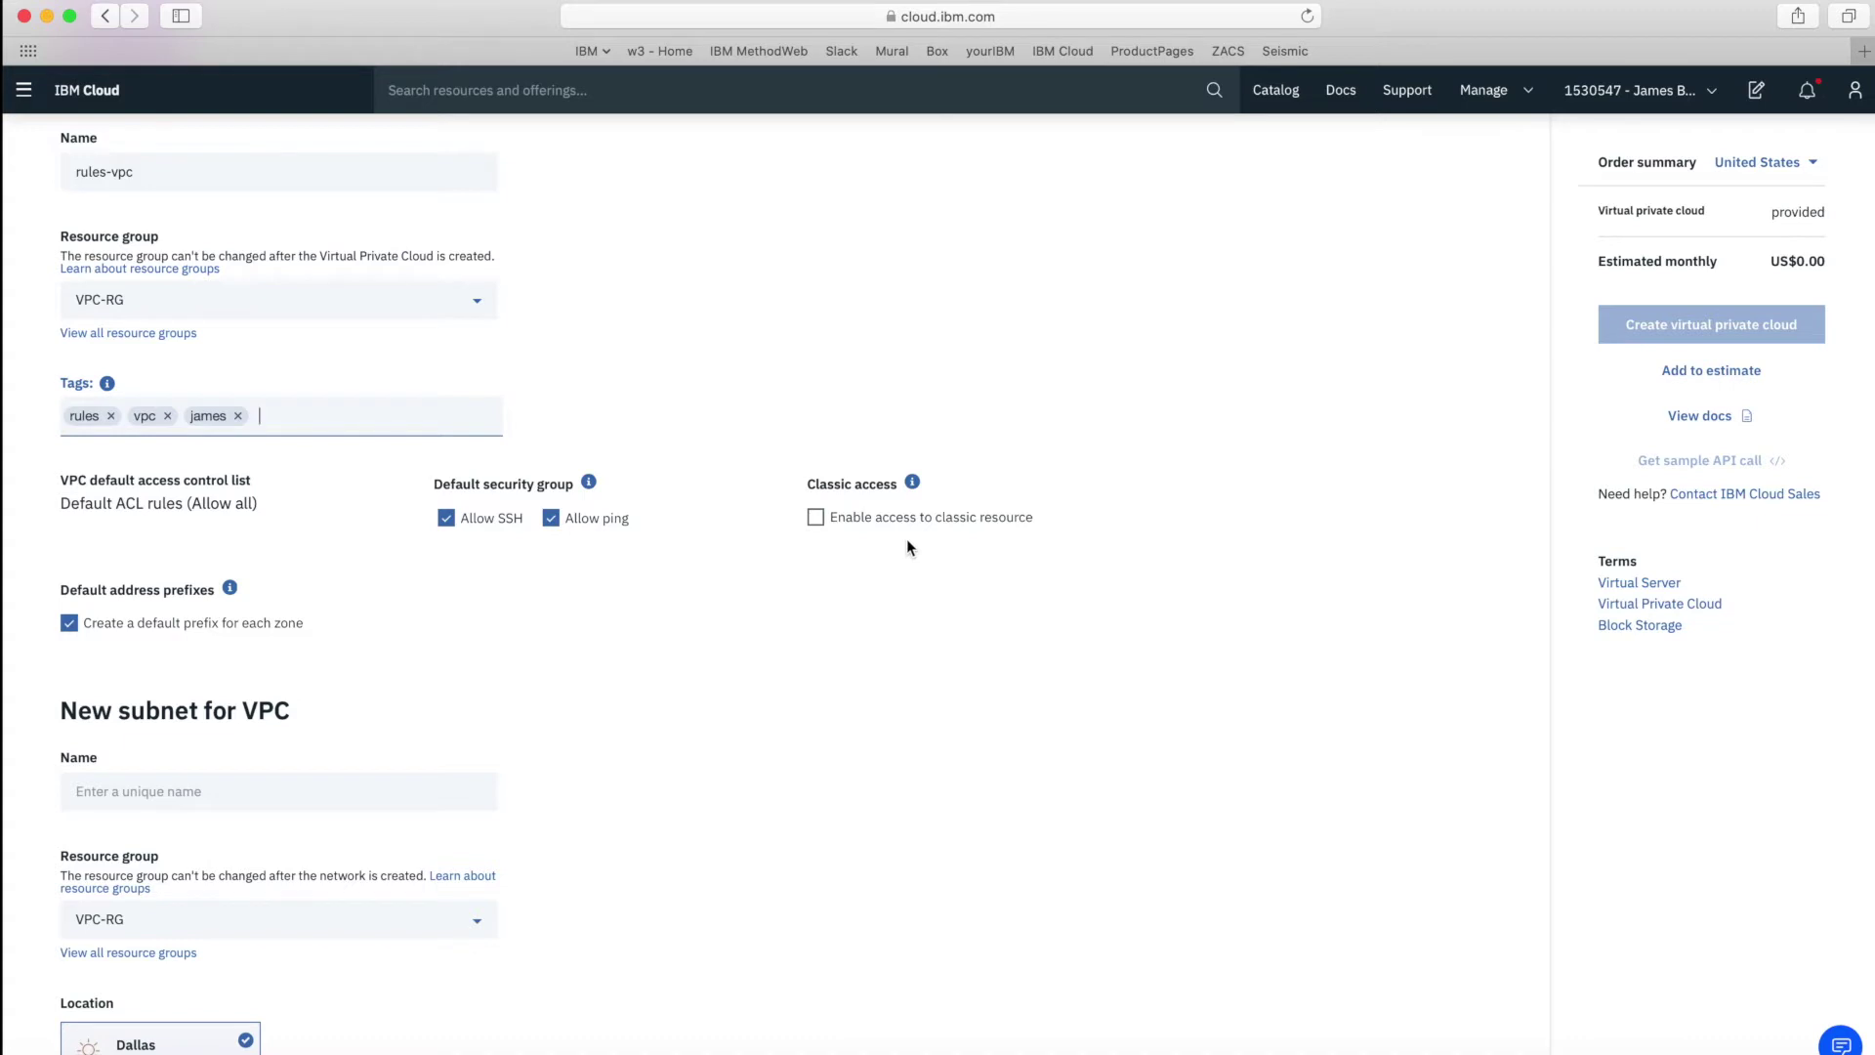
pyautogui.click(815, 516)
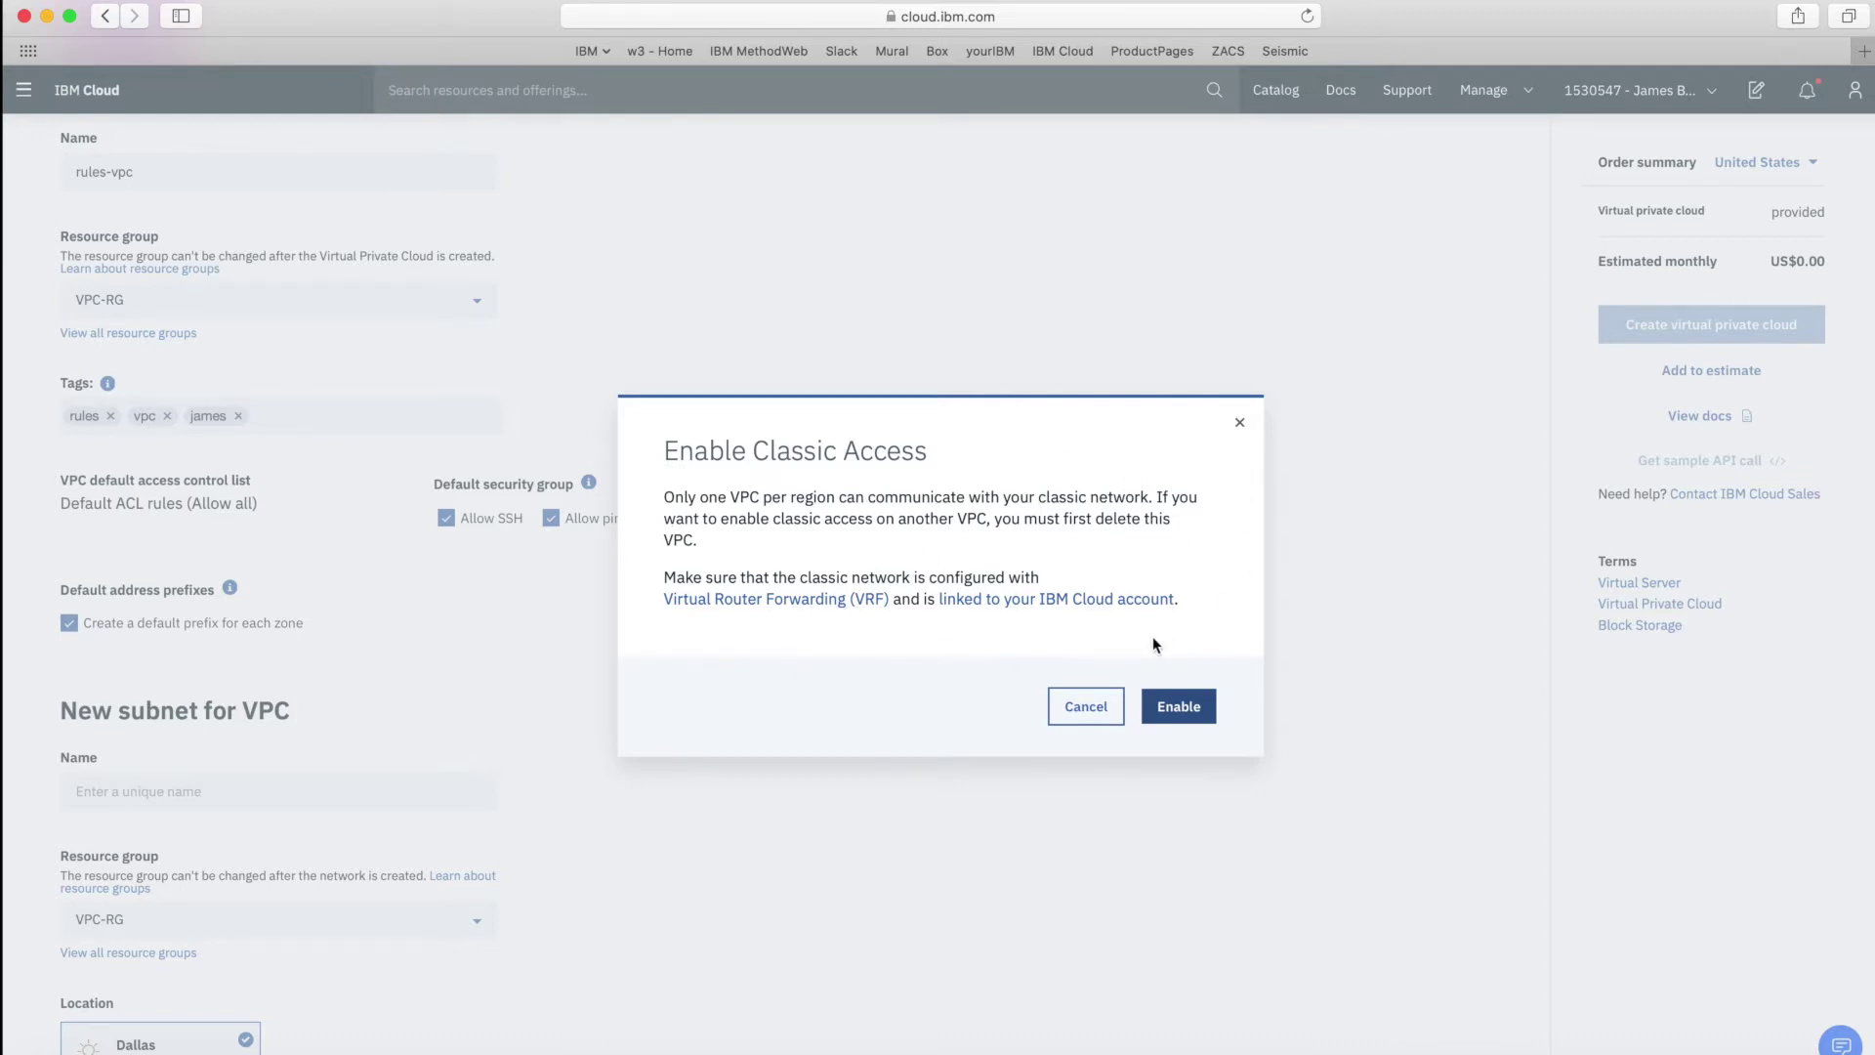
pyautogui.click(1085, 707)
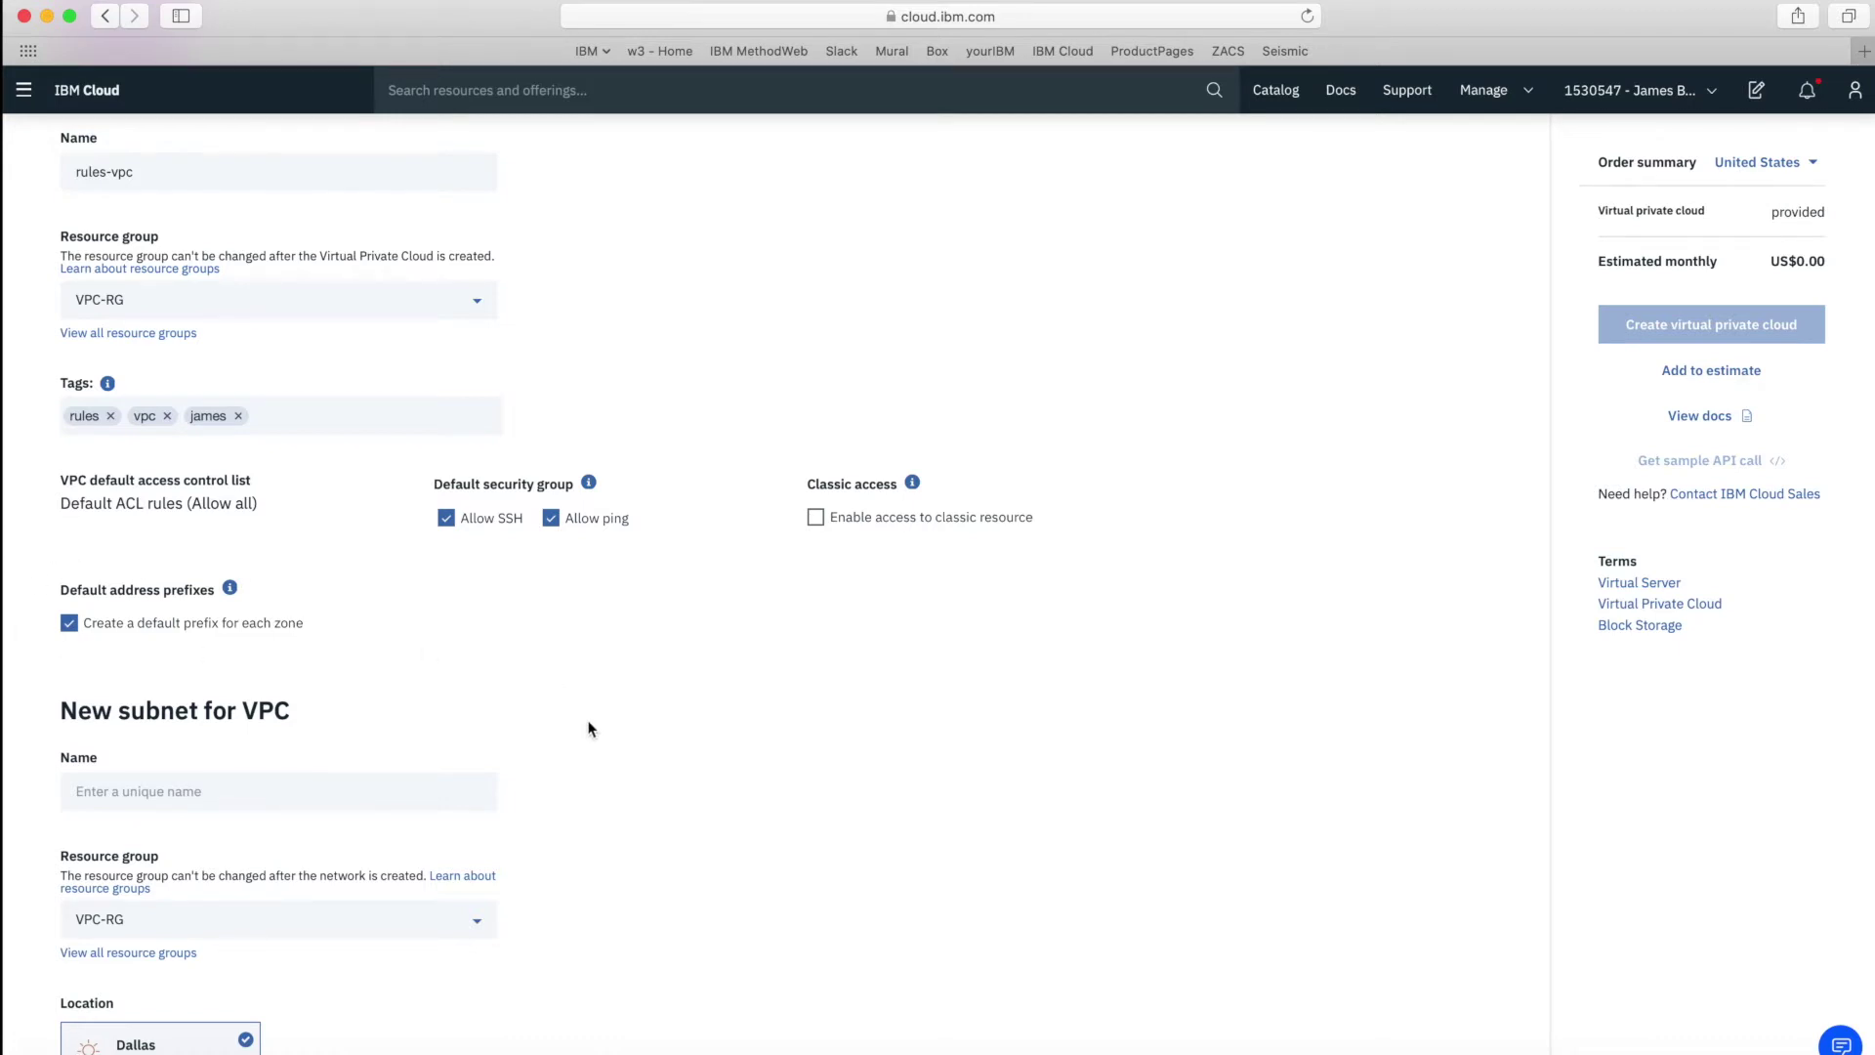
# Read the explanation of the default address prefixes for each zone.
pyautogui.scroll(-2, 589, 729)
pyautogui.scroll(-1, 589, 728)
pyautogui.click(226, 467)
pyautogui.click(227, 465)
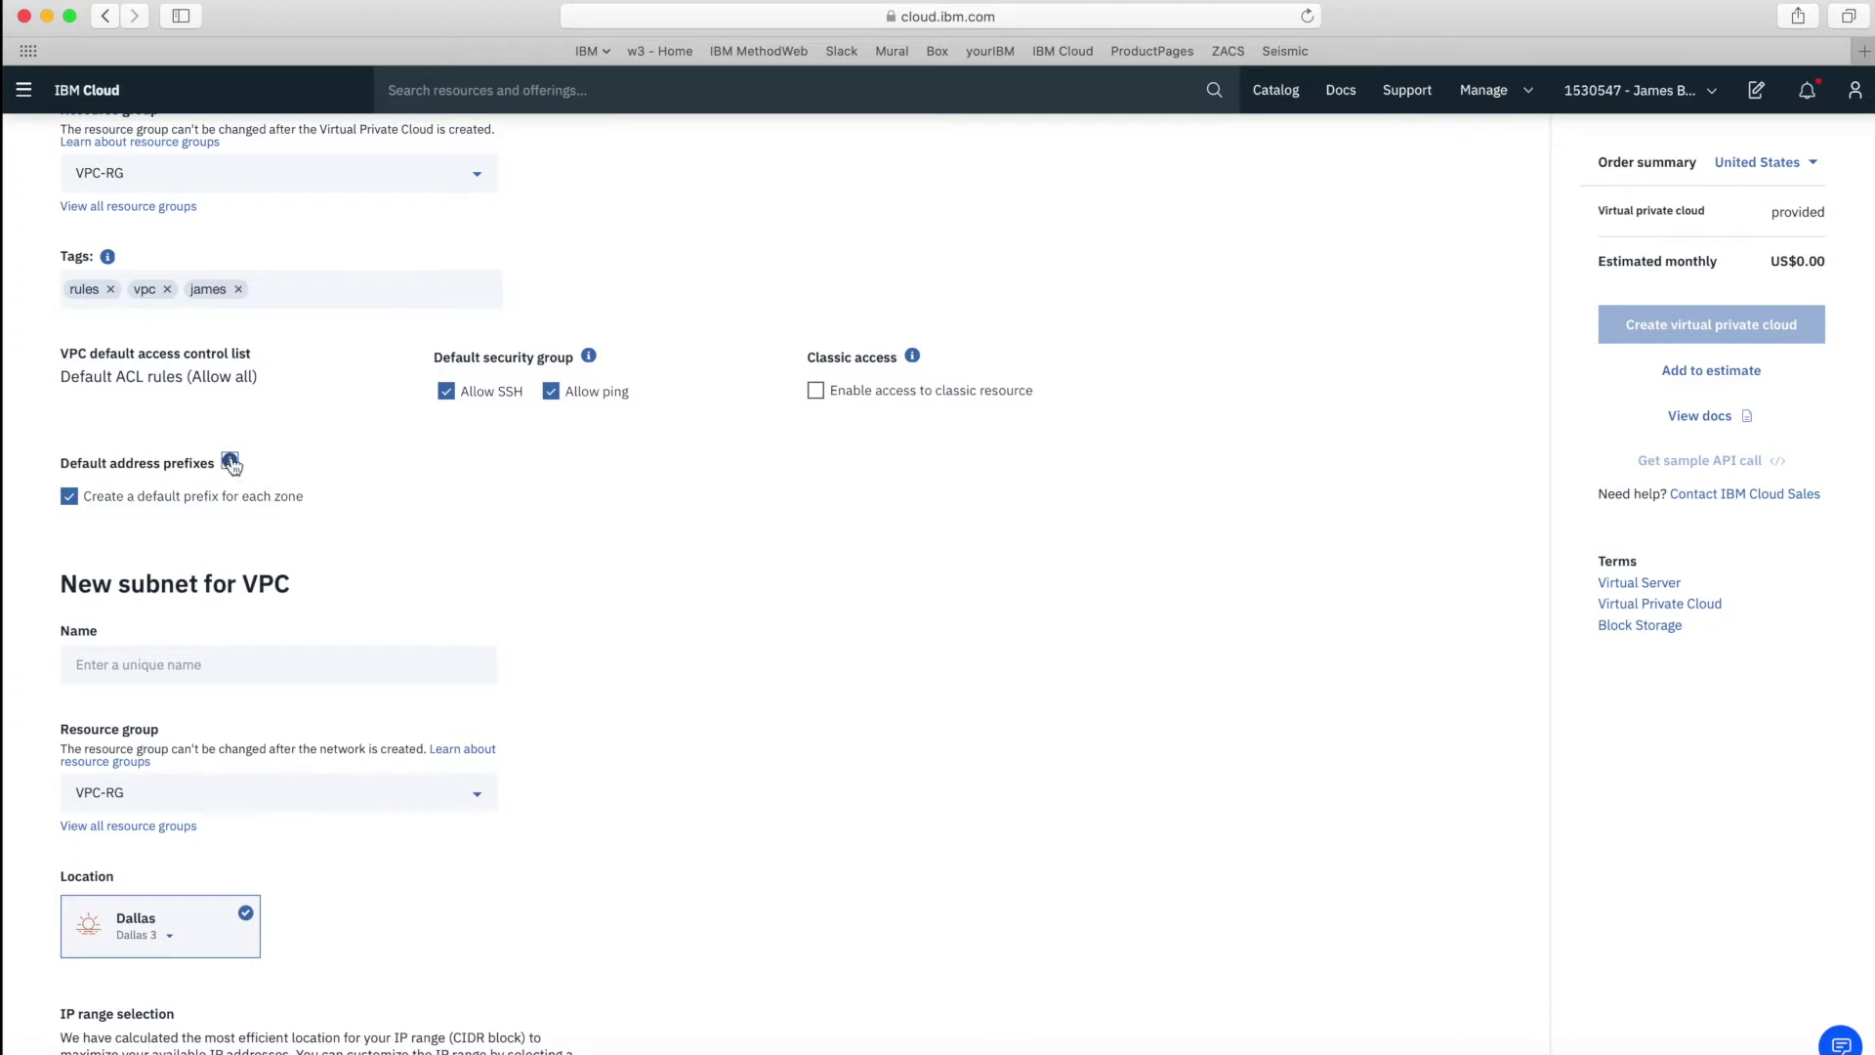
pyautogui.click(231, 464)
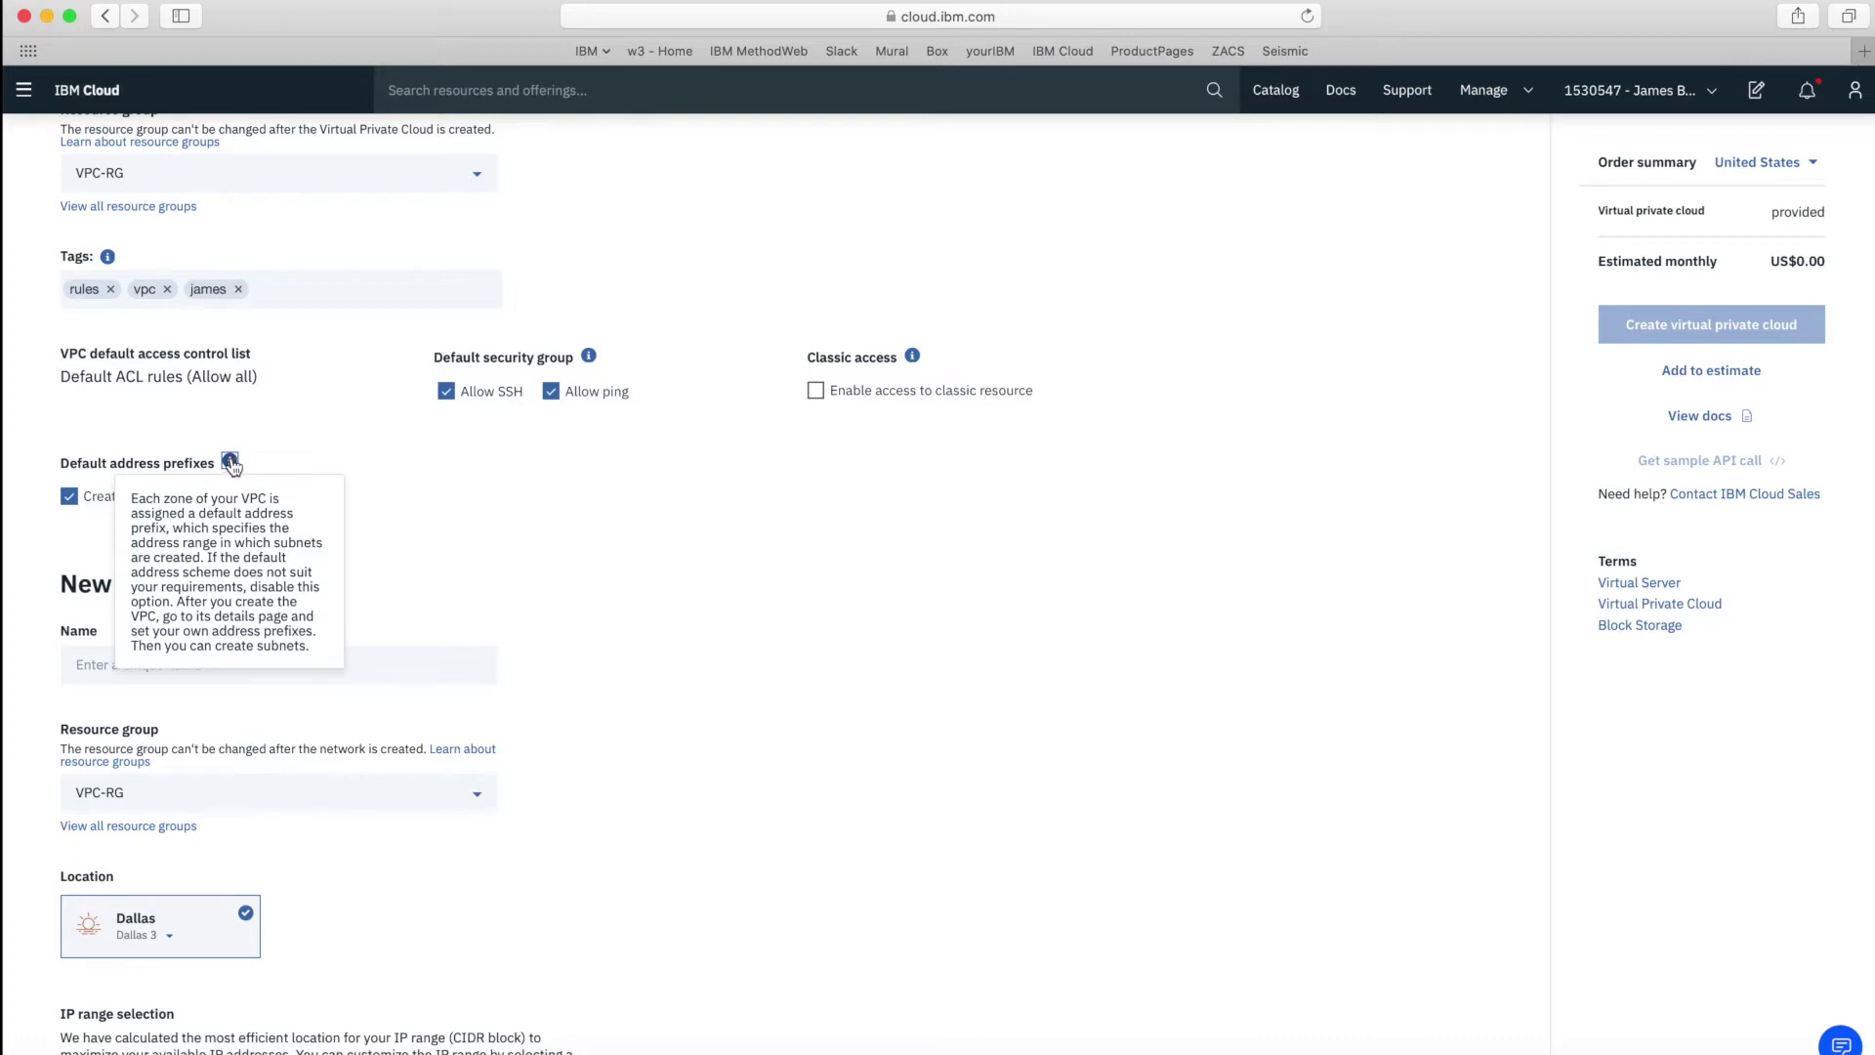
pyautogui.click(430, 606)
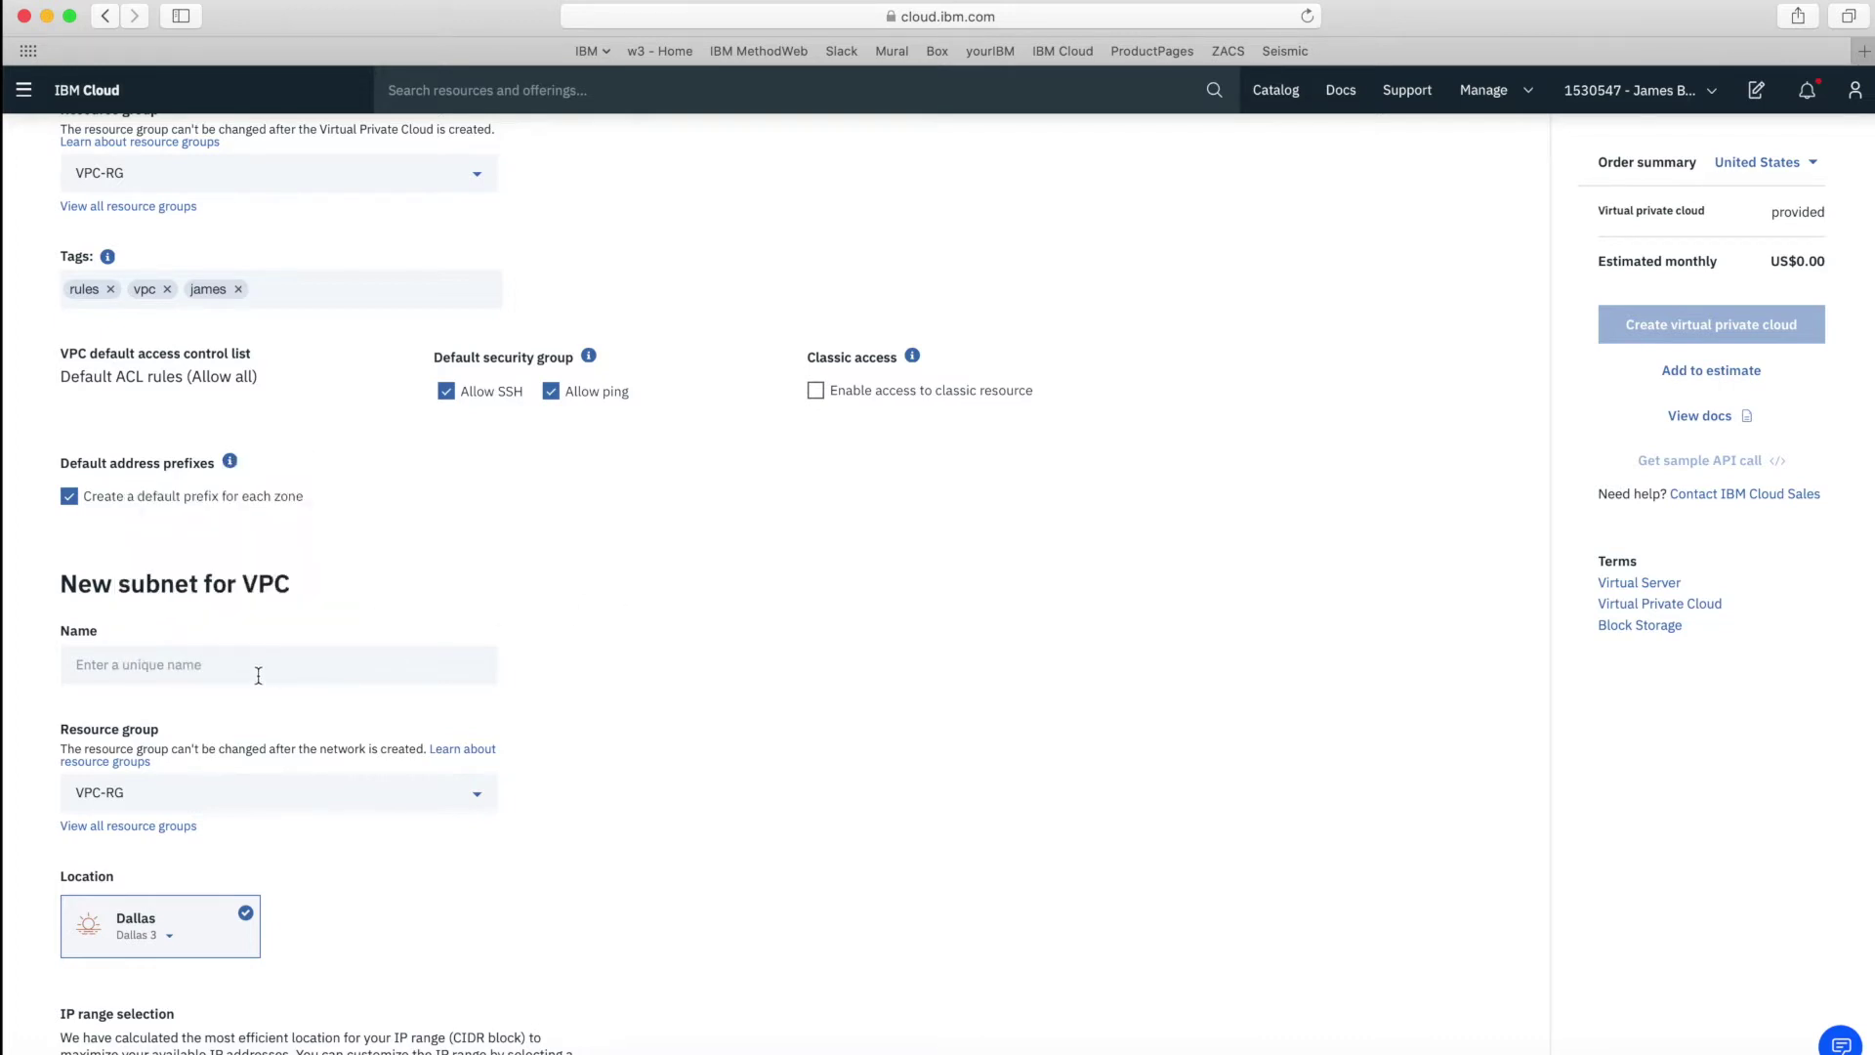
# Name the new VPC subnet rules-ws-sn-dal1 and set its location to Dallas 1.
pyautogui.scroll(-2, 258, 676)
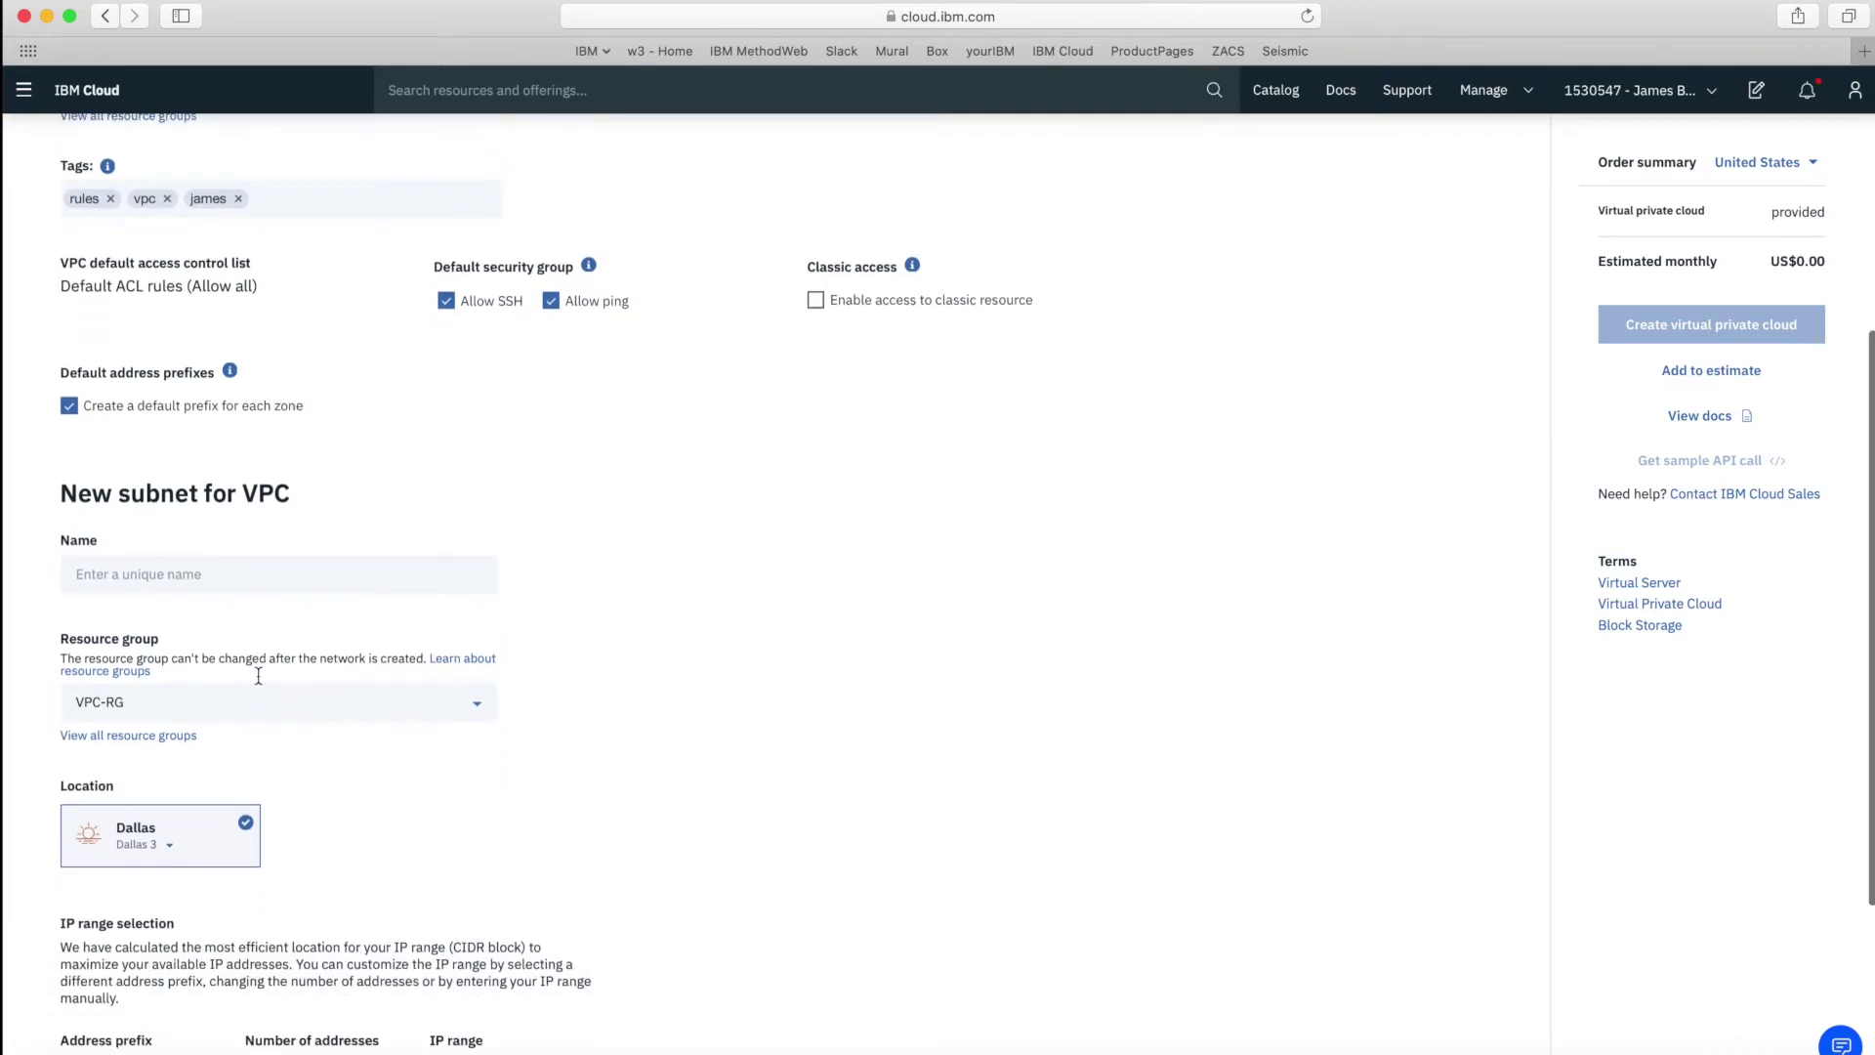
pyautogui.click(222, 581)
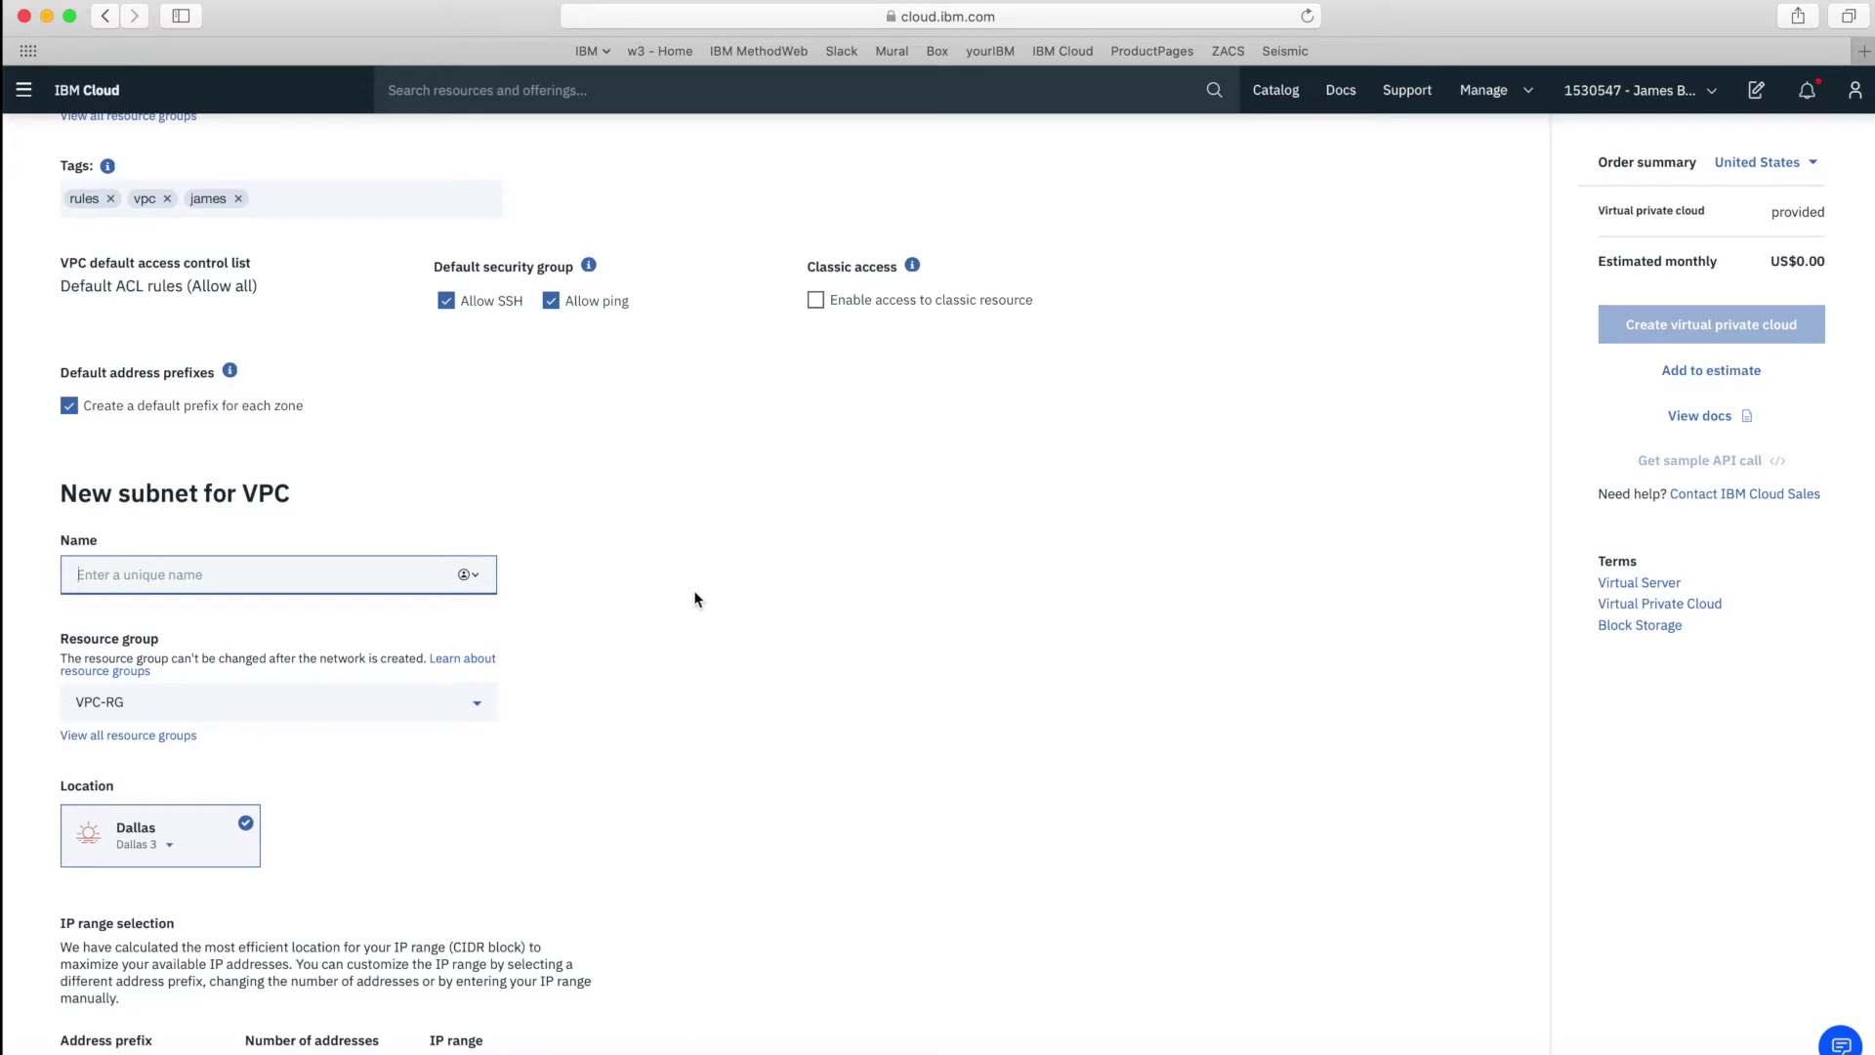
pyautogui.write('rul')
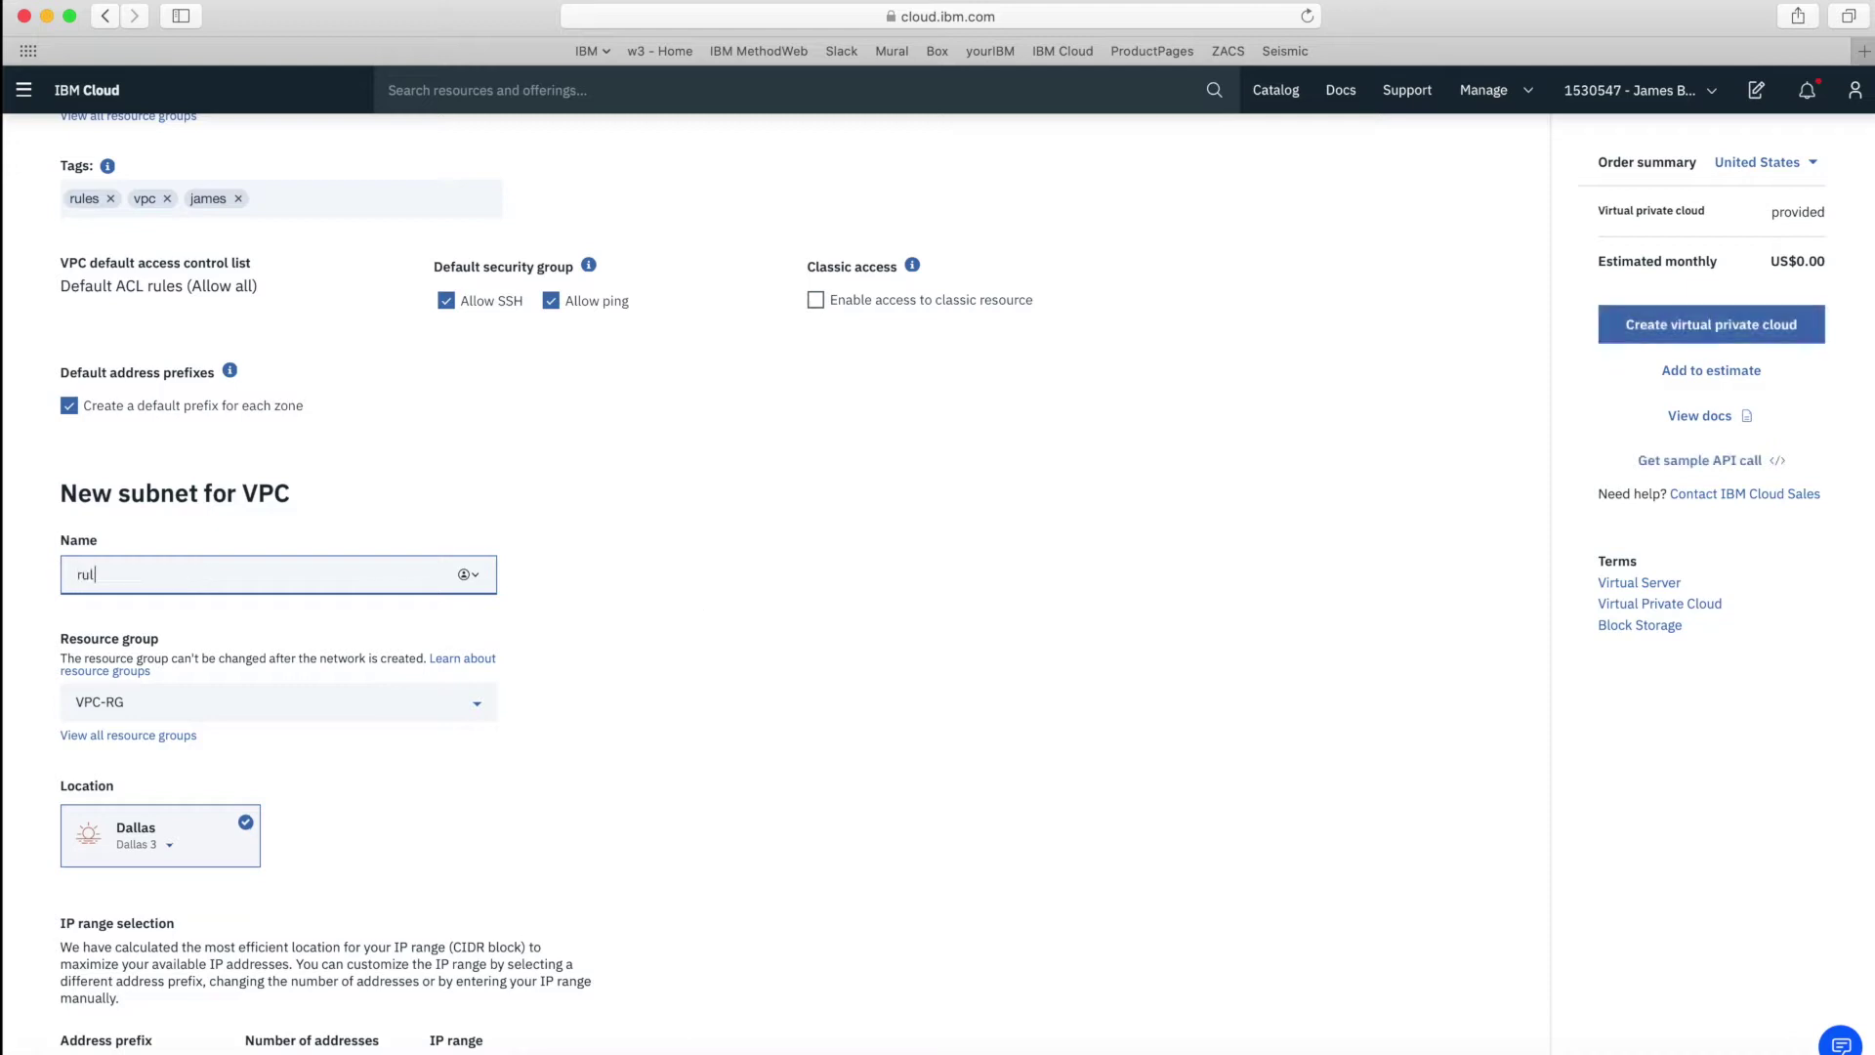
pyautogui.write('es-ws-sn')
pyautogui.click(168, 845)
pyautogui.click(155, 880)
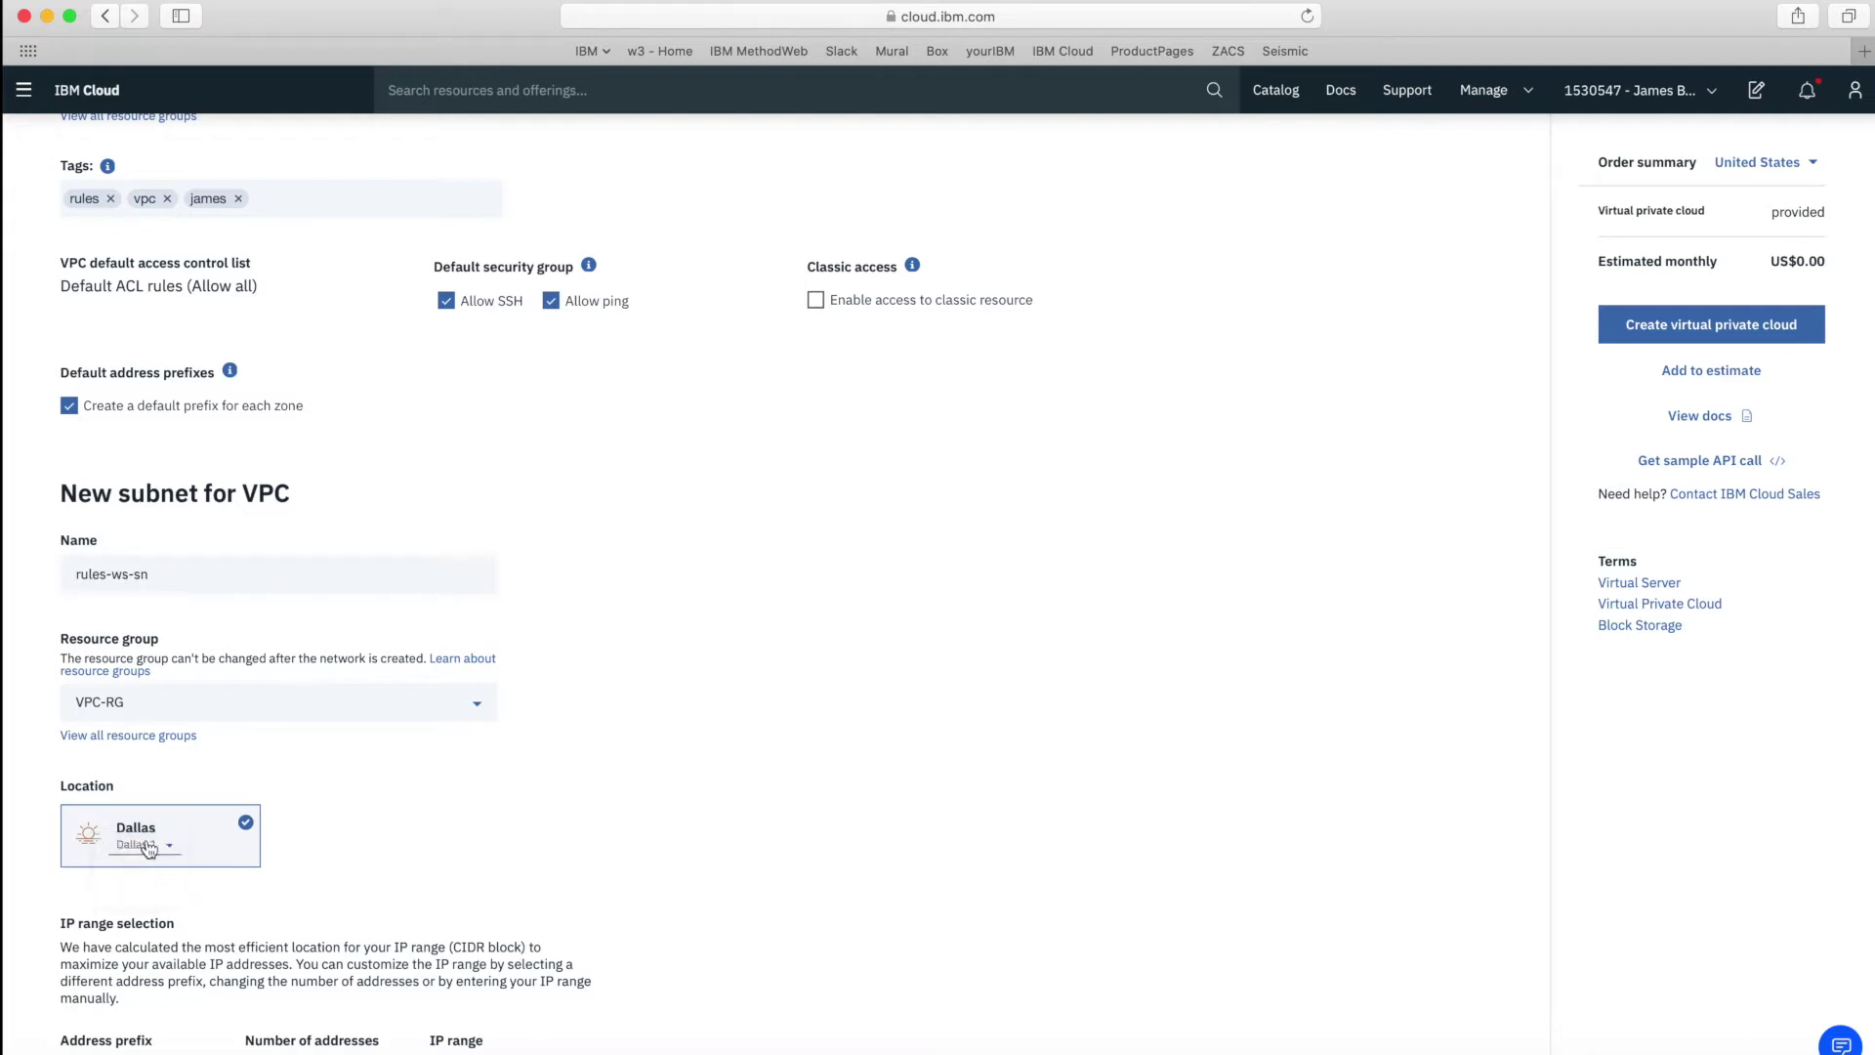
pyautogui.click(173, 578)
pyautogui.write('-dal1')
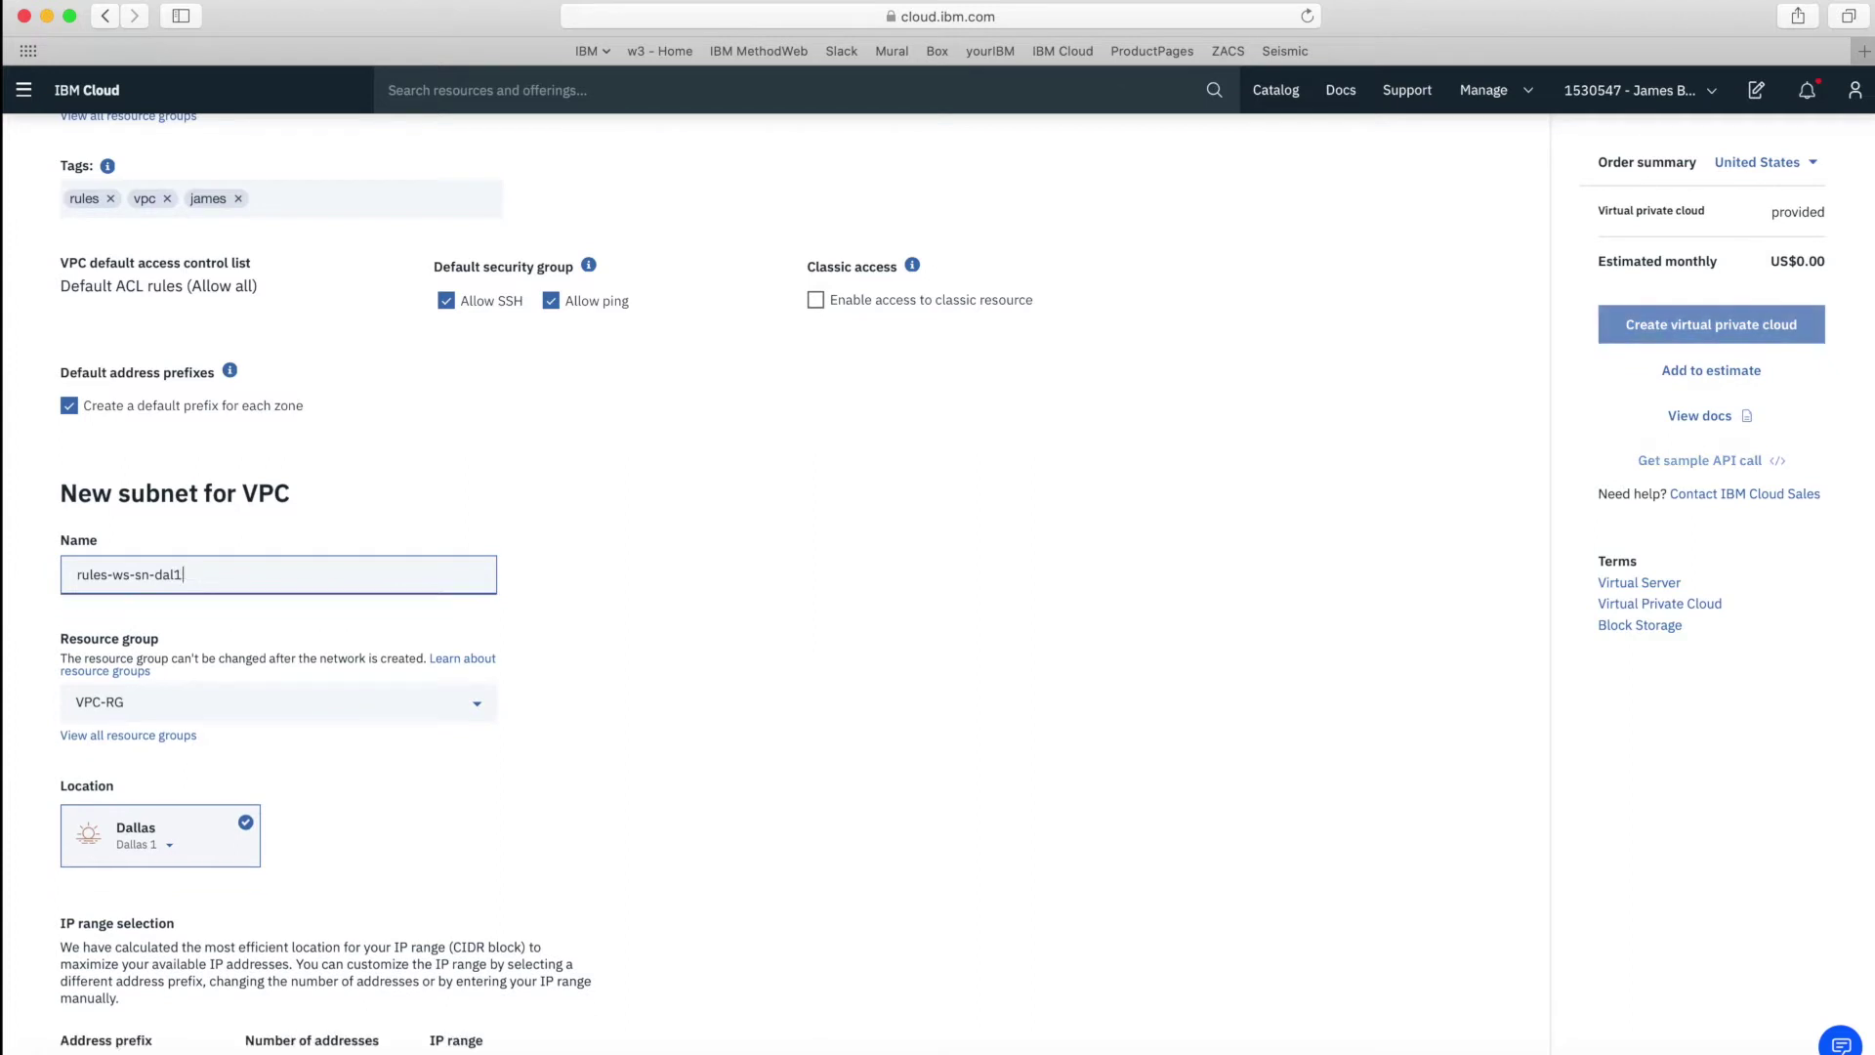
pyautogui.click(666, 625)
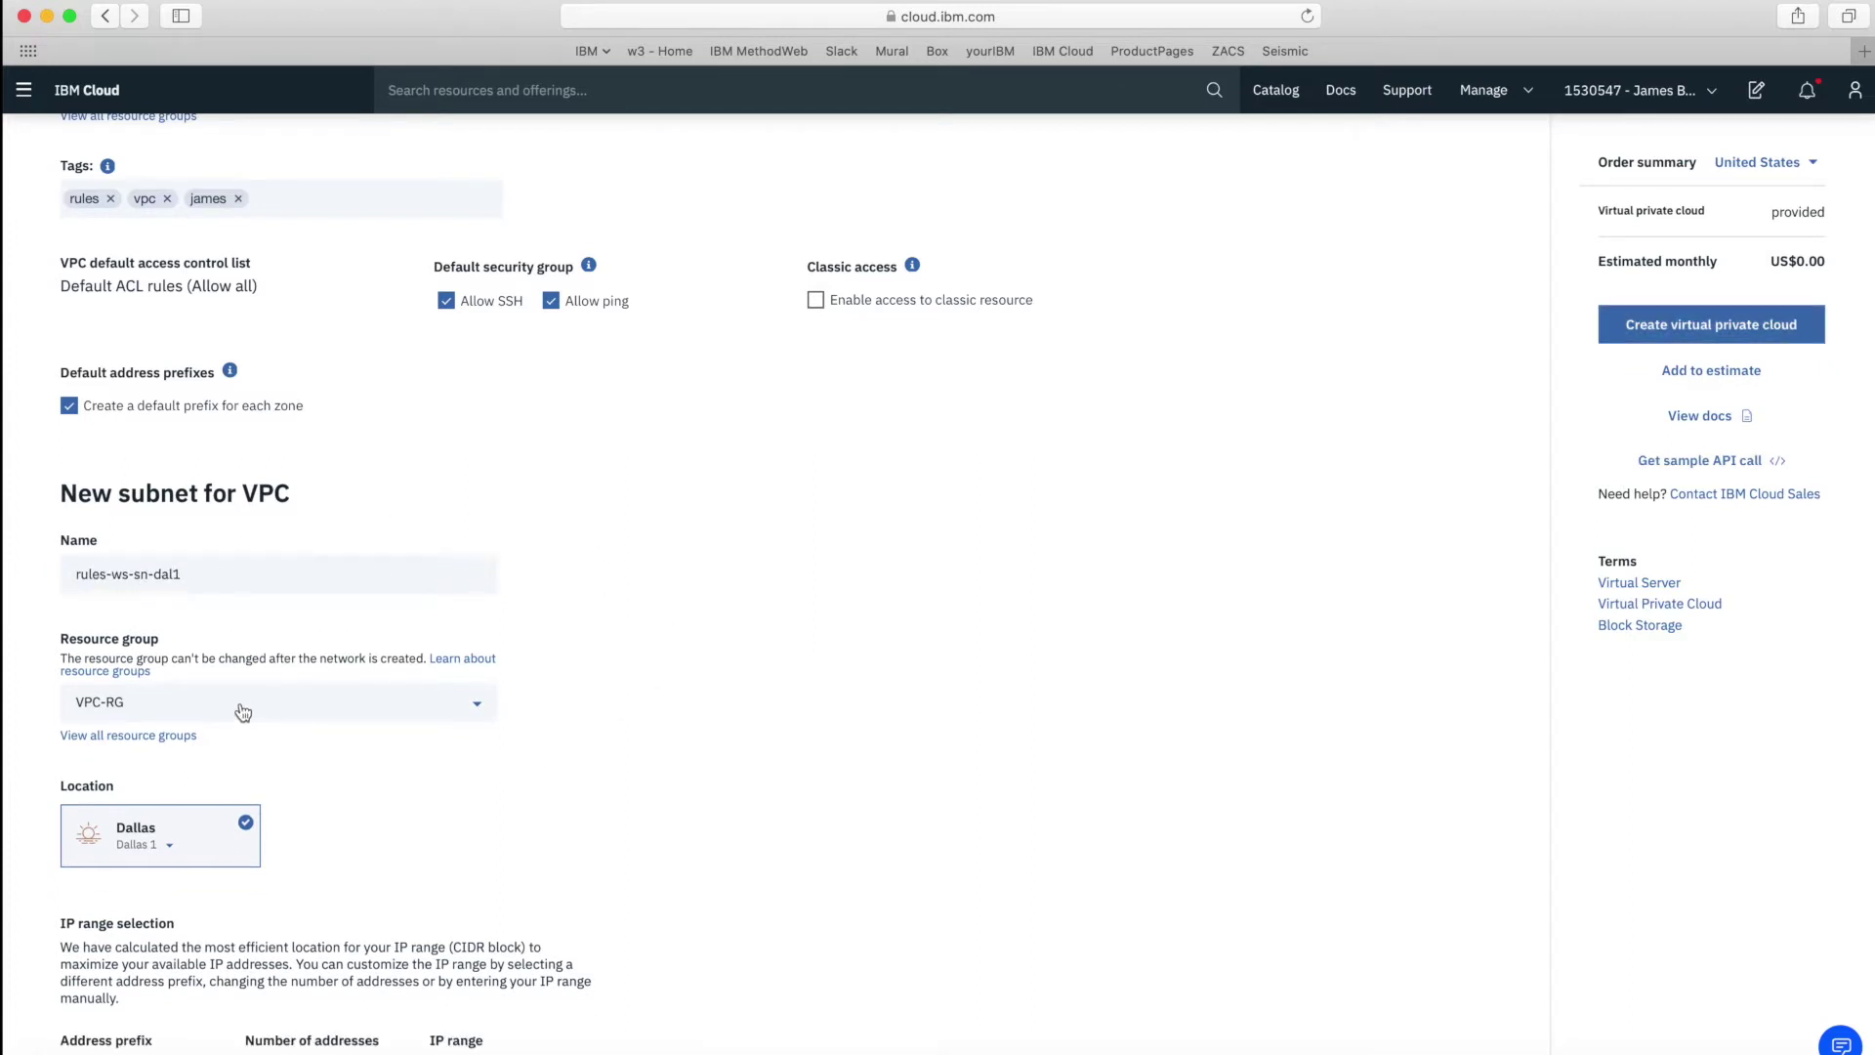
# Examine the subnet's IP range settings and the available numbers of addresses, keeping 256.
pyautogui.scroll(-3, 718, 701)
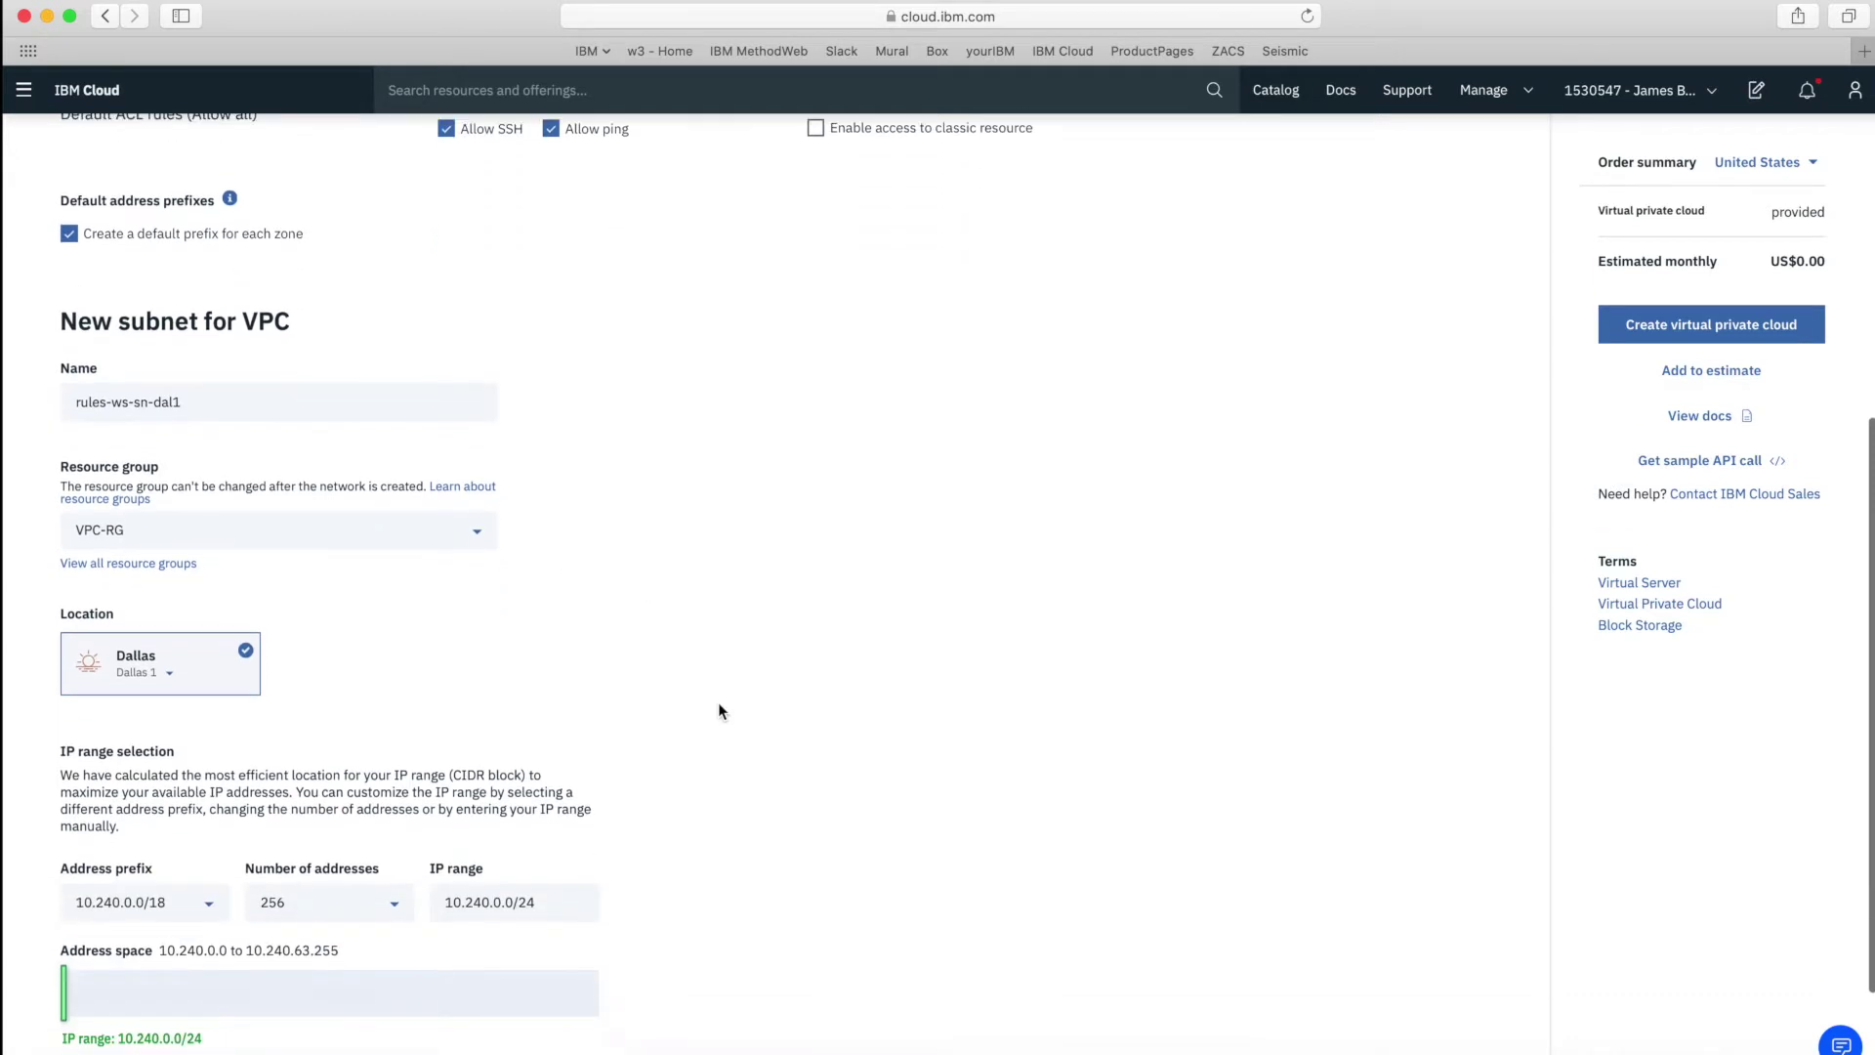
pyautogui.scroll(-2, 718, 701)
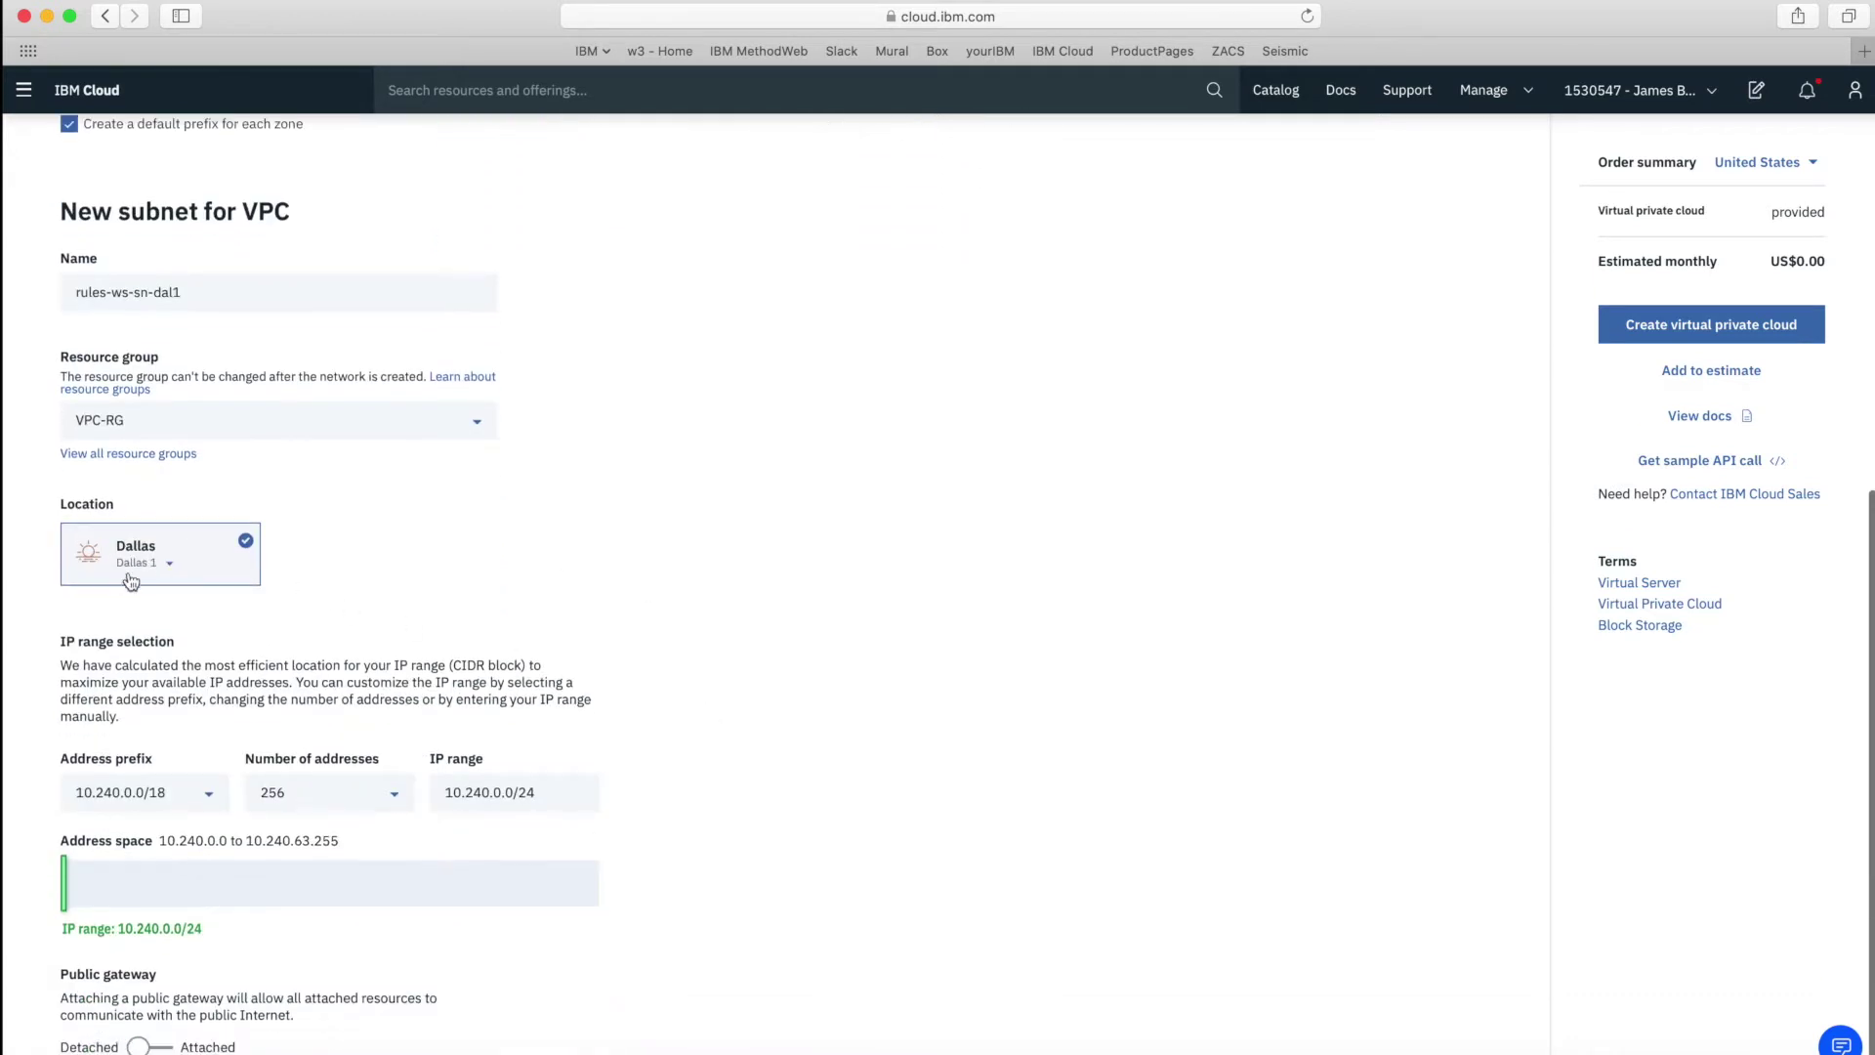
pyautogui.scroll(-1, 670, 636)
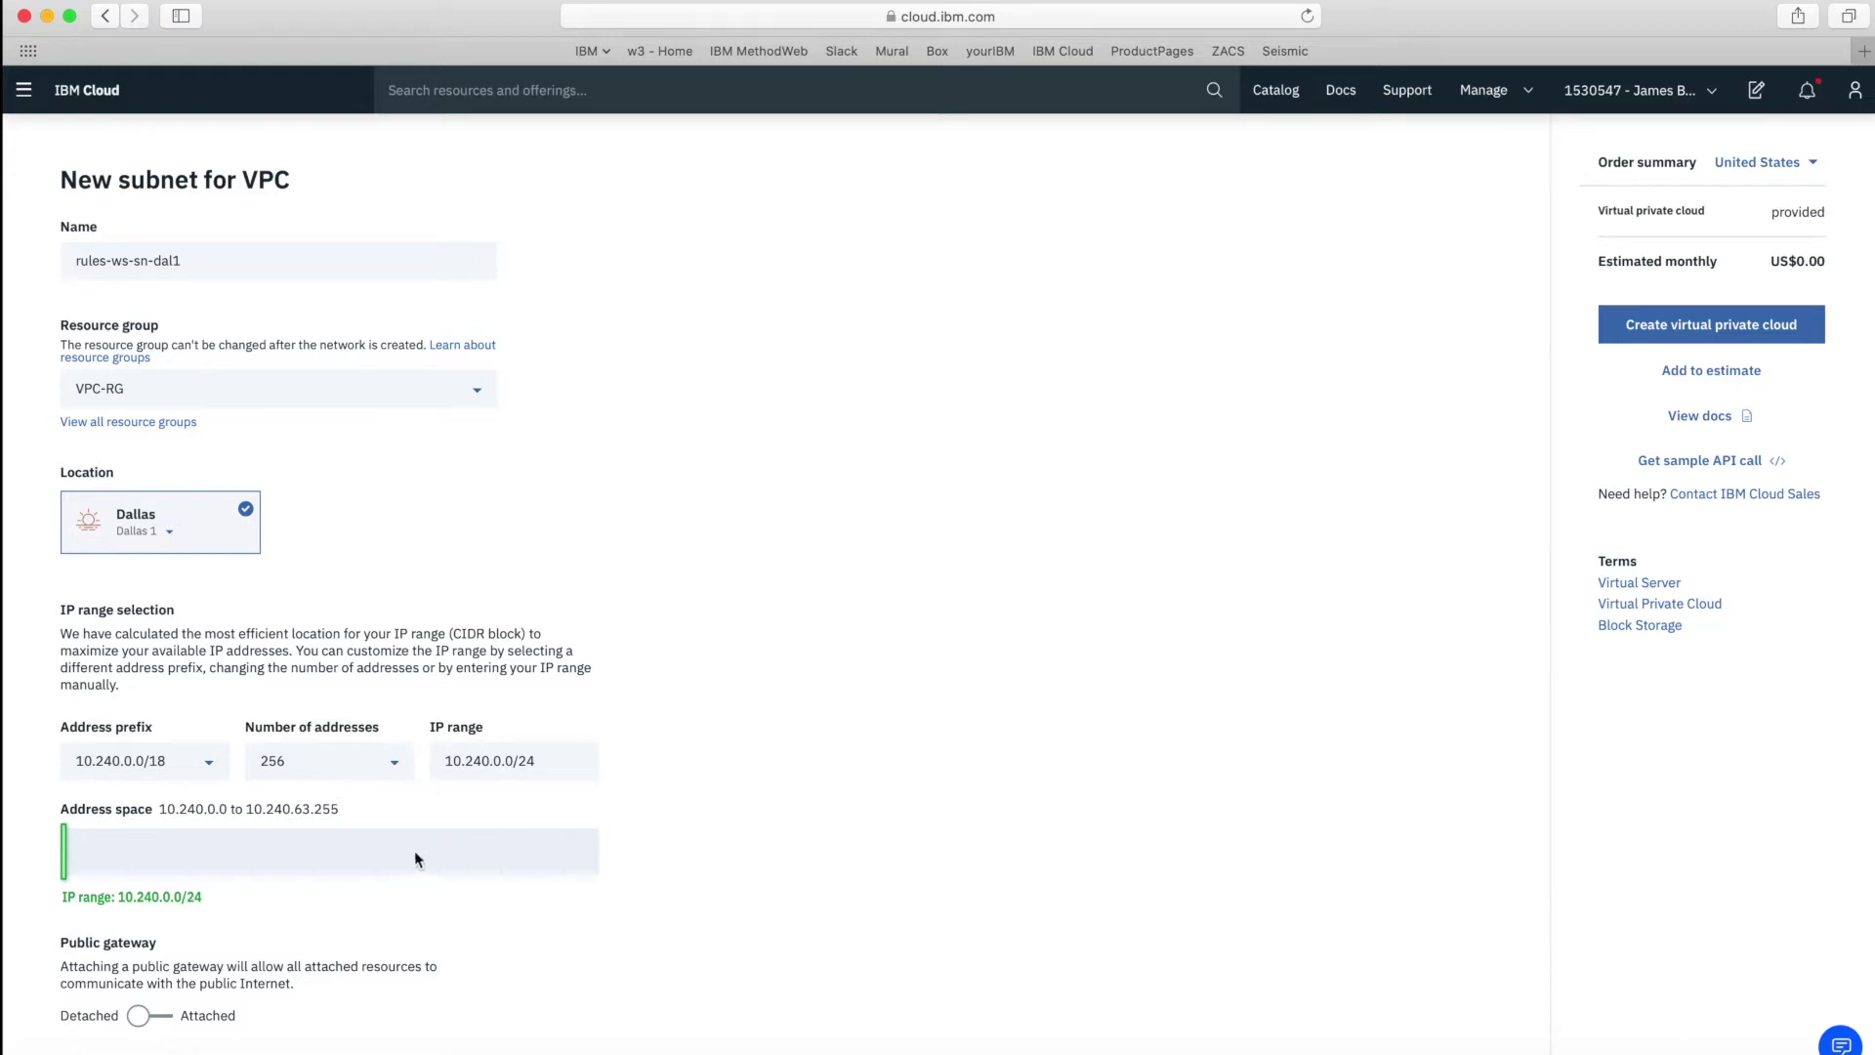
pyautogui.click(399, 774)
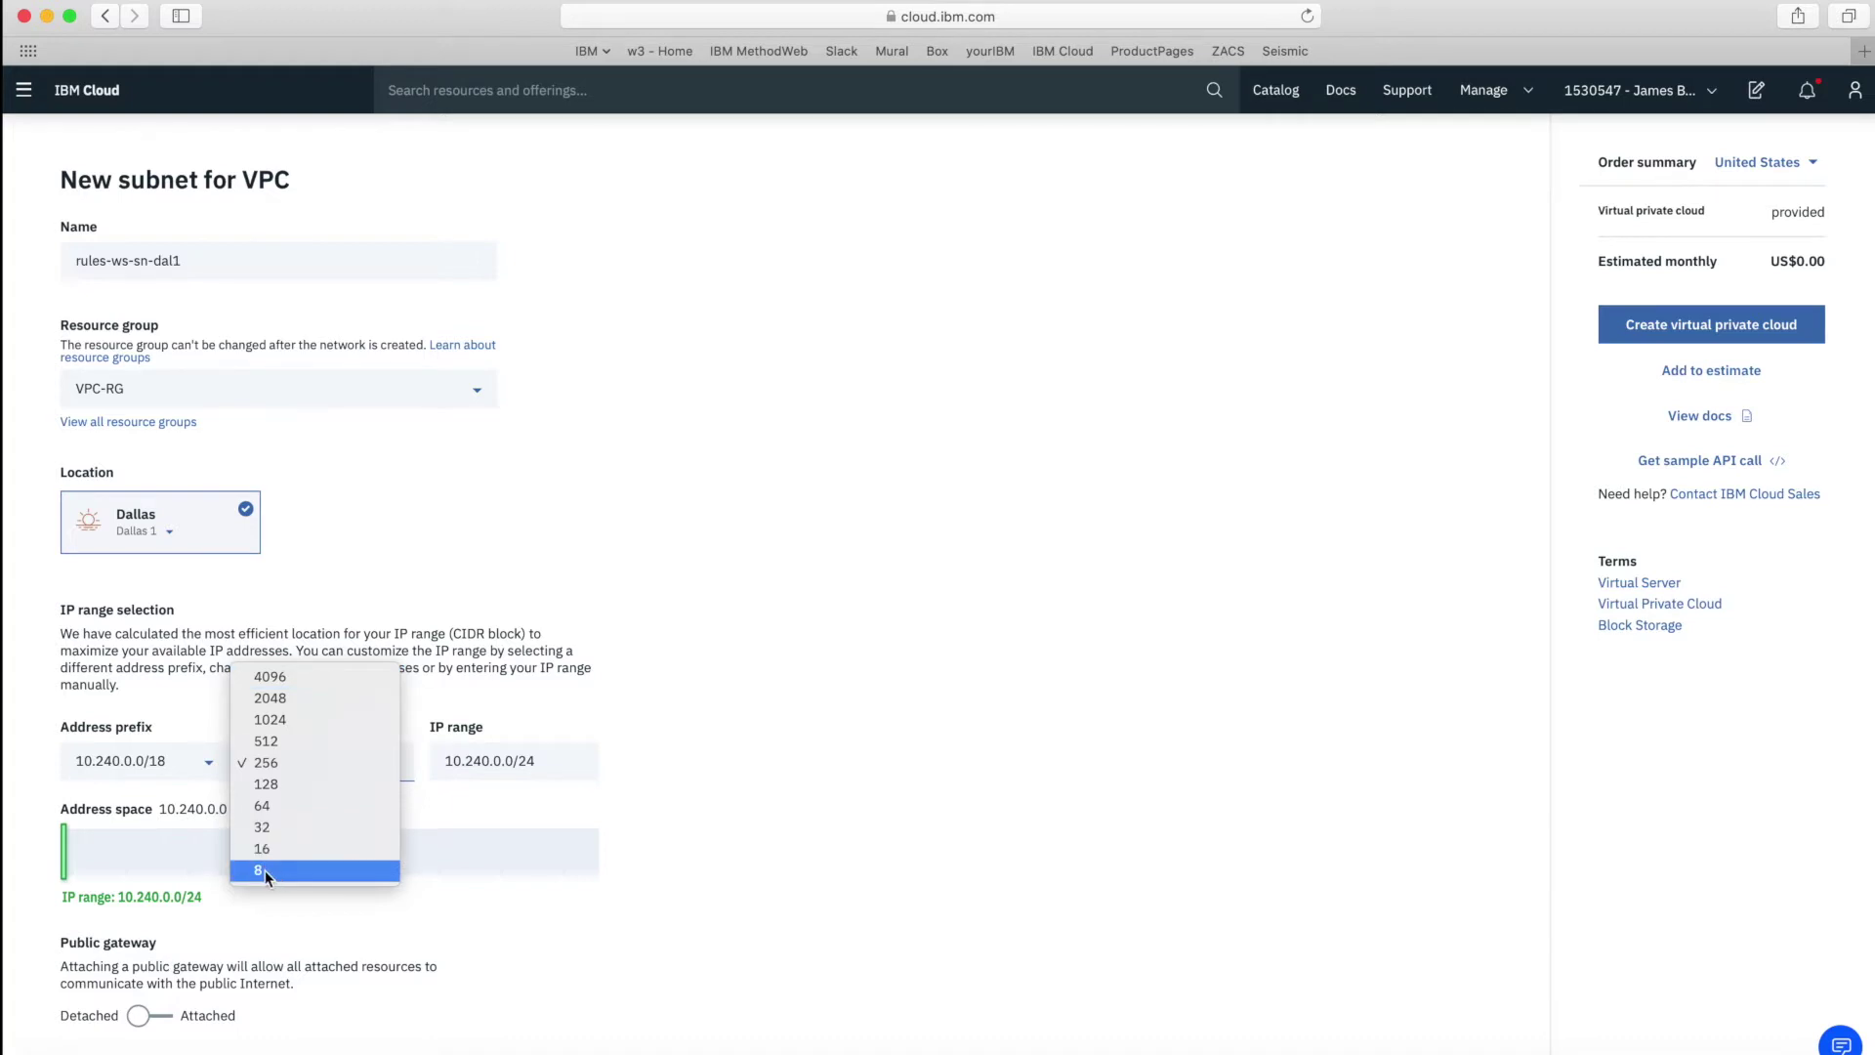
pyautogui.click(289, 766)
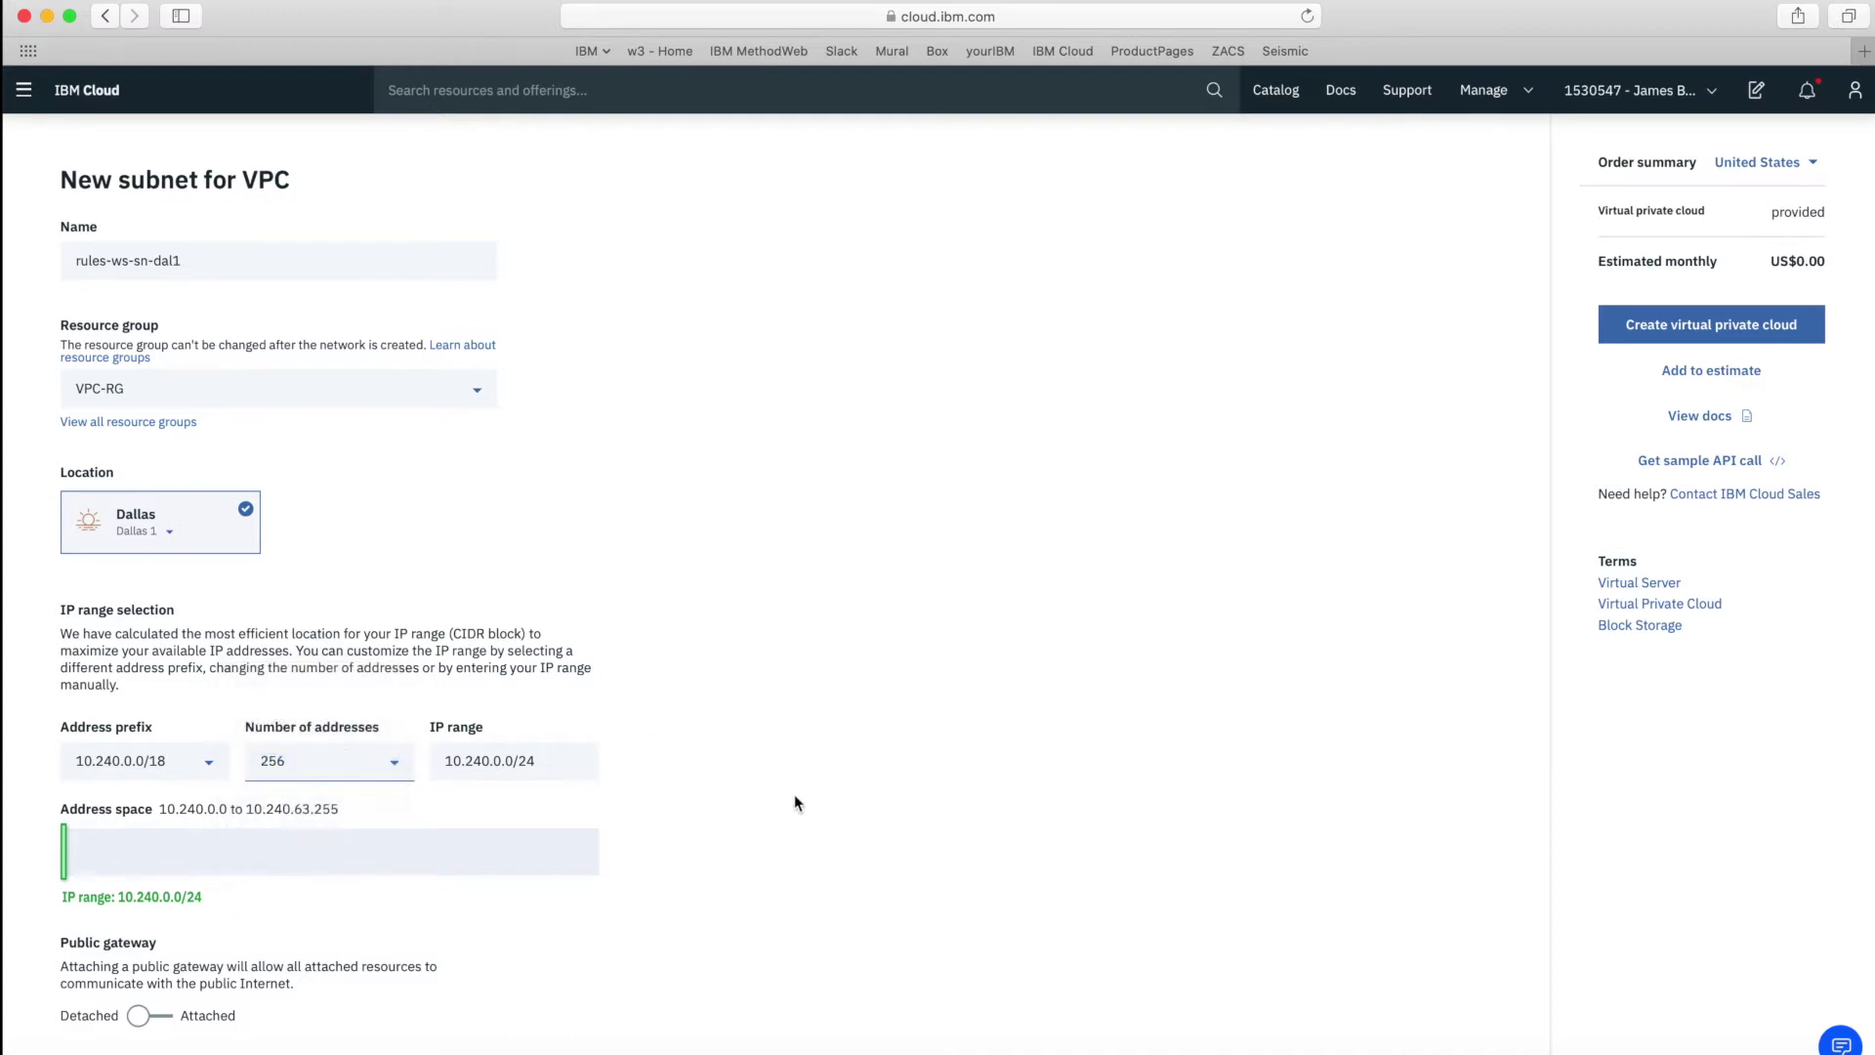
# Try 1024 and 32 as the subnet's number of addresses, and return it to 256.
pyautogui.scroll(-1, 796, 803)
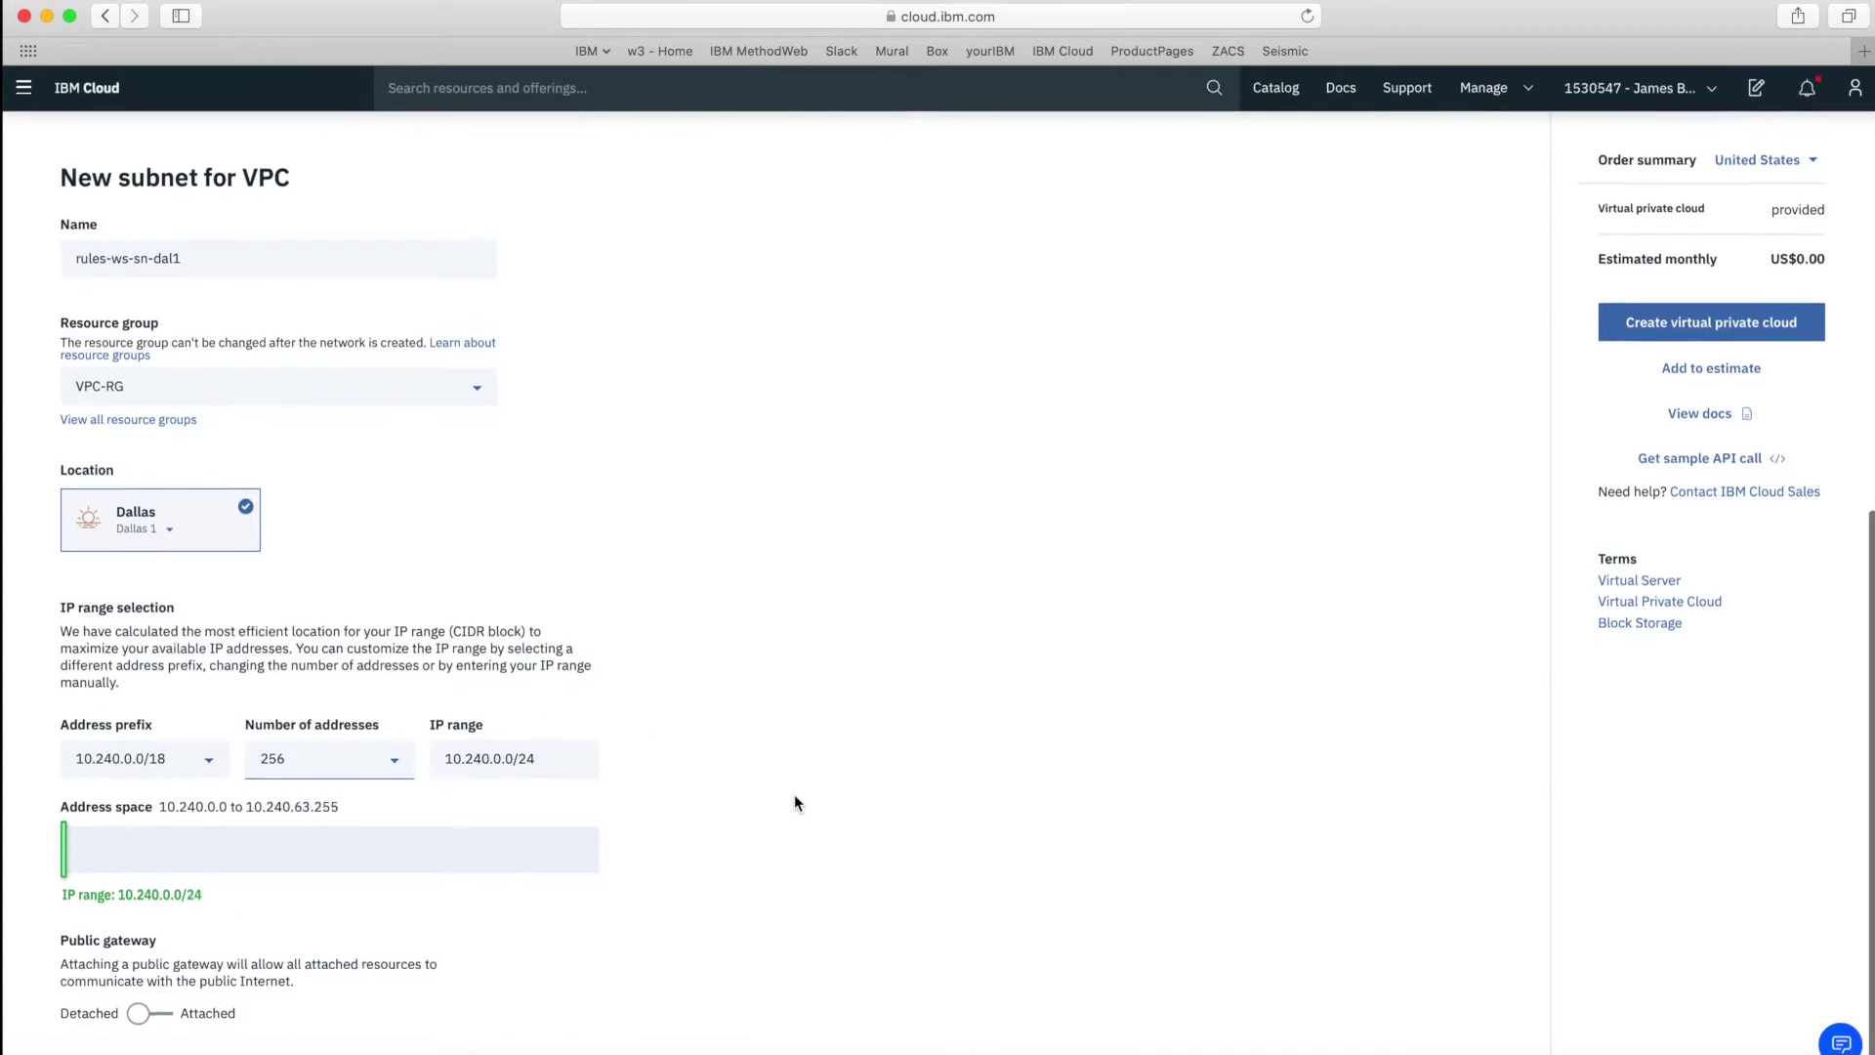
pyautogui.click(387, 771)
pyautogui.press('Escape')
pyautogui.press('Down')
pyautogui.press('Down')
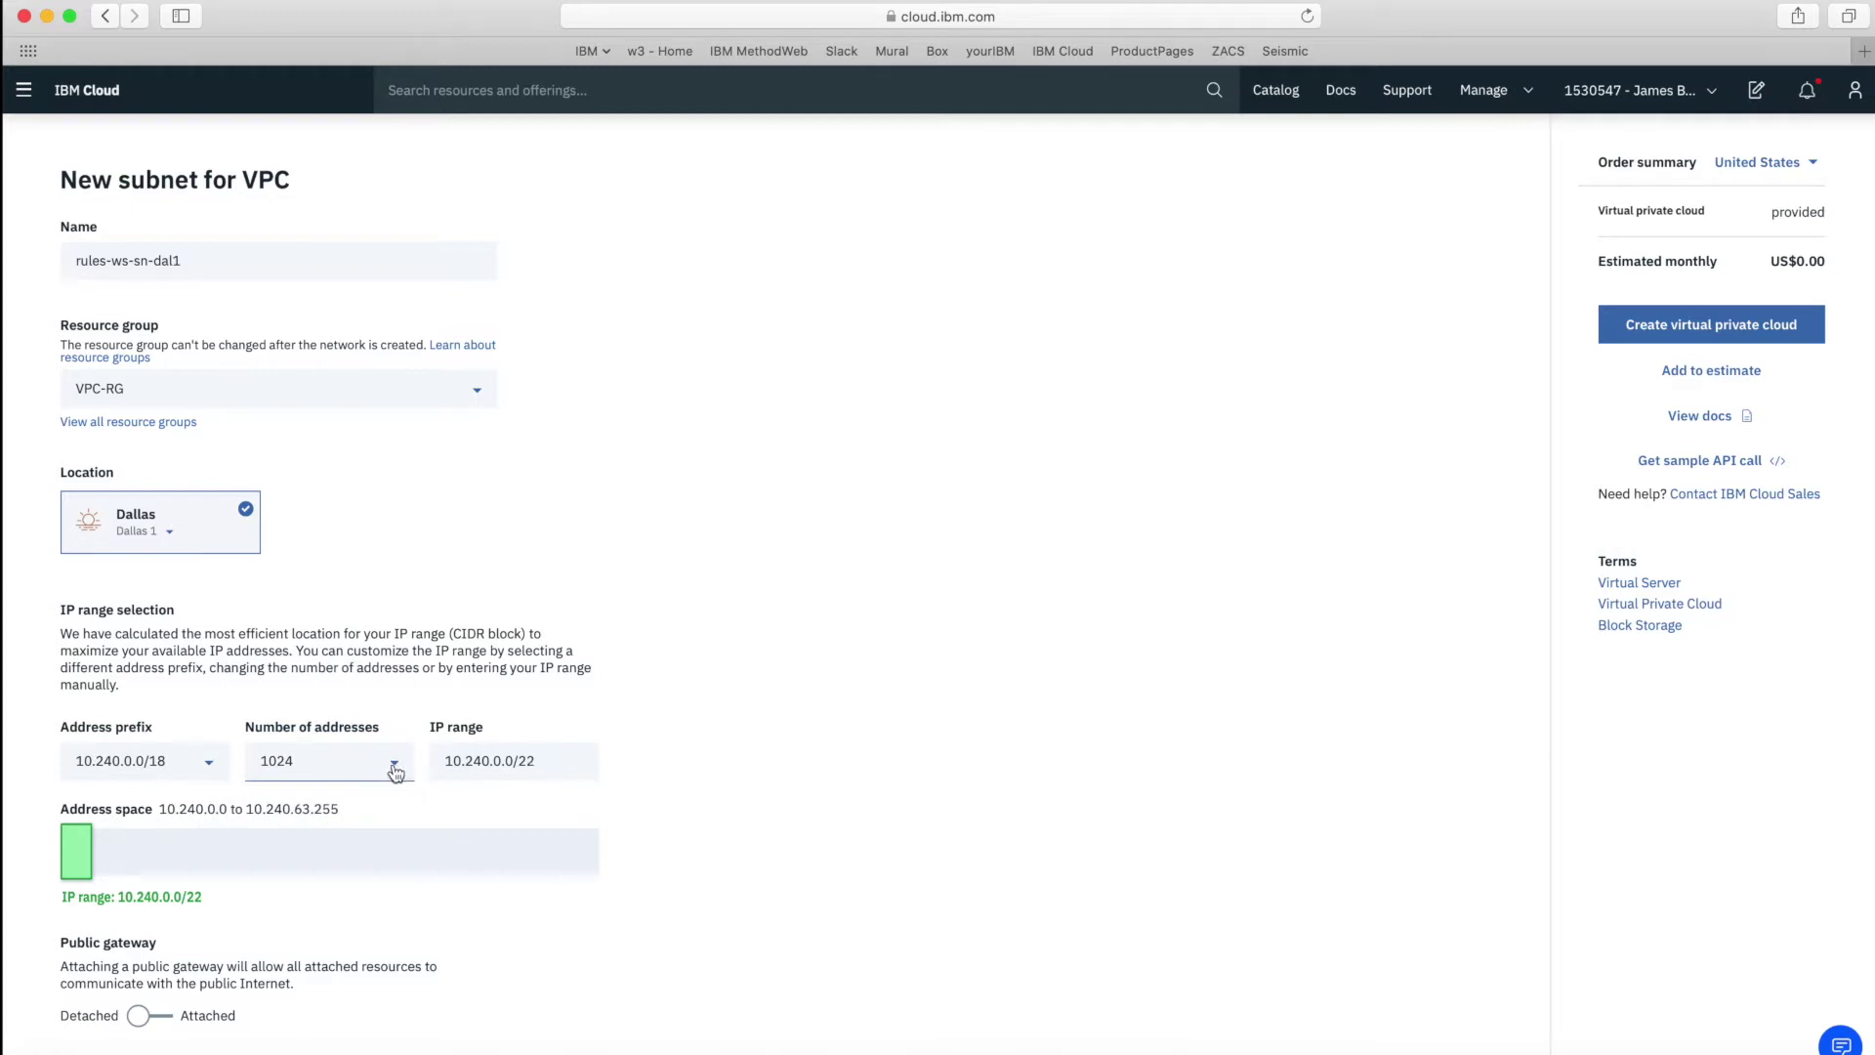
pyautogui.click(334, 768)
pyautogui.click(298, 870)
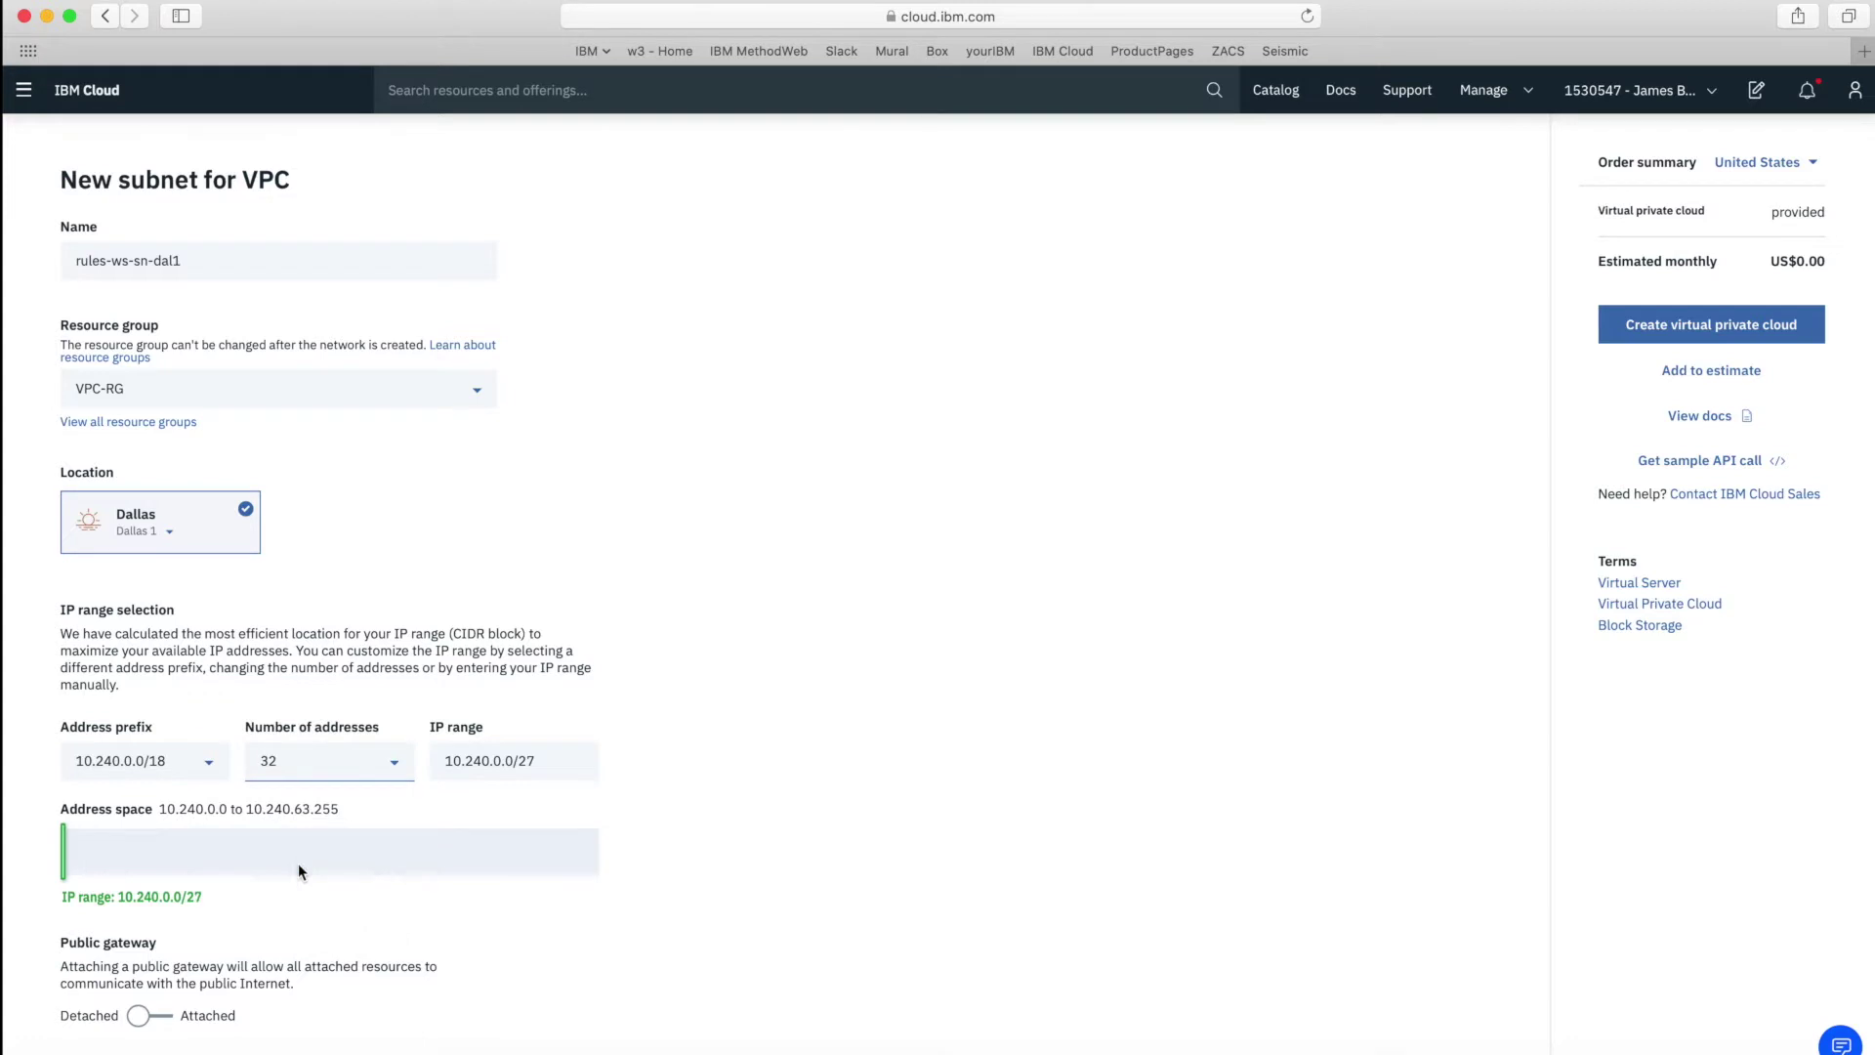
pyautogui.click(387, 767)
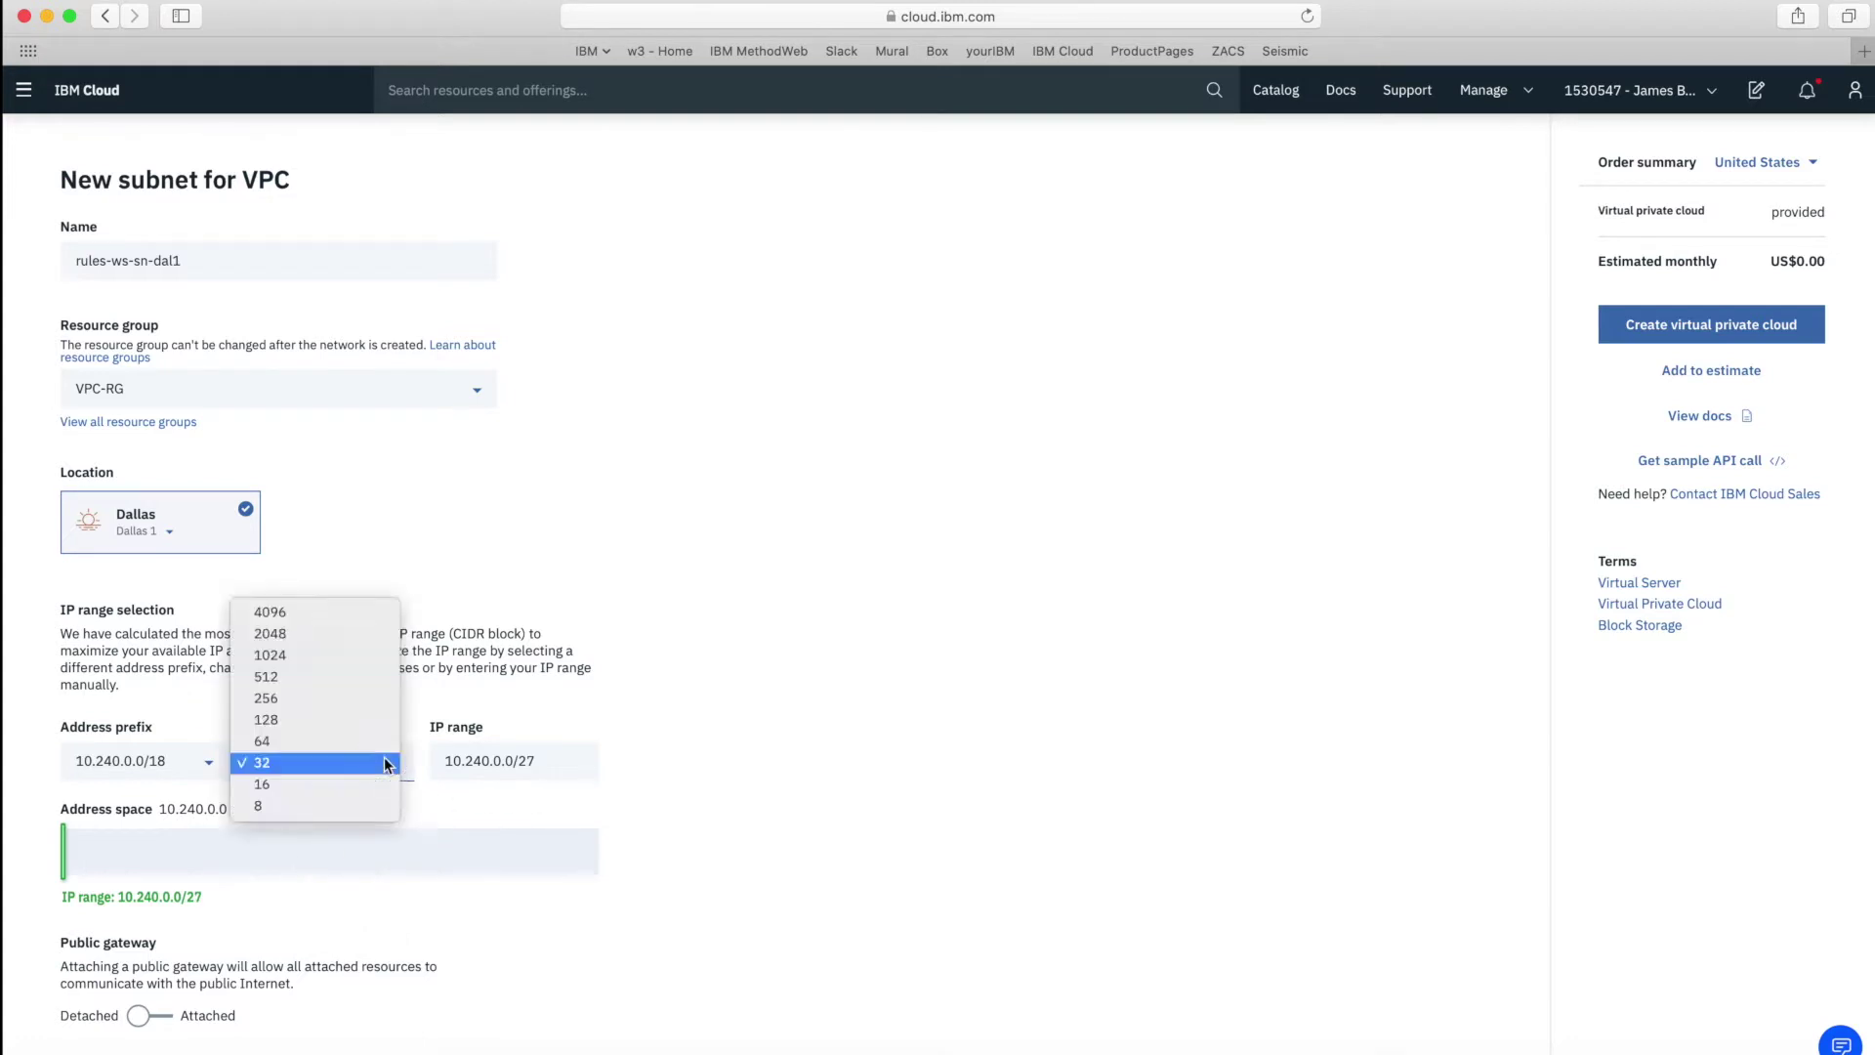
pyautogui.click(343, 705)
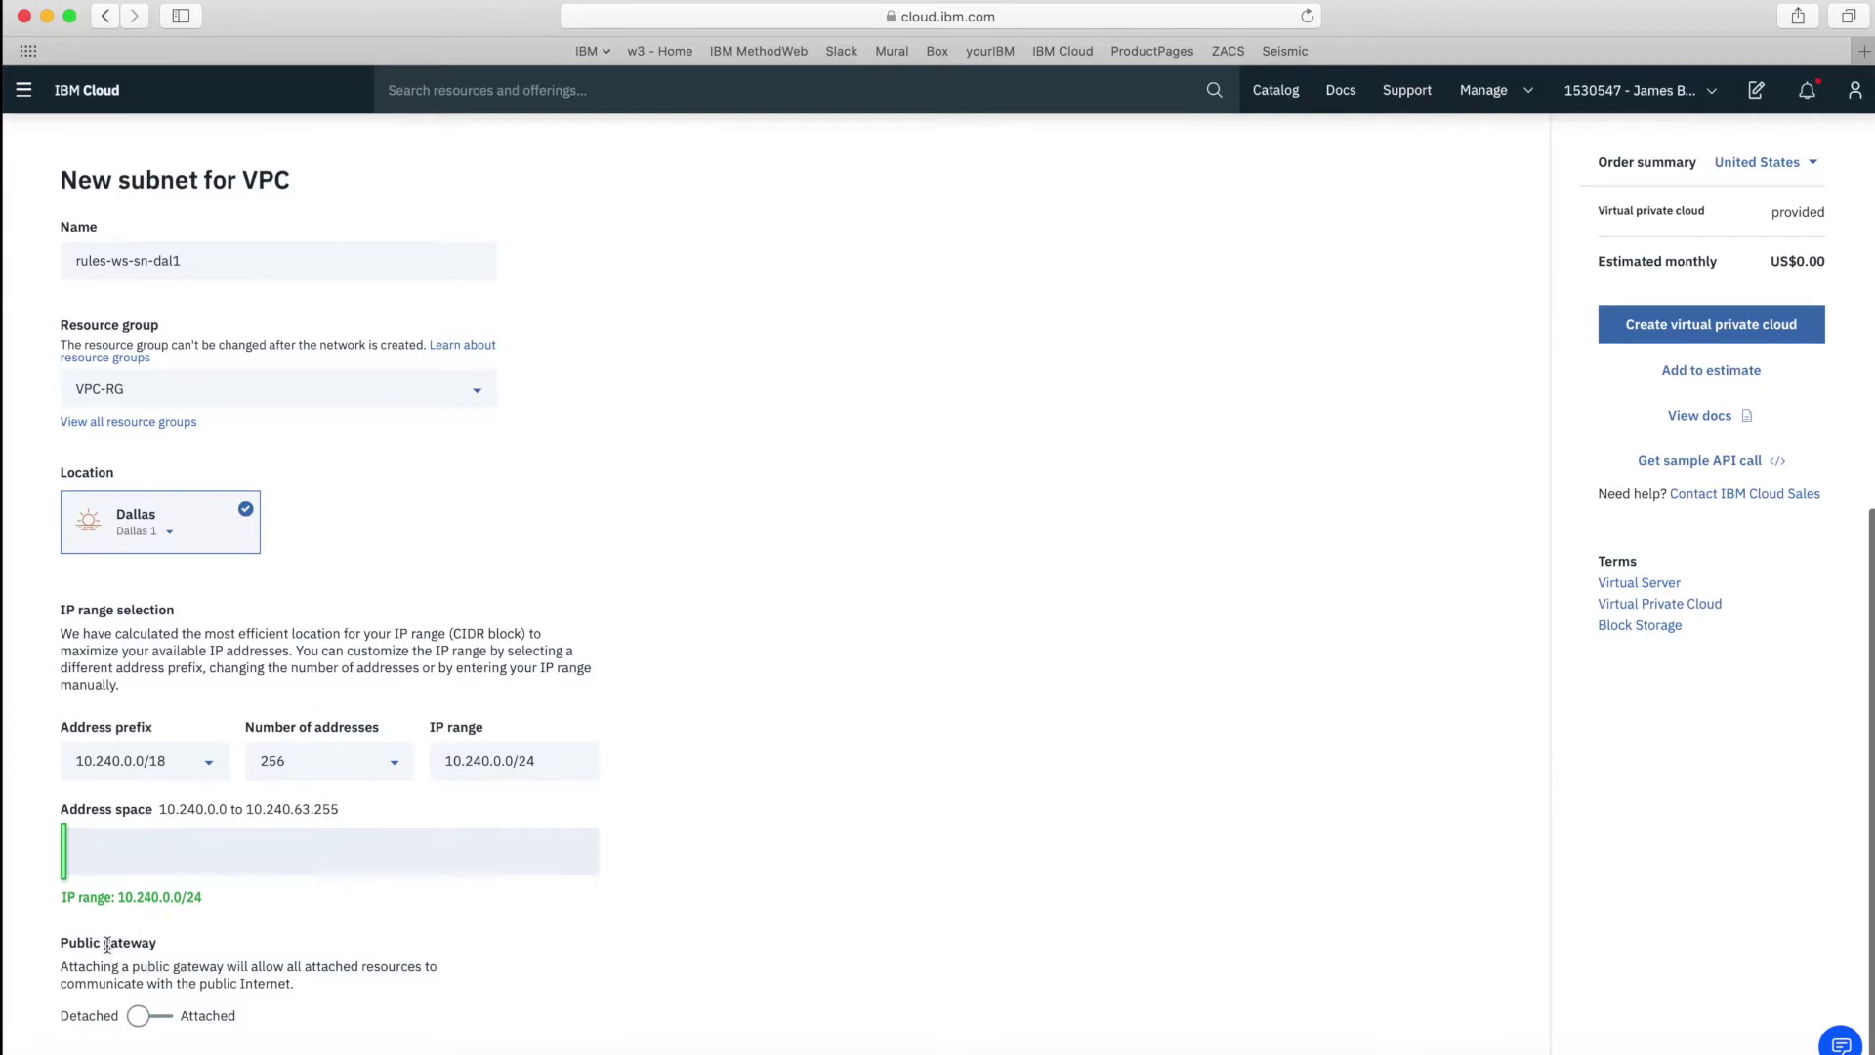
# Attach a public gateway to the subnet and add the virtual private cloud configuration to the estimate.
pyautogui.click(178, 1019)
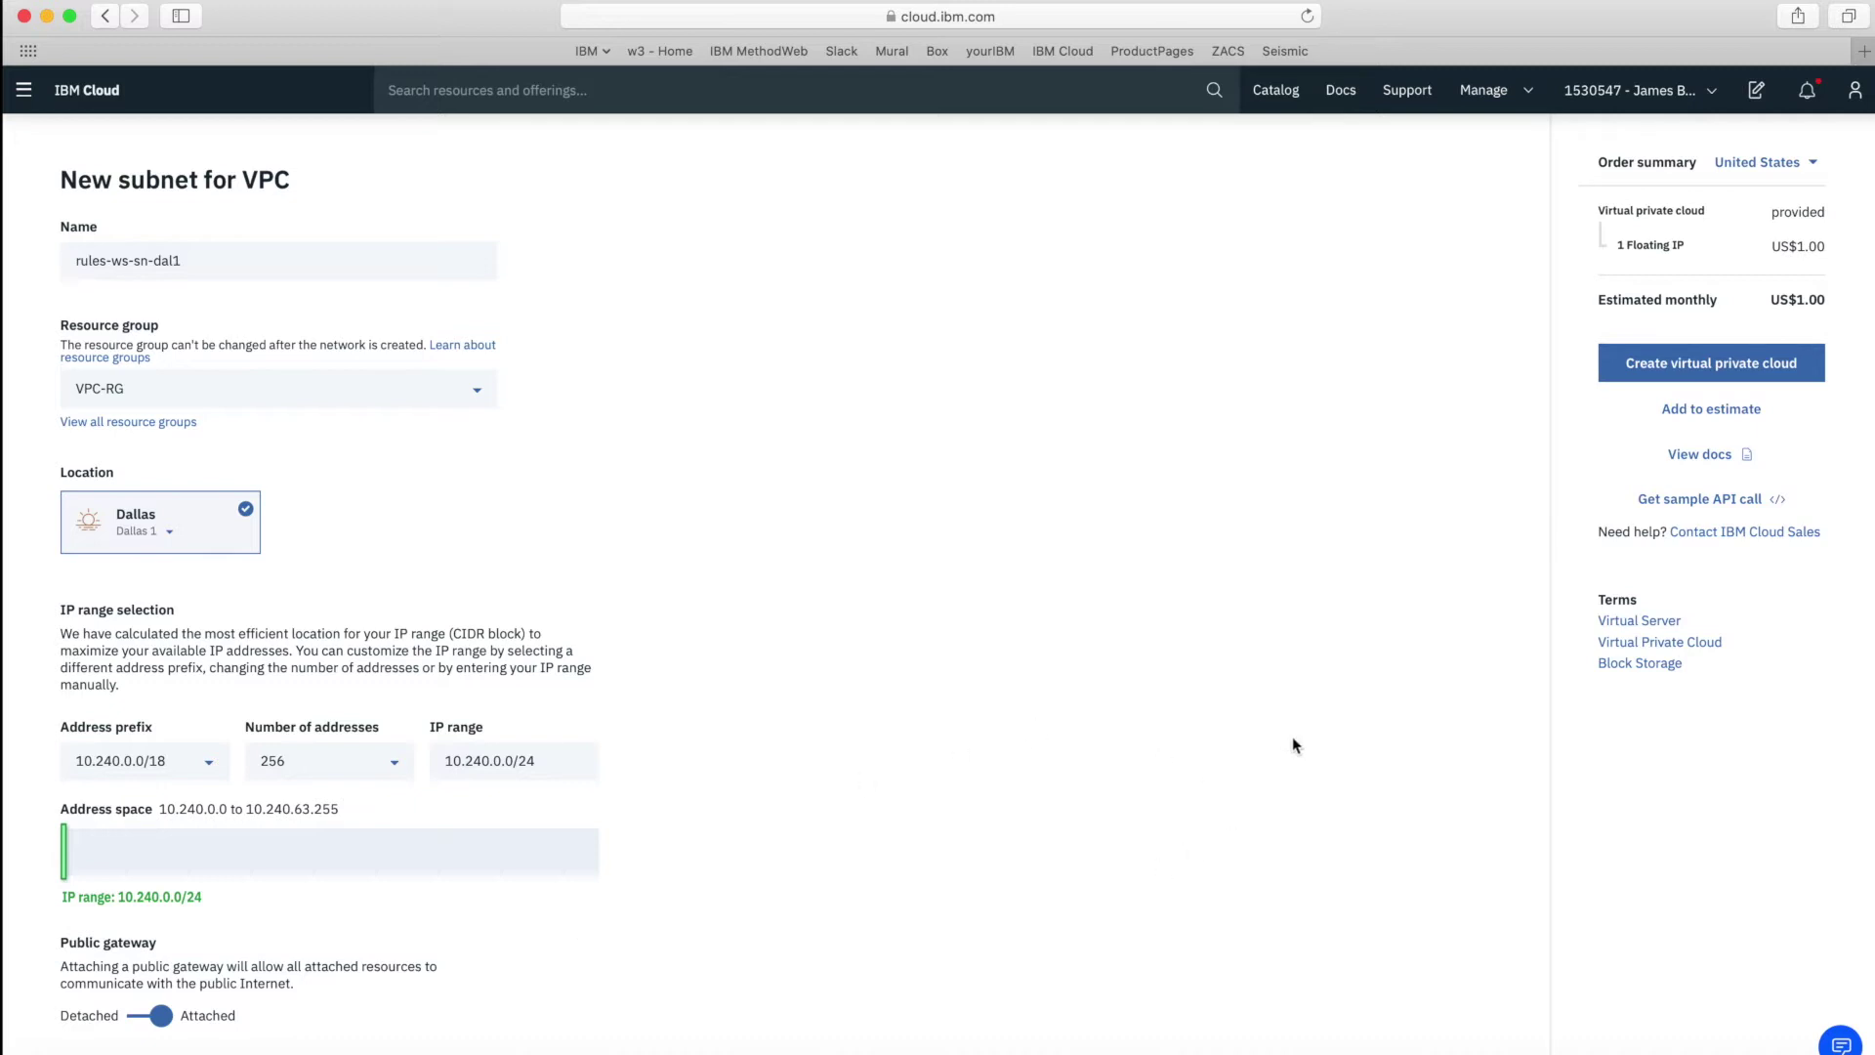
pyautogui.scroll(1, 1294, 745)
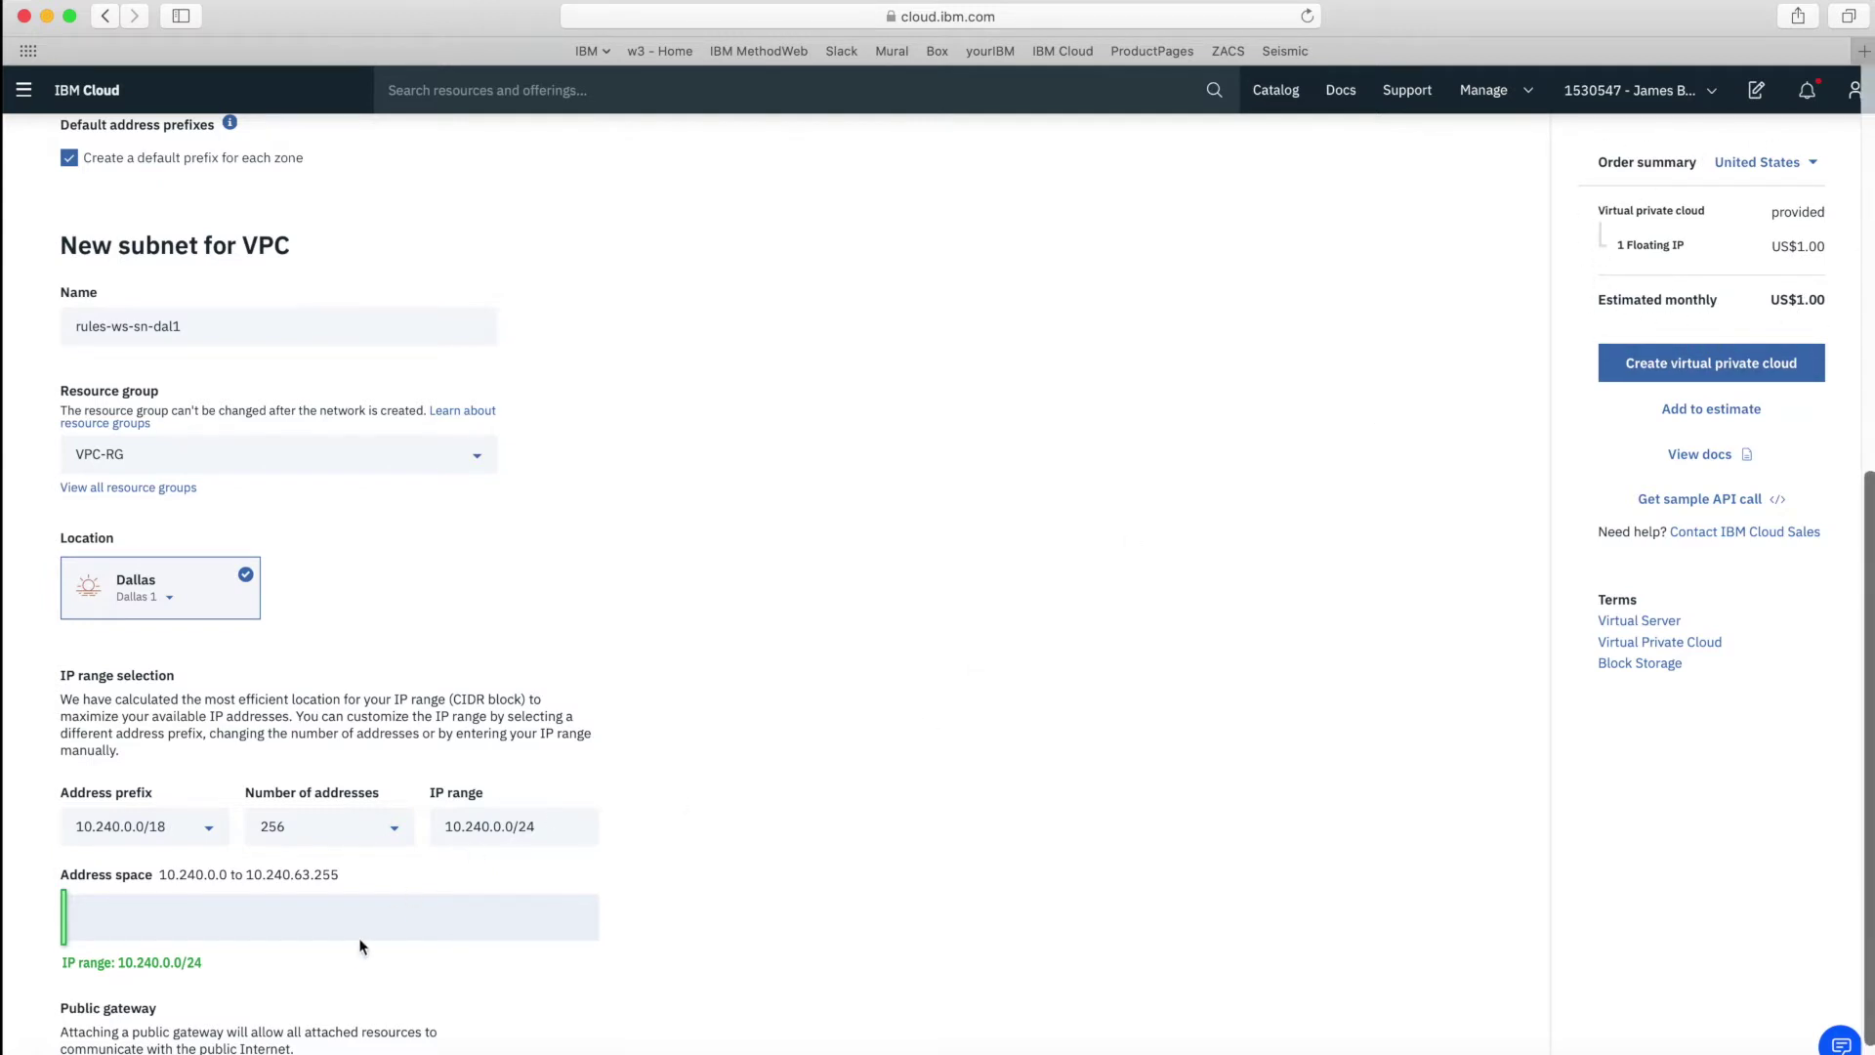
pyautogui.scroll(-2, 372, 932)
pyautogui.click(1678, 409)
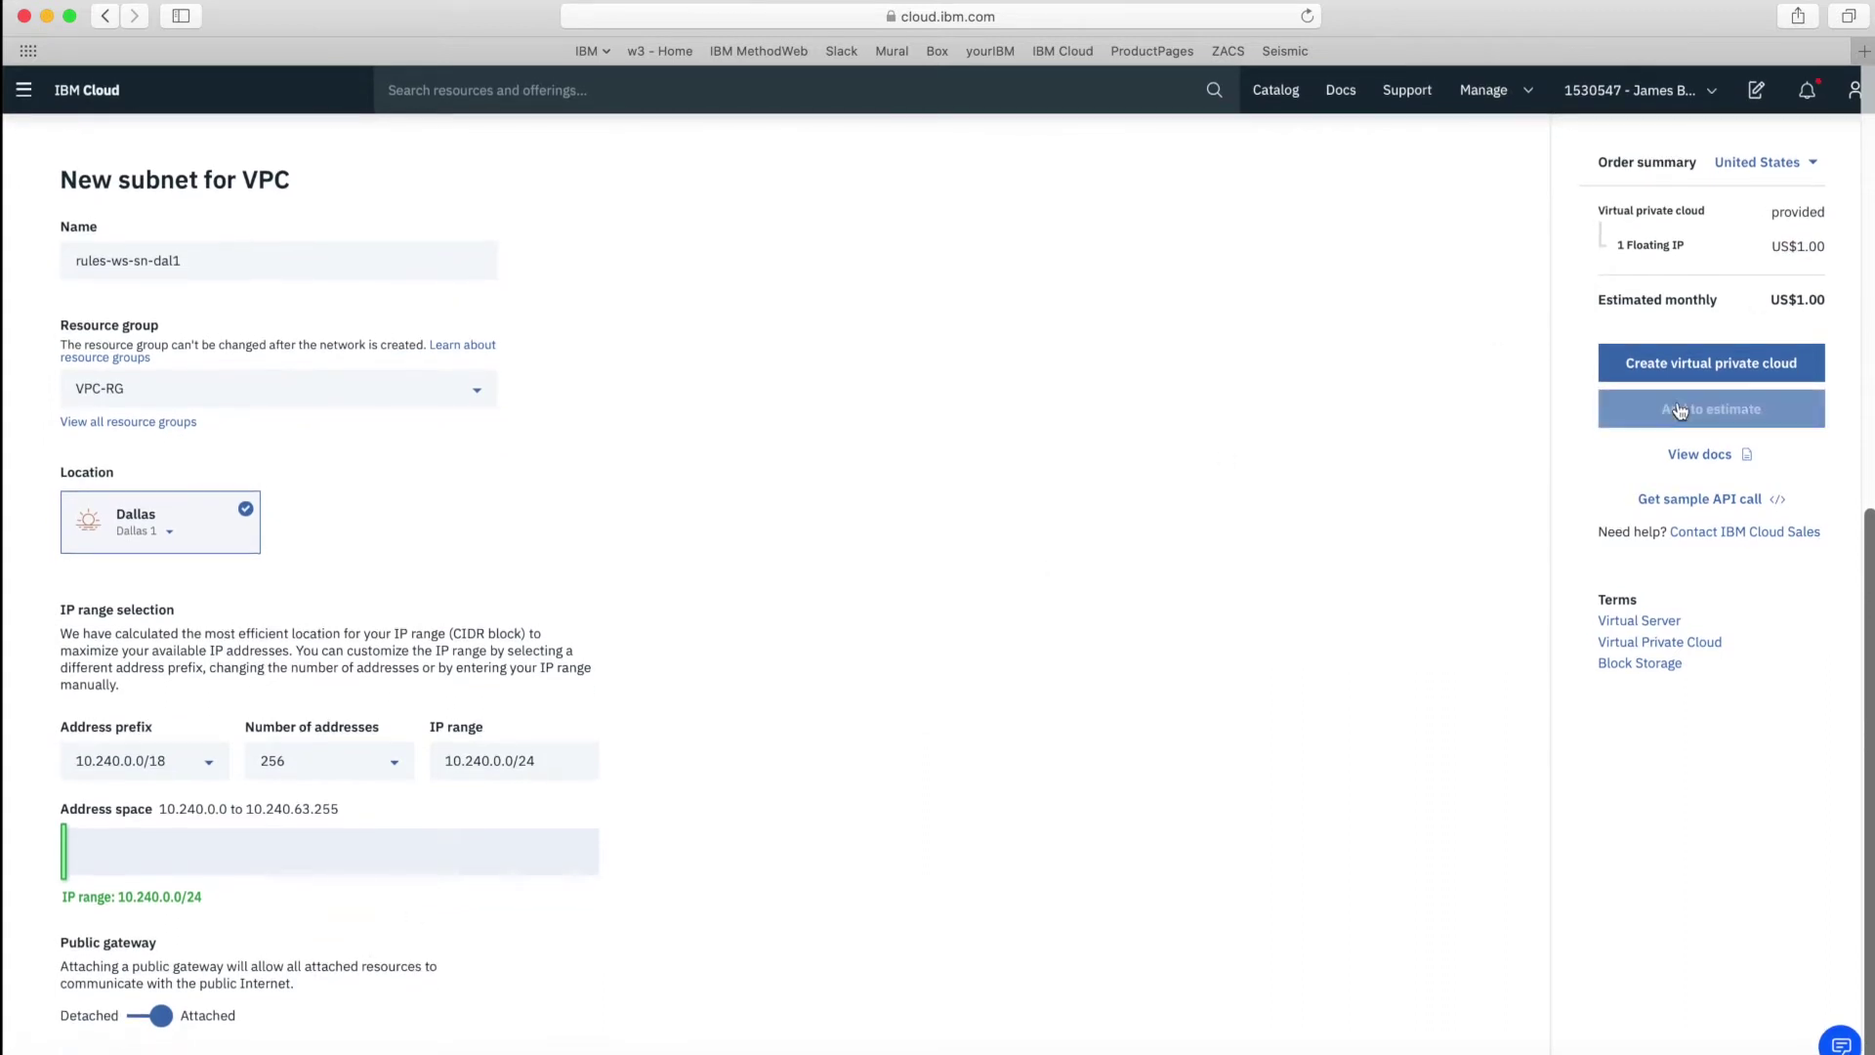
# Create the virtual private cloud and open the default access control list of rules-vpc.
pyautogui.click(1736, 362)
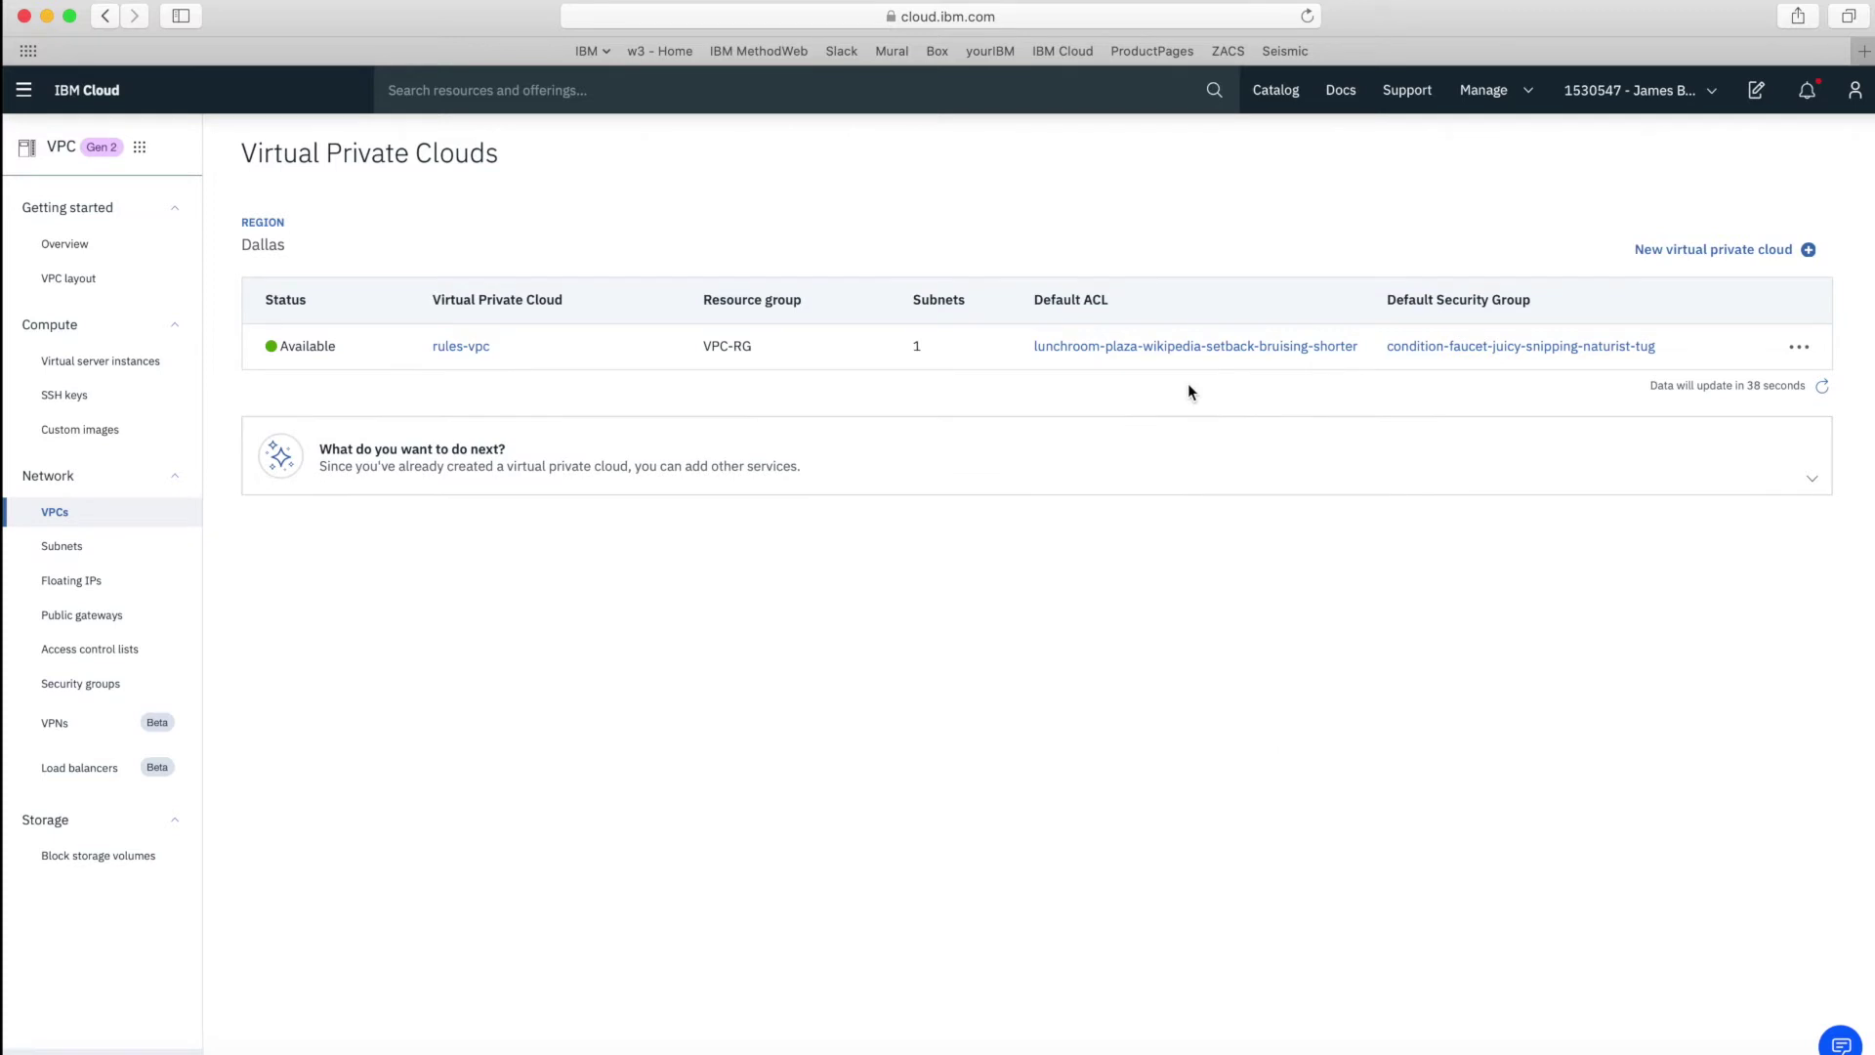
pyautogui.click(1186, 349)
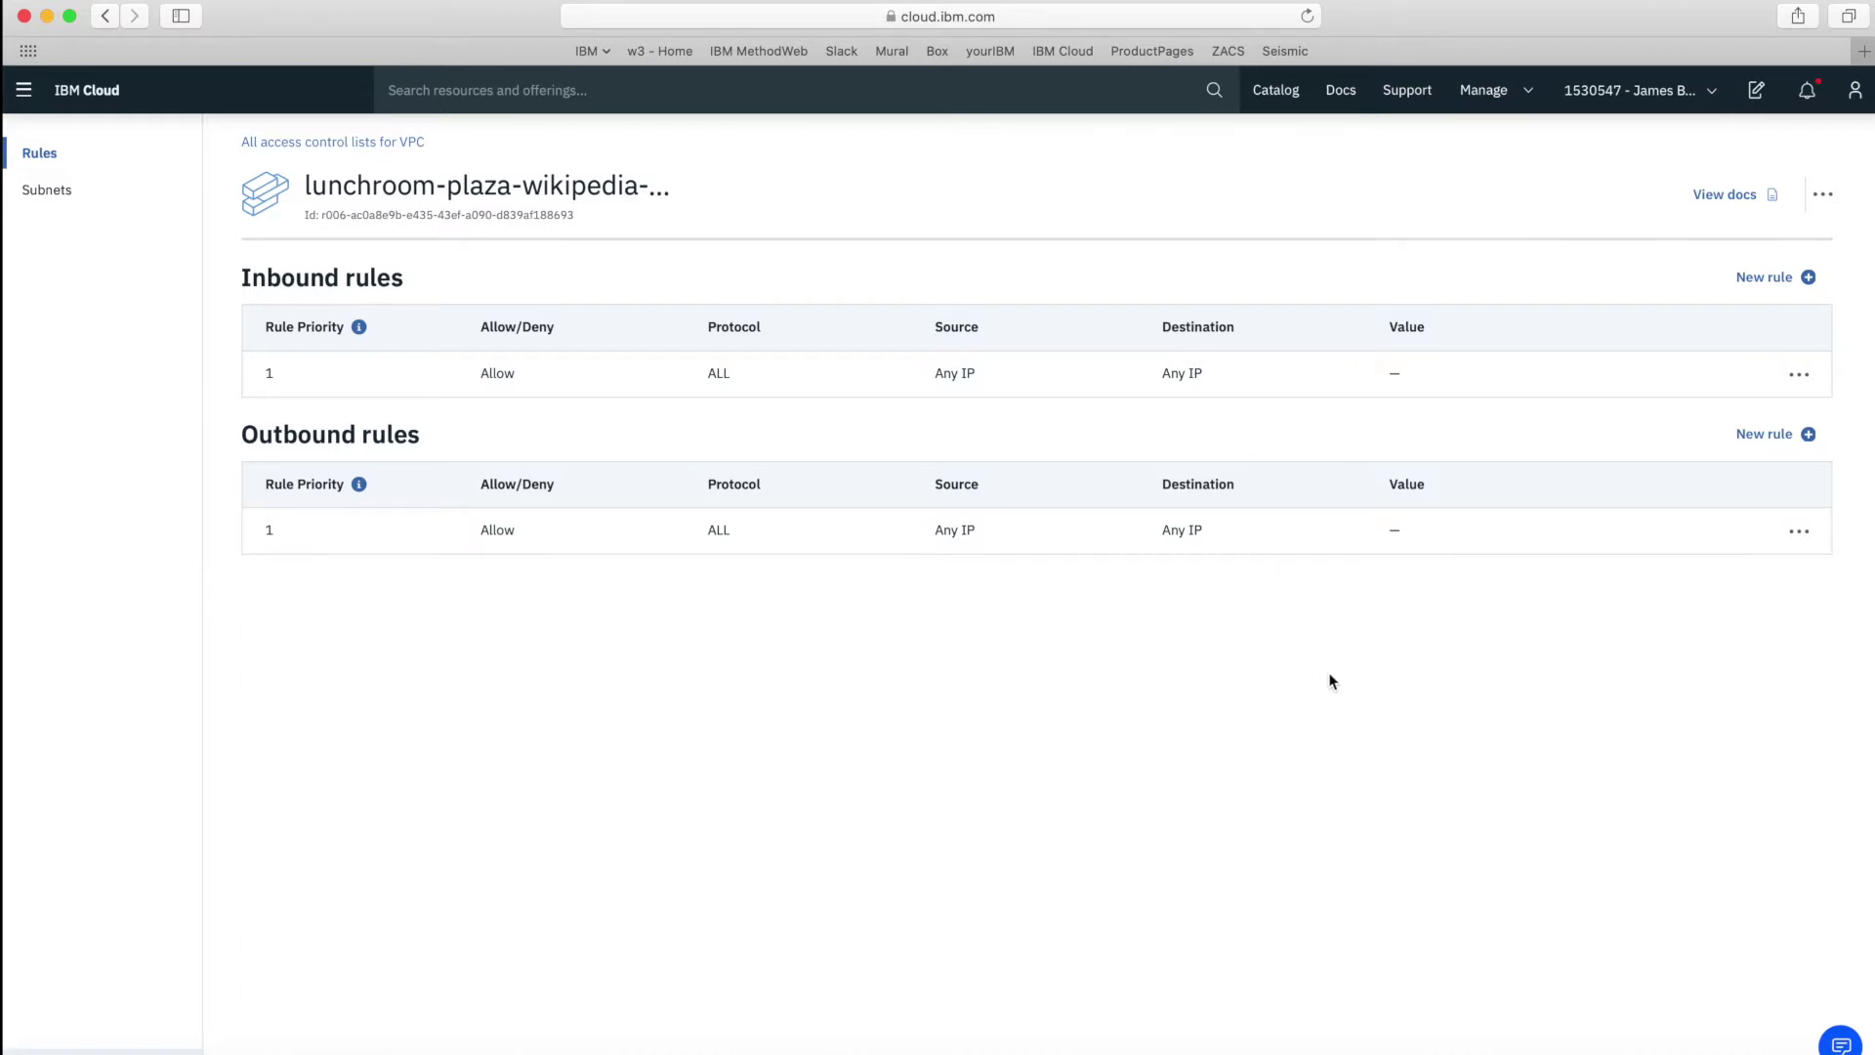
# Add an inbound access control rule denying TCP from any source IP on ports 80 to 80, to any destination IP and port.
pyautogui.click(1781, 276)
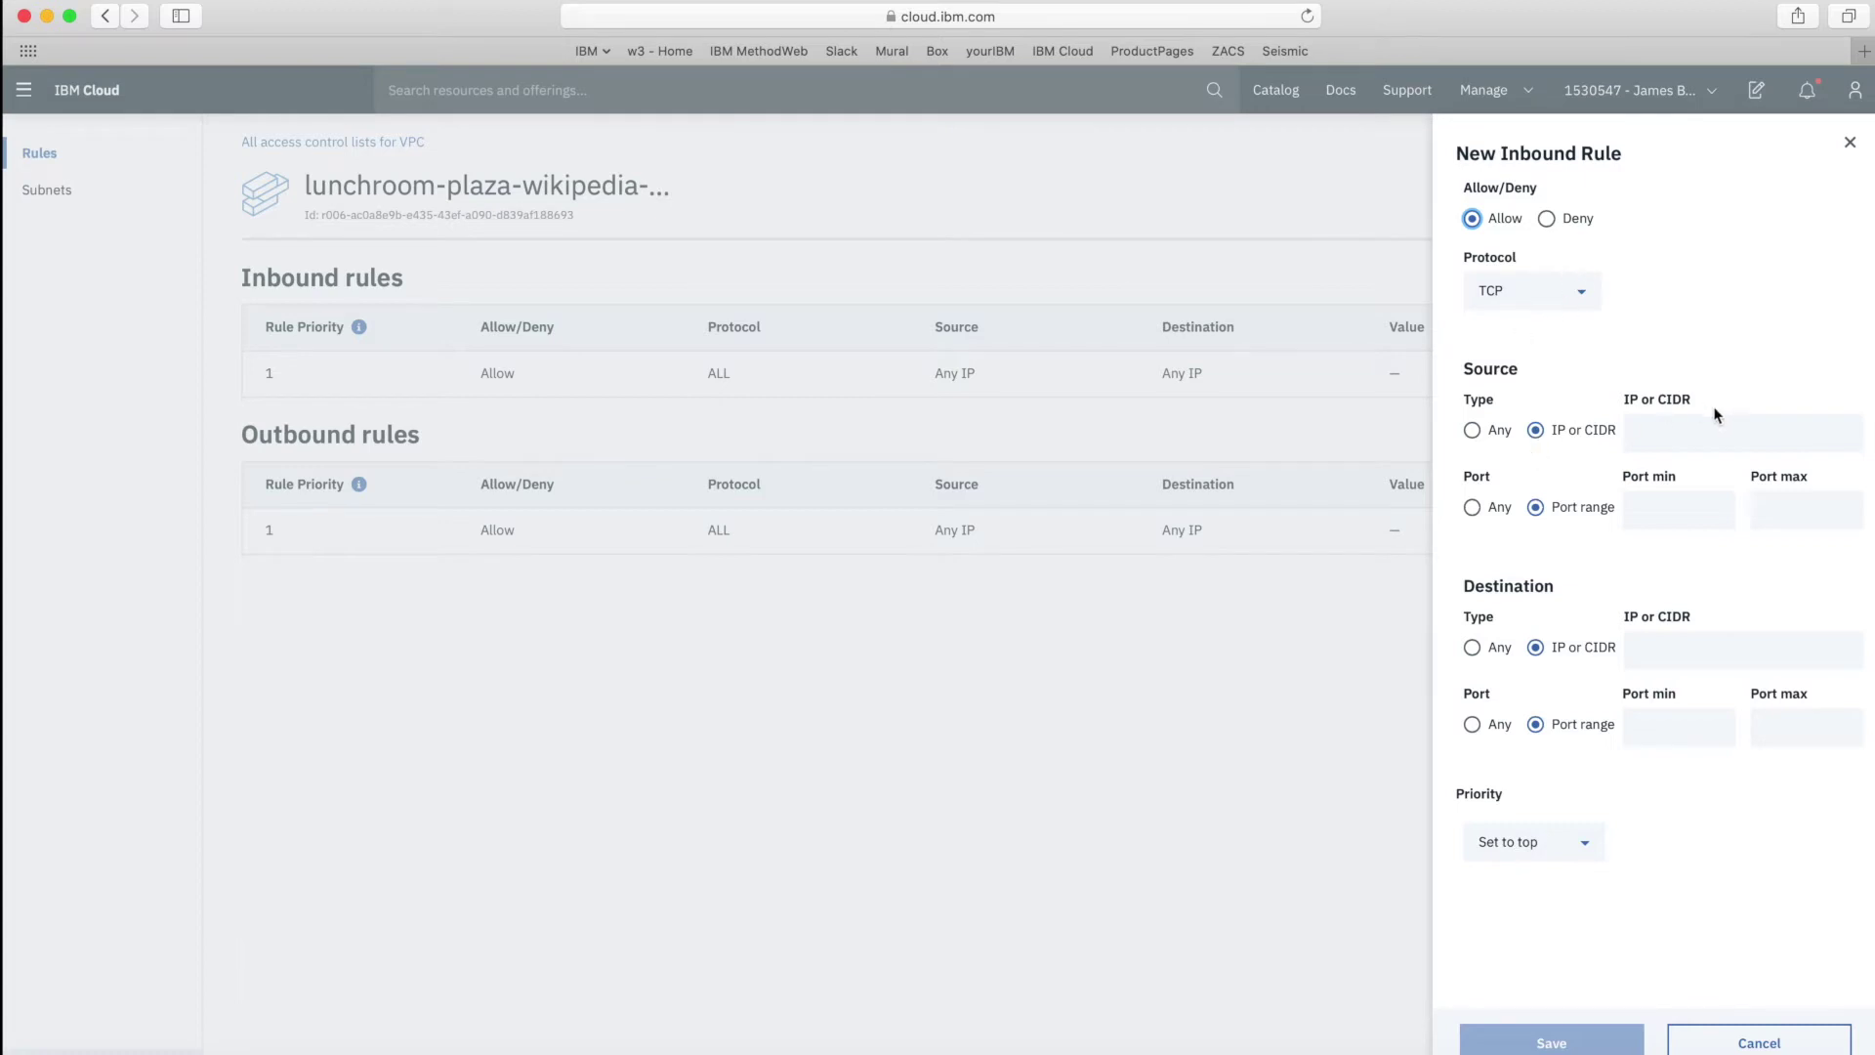
pyautogui.click(1573, 231)
pyautogui.click(1472, 431)
pyautogui.click(1670, 500)
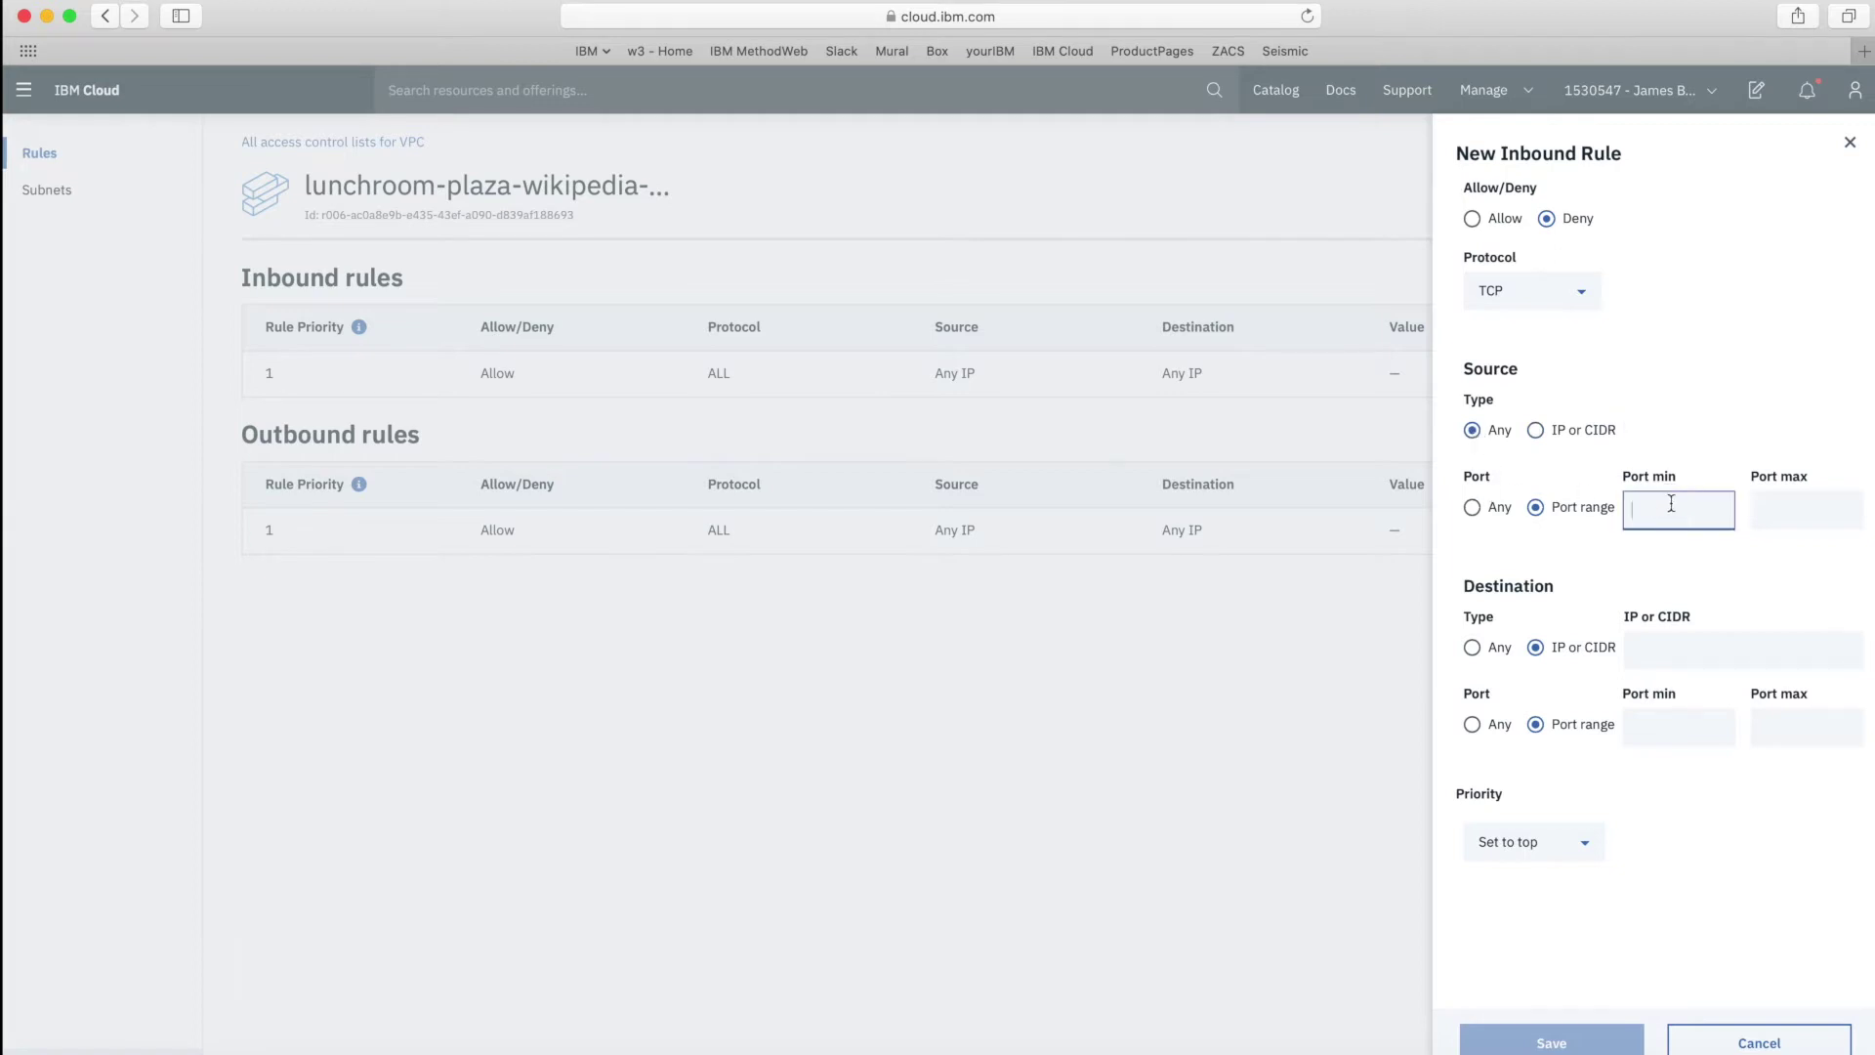
pyautogui.write('80')
pyautogui.press('Tab')
pyautogui.write('80')
pyautogui.press('Tab')
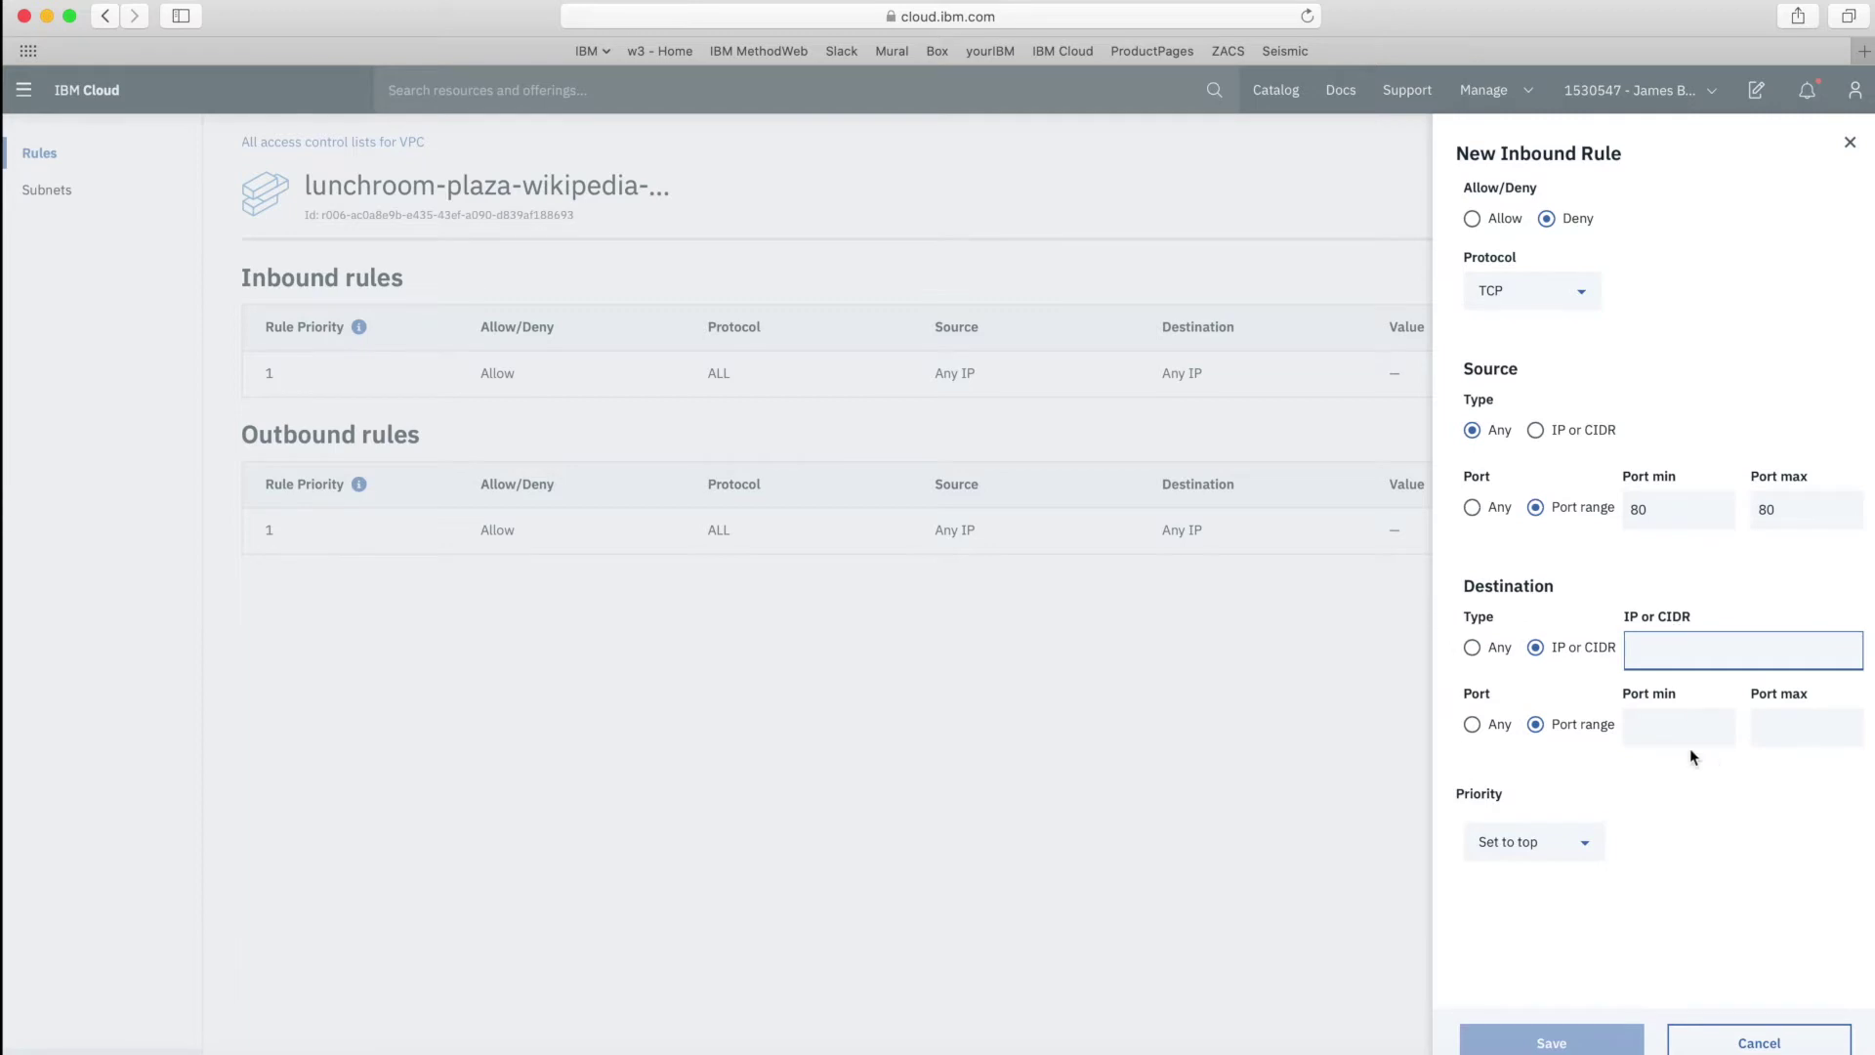
pyautogui.click(1472, 648)
pyautogui.click(1473, 725)
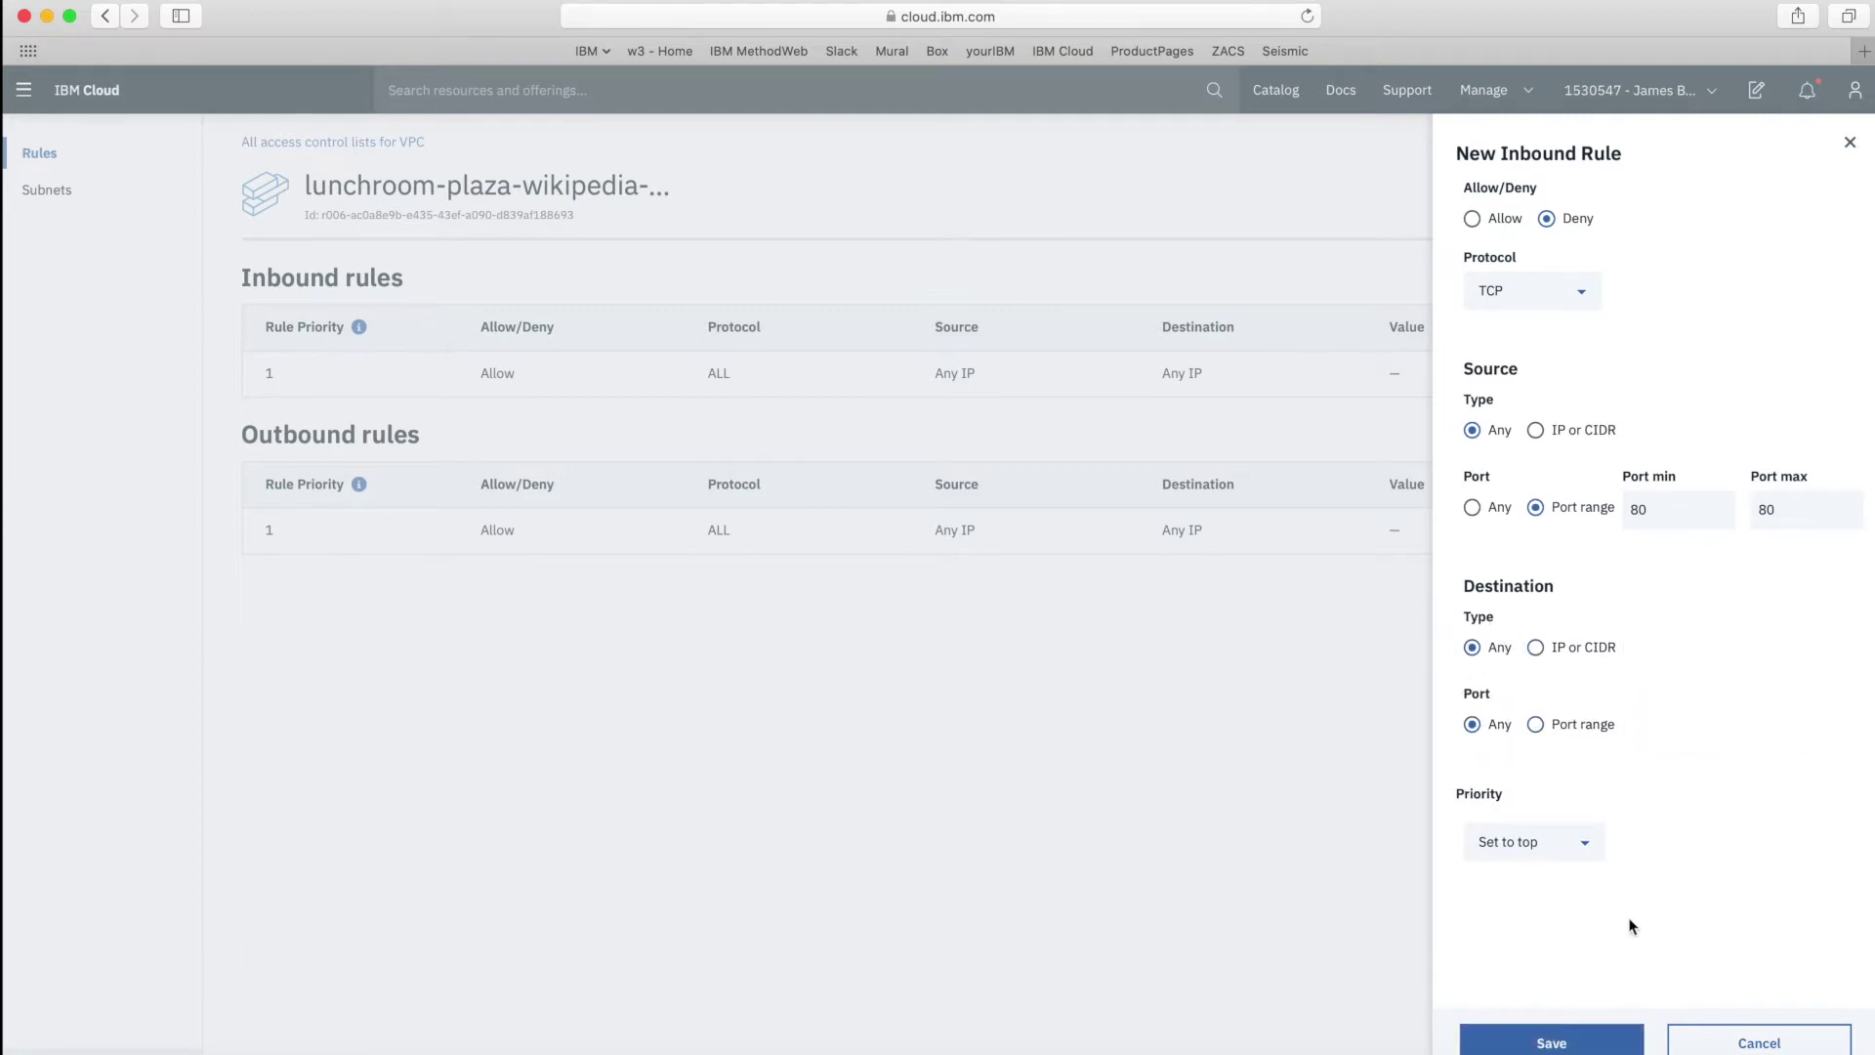
pyautogui.click(1577, 1031)
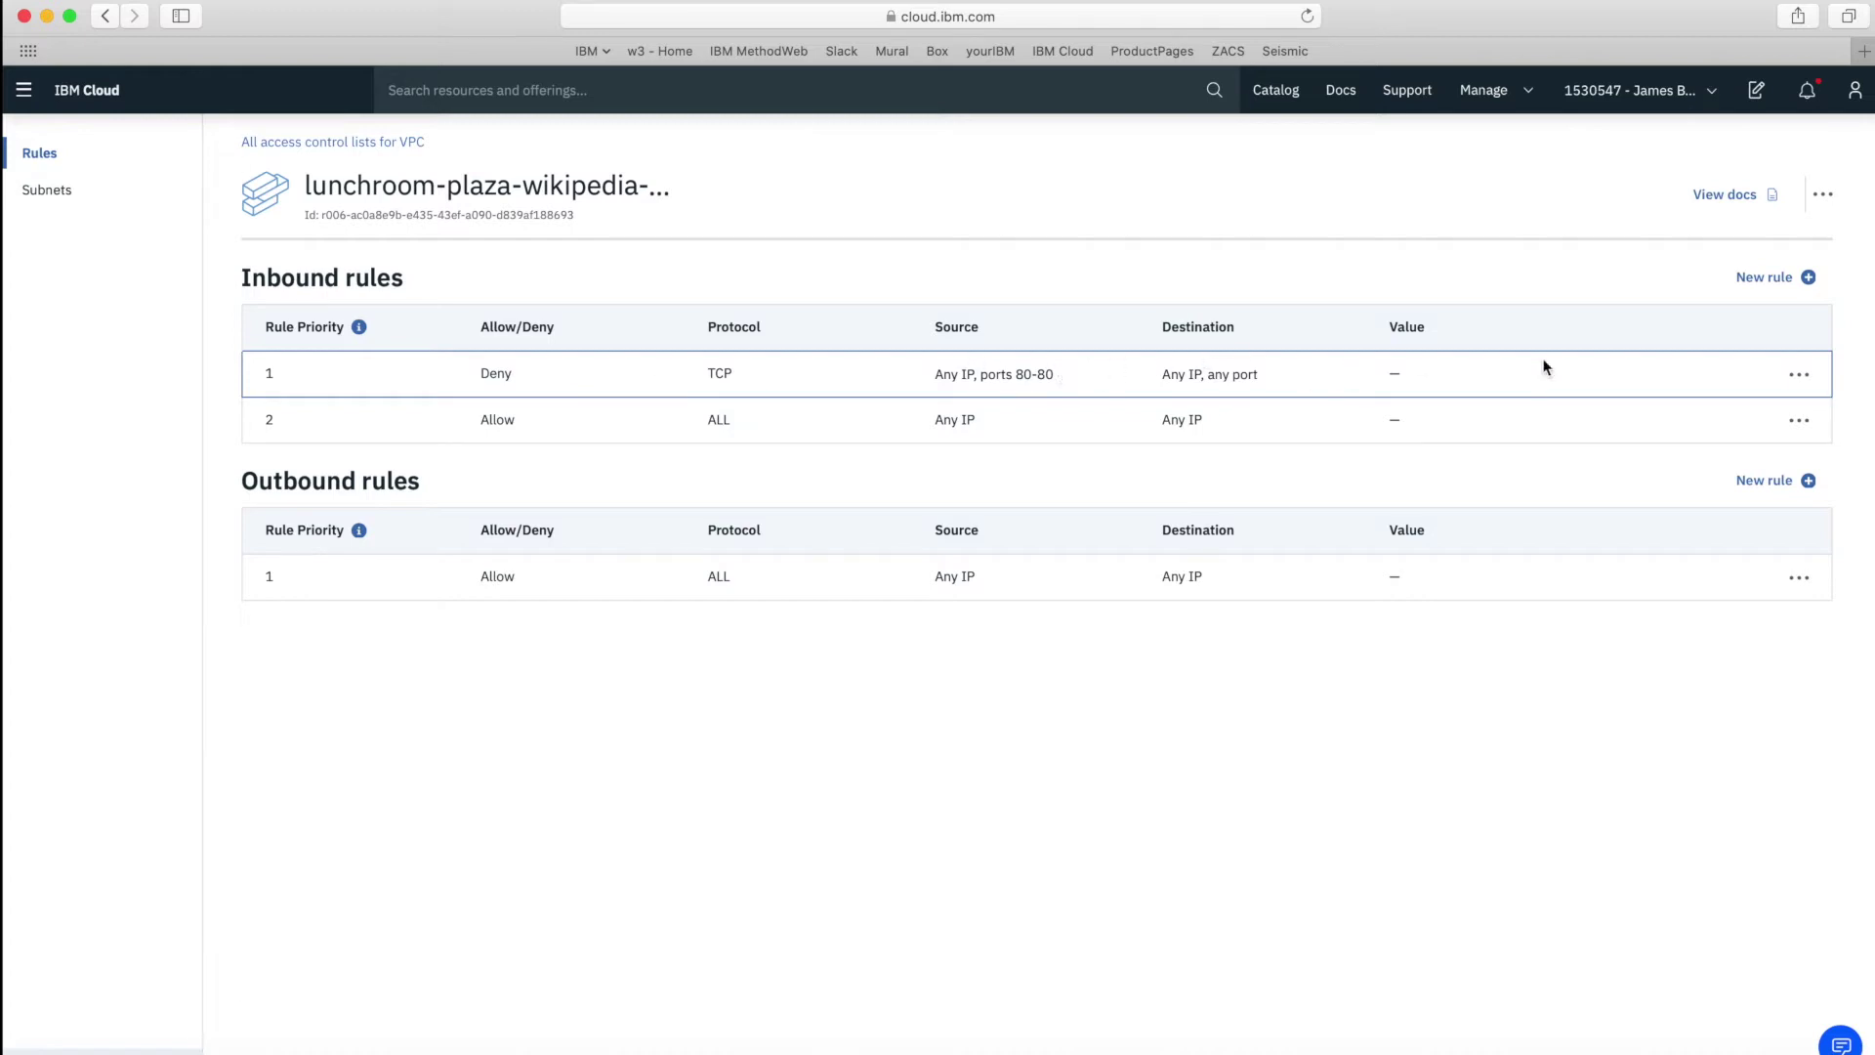
# Delete the inbound rule that denies TCP on port 80 from the access control list.
pyautogui.click(1803, 377)
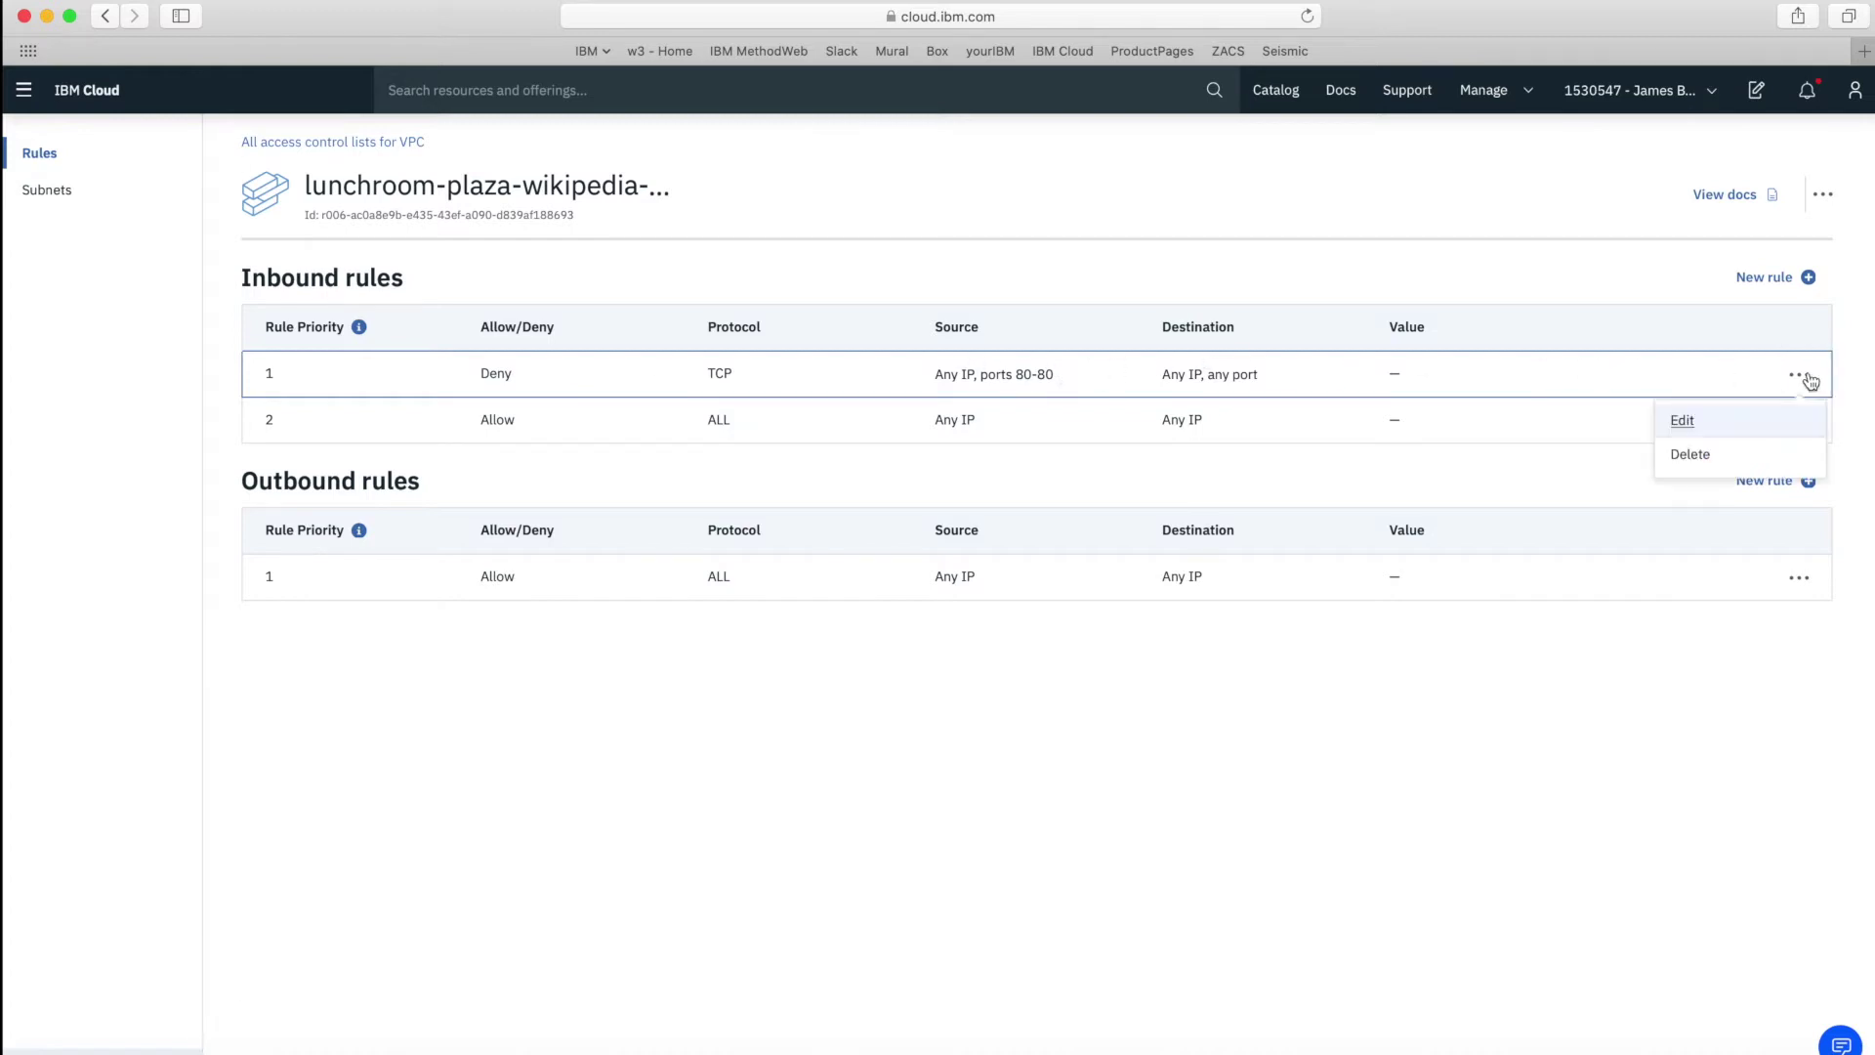
pyautogui.click(1690, 454)
pyautogui.click(1190, 673)
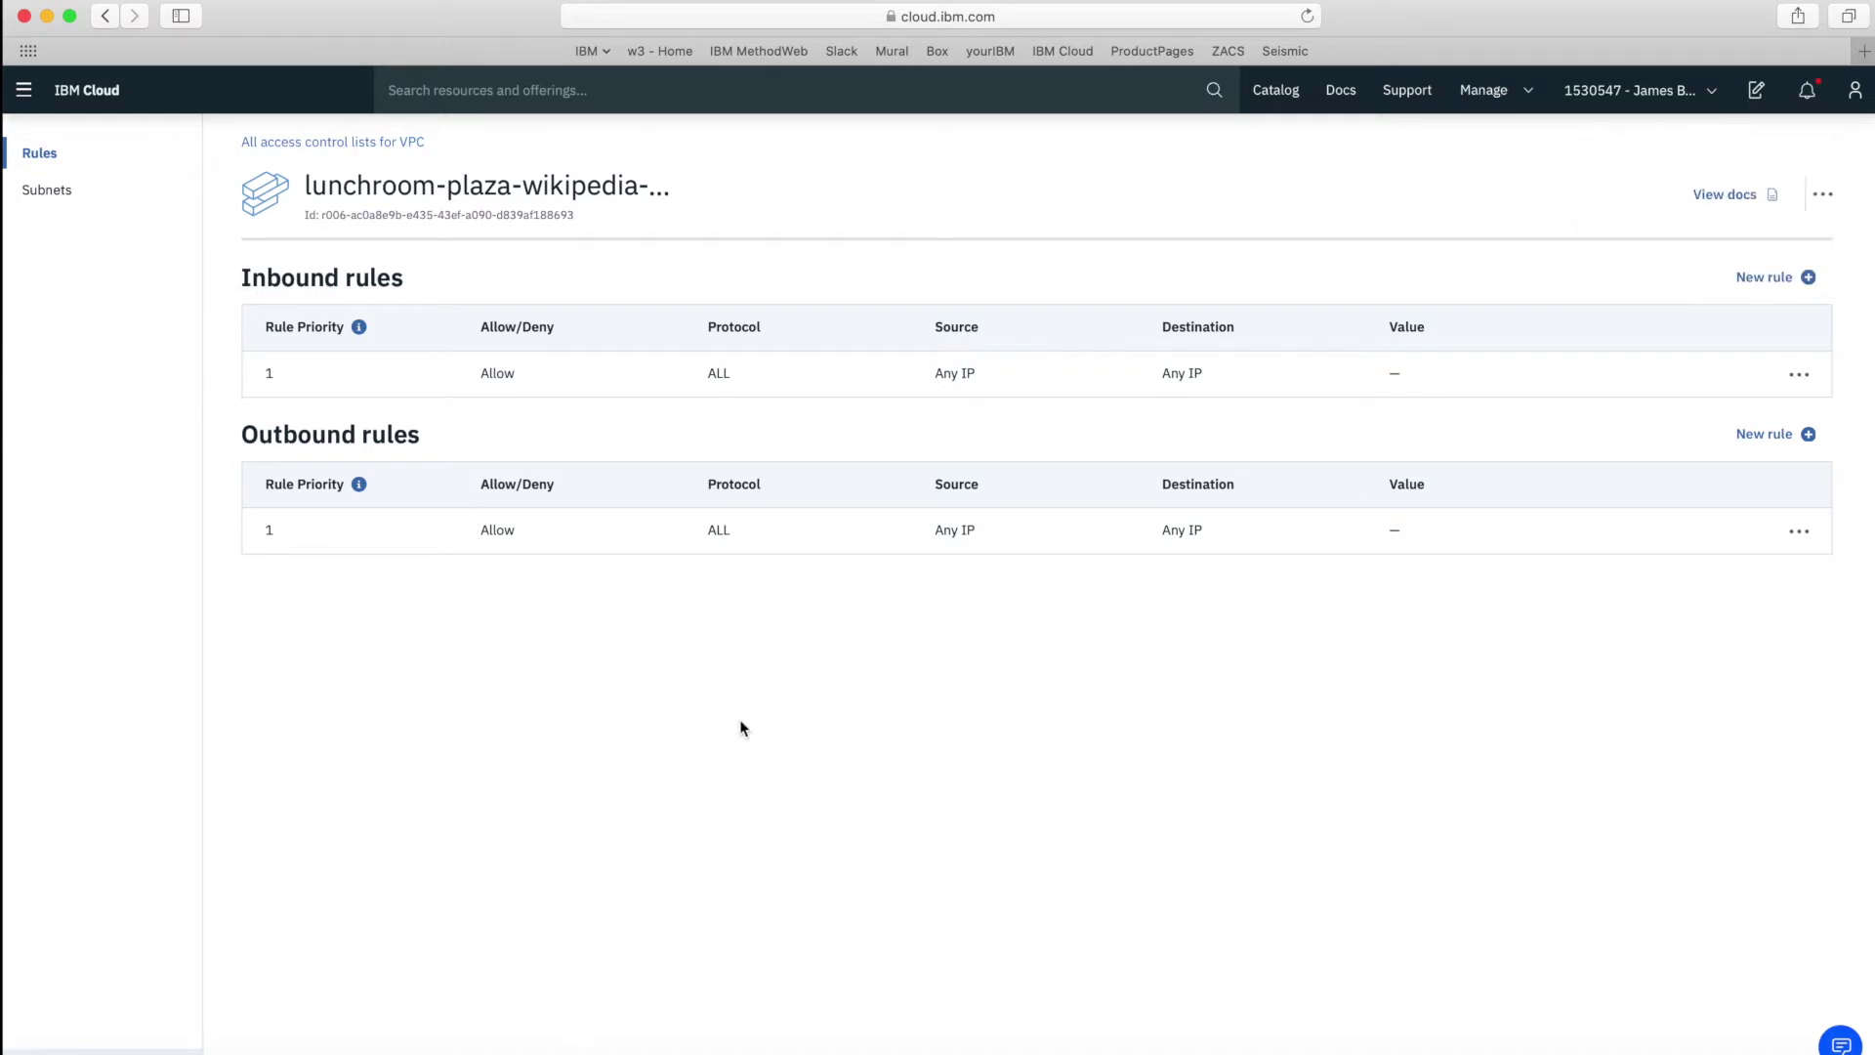
# Leave the access control lists and open the default security group of rules-vpc.
pyautogui.click(366, 143)
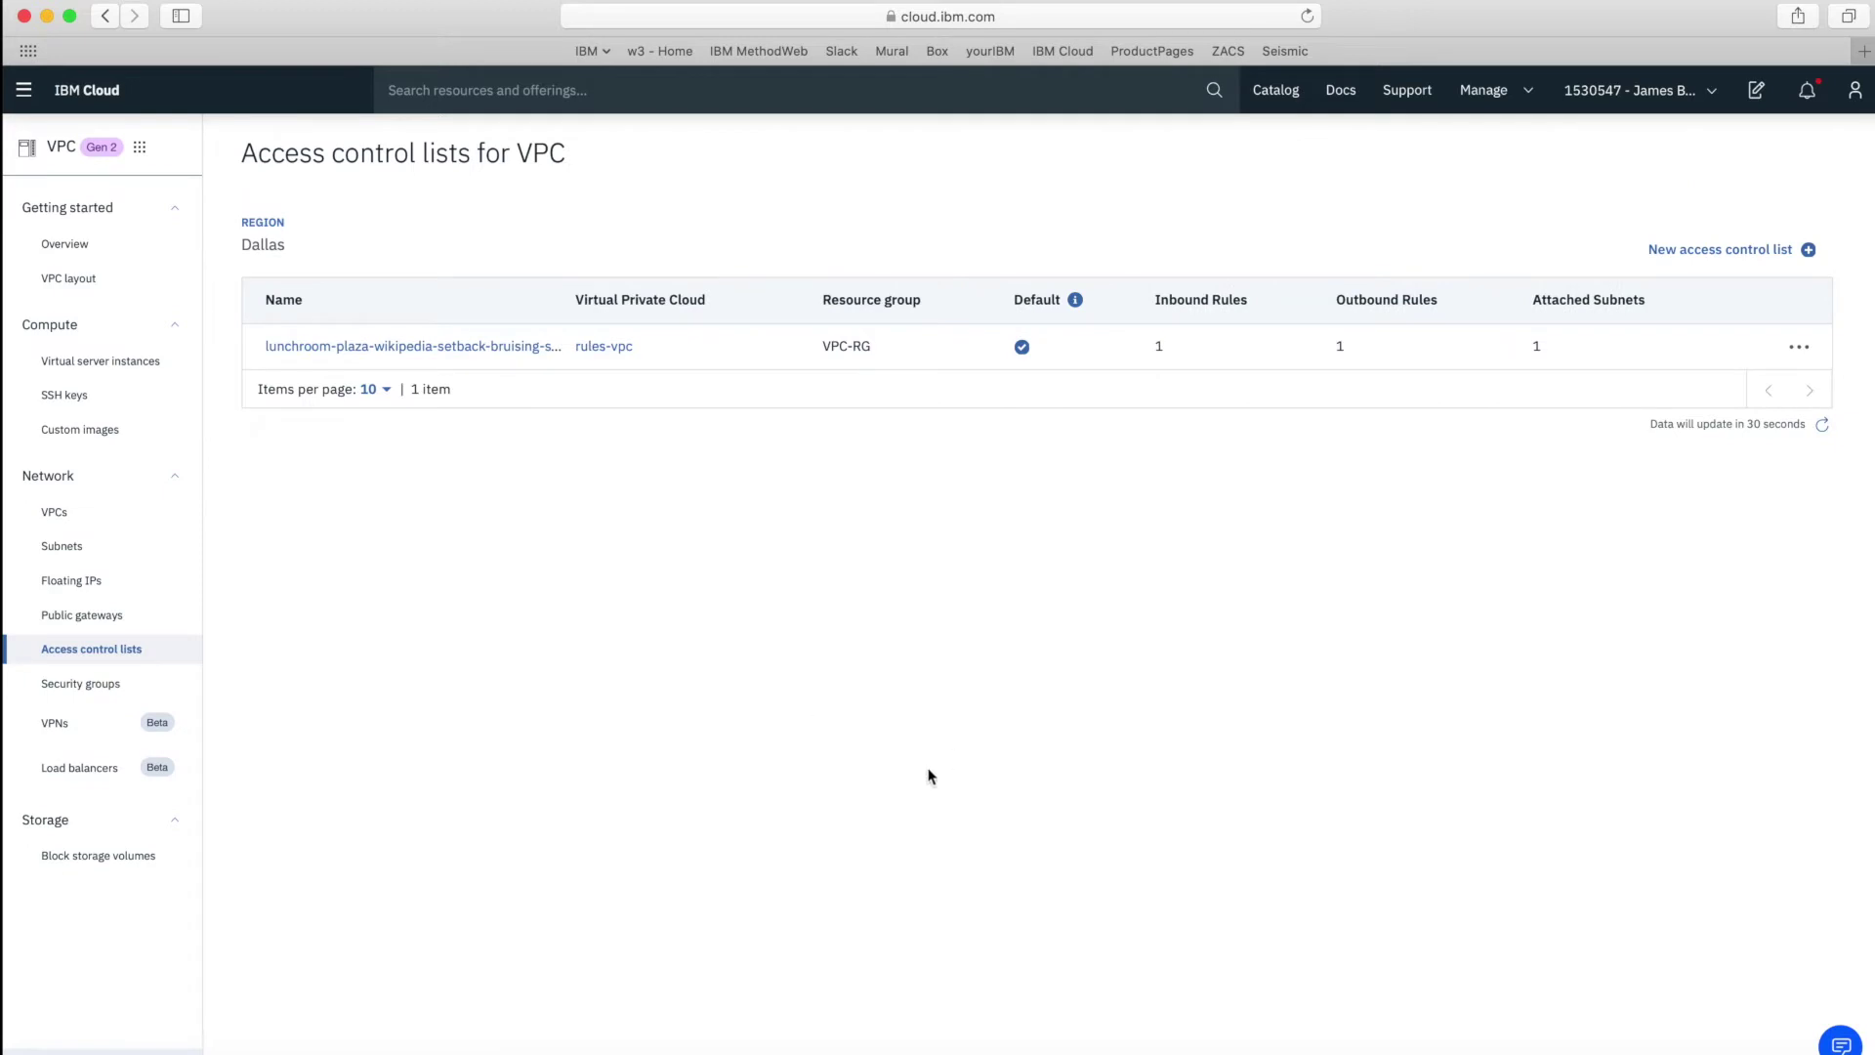
pyautogui.click(59, 685)
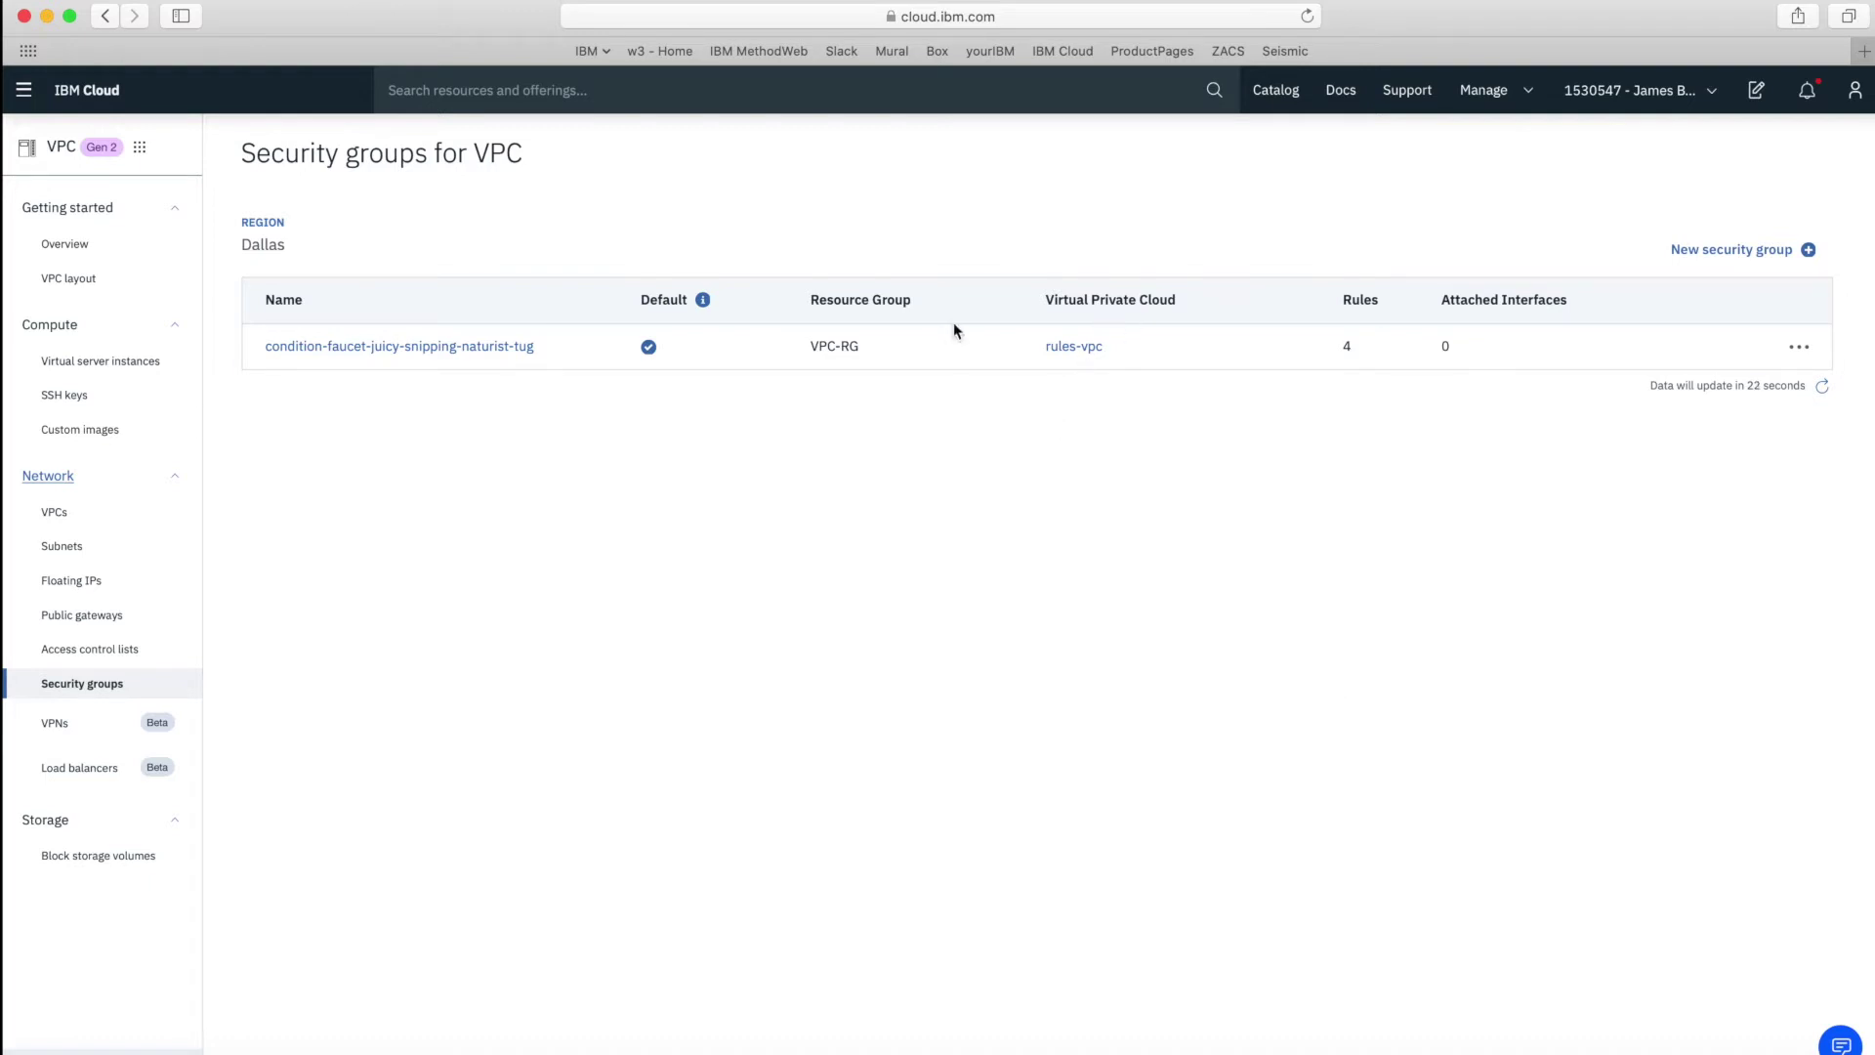
pyautogui.click(440, 347)
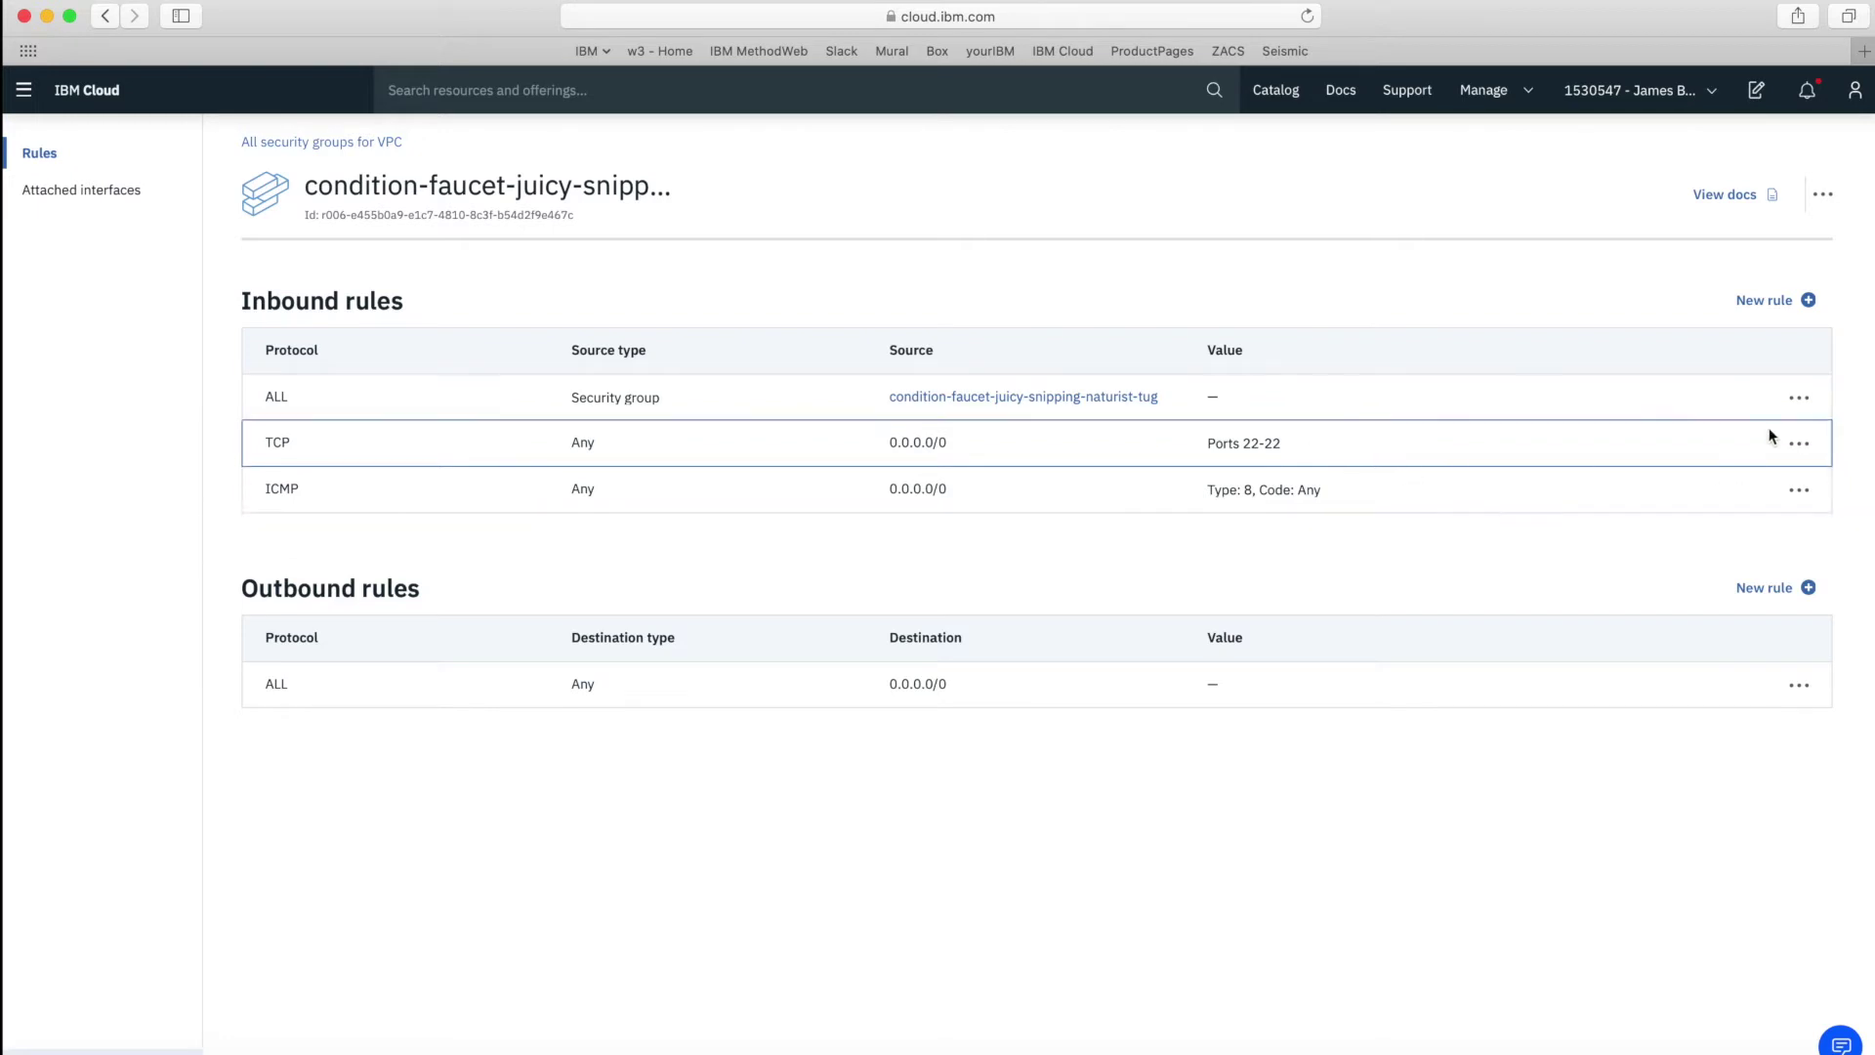
# Add an inbound TCP rule to the security group for port range 80 to 80 with any source.
pyautogui.click(1776, 302)
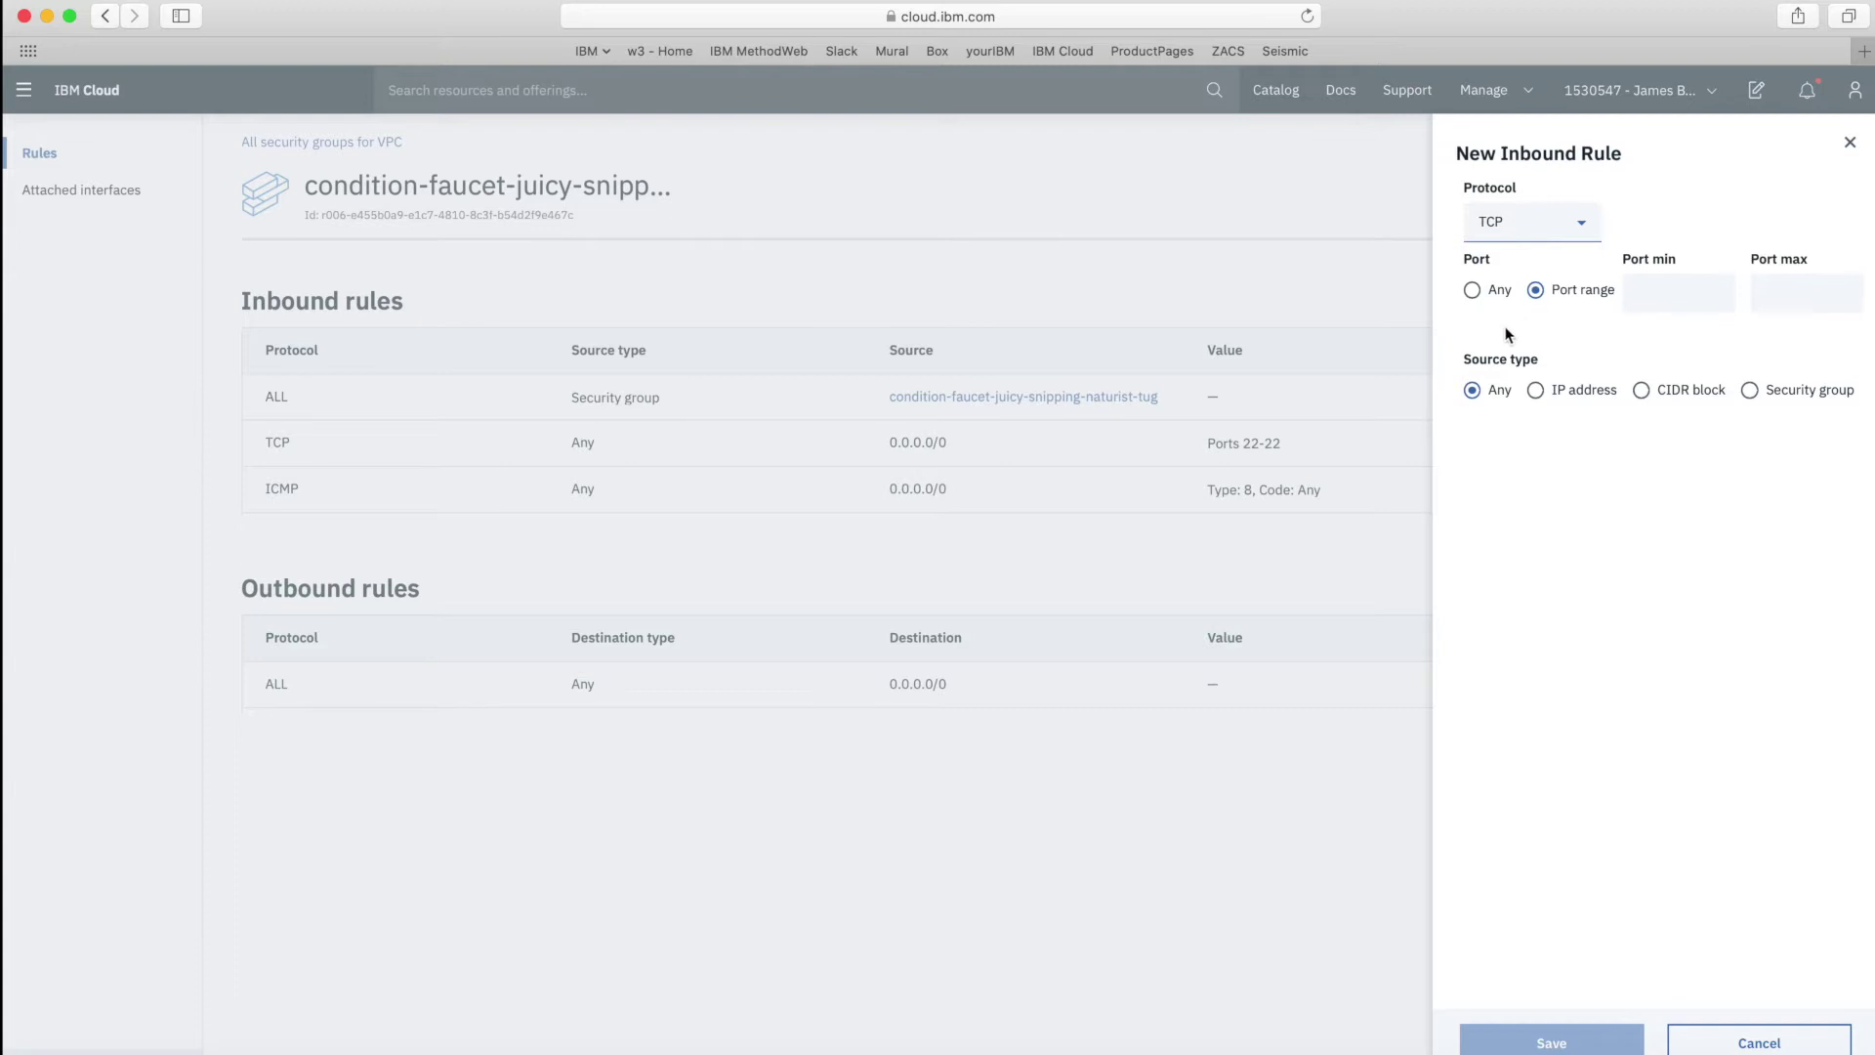
pyautogui.click(1475, 292)
pyautogui.click(1537, 291)
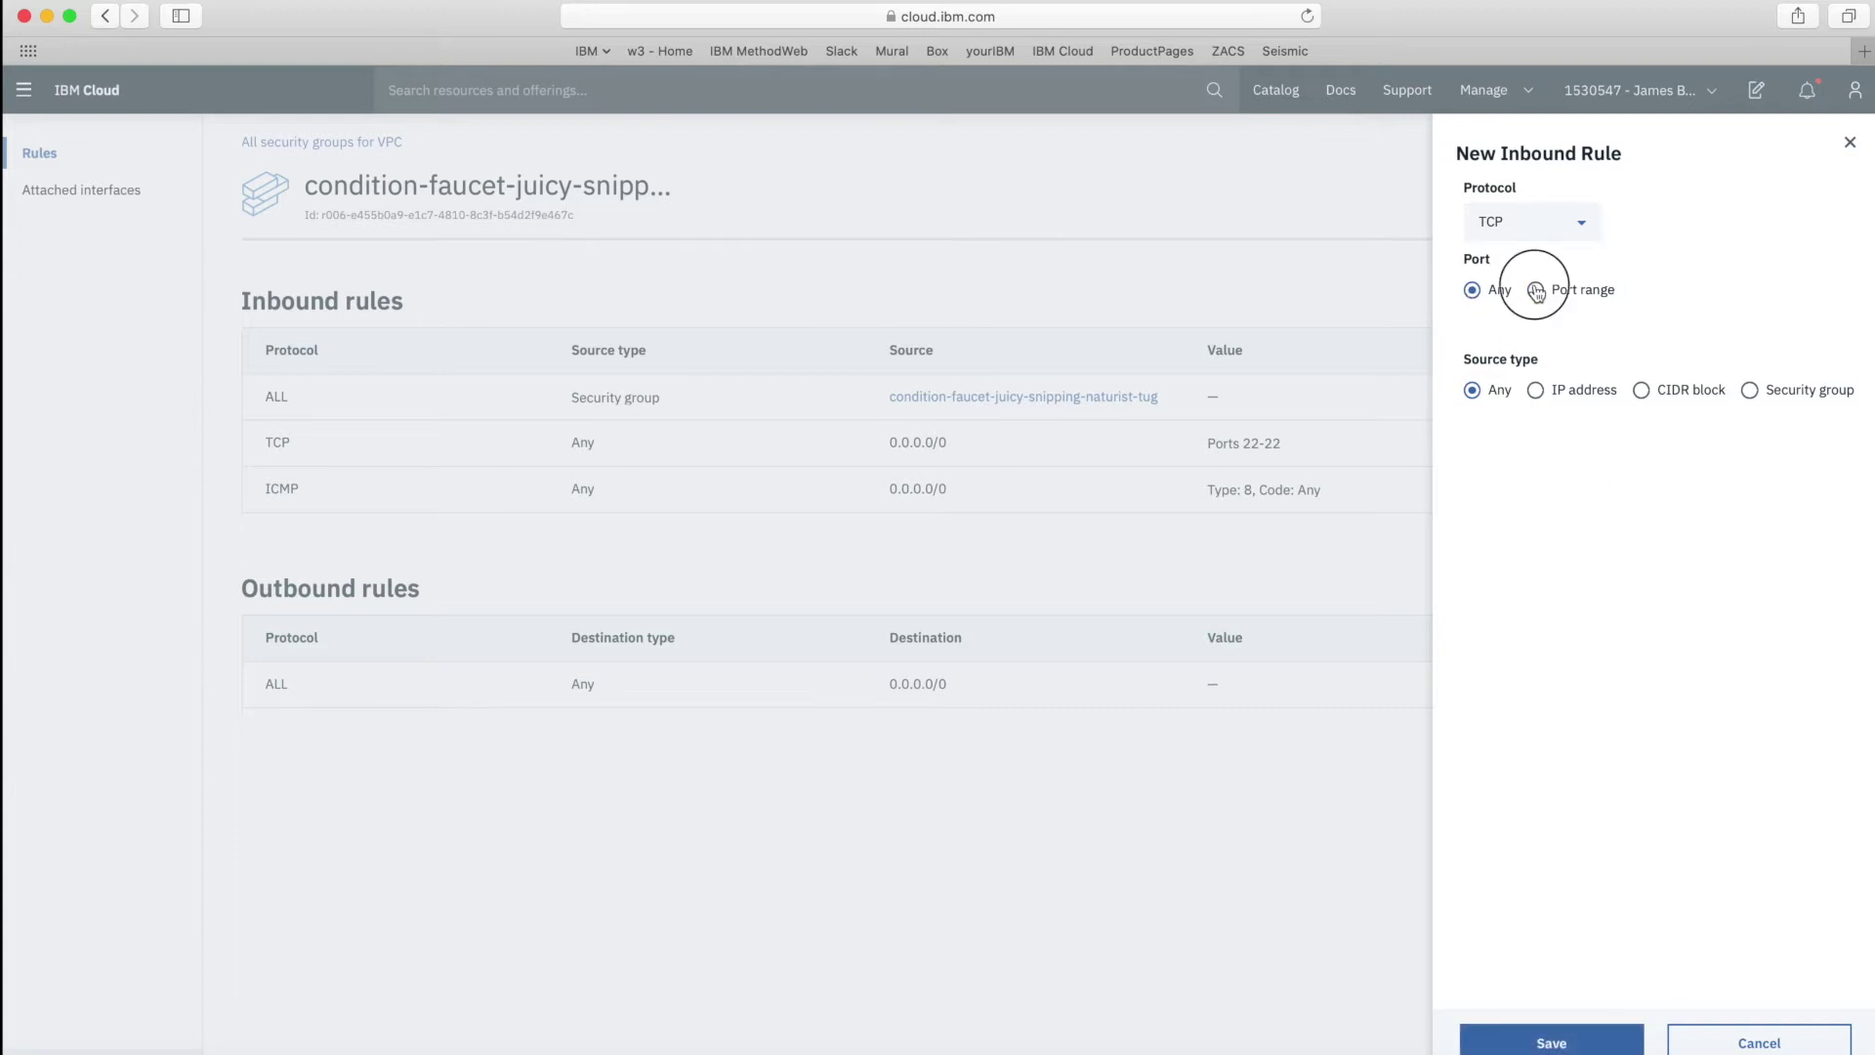
pyautogui.click(1680, 295)
pyautogui.write('80')
pyautogui.press('Tab')
pyautogui.write('80')
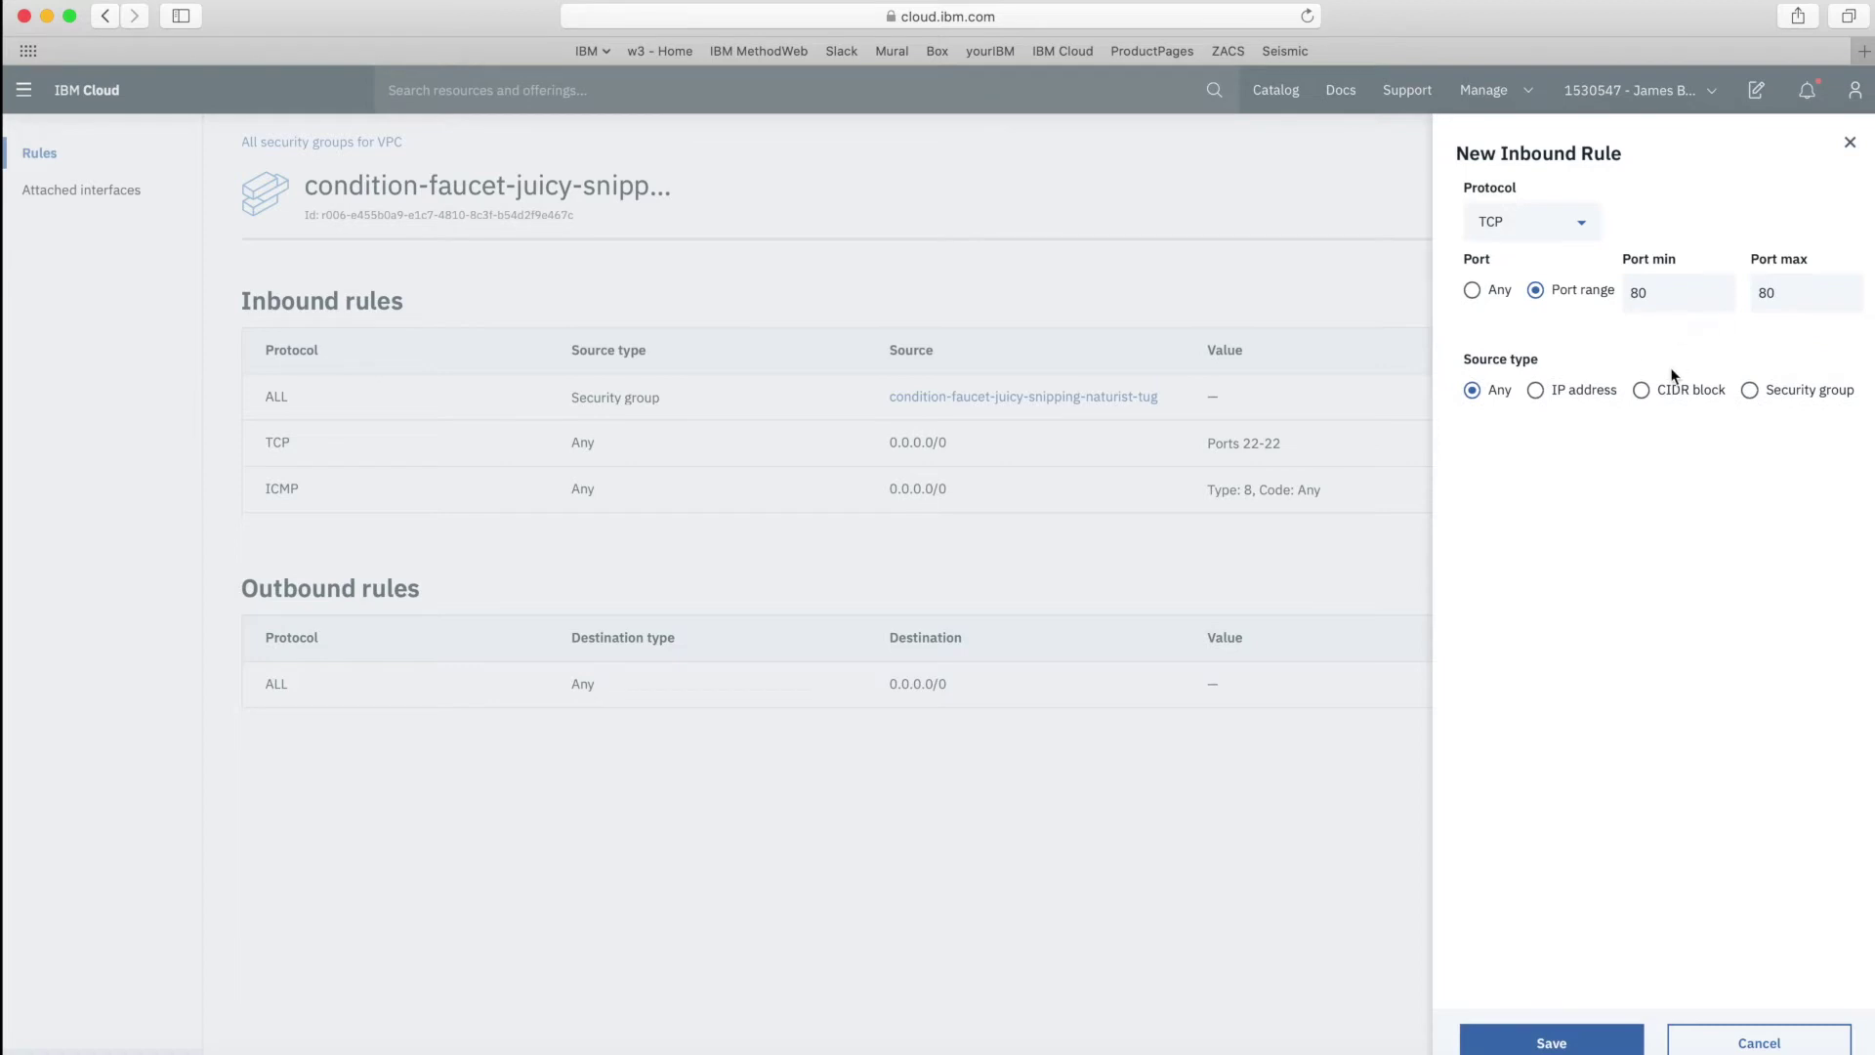
pyautogui.click(1508, 227)
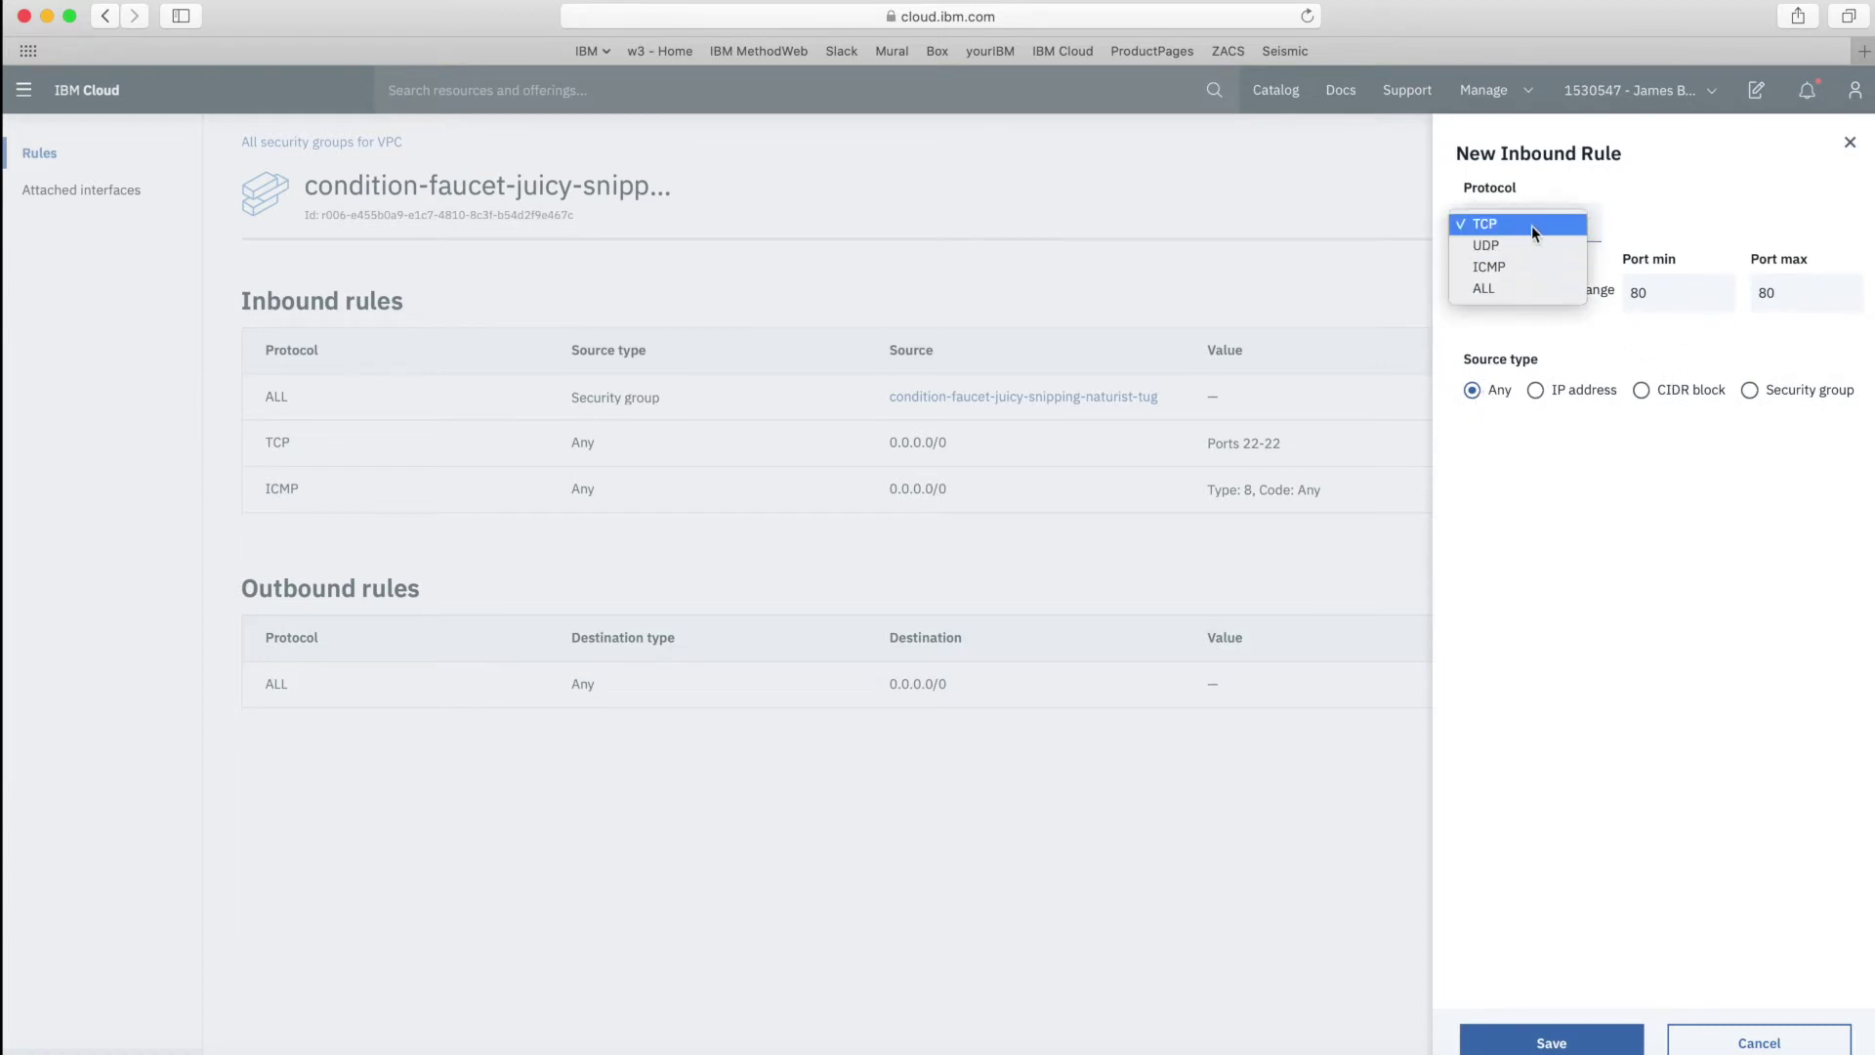
pyautogui.click(1531, 226)
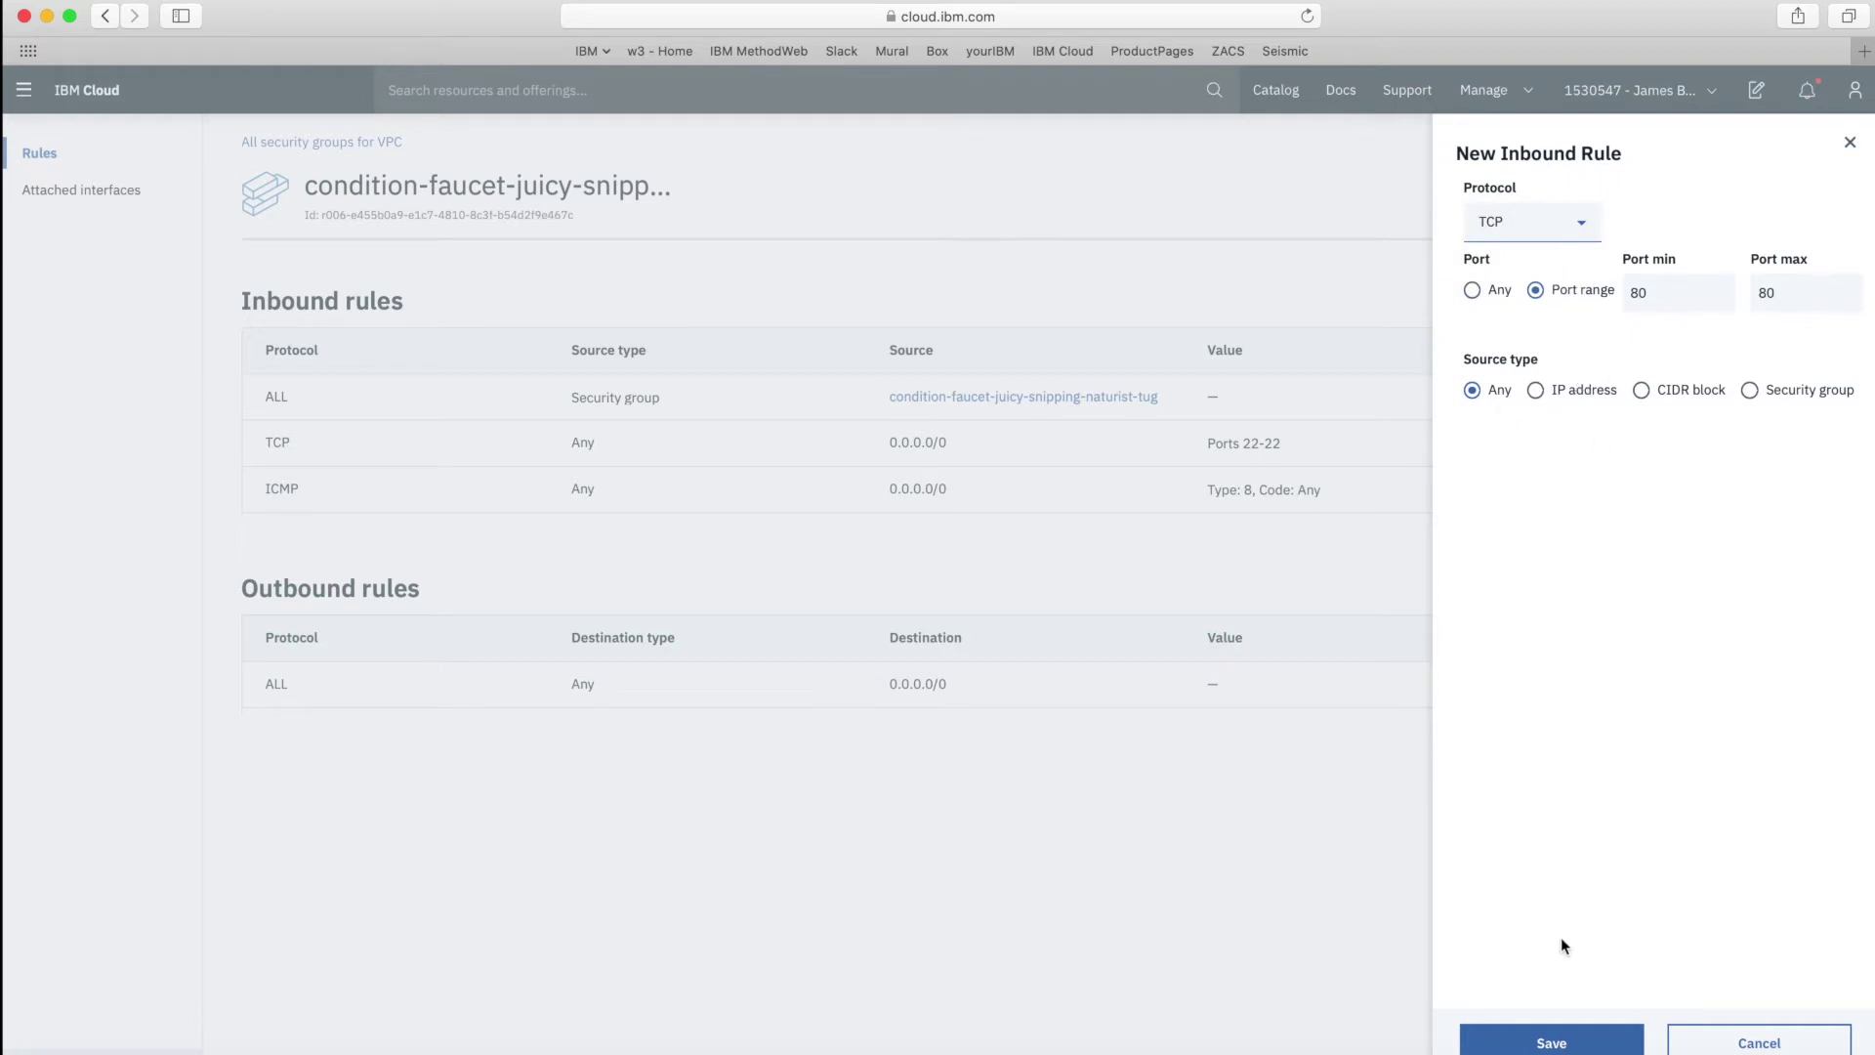
pyautogui.click(1553, 1044)
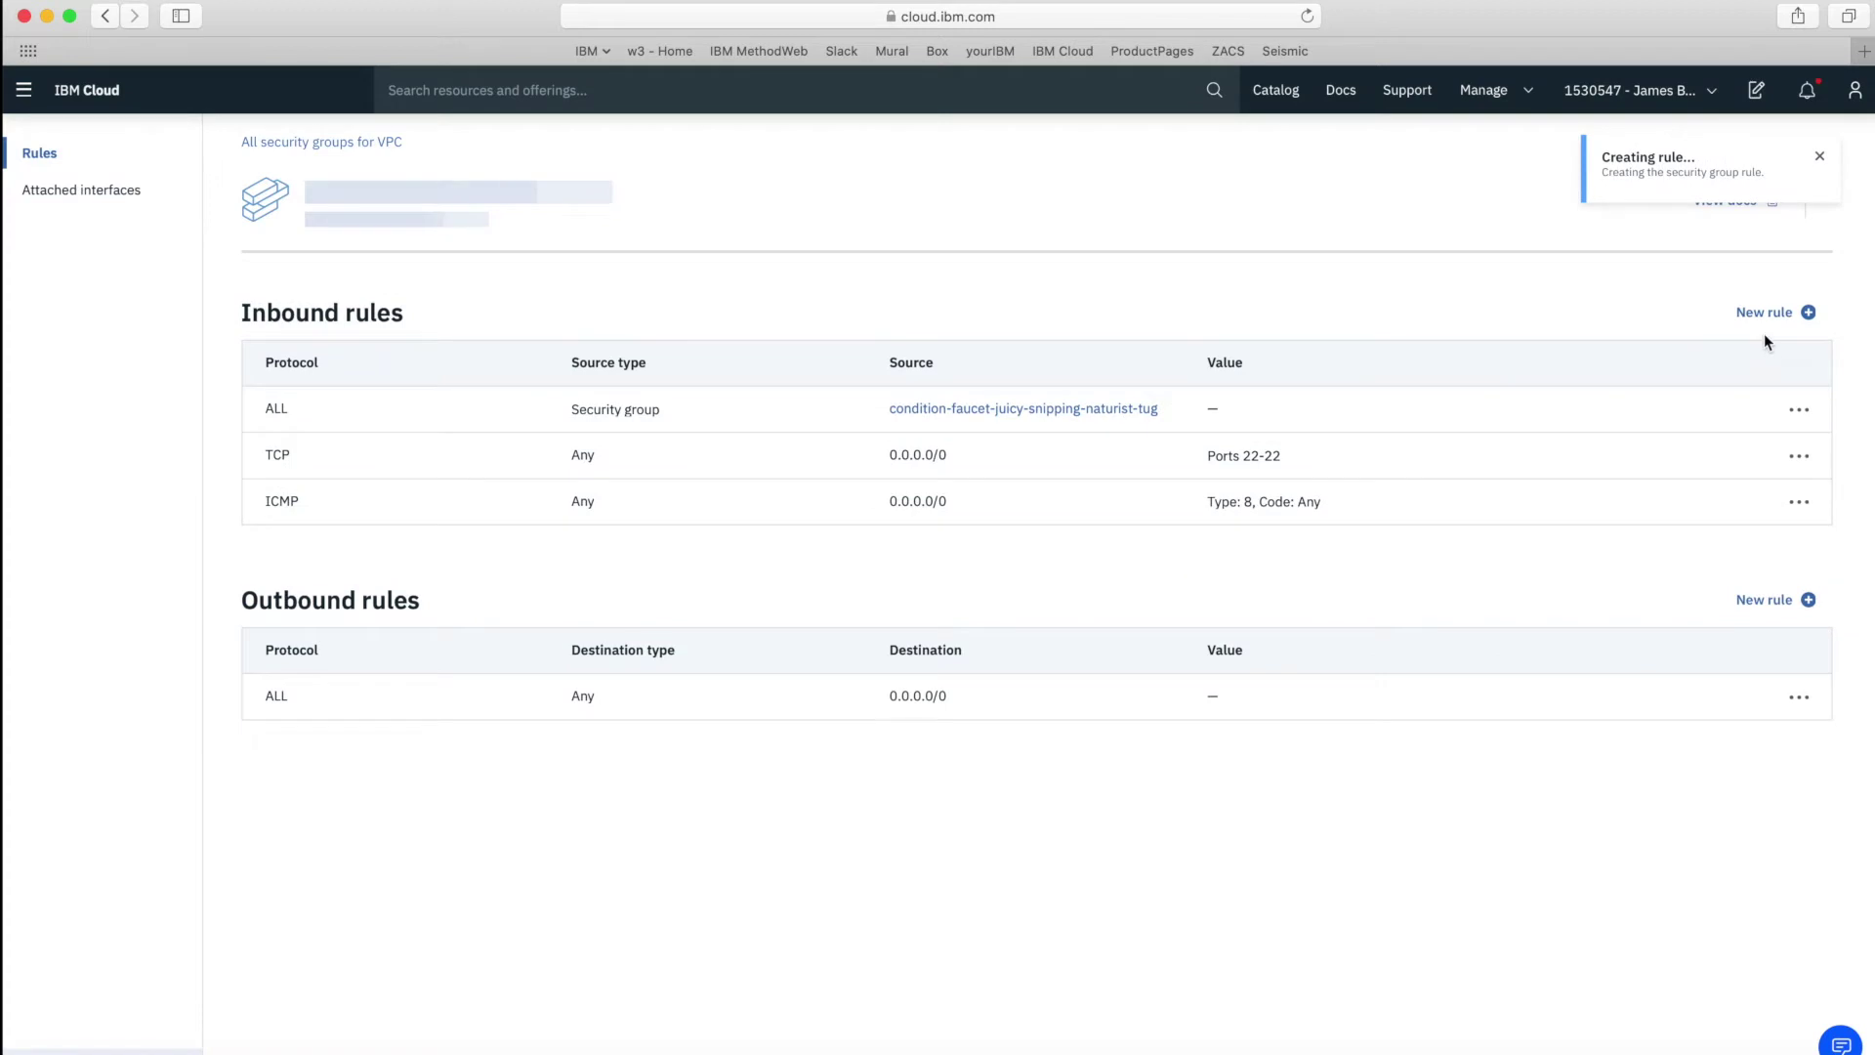
# Add an inbound TCP rule to the security group for port range 443 to 443 with any source.
pyautogui.click(1770, 316)
pyautogui.click(1669, 299)
pyautogui.write('443')
pyautogui.press('Tab')
pyautogui.write('443')
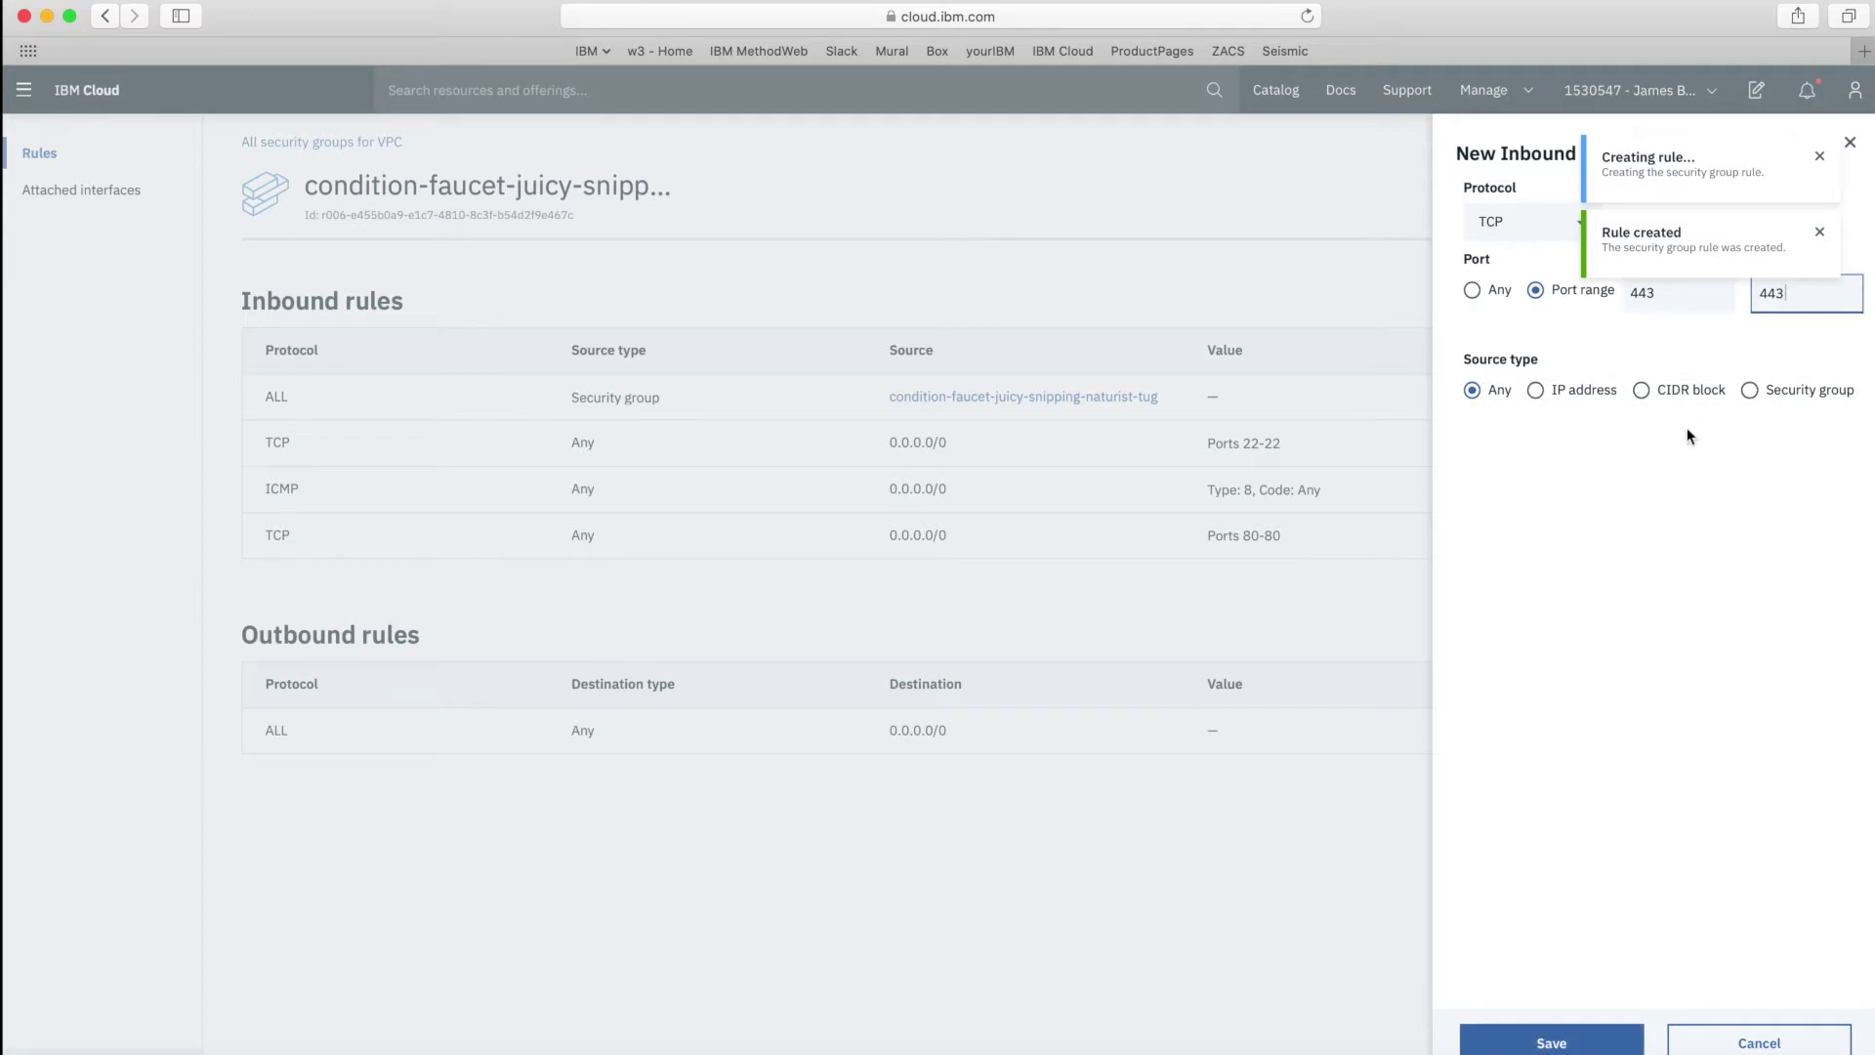
pyautogui.click(1539, 1043)
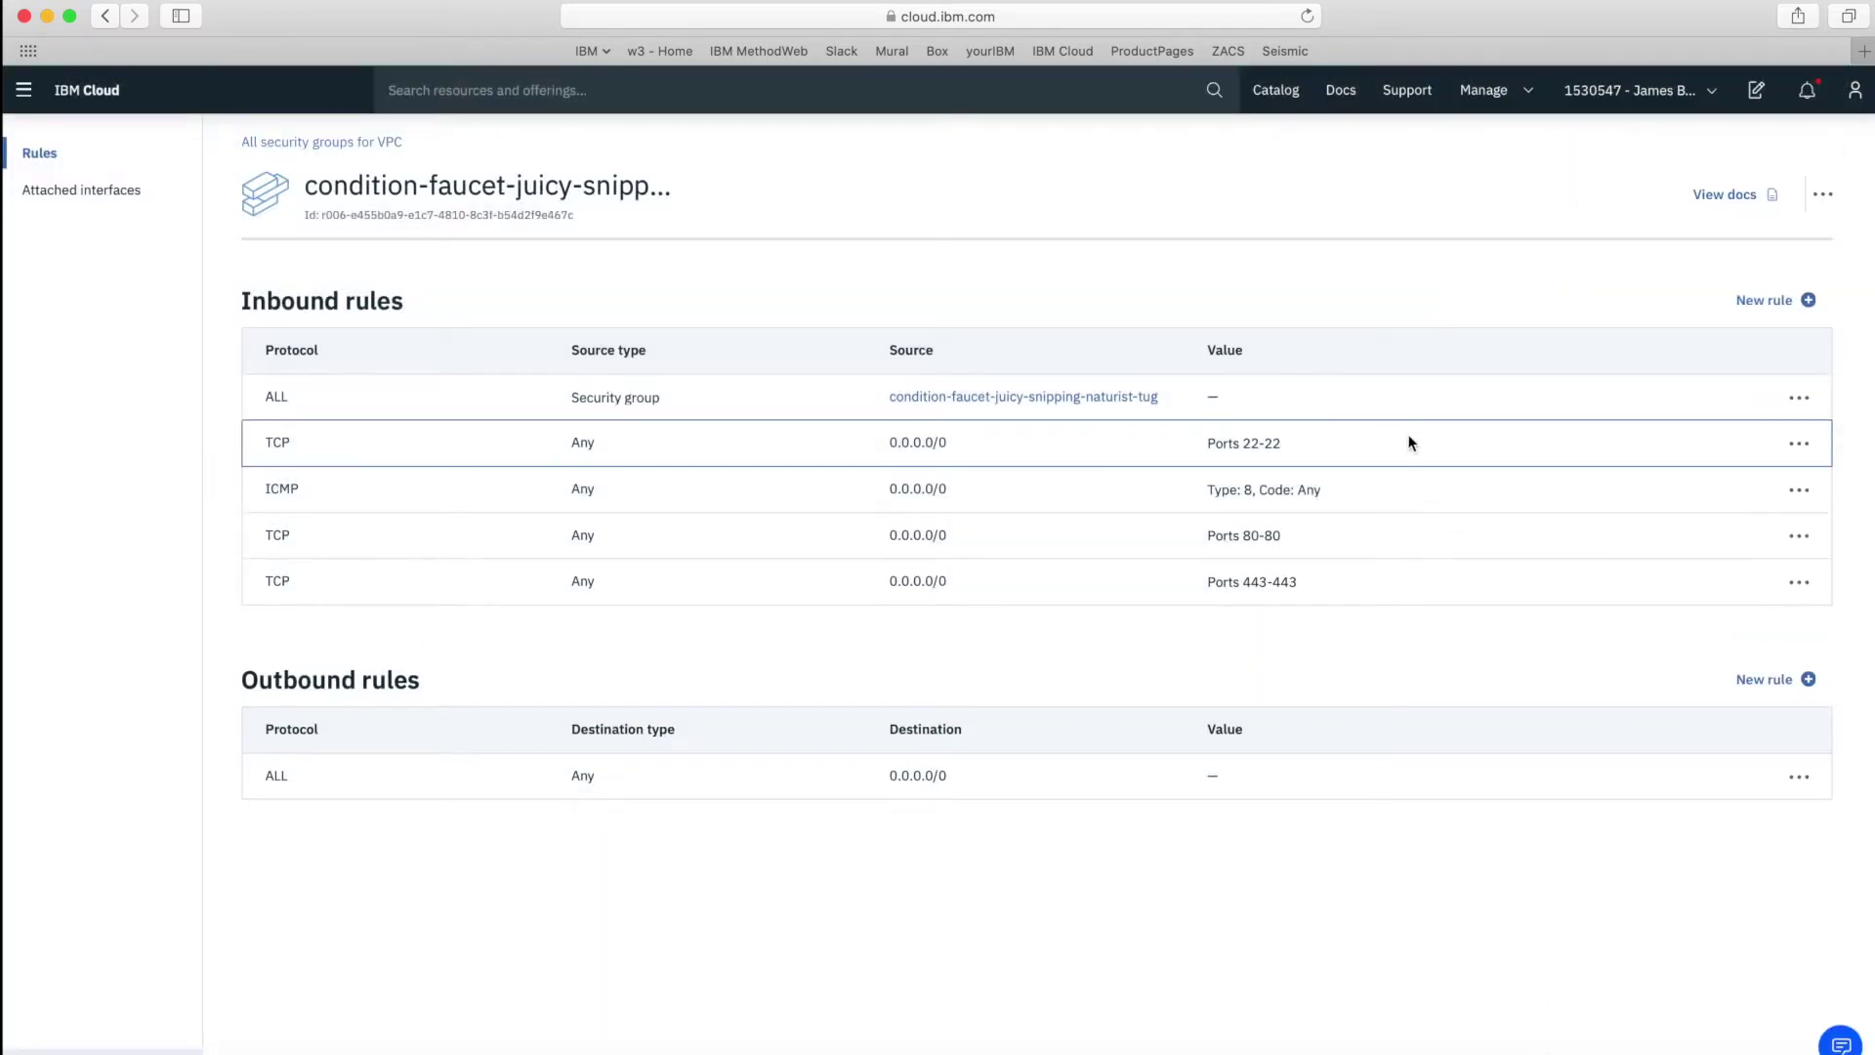
# Open the inbound TCP port 22 rule for editing, and copy the computer's public IP address from whatsmyip.org in a new browser tab.
pyautogui.click(1813, 449)
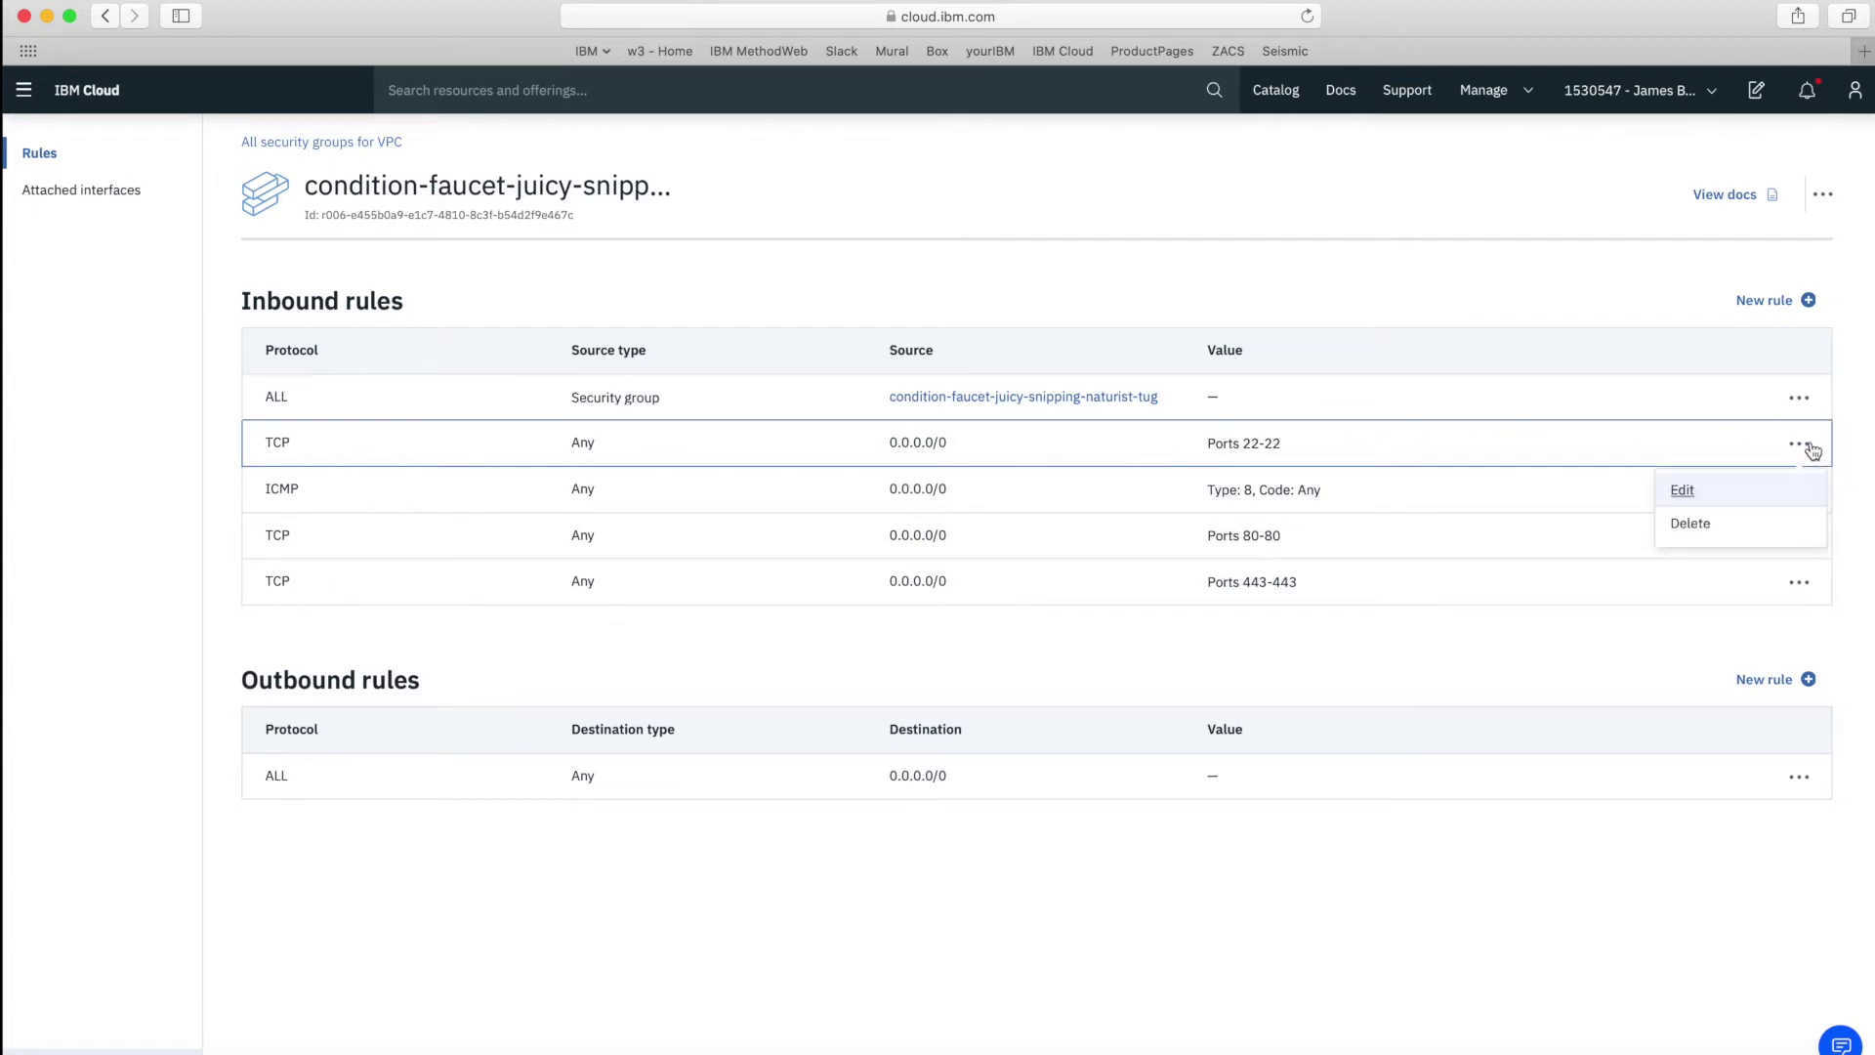
pyautogui.click(1684, 498)
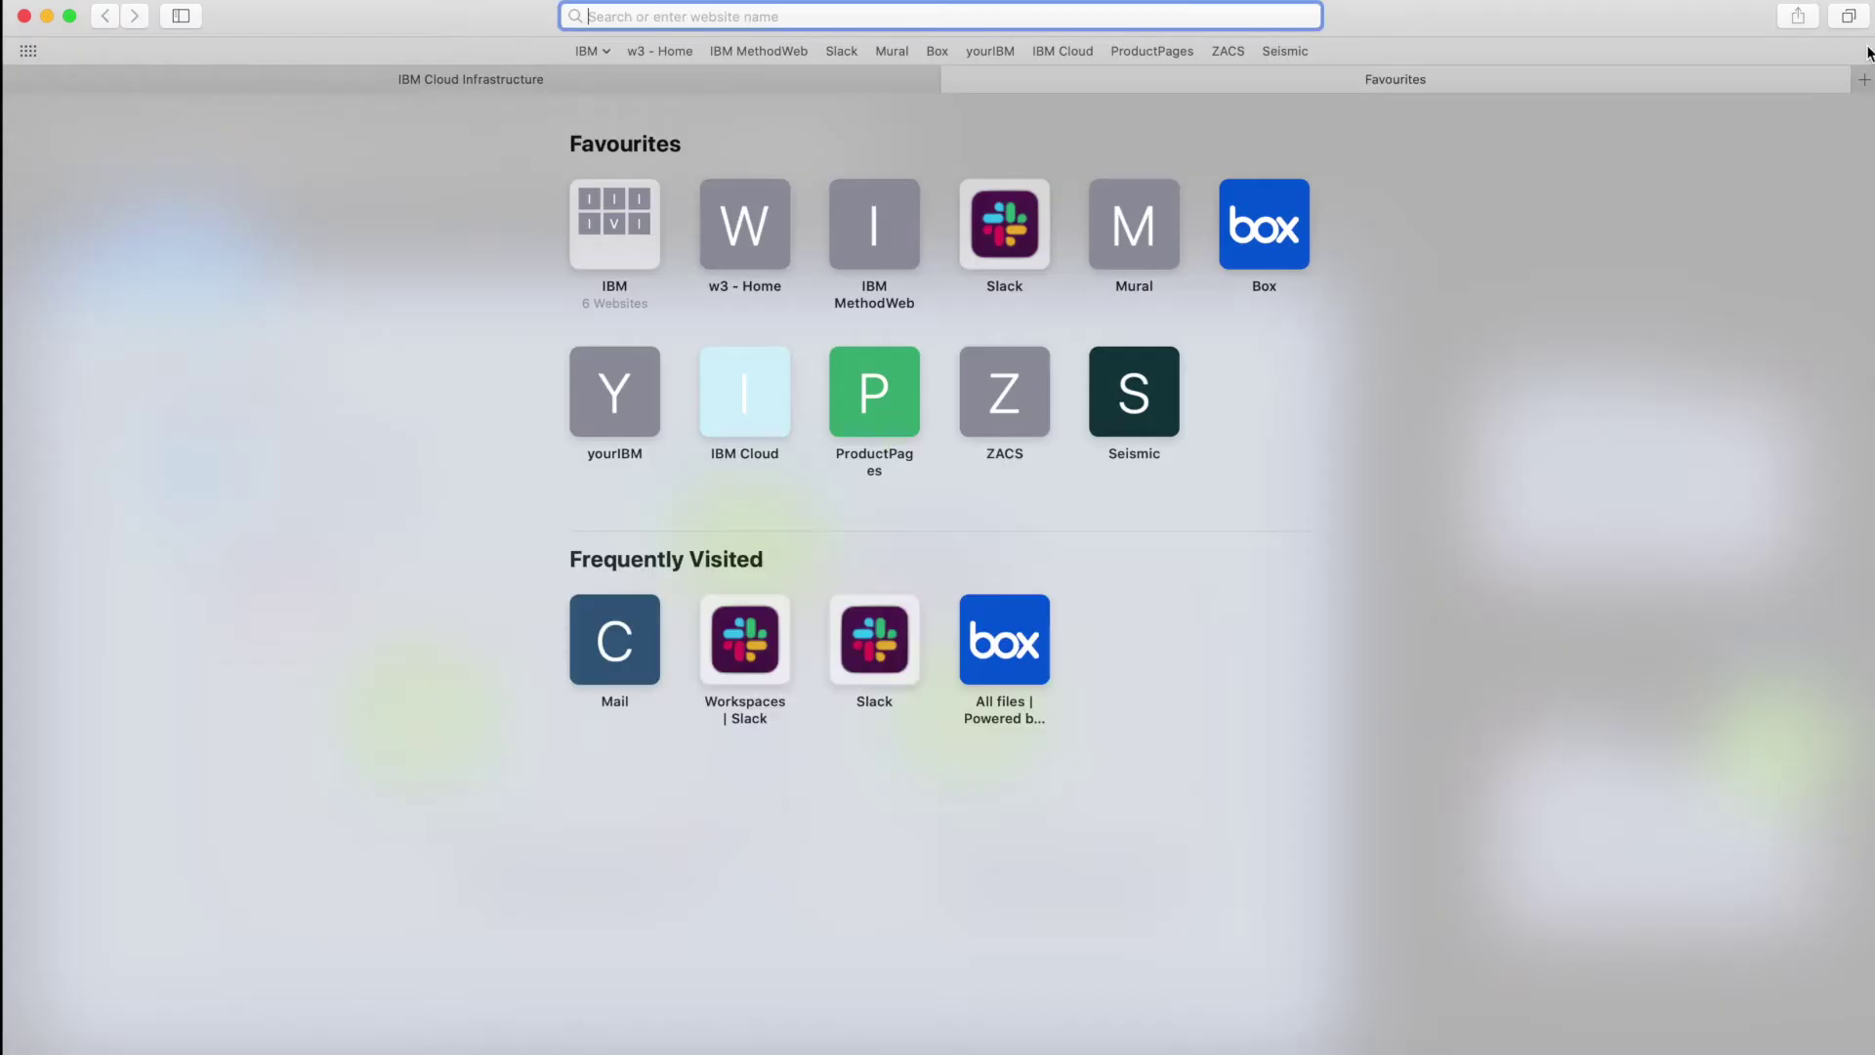
pyautogui.click(1864, 51)
pyautogui.write('wh')
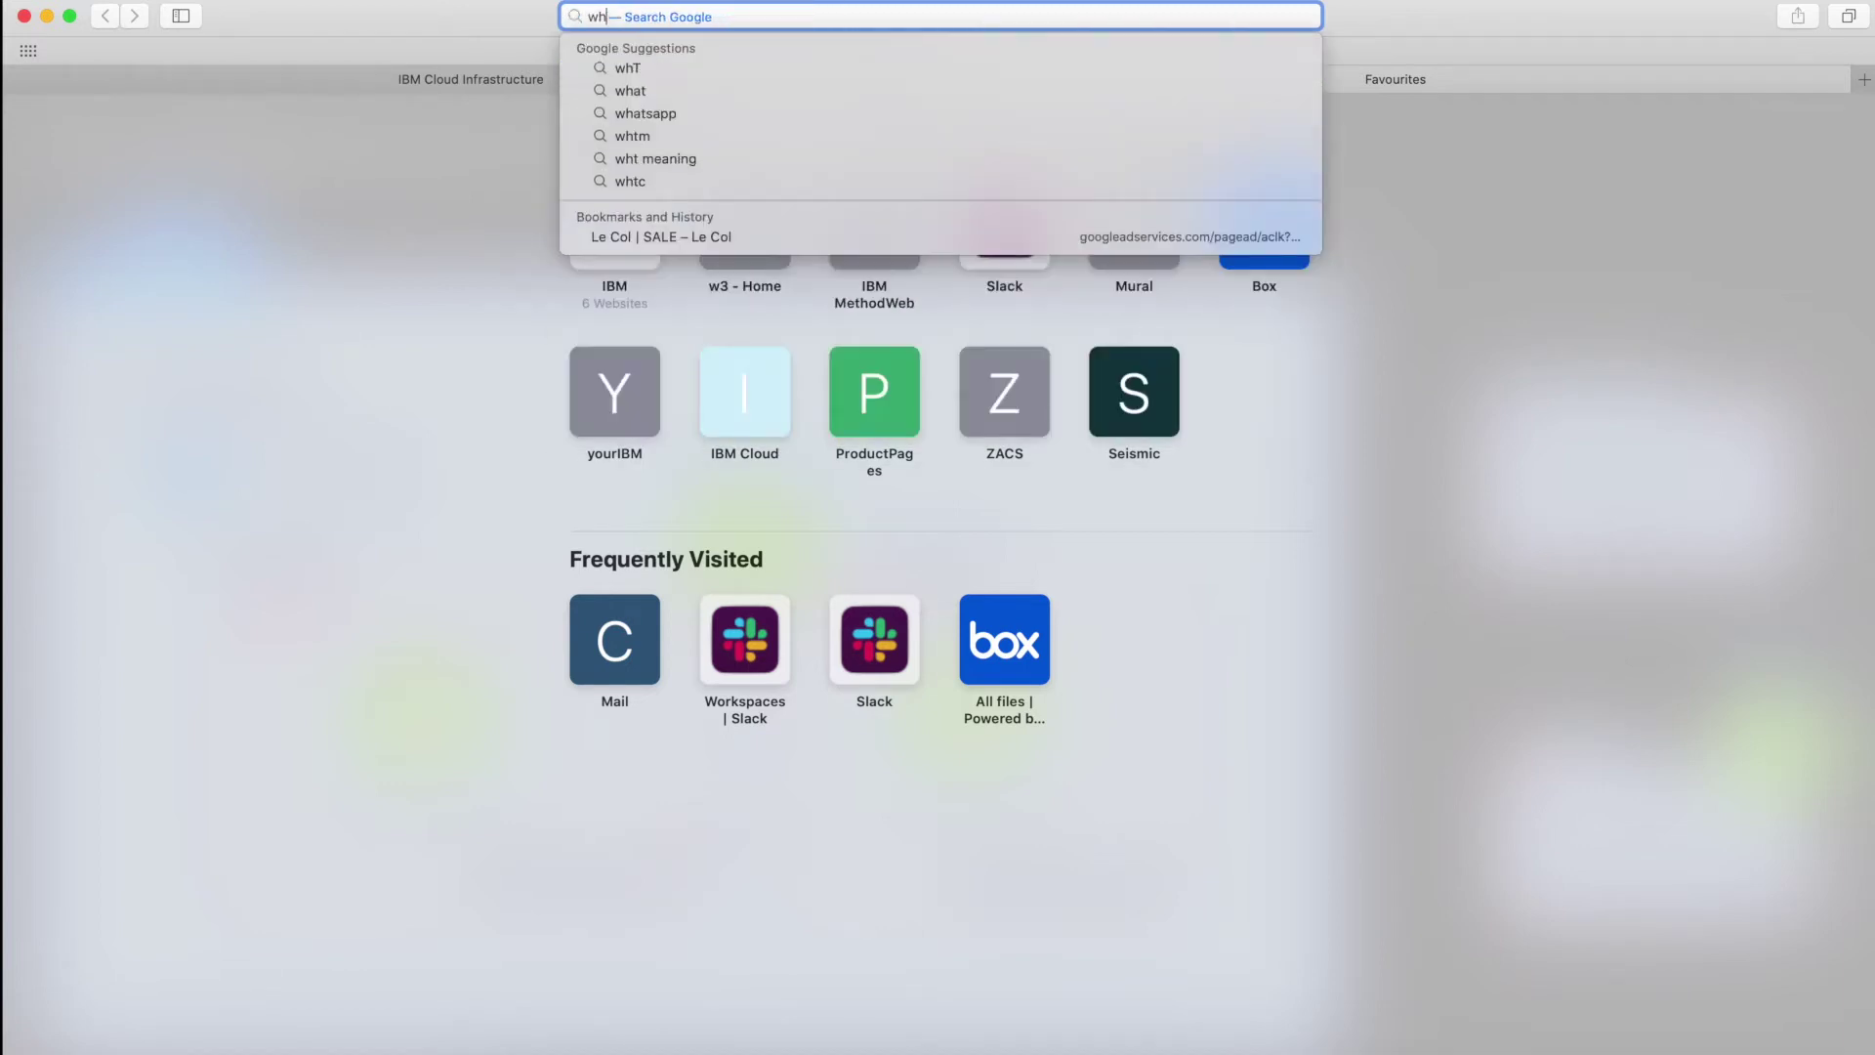
pyautogui.click(875, 59)
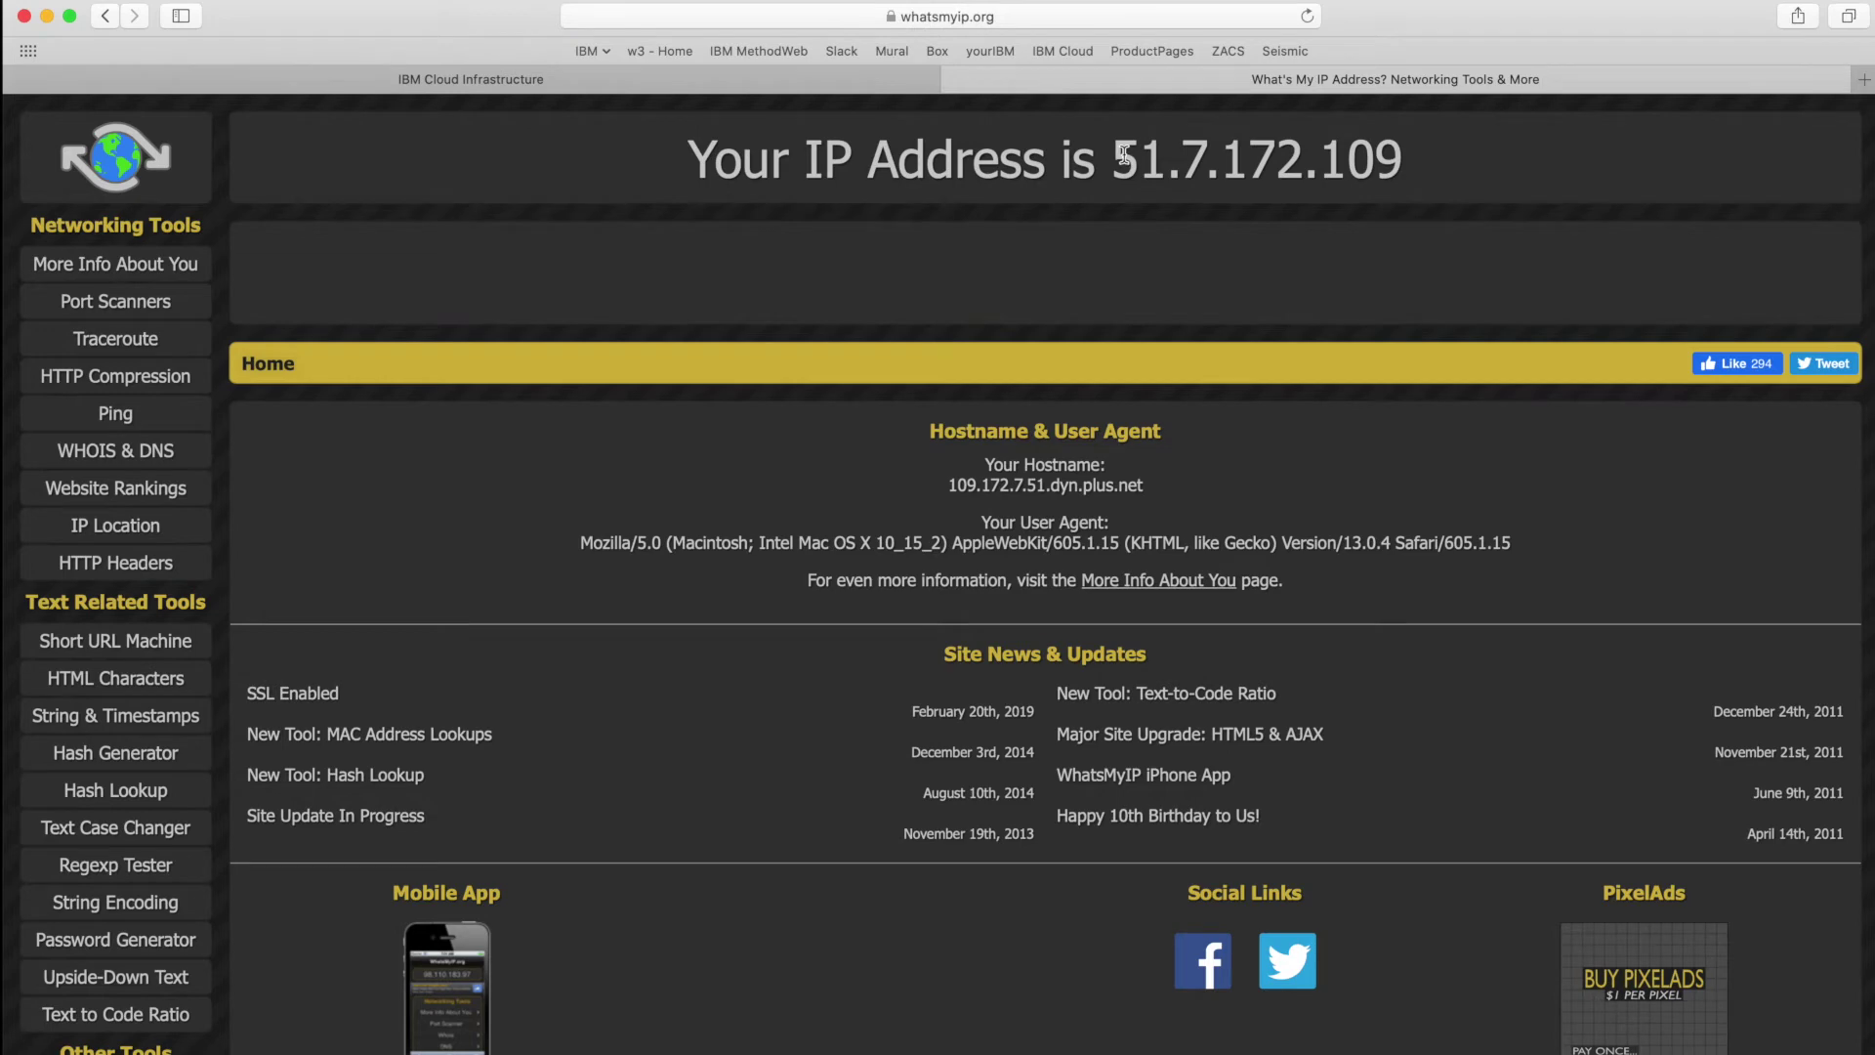
pyautogui.moveTo(1113, 156); pyautogui.dragTo(1392, 147)
pyautogui.press('super+c')
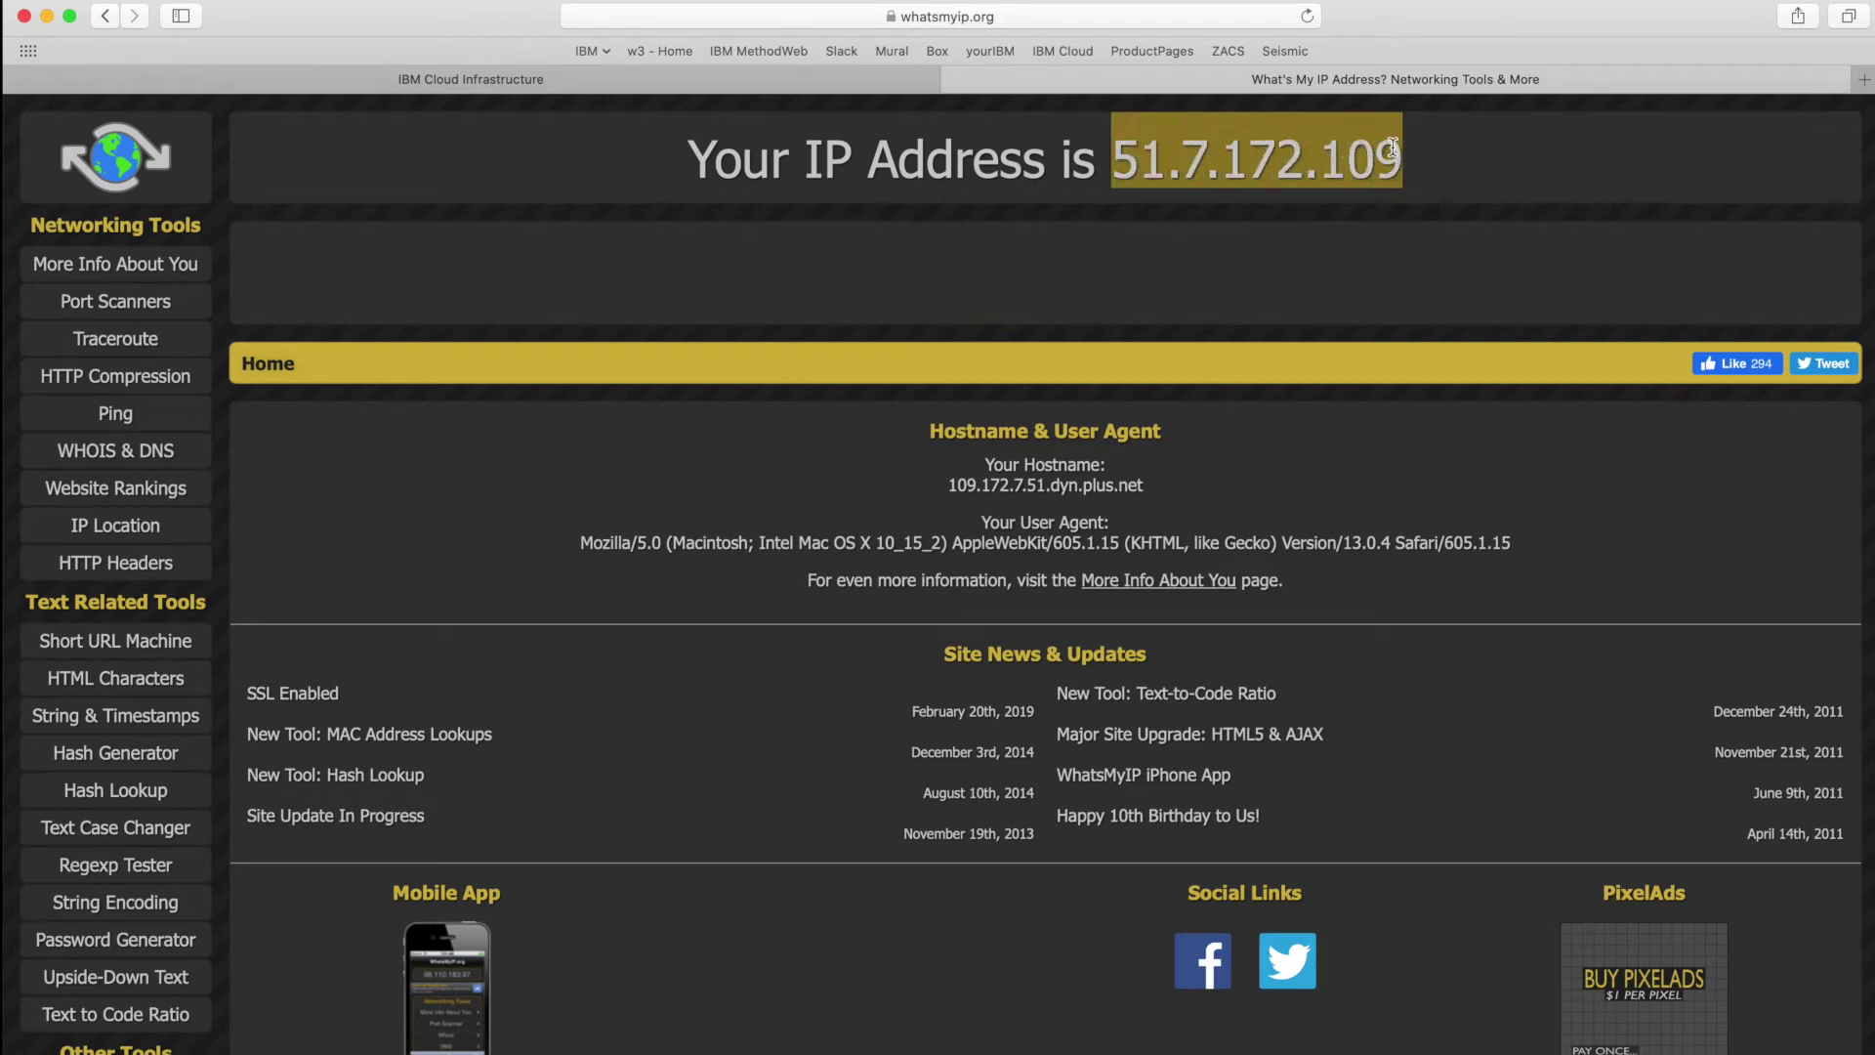
# Back in IBM Cloud, restrict the inbound port 22 rule's source to the copied public IP address and save it.
pyautogui.click(824, 79)
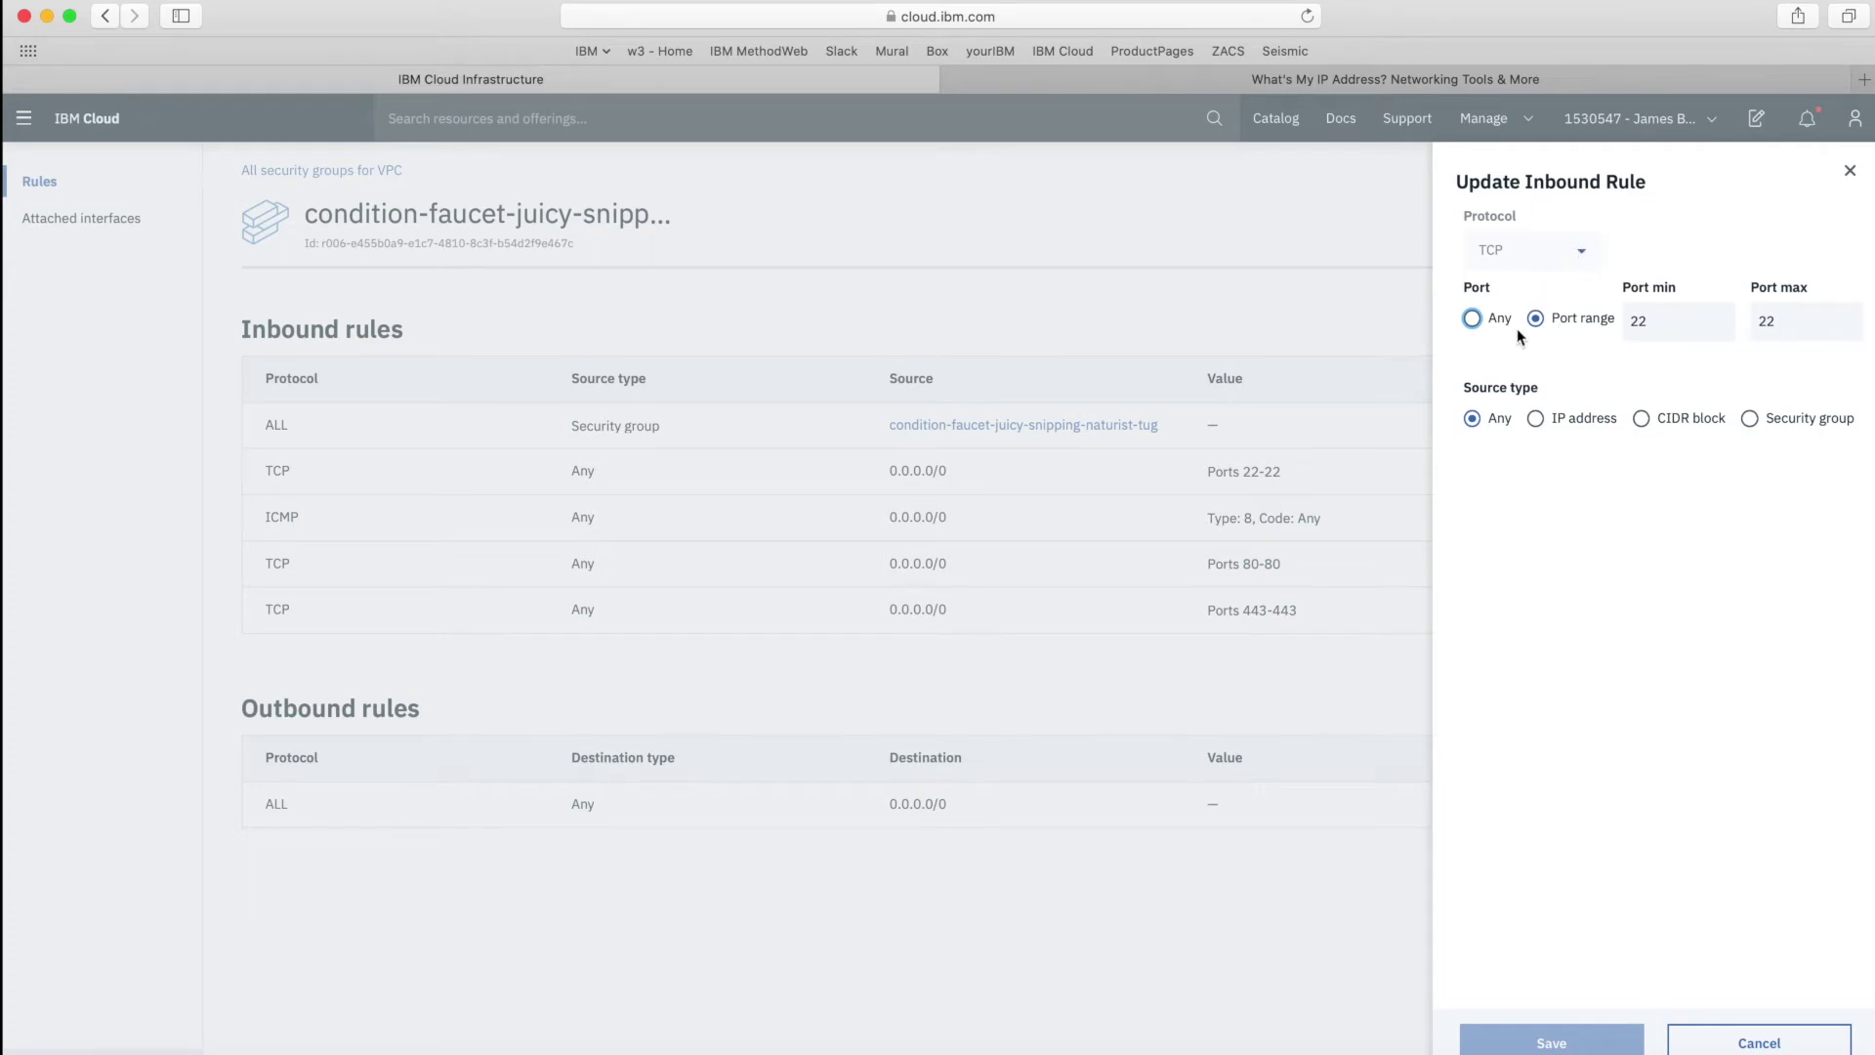
pyautogui.click(1535, 420)
pyautogui.click(1550, 476)
pyautogui.press('super+v')
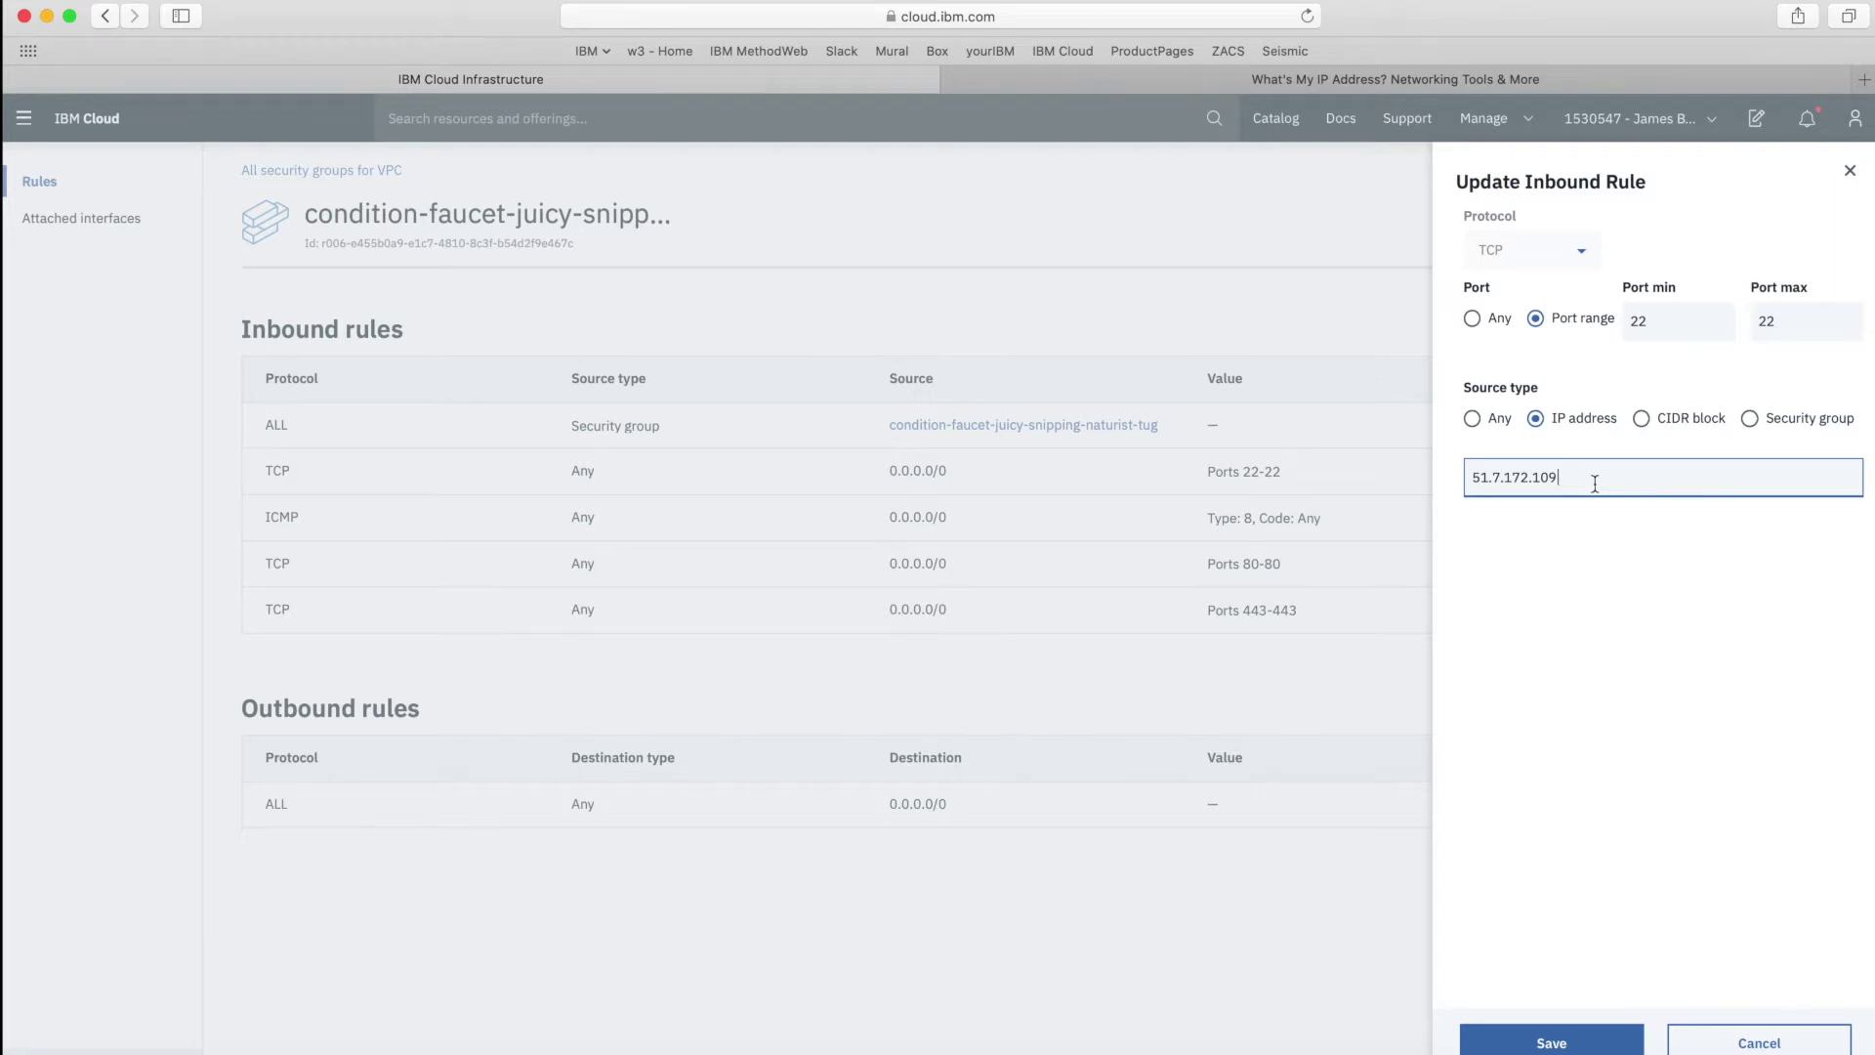
pyautogui.click(1562, 1039)
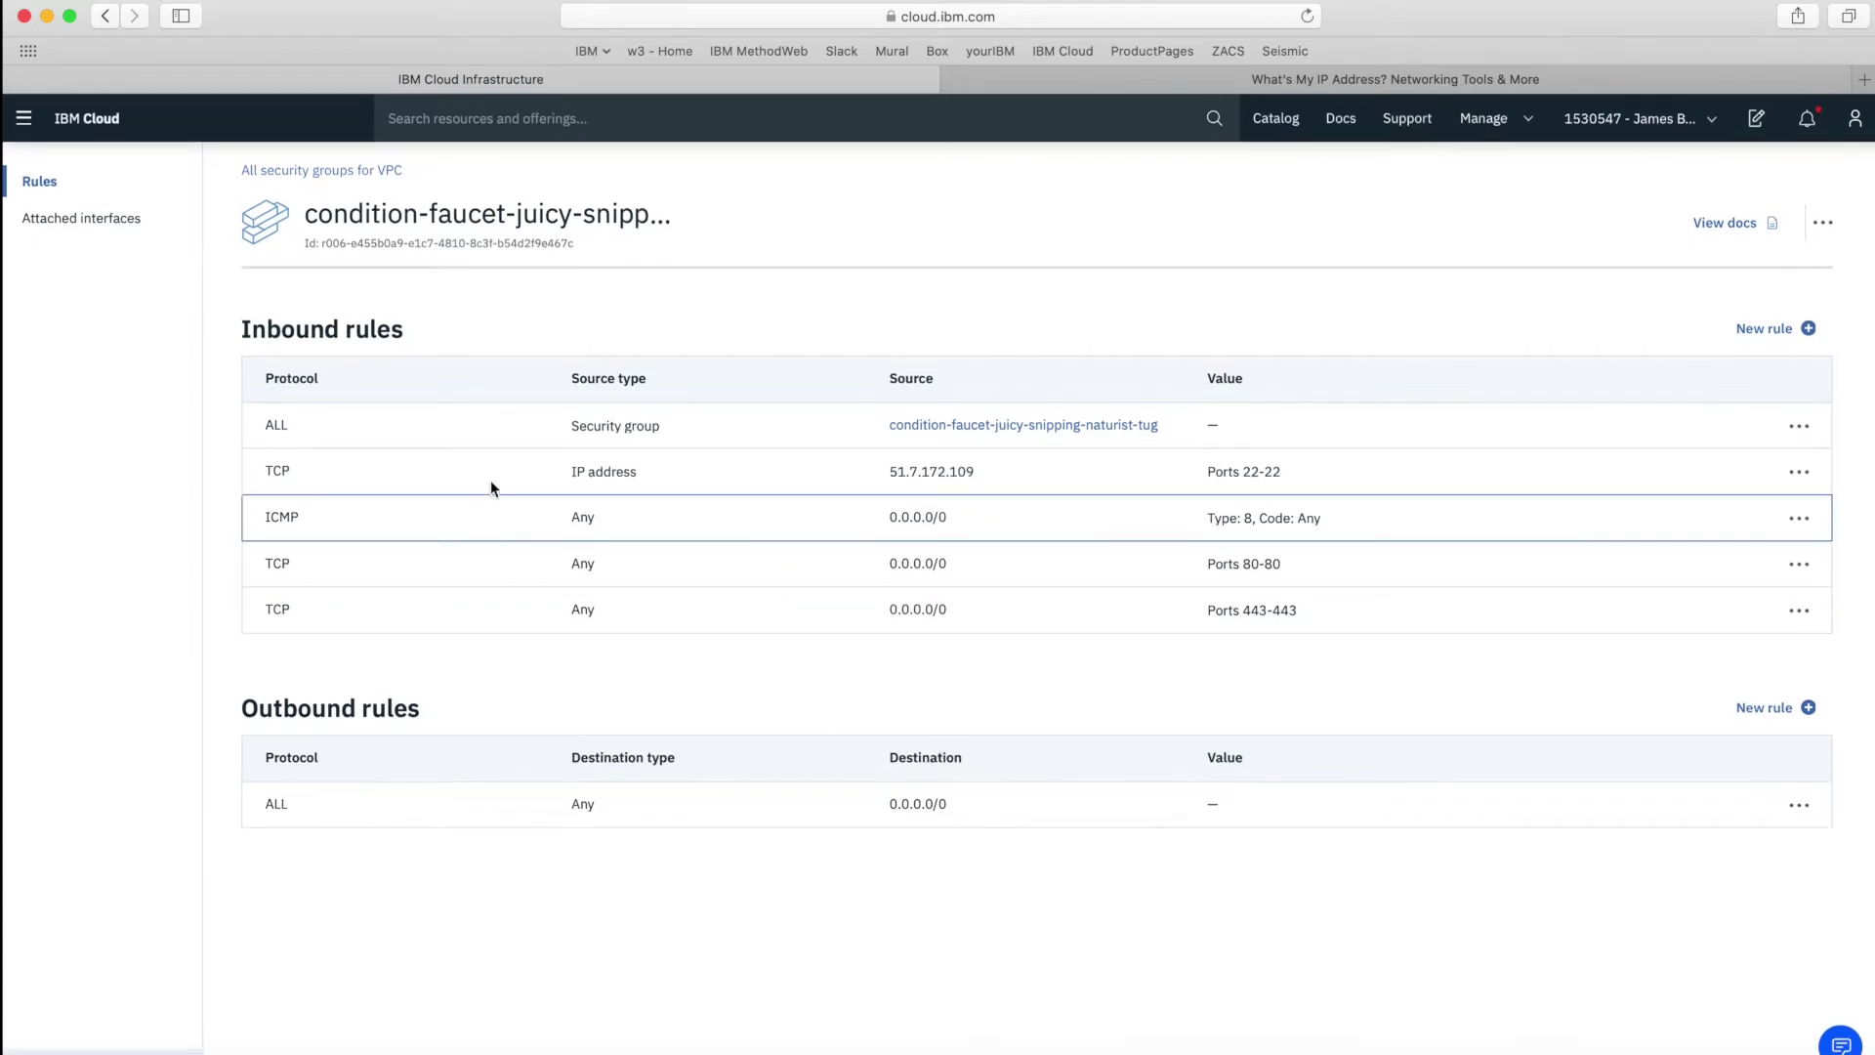
# Start adding an SSH key for the VPC in Dallas, named rules-key, with VPC-RG as its resource group.
pyautogui.click(260, 171)
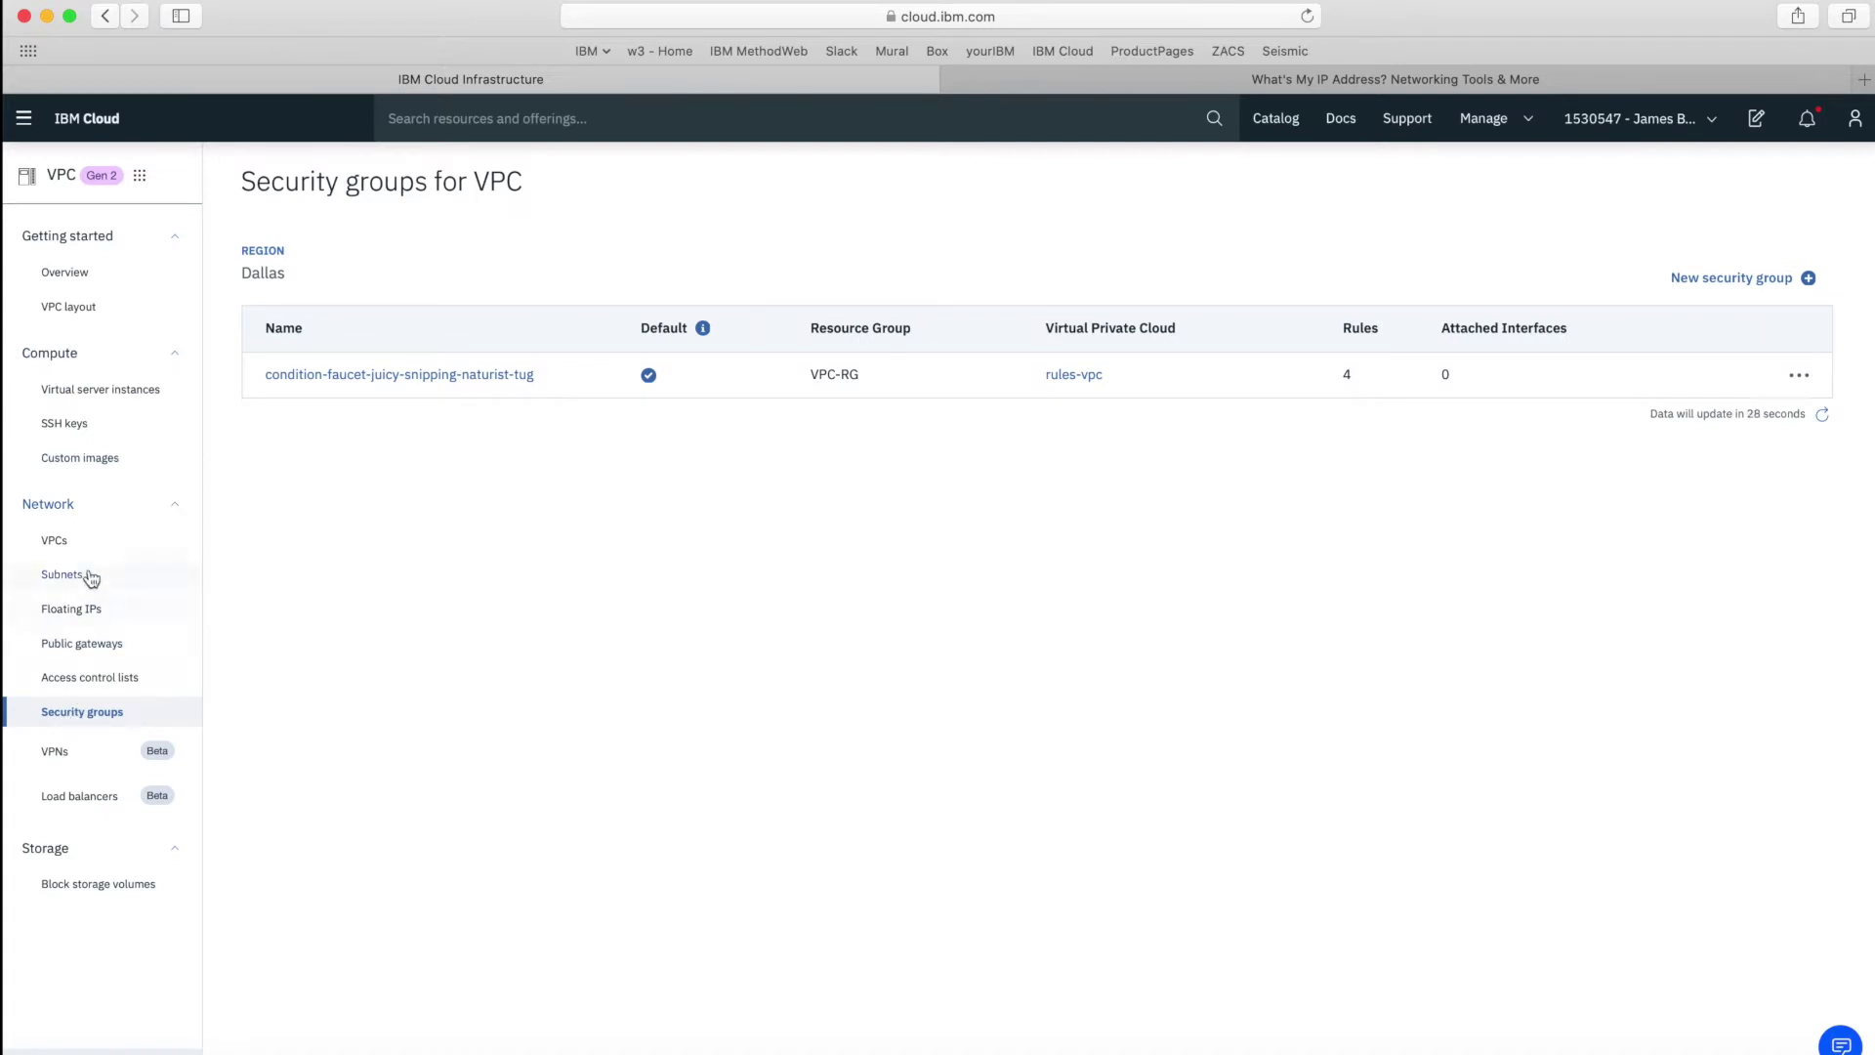
pyautogui.click(74, 429)
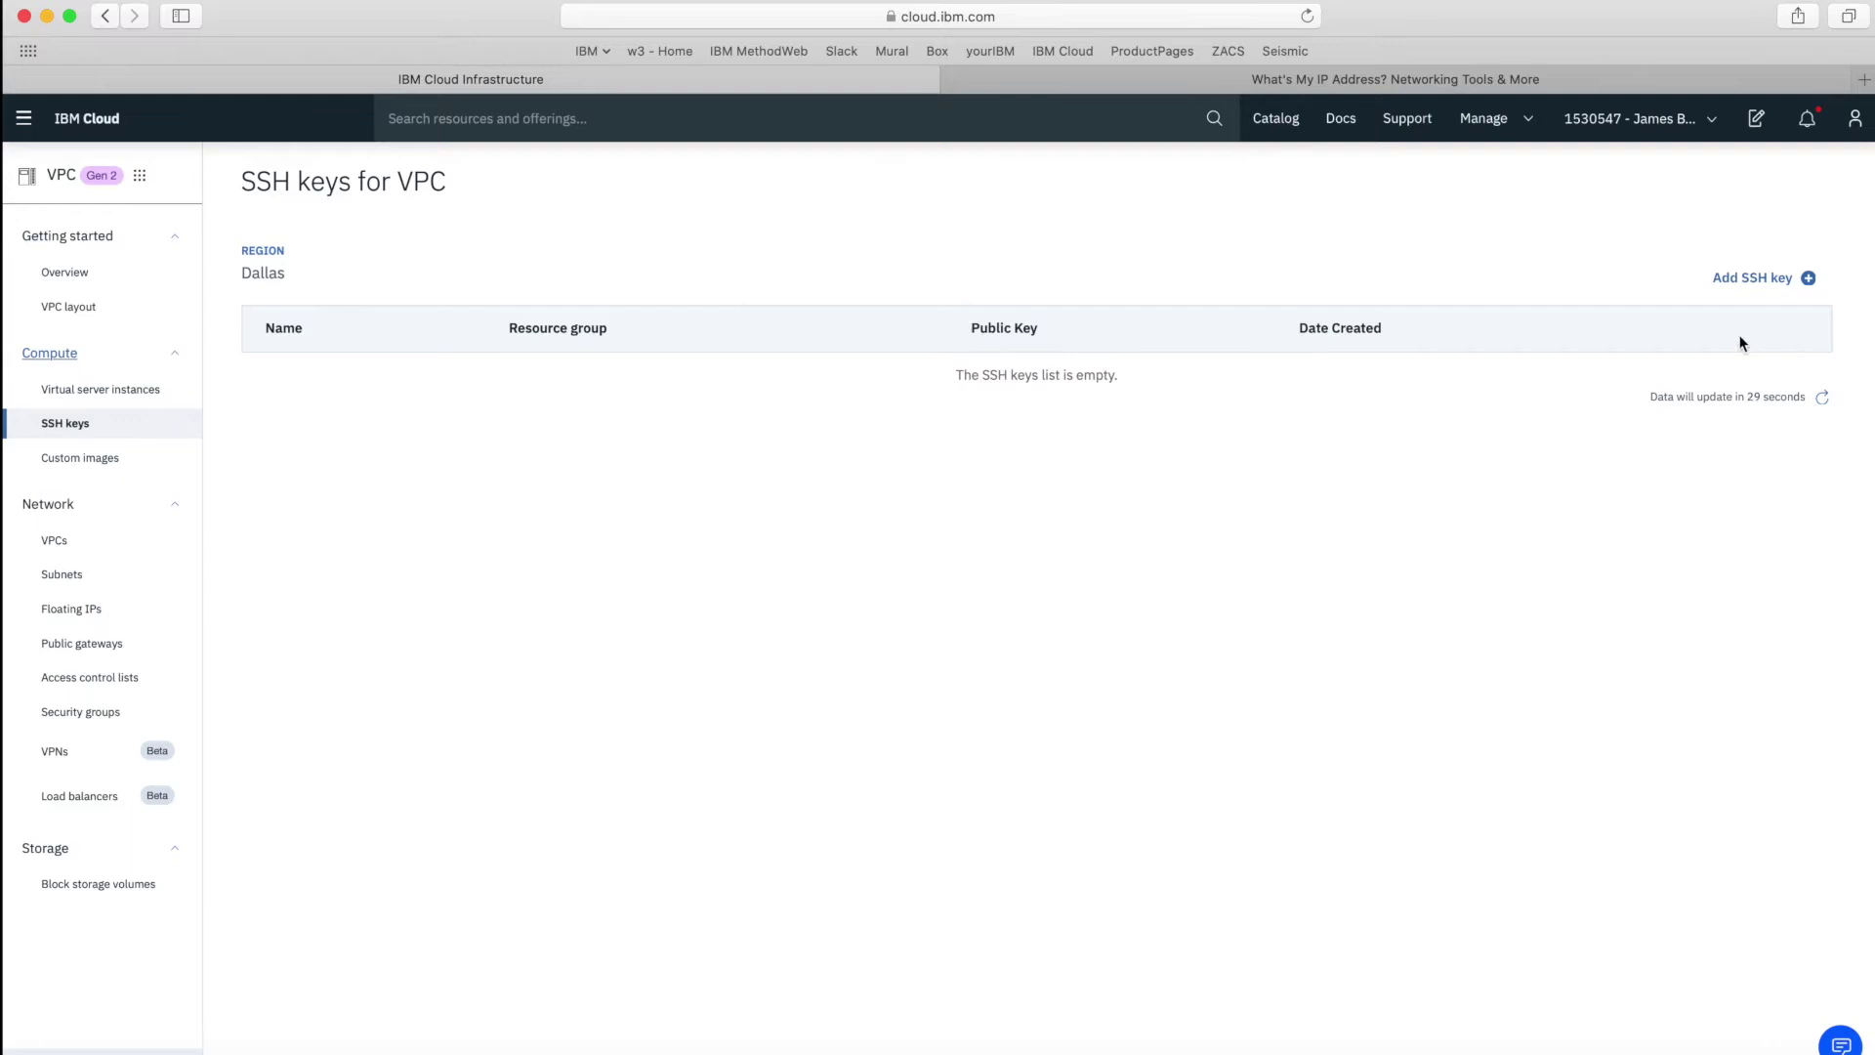
pyautogui.click(1754, 277)
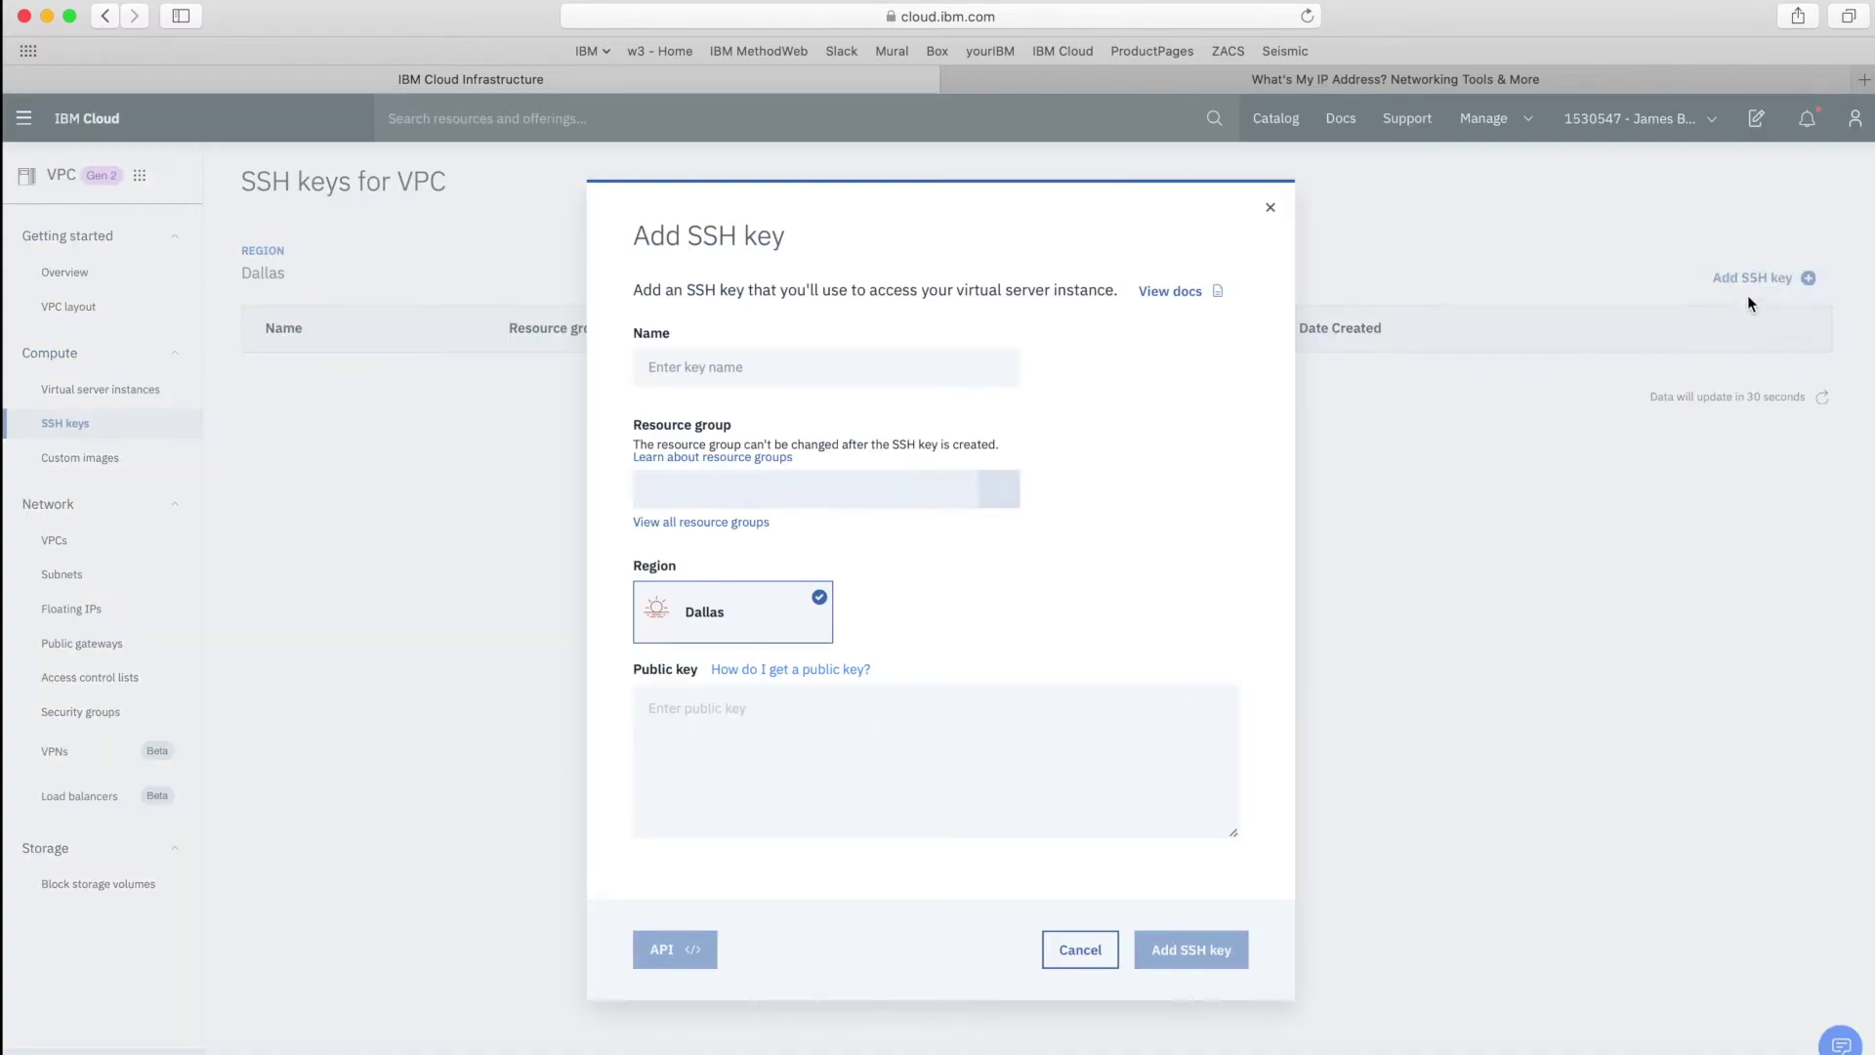
pyautogui.click(771, 371)
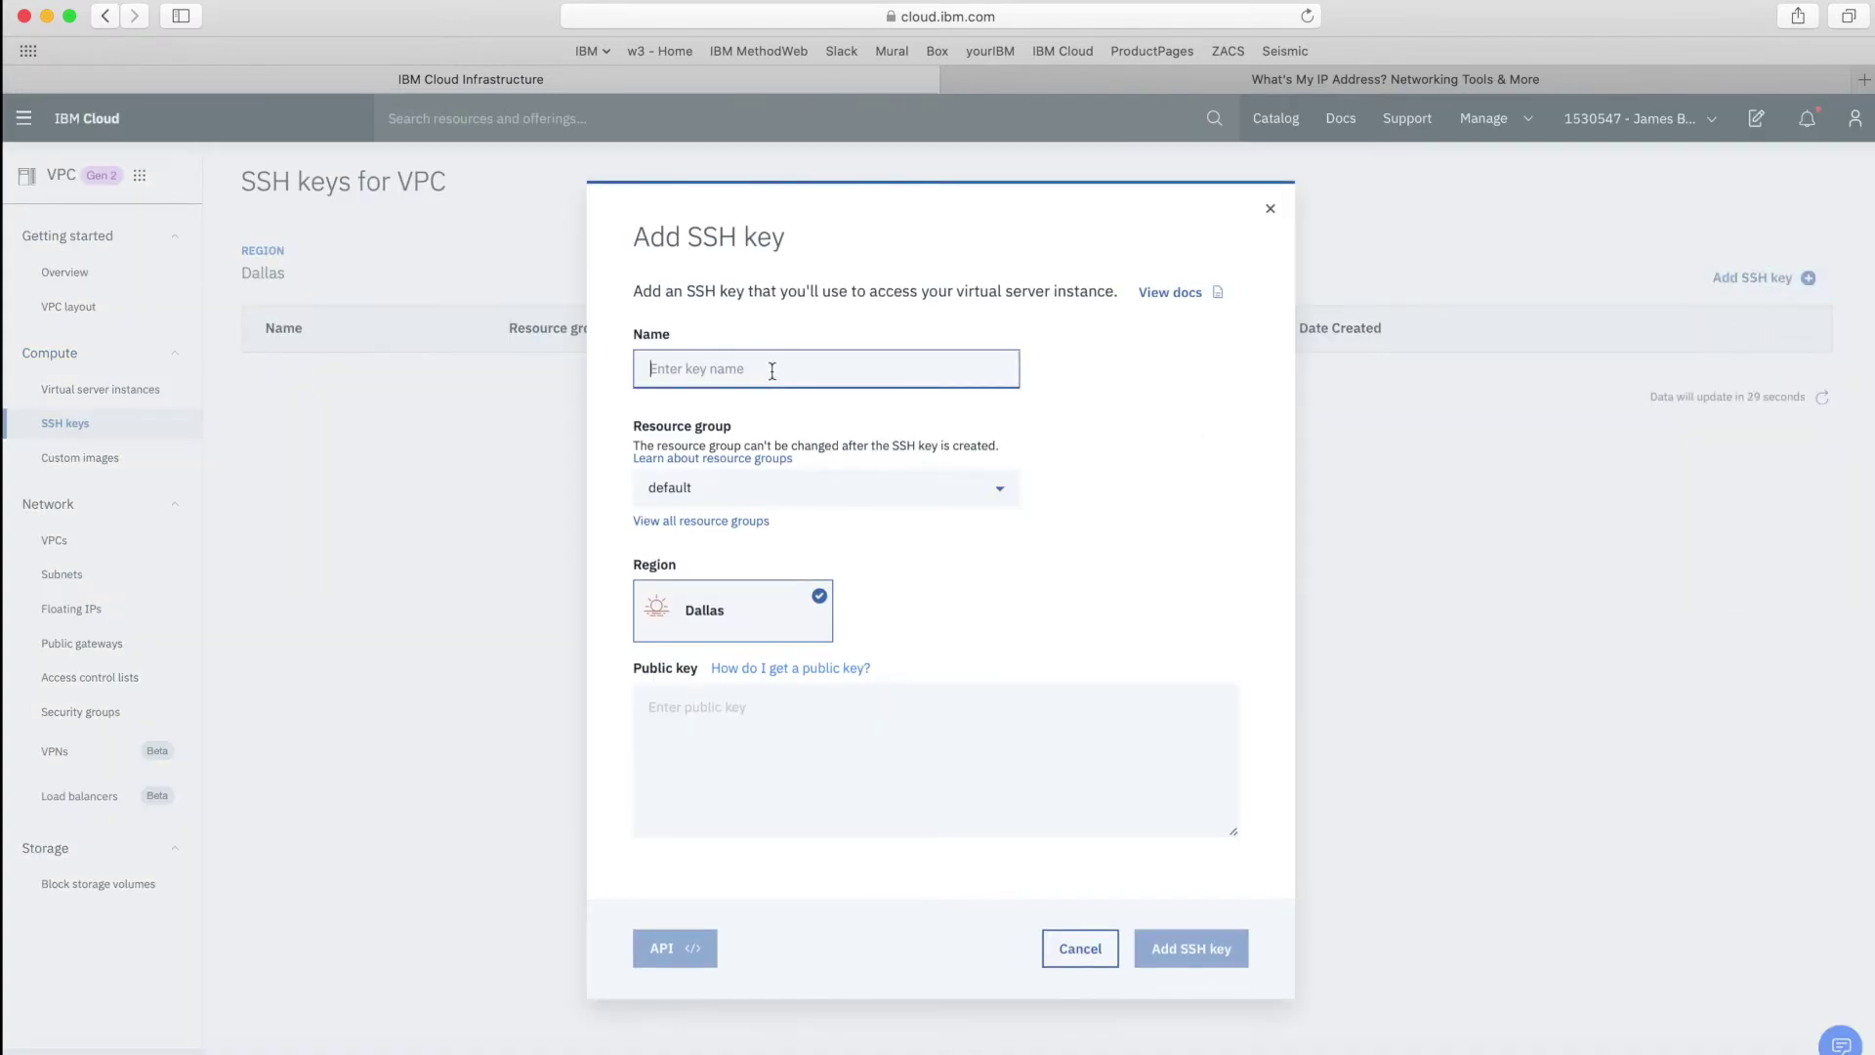
pyautogui.write('rules-')
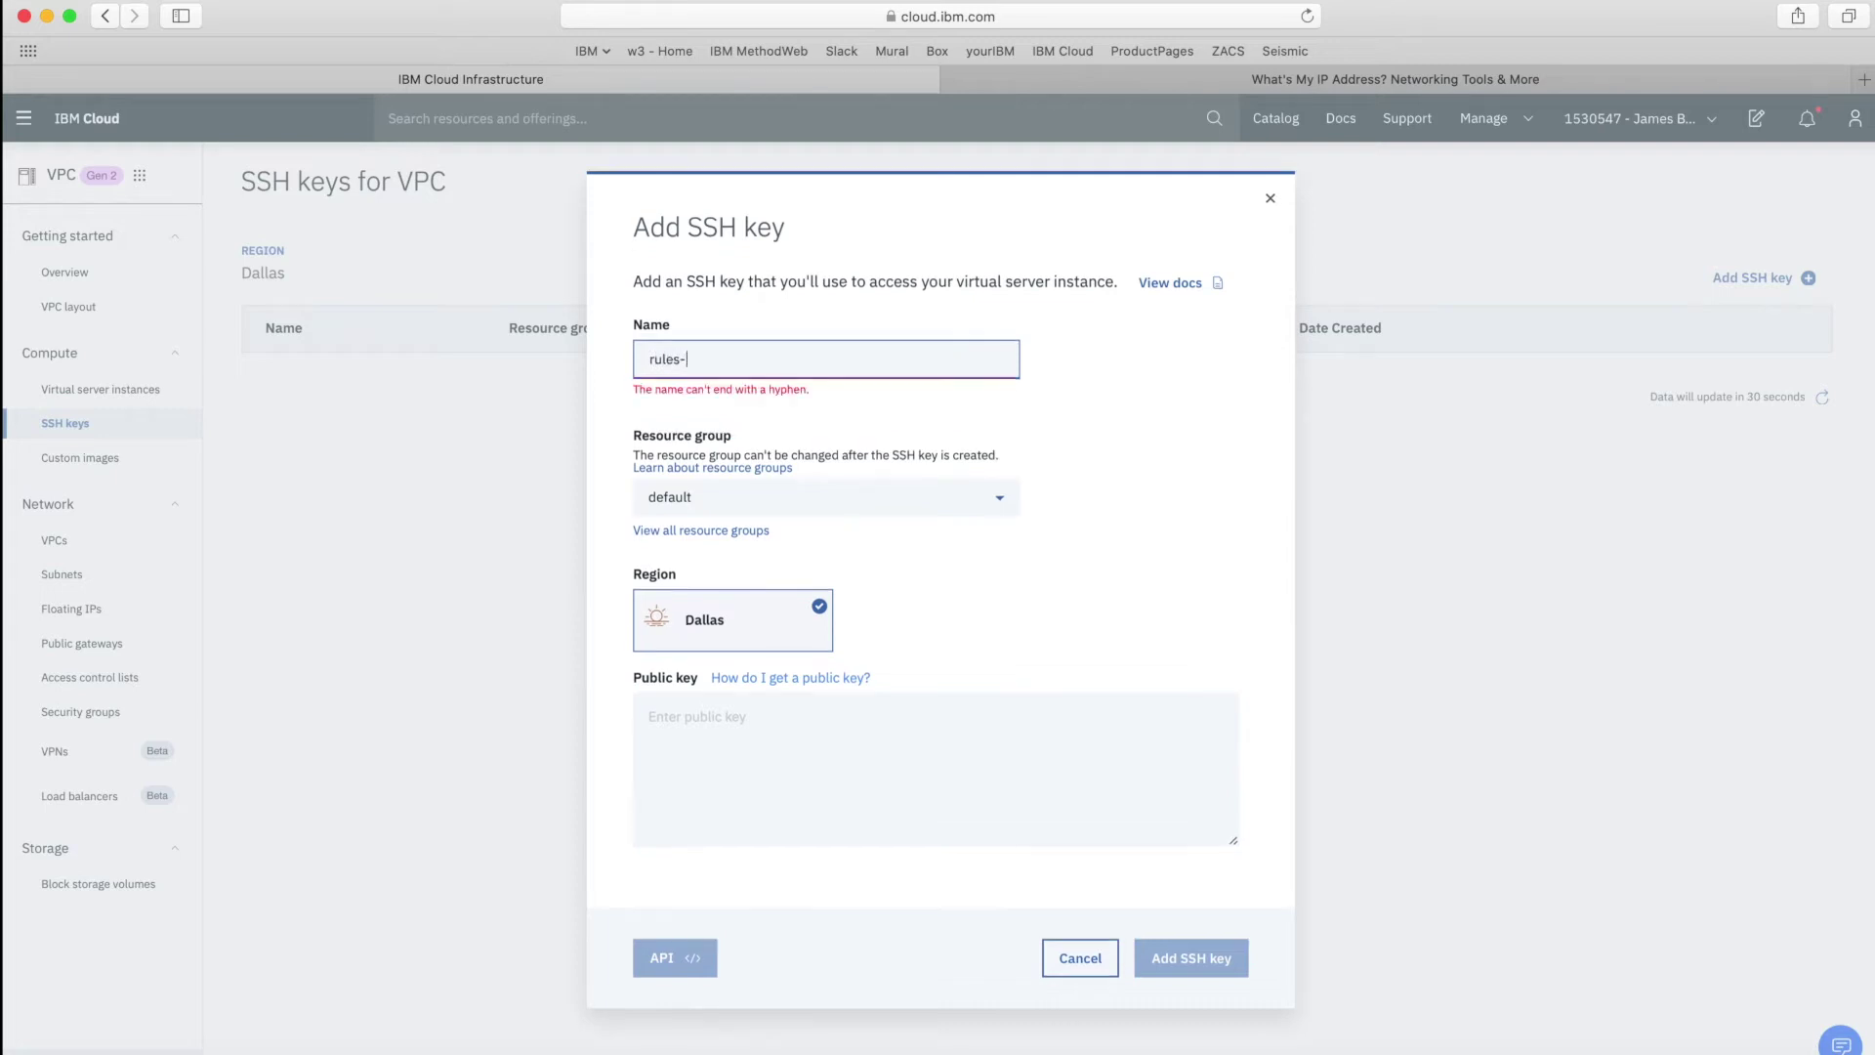
pyautogui.write('key')
pyautogui.press('Tab')
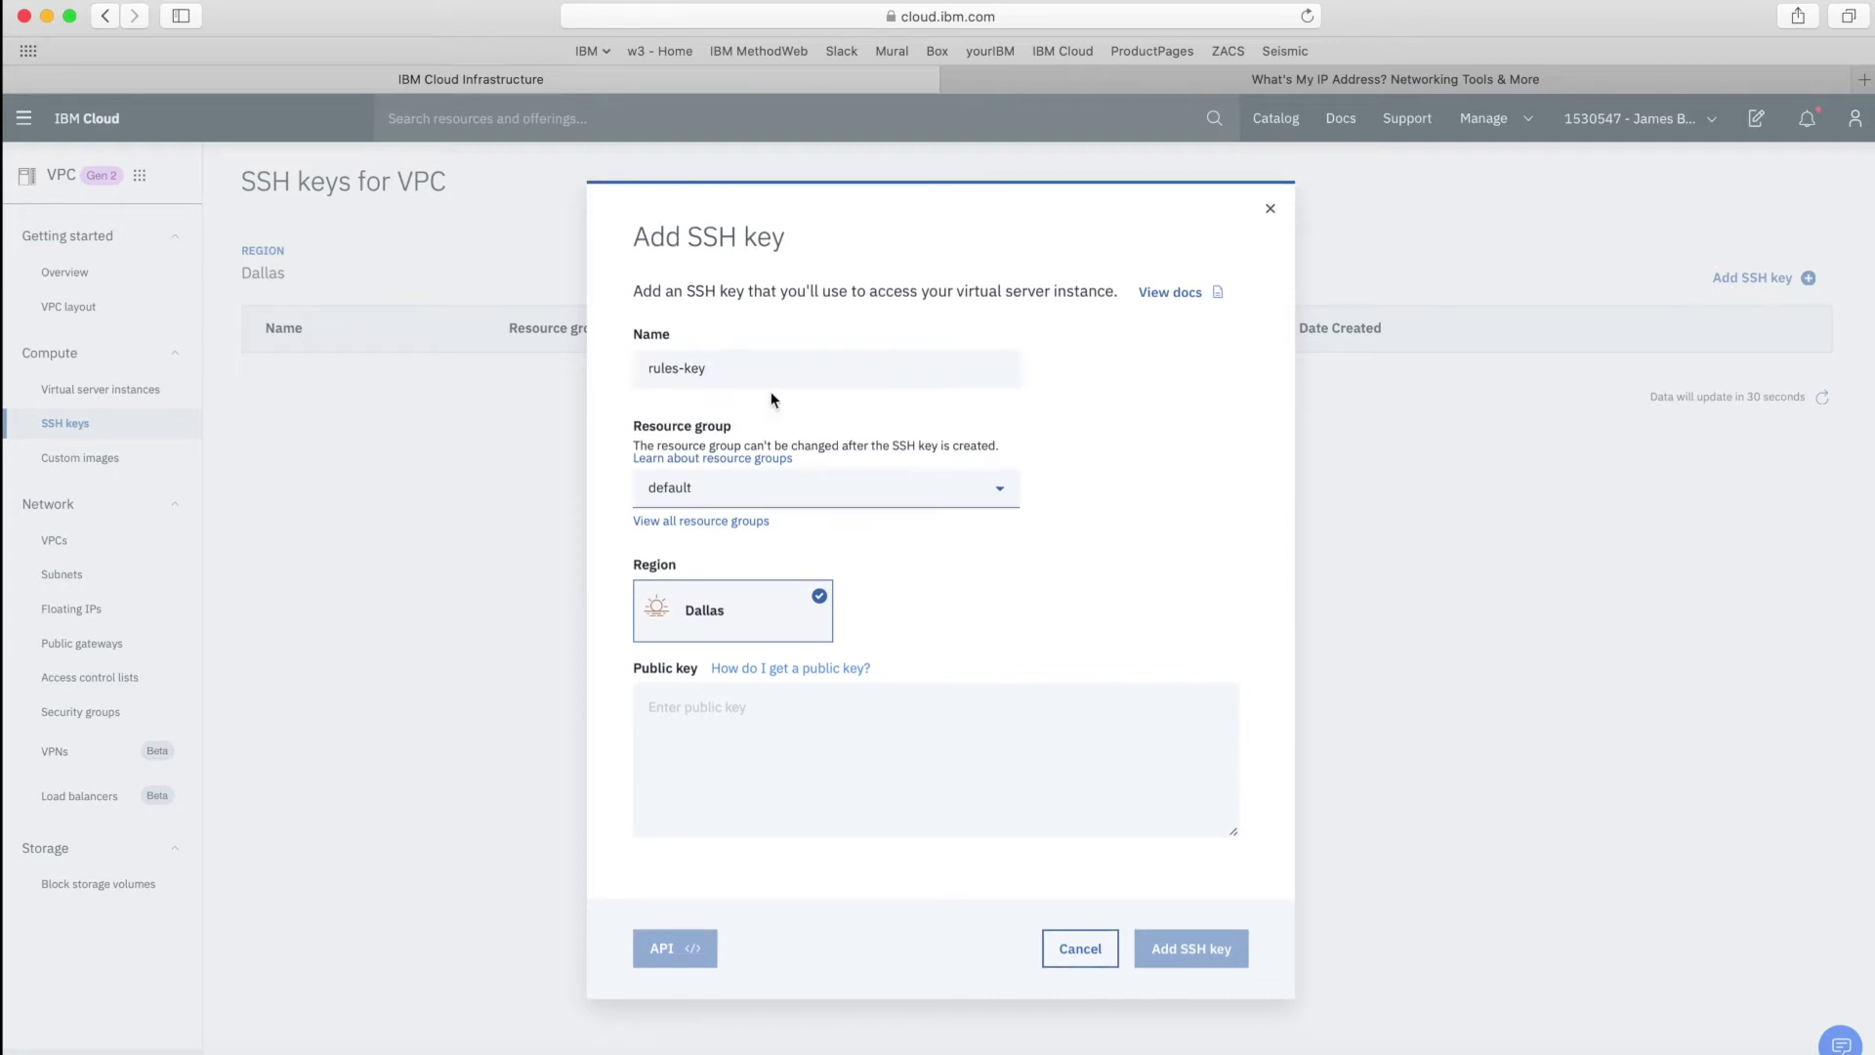
pyautogui.click(754, 498)
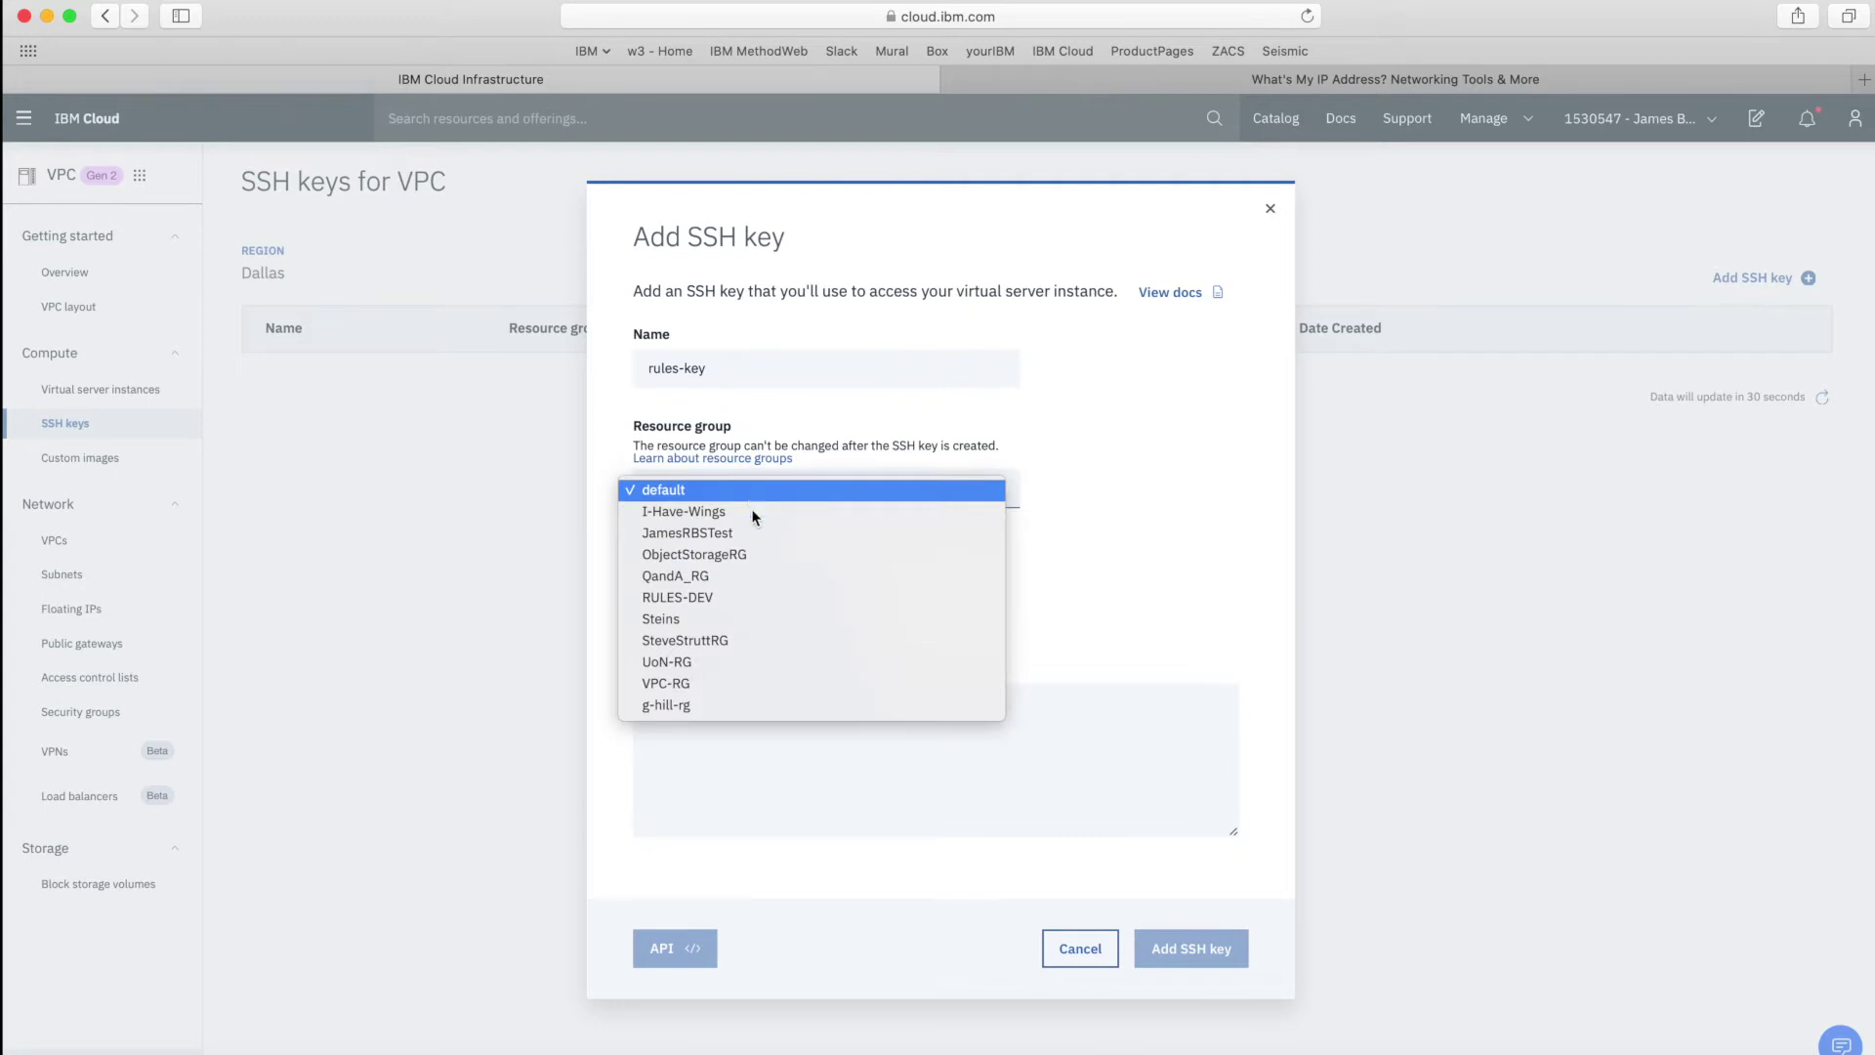
pyautogui.click(672, 683)
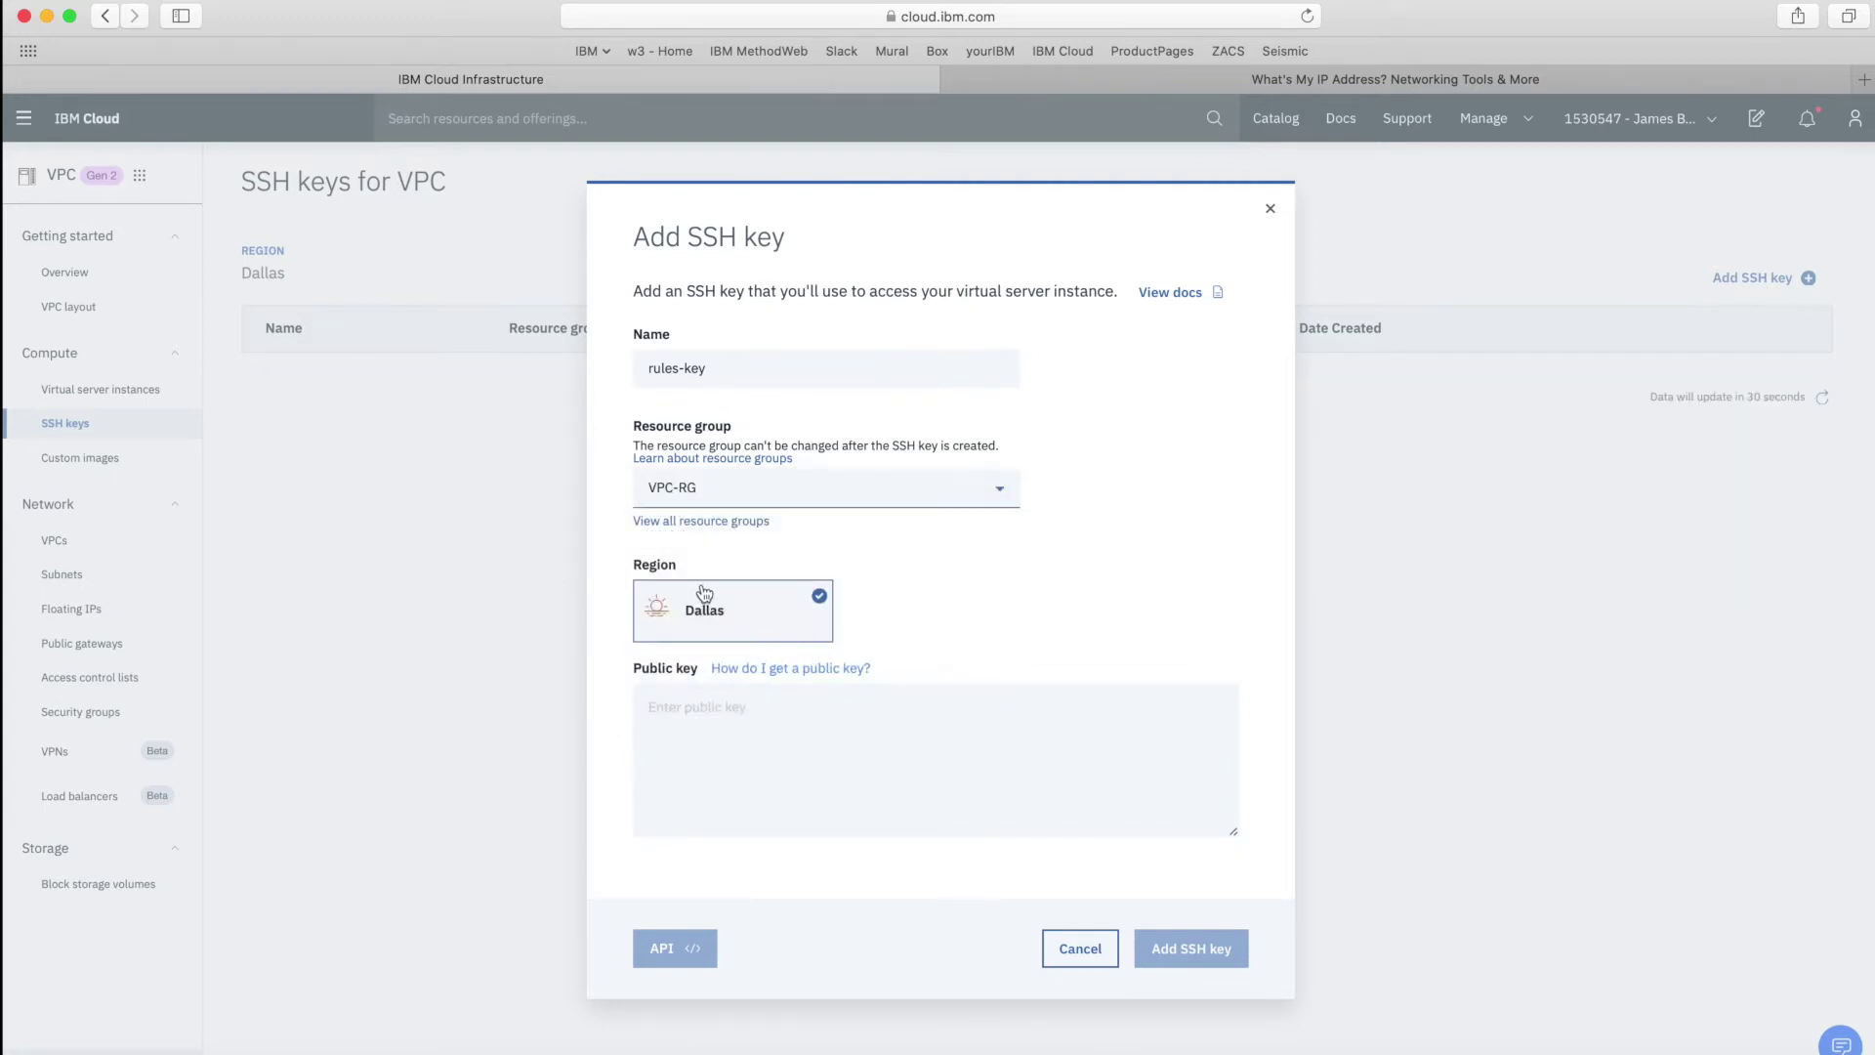
pyautogui.click(705, 738)
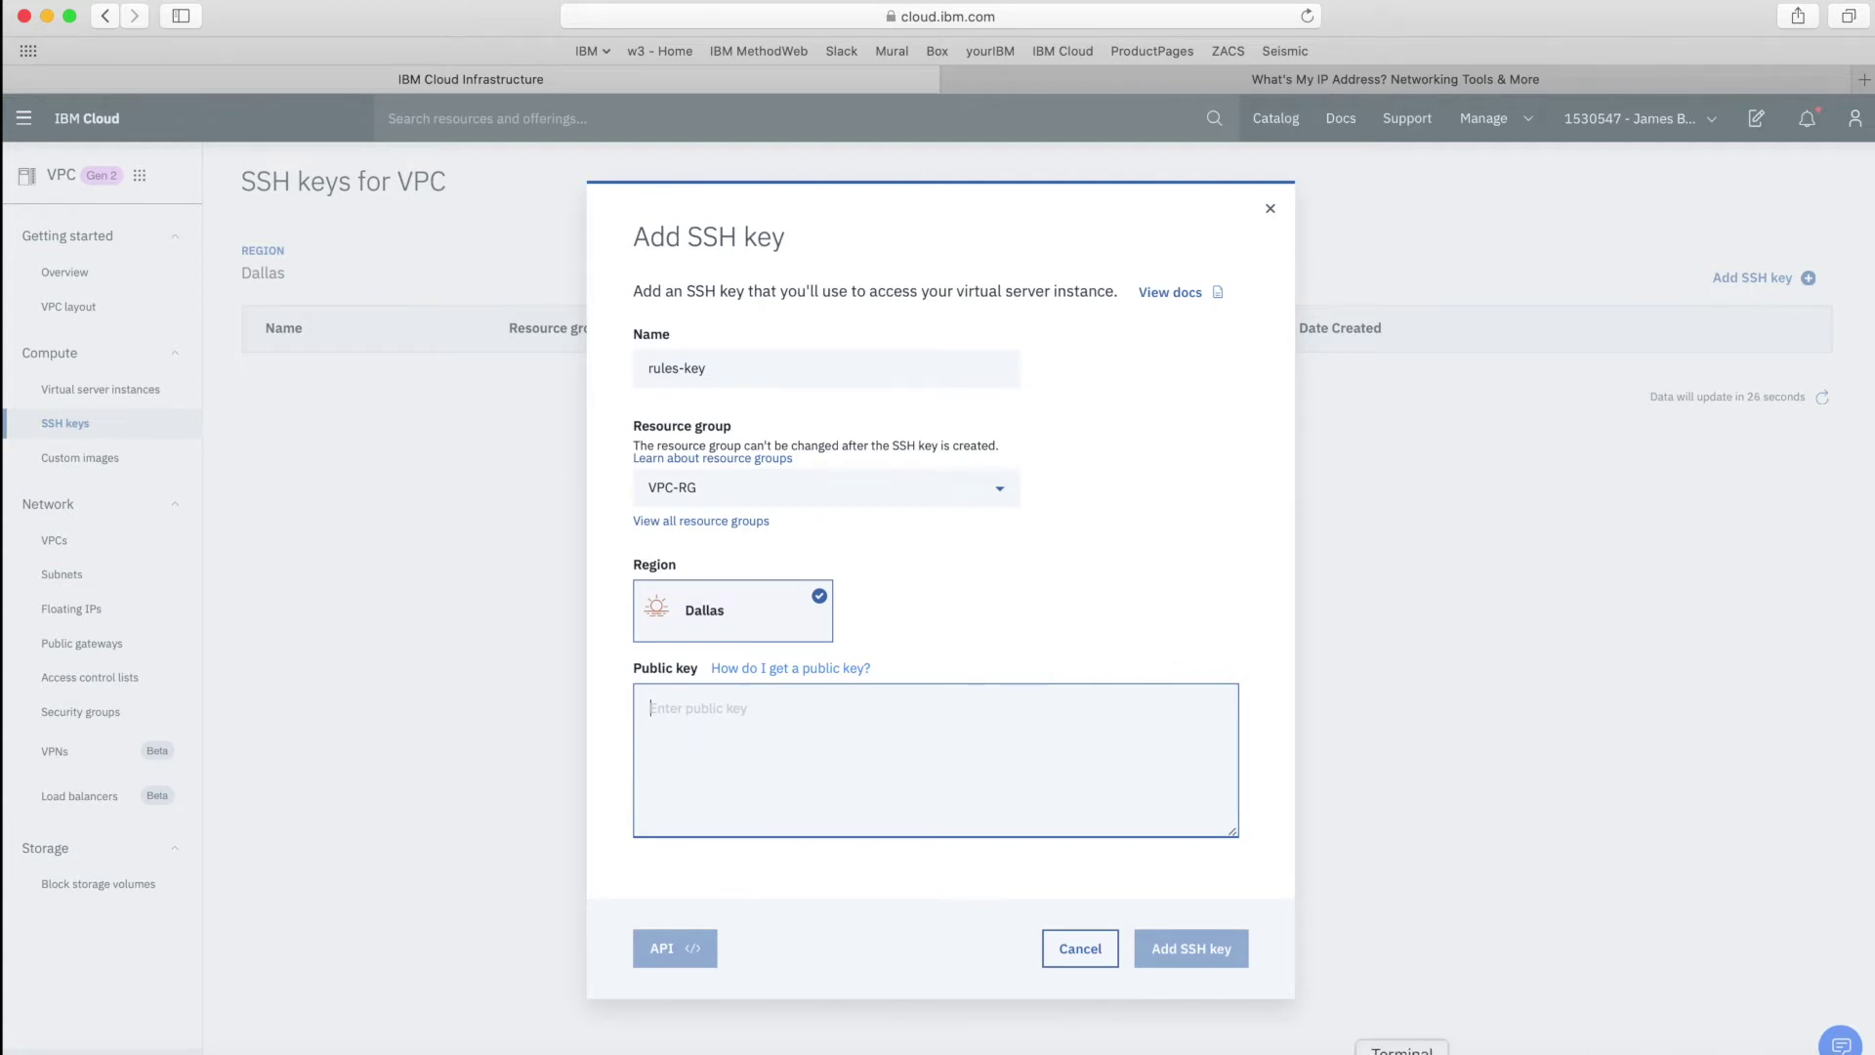
# Switch to Terminal, print the working directory, and run ssh-keygen with rule-key as the file to save the key in.
pyautogui.click(1402, 1053)
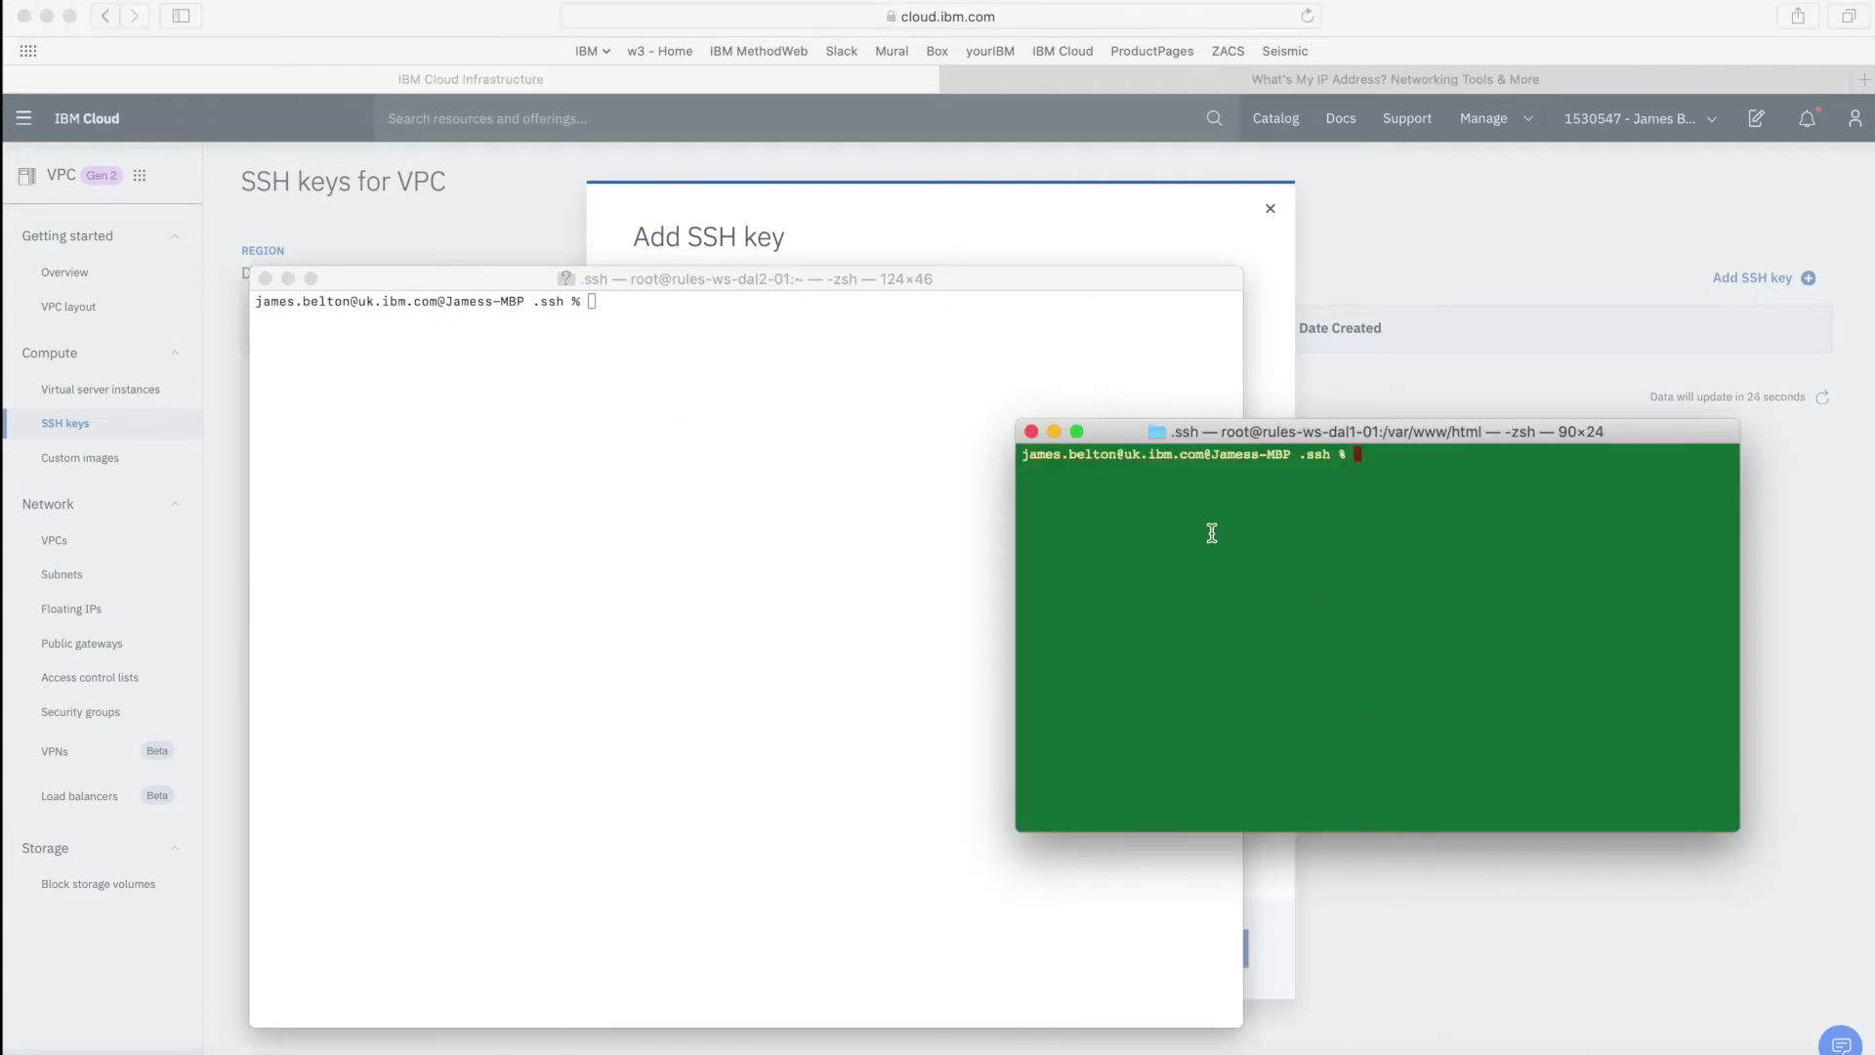
pyautogui.write('pwd')
pyautogui.press('Return')
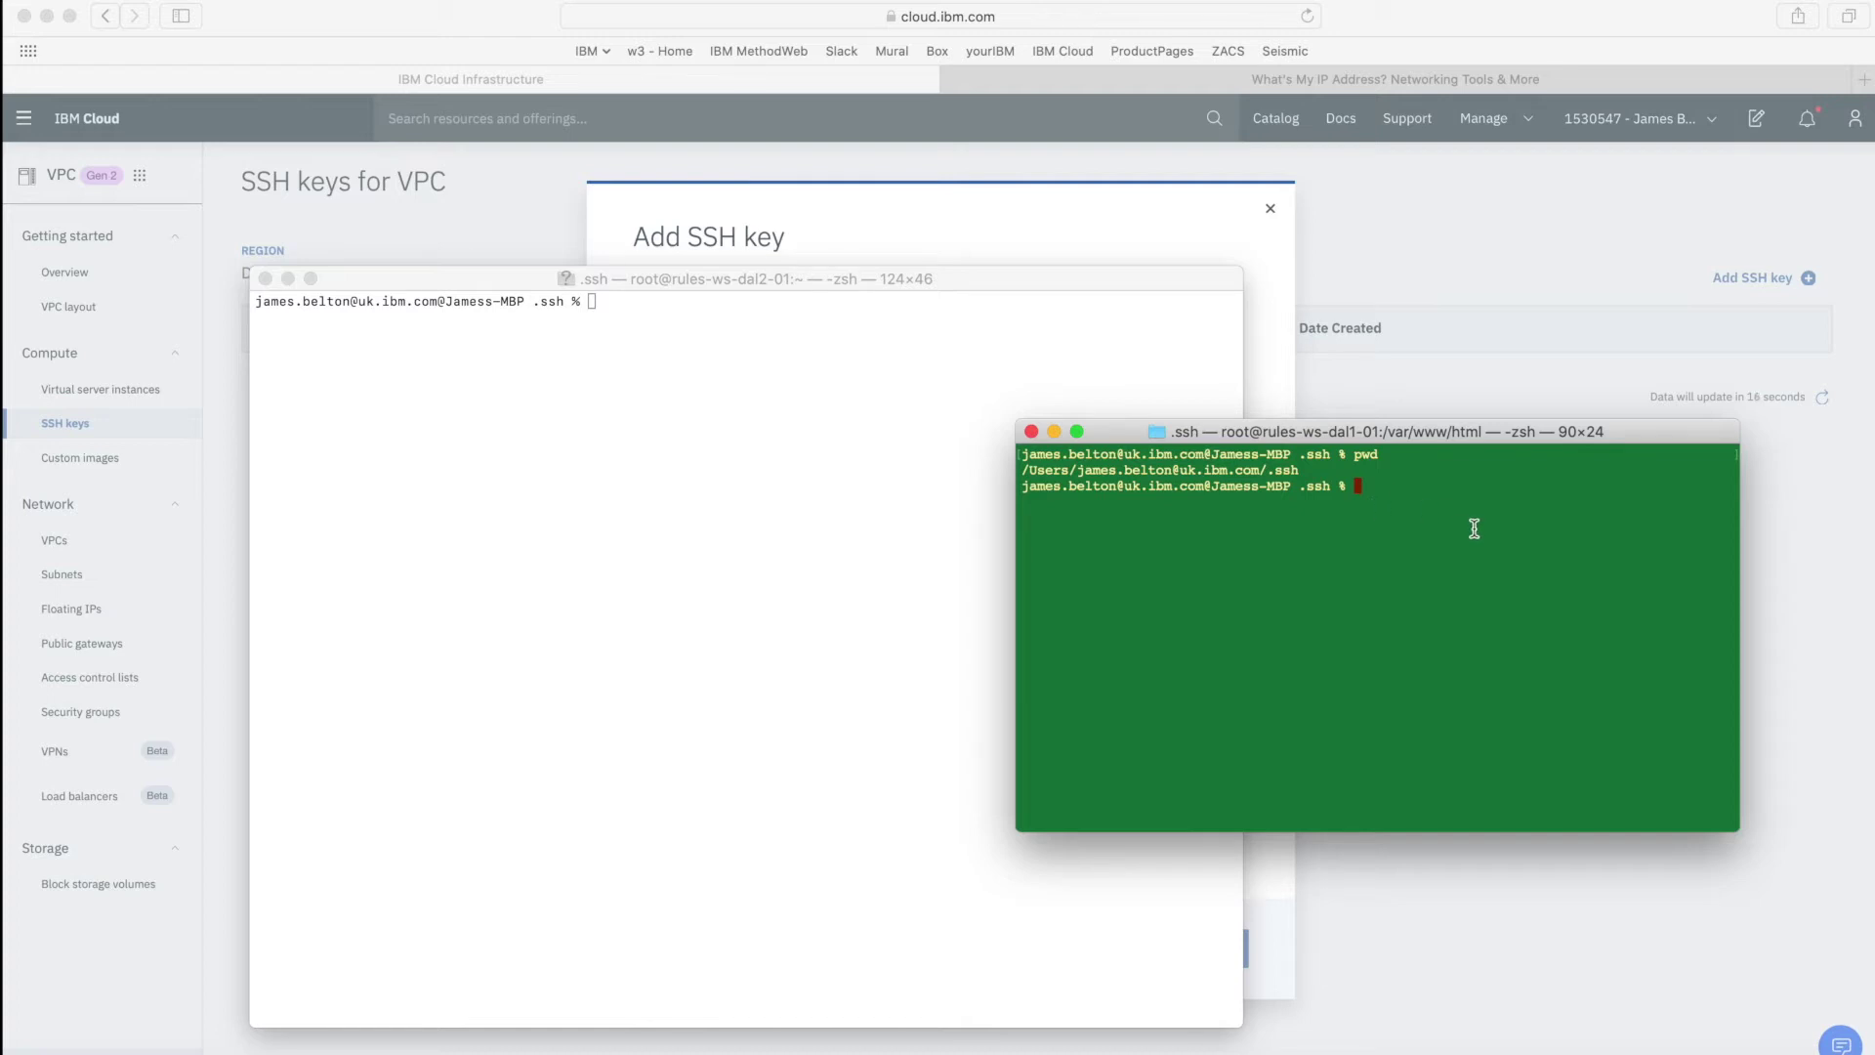
pyautogui.write('ssh-keygen')
pyautogui.press('Return')
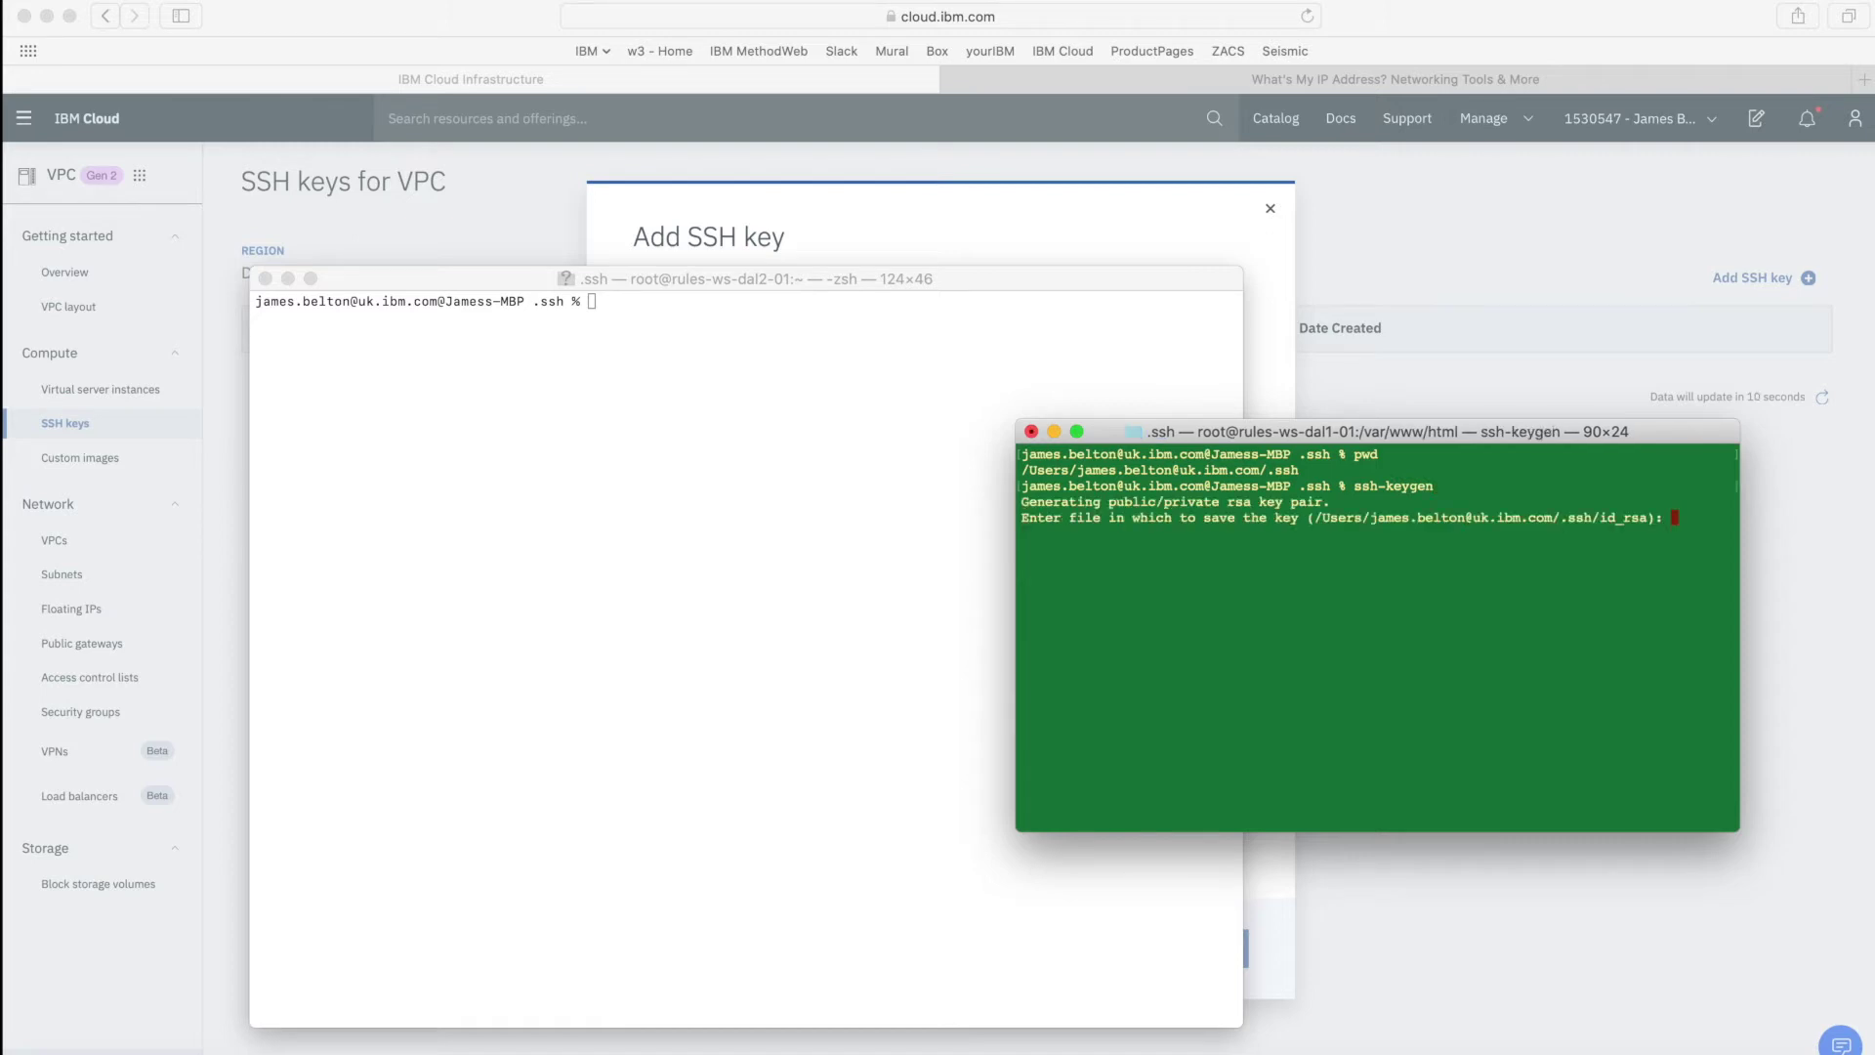
pyautogui.write('rule-key')
pyautogui.press('Return')
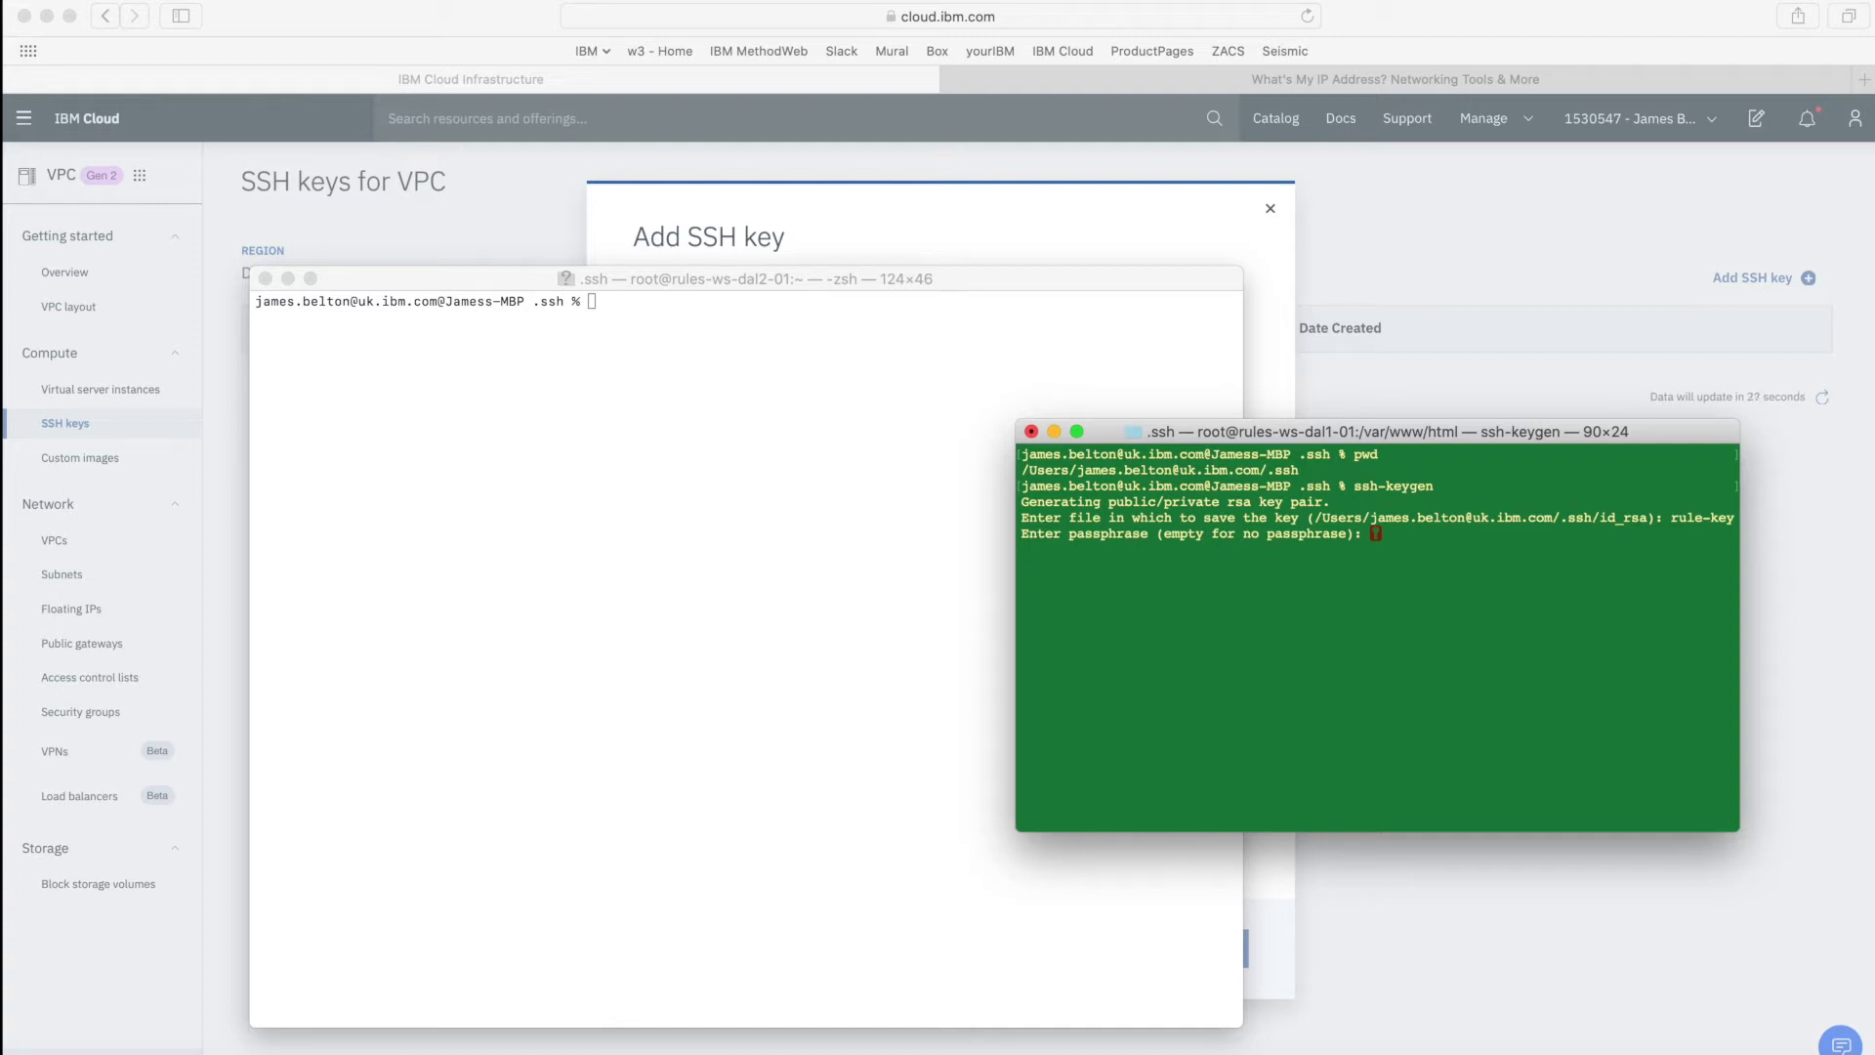
# Enter and re-enter the passphrase for the new key pair until it is generated.
pyautogui.press('Return')
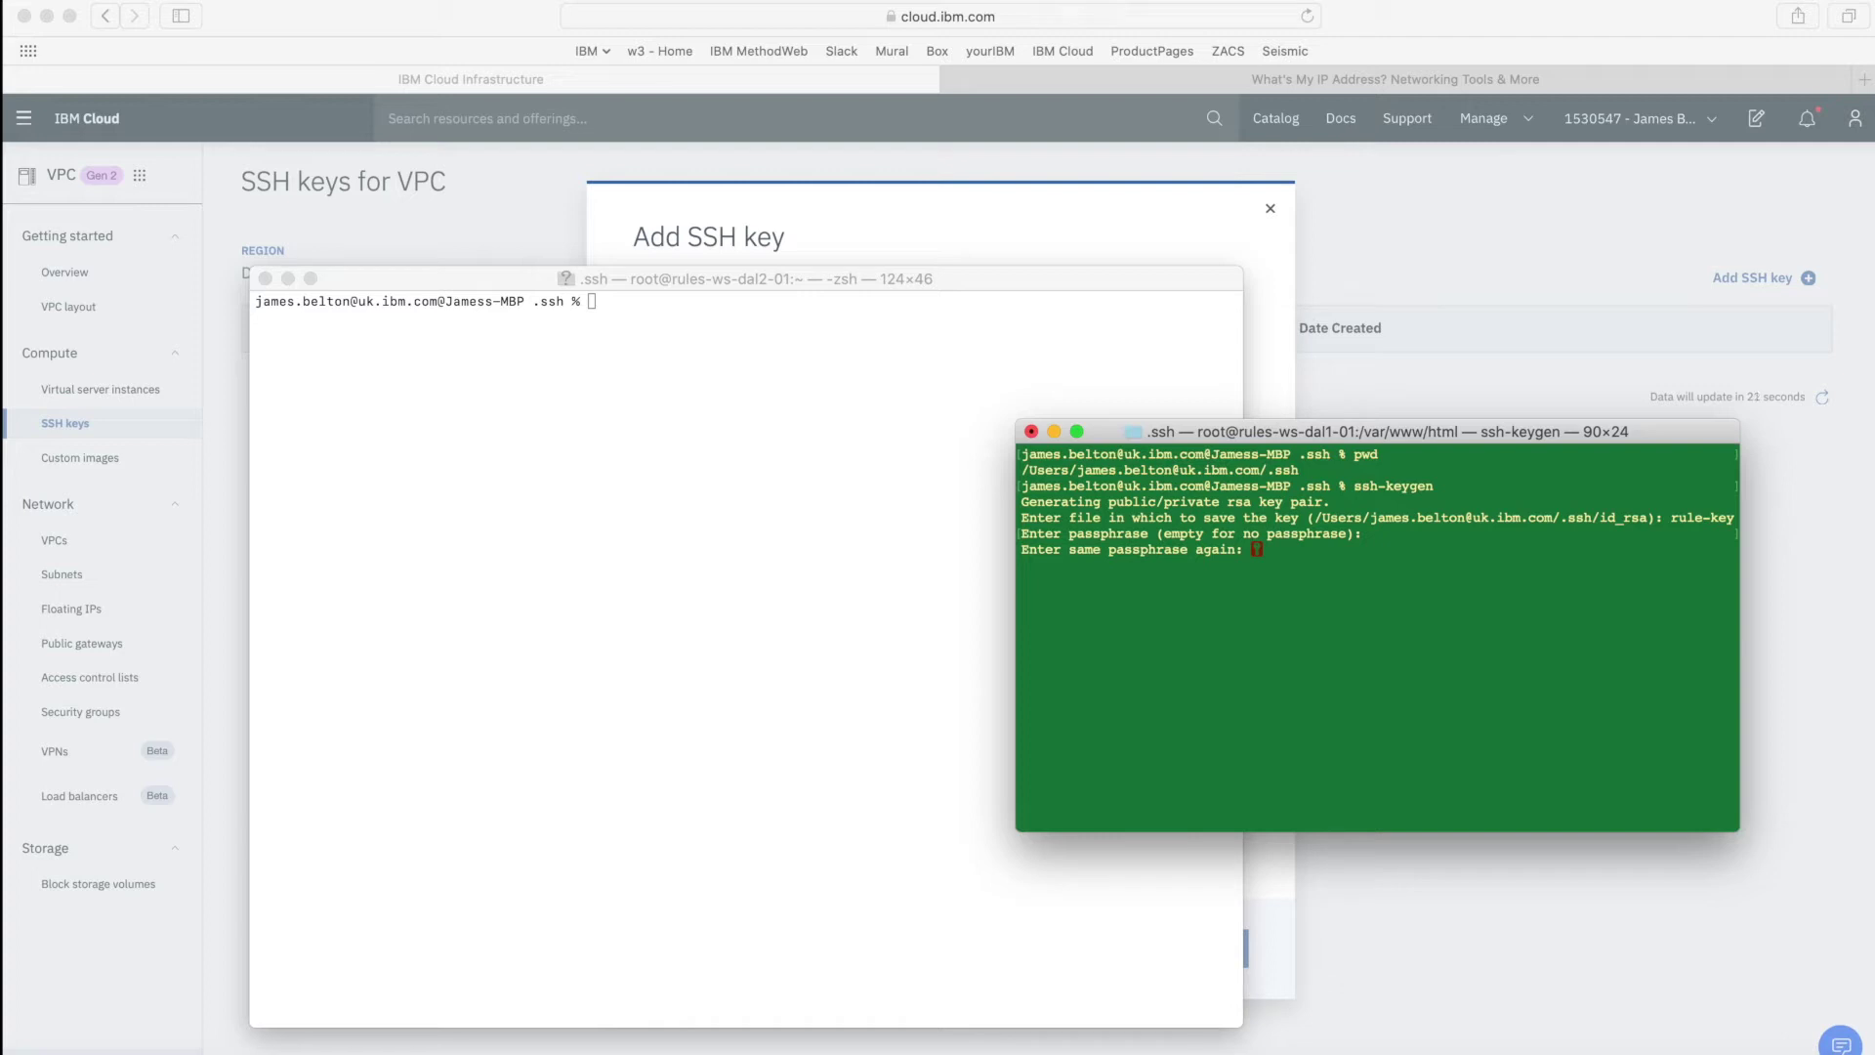
pyautogui.press('Return')
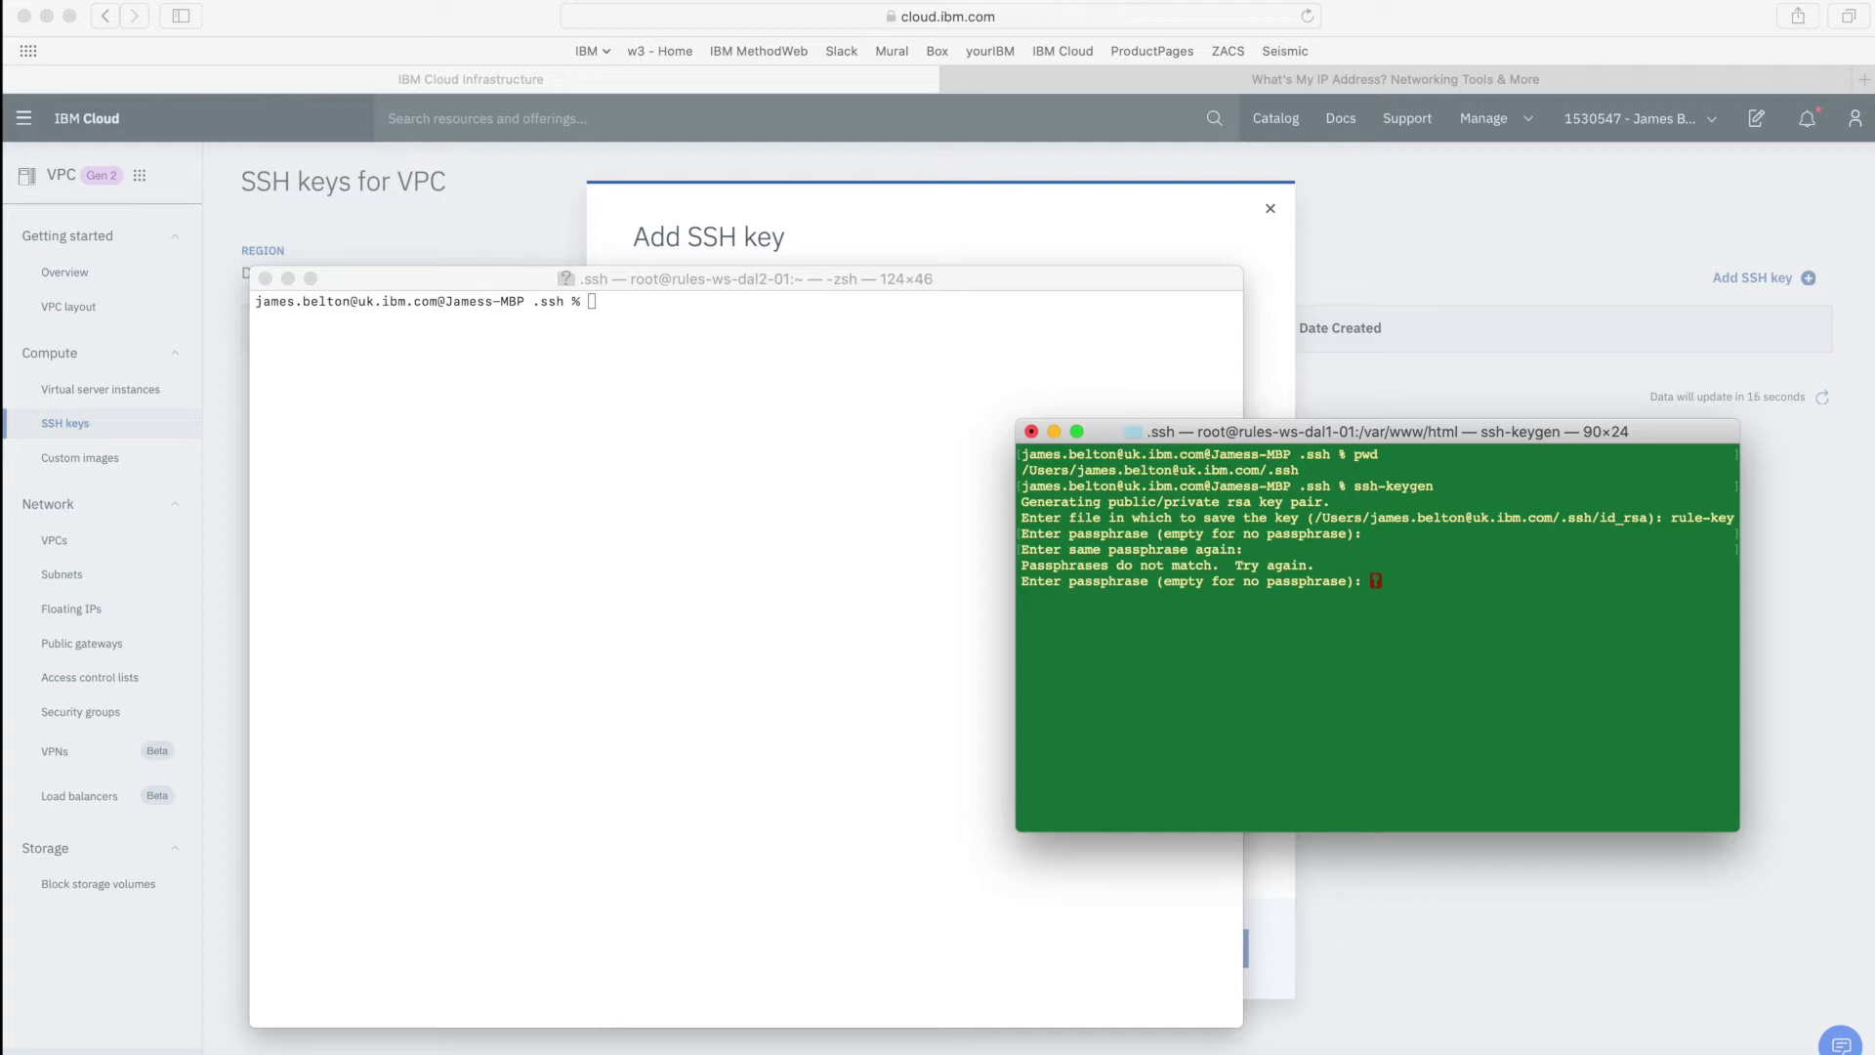
pyautogui.press('Return')
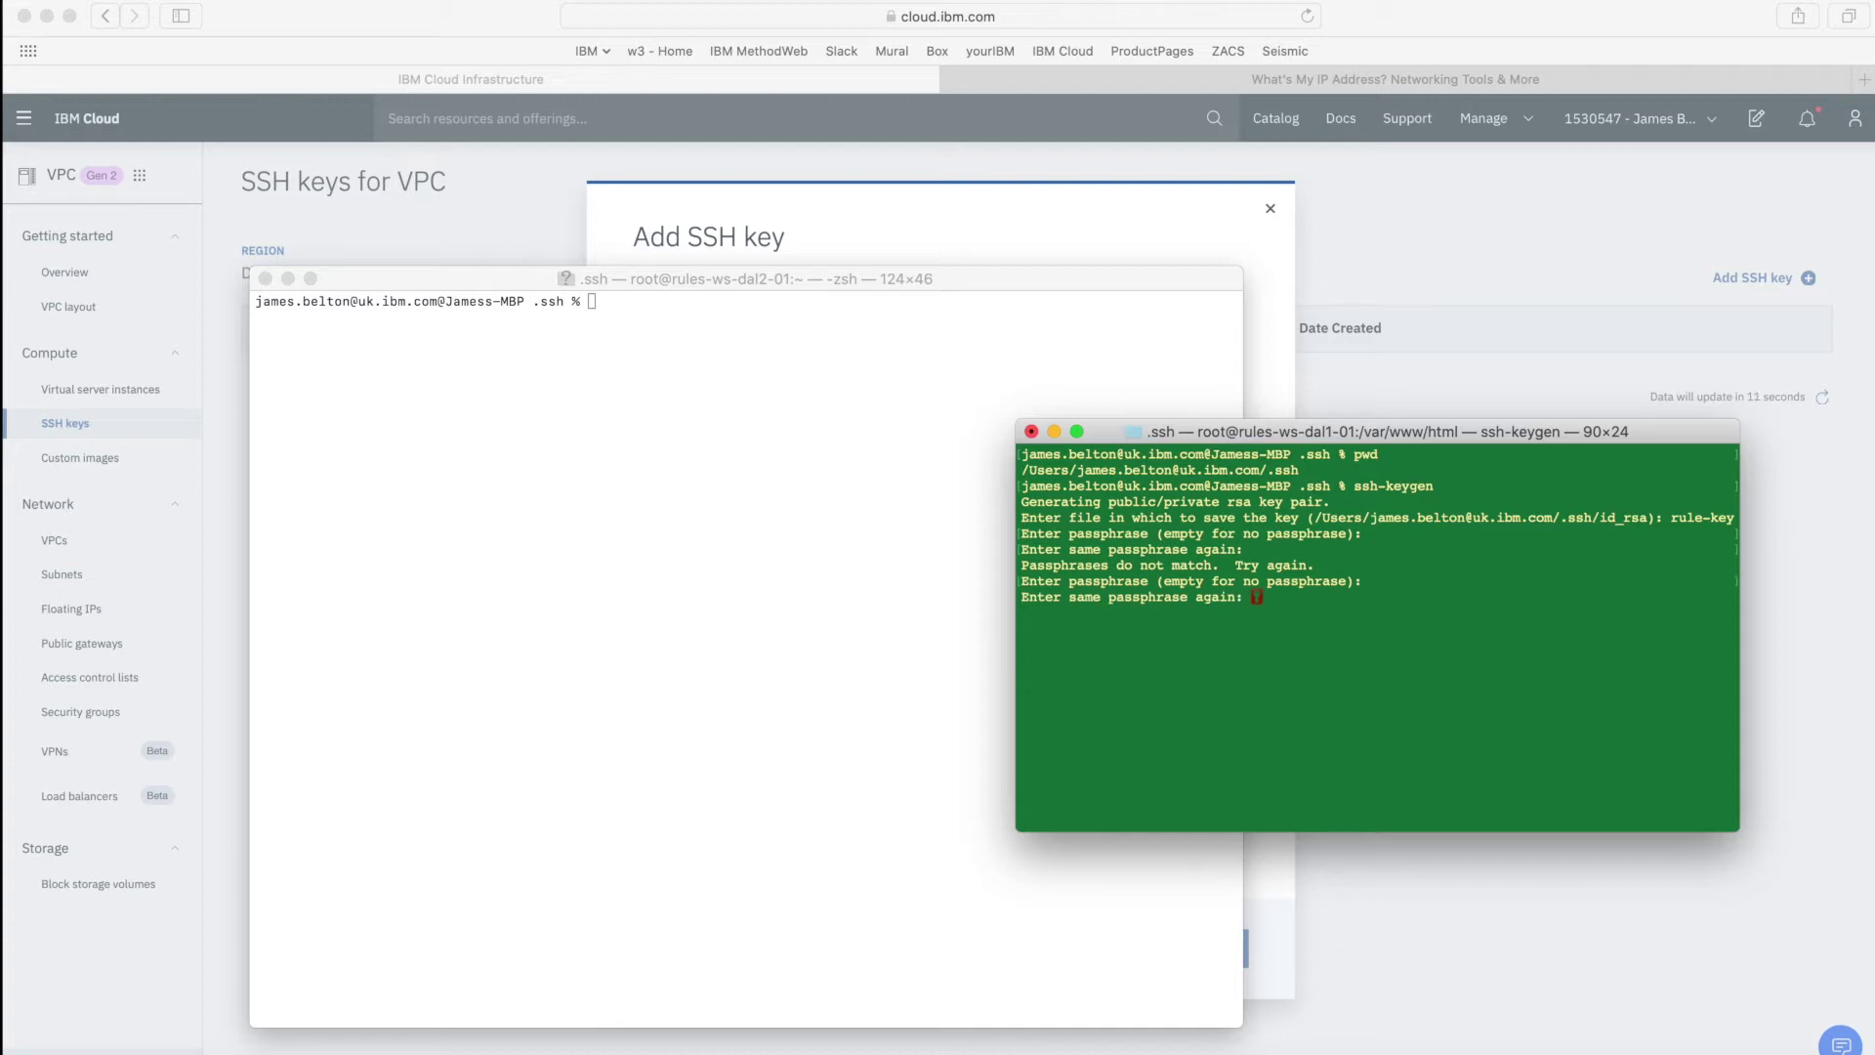
pyautogui.press('Return')
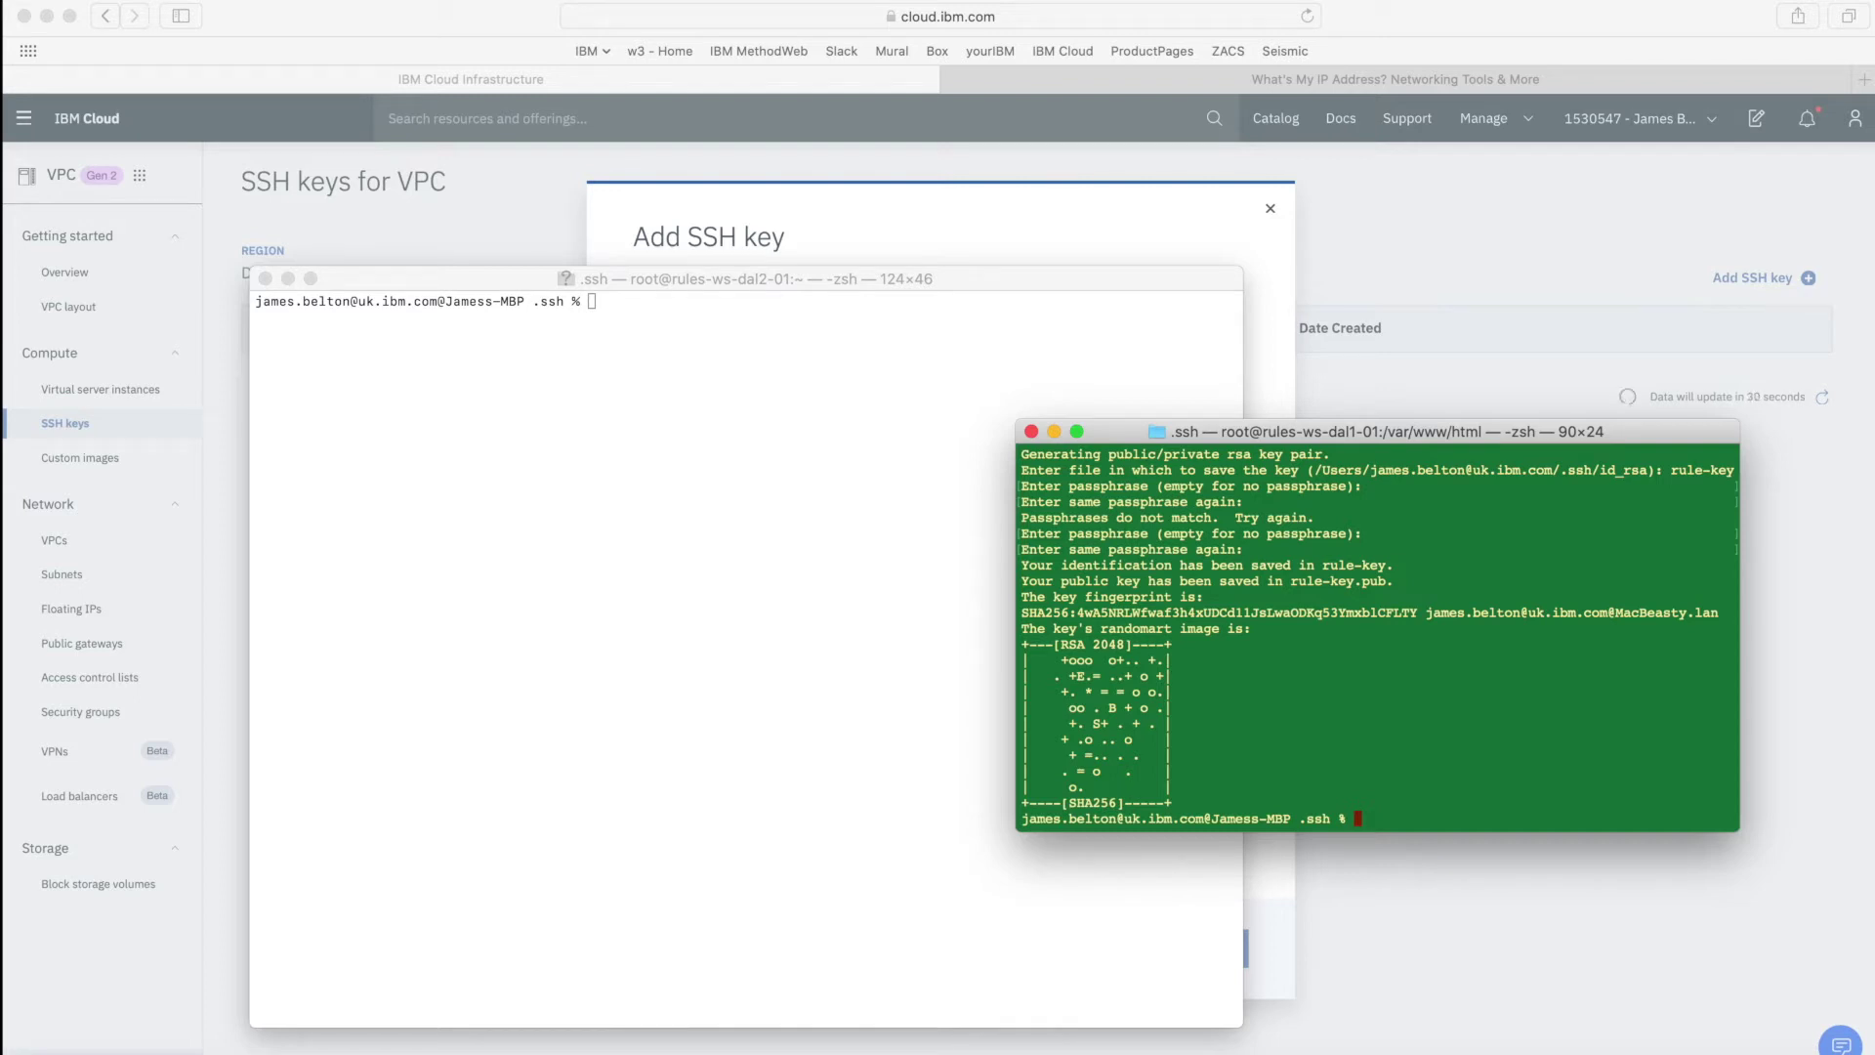
# List the files in the .ssh directory, open rule-key.pub in vi, and copy the entire public key.
pyautogui.write('ls')
pyautogui.press('Return')
pyautogui.press('Return')
pyautogui.press('Return')
pyautogui.press('Return')
pyautogui.press('Return')
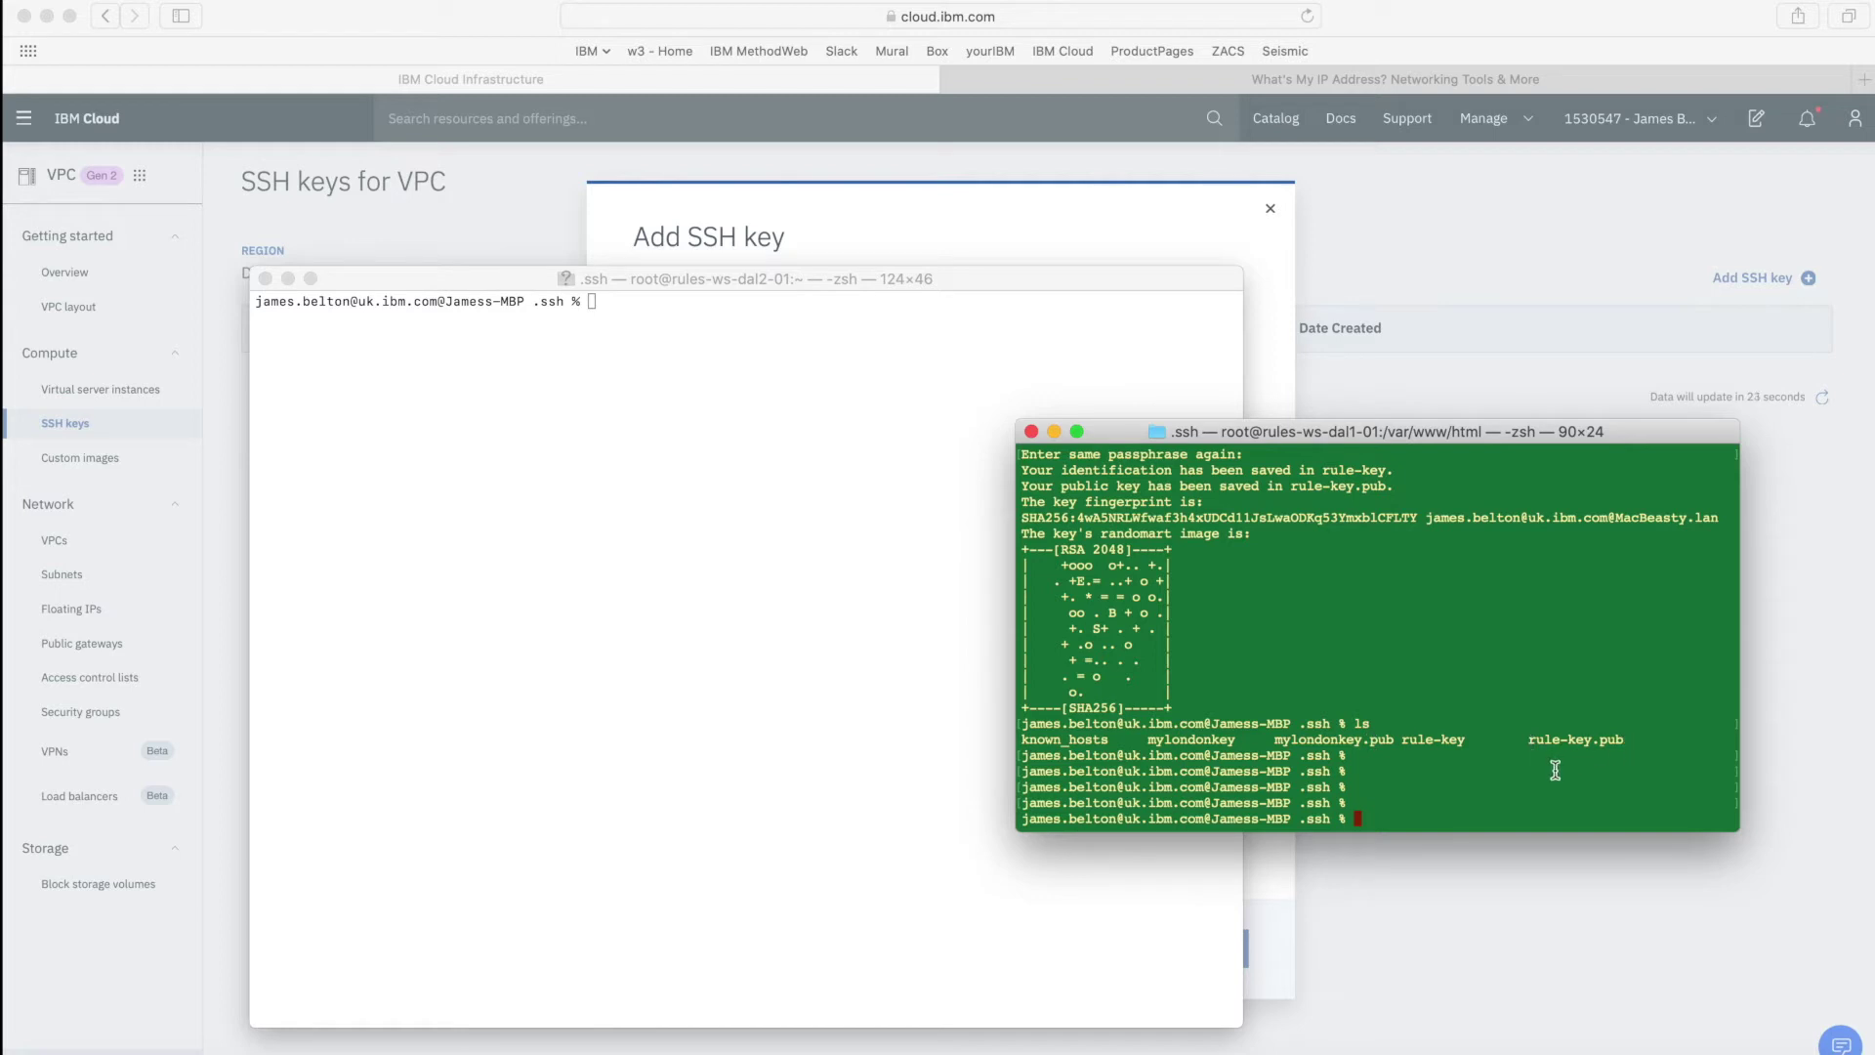
pyautogui.write('vi rule-key.pub')
pyautogui.press('Return')
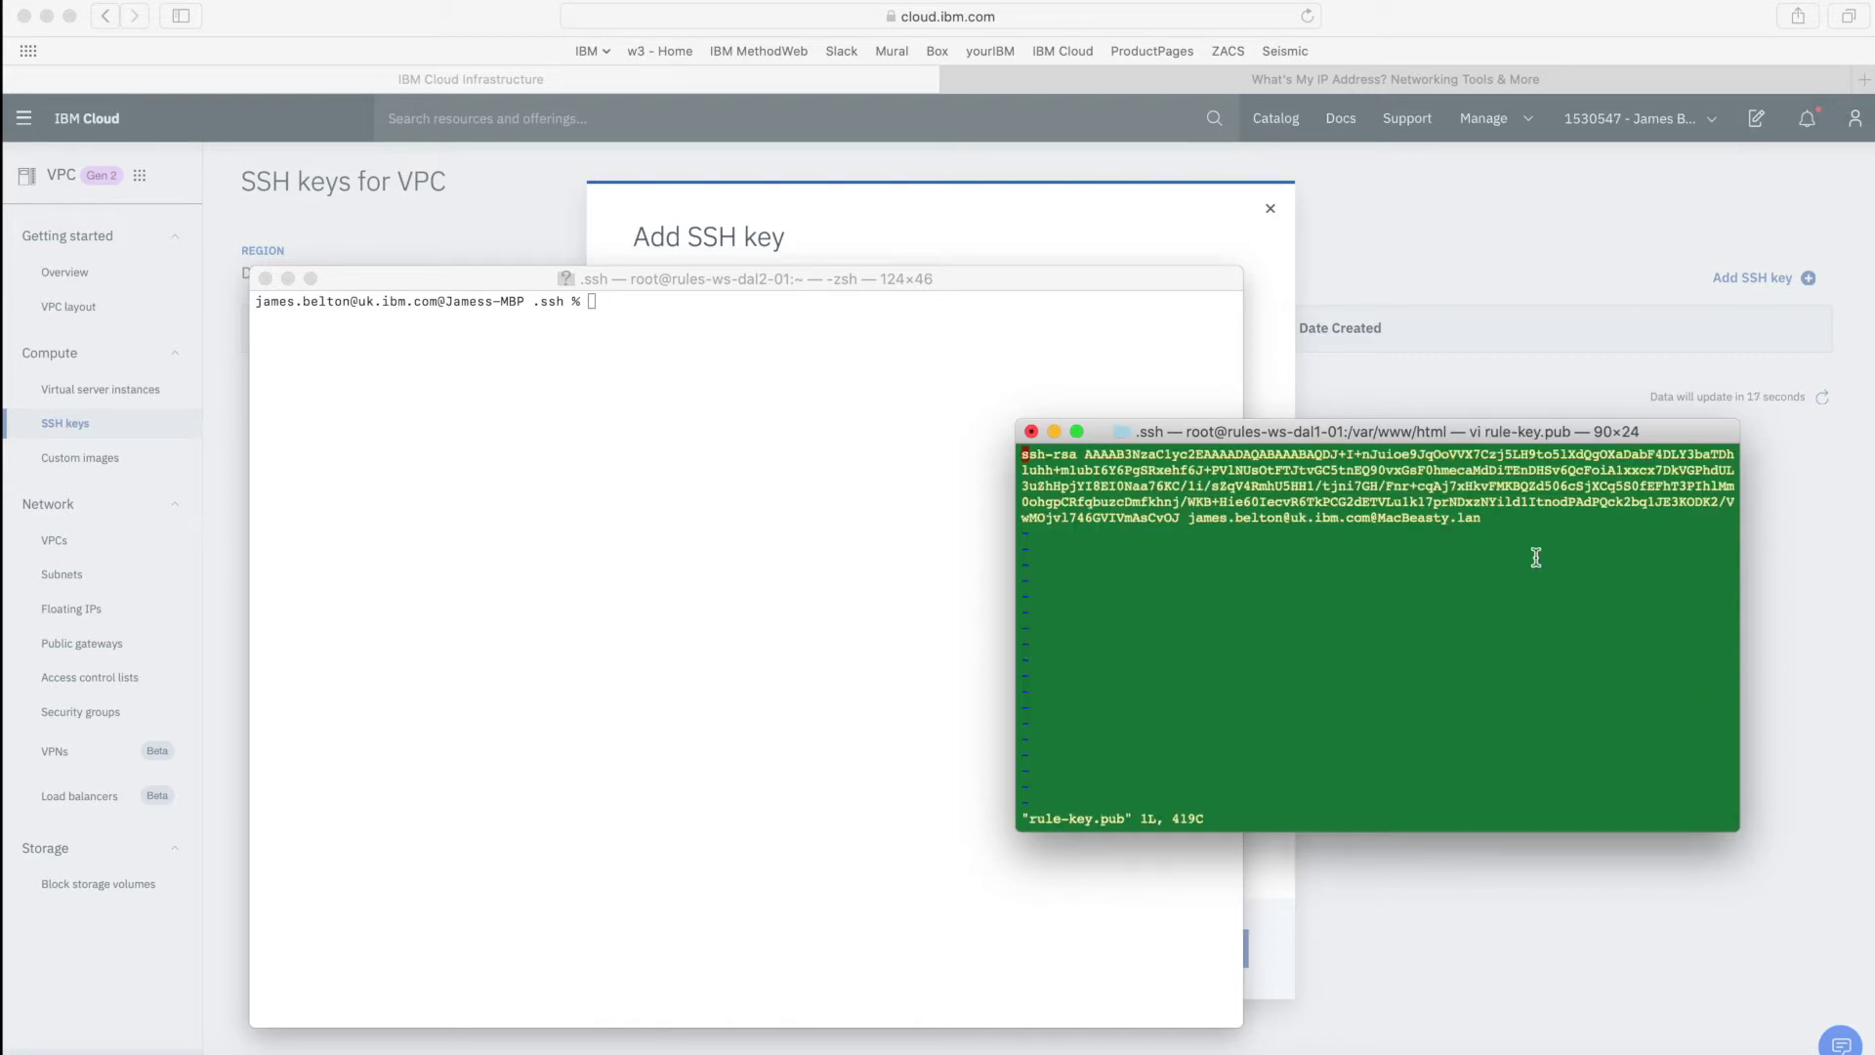
pyautogui.moveTo(1486, 519); pyautogui.dragTo(1019, 456)
# Back in IBM Cloud, paste the copied text as the public key of rules-key and add the SSH key.
pyautogui.click(1069, 228)
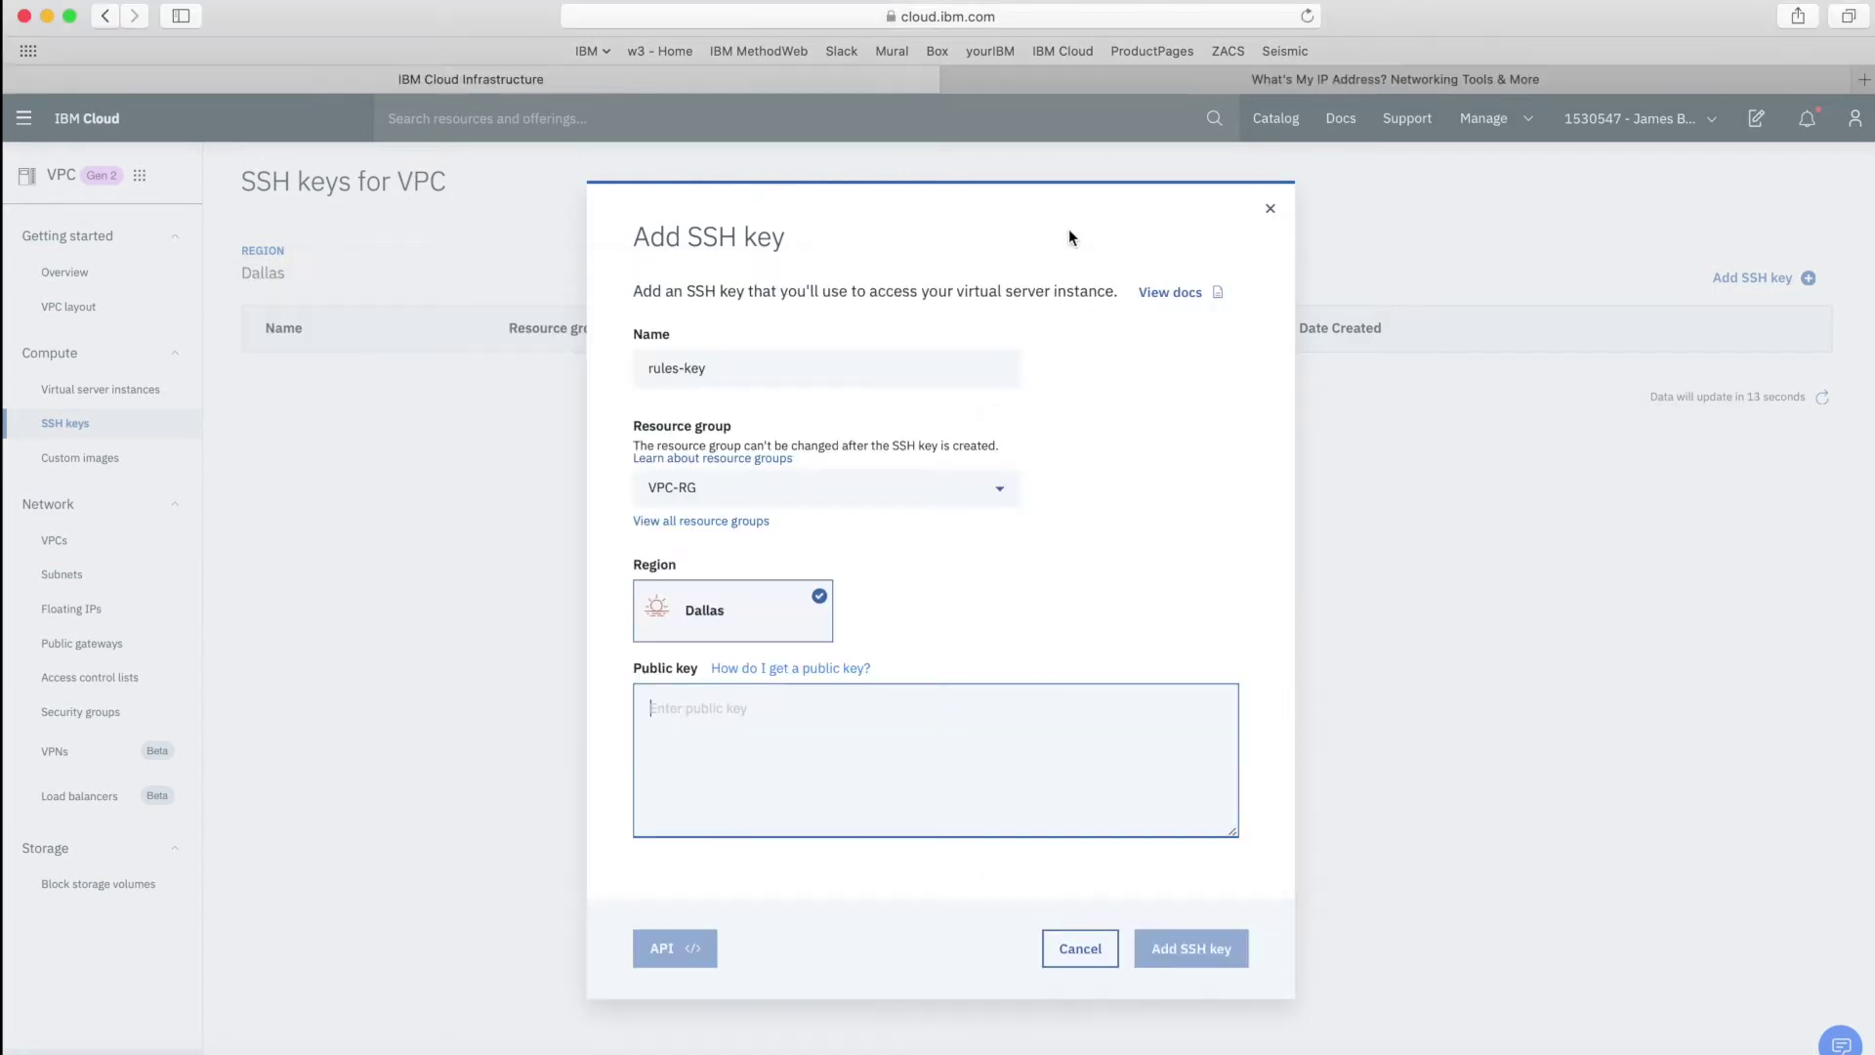
pyautogui.click(808, 713)
pyautogui.press('super+v')
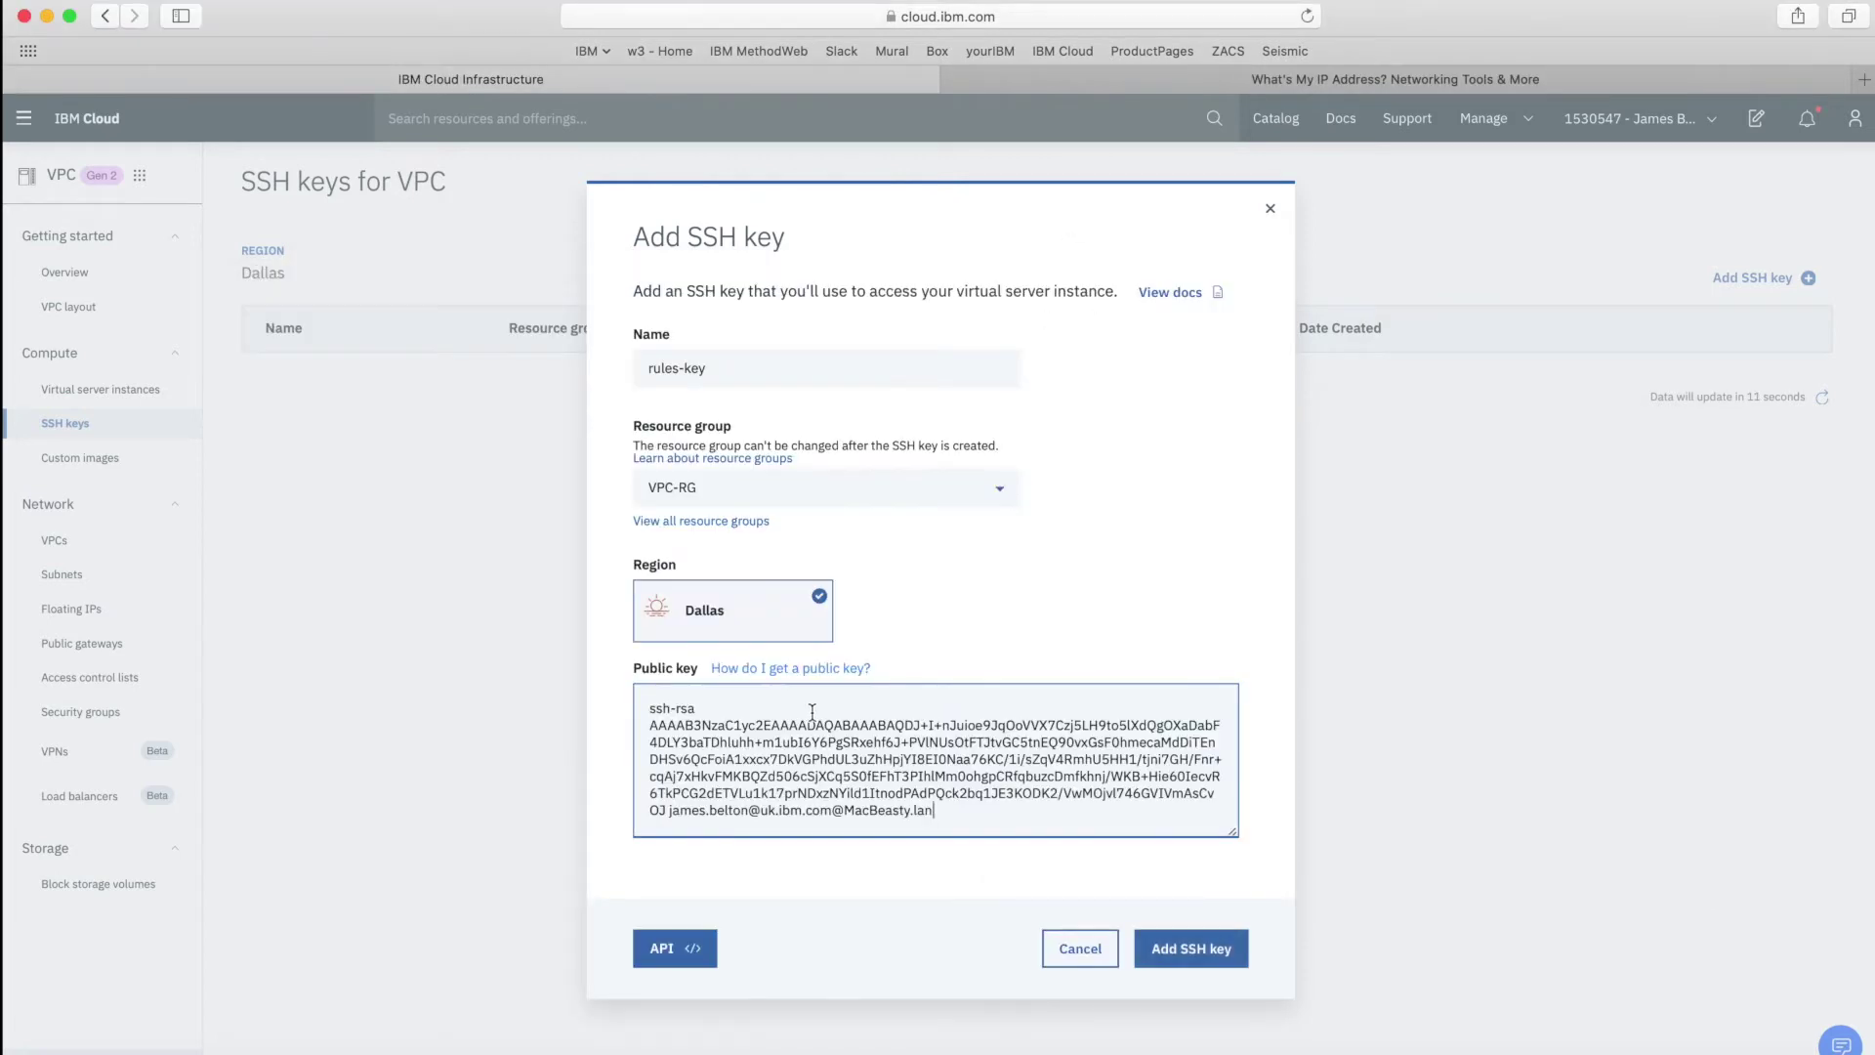
pyautogui.click(1190, 948)
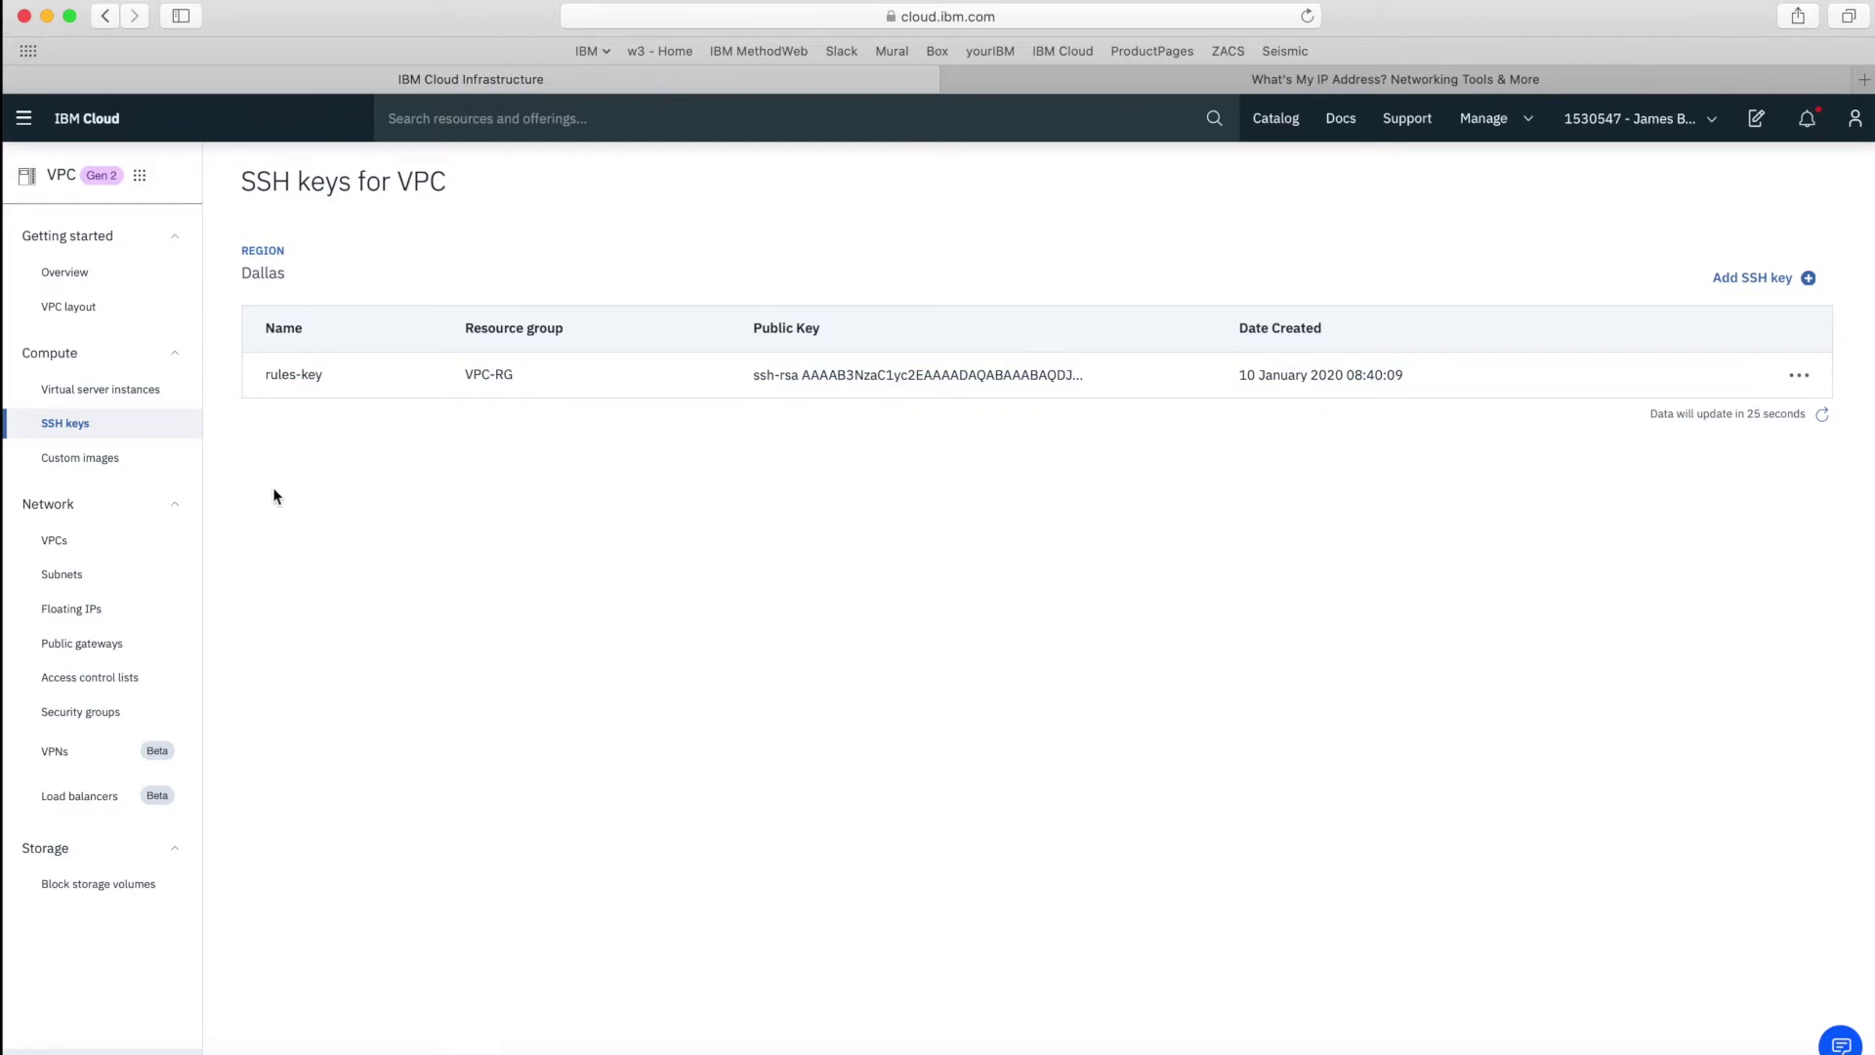
# Start a new virtual server instance in rules-vpc named rules-ws-dal1-01, with Dallas 1 as its location.
pyautogui.click(93, 389)
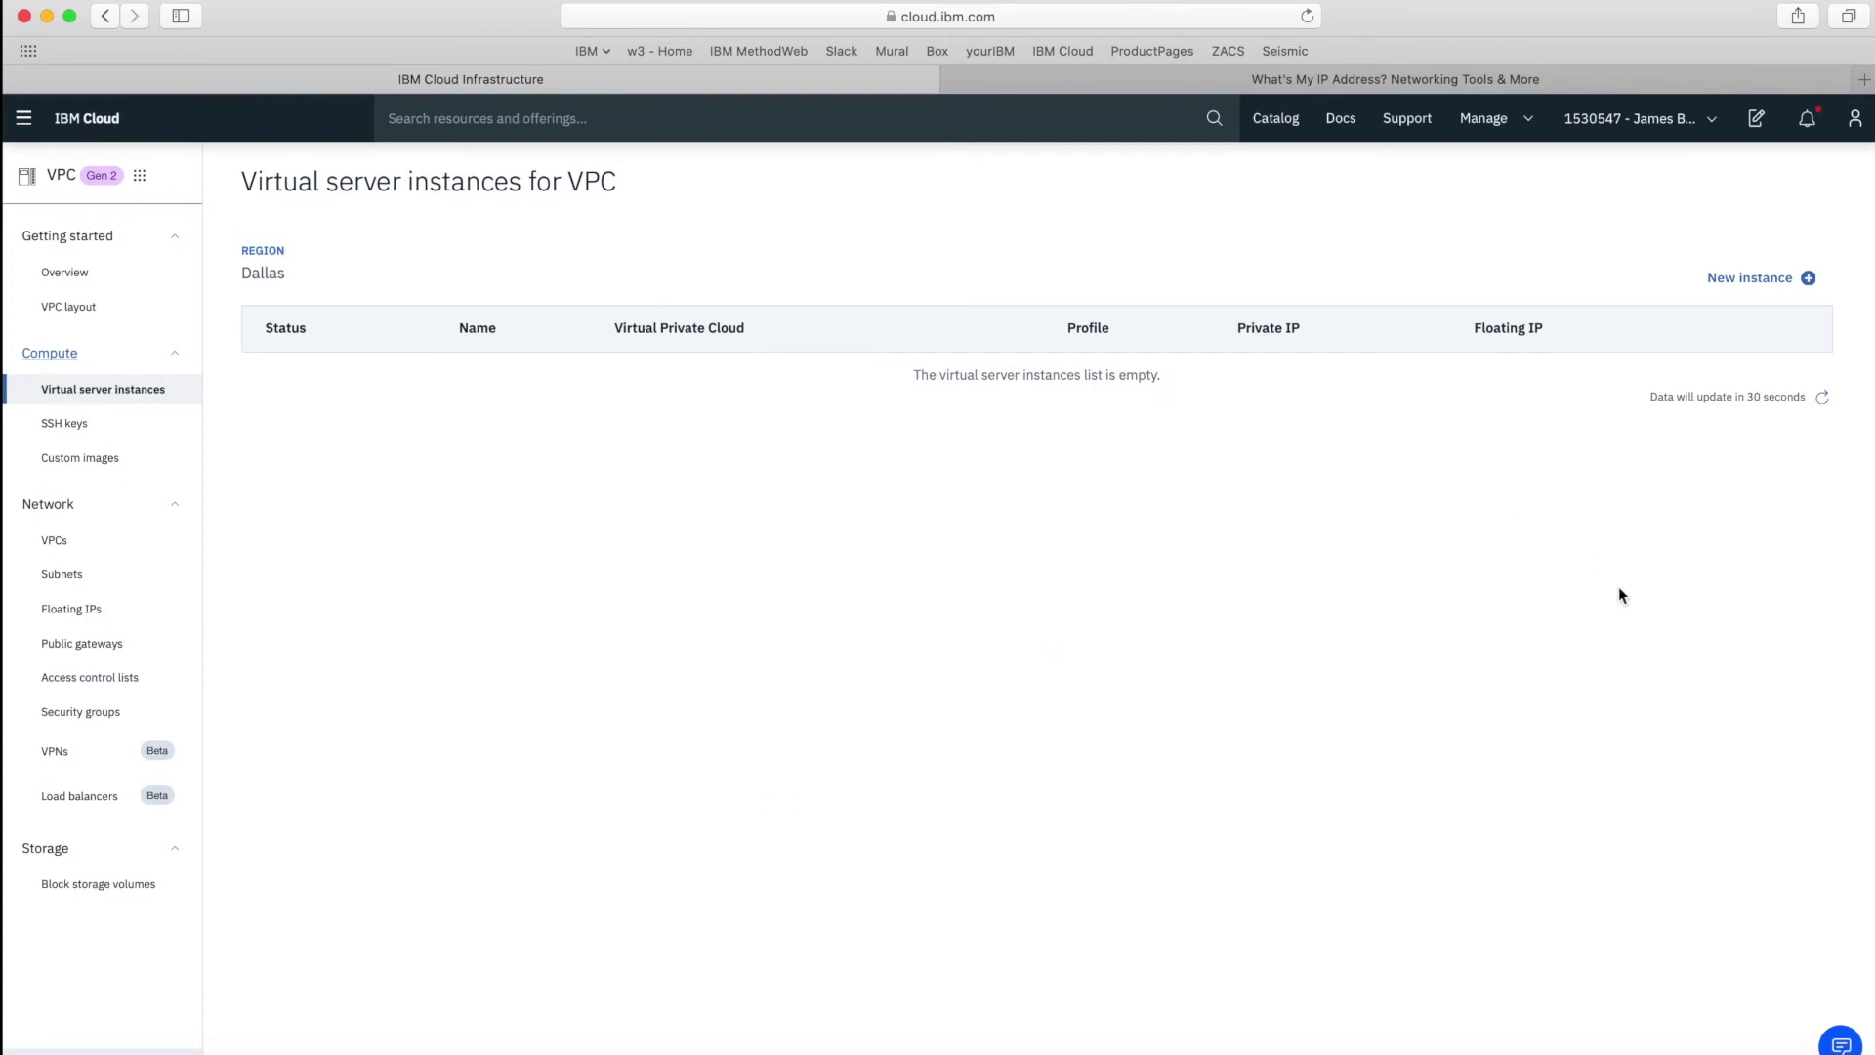
pyautogui.click(1801, 277)
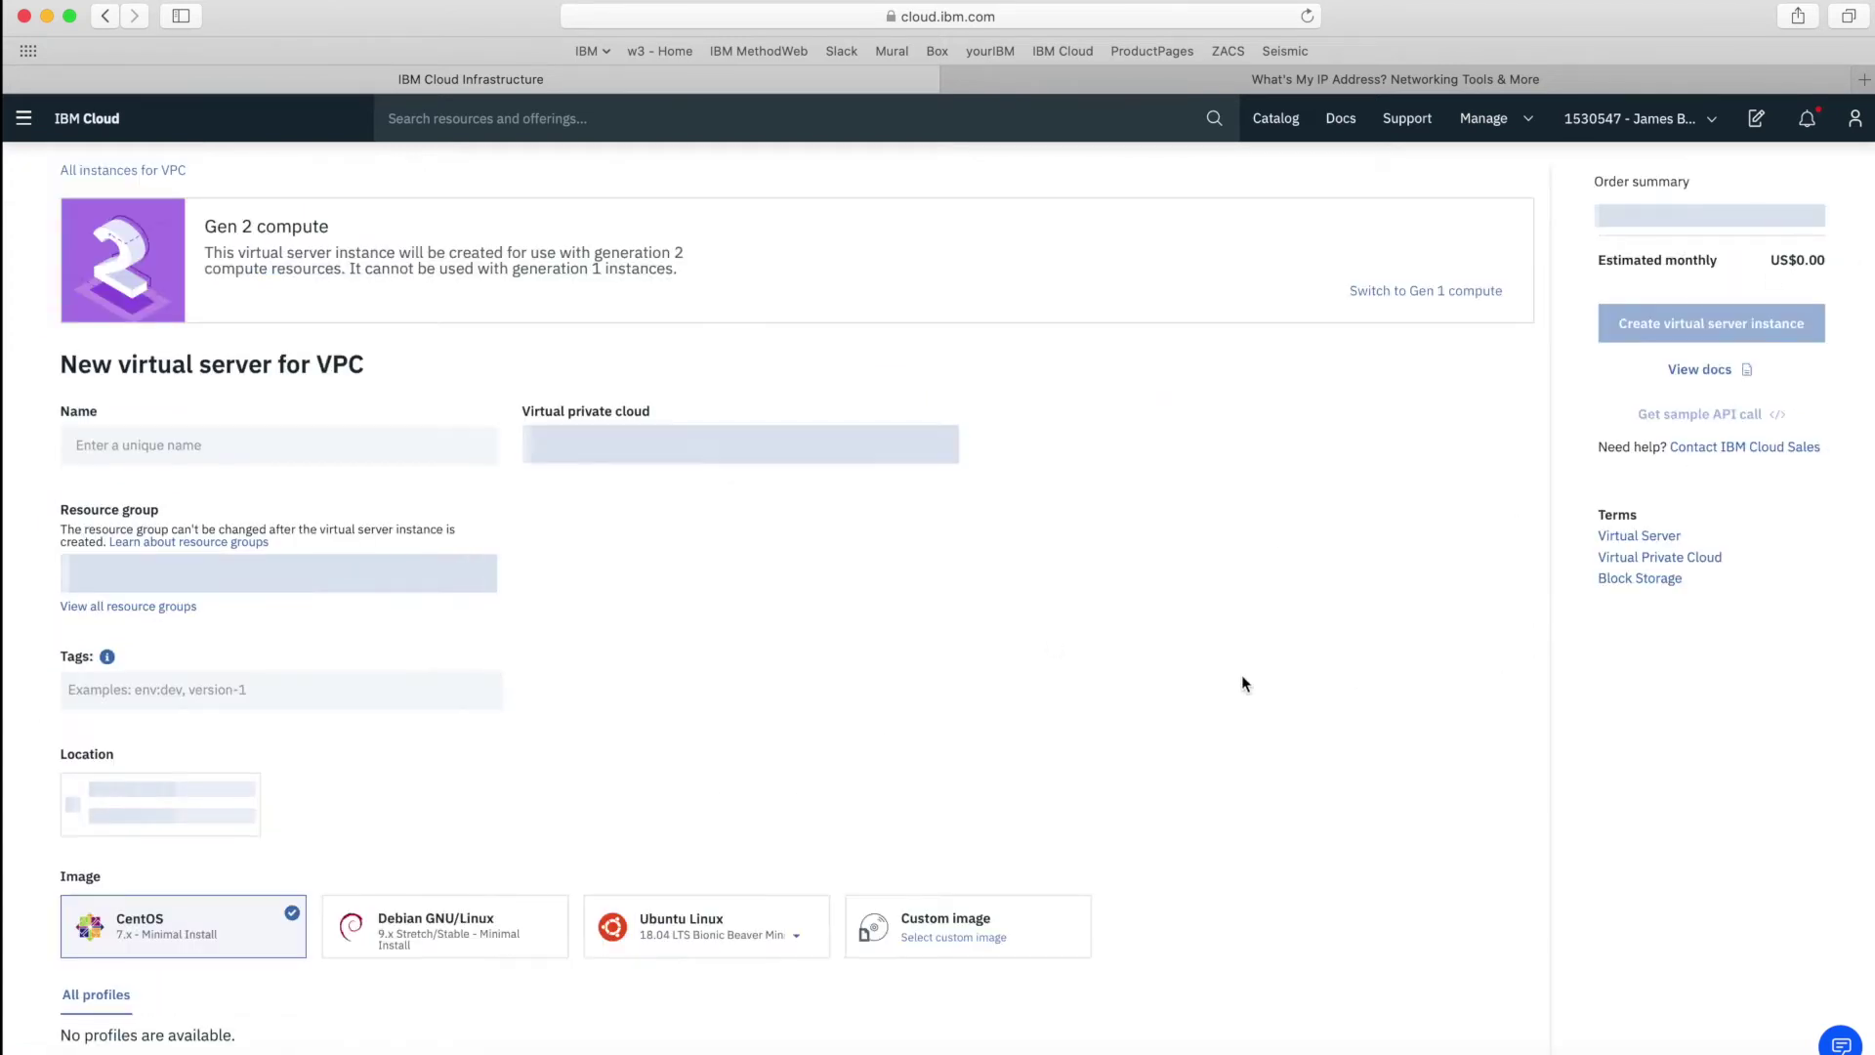
pyautogui.click(181, 440)
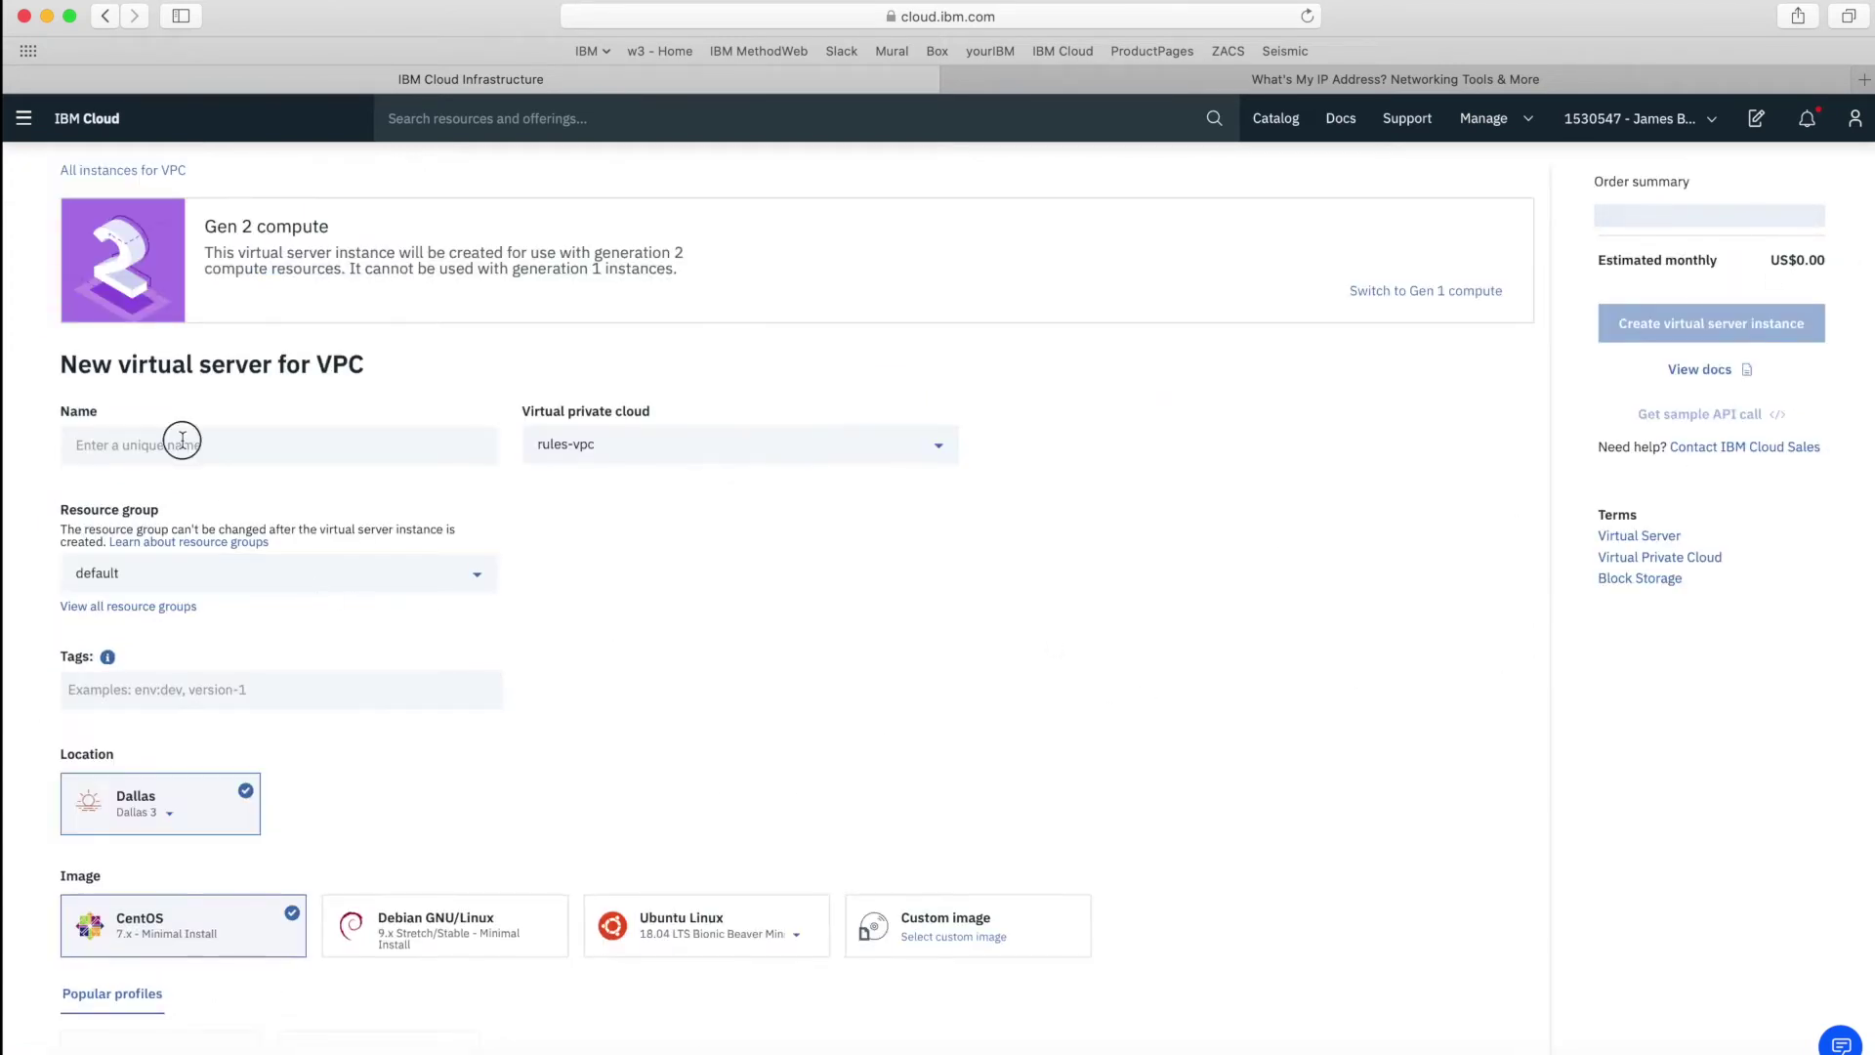
pyautogui.write('rules-')
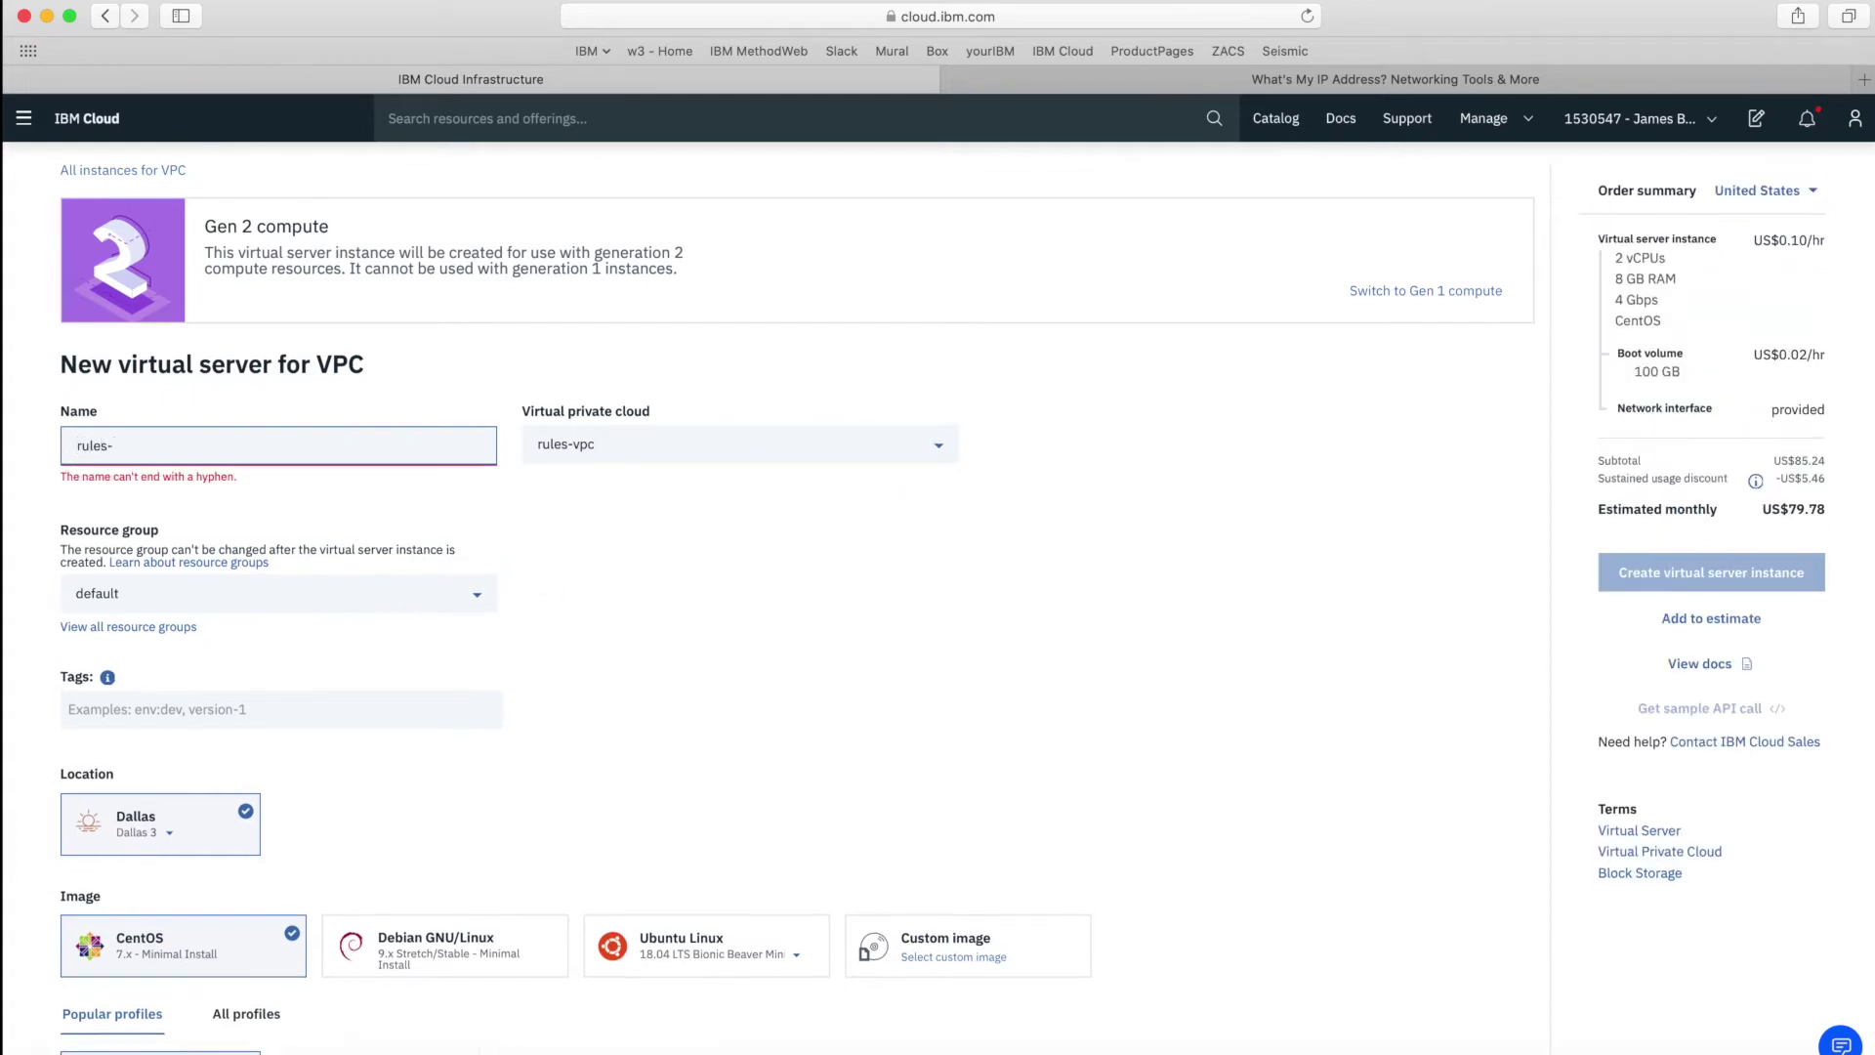
pyautogui.write('ws')
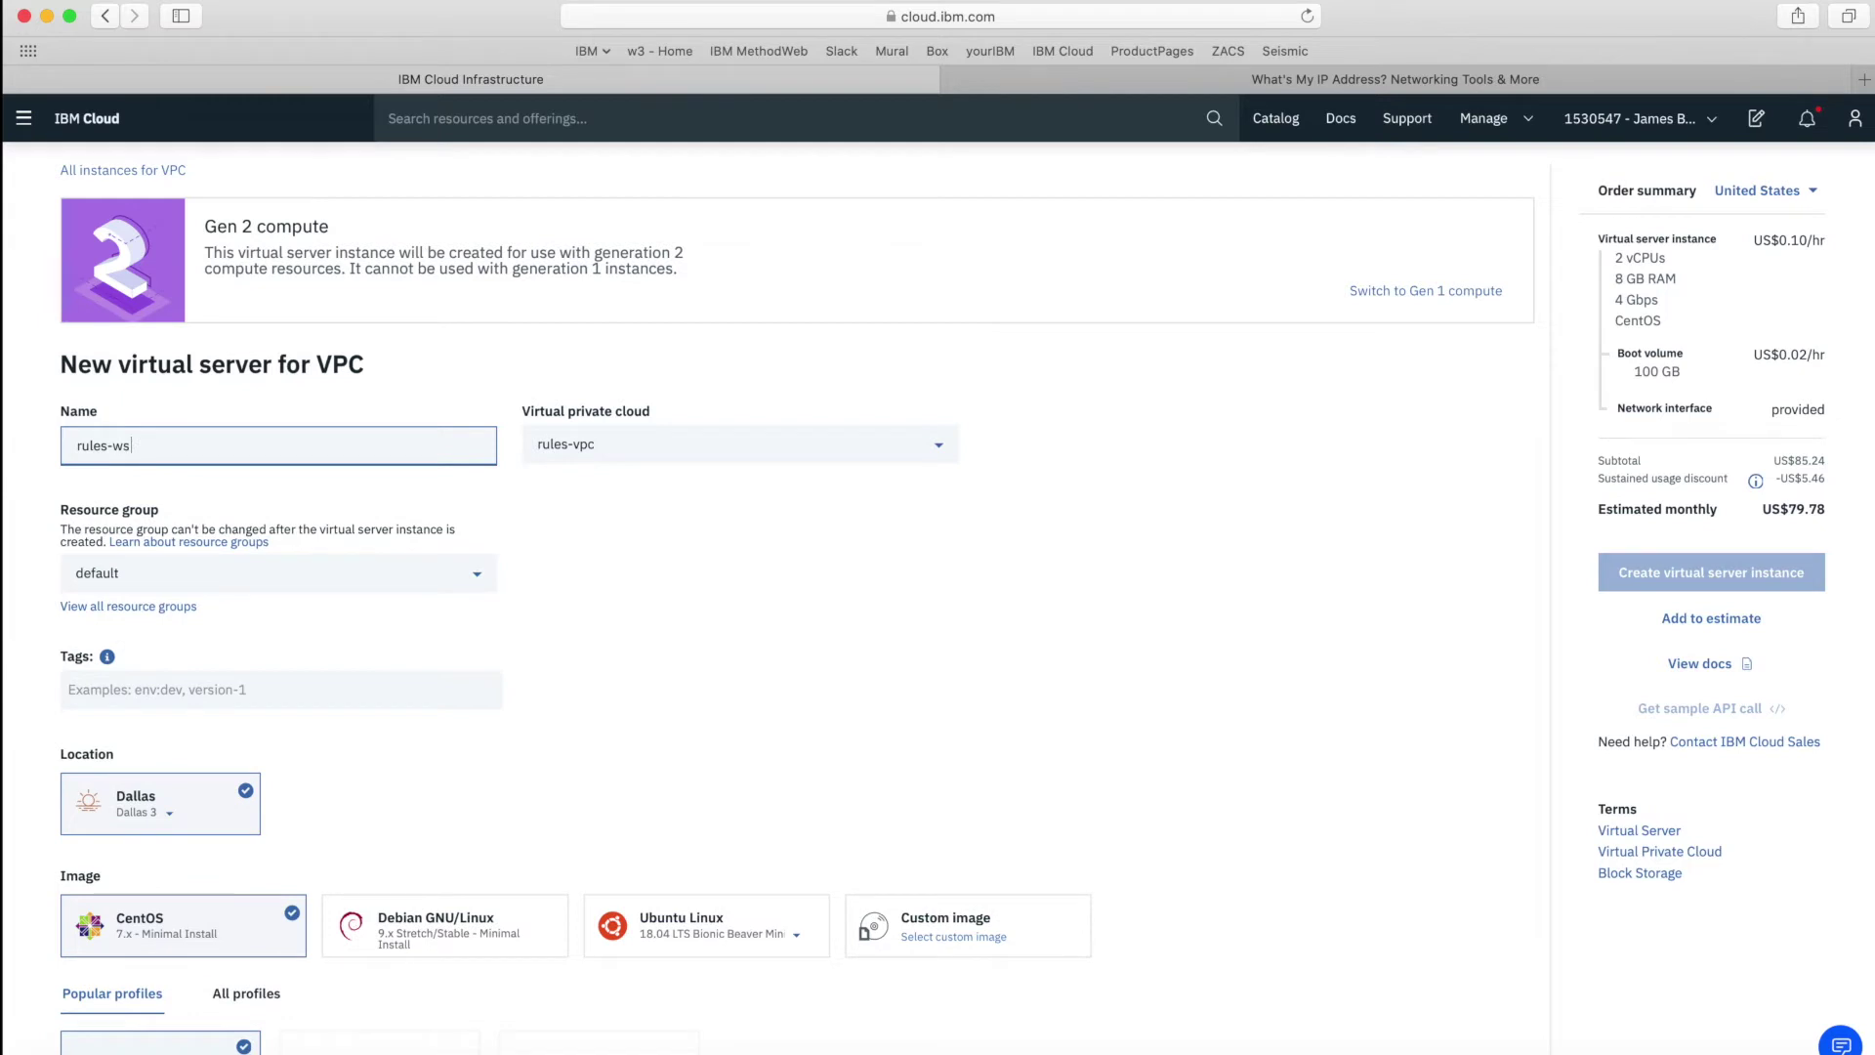
pyautogui.write('-')
pyautogui.click(169, 832)
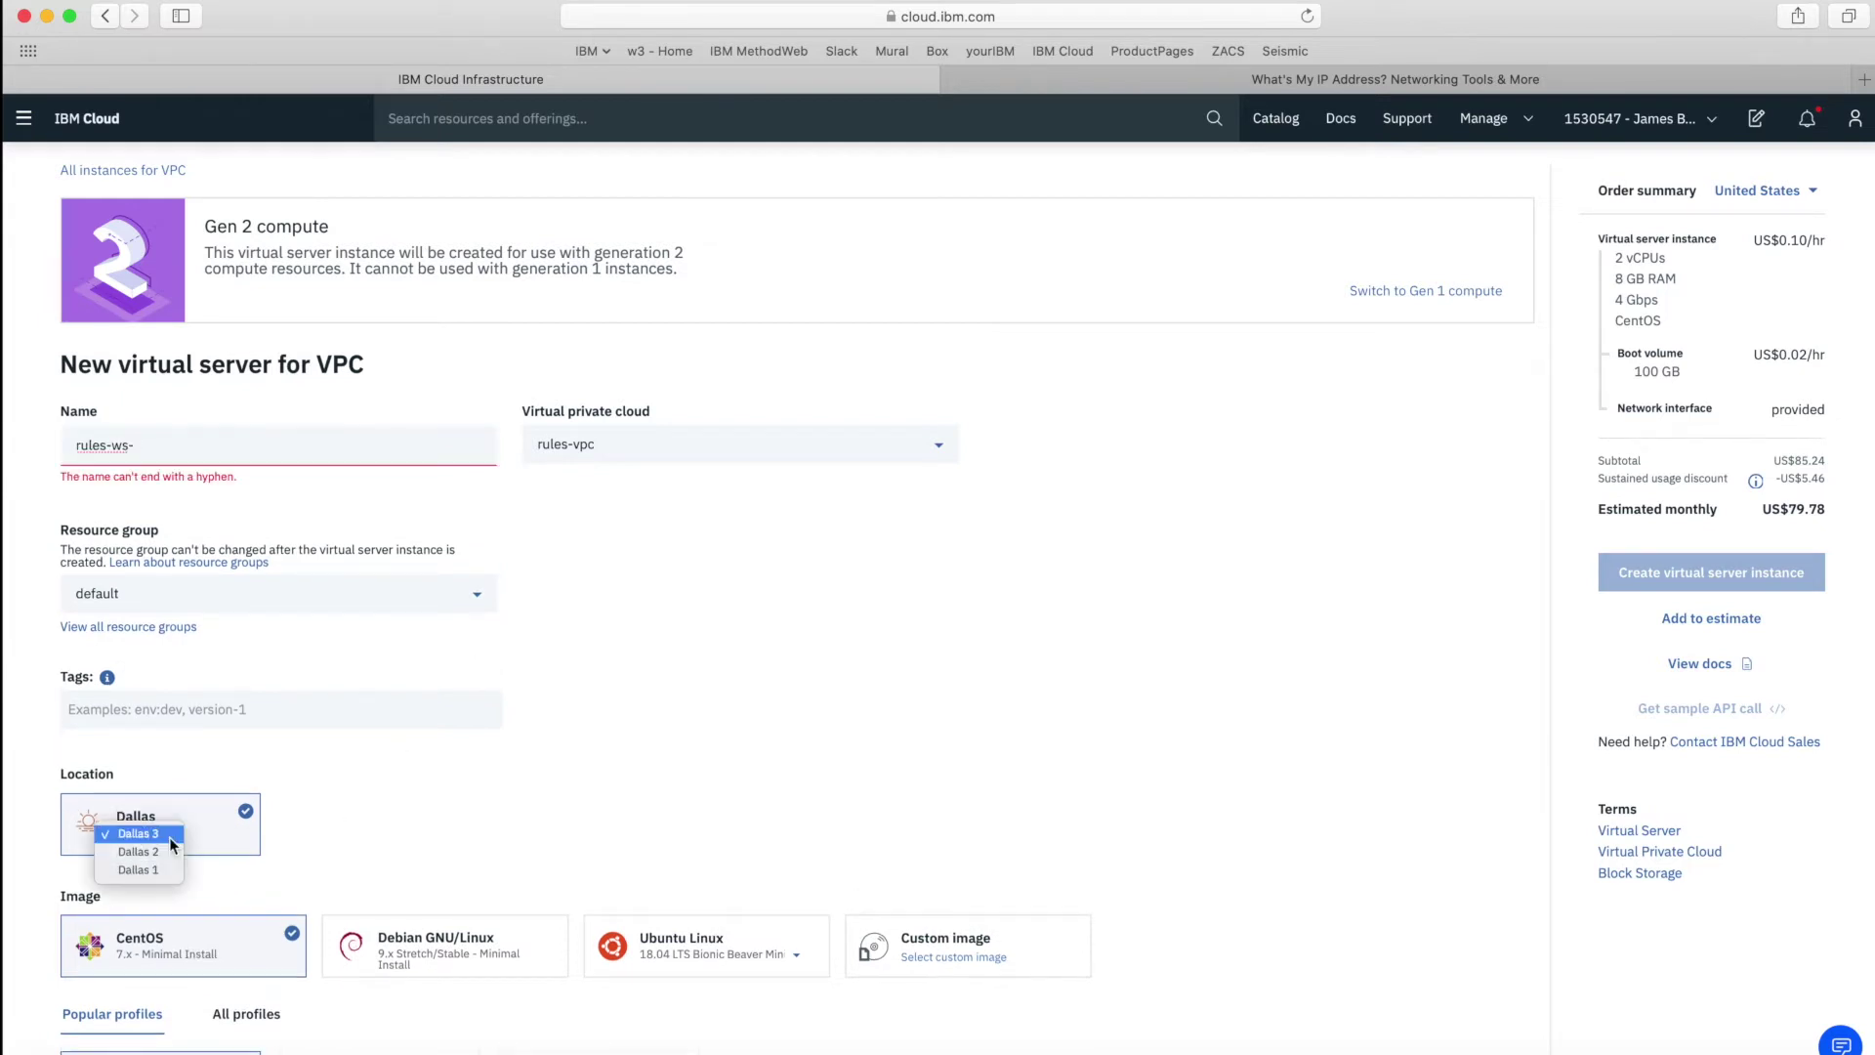
pyautogui.click(156, 867)
pyautogui.click(247, 446)
pyautogui.write('dal')
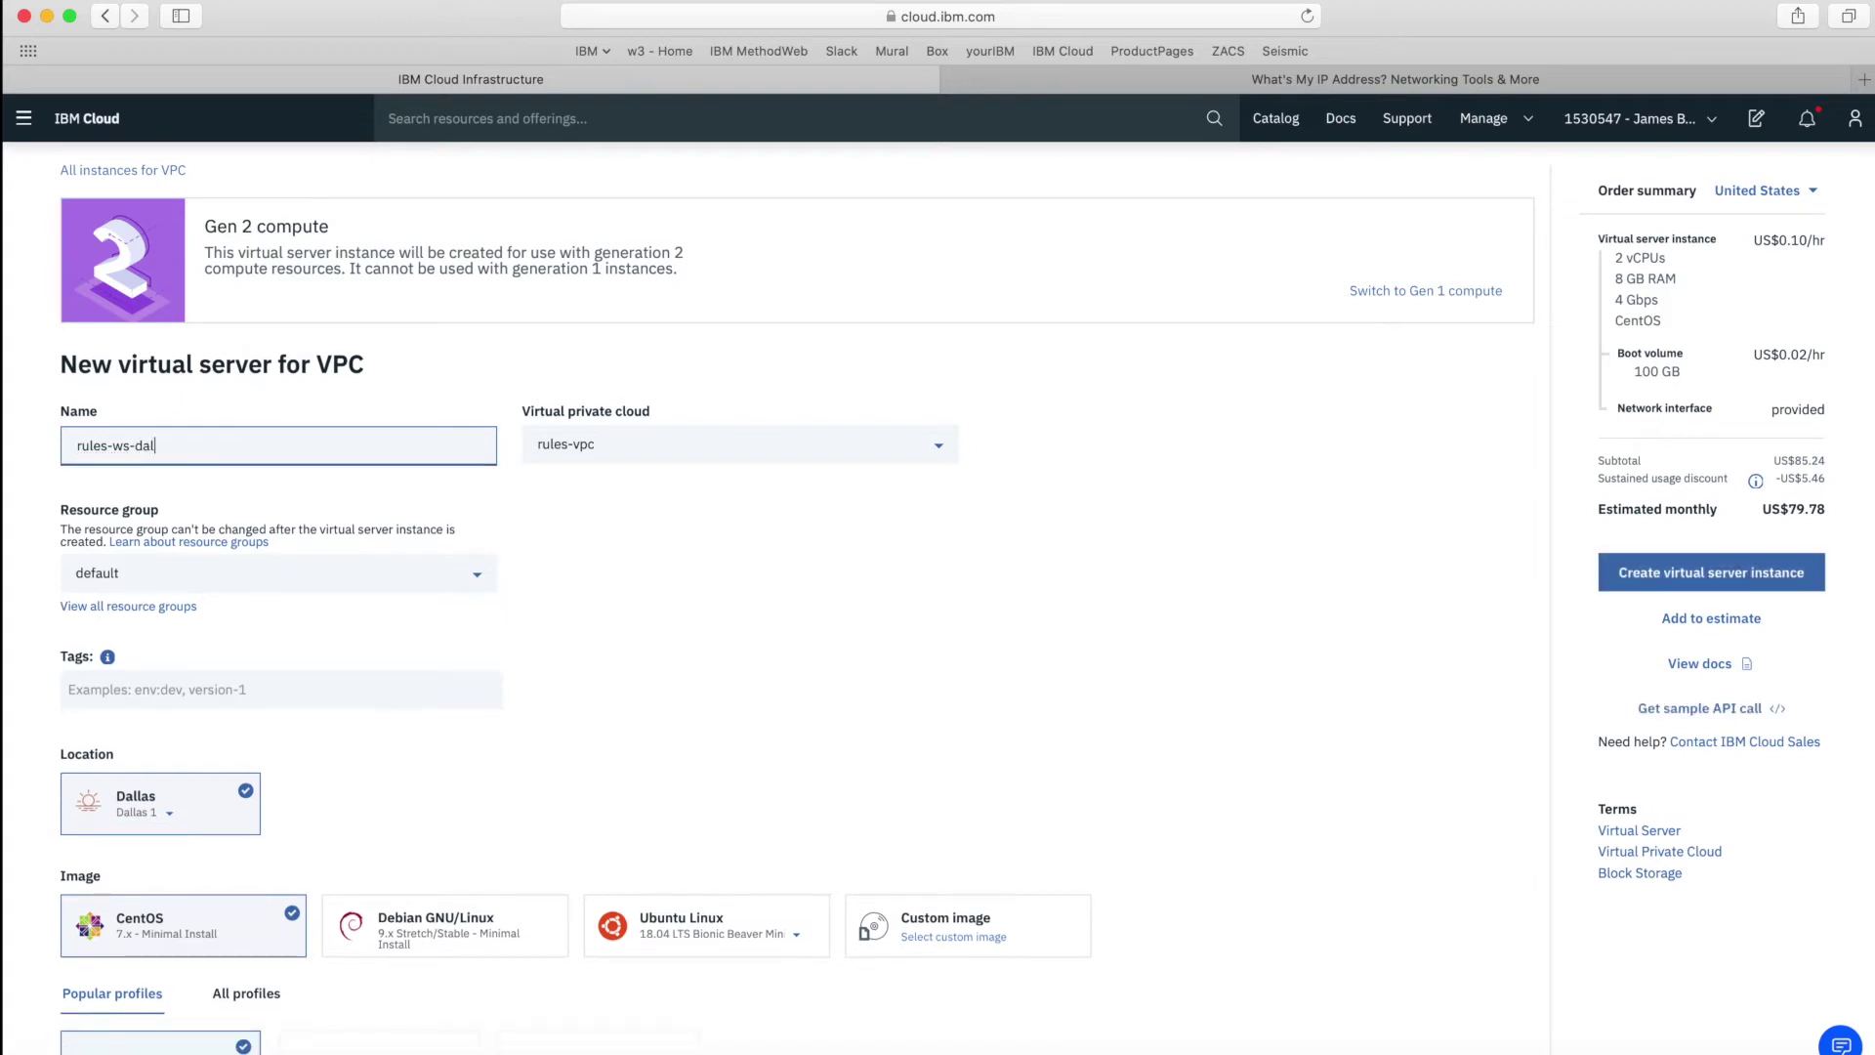
pyautogui.write('1-01')
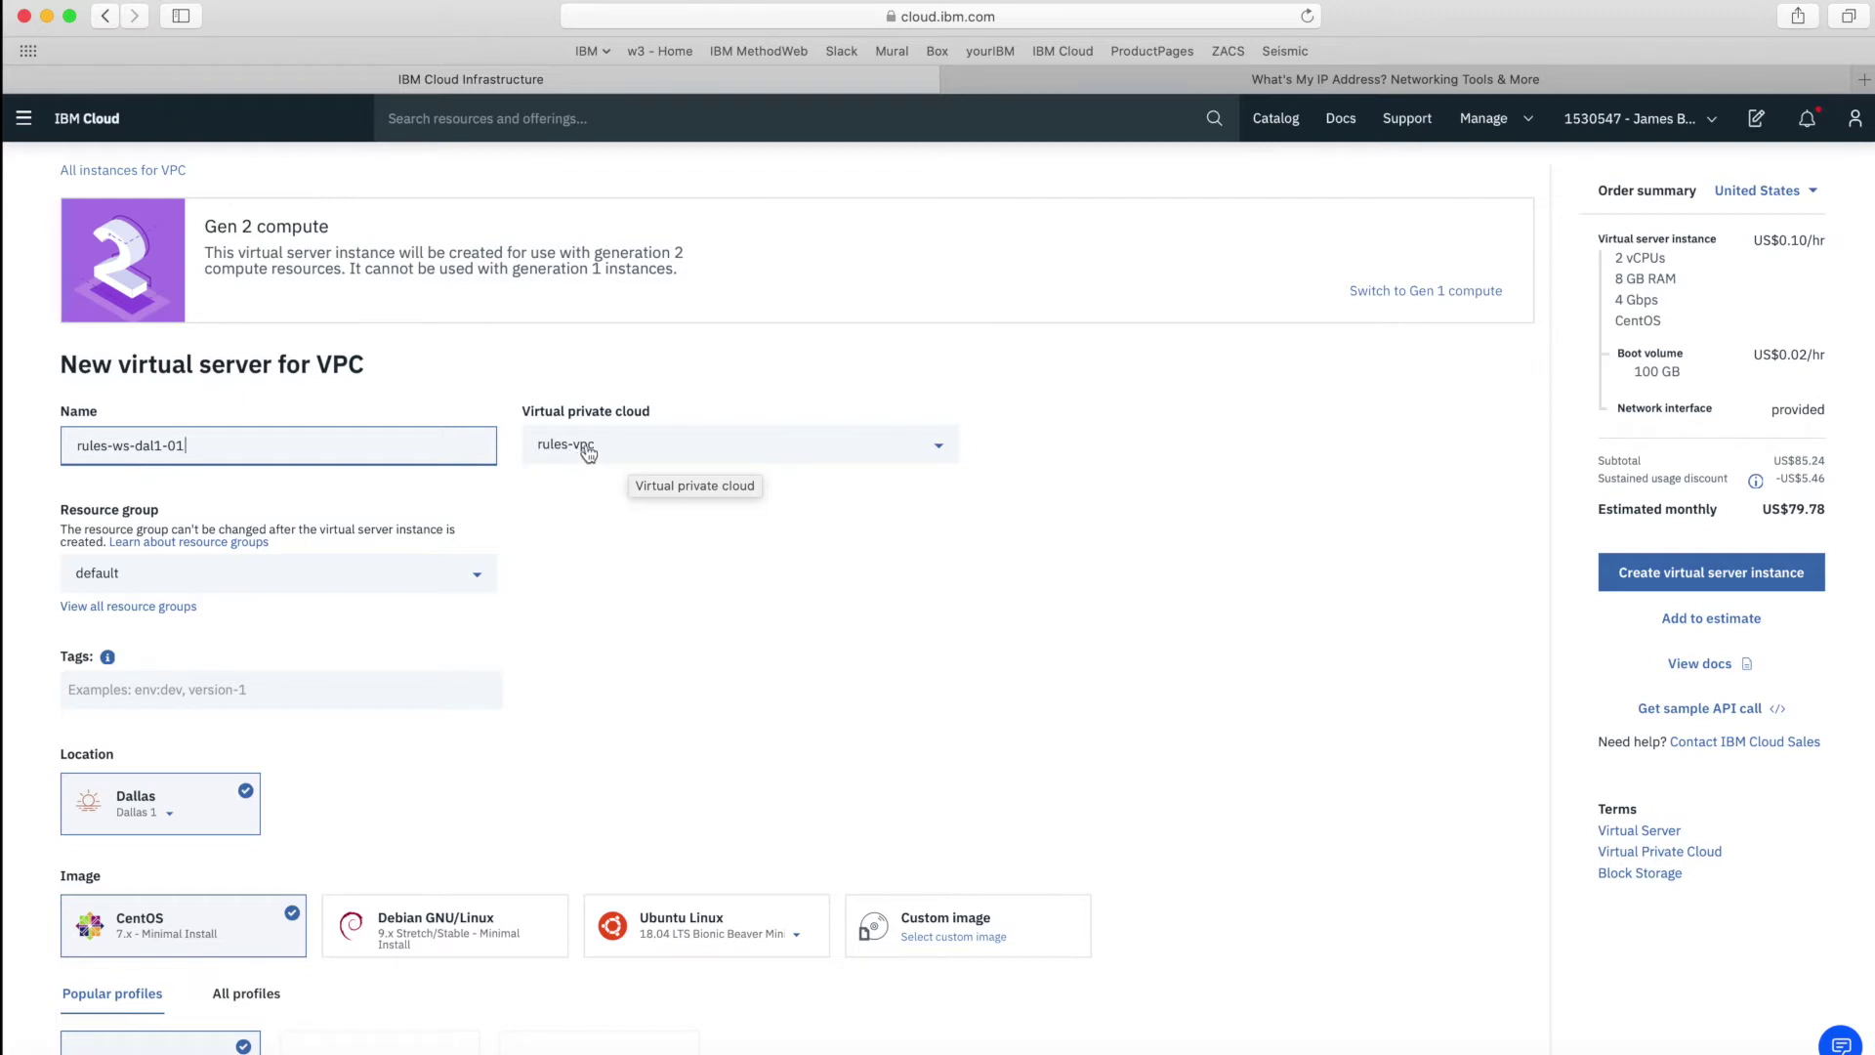
# Assign the instance to resource group VPC-RG and tag it with webserver, rules and the owner's first name.
pyautogui.click(328, 572)
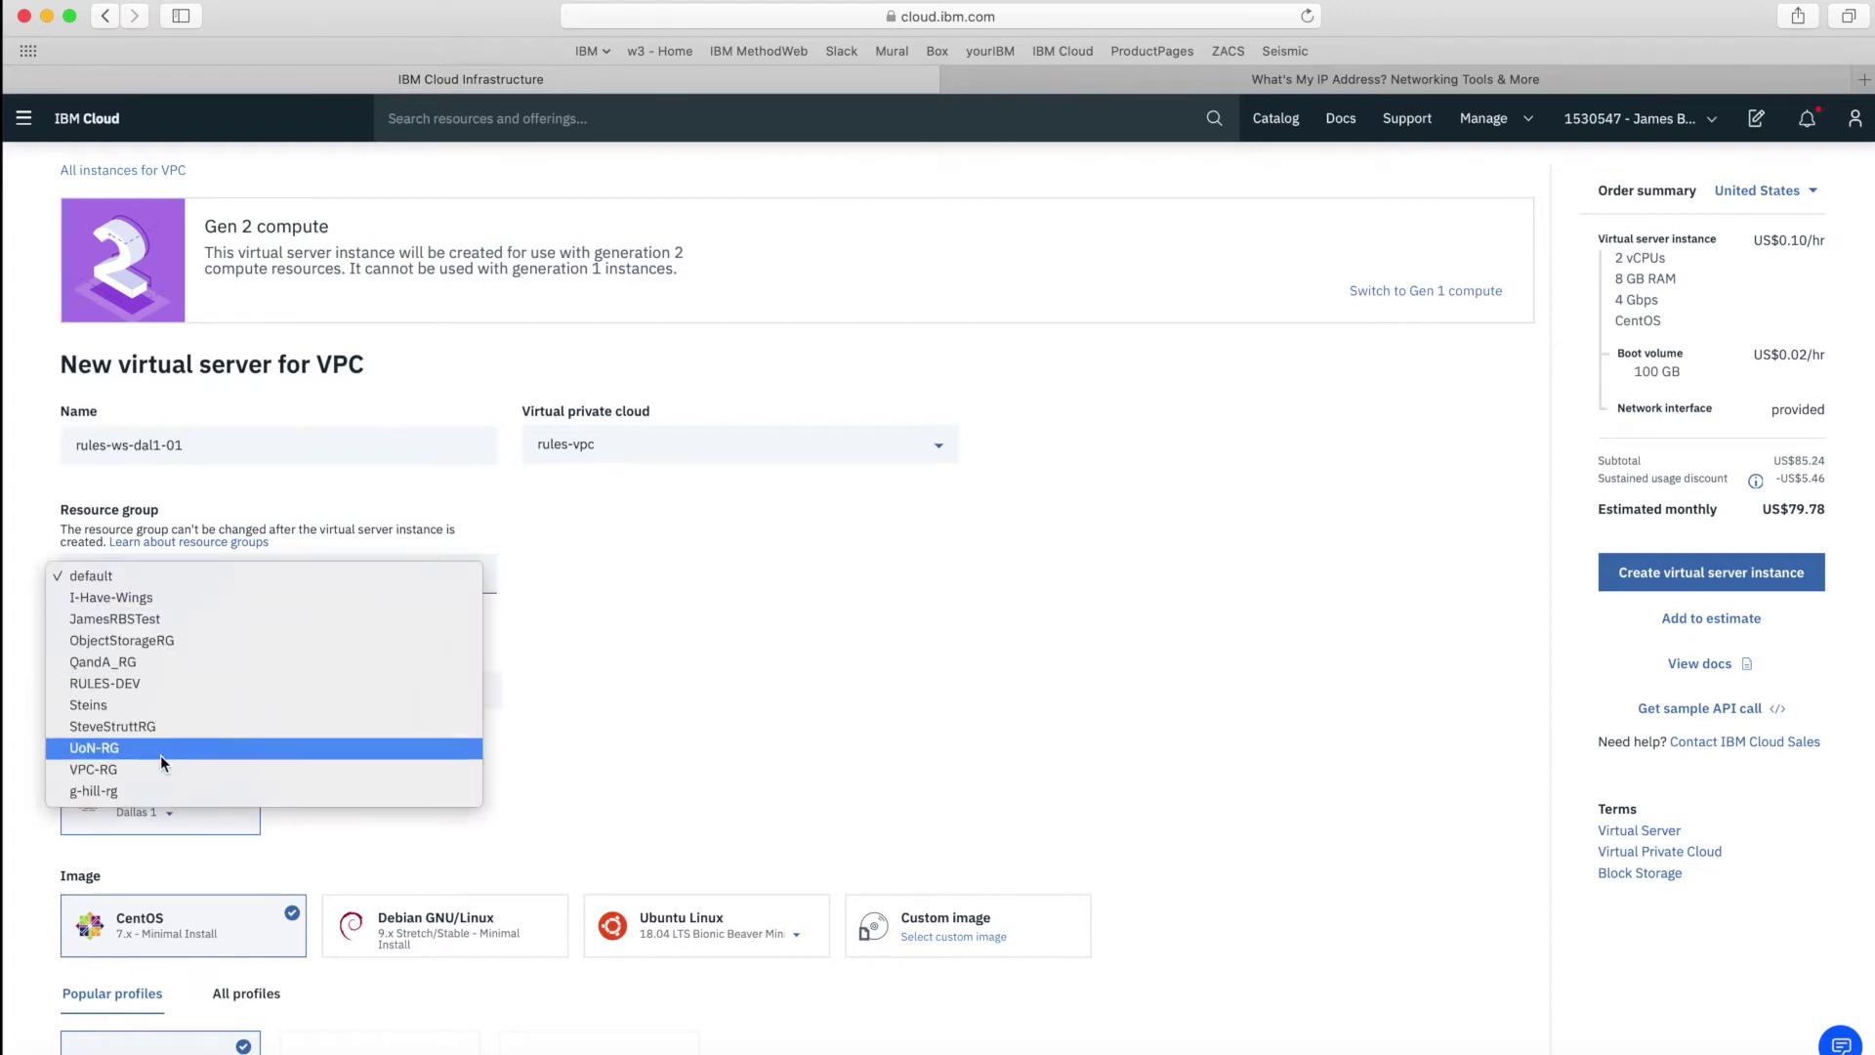
pyautogui.click(131, 769)
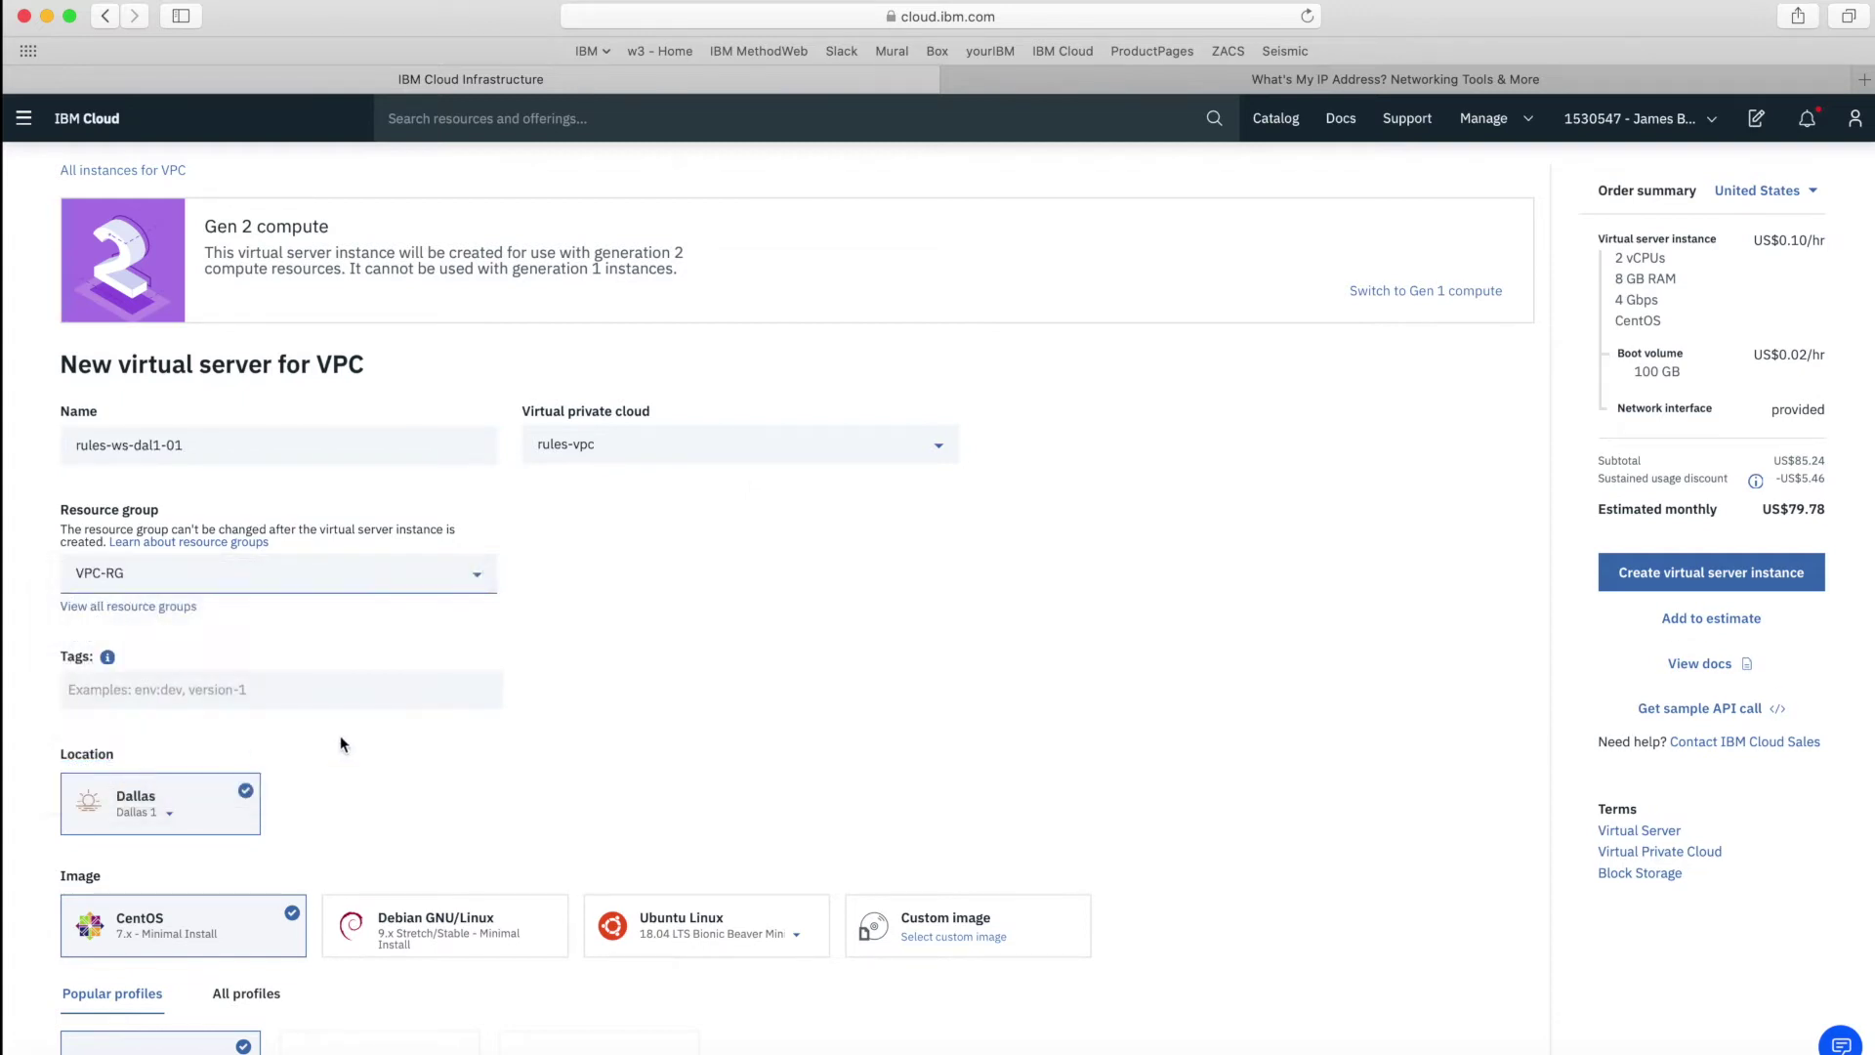
pyautogui.click(260, 689)
pyautogui.write('w')
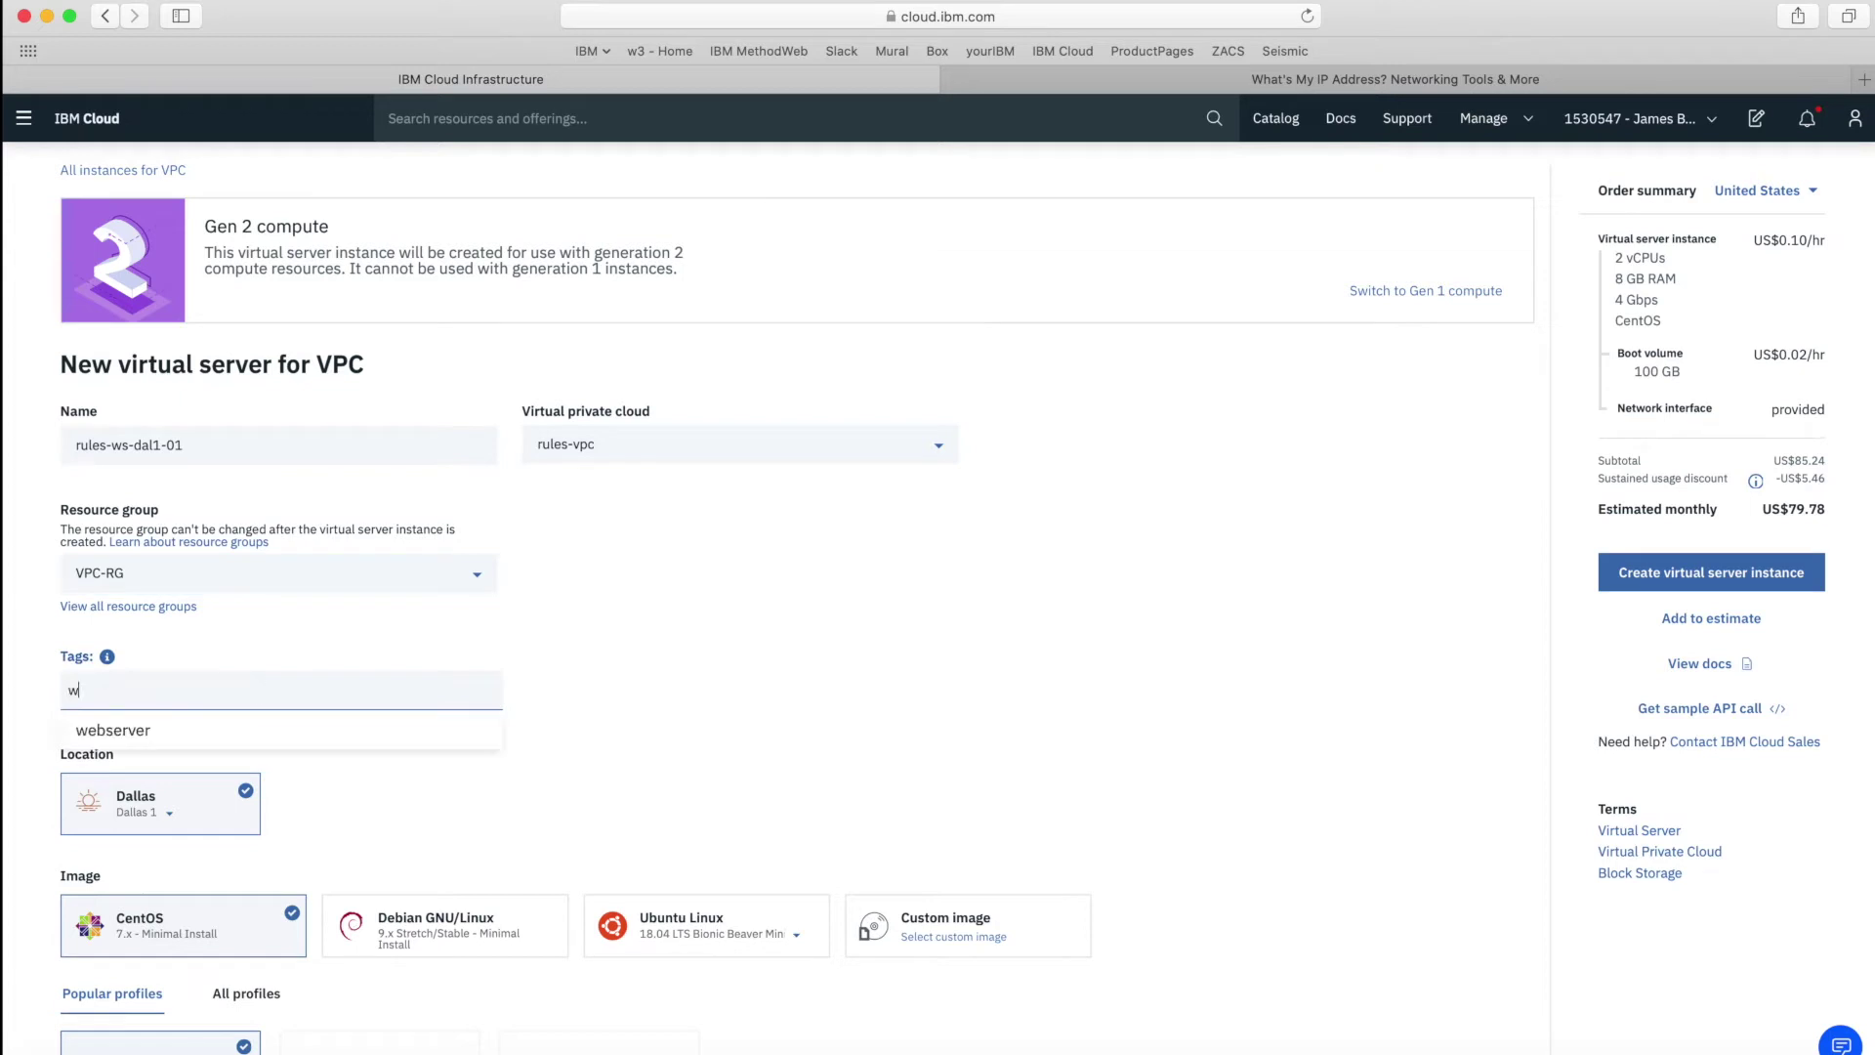
pyautogui.write('ebserver')
pyautogui.press('Return')
pyautogui.write('rule')
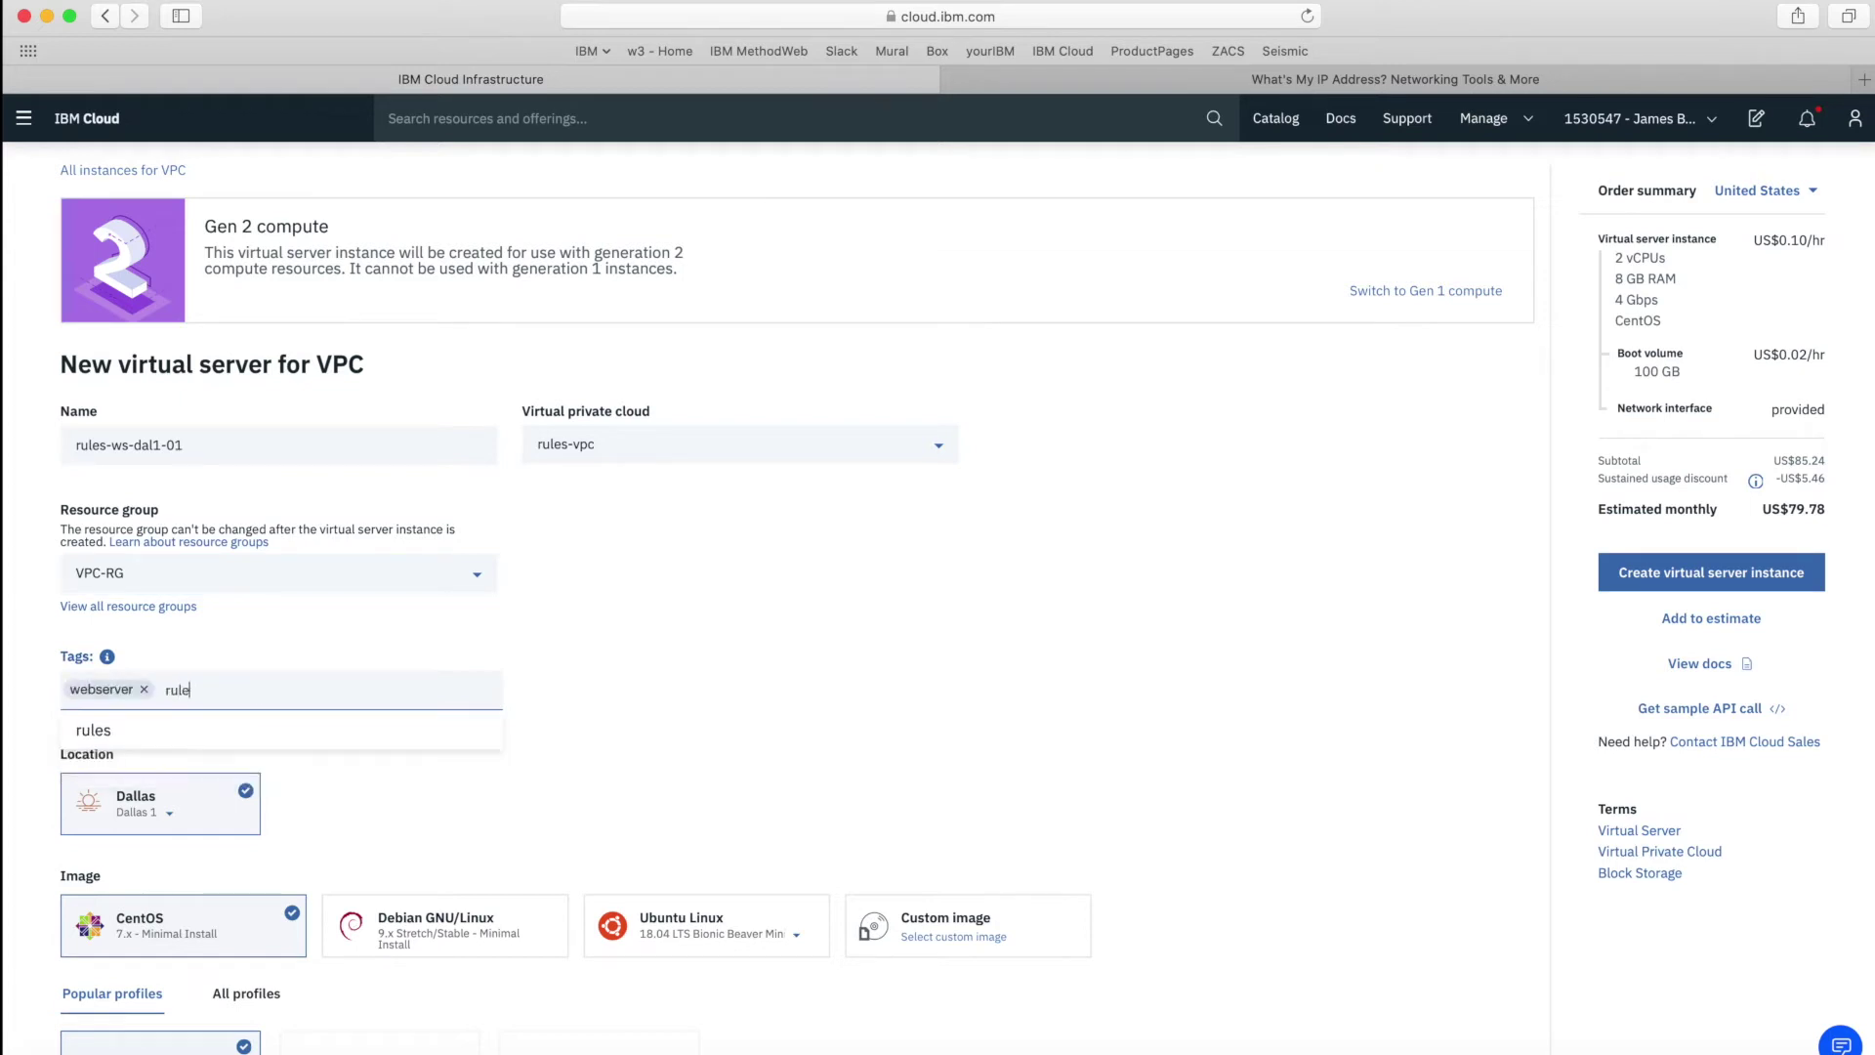
pyautogui.write('s')
pyautogui.press('Return')
pyautogui.write('jame')
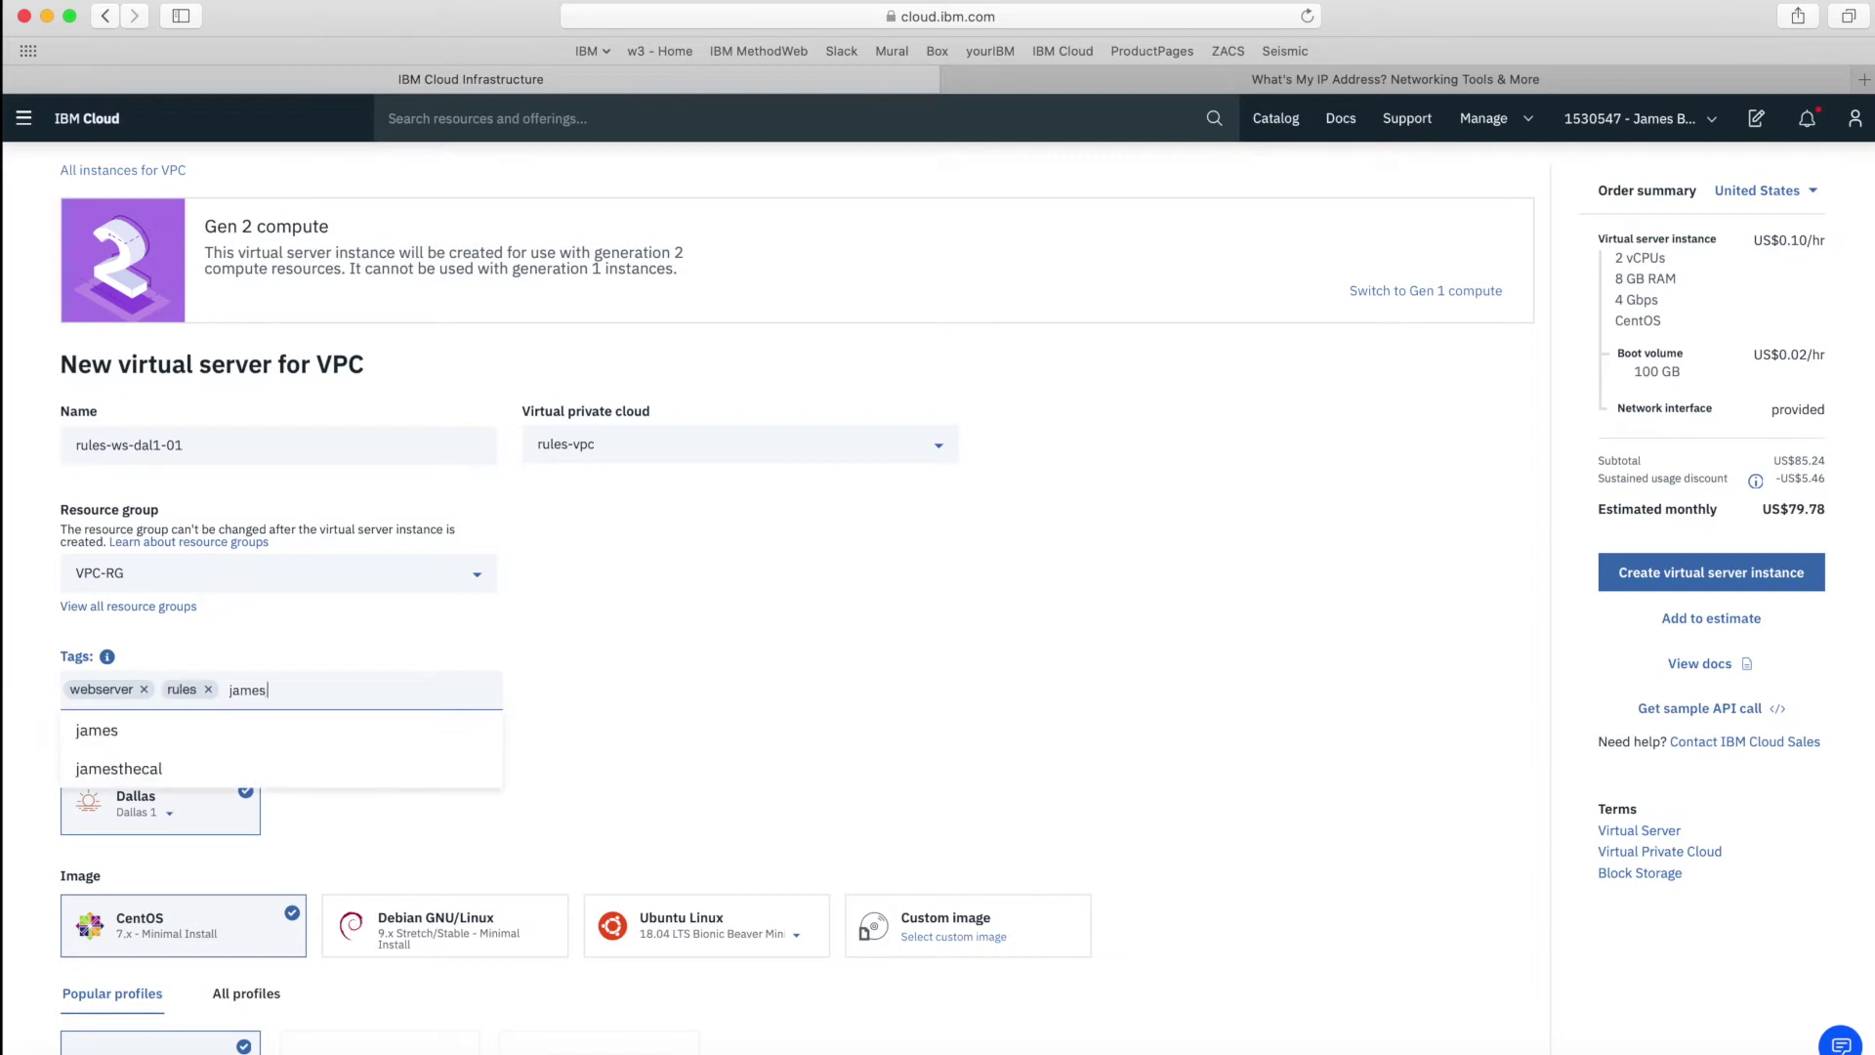
pyautogui.write('s')
pyautogui.press('Return')
# Review the available images and the balanced, compute and memory profiles, and return to the popular profiles.
pyautogui.scroll(-3, 527, 835)
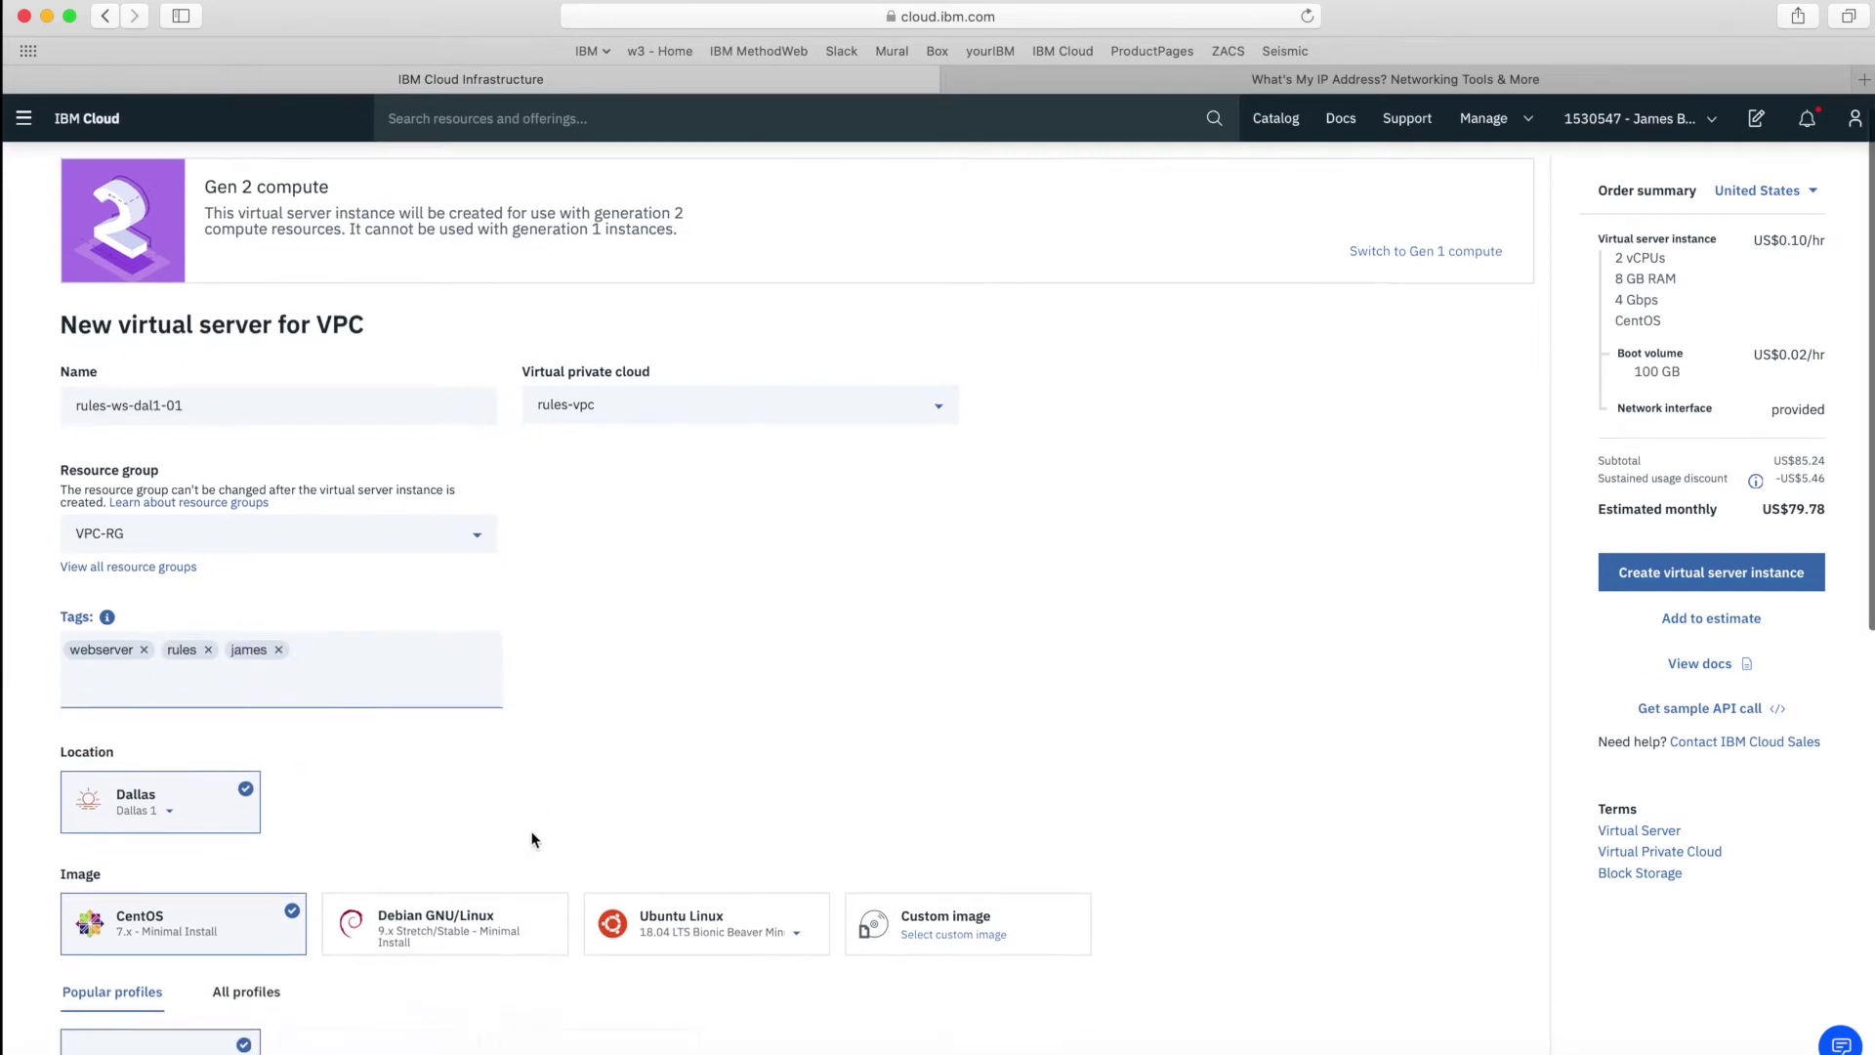
pyautogui.scroll(-5, 582, 699)
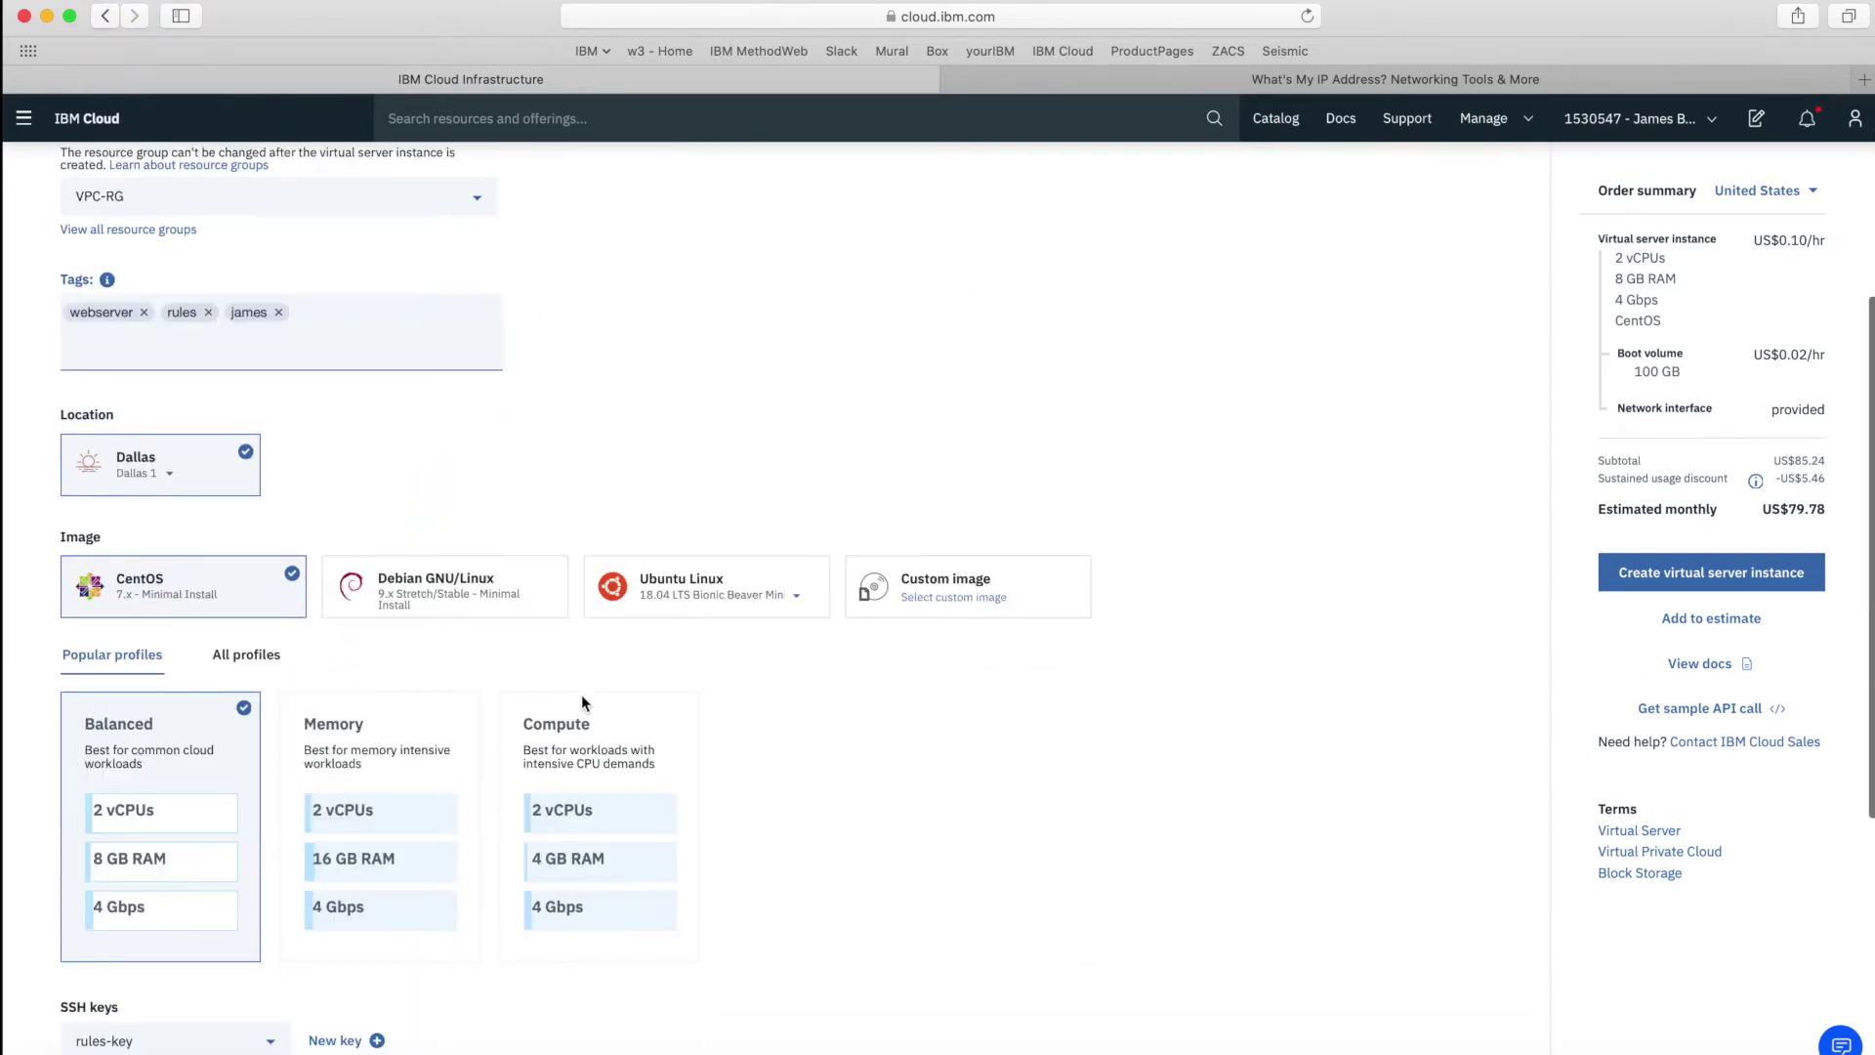
pyautogui.scroll(-2, 897, 762)
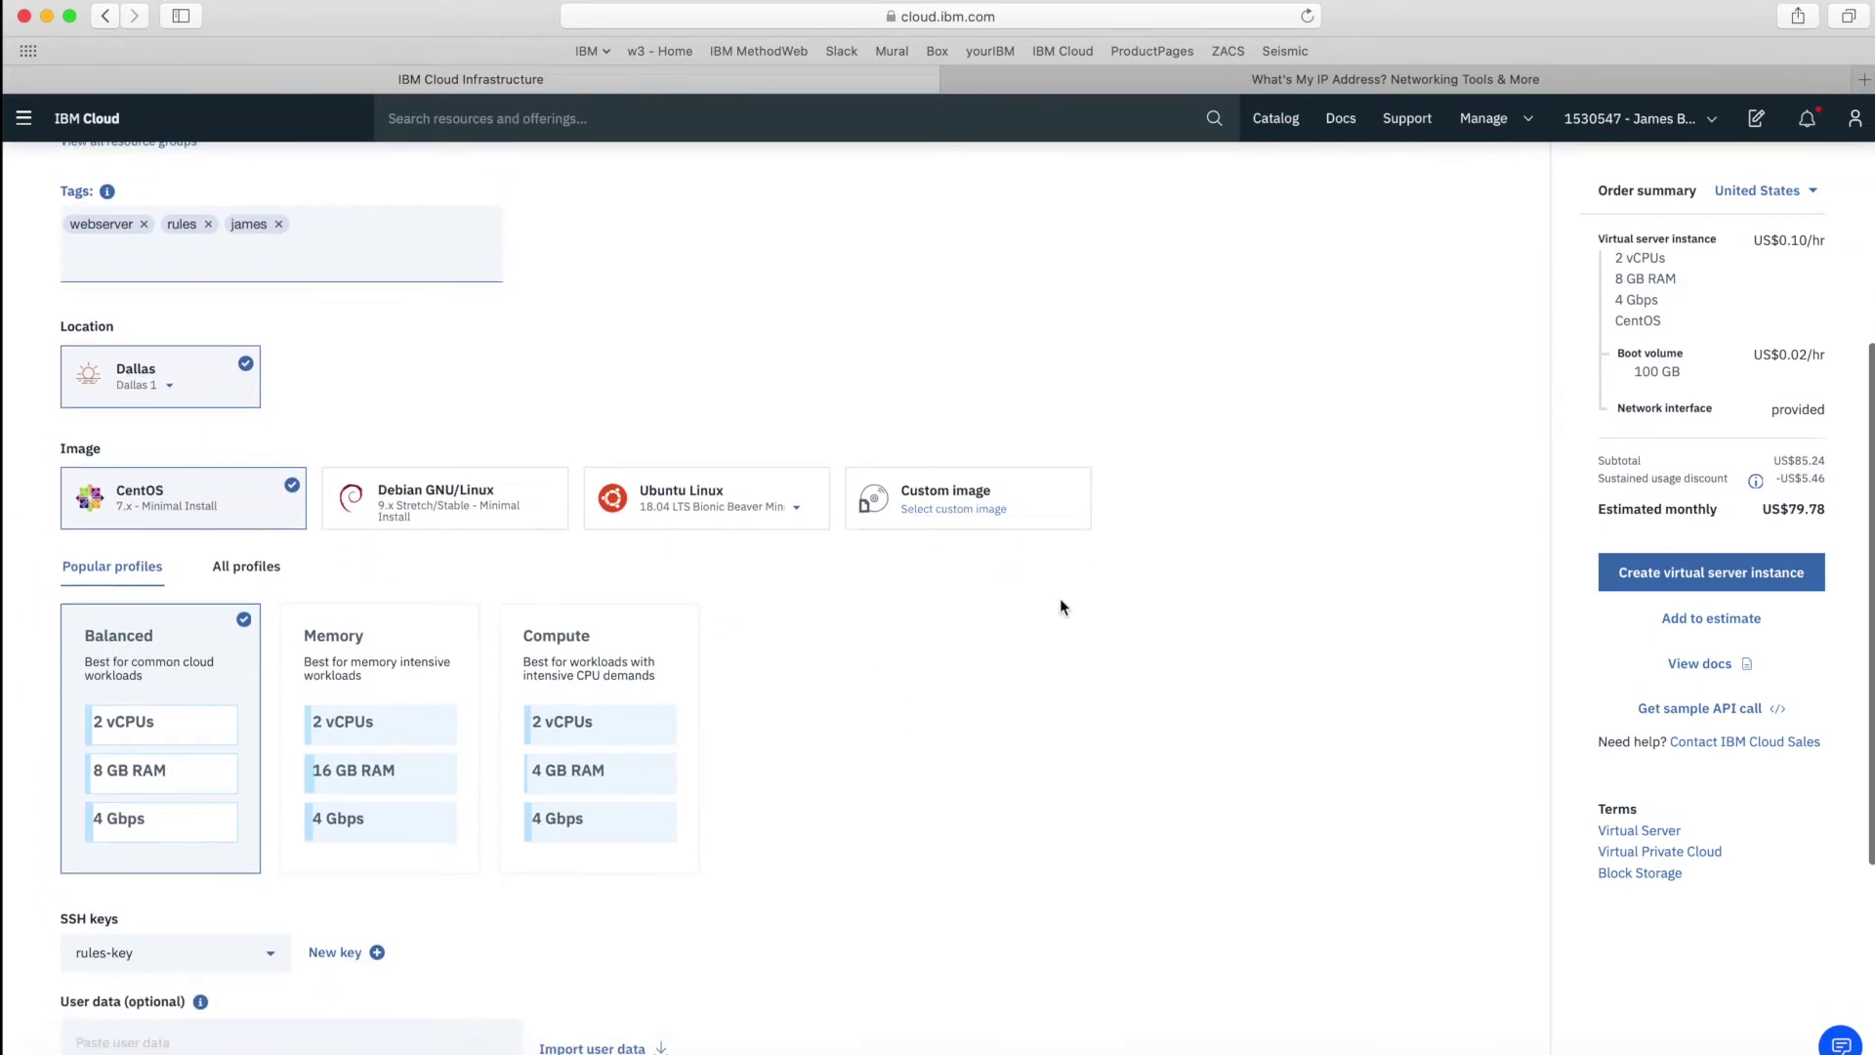
pyautogui.scroll(-1, 1171, 663)
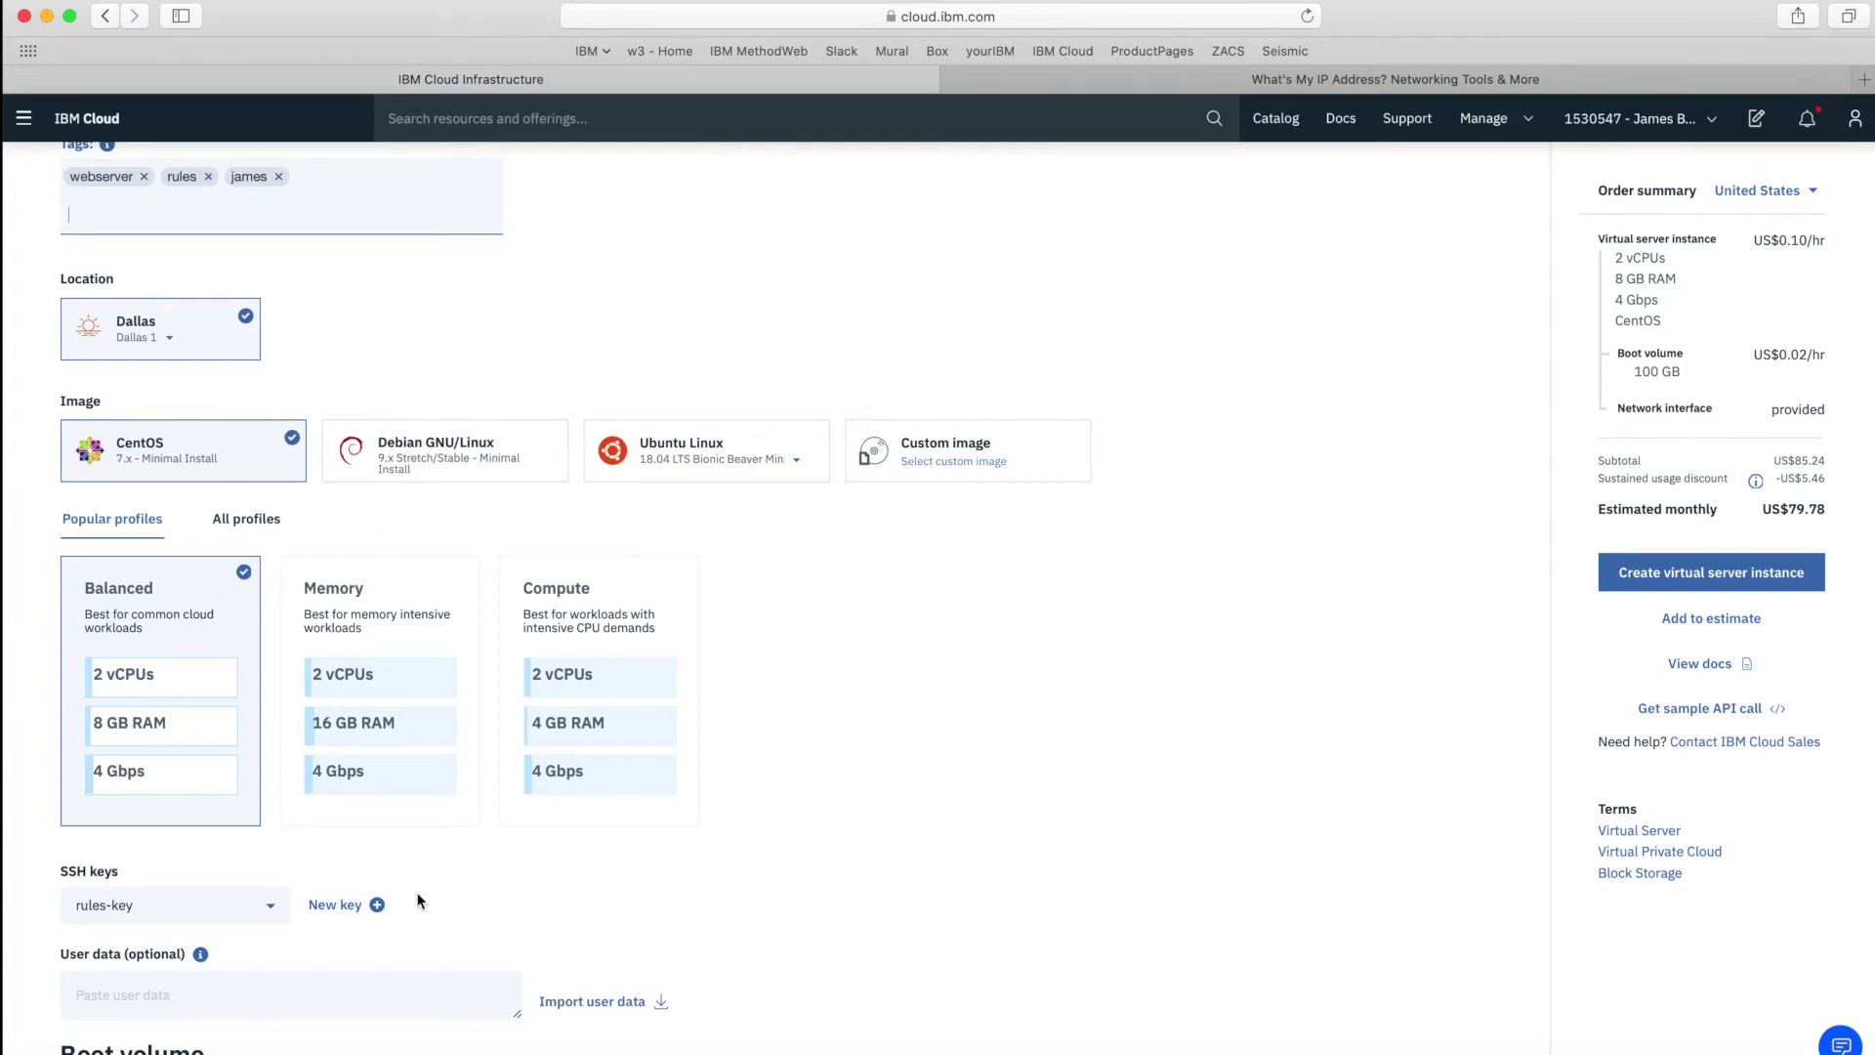
pyautogui.scroll(-3, 418, 900)
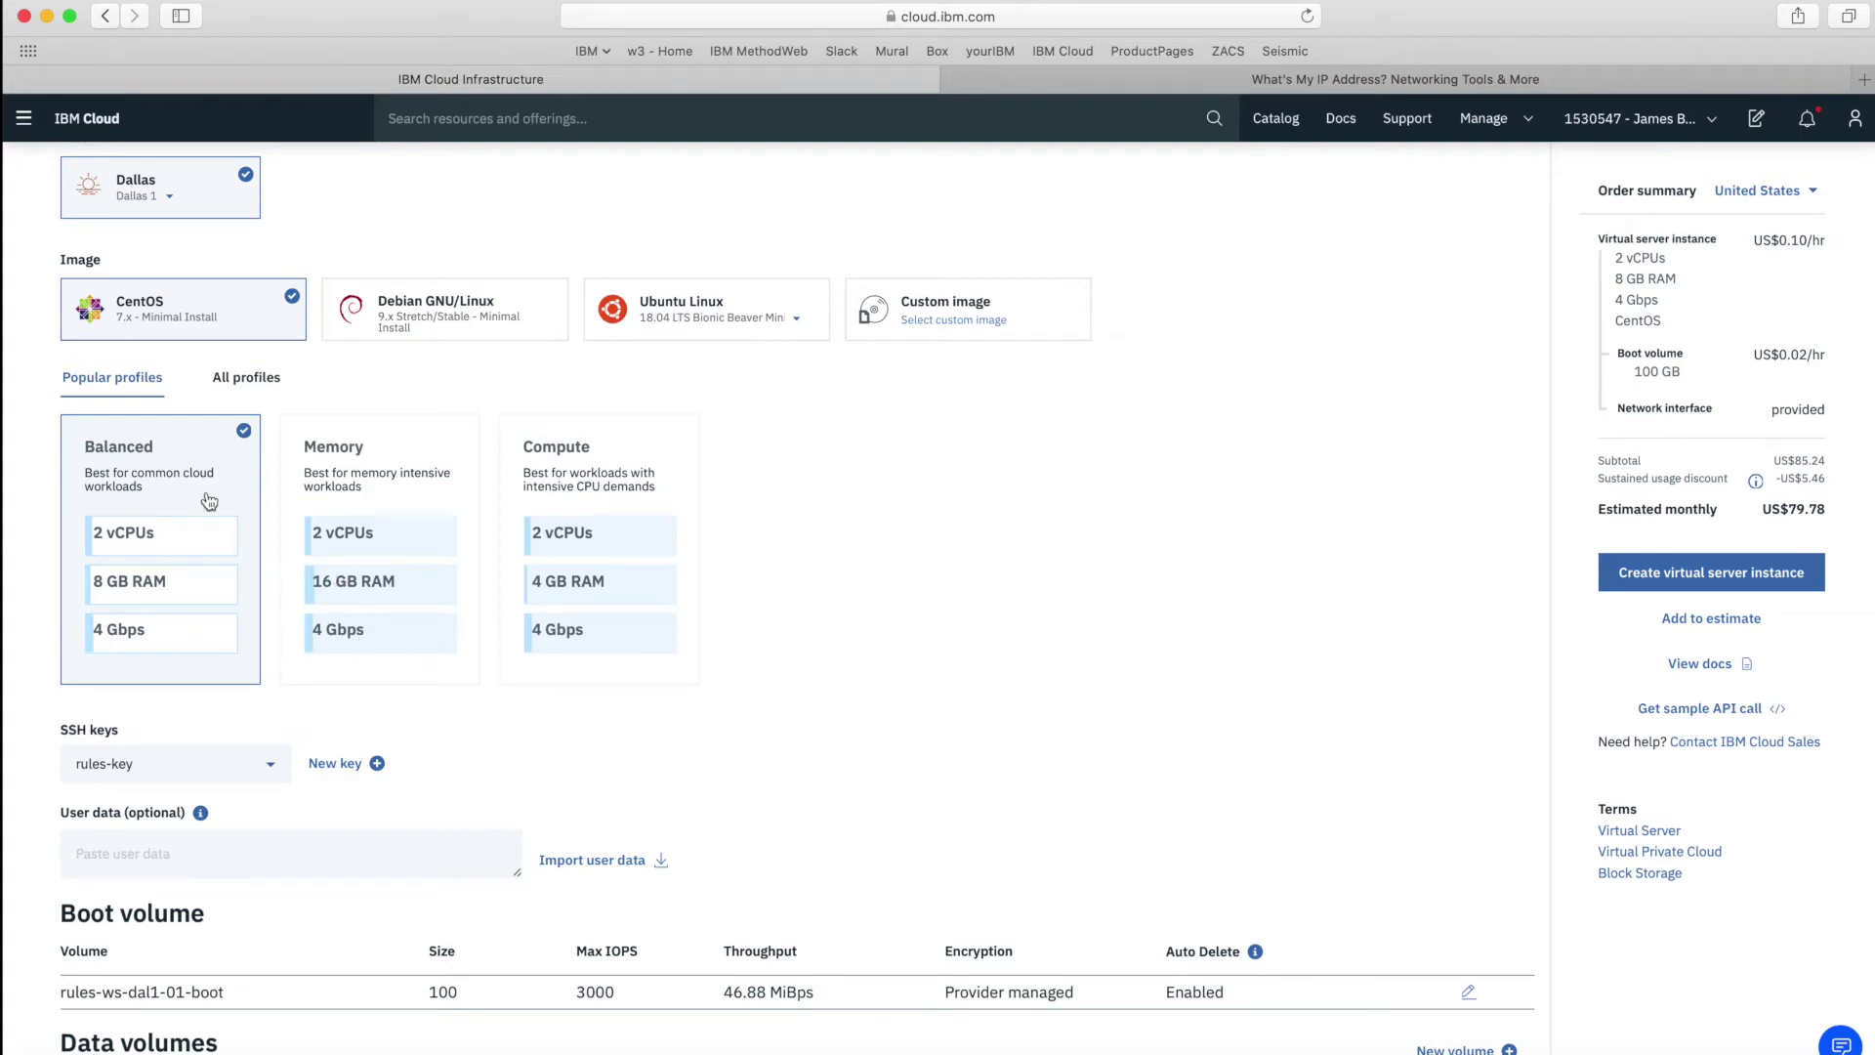
pyautogui.click(244, 381)
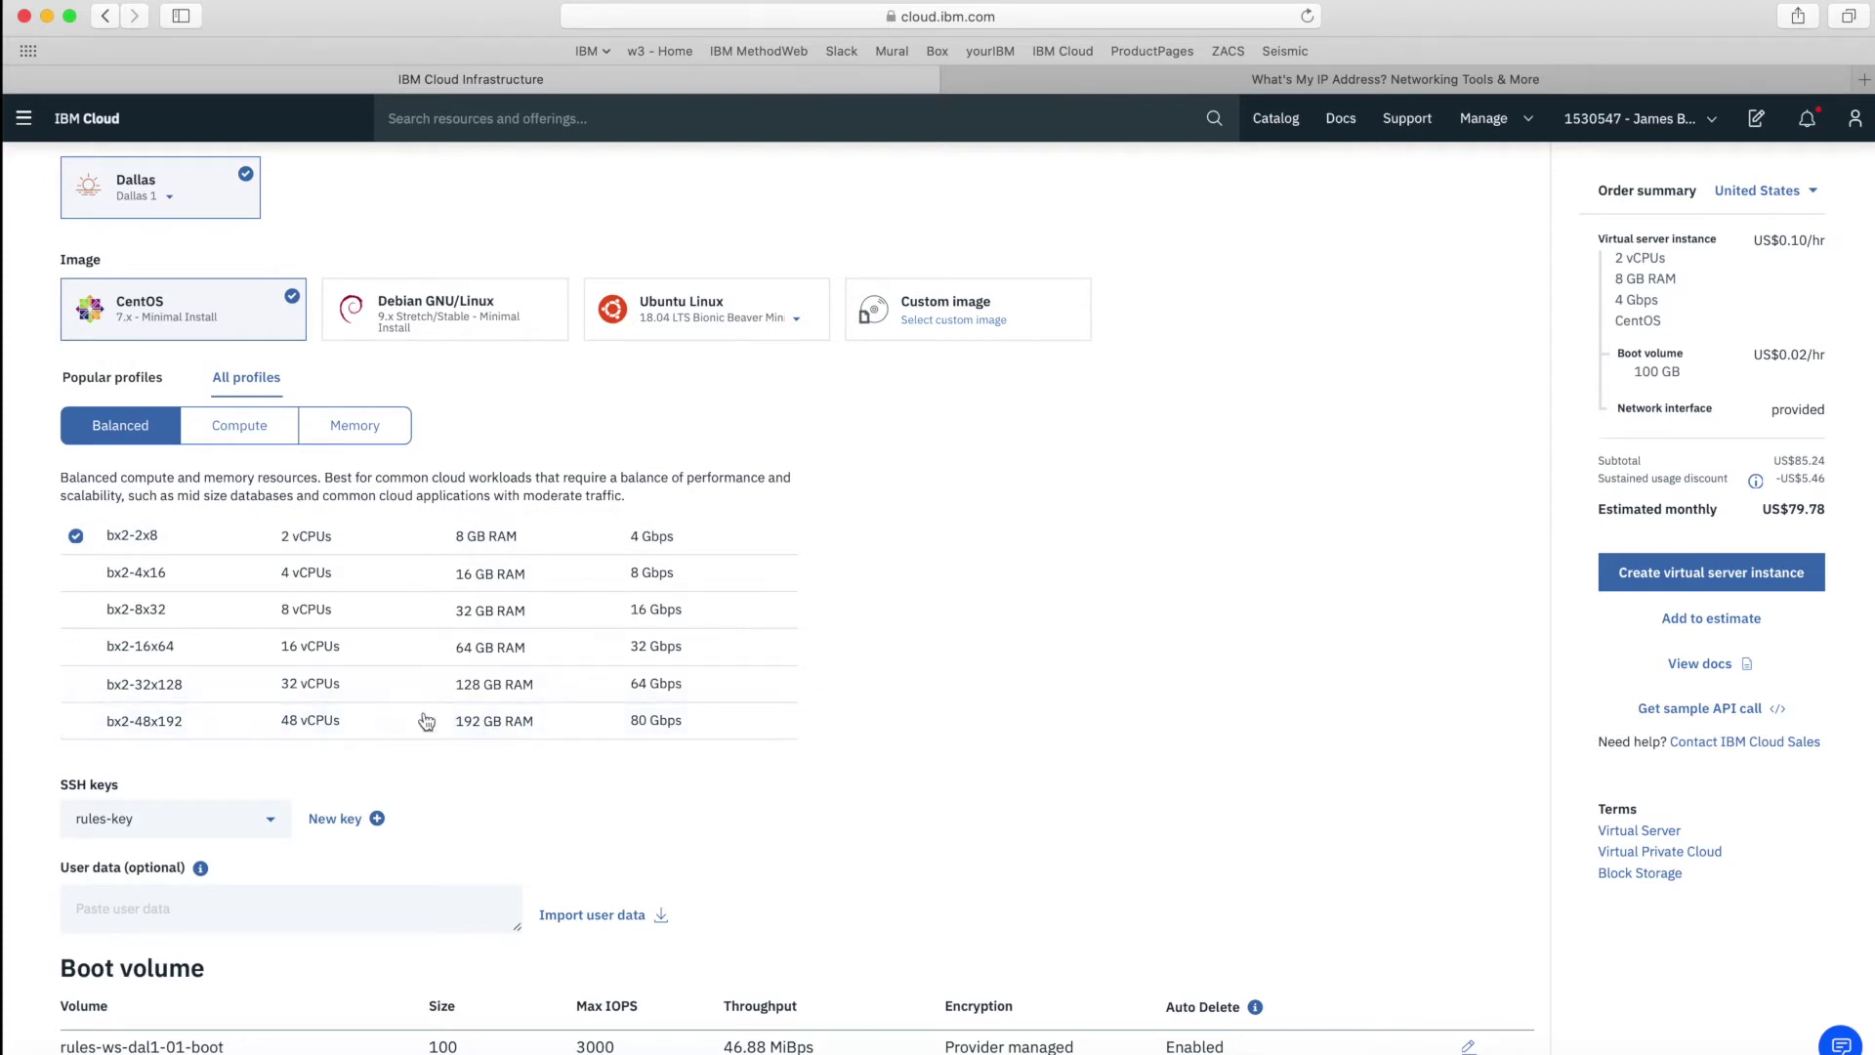
pyautogui.click(263, 444)
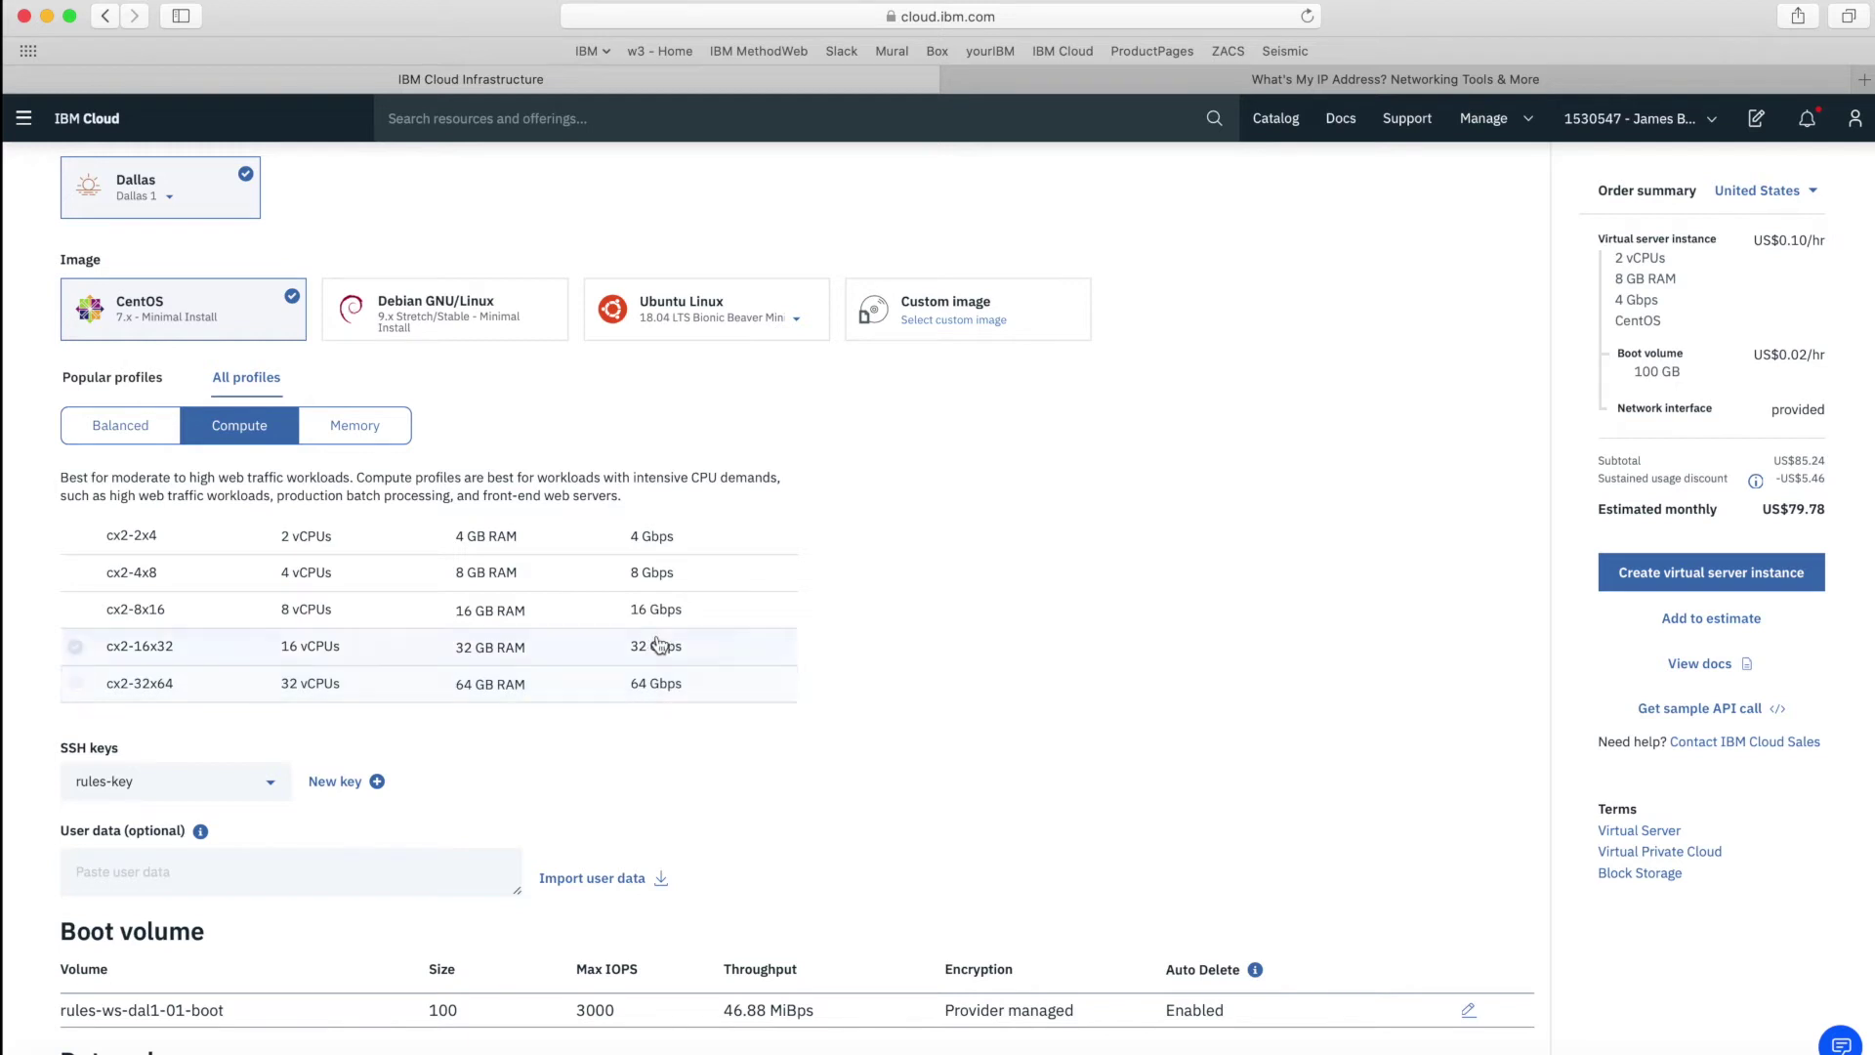
pyautogui.click(382, 438)
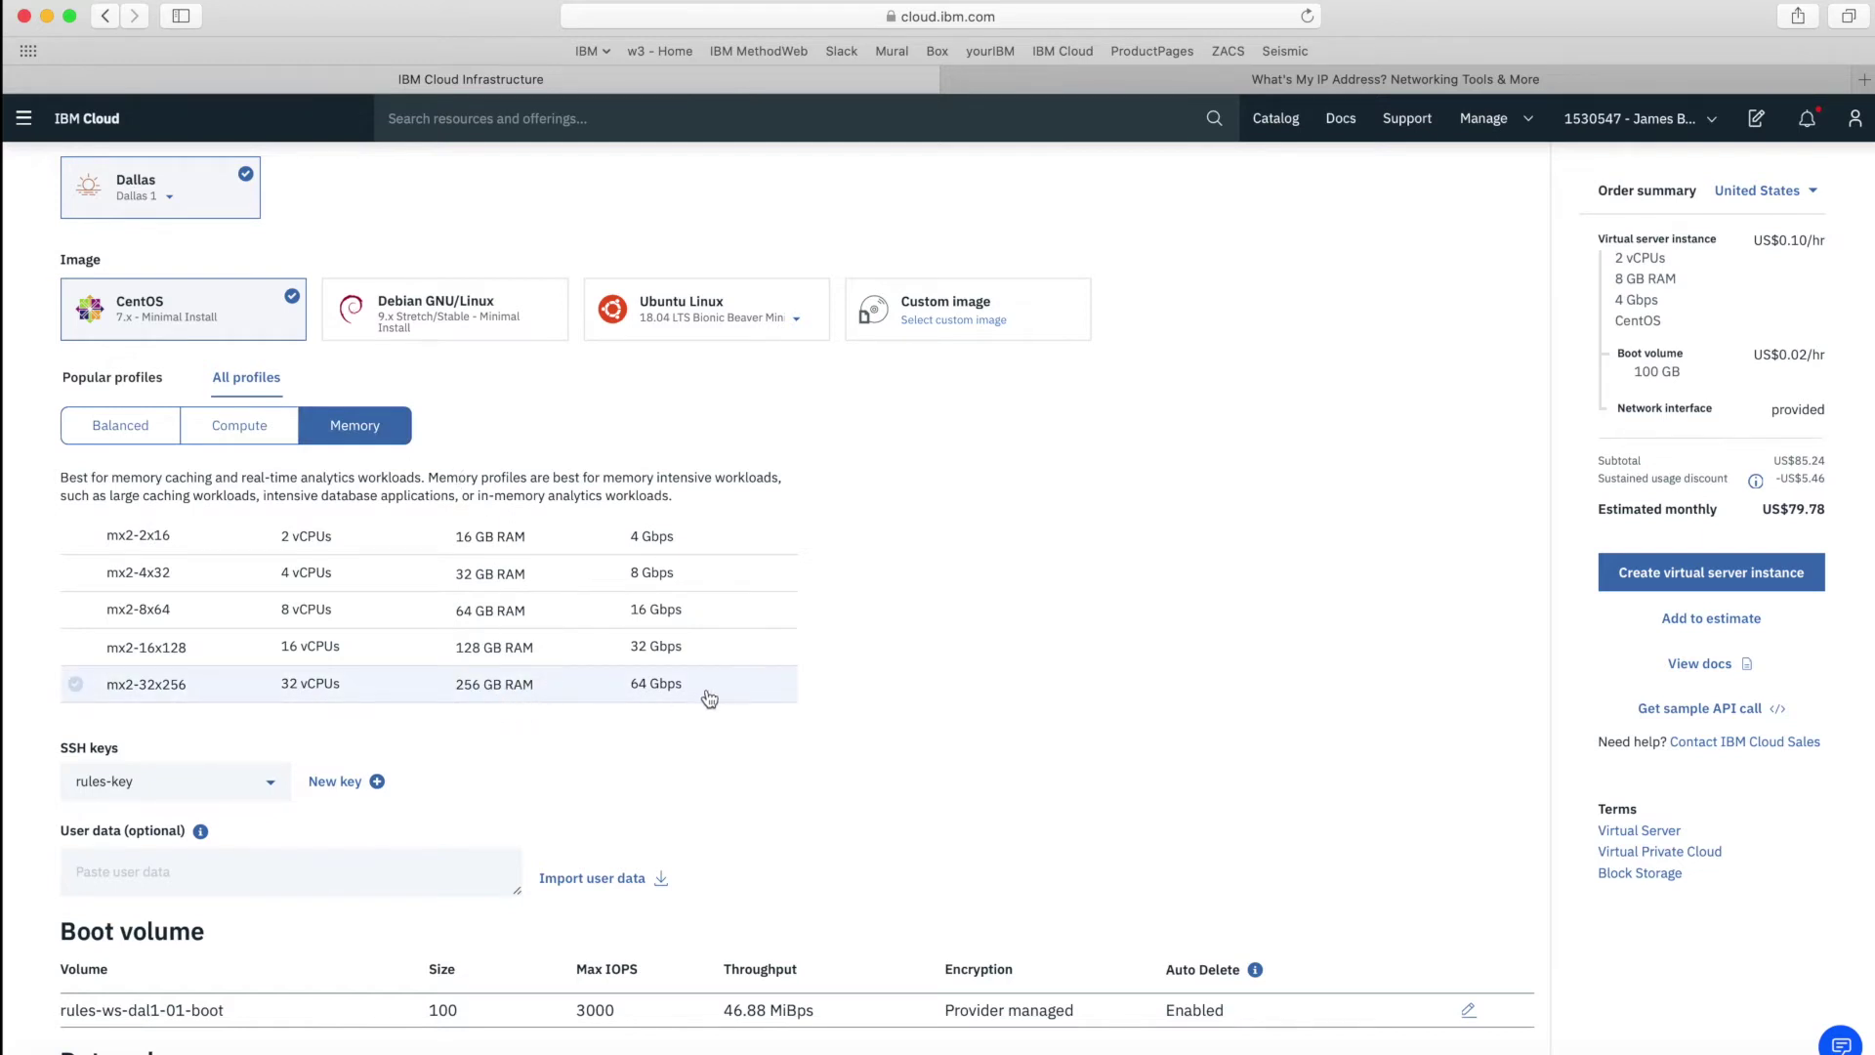
pyautogui.click(107, 379)
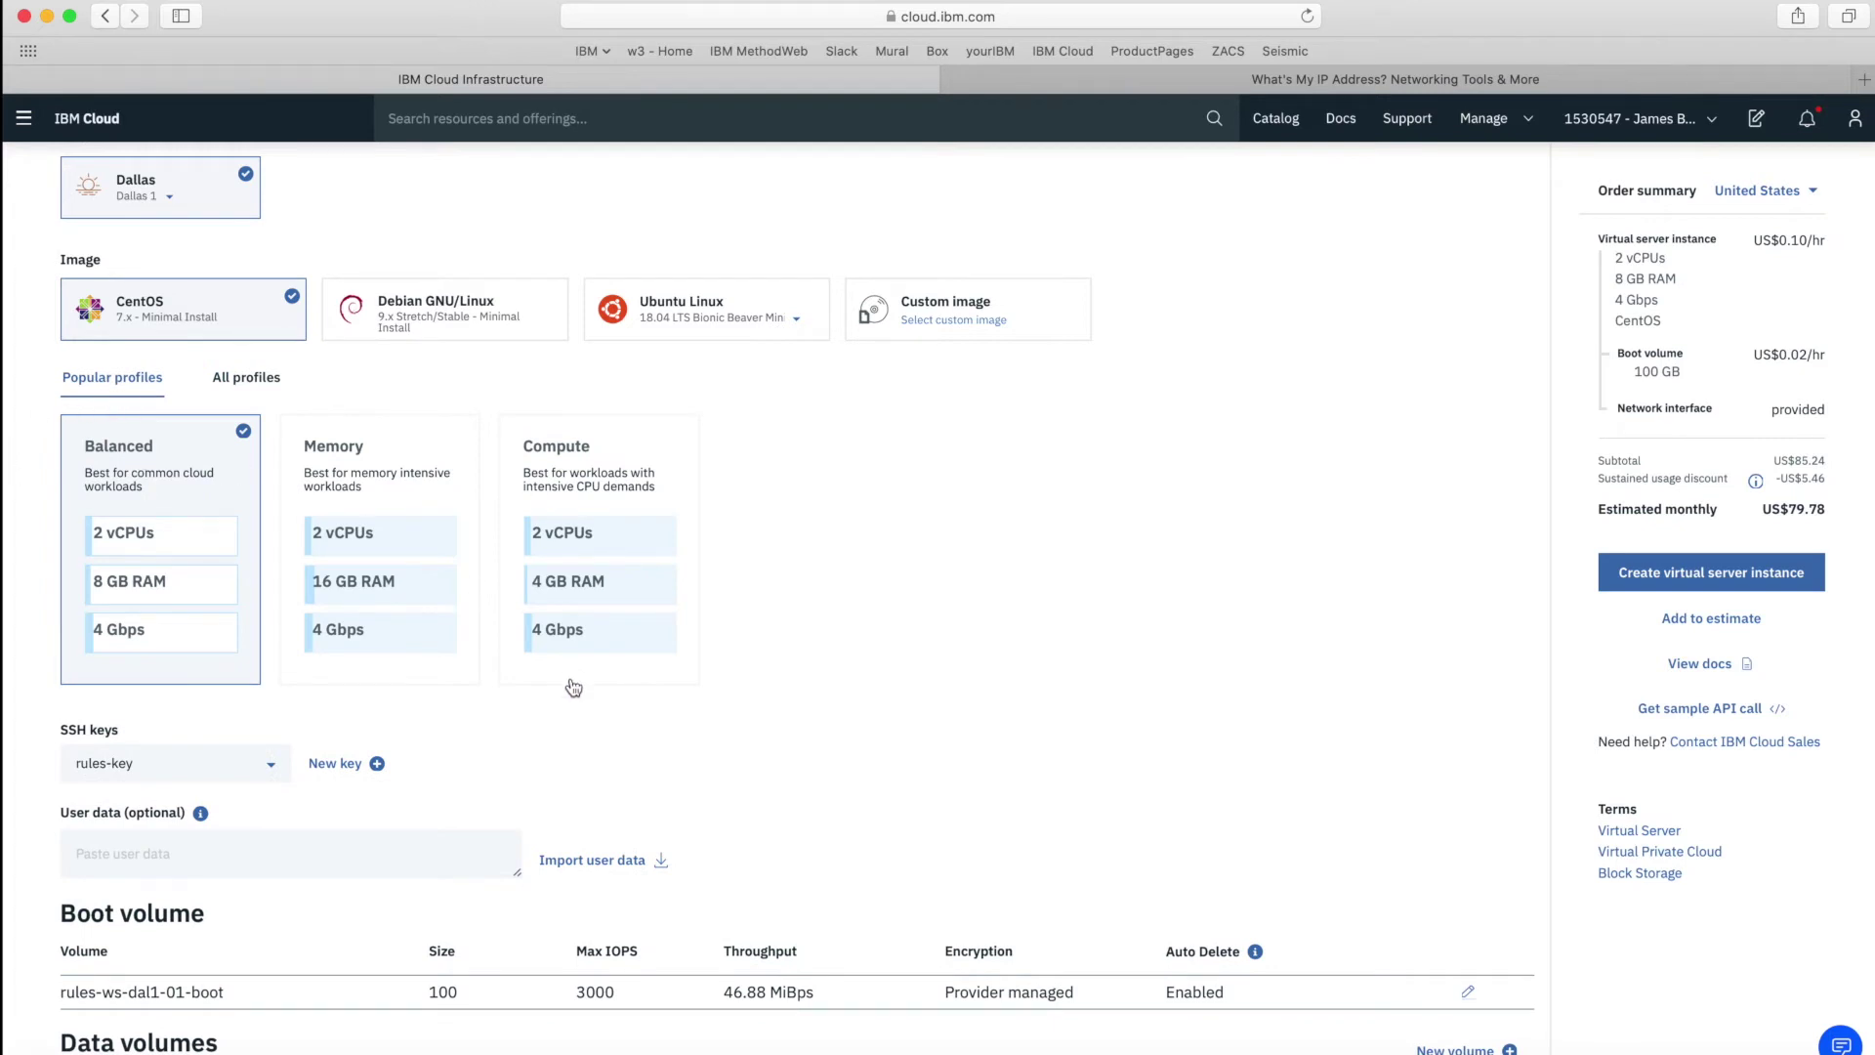
# Select rules-key as the SSH key for the instance.
pyautogui.scroll(-2, 569, 686)
pyautogui.click(267, 591)
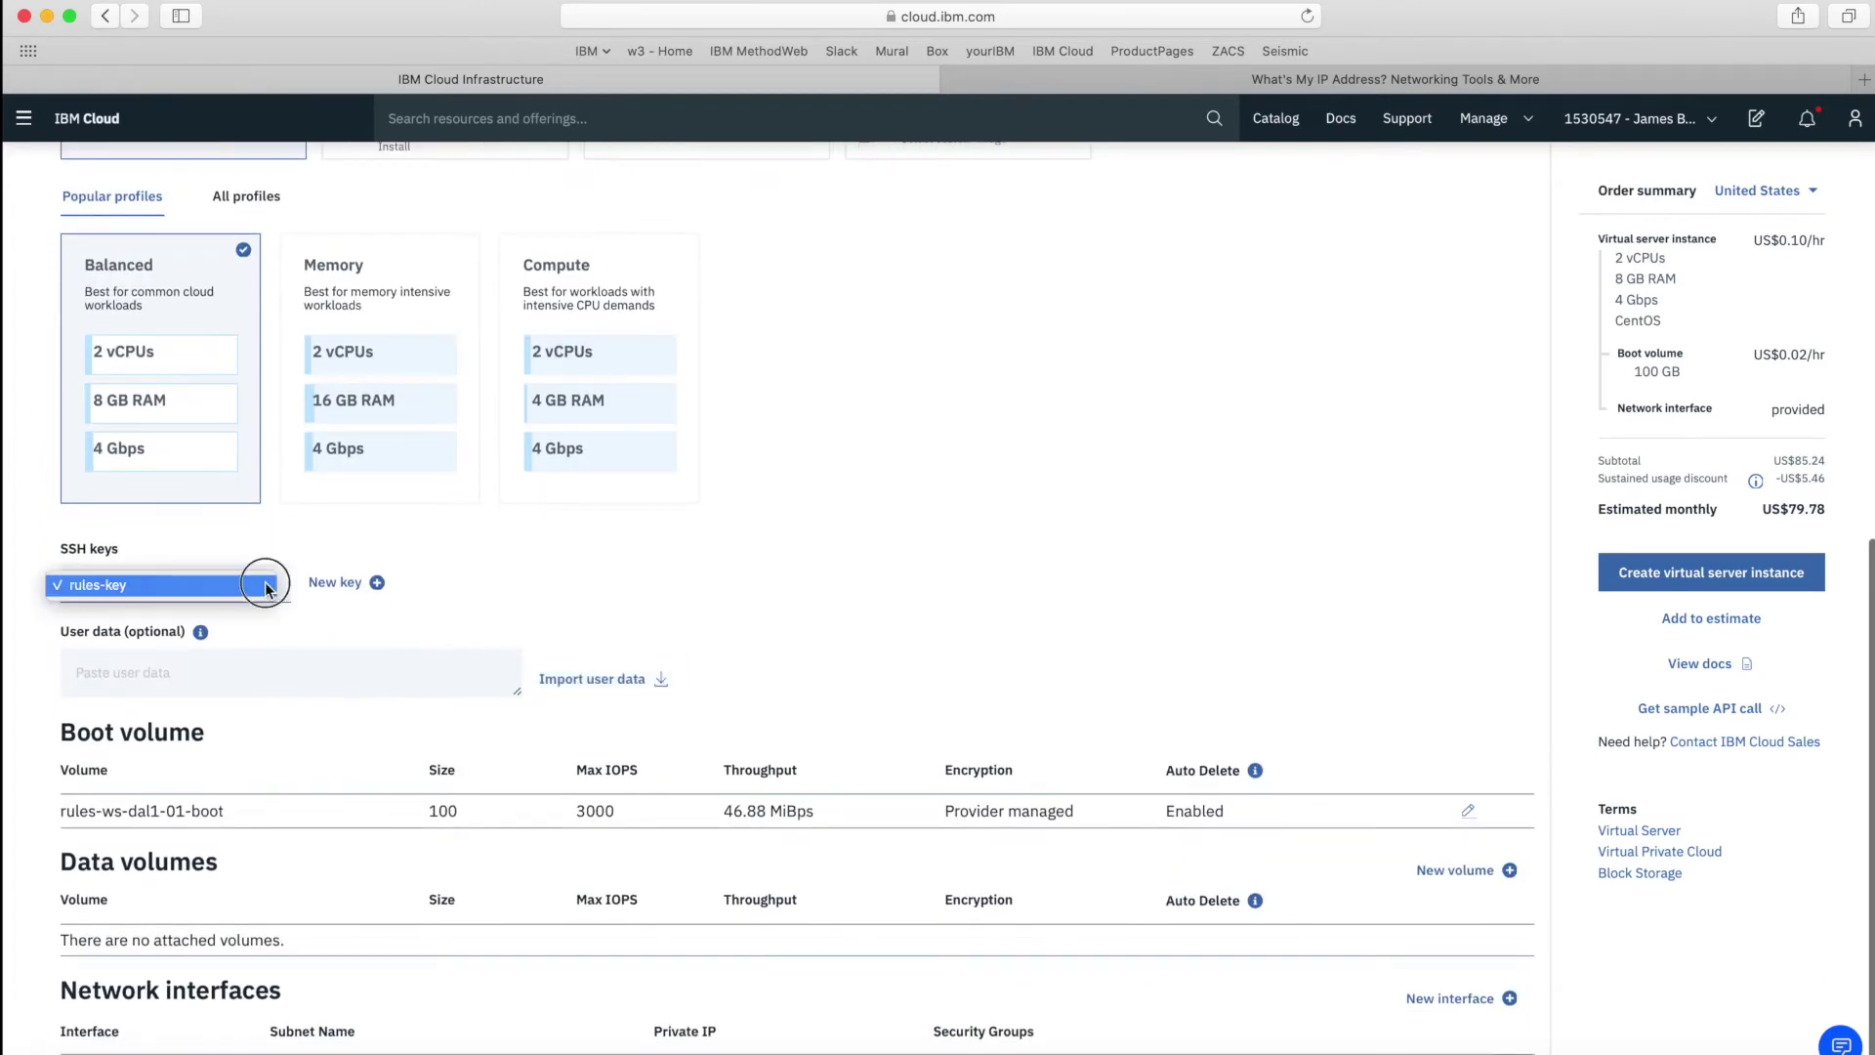
pyautogui.click(156, 589)
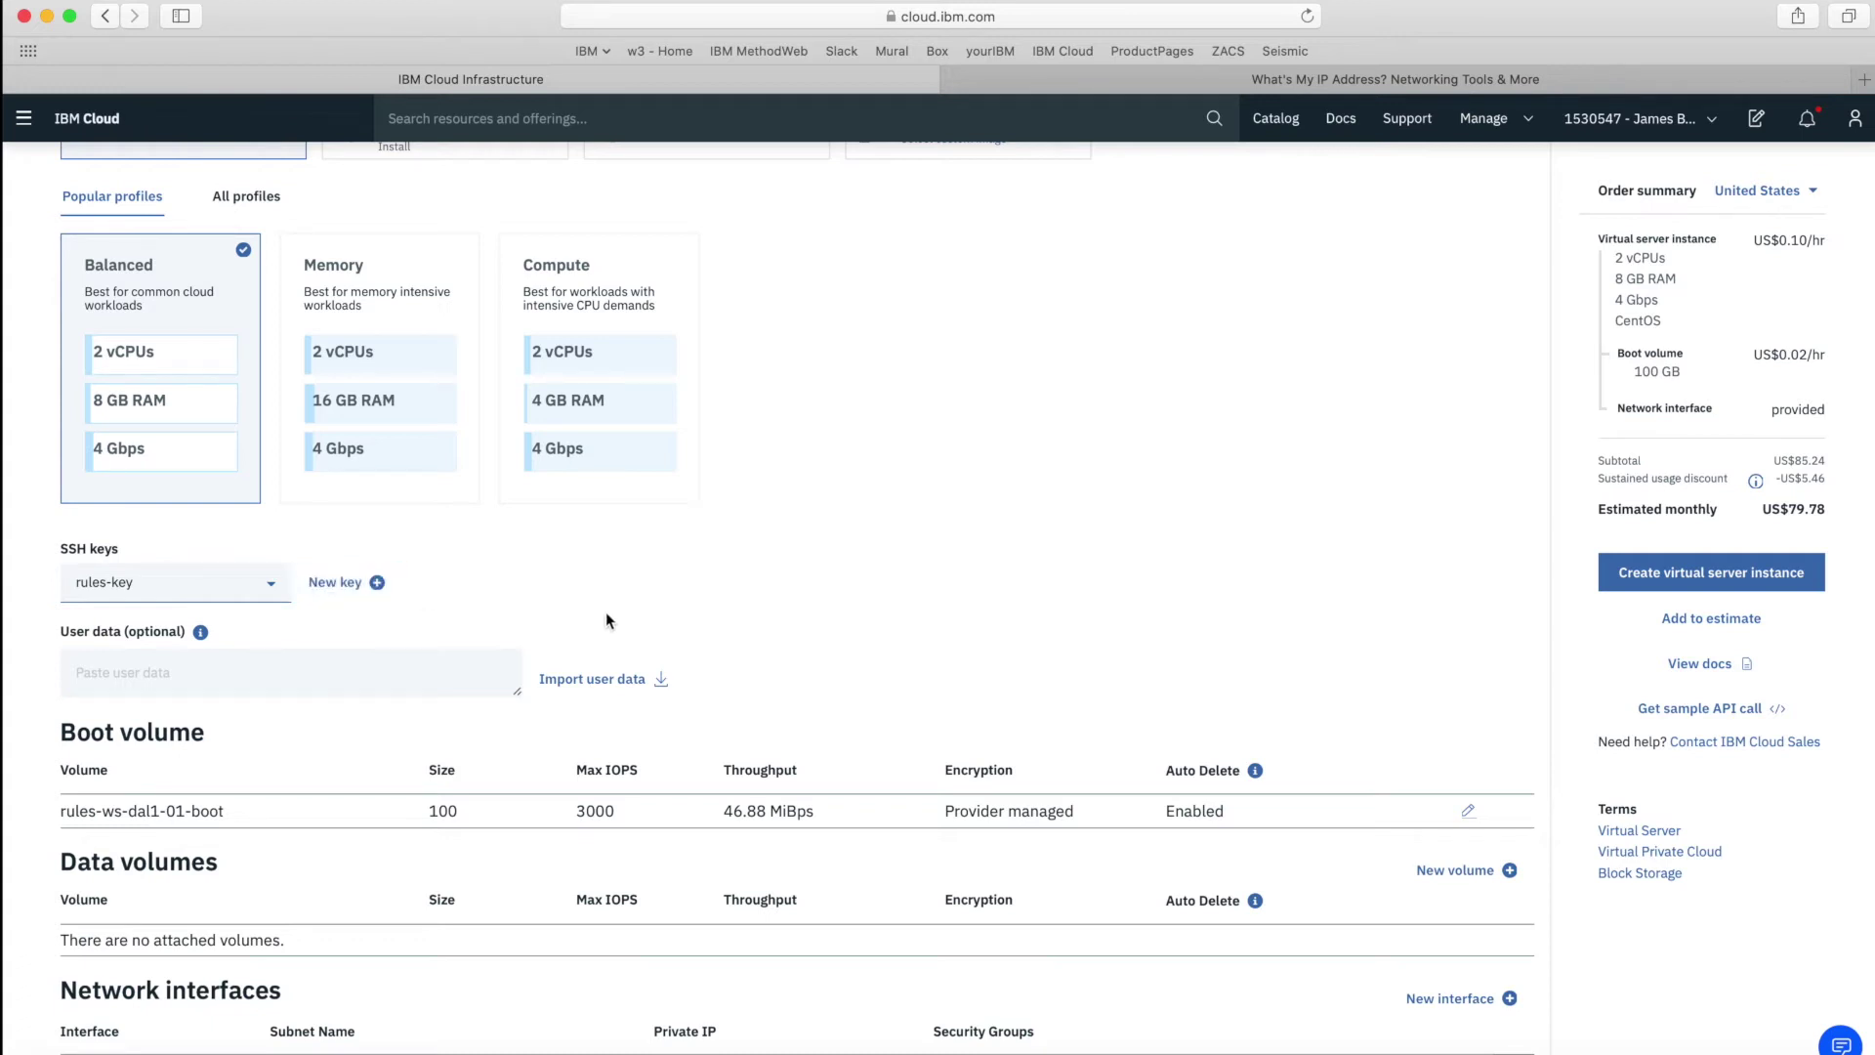
# Enlarge the user data box and import the script runcommand.sh into it.
pyautogui.scroll(-1, 771, 625)
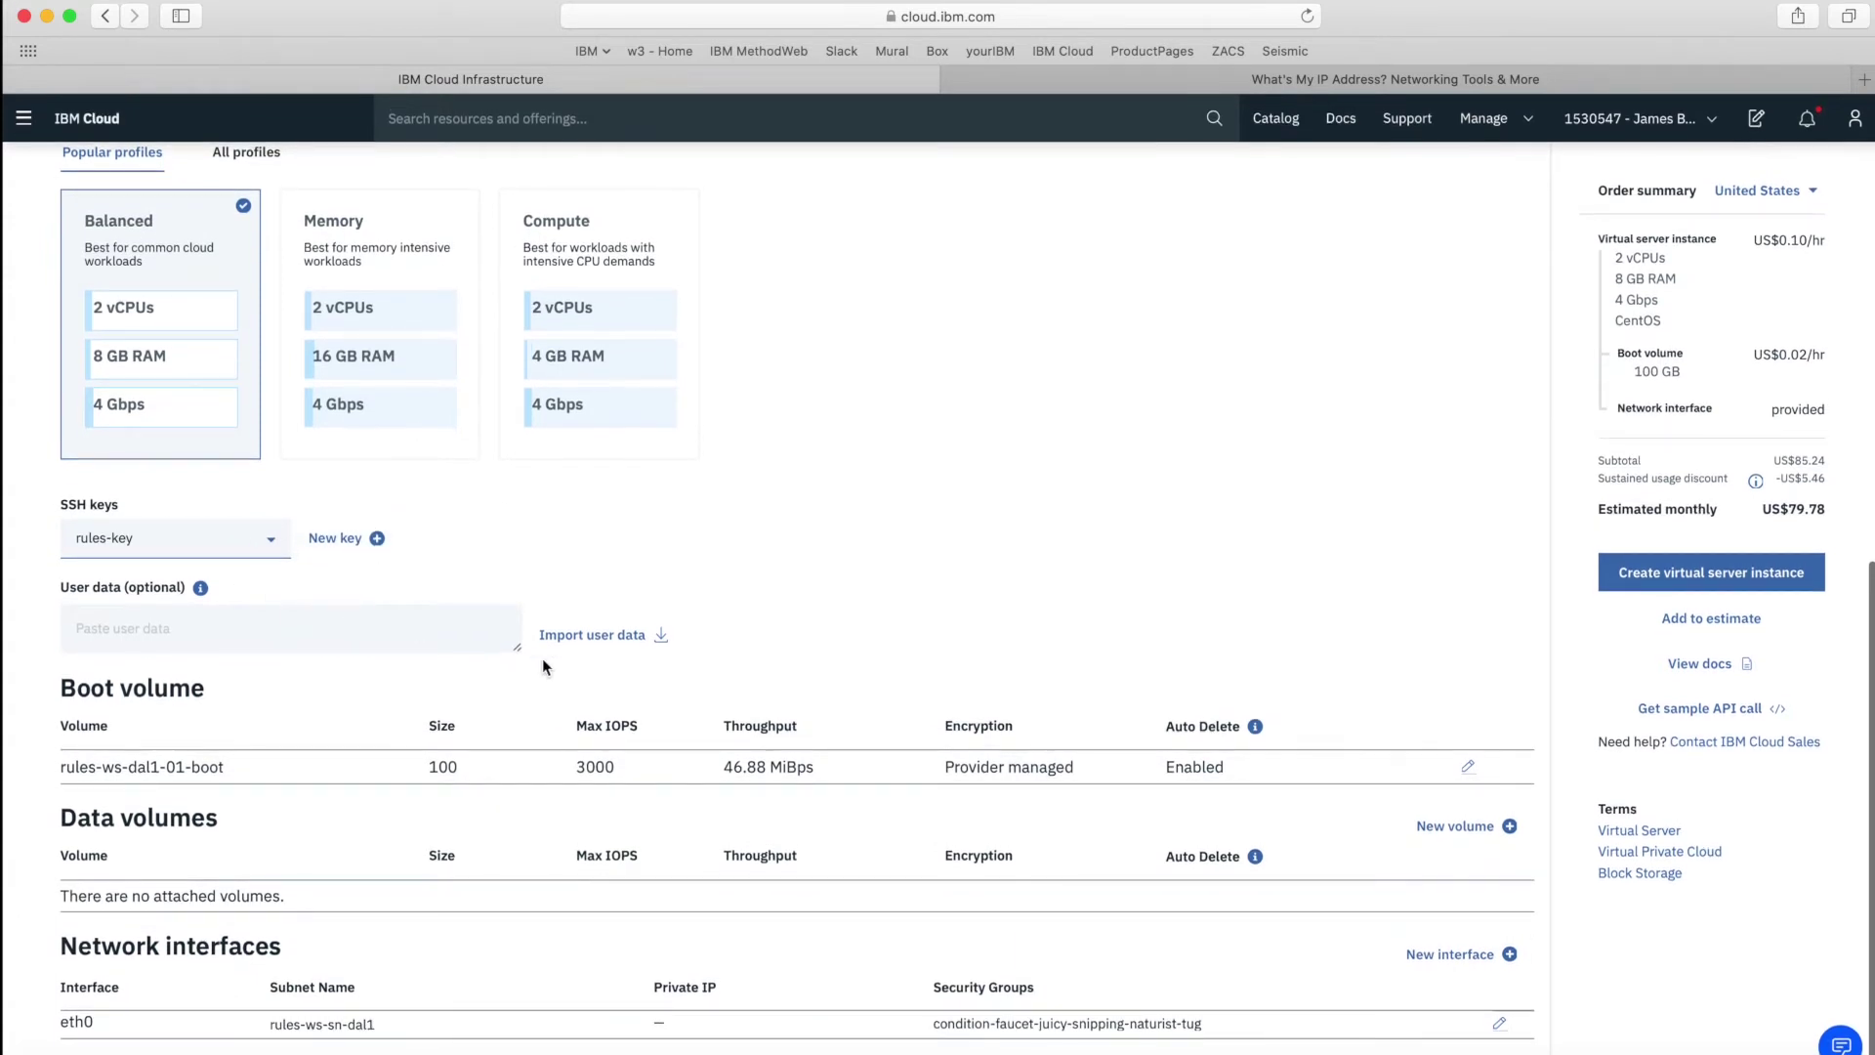
pyautogui.moveTo(518, 649); pyautogui.dragTo(619, 781)
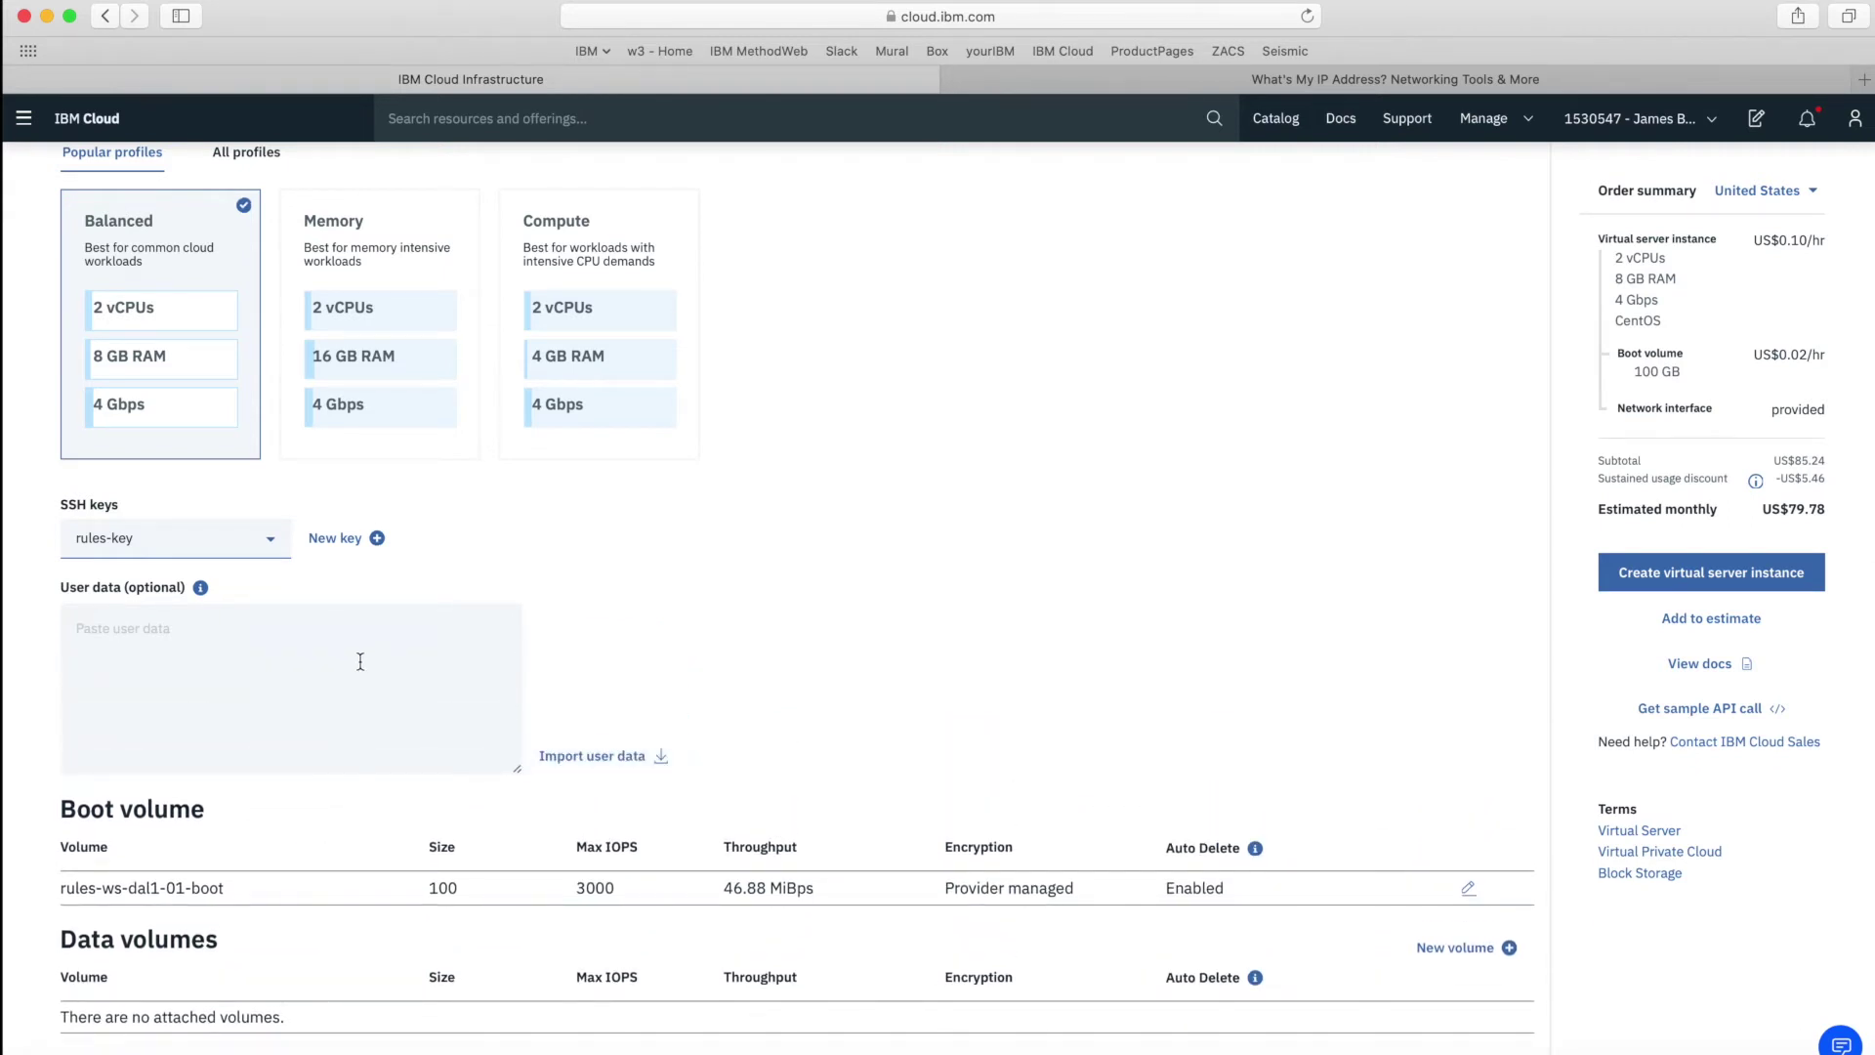
pyautogui.click(609, 758)
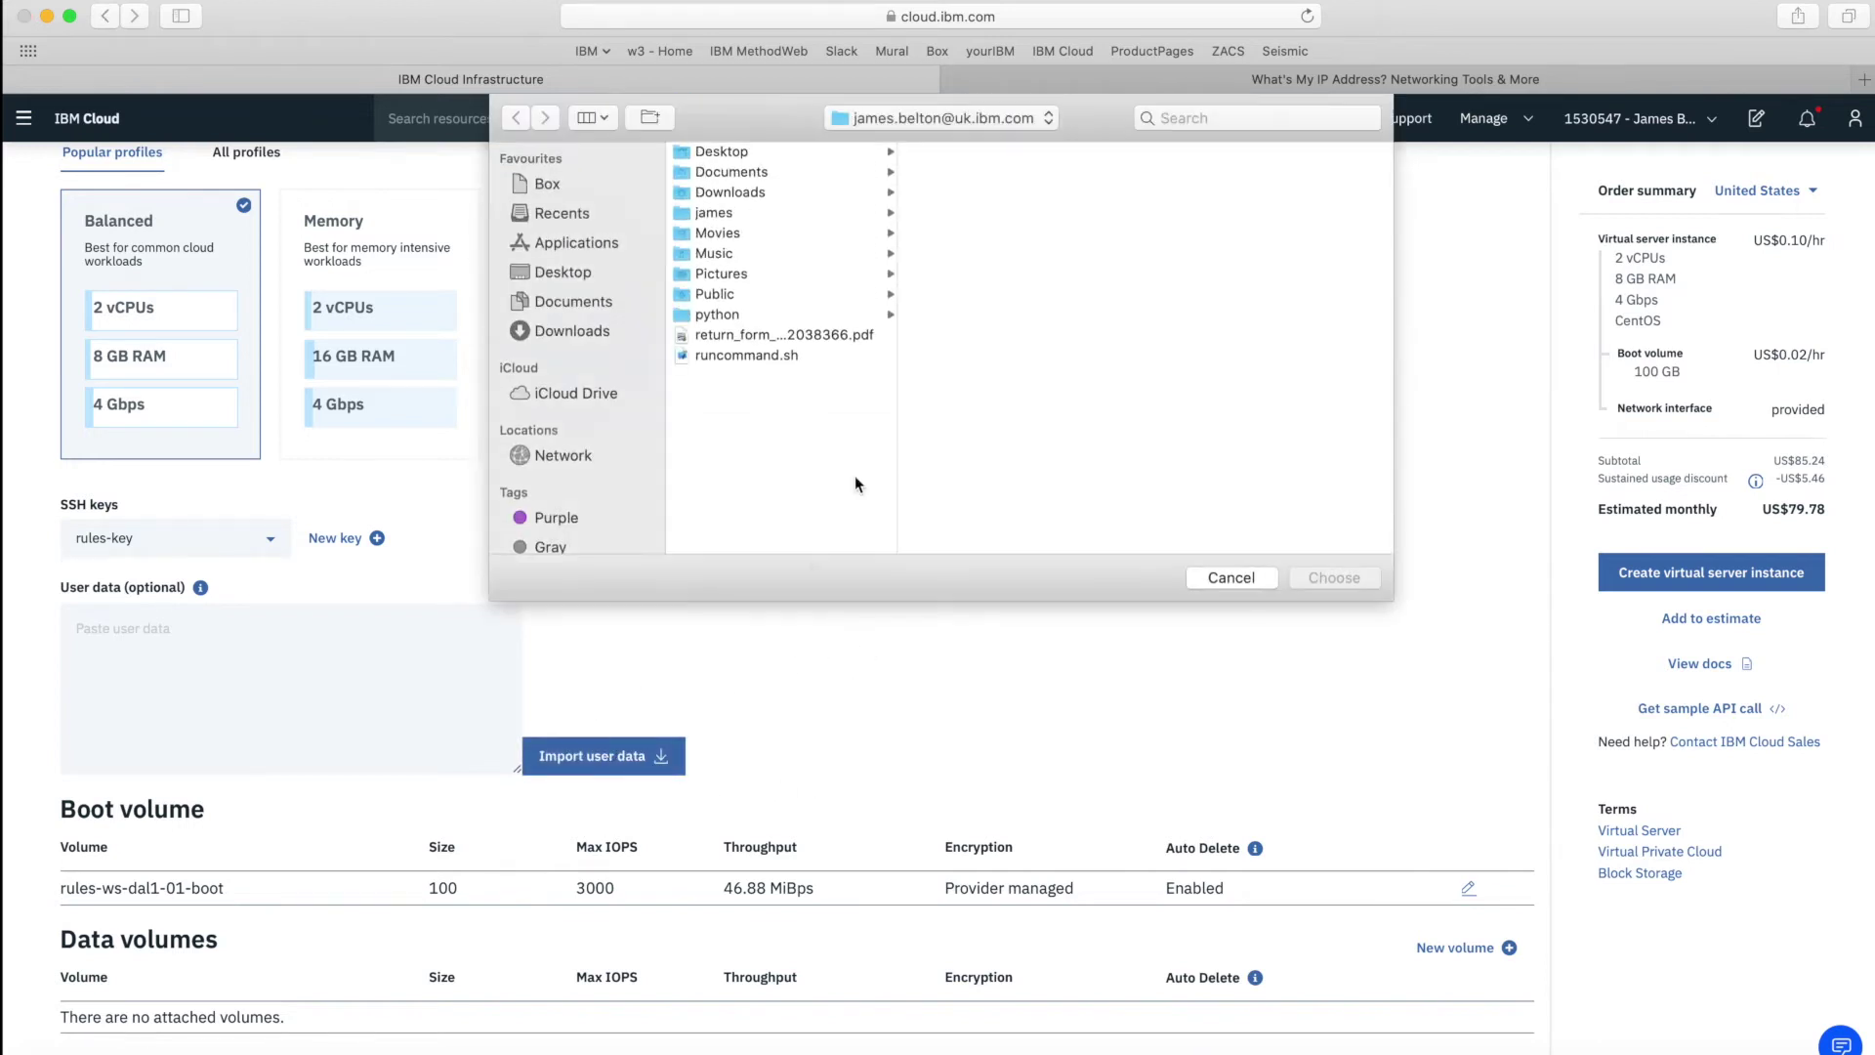
pyautogui.click(734, 356)
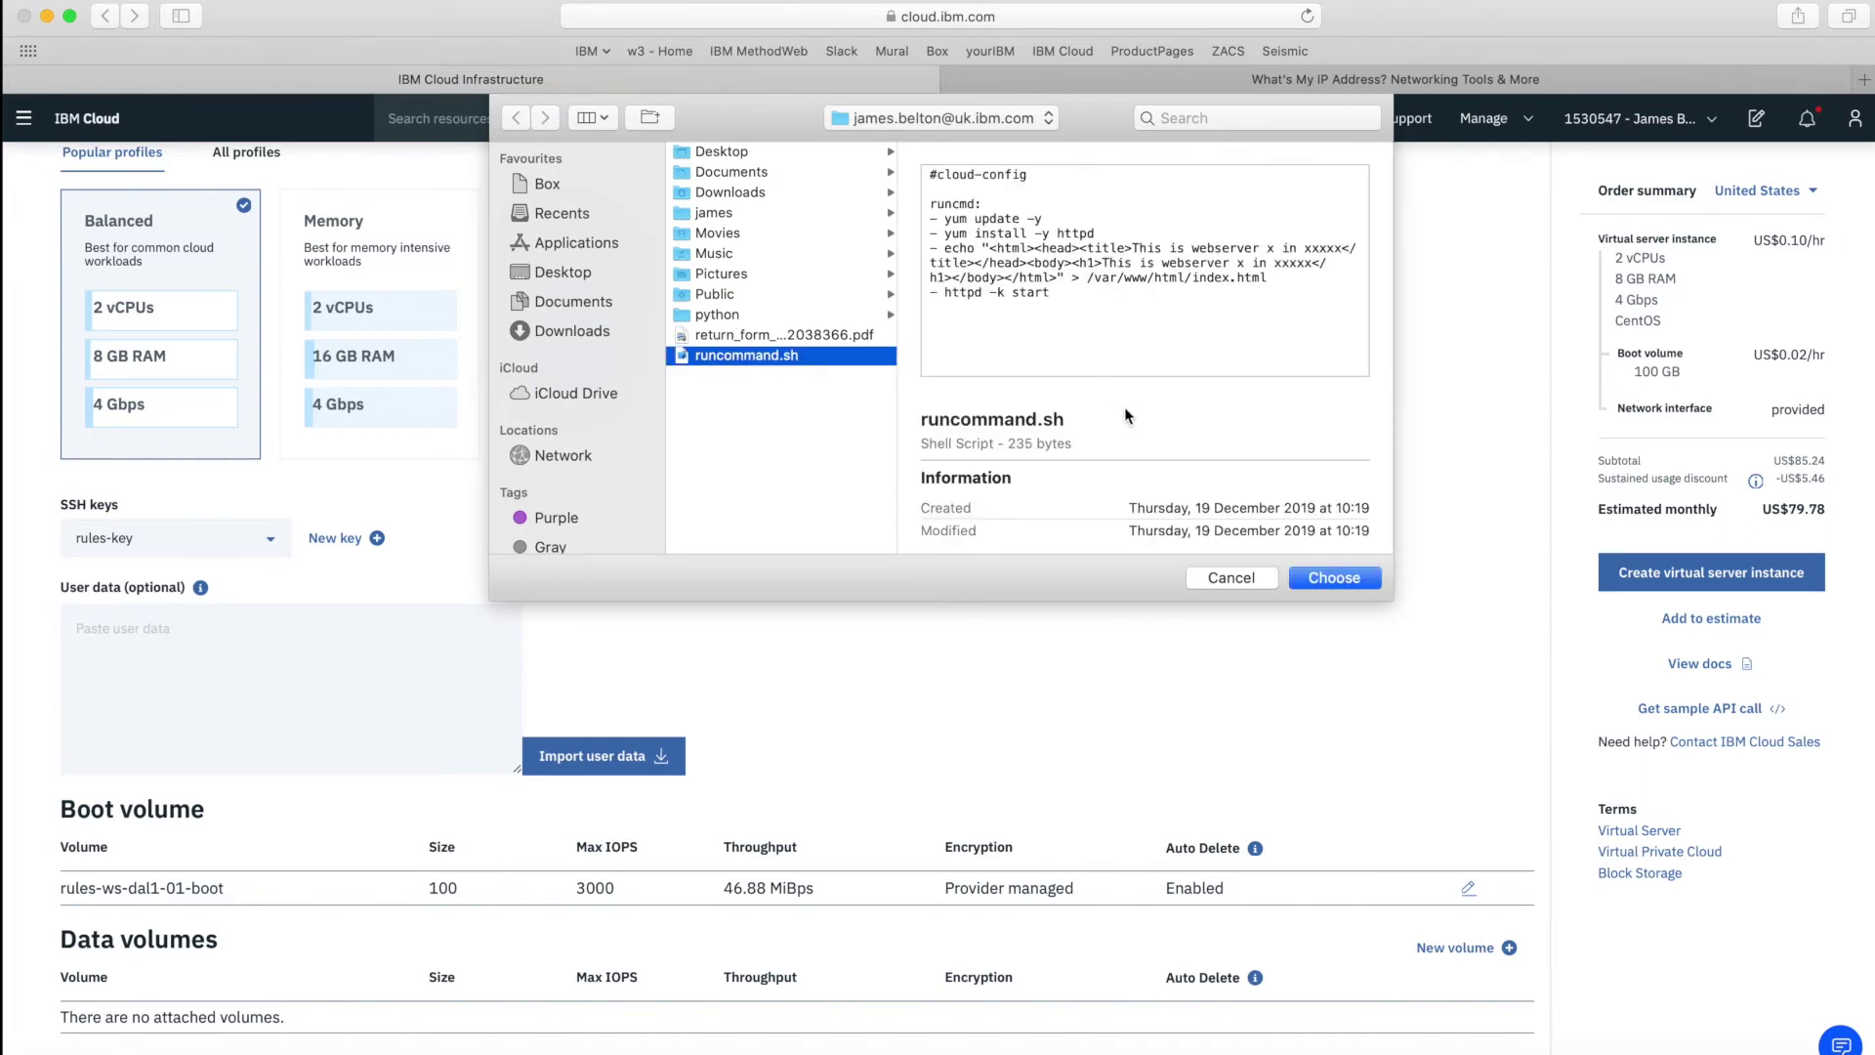
pyautogui.click(1334, 577)
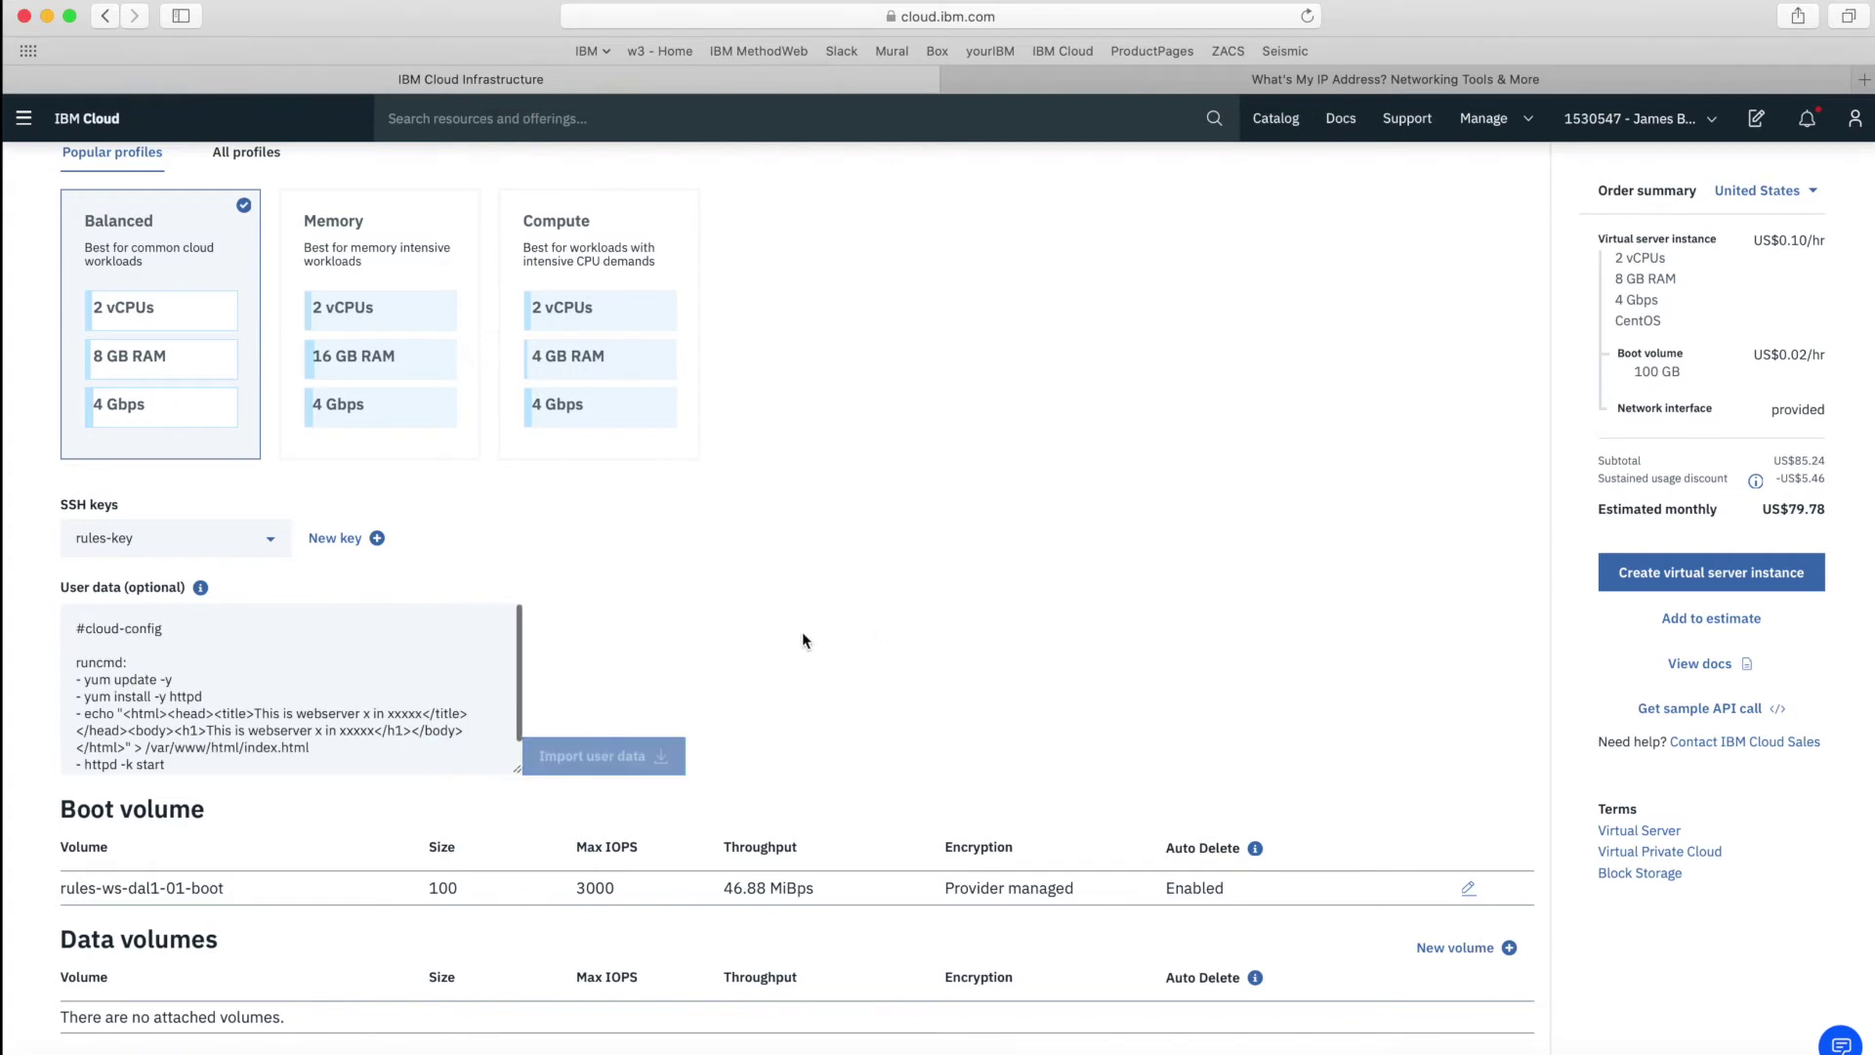
# Change the page title in the user data script to "This is webserver 1 in Dallas1".
pyautogui.scroll(-2, 402, 663)
pyautogui.scroll(2, 402, 663)
pyautogui.scroll(-2, 191, 681)
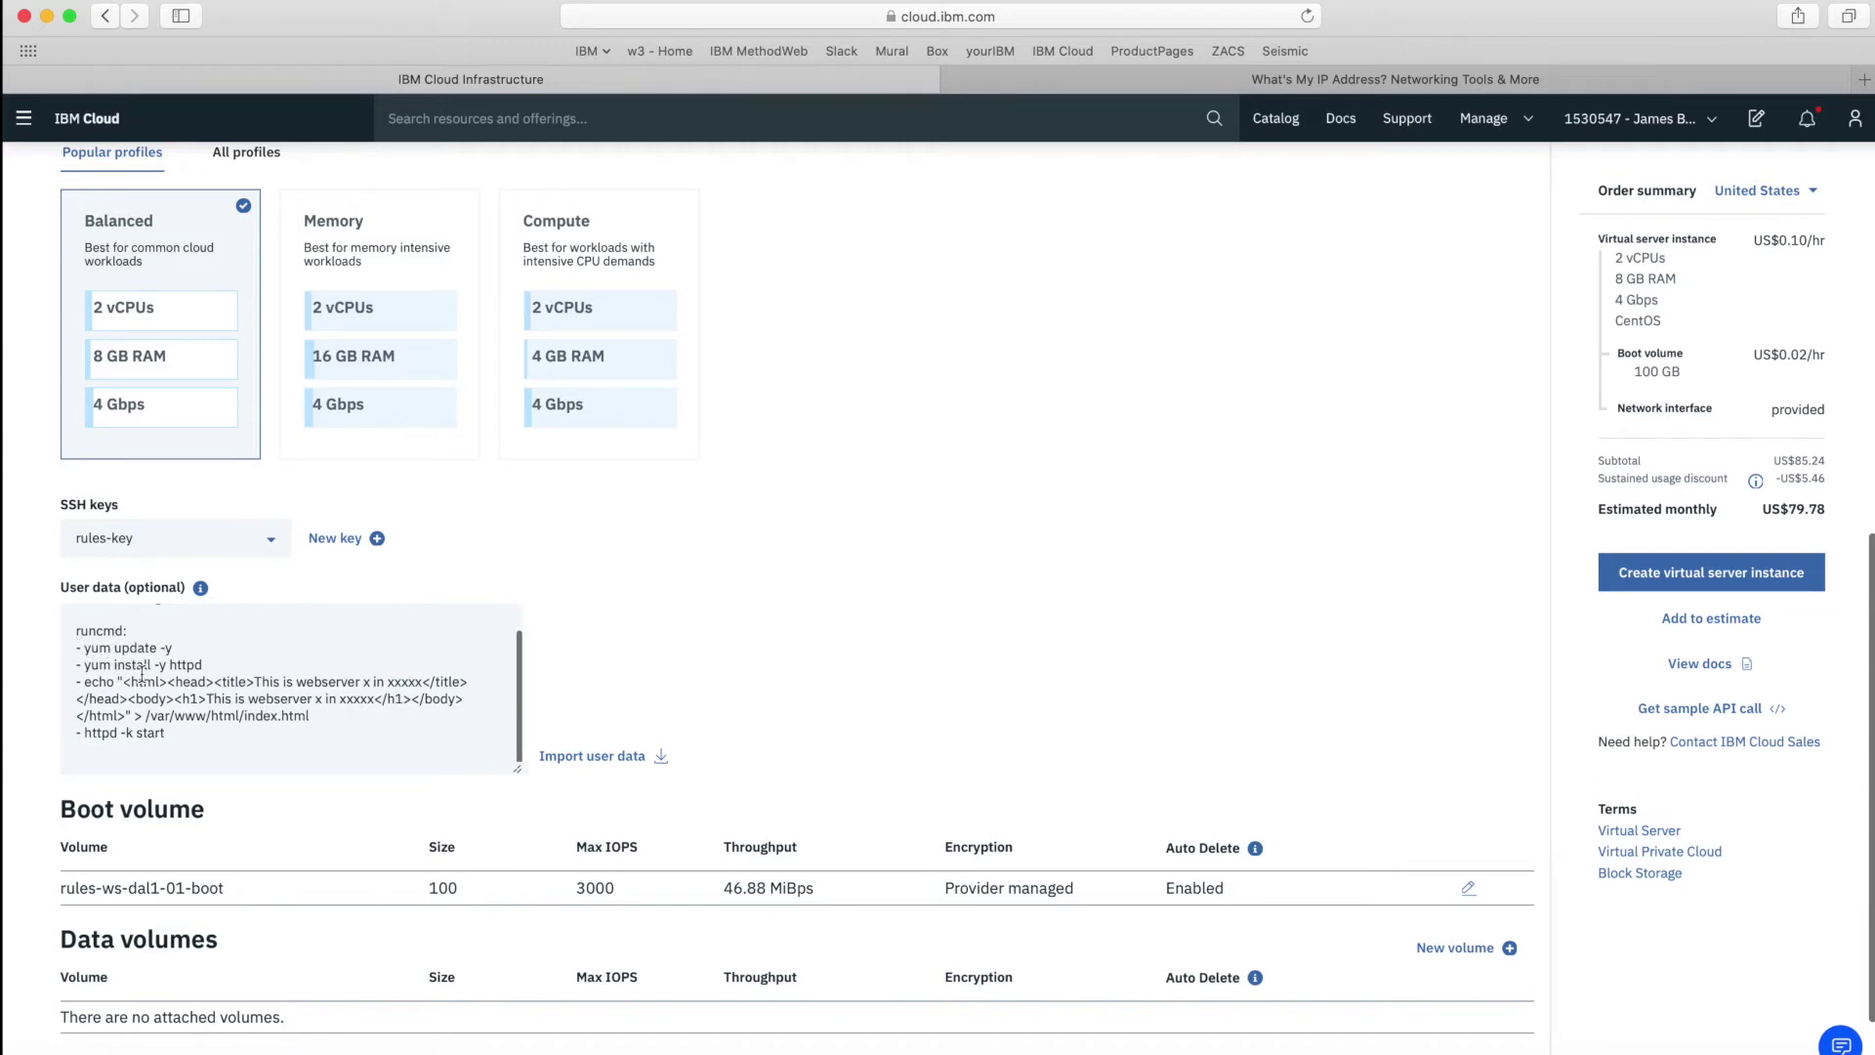
pyautogui.scroll(-1, 142, 674)
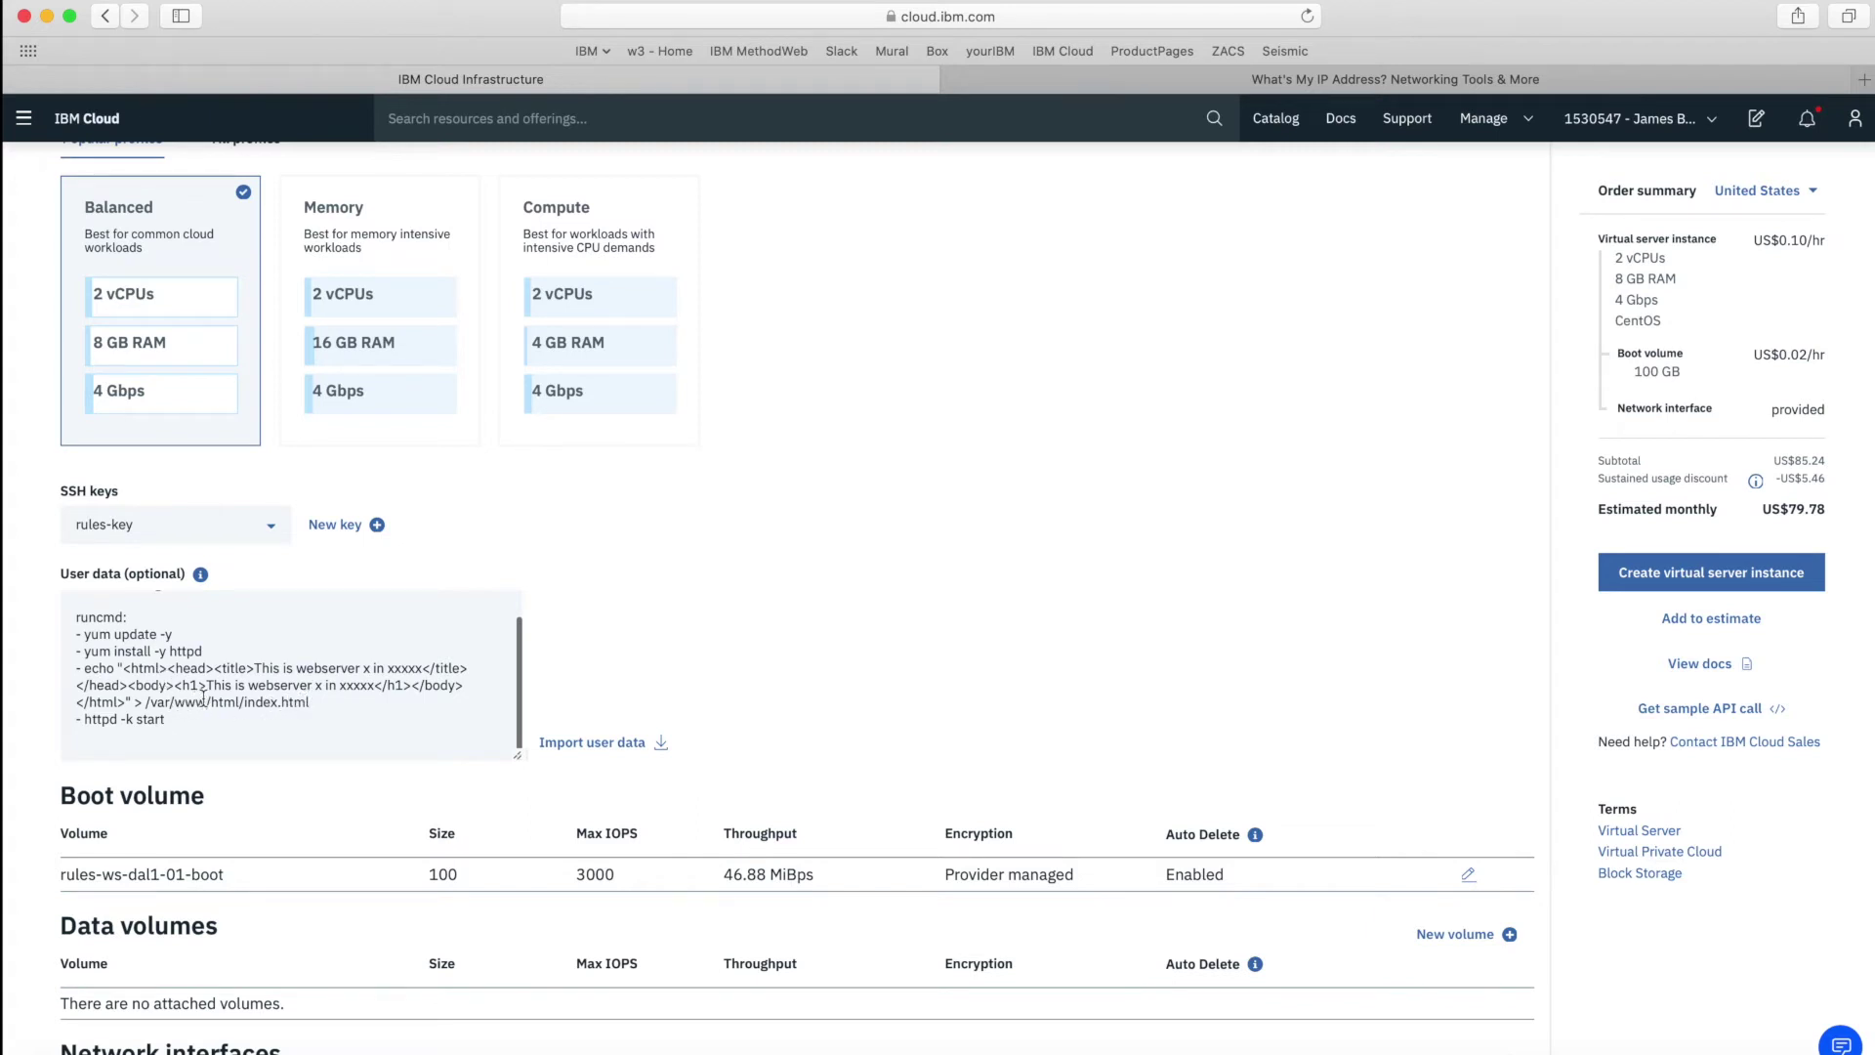
pyautogui.click(369, 668)
pyautogui.doubleClick(368, 667)
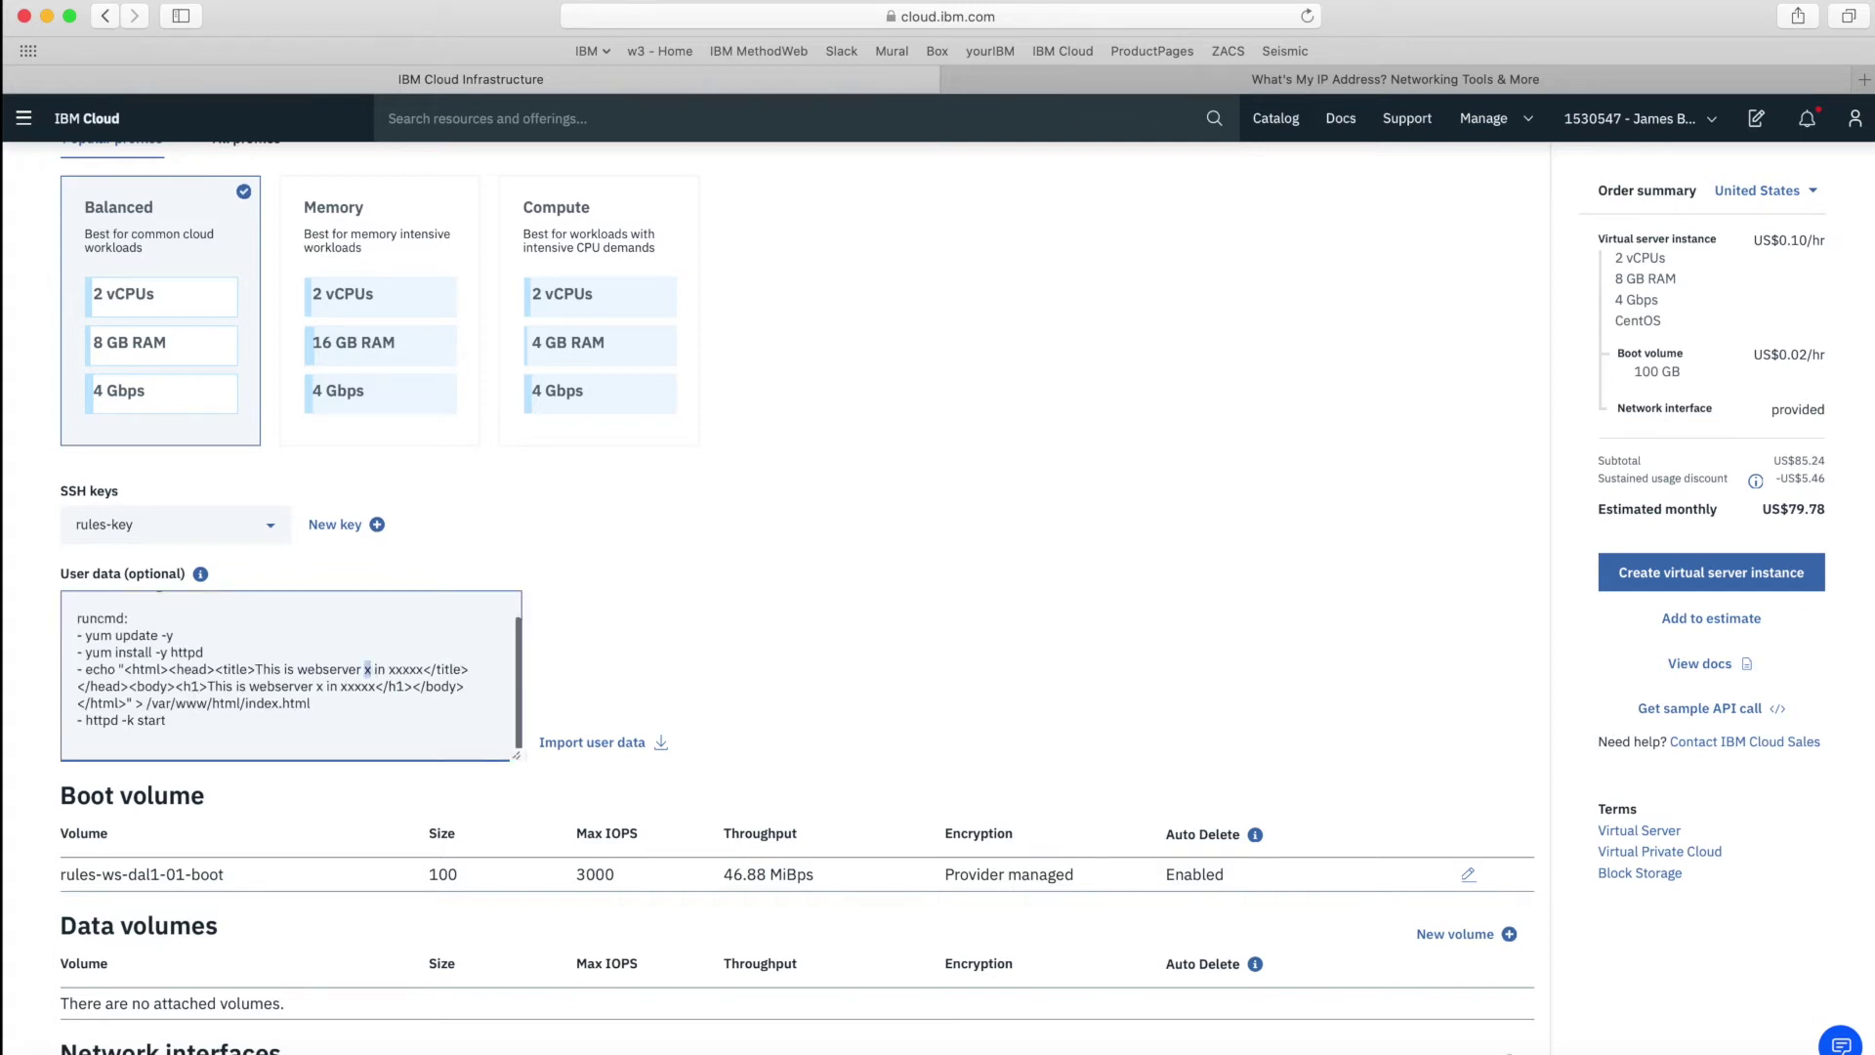
pyautogui.write('1')
pyautogui.moveTo(391, 670); pyautogui.dragTo(424, 670)
pyautogui.write('Dalla')
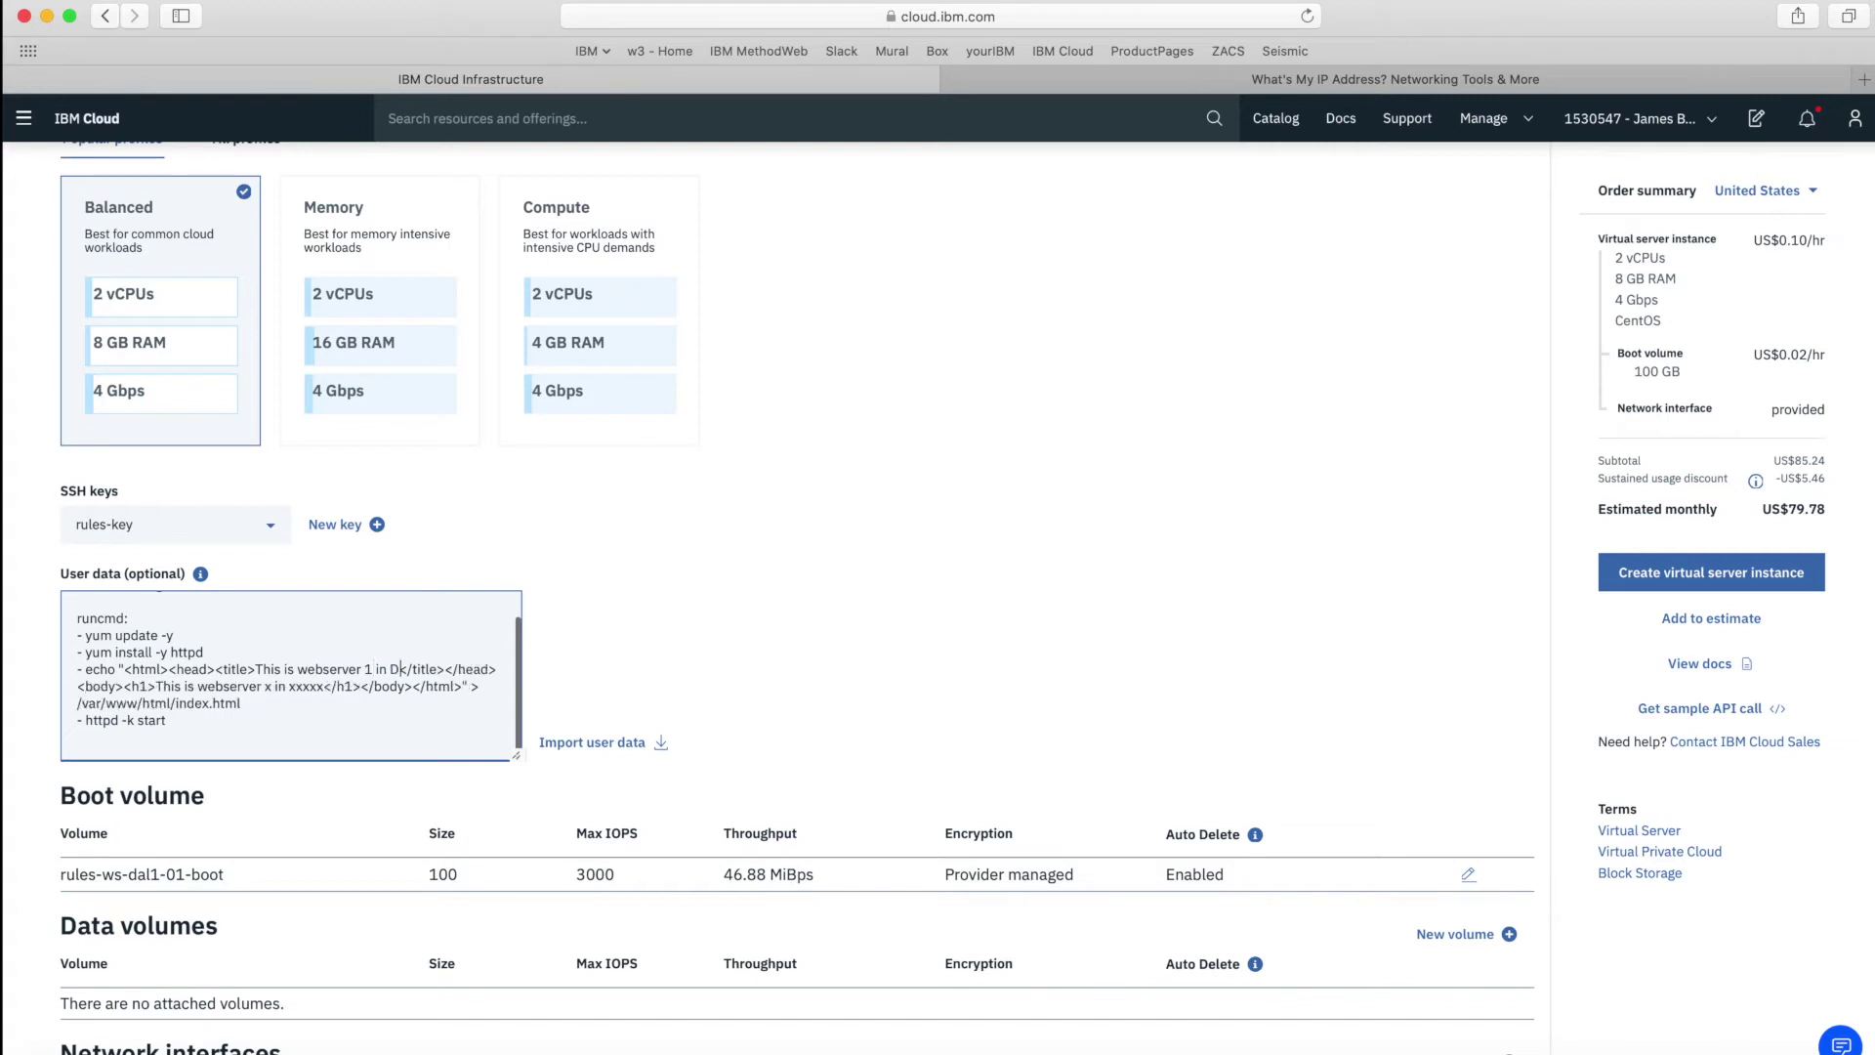
pyautogui.write('s1')
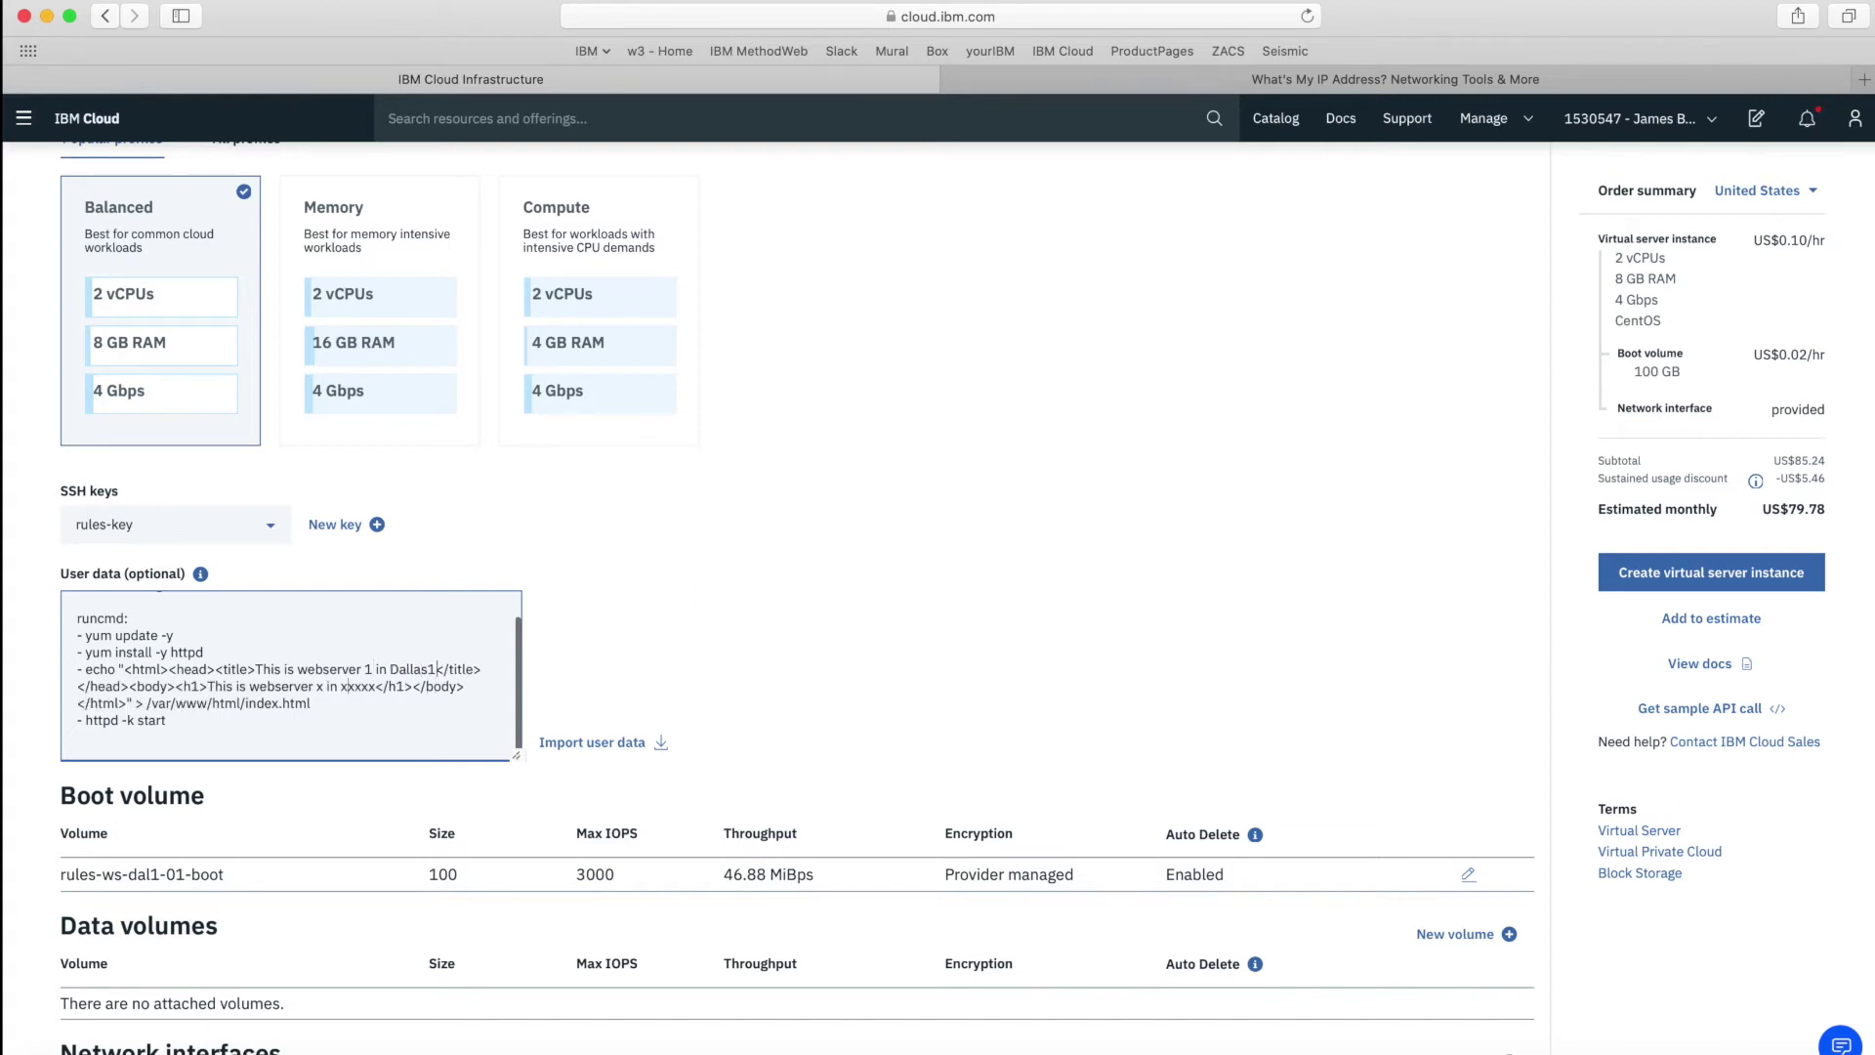
# Change the h1 heading in the user data script to "This is webserver 1 in Dallas1".
pyautogui.doubleClick(320, 686)
pyautogui.write('1')
pyautogui.moveTo(341, 687); pyautogui.dragTo(379, 686)
pyautogui.write('Dallas1')
pyautogui.click(858, 690)
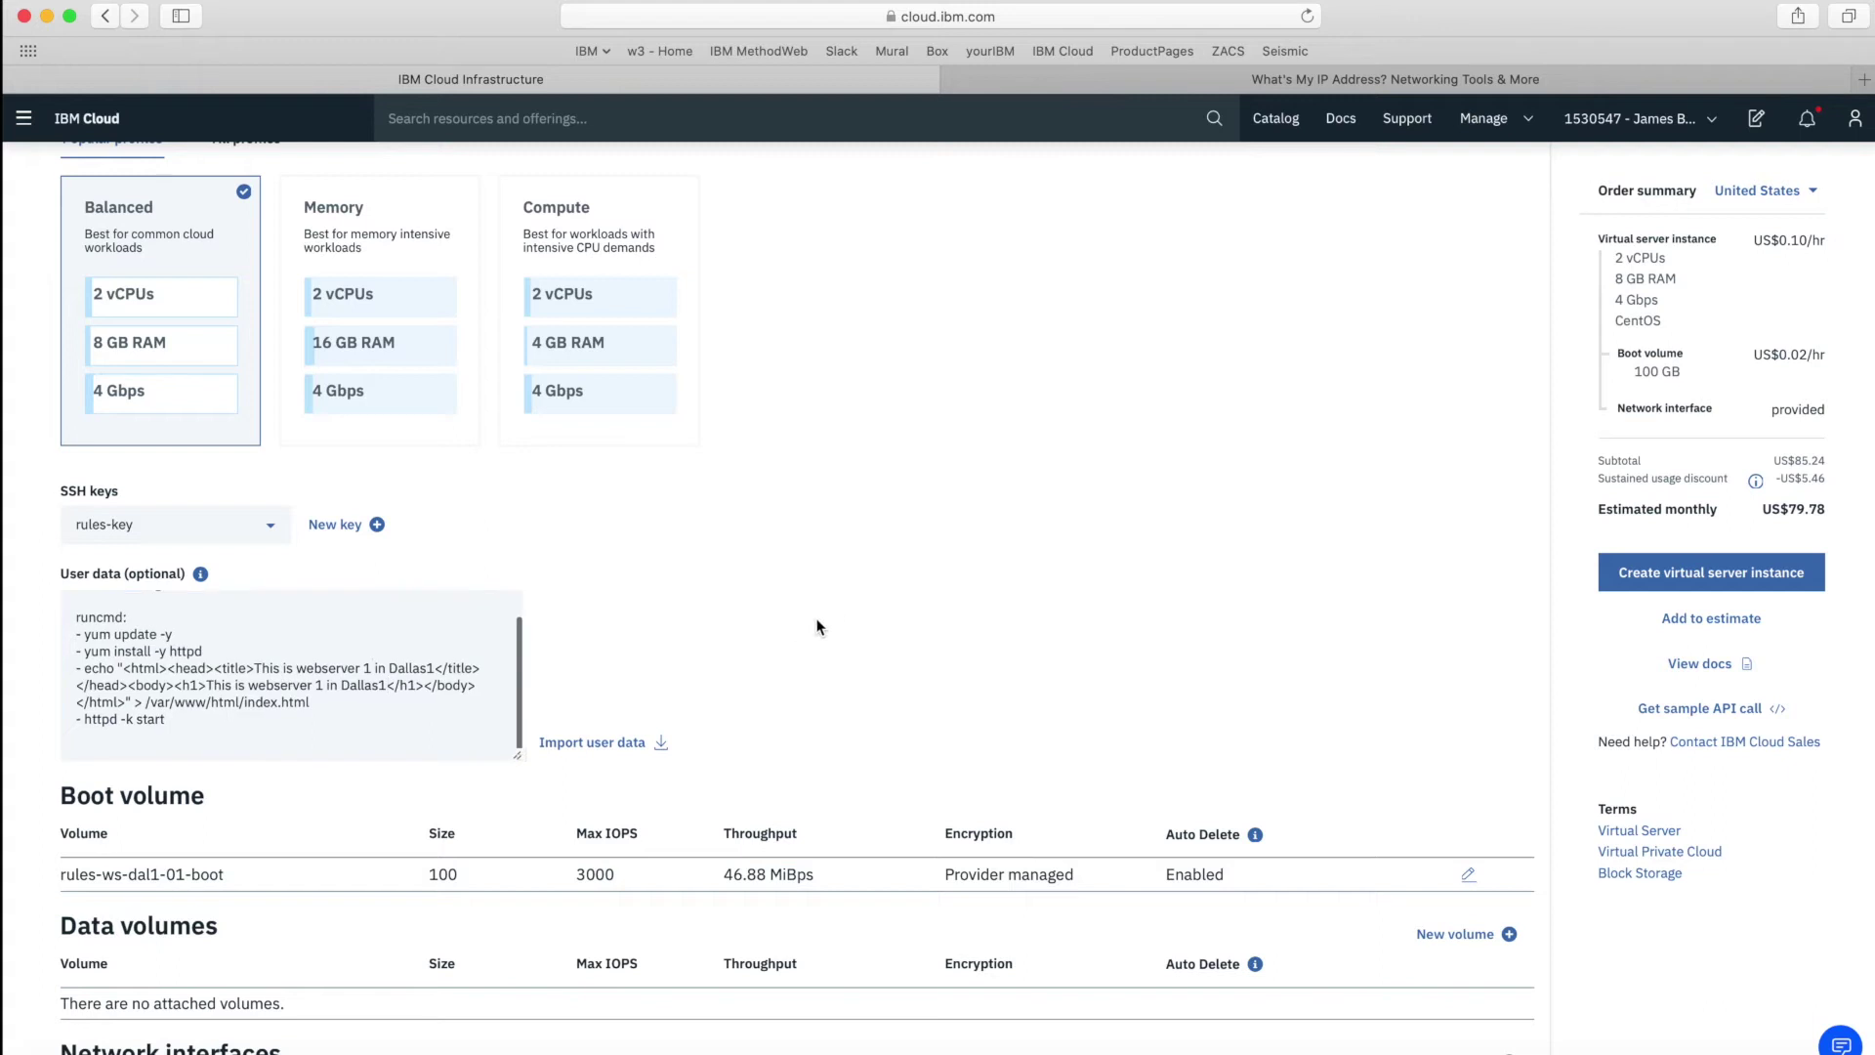
# Check the boot volume's encryption options and apply its settings with provider managed encryption.
pyautogui.scroll(-3, 857, 690)
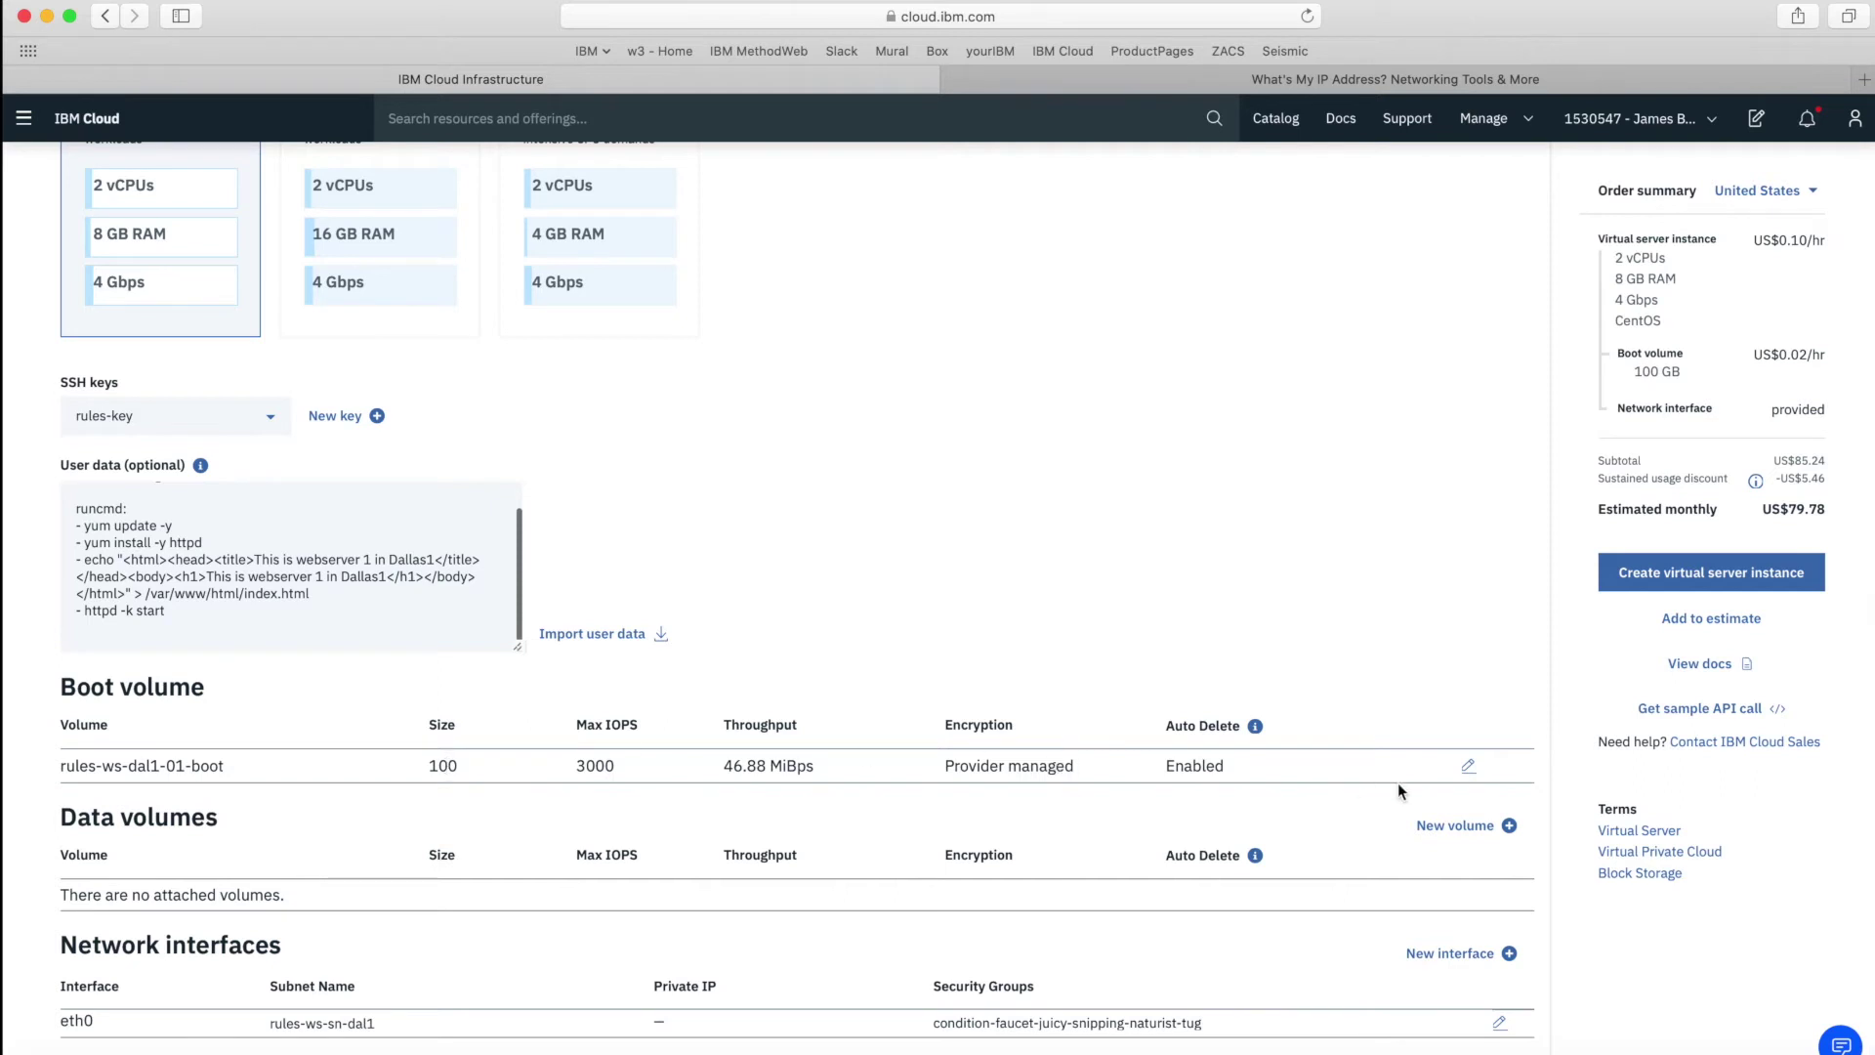
pyautogui.click(1467, 766)
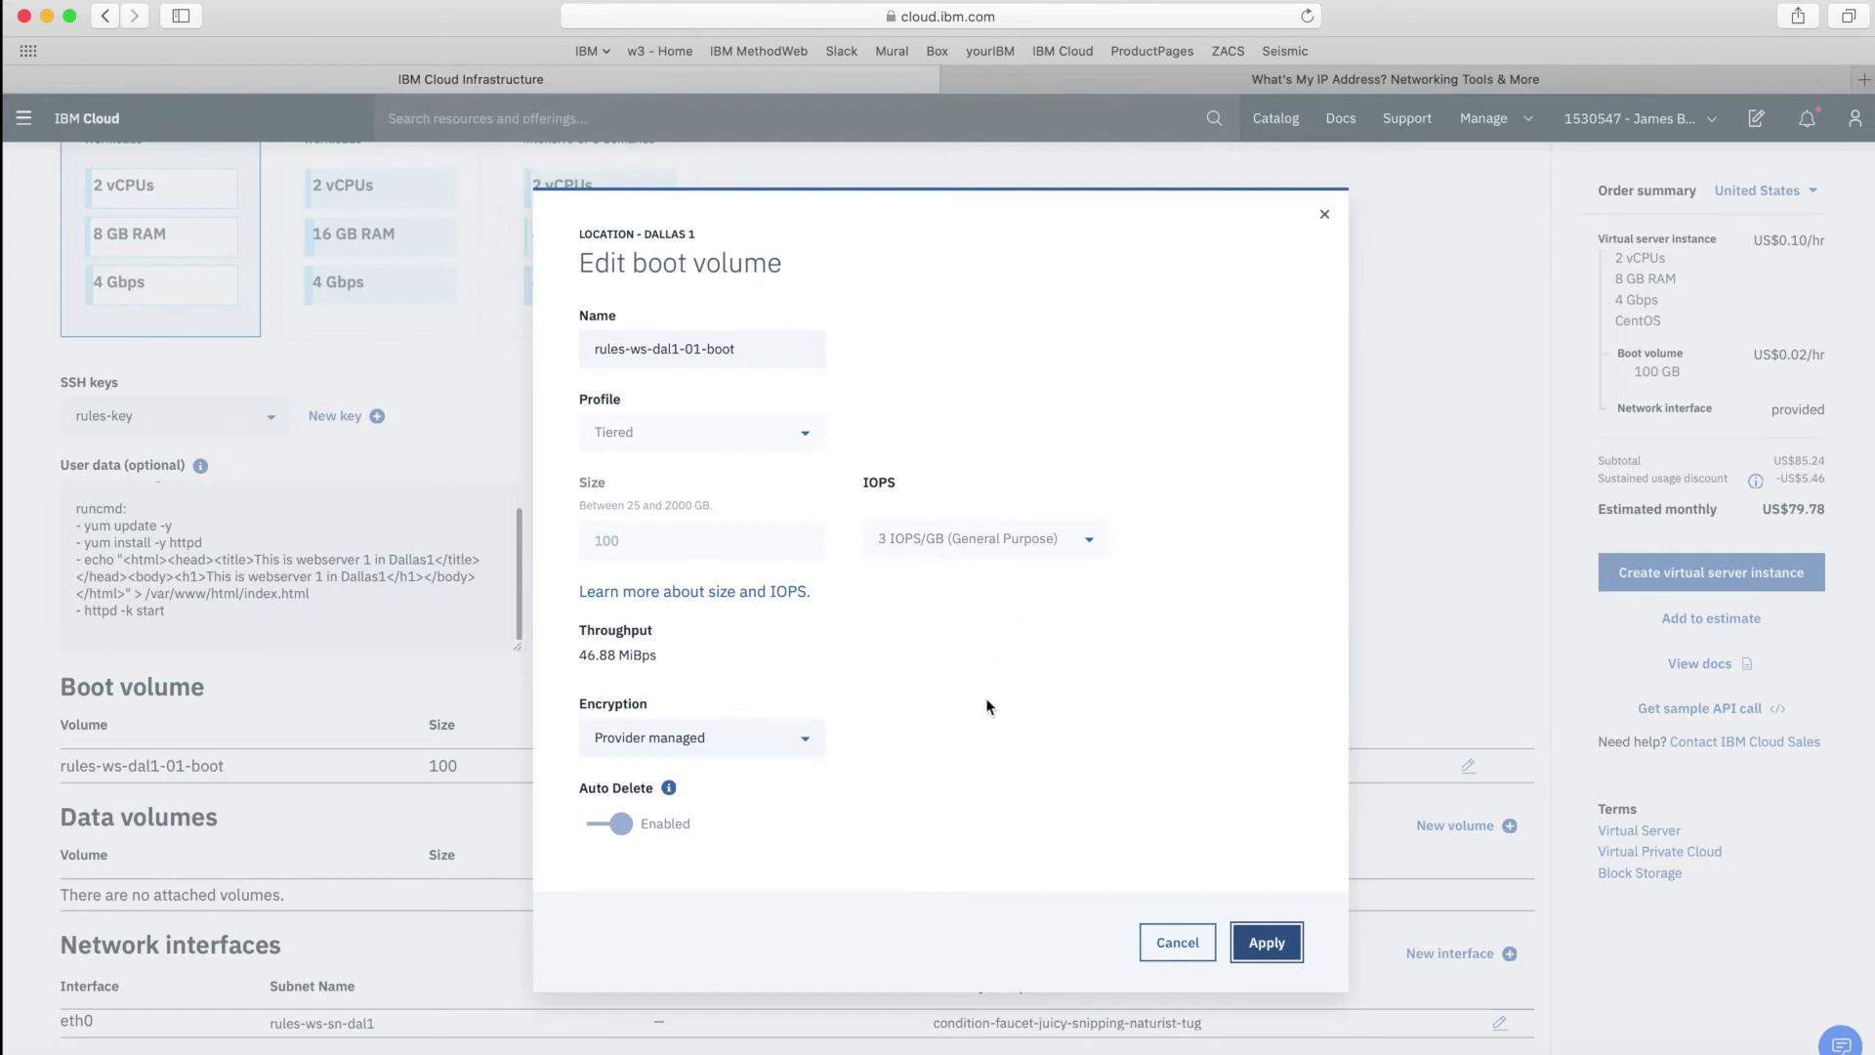
pyautogui.click(810, 743)
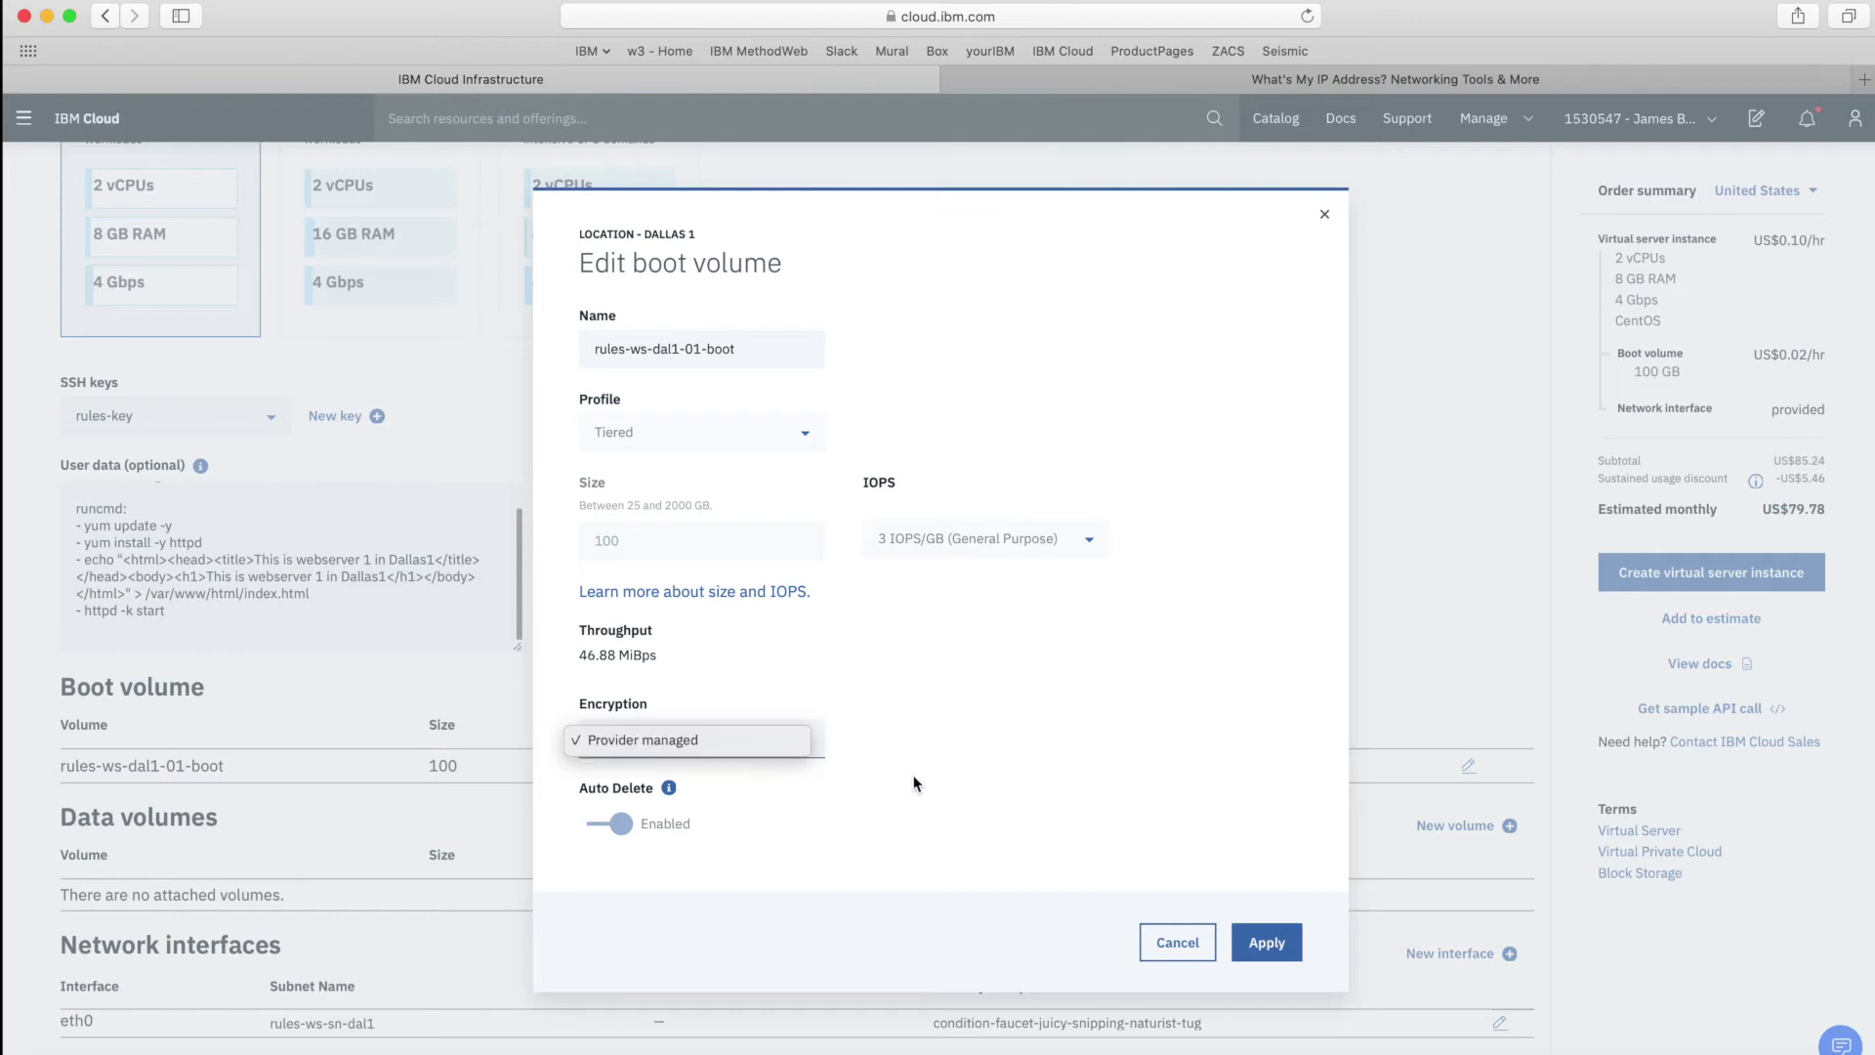
pyautogui.click(939, 763)
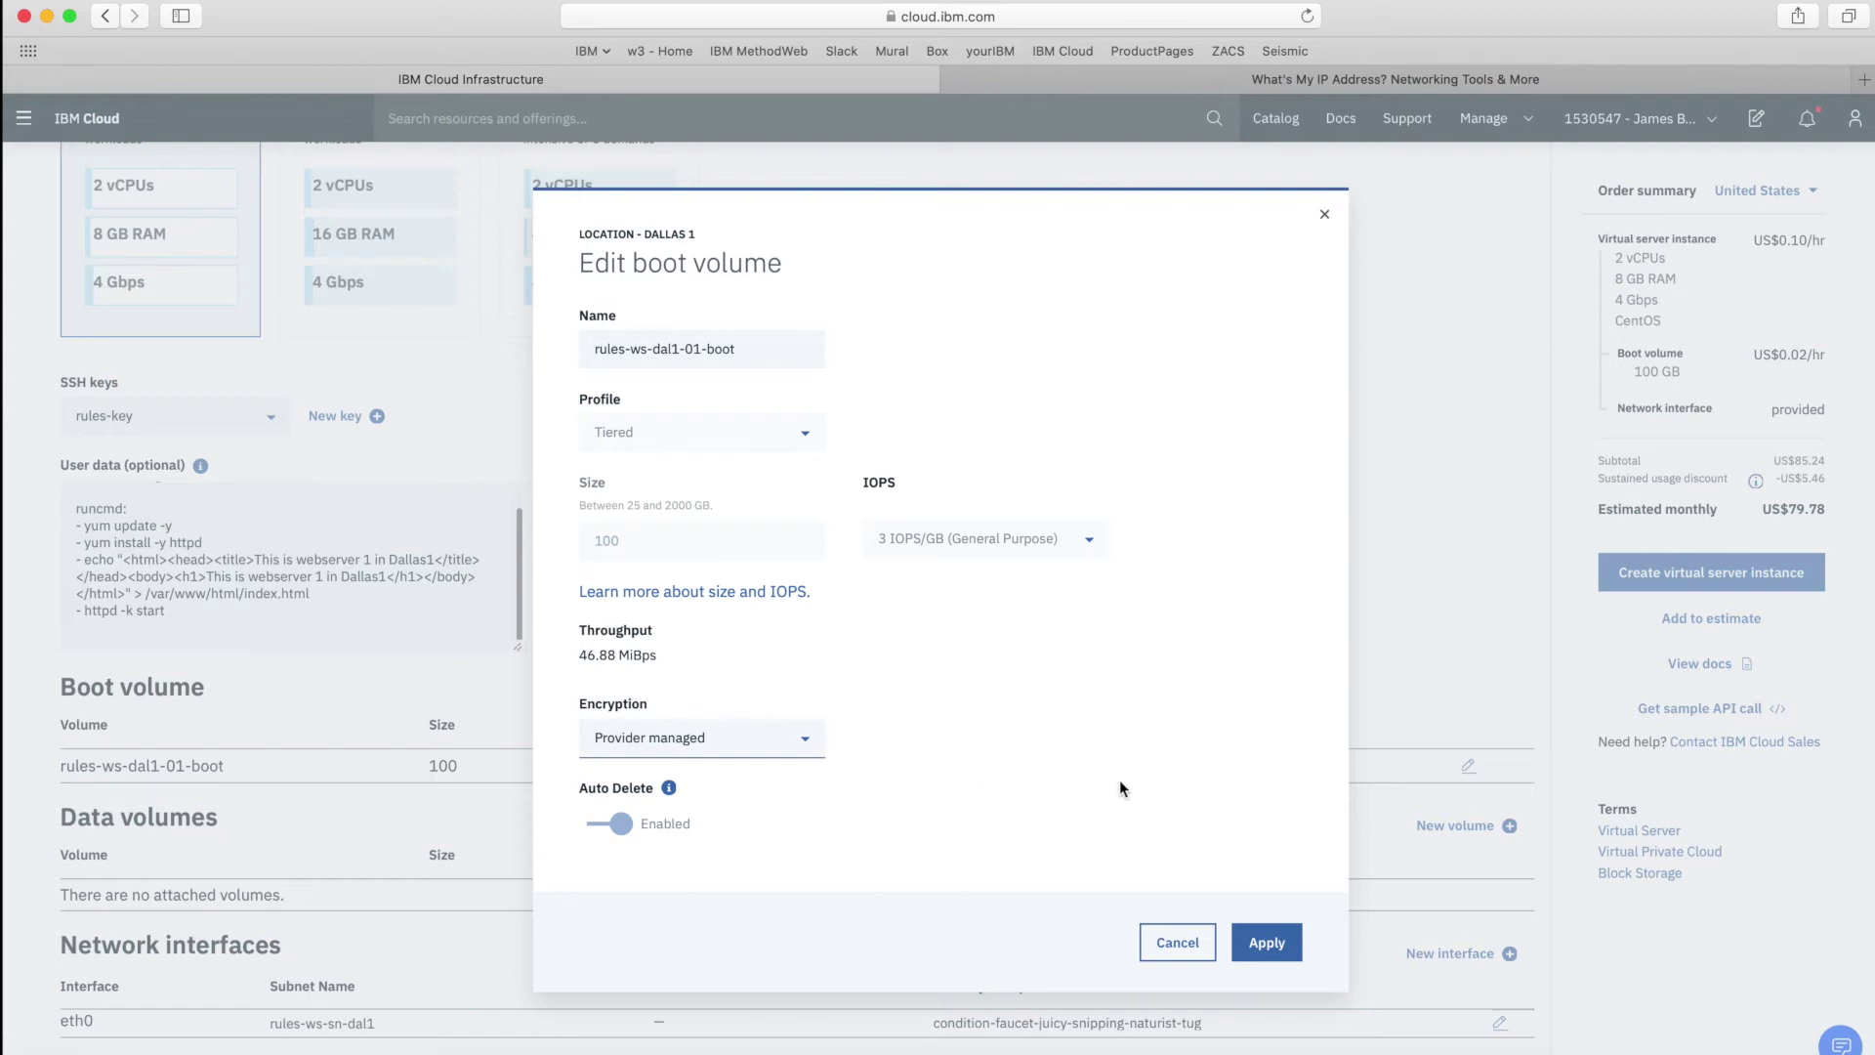
pyautogui.click(1279, 946)
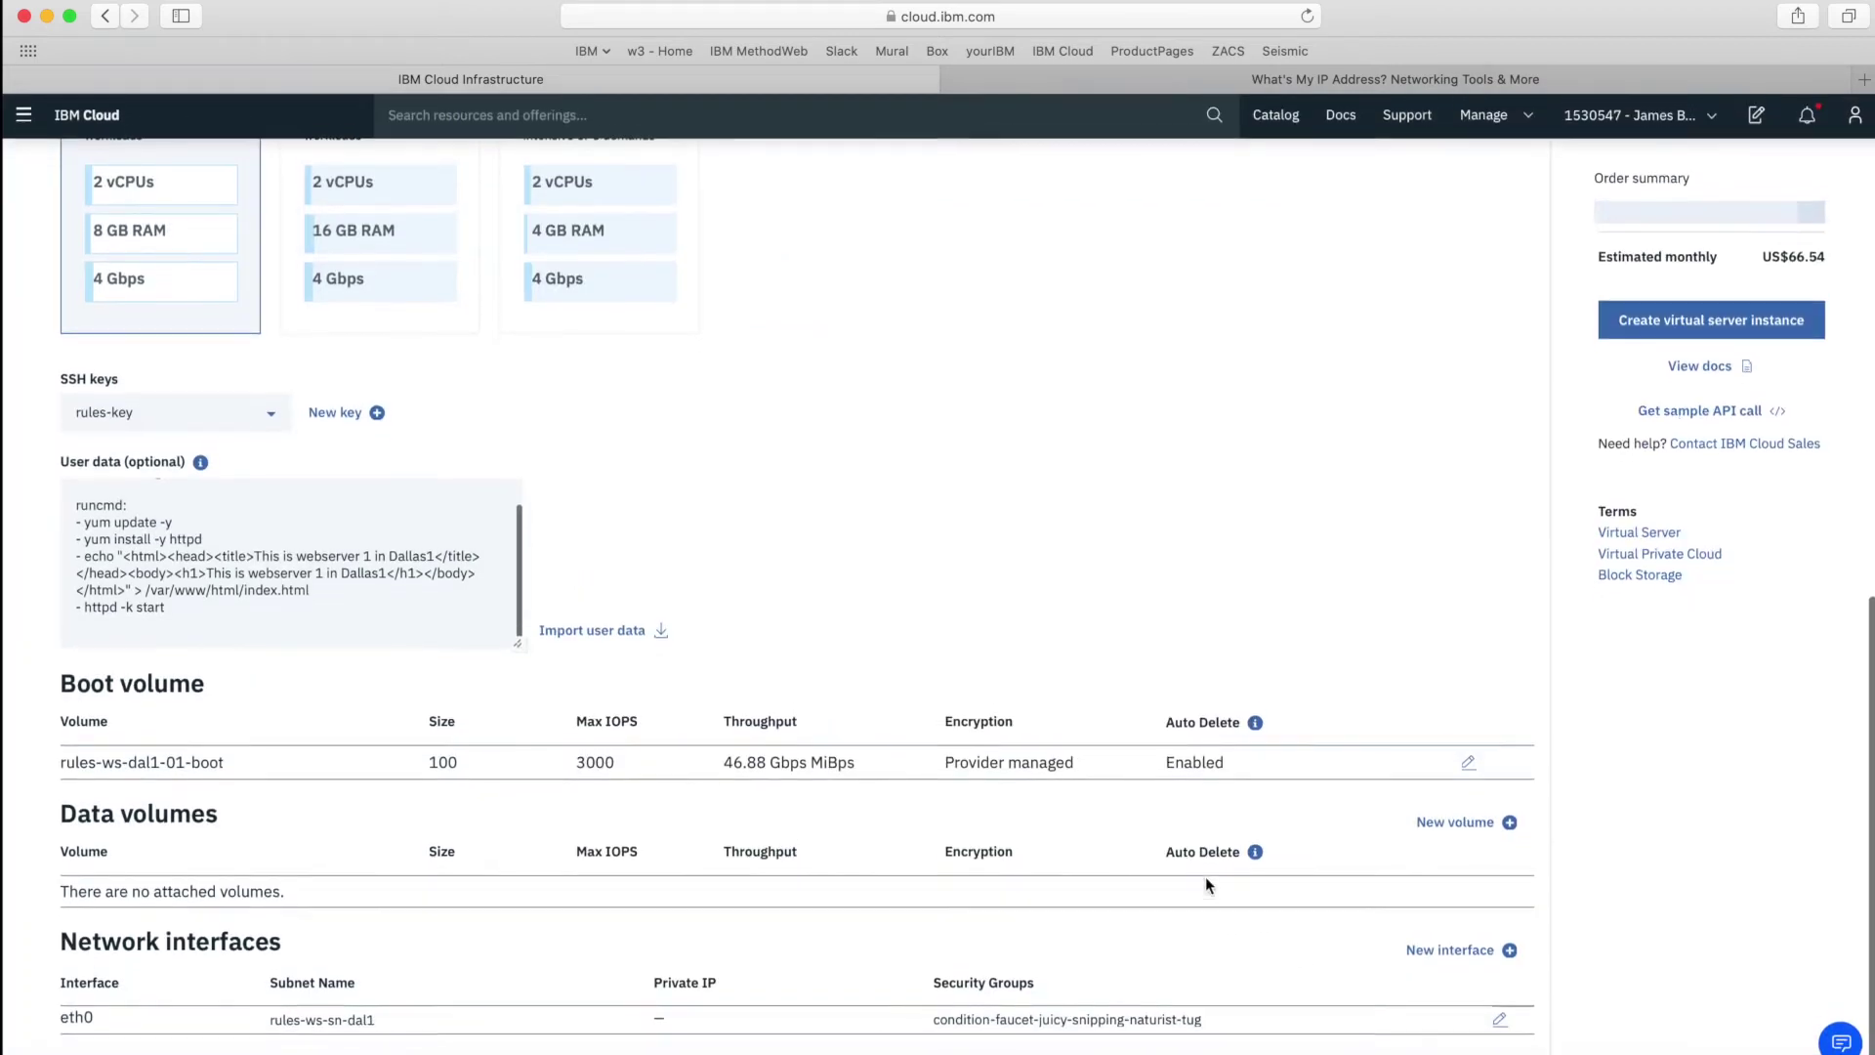
# Start a new block storage data volume with the Tiered profile and a size of 1500 GB, and review the IOPS tiers.
pyautogui.click(1475, 828)
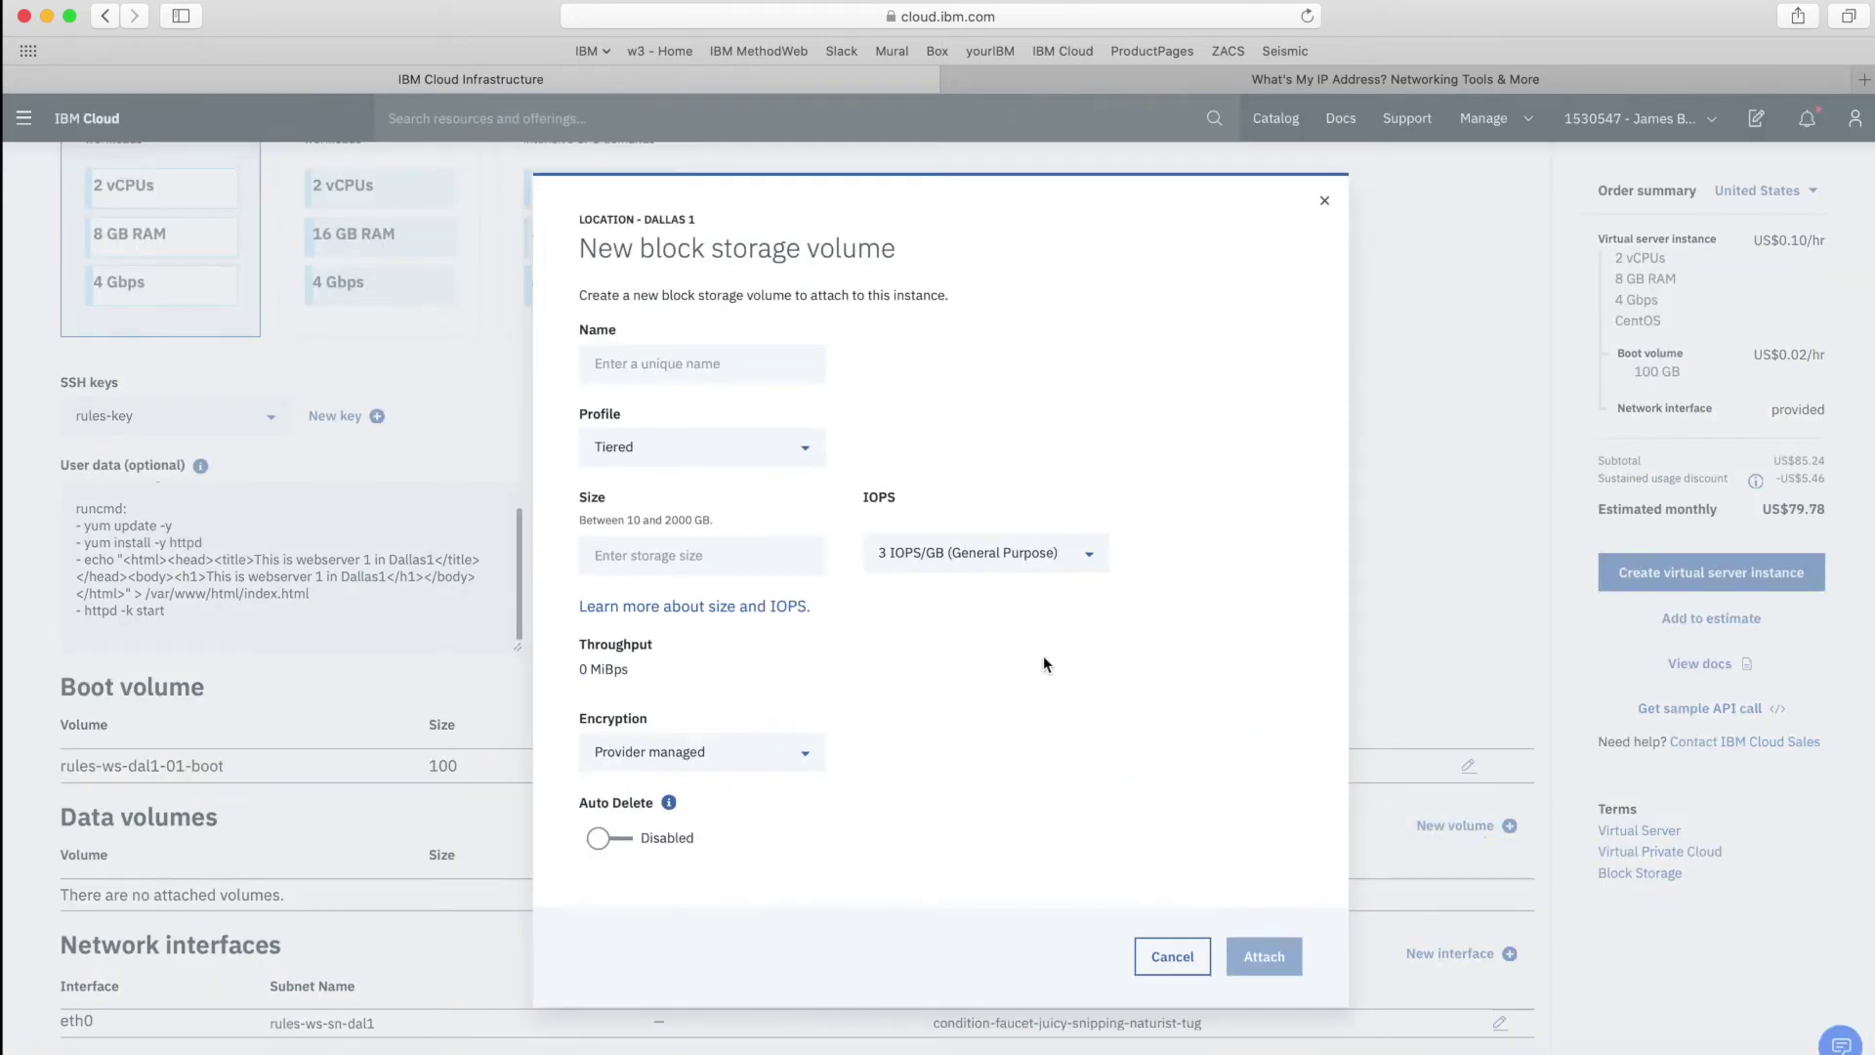
pyautogui.click(681, 360)
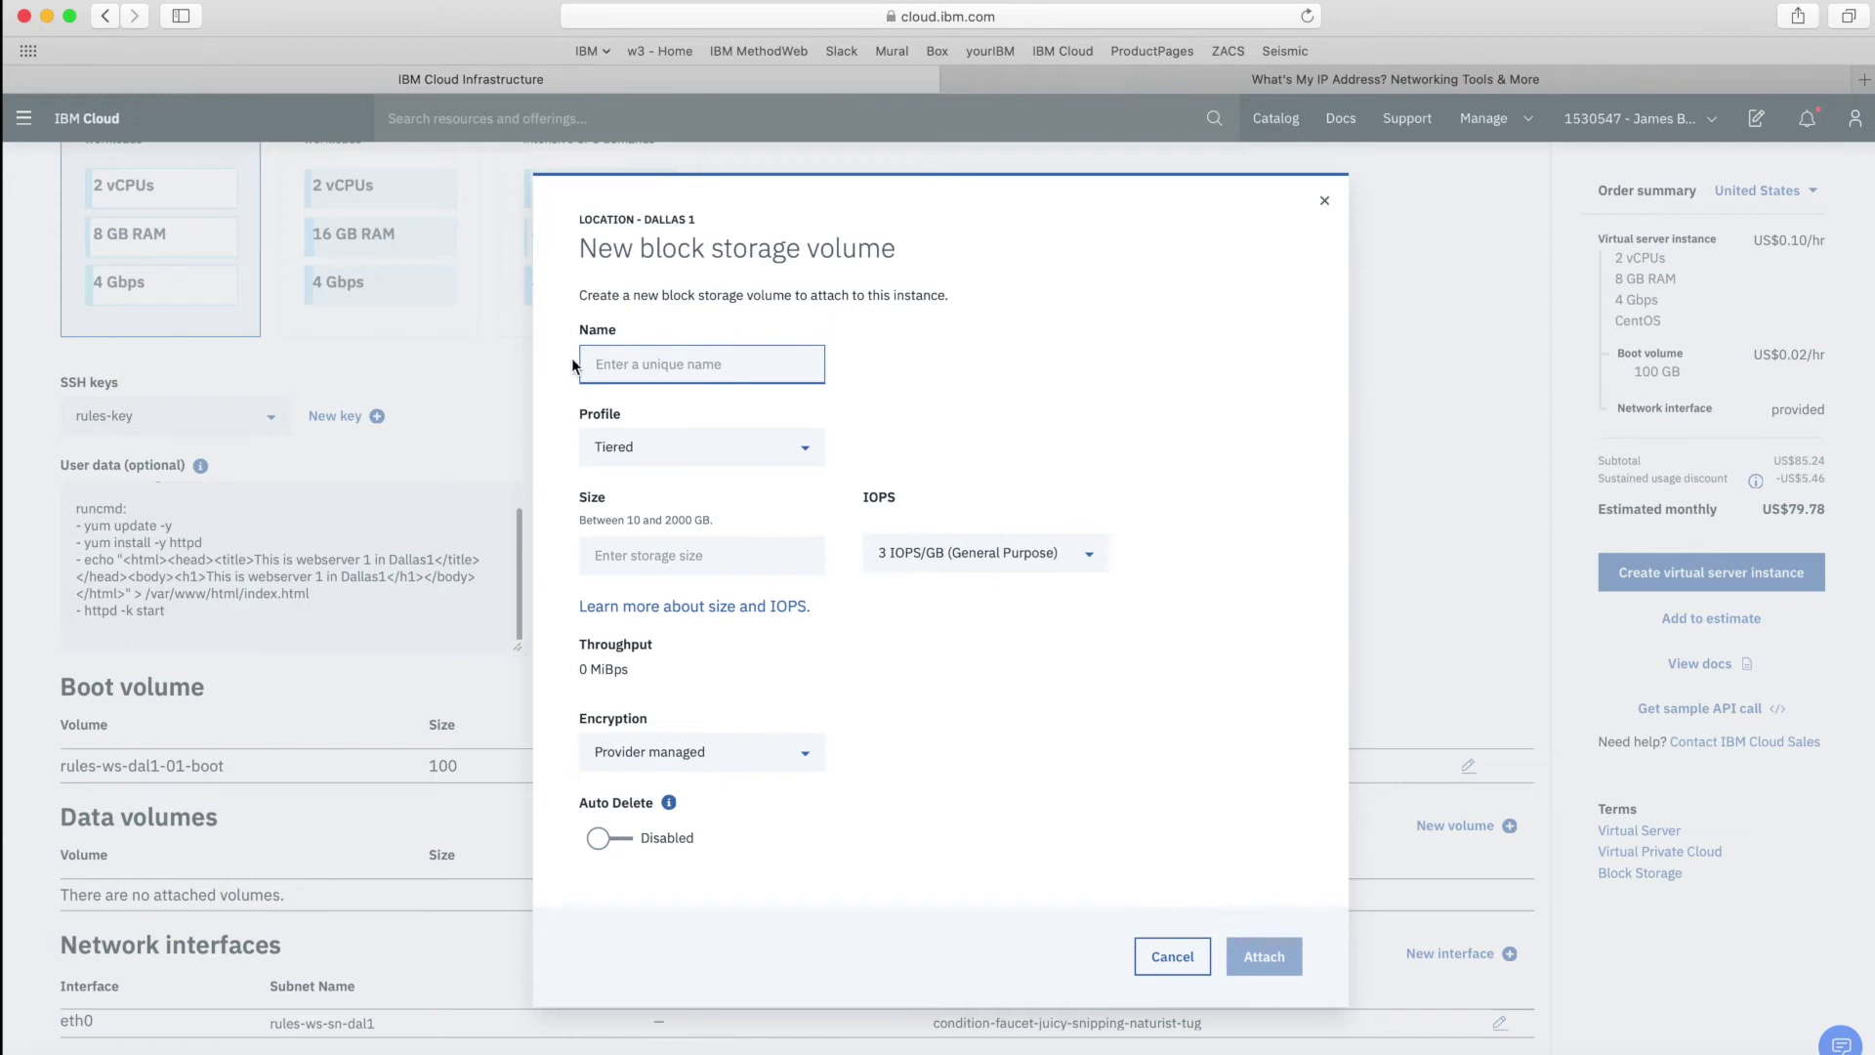
pyautogui.click(716, 464)
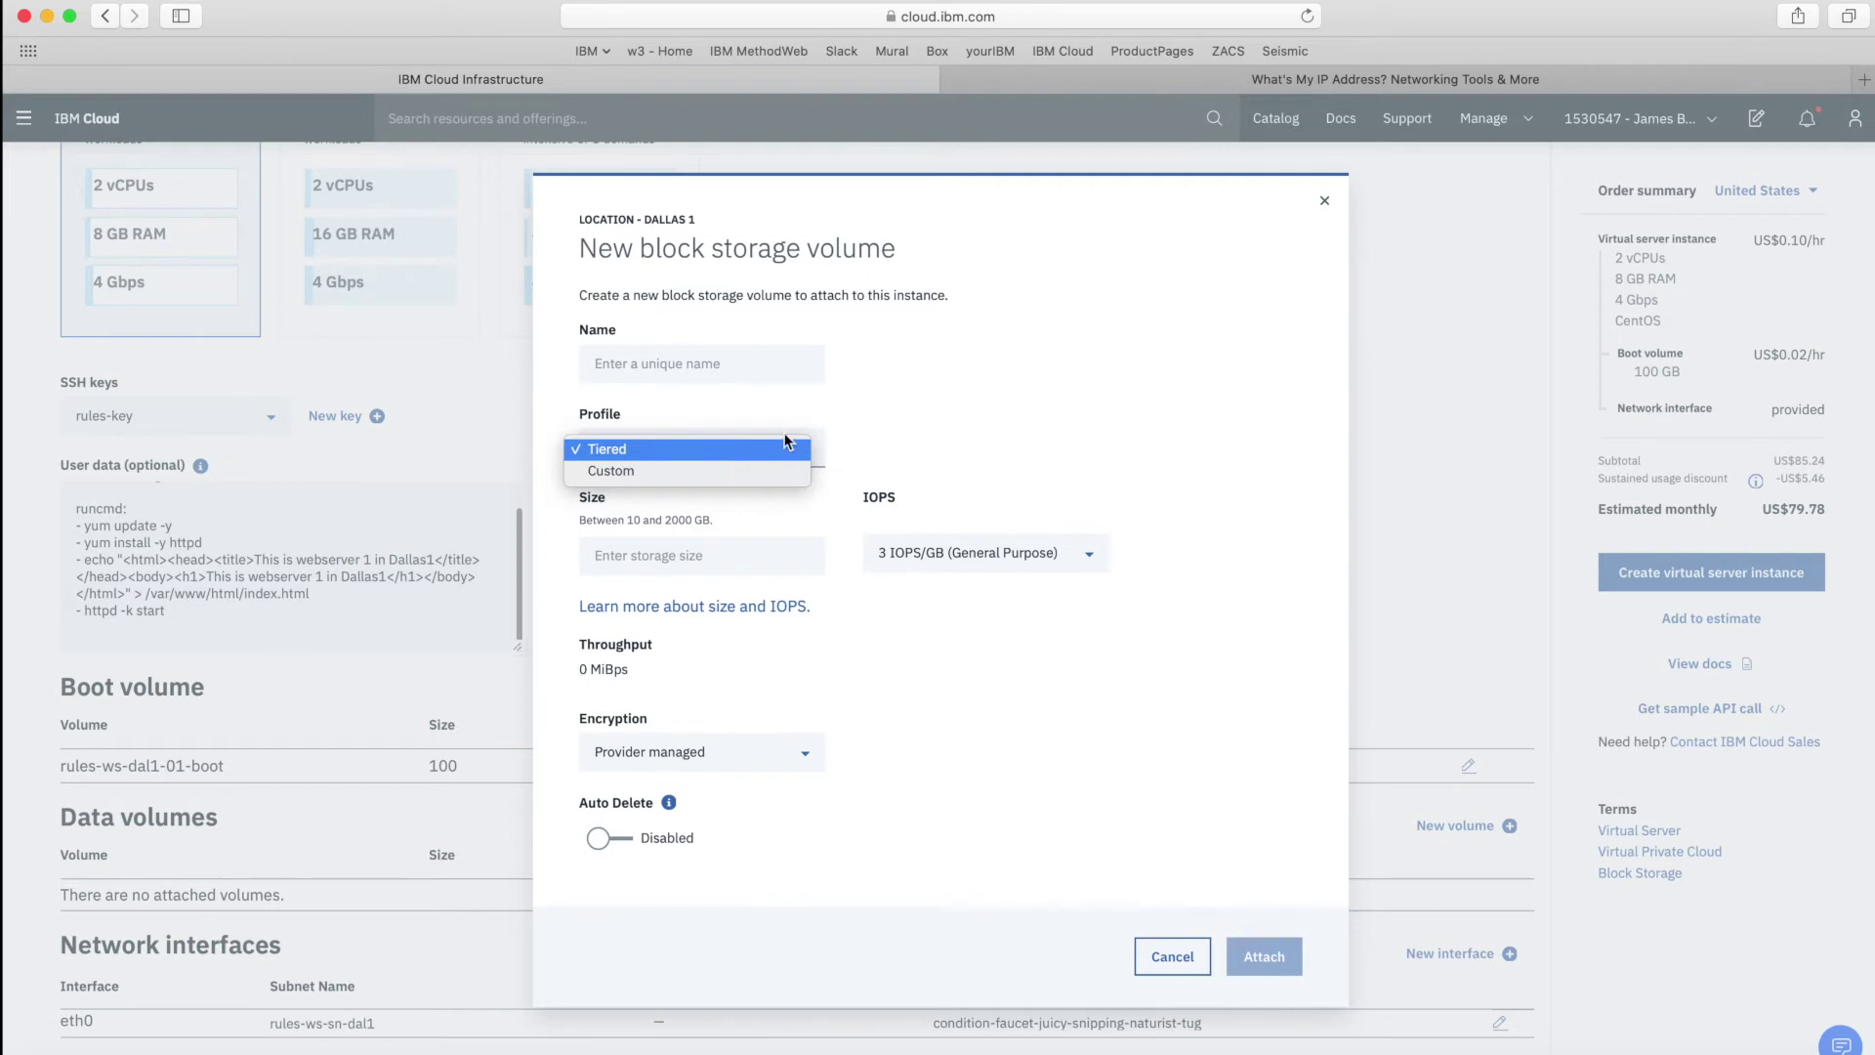
pyautogui.click(728, 449)
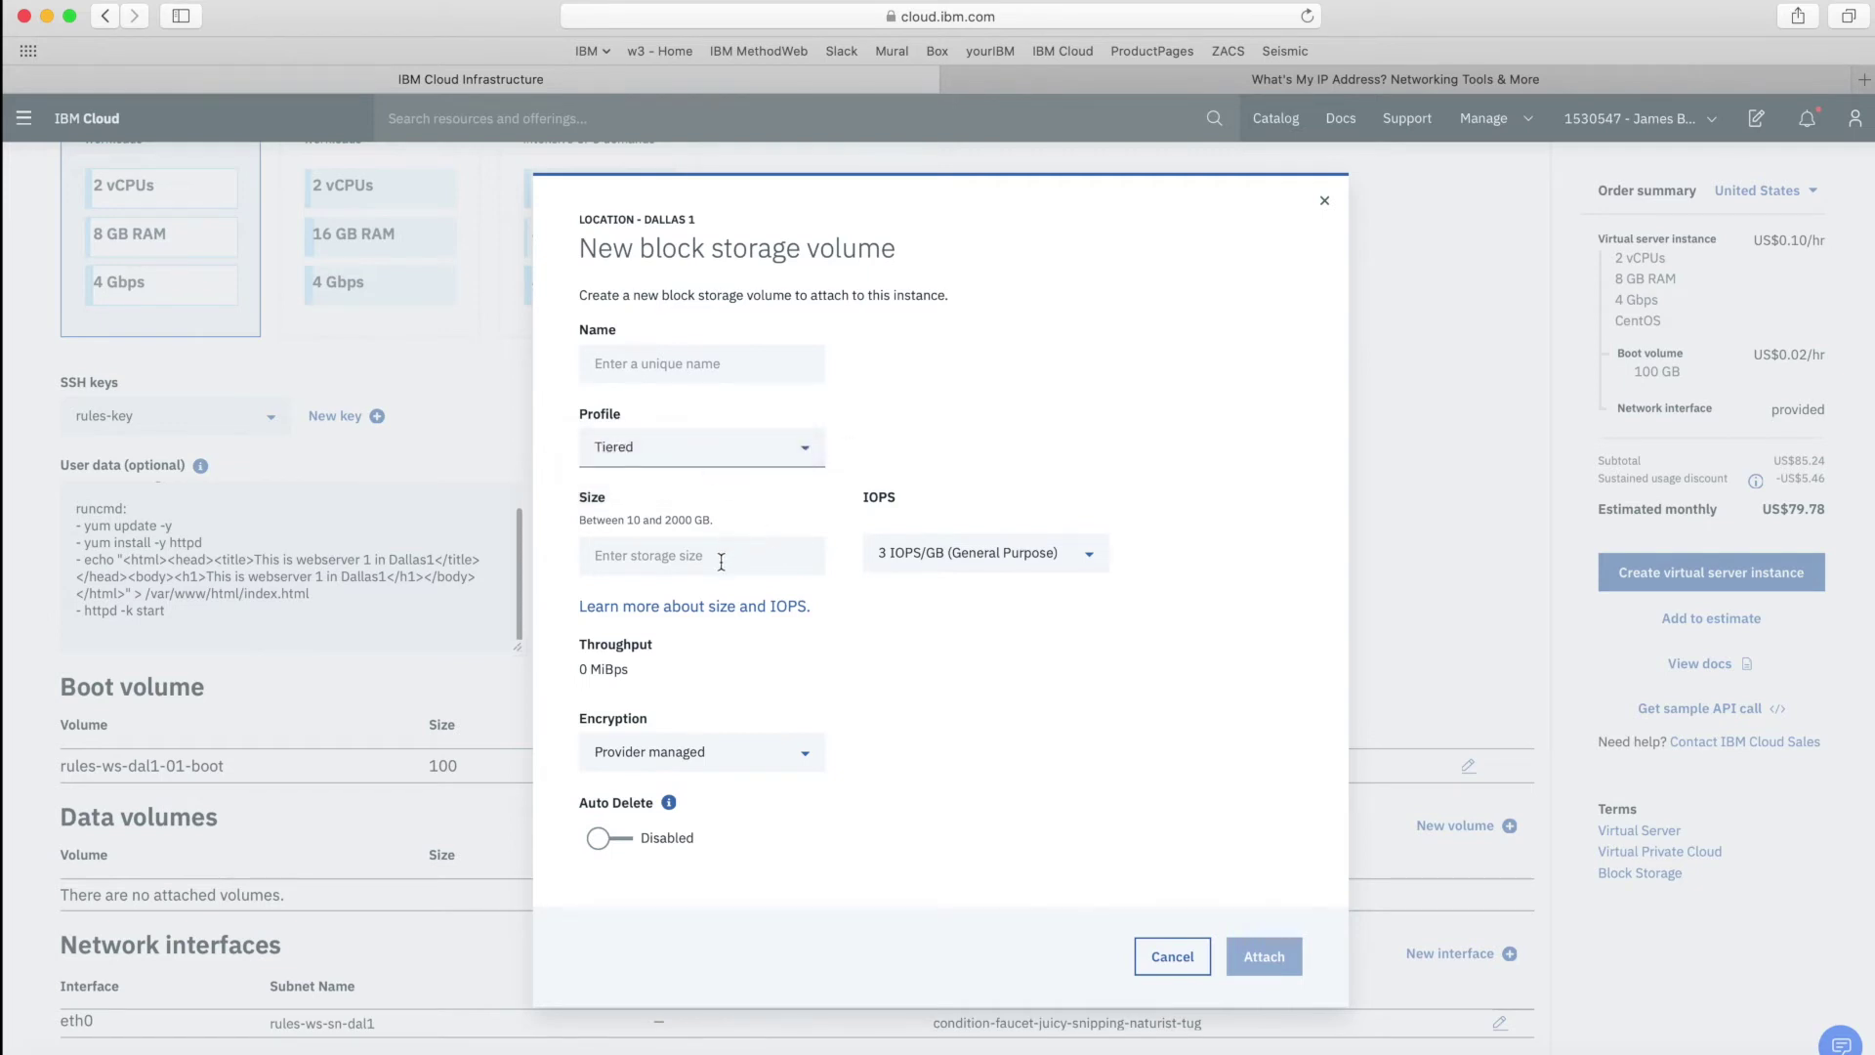
pyautogui.click(615, 560)
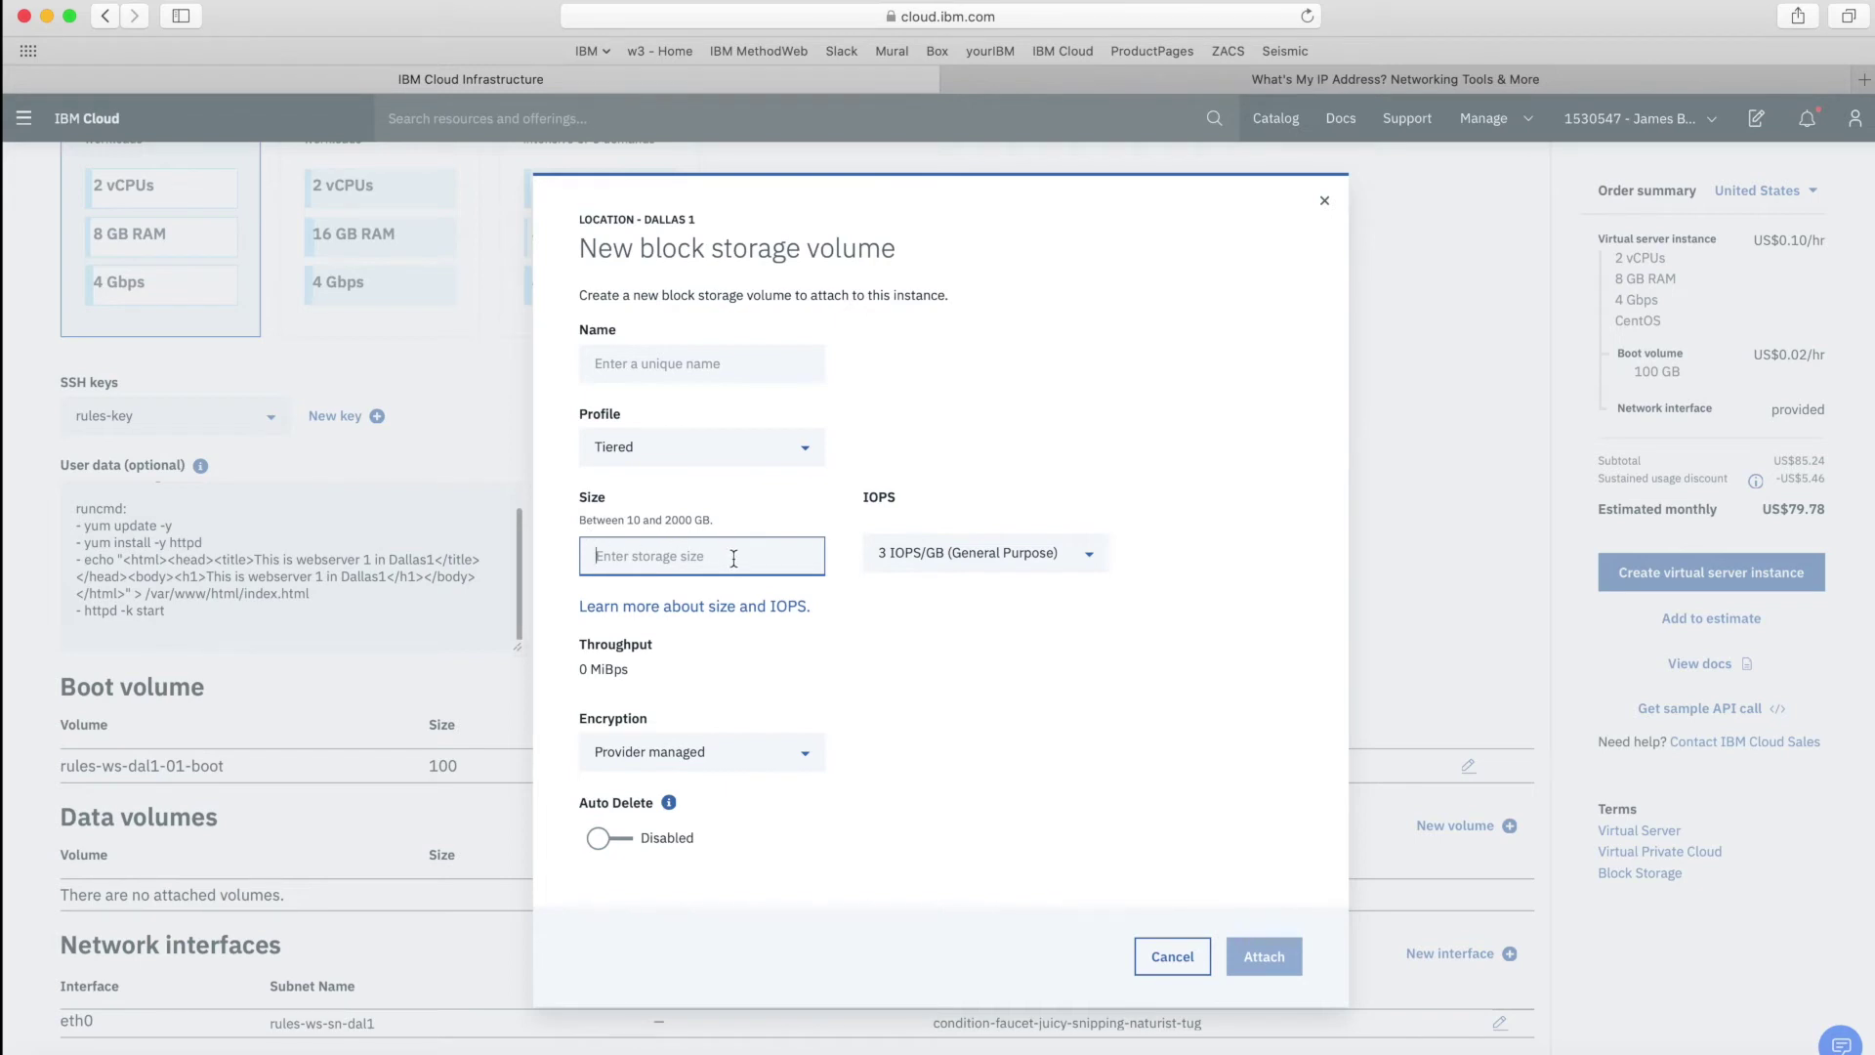
pyautogui.write('1500')
pyautogui.click(1084, 609)
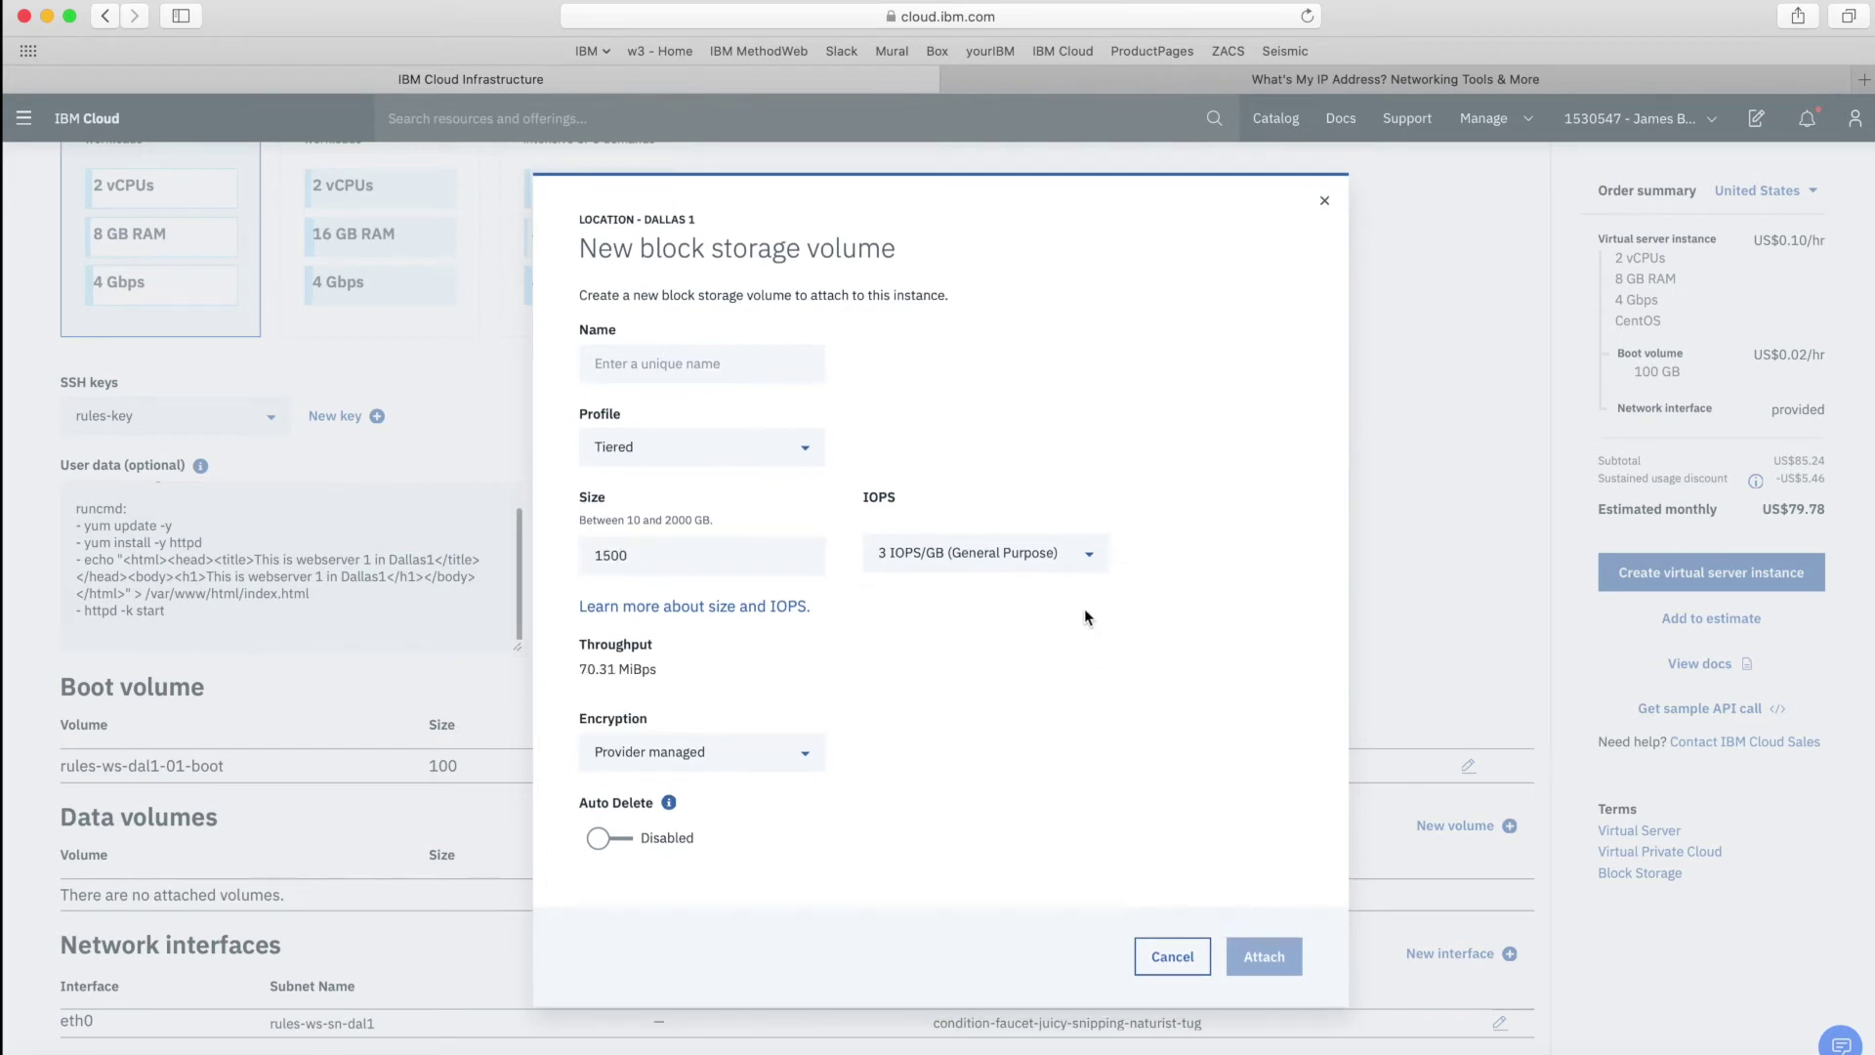
pyautogui.click(1094, 555)
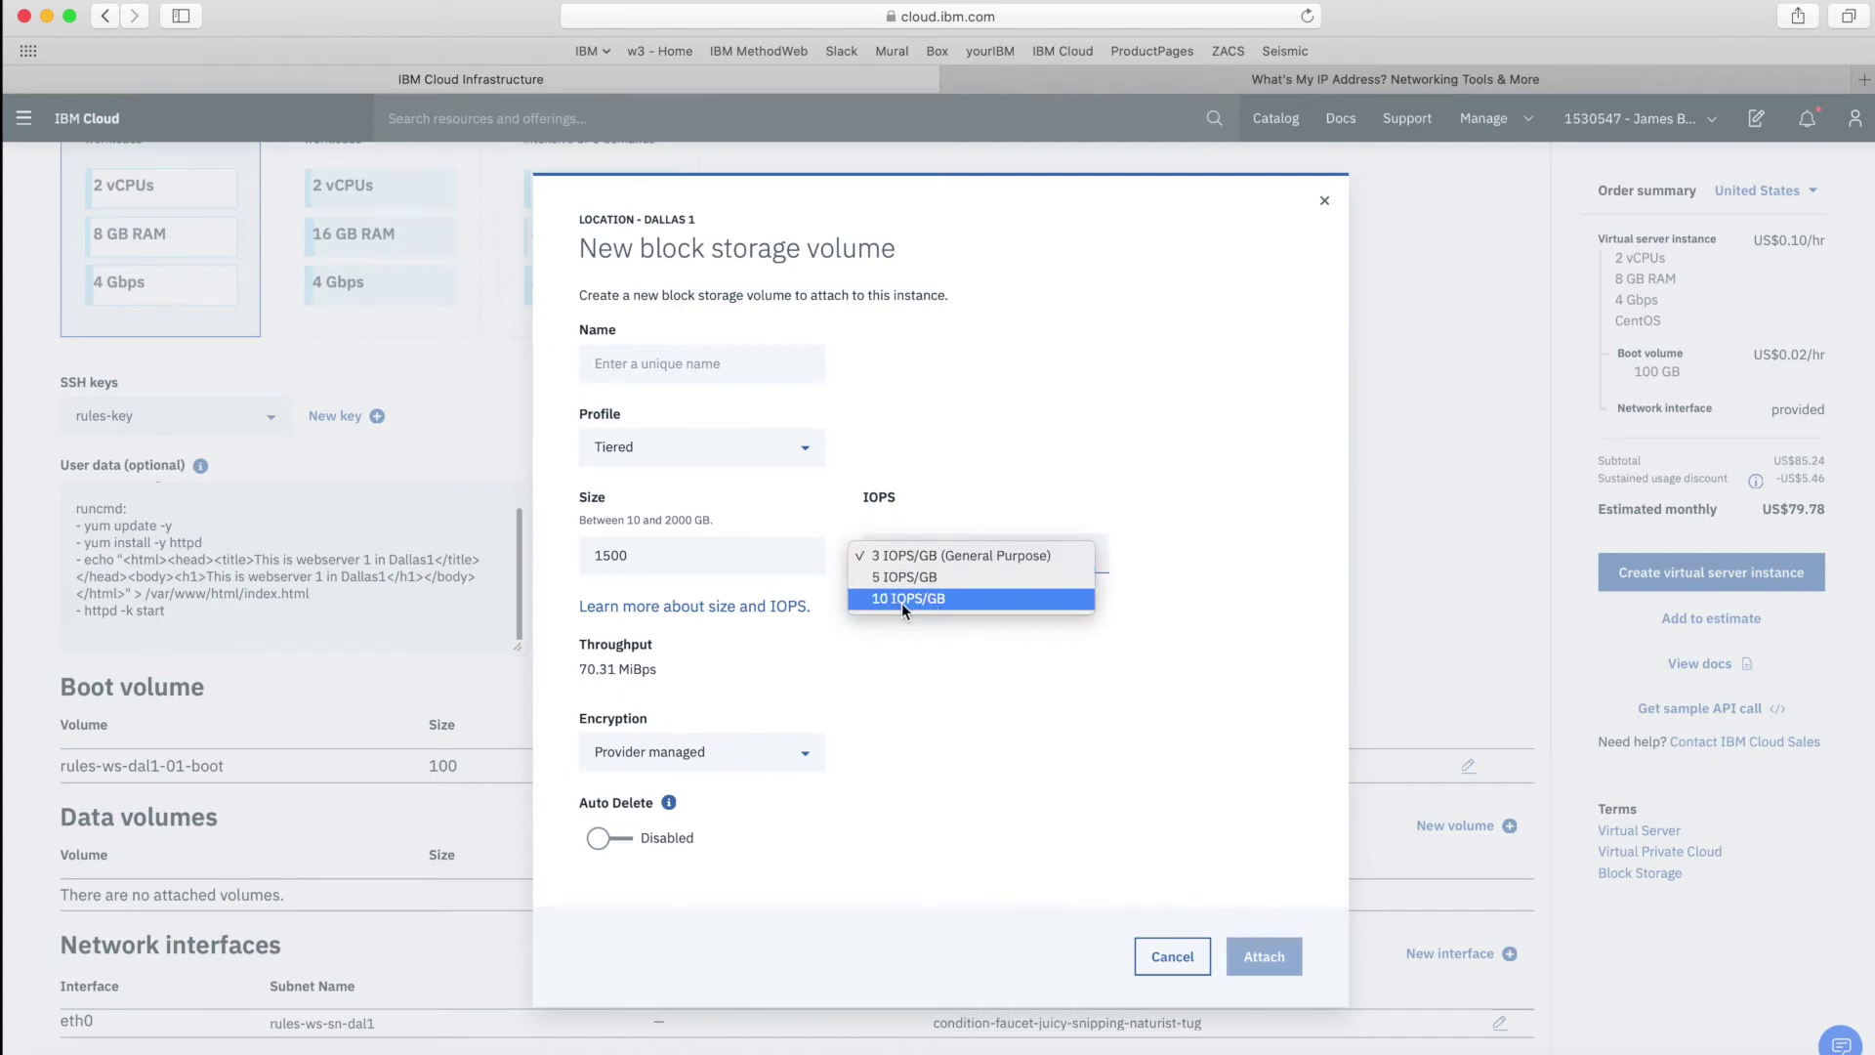
pyautogui.click(987, 488)
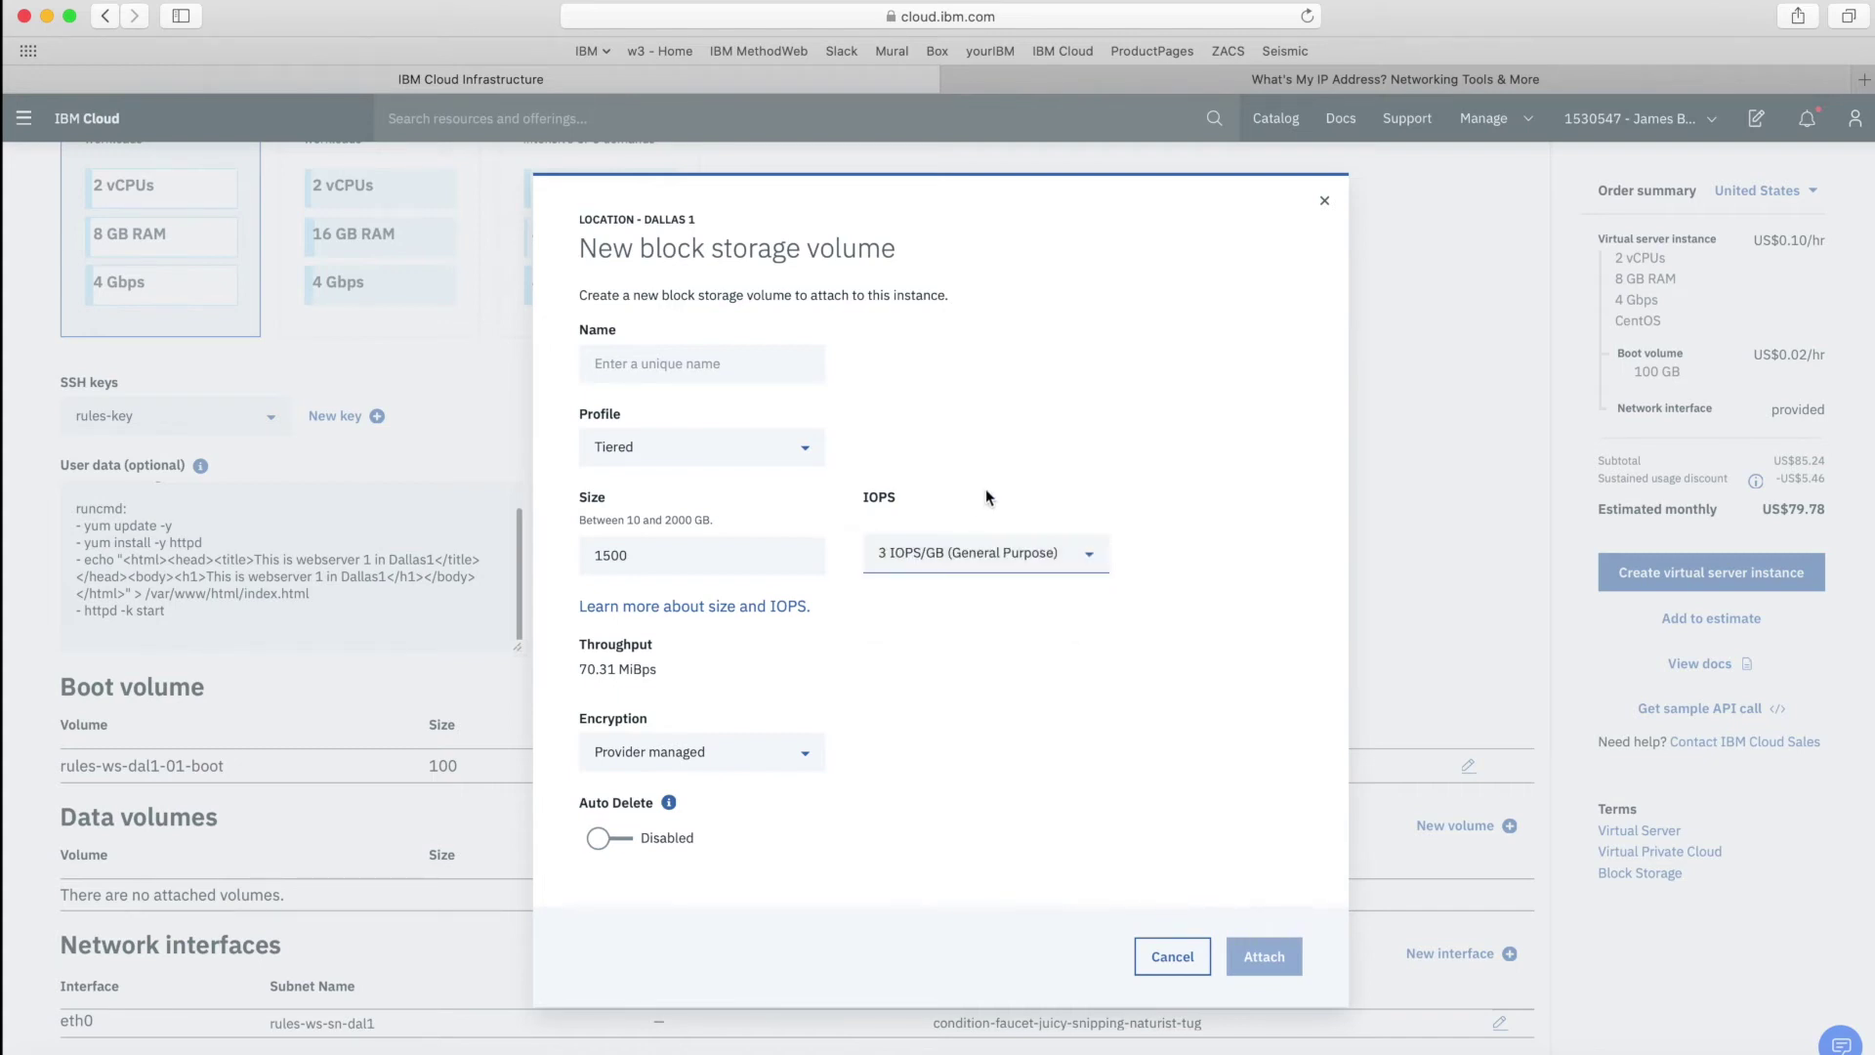
# Switch the new volume's profile to Custom and set its IOPS to 200.
pyautogui.click(695, 453)
pyautogui.click(642, 470)
pyautogui.click(713, 555)
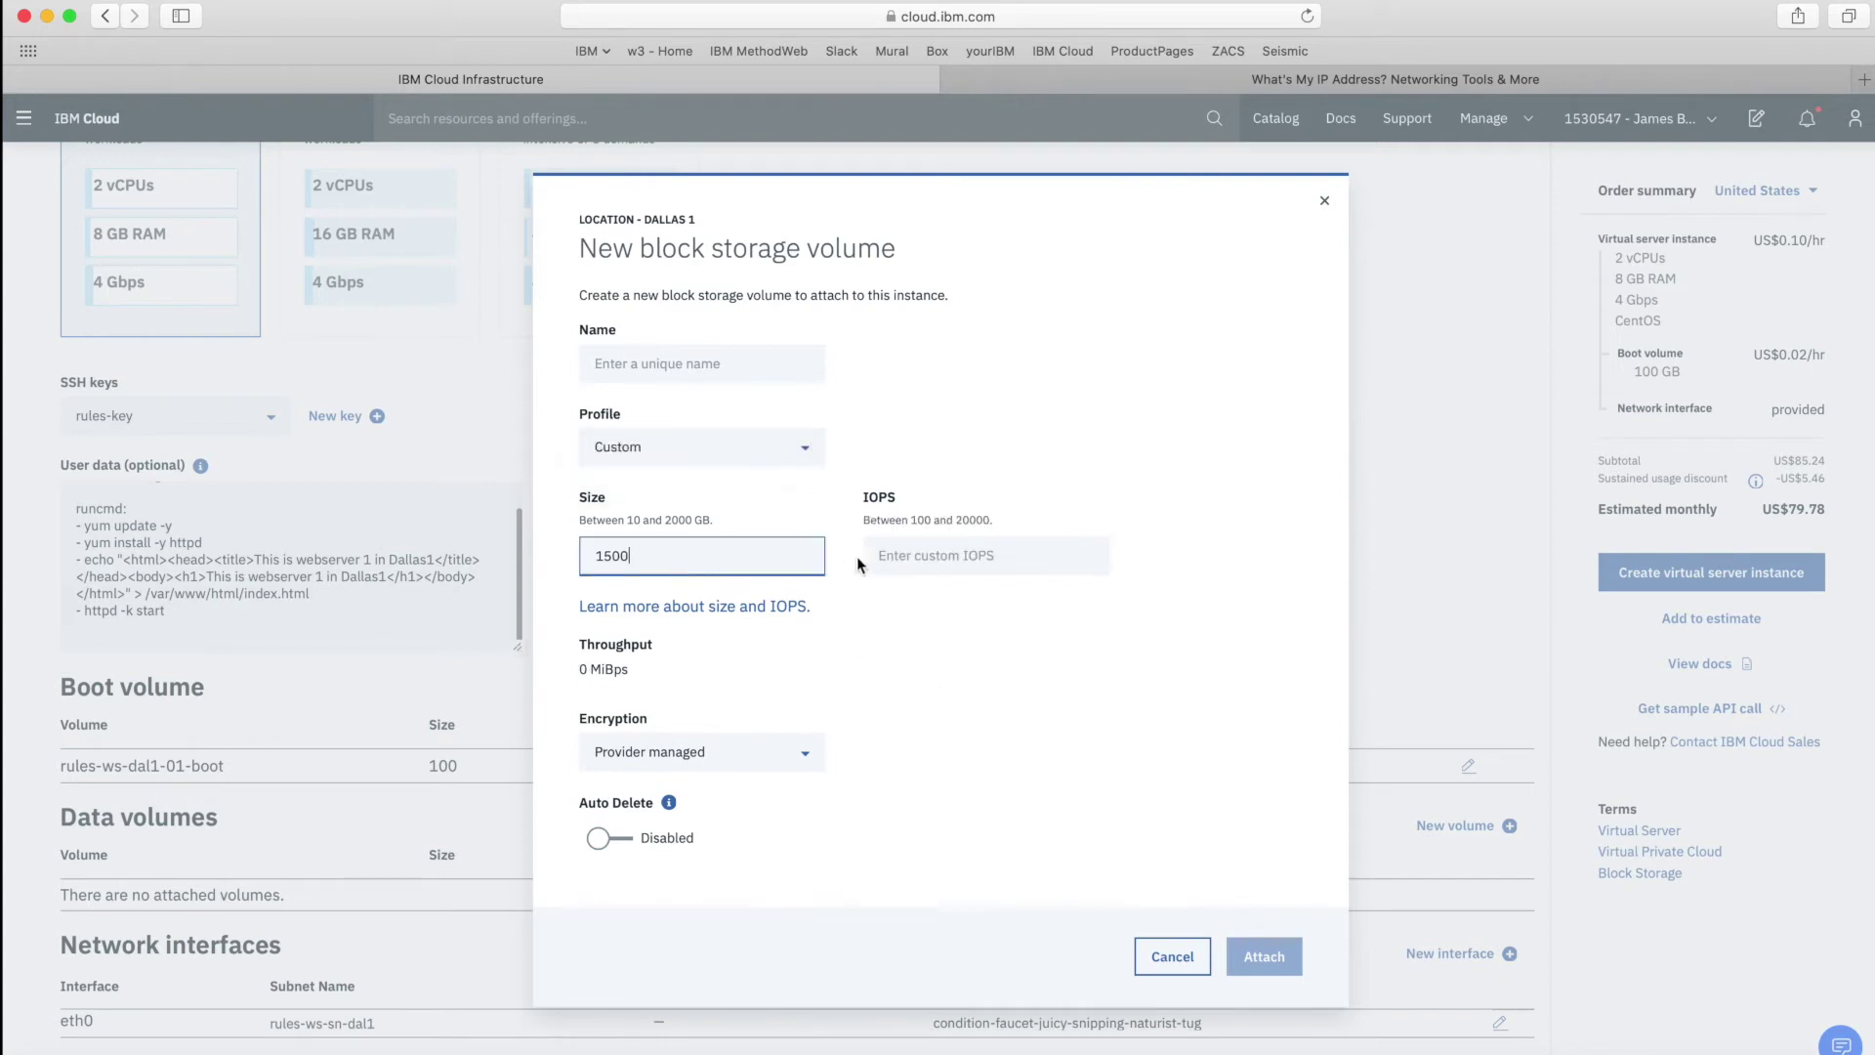
pyautogui.click(952, 560)
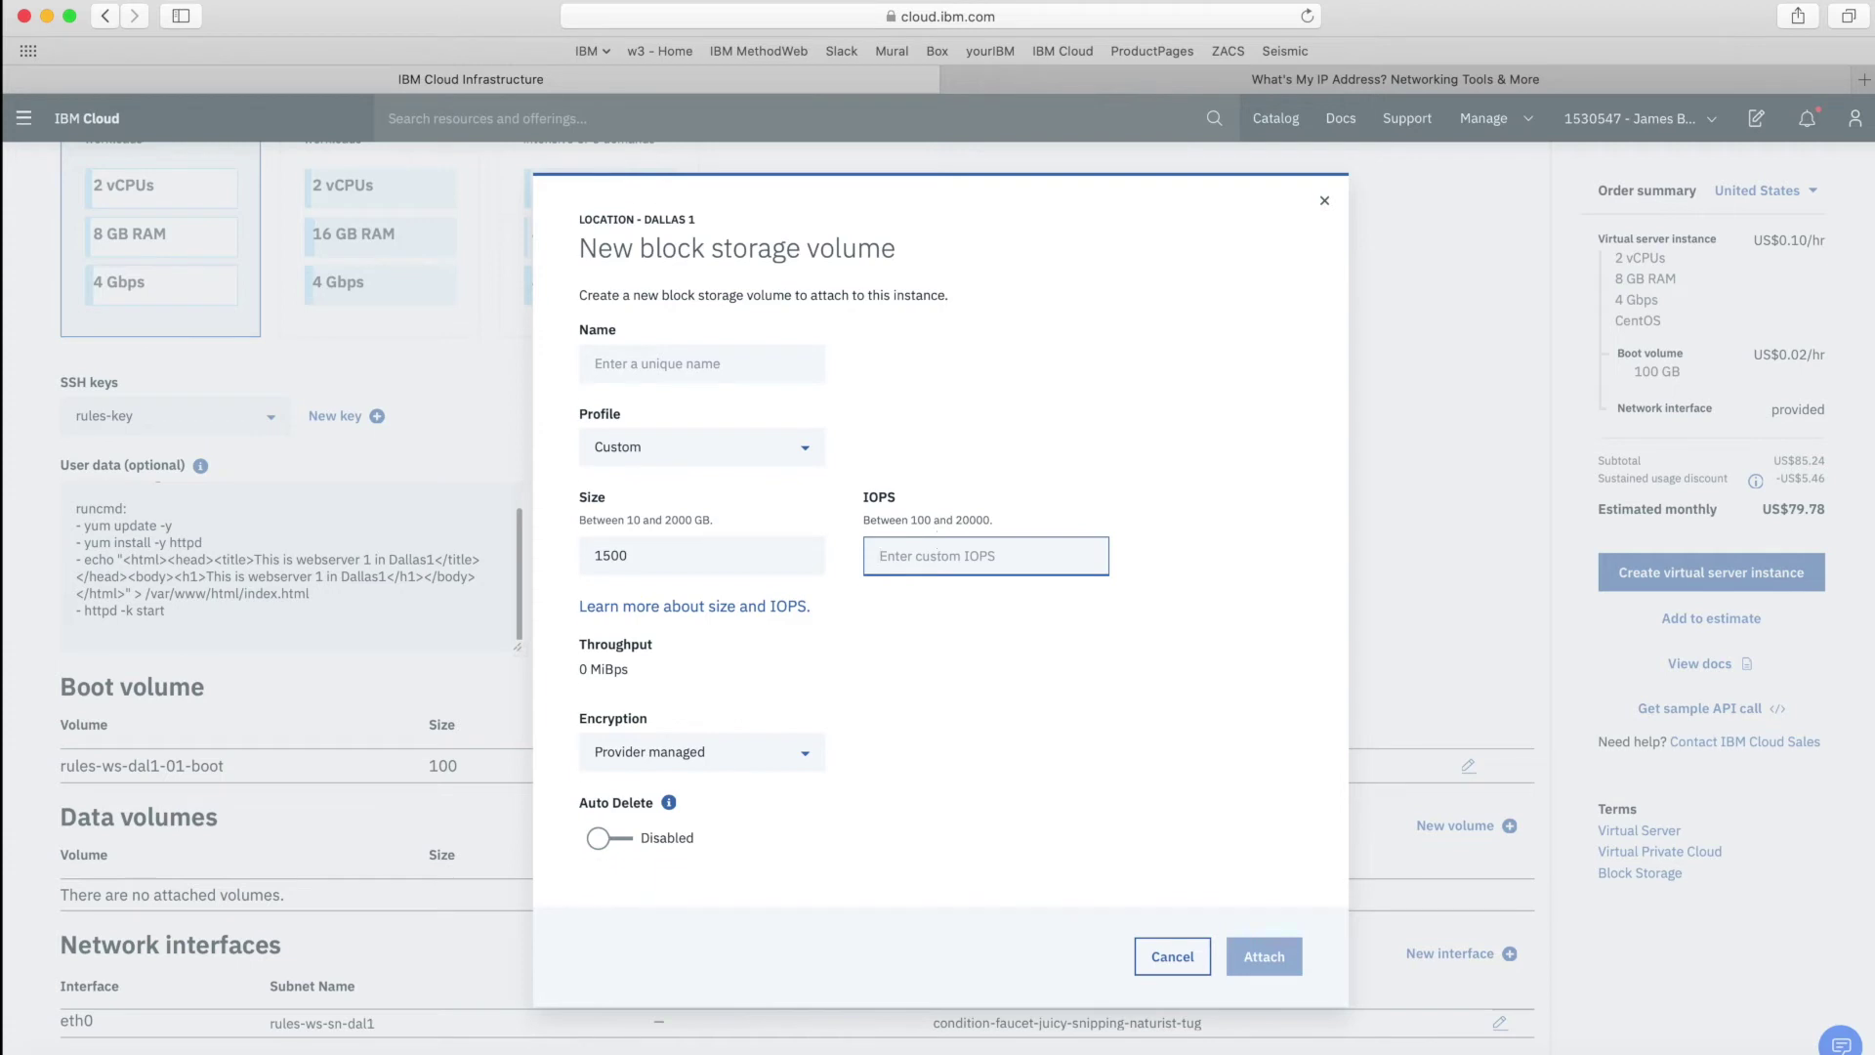
pyautogui.write('23')
pyautogui.press('BackSpace')
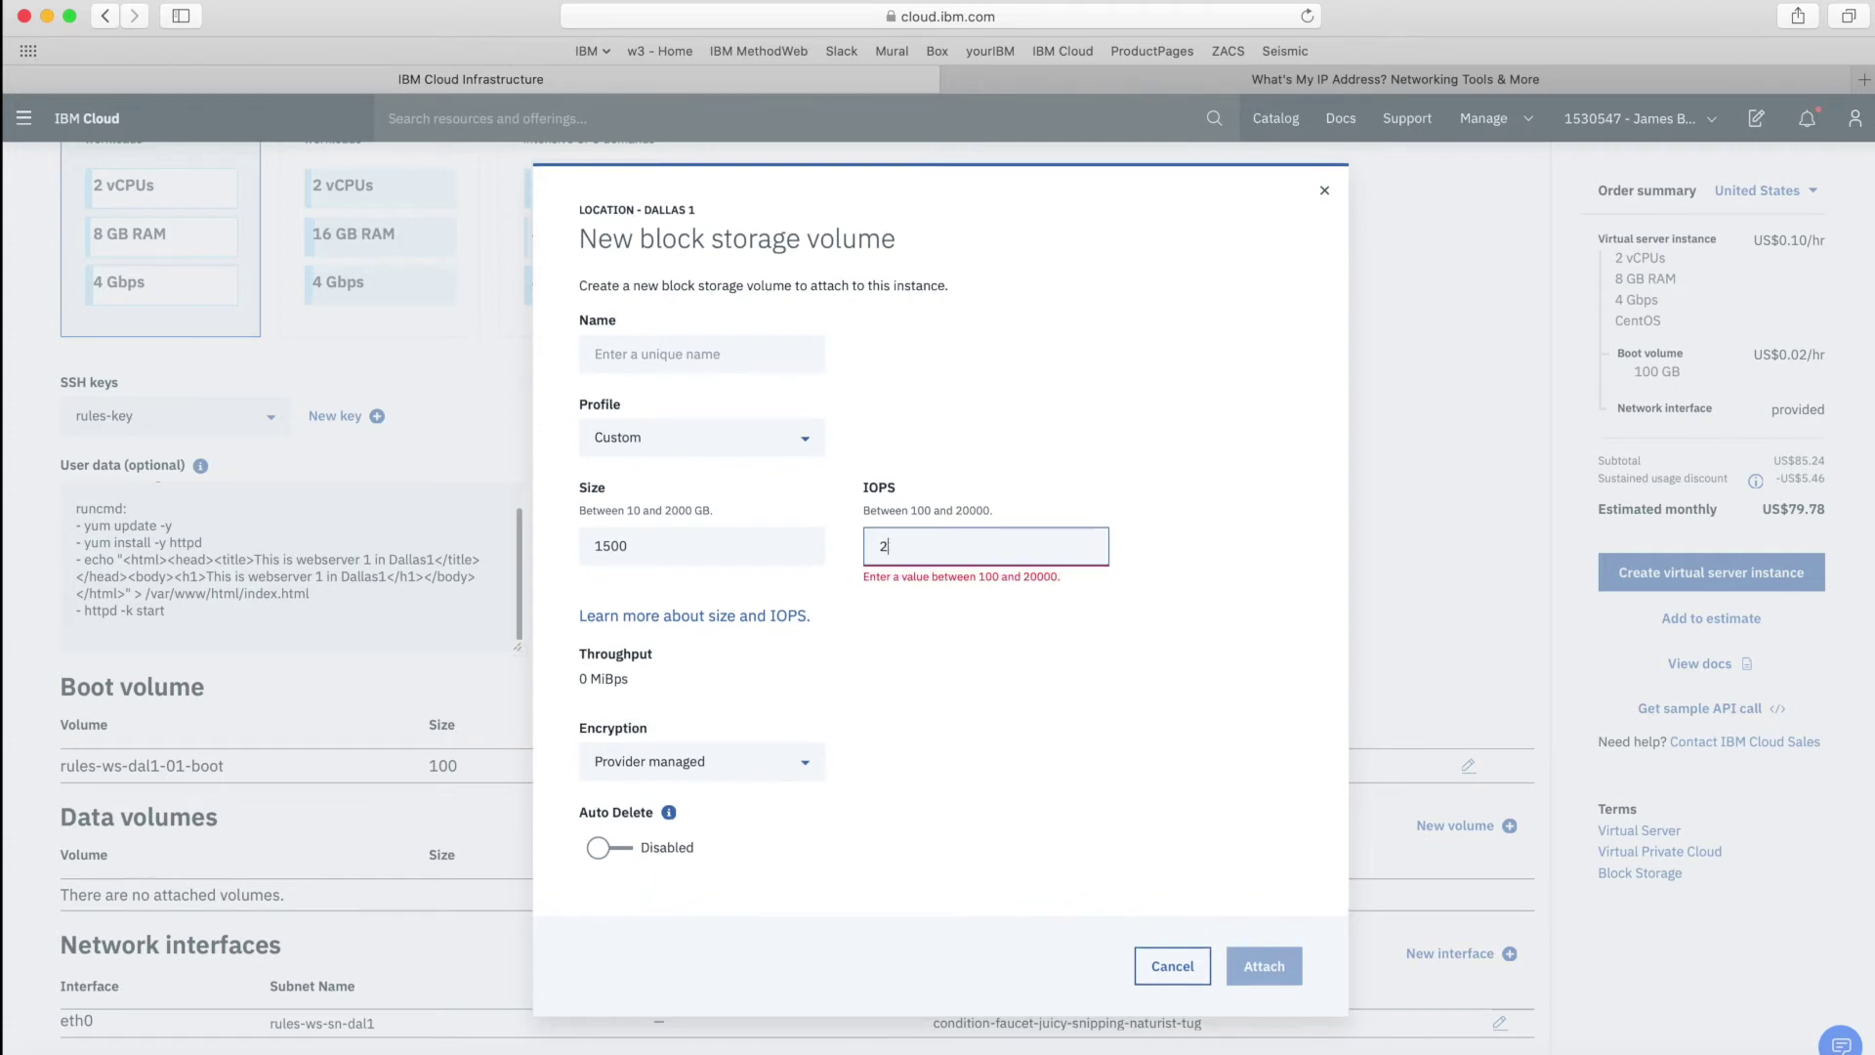
pyautogui.write('000')
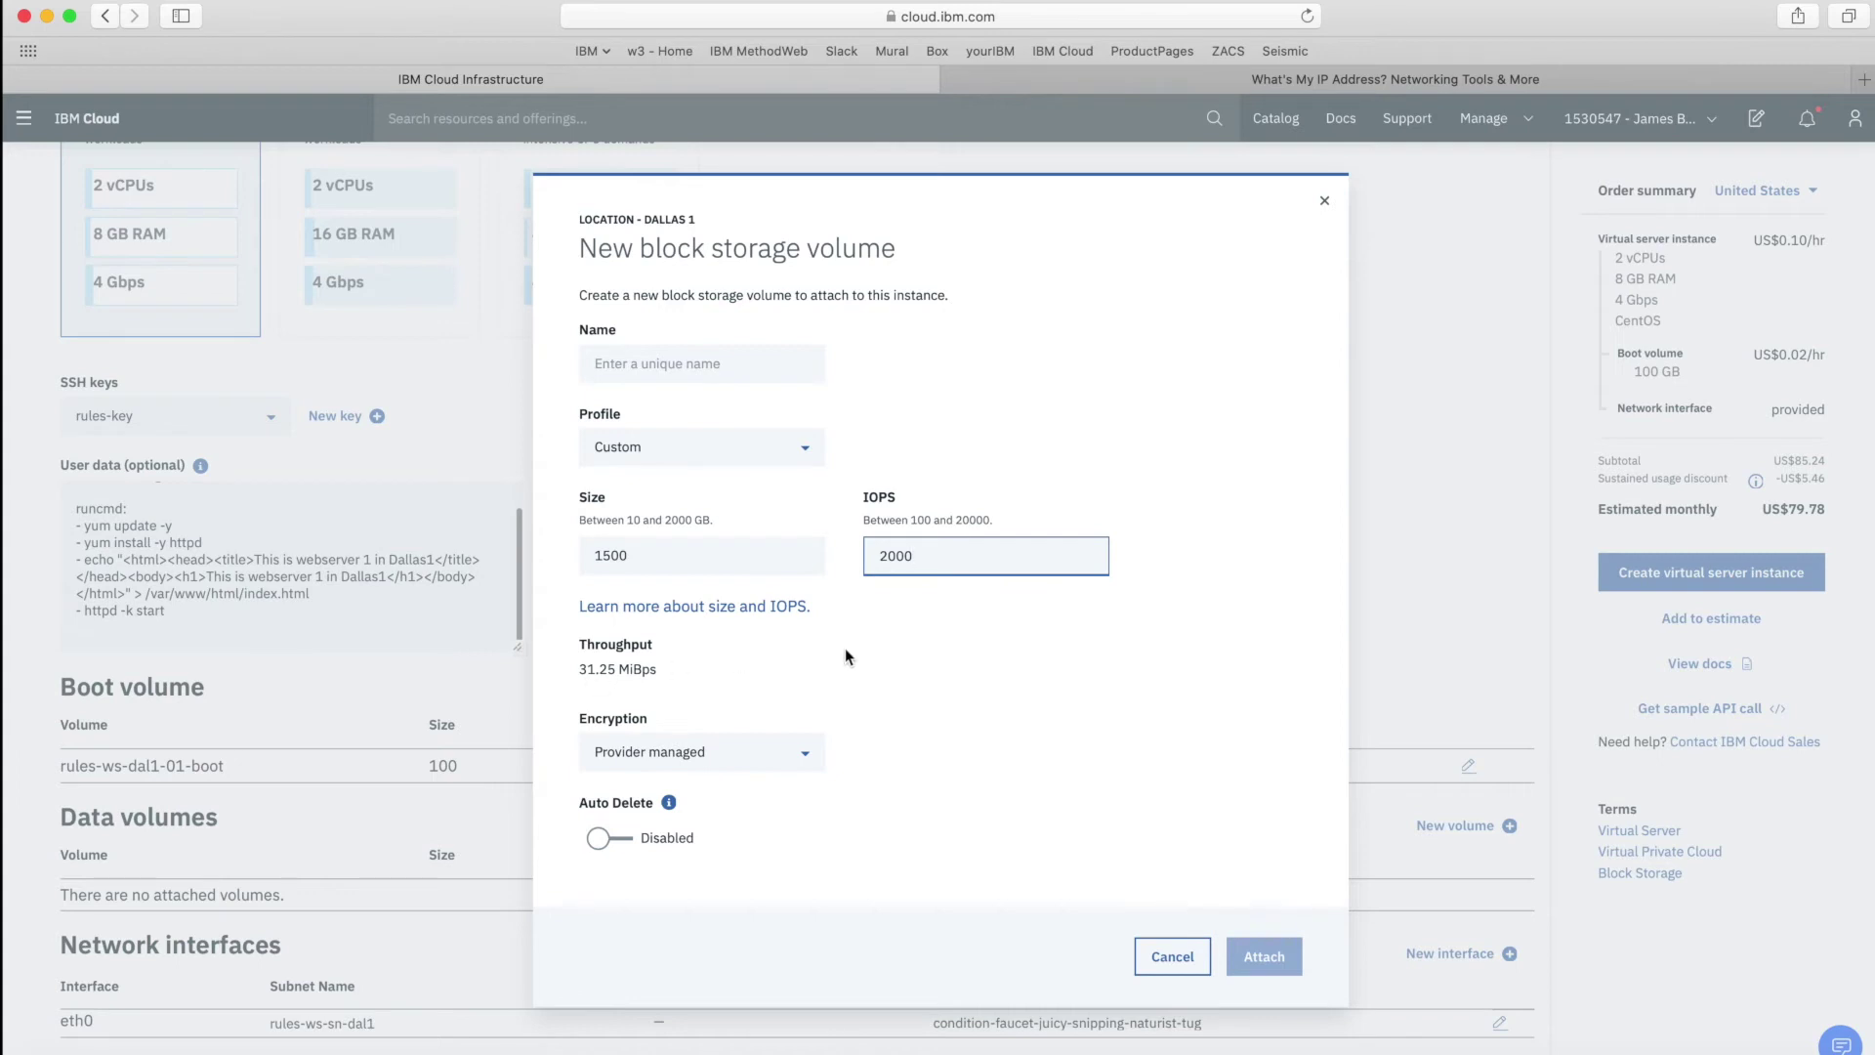
pyautogui.press('BackSpace')
pyautogui.click(975, 742)
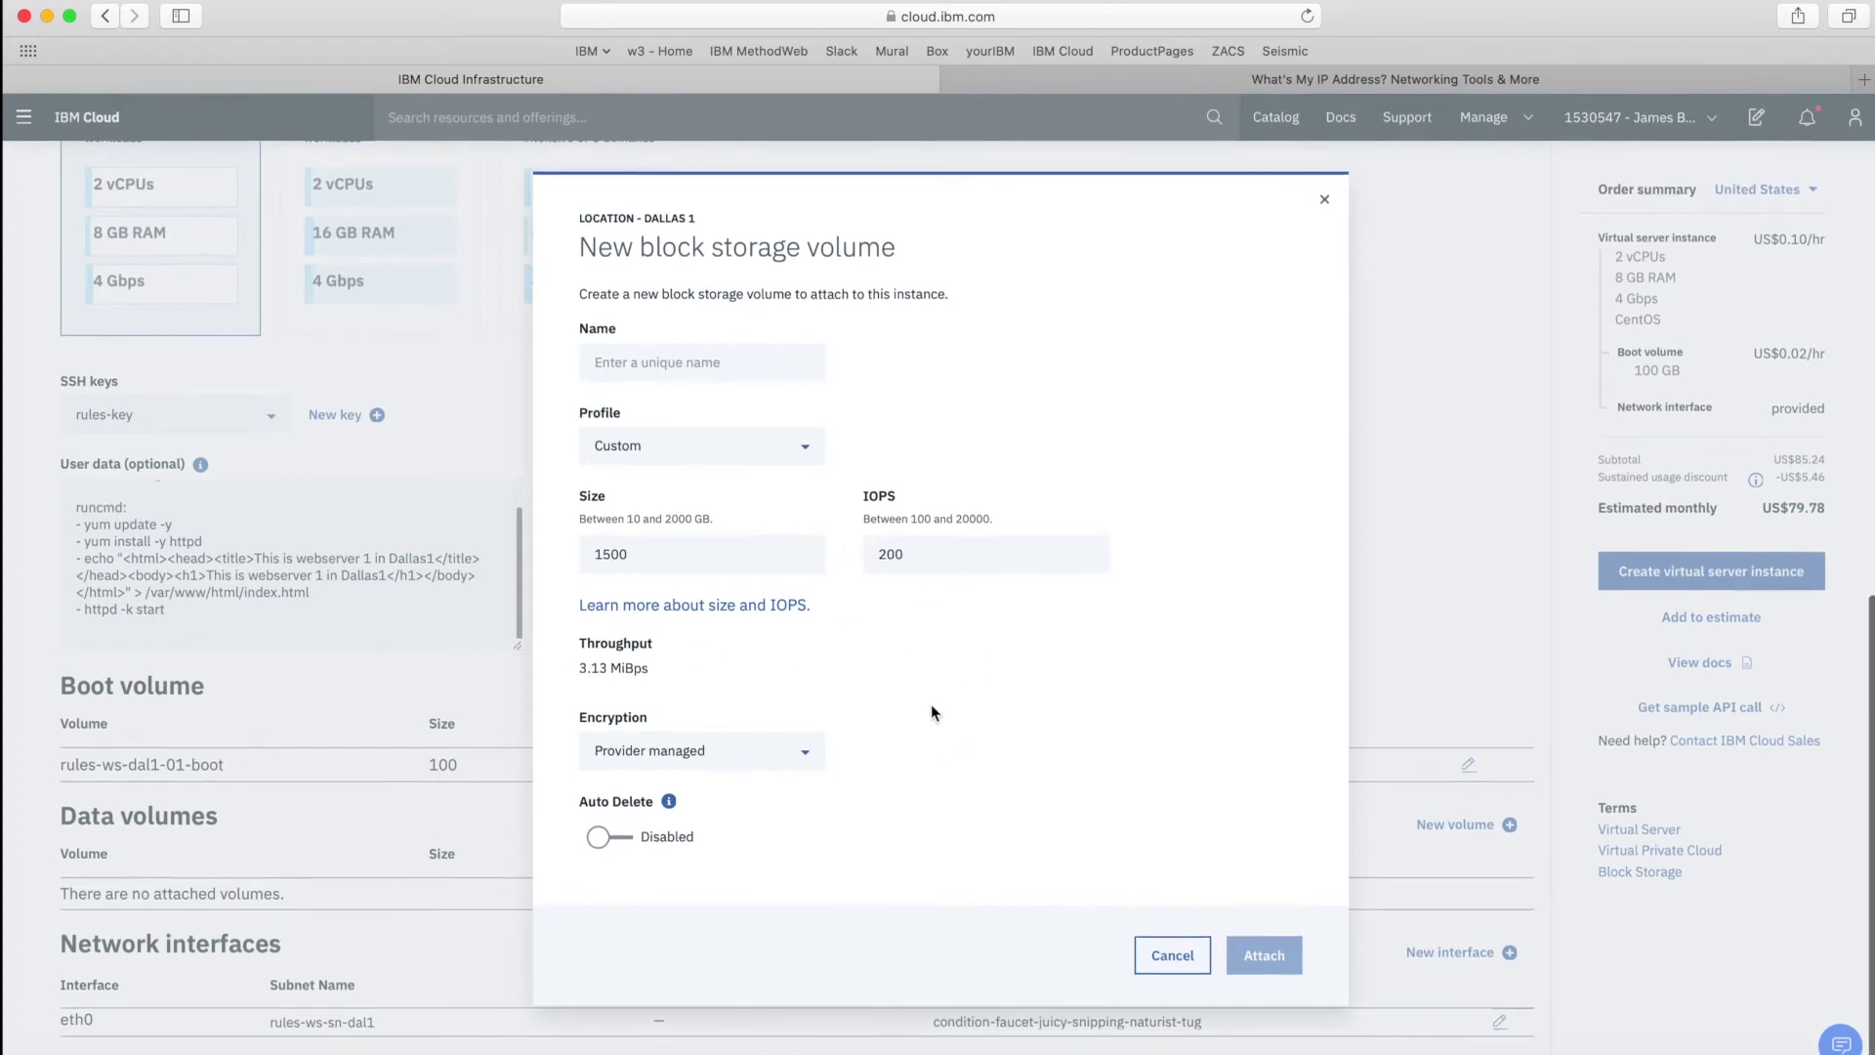
# Review the new data volume's encryption and auto delete options and discard the volume.
pyautogui.click(772, 753)
pyautogui.click(719, 754)
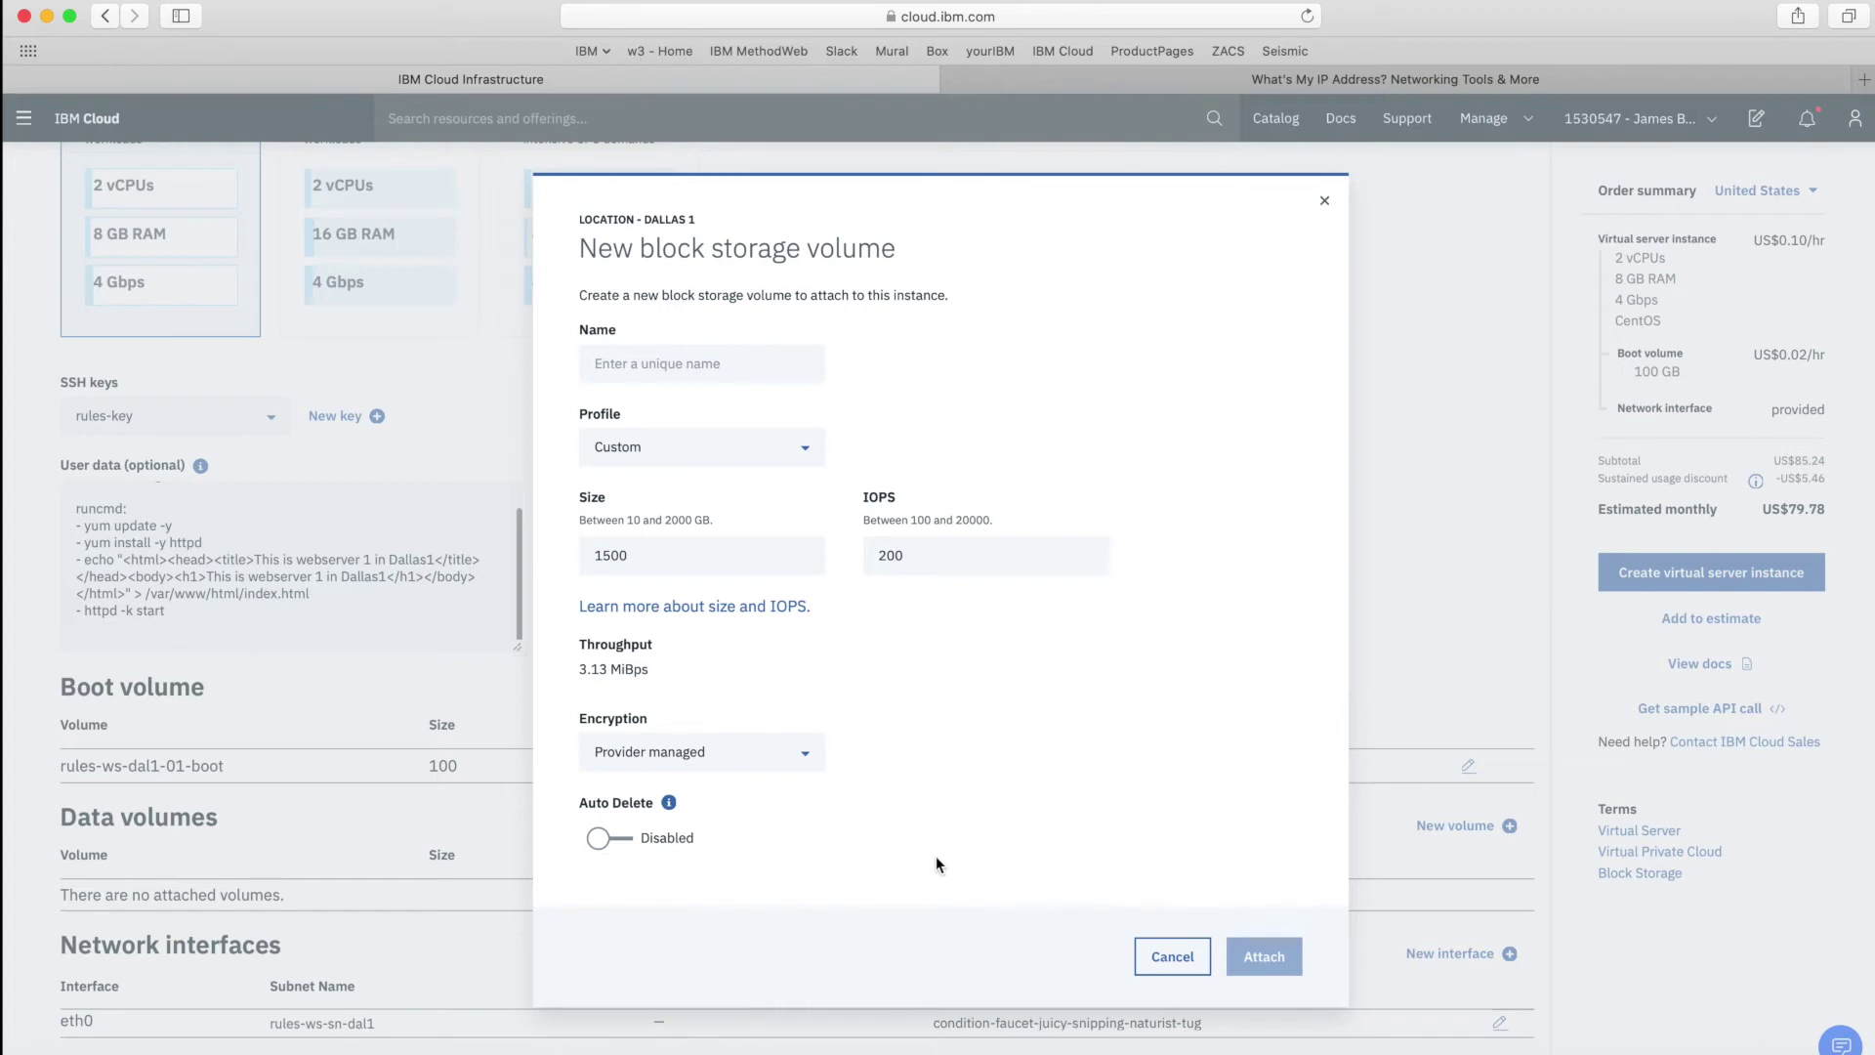
pyautogui.click(649, 842)
pyautogui.click(597, 844)
pyautogui.click(1179, 958)
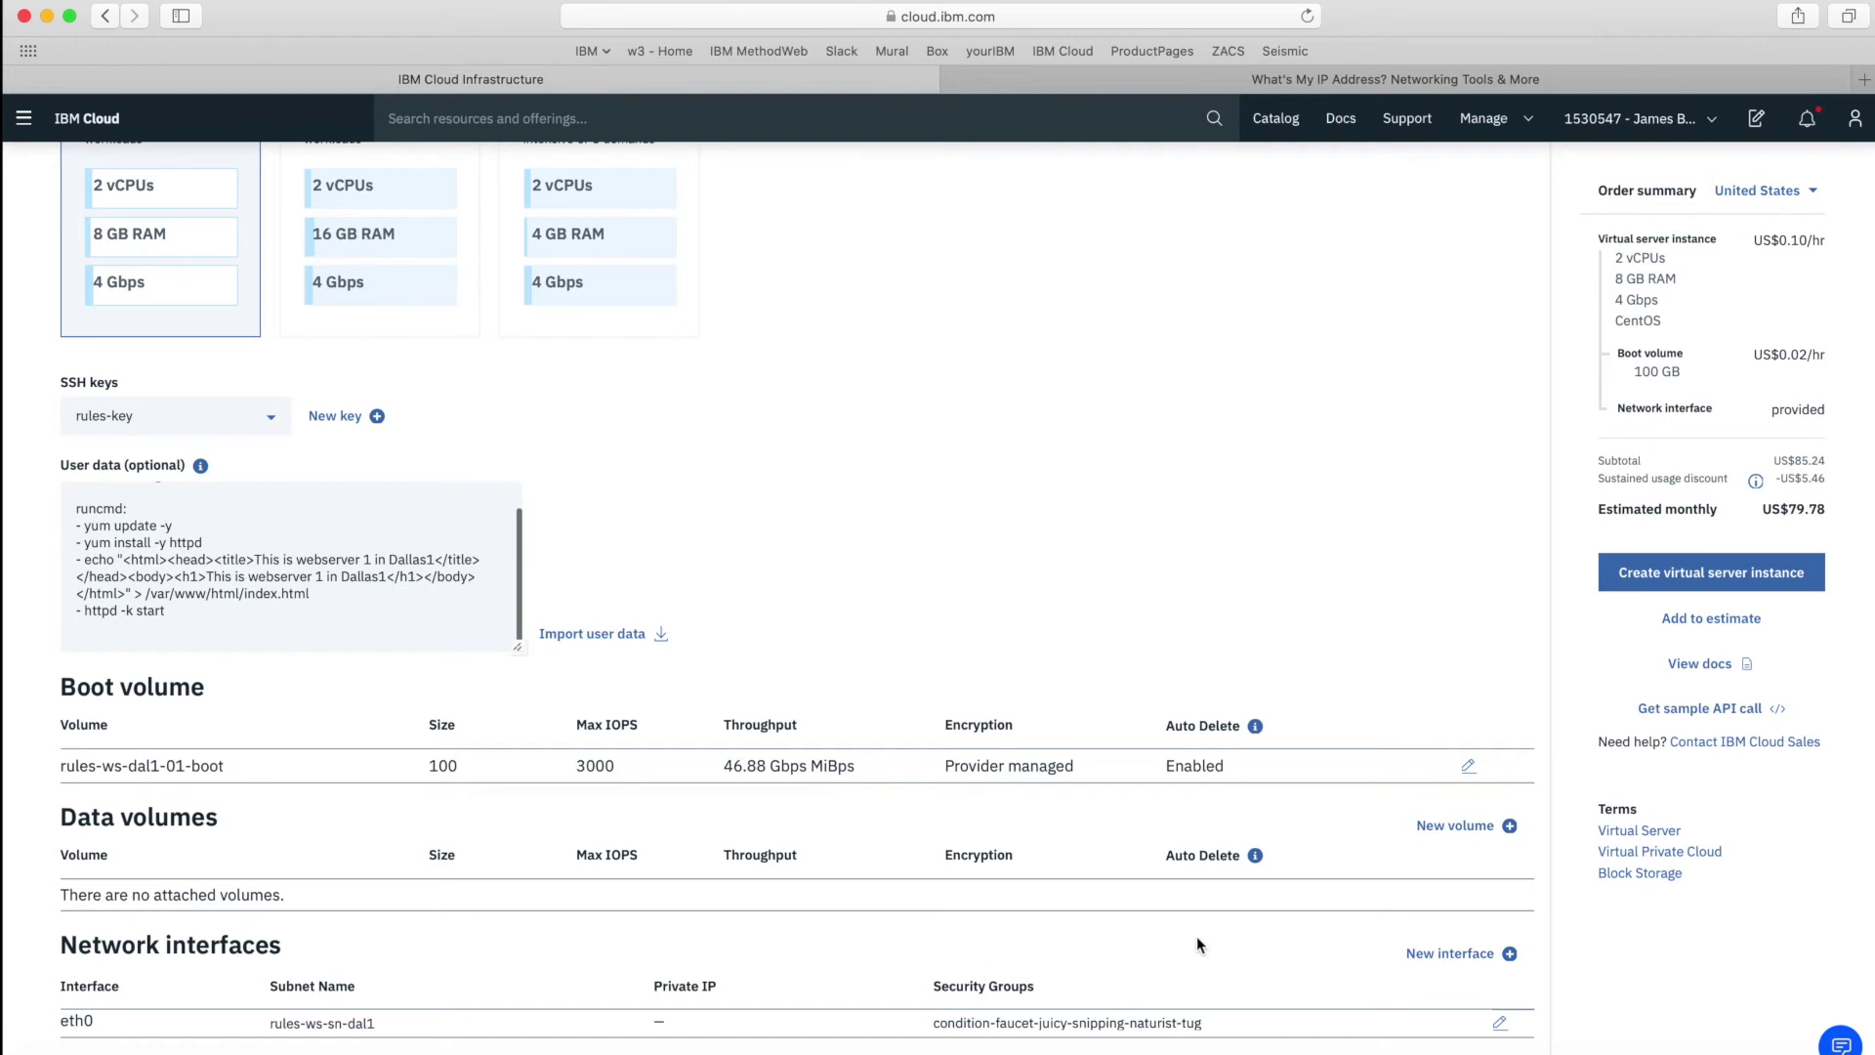
# Review the subnet choices for an additional network interface eth1 and discard the interface.
pyautogui.click(1476, 977)
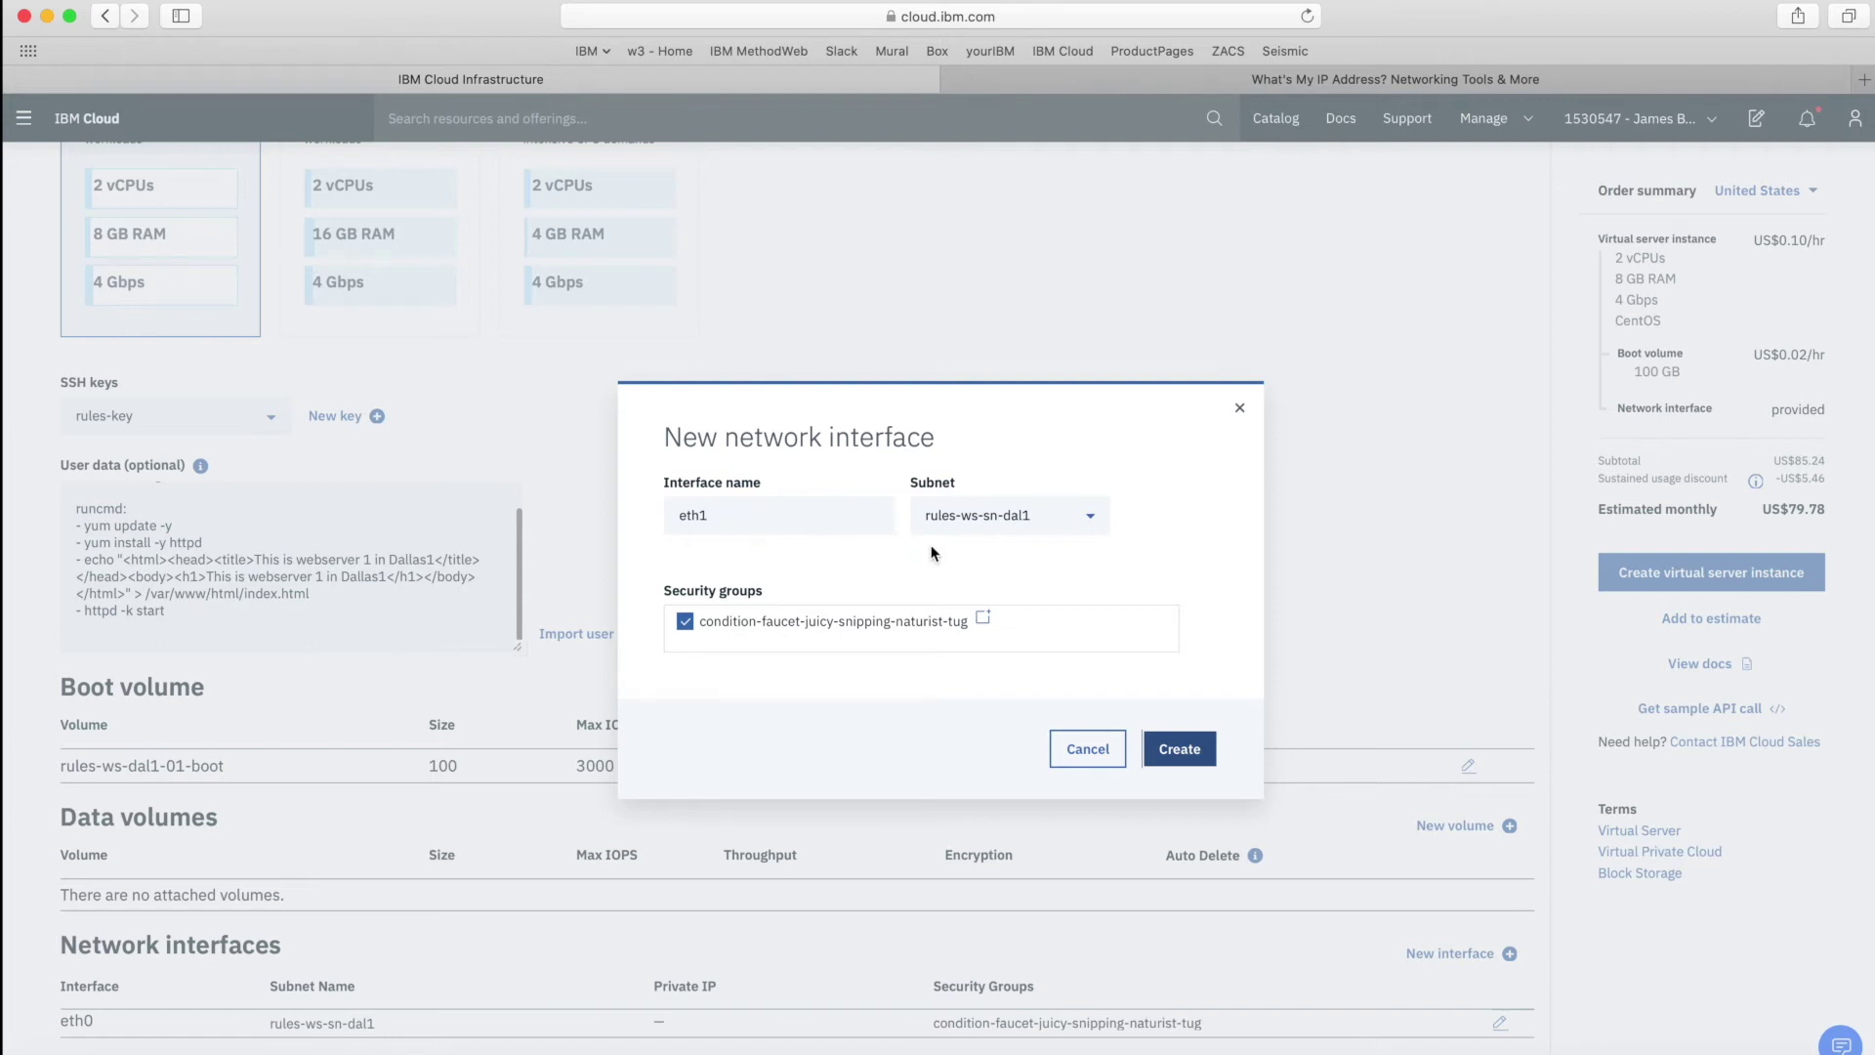
pyautogui.click(1026, 528)
pyautogui.click(1023, 519)
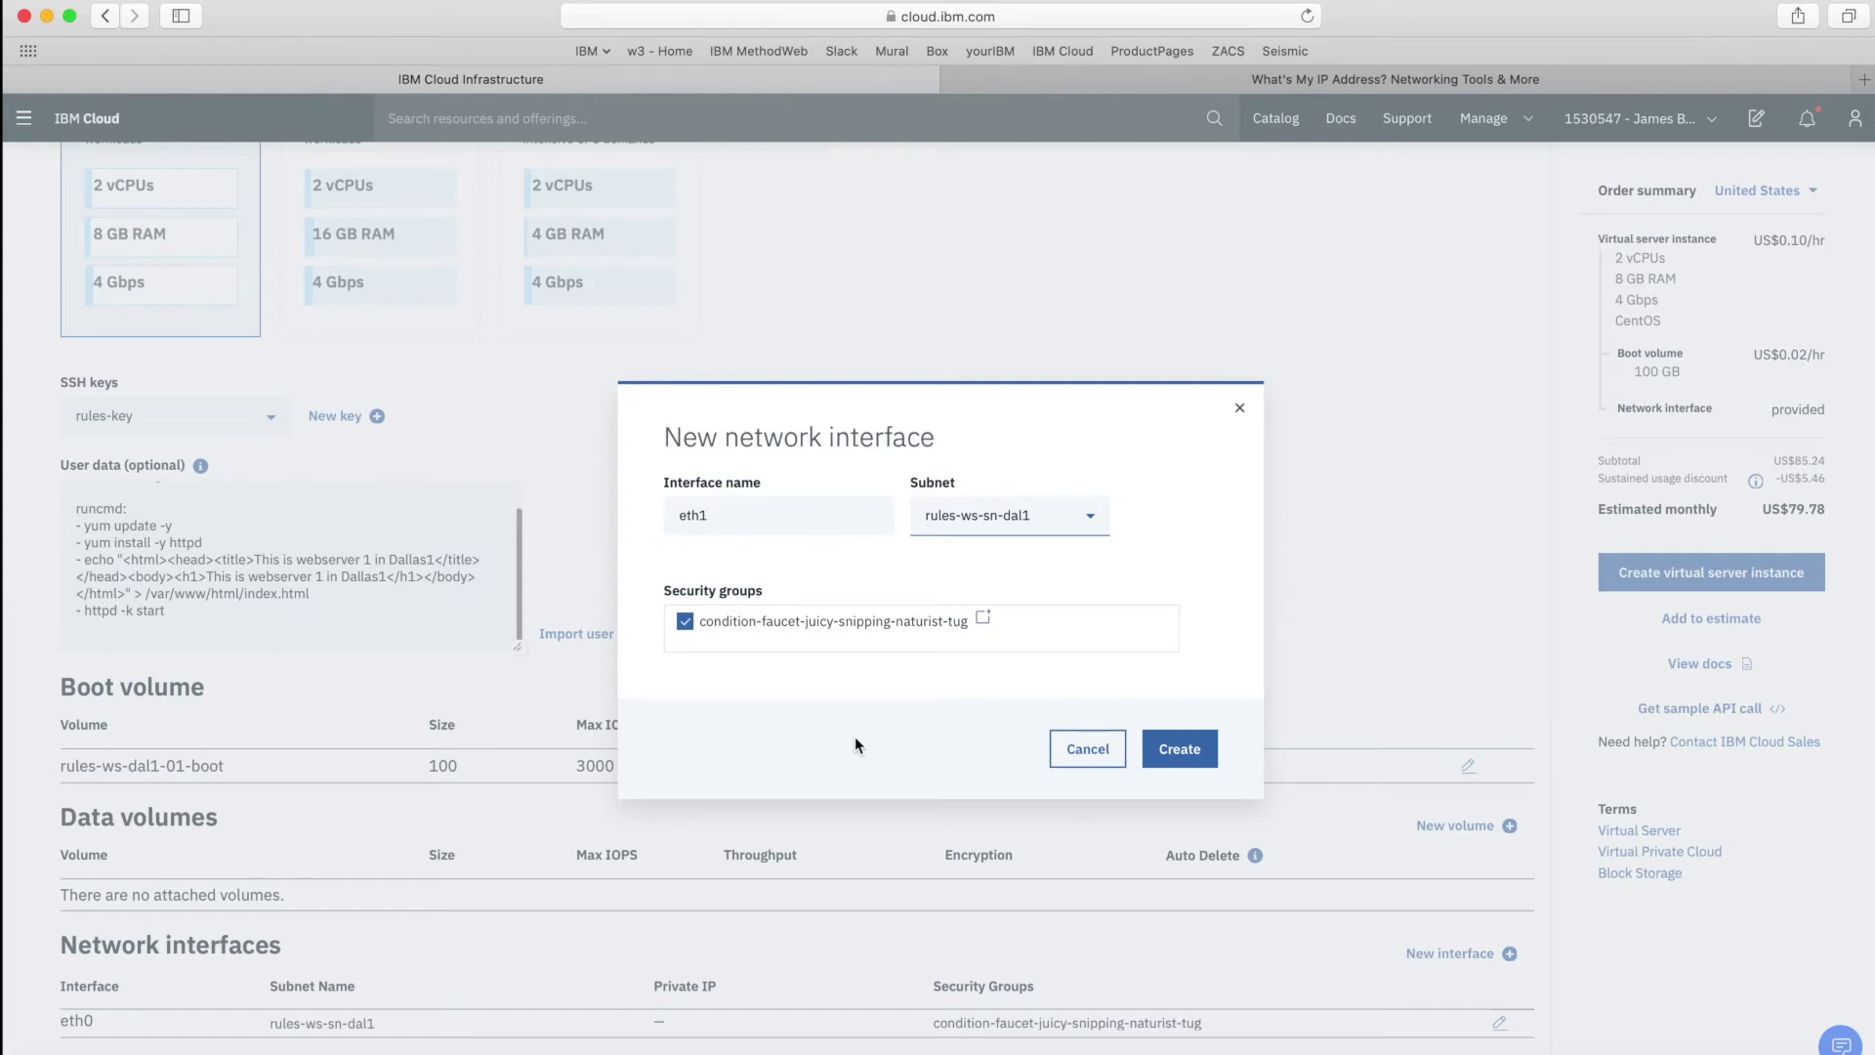
pyautogui.click(1087, 748)
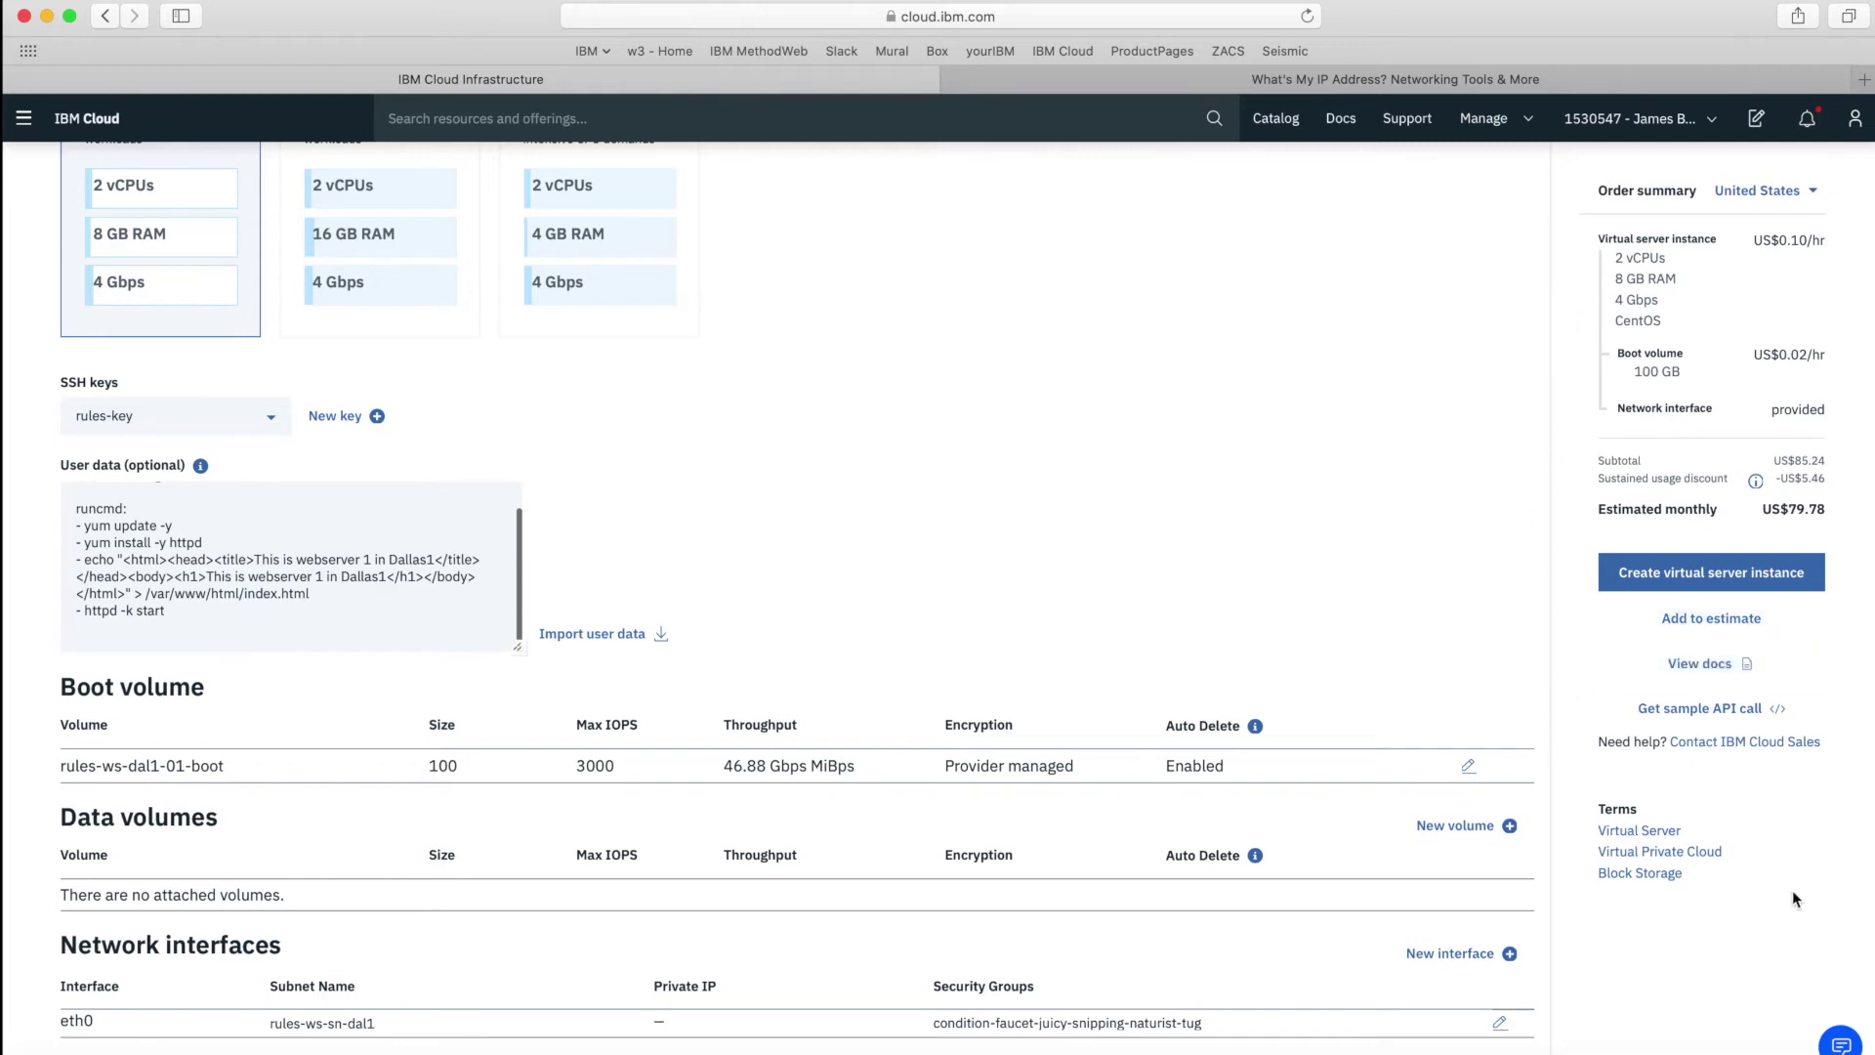
# Create the virtual server instance with the current configuration and refresh the instance list.
pyautogui.click(1739, 572)
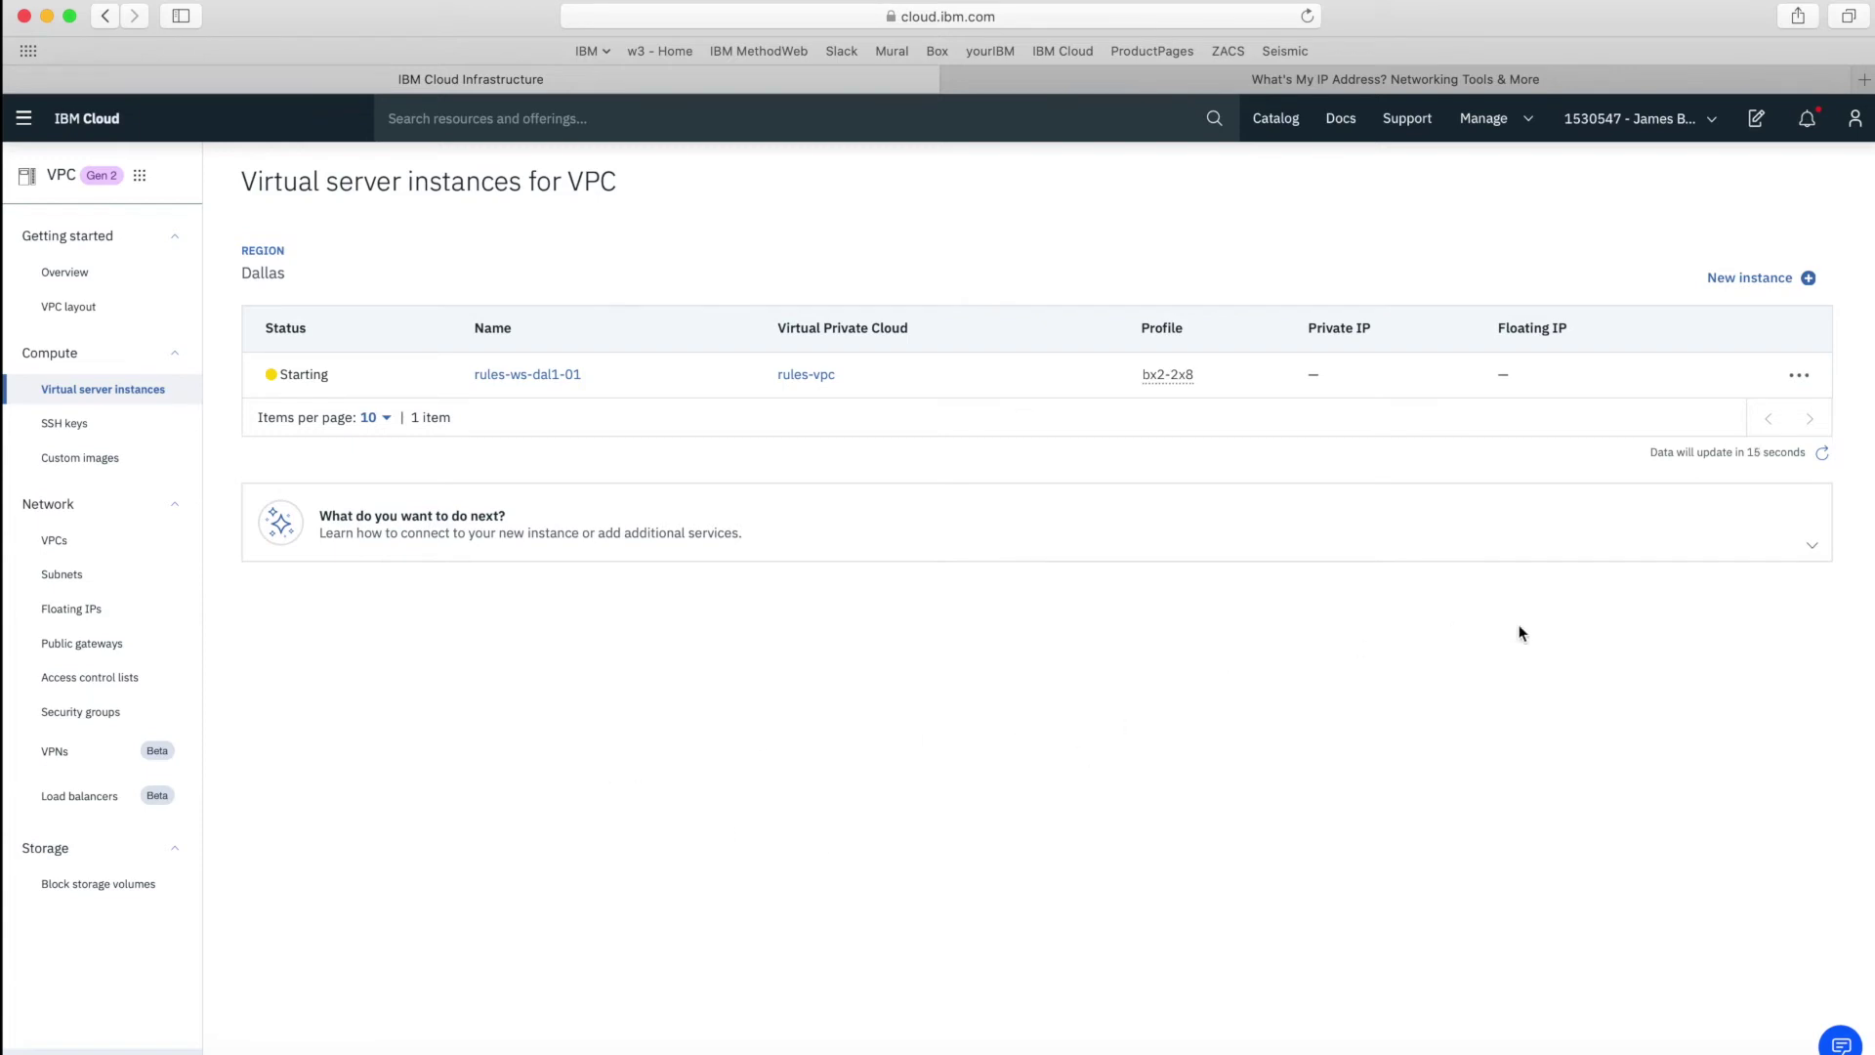
pyautogui.click(1823, 454)
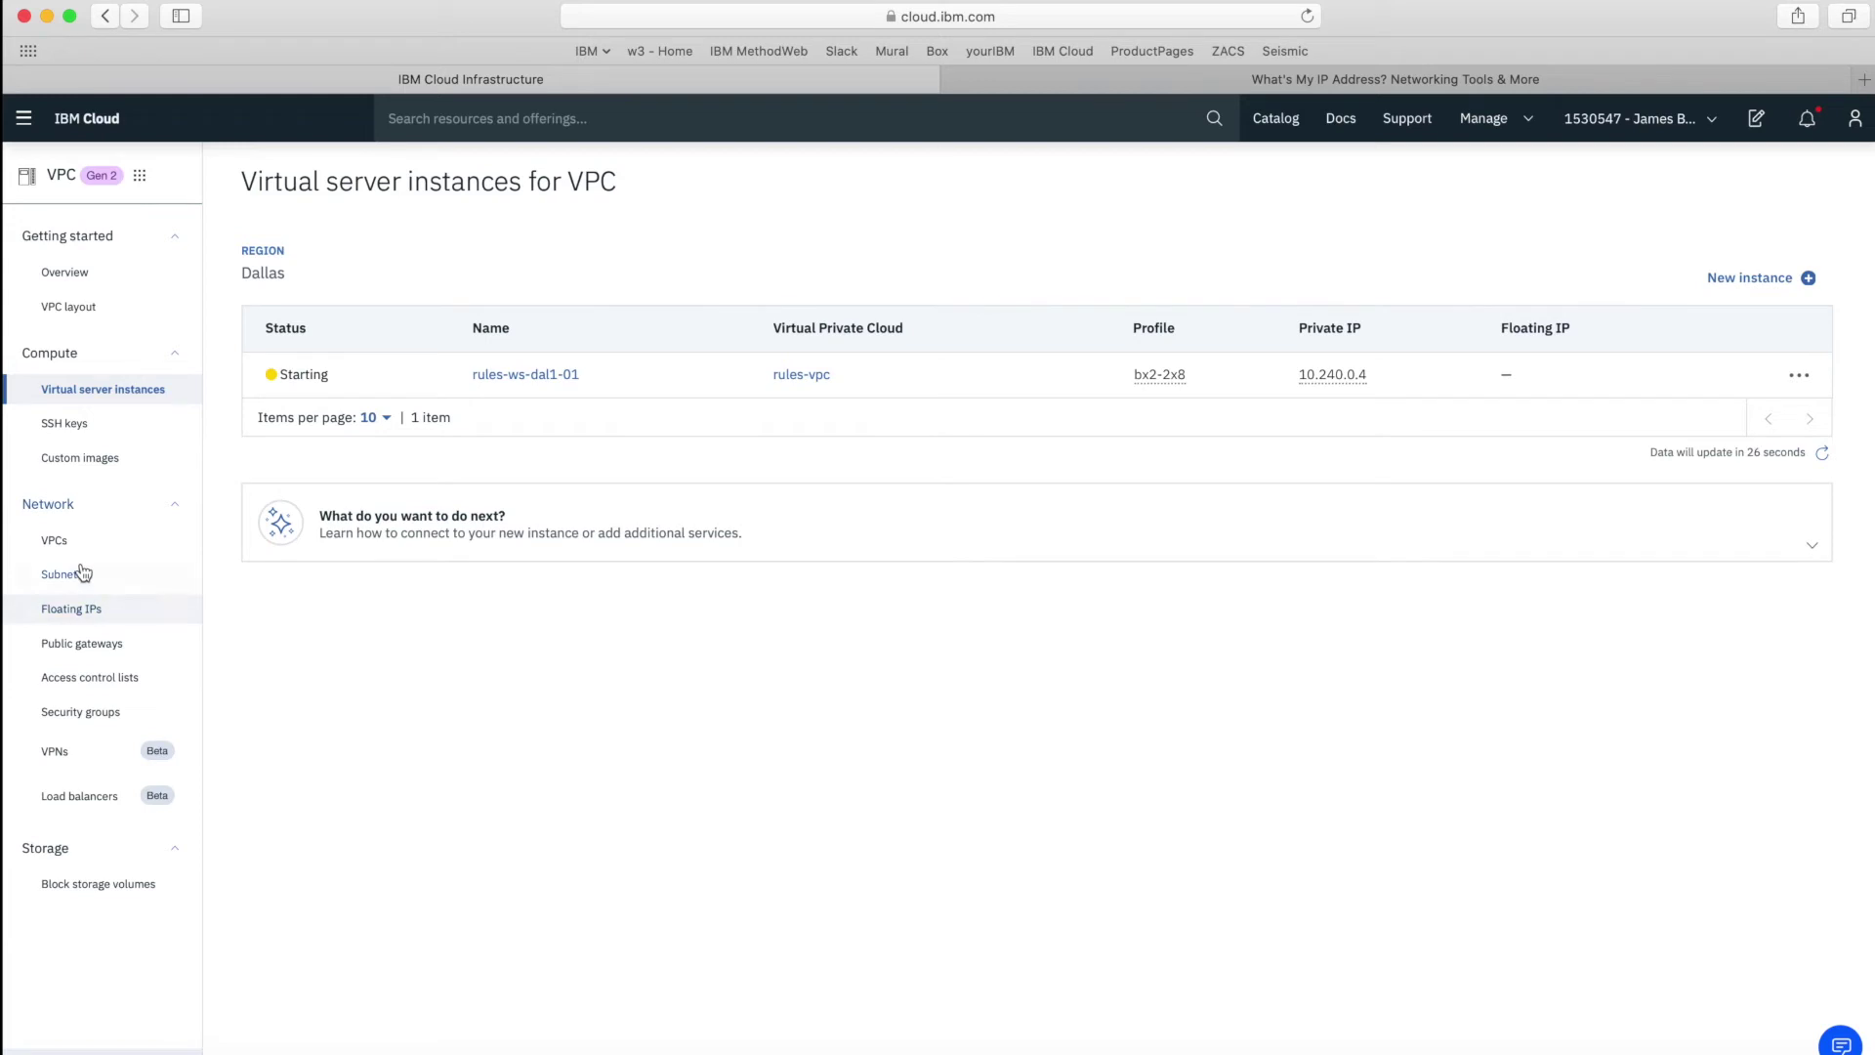
# Start a new subnet for the VPC and name it rules-ws-sn-dal2.
pyautogui.click(61, 586)
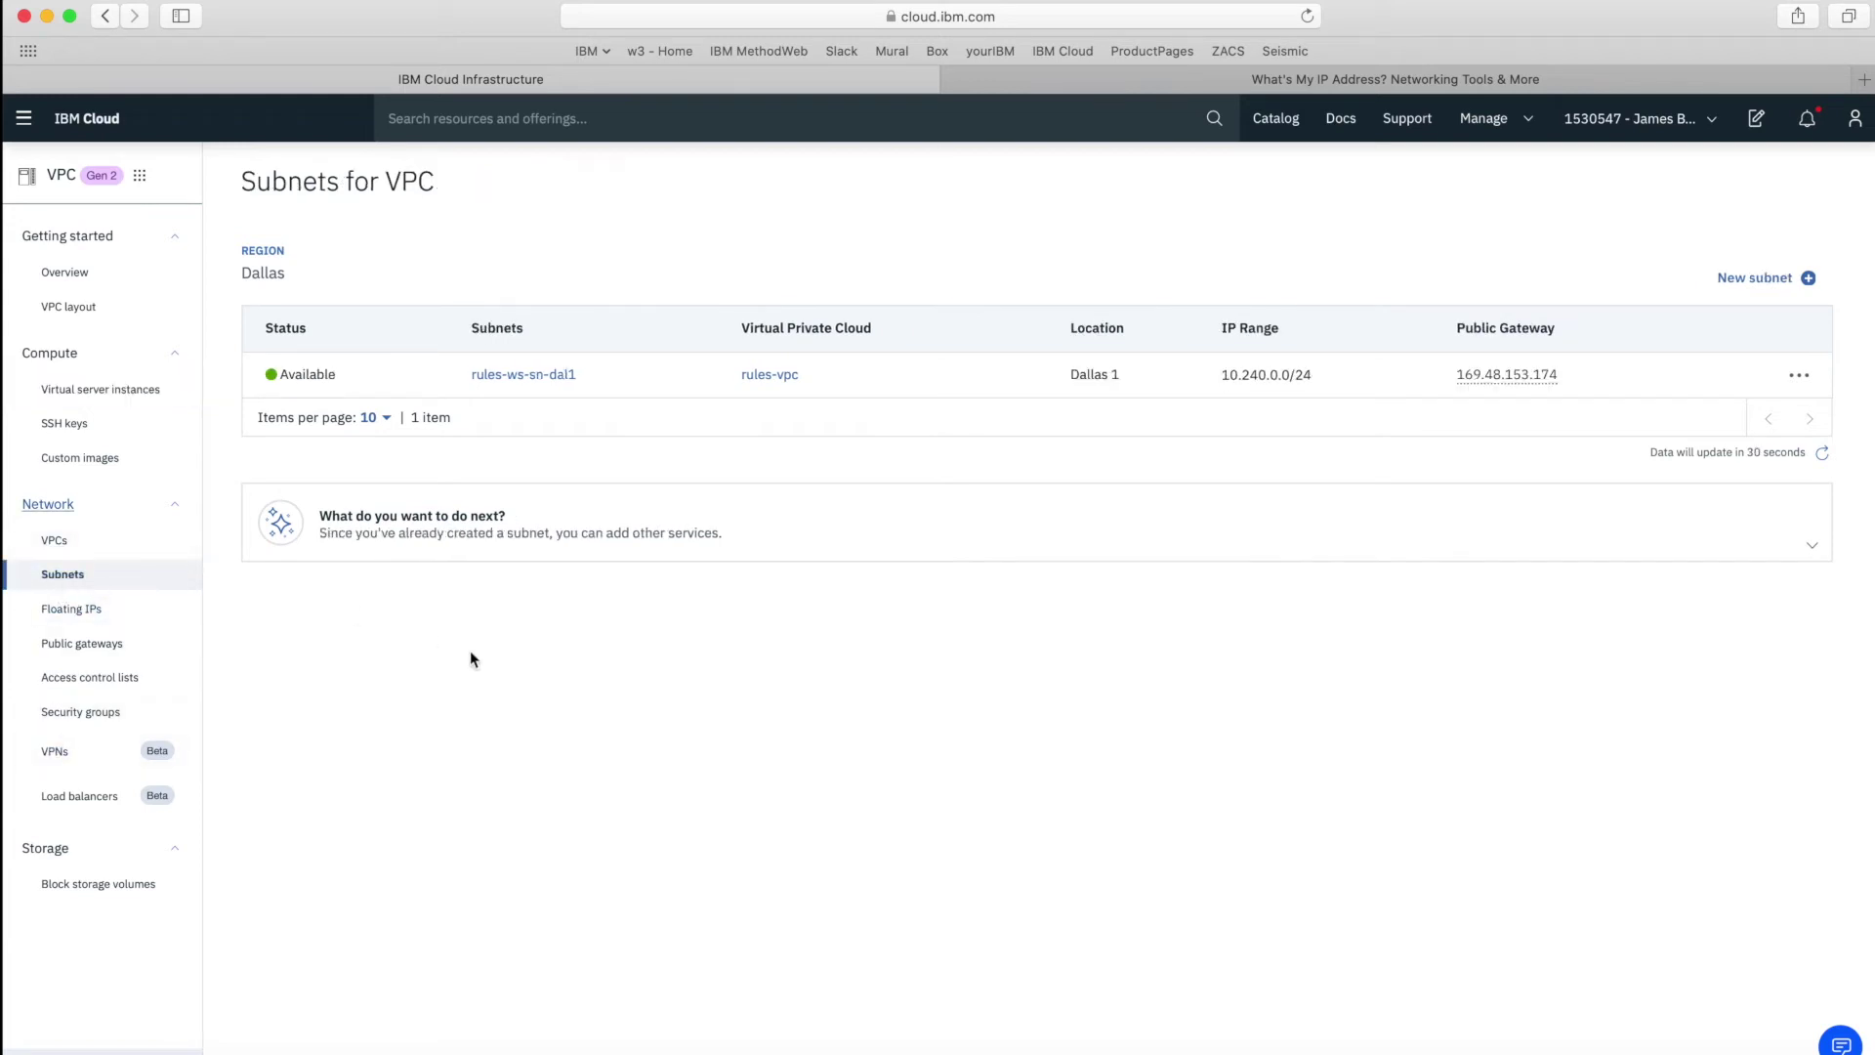
pyautogui.click(1721, 293)
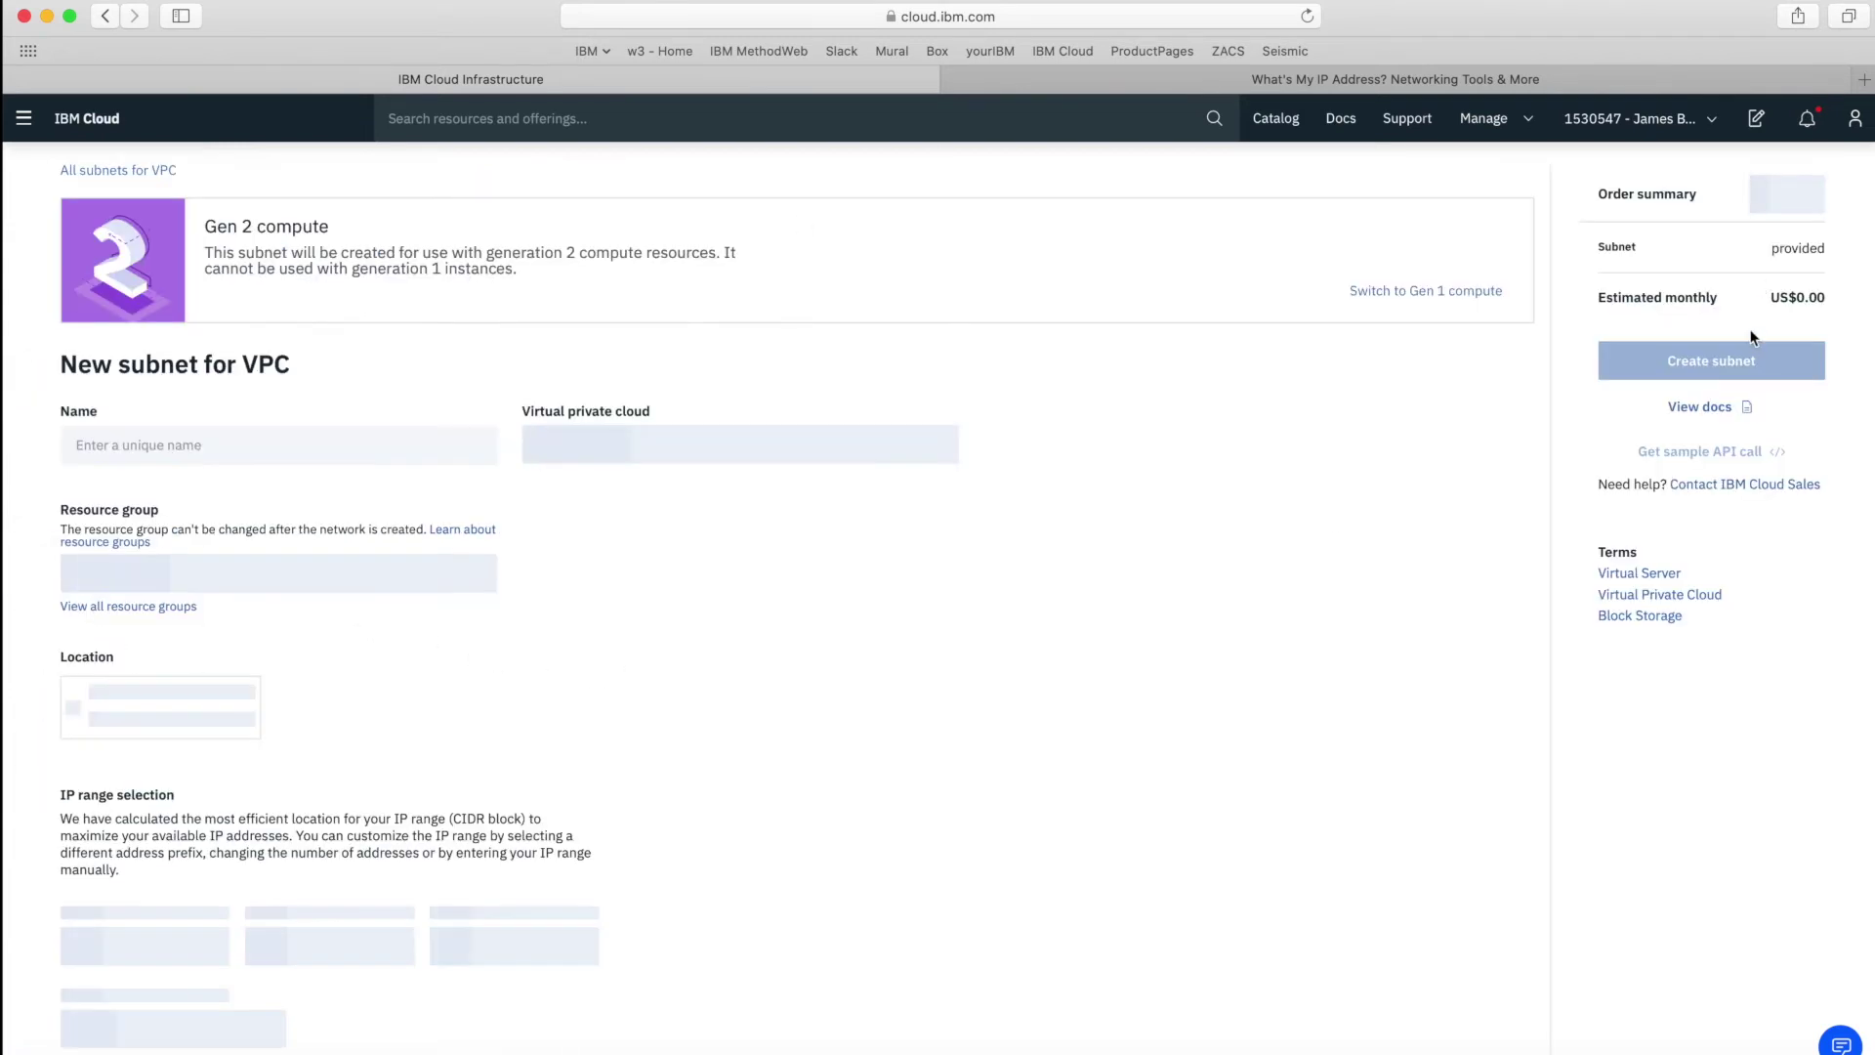
pyautogui.click(247, 452)
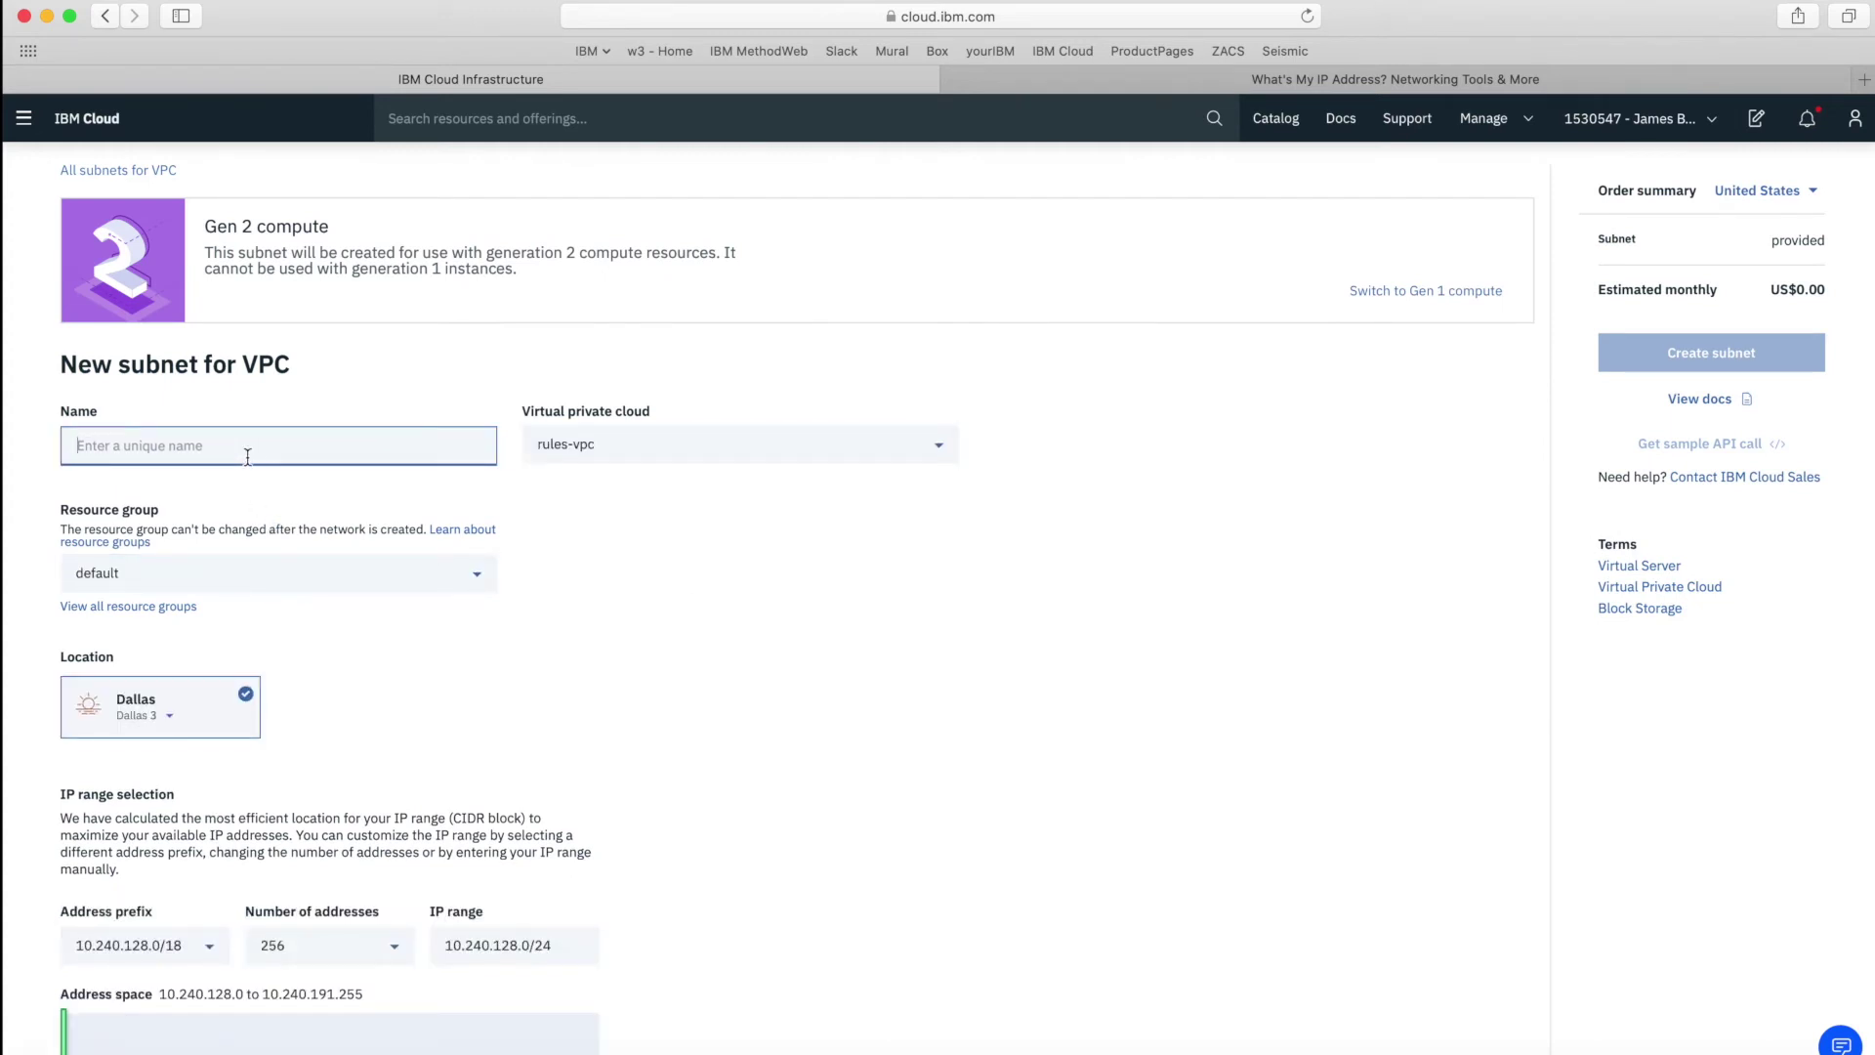
pyautogui.write('rules-sn-')
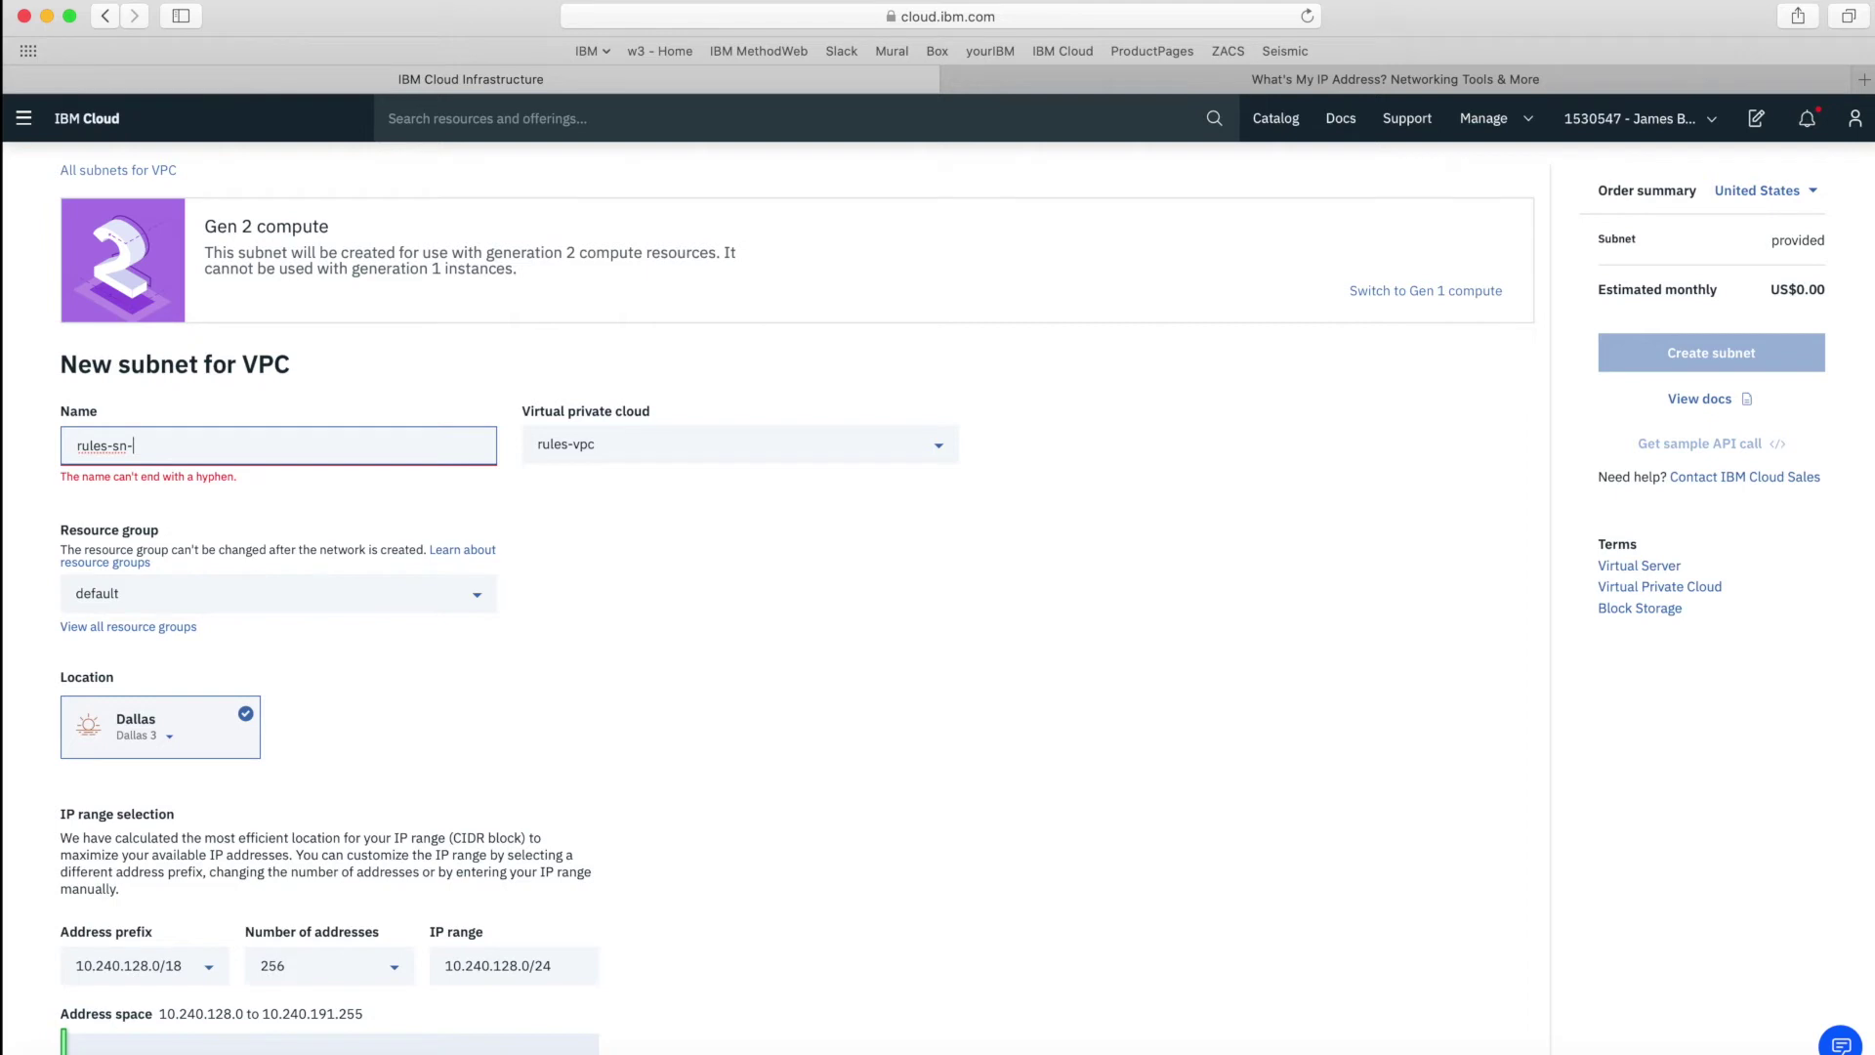
pyautogui.press('BackSpace')
pyautogui.press('BackSpace')
pyautogui.press('BackSpace')
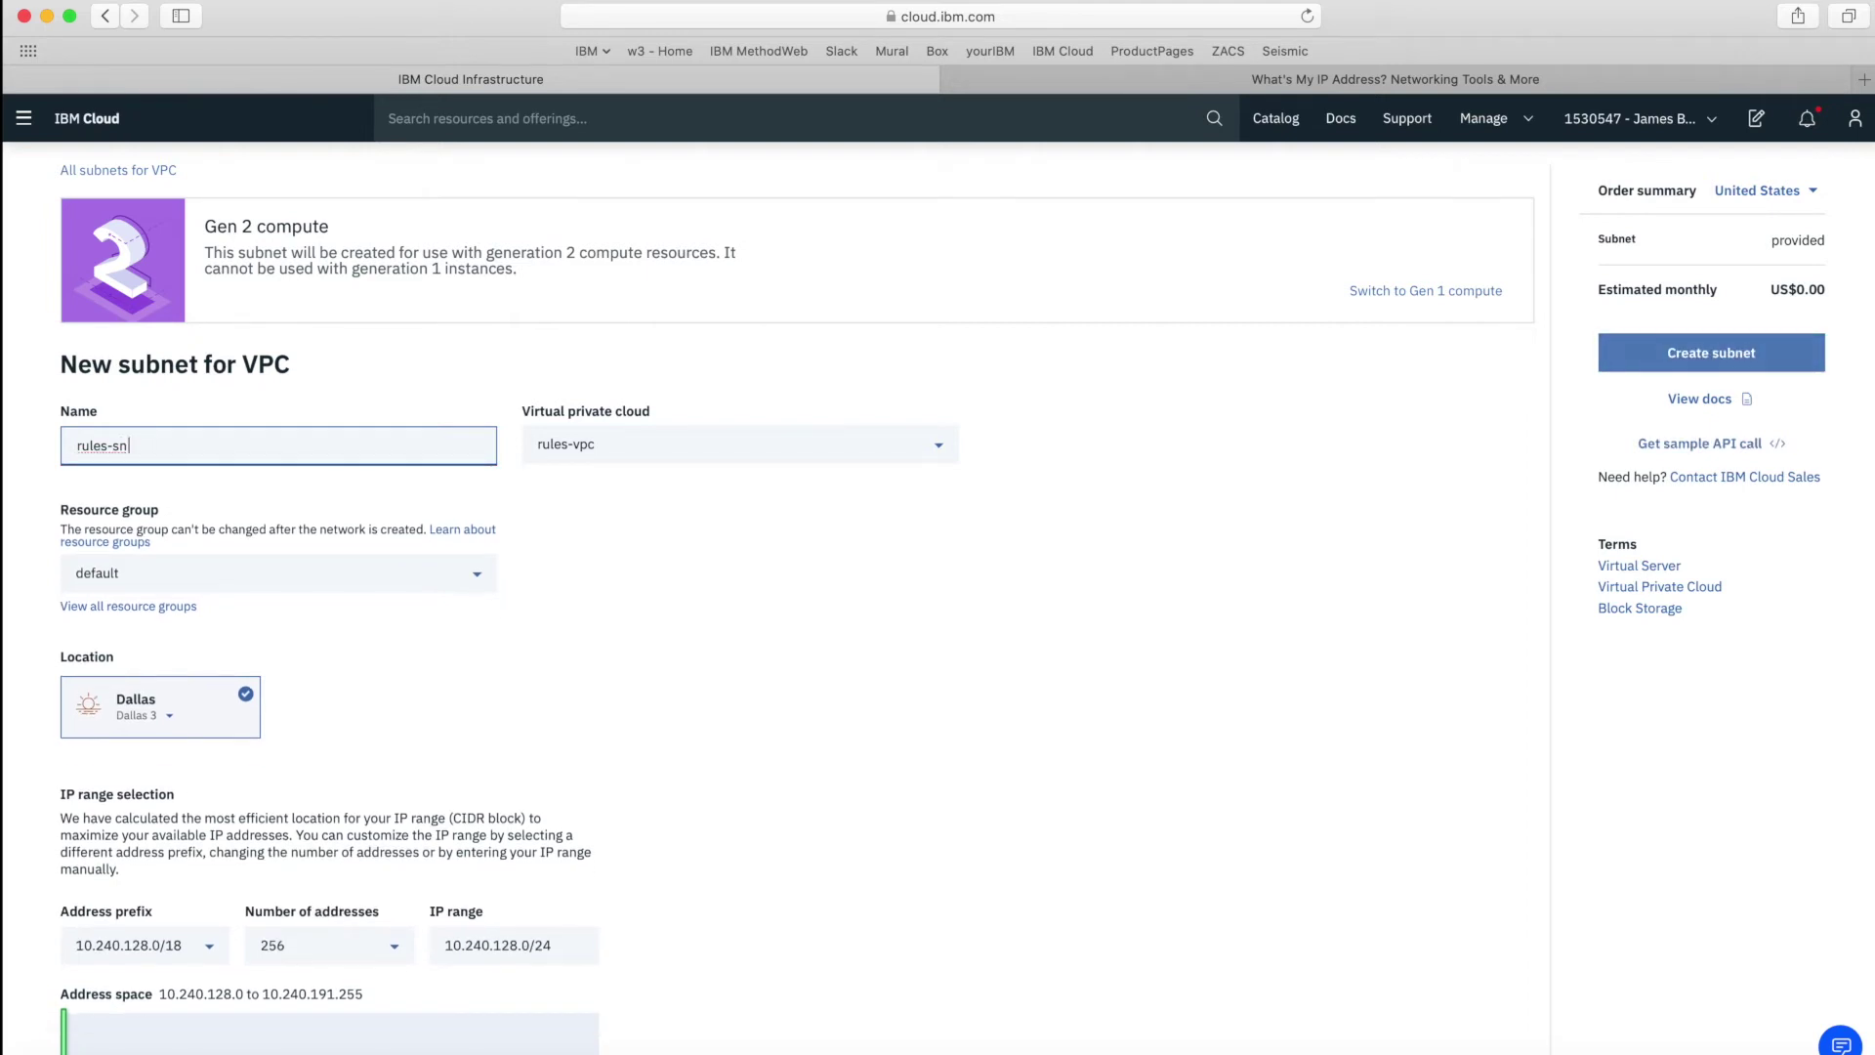
pyautogui.write('ws-sn-dalw')
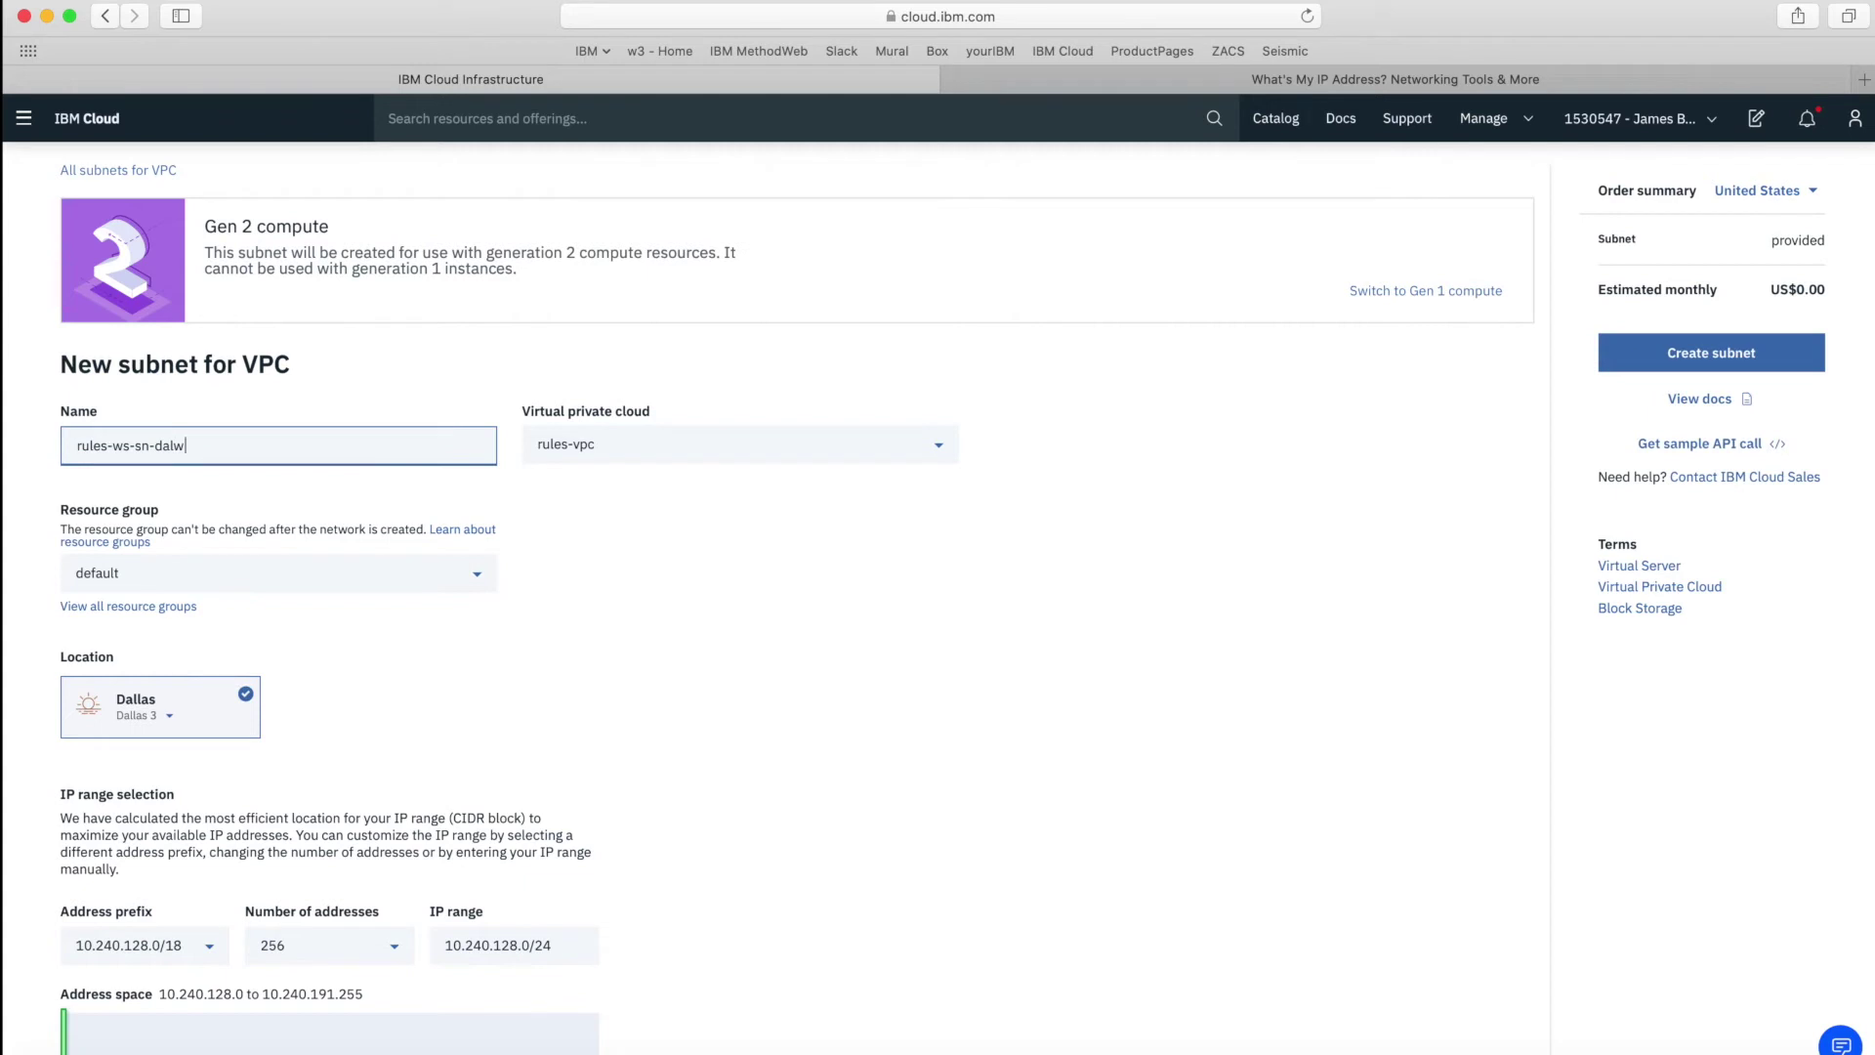
pyautogui.press('BackSpace')
pyautogui.write('2')
pyautogui.press('Tab')
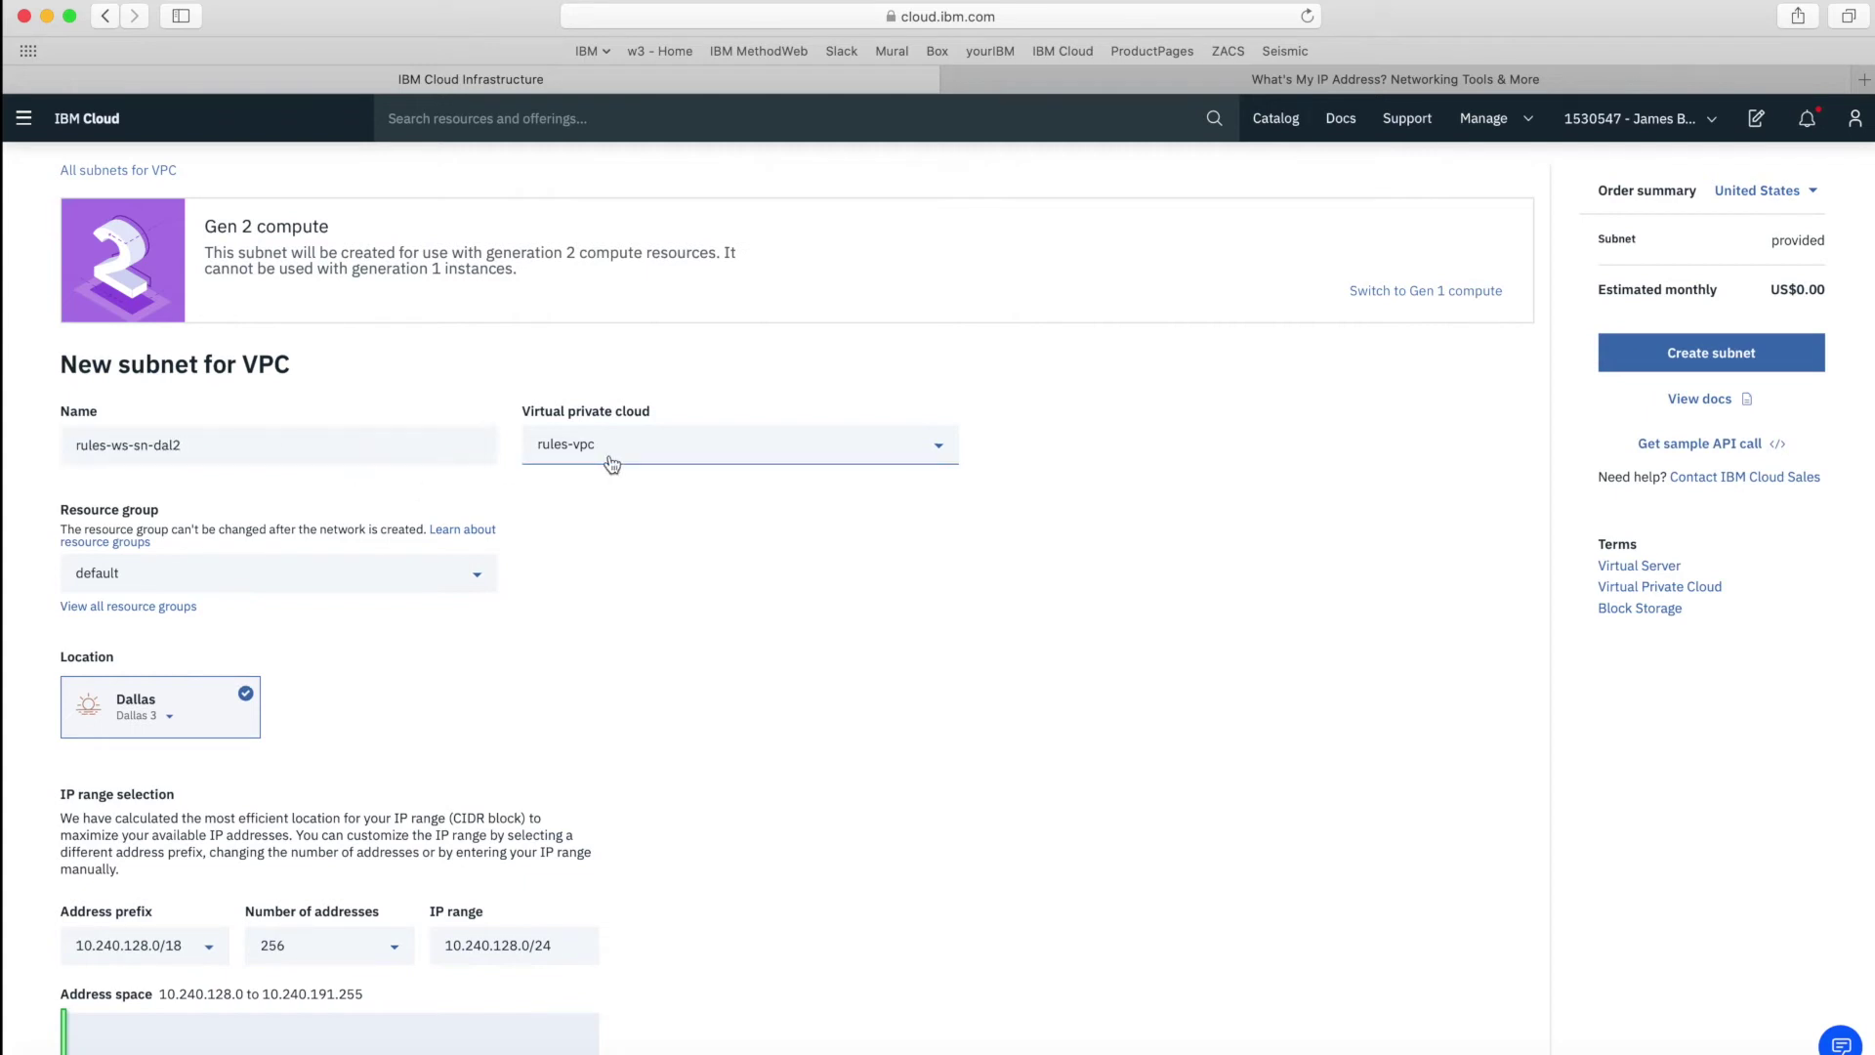
# Assign the new subnet to the VPC-RG resource group and set its location to Dallas 2.
pyautogui.click(121, 578)
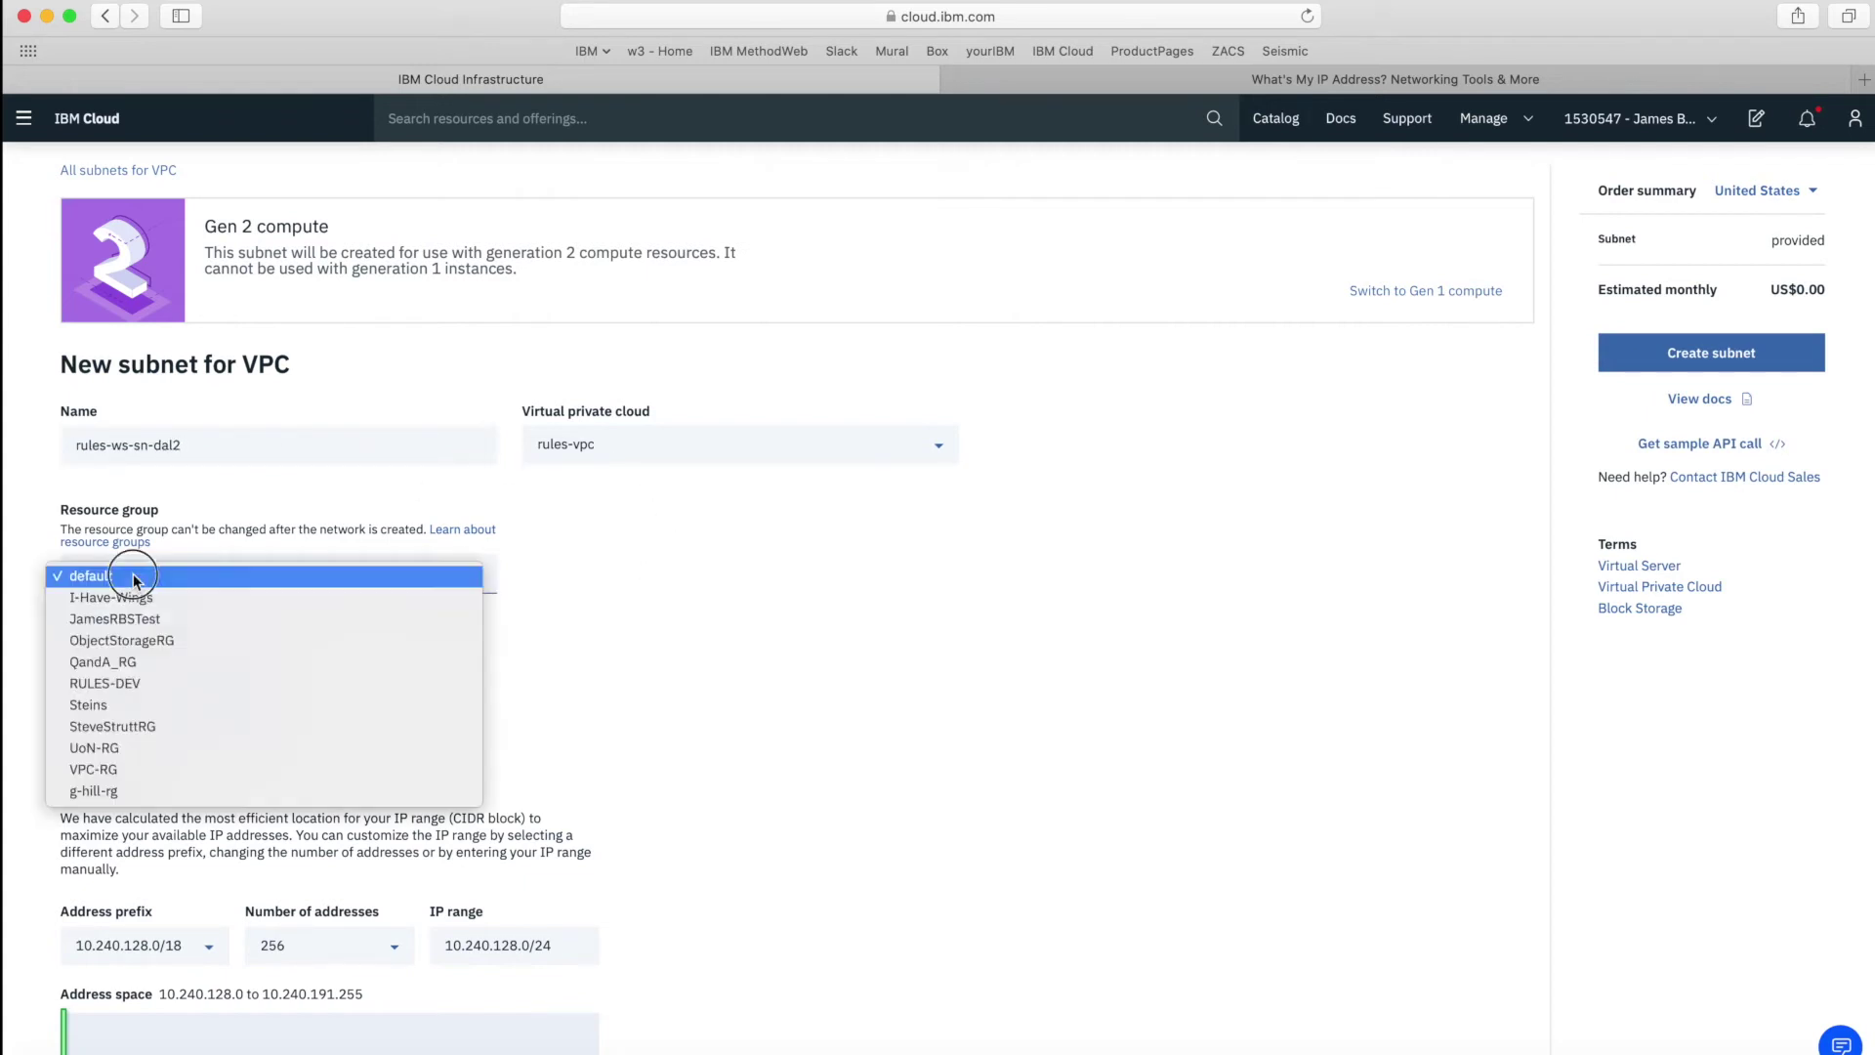
pyautogui.click(110, 768)
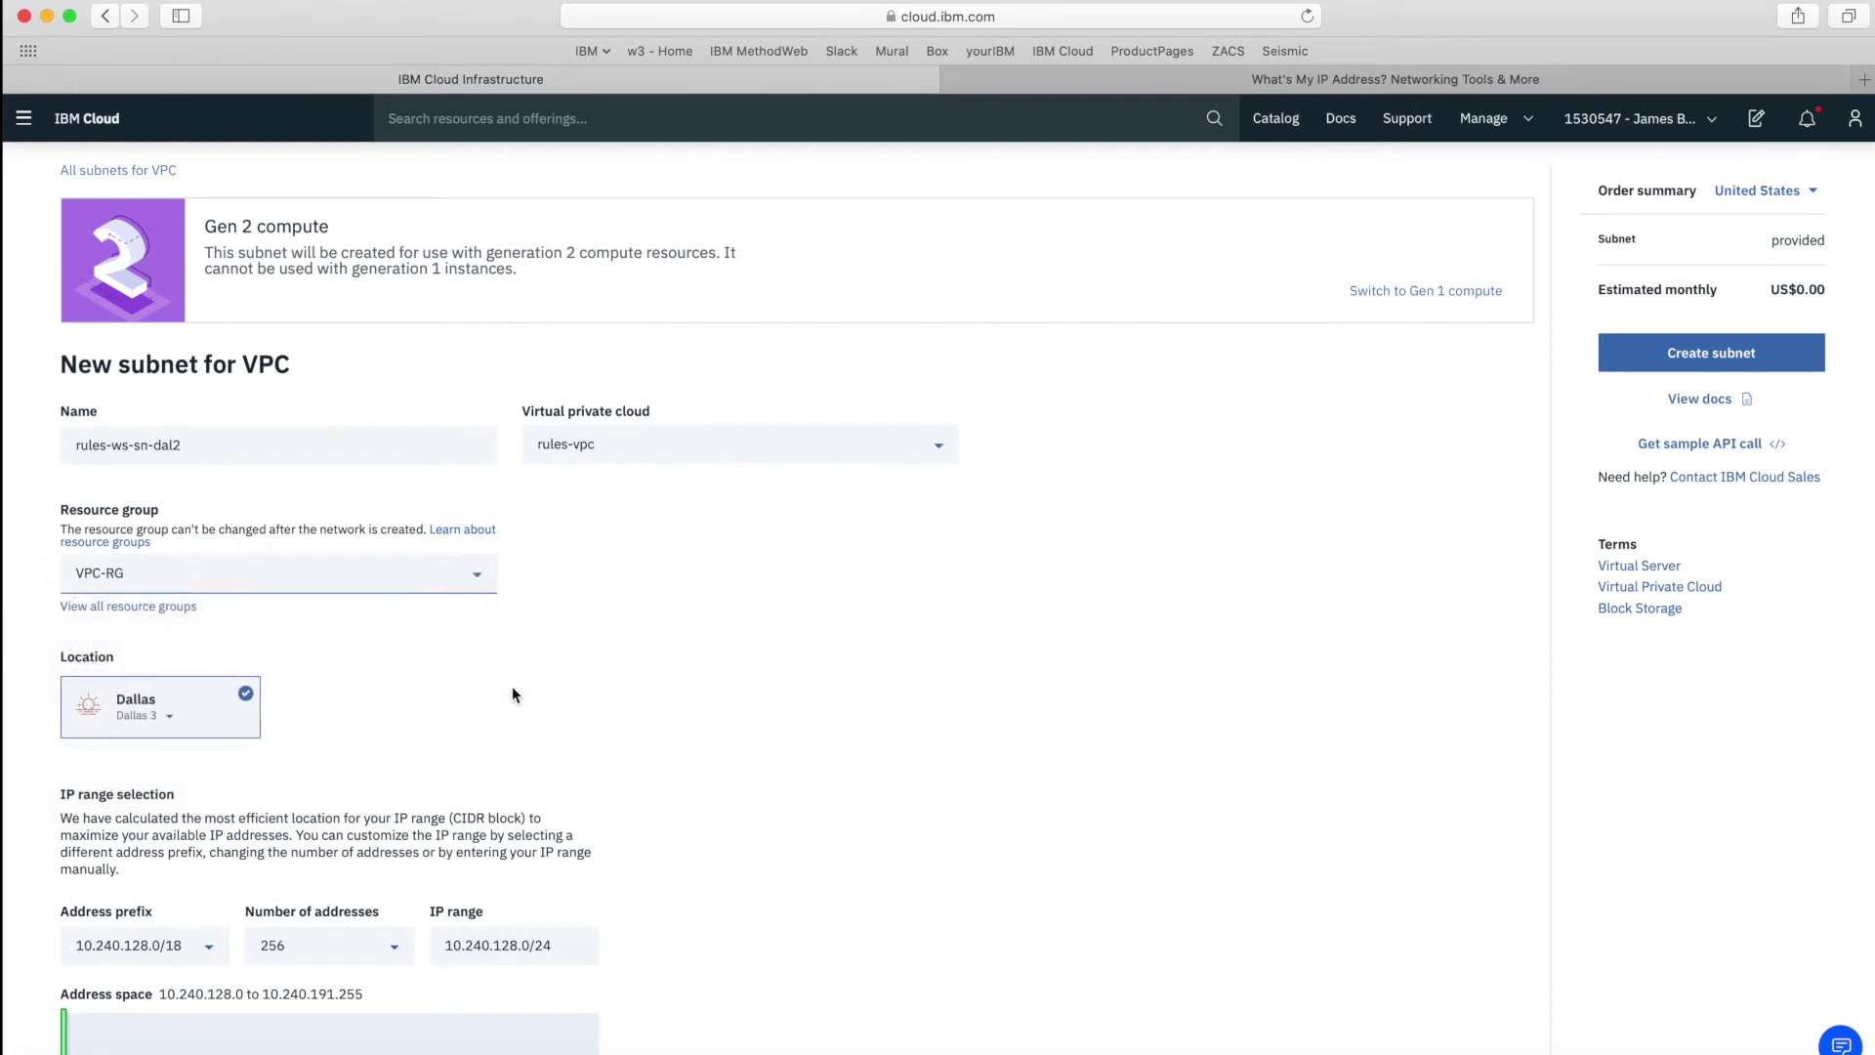
pyautogui.click(172, 719)
pyautogui.click(160, 740)
# Attach a public gateway to the new subnet and create the subnet.
pyautogui.scroll(-5, 625, 754)
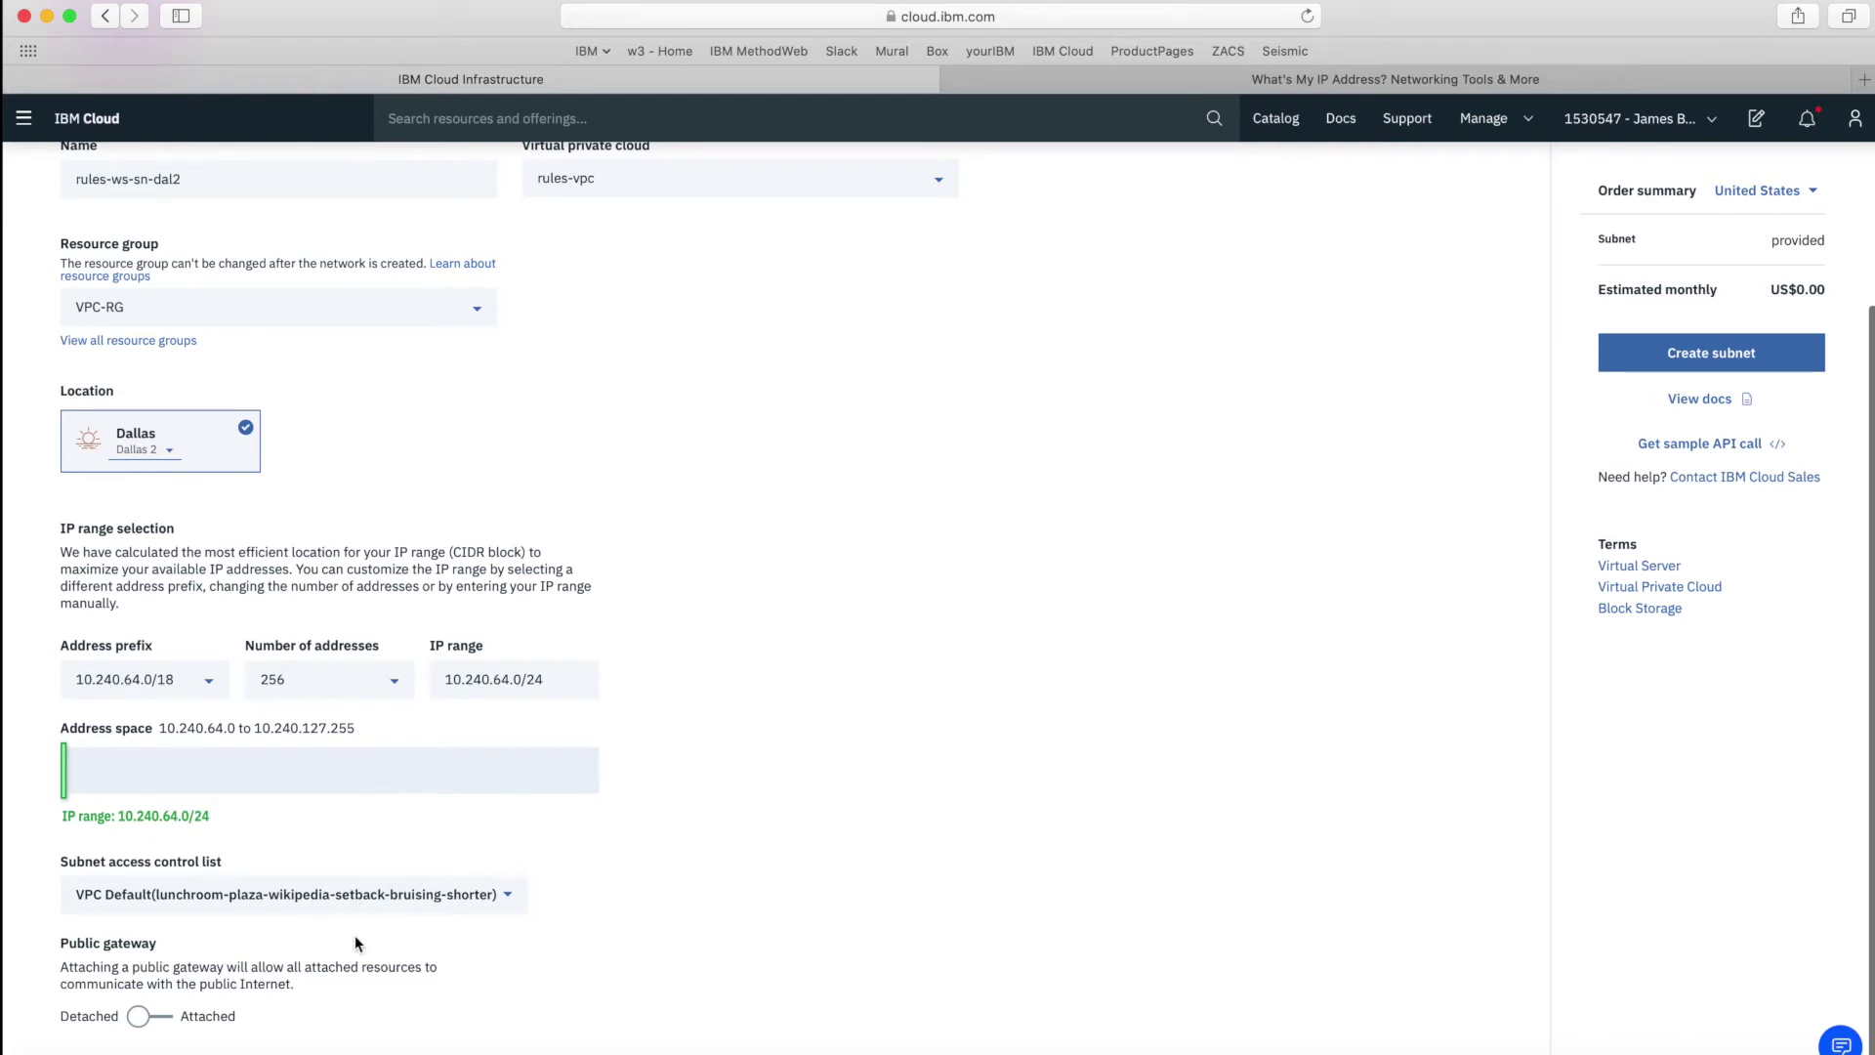
pyautogui.click(148, 1016)
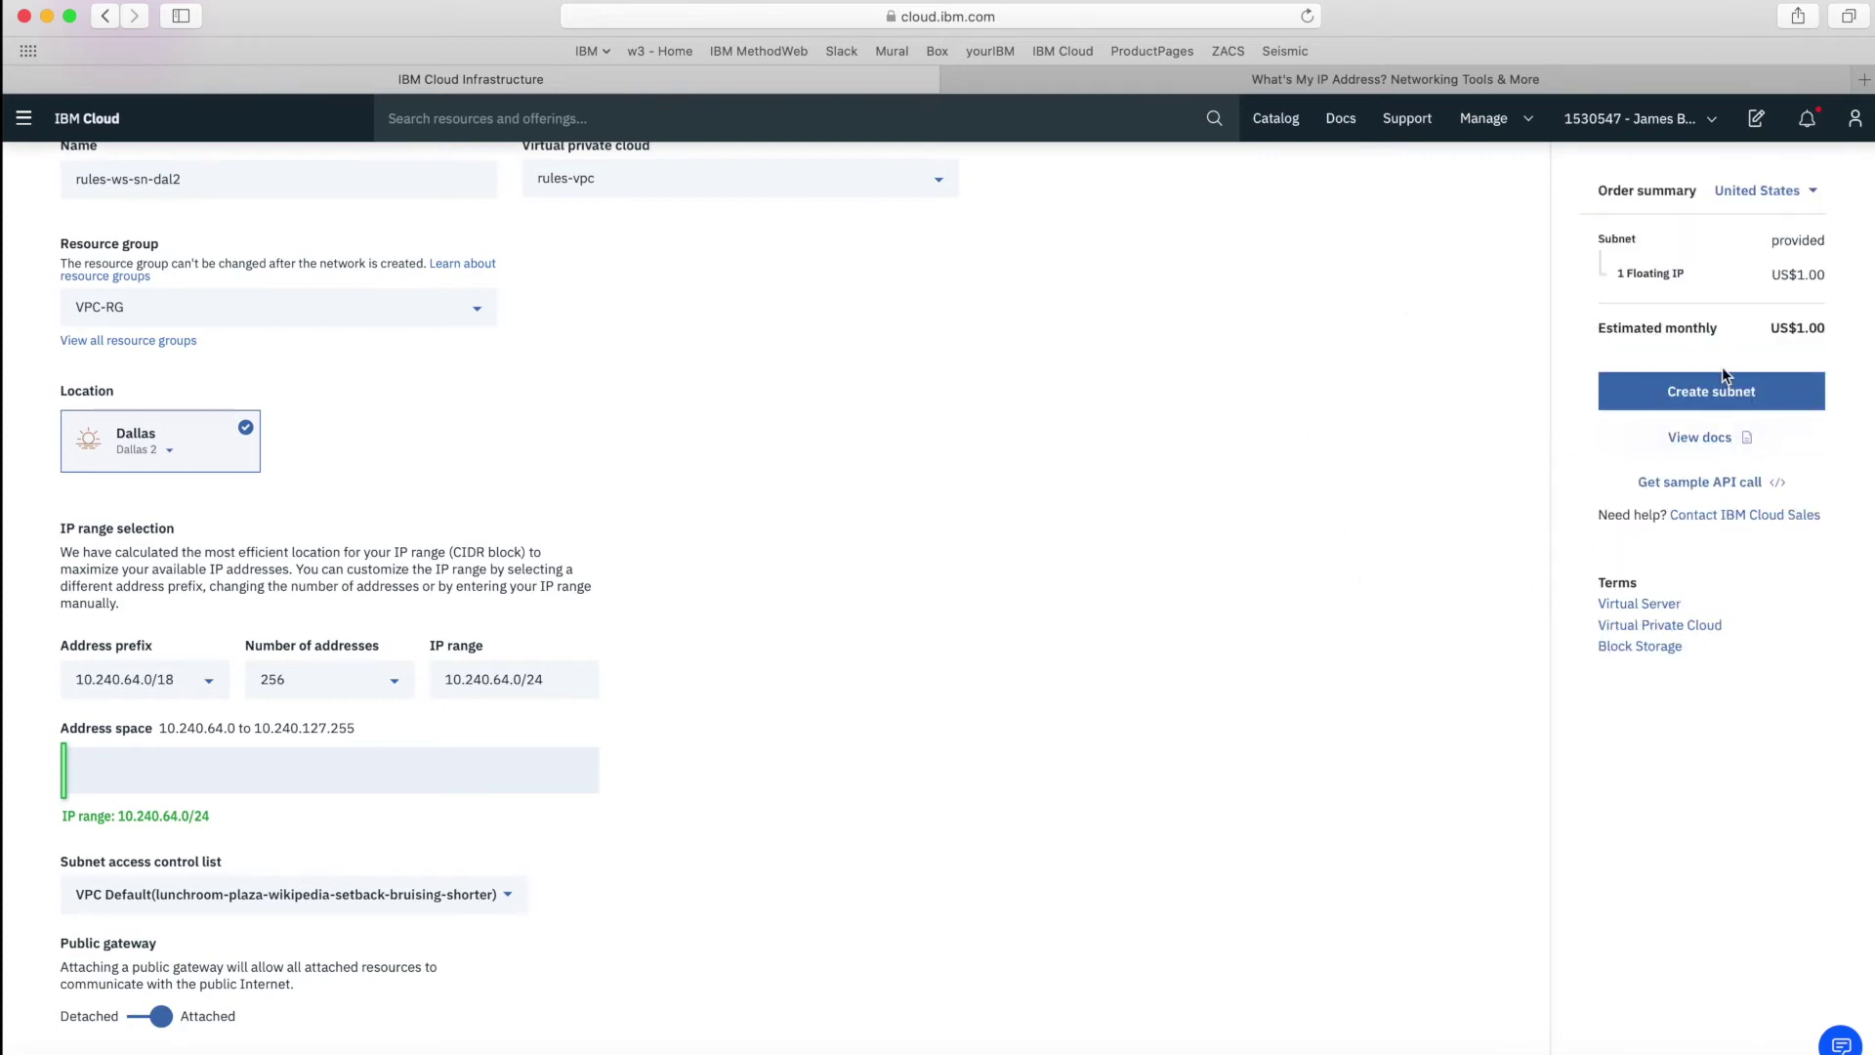
pyautogui.click(1726, 391)
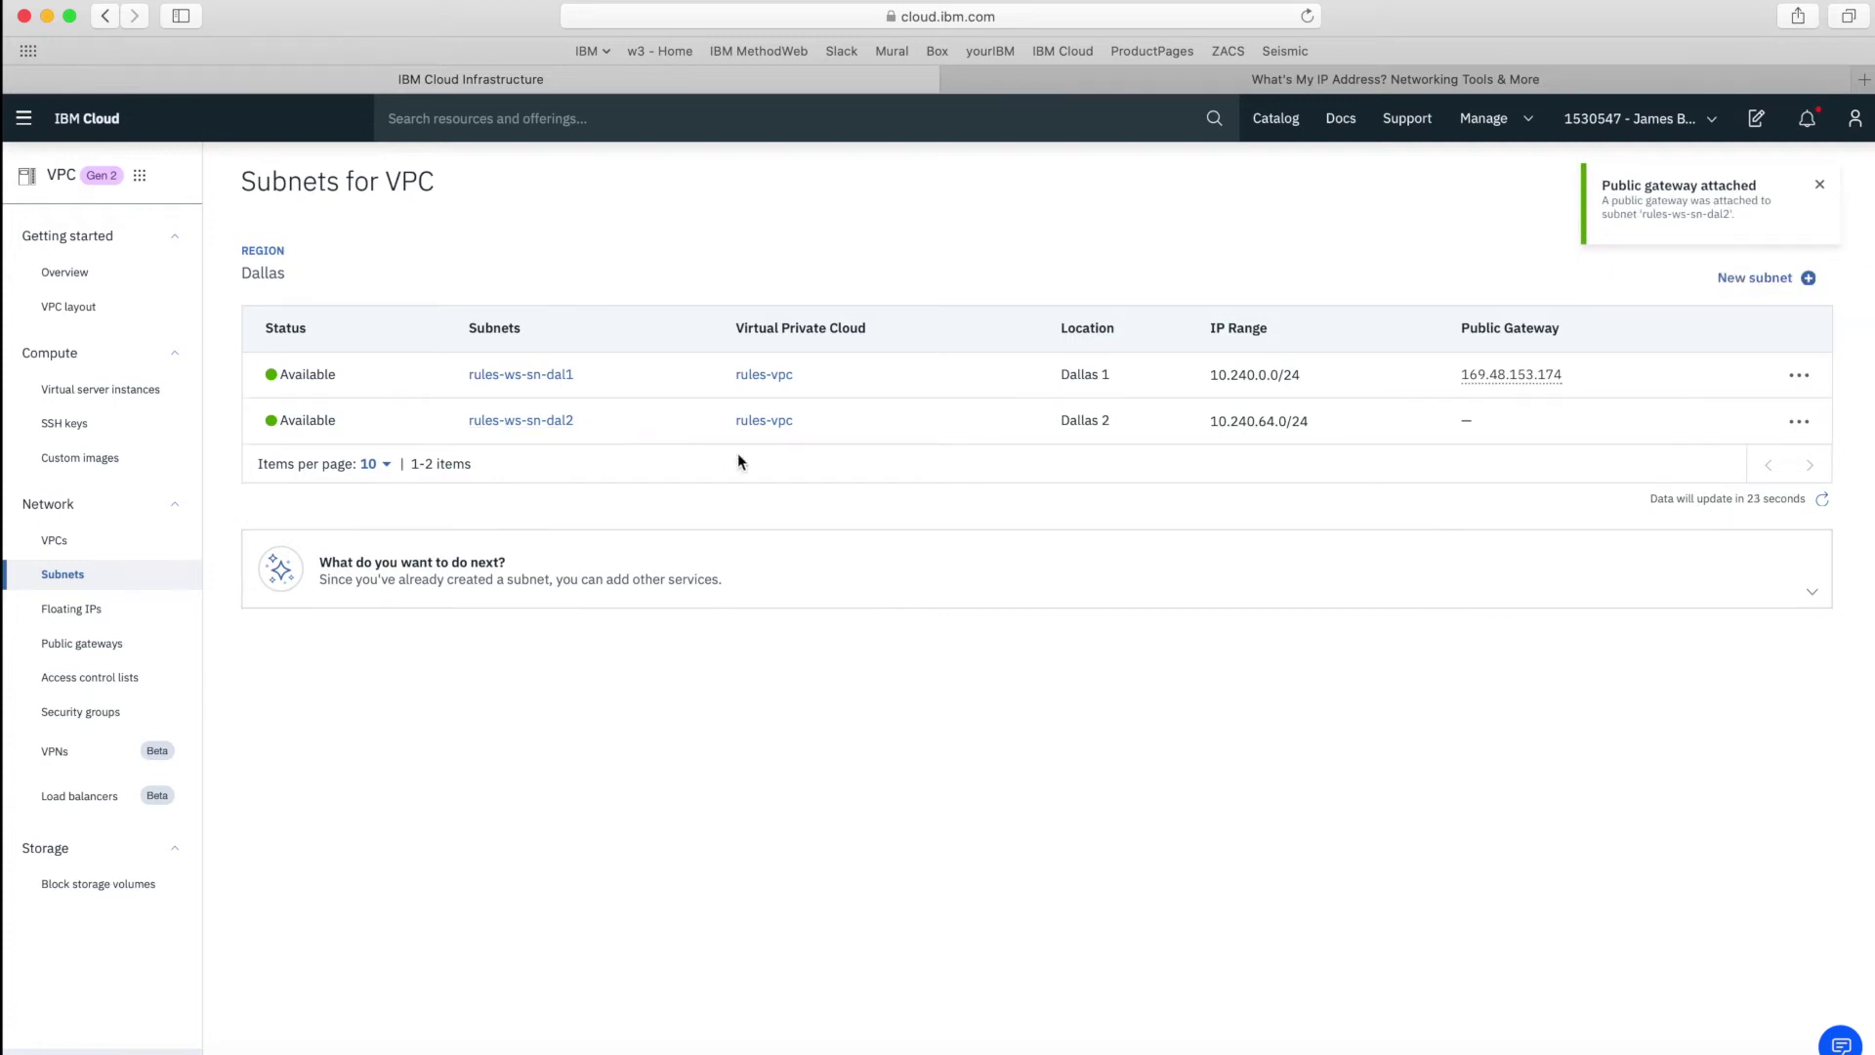
# Check the details and public gateway of subnet rules-ws-sn-dal2, and return to the virtual server instances list.
pyautogui.click(533, 421)
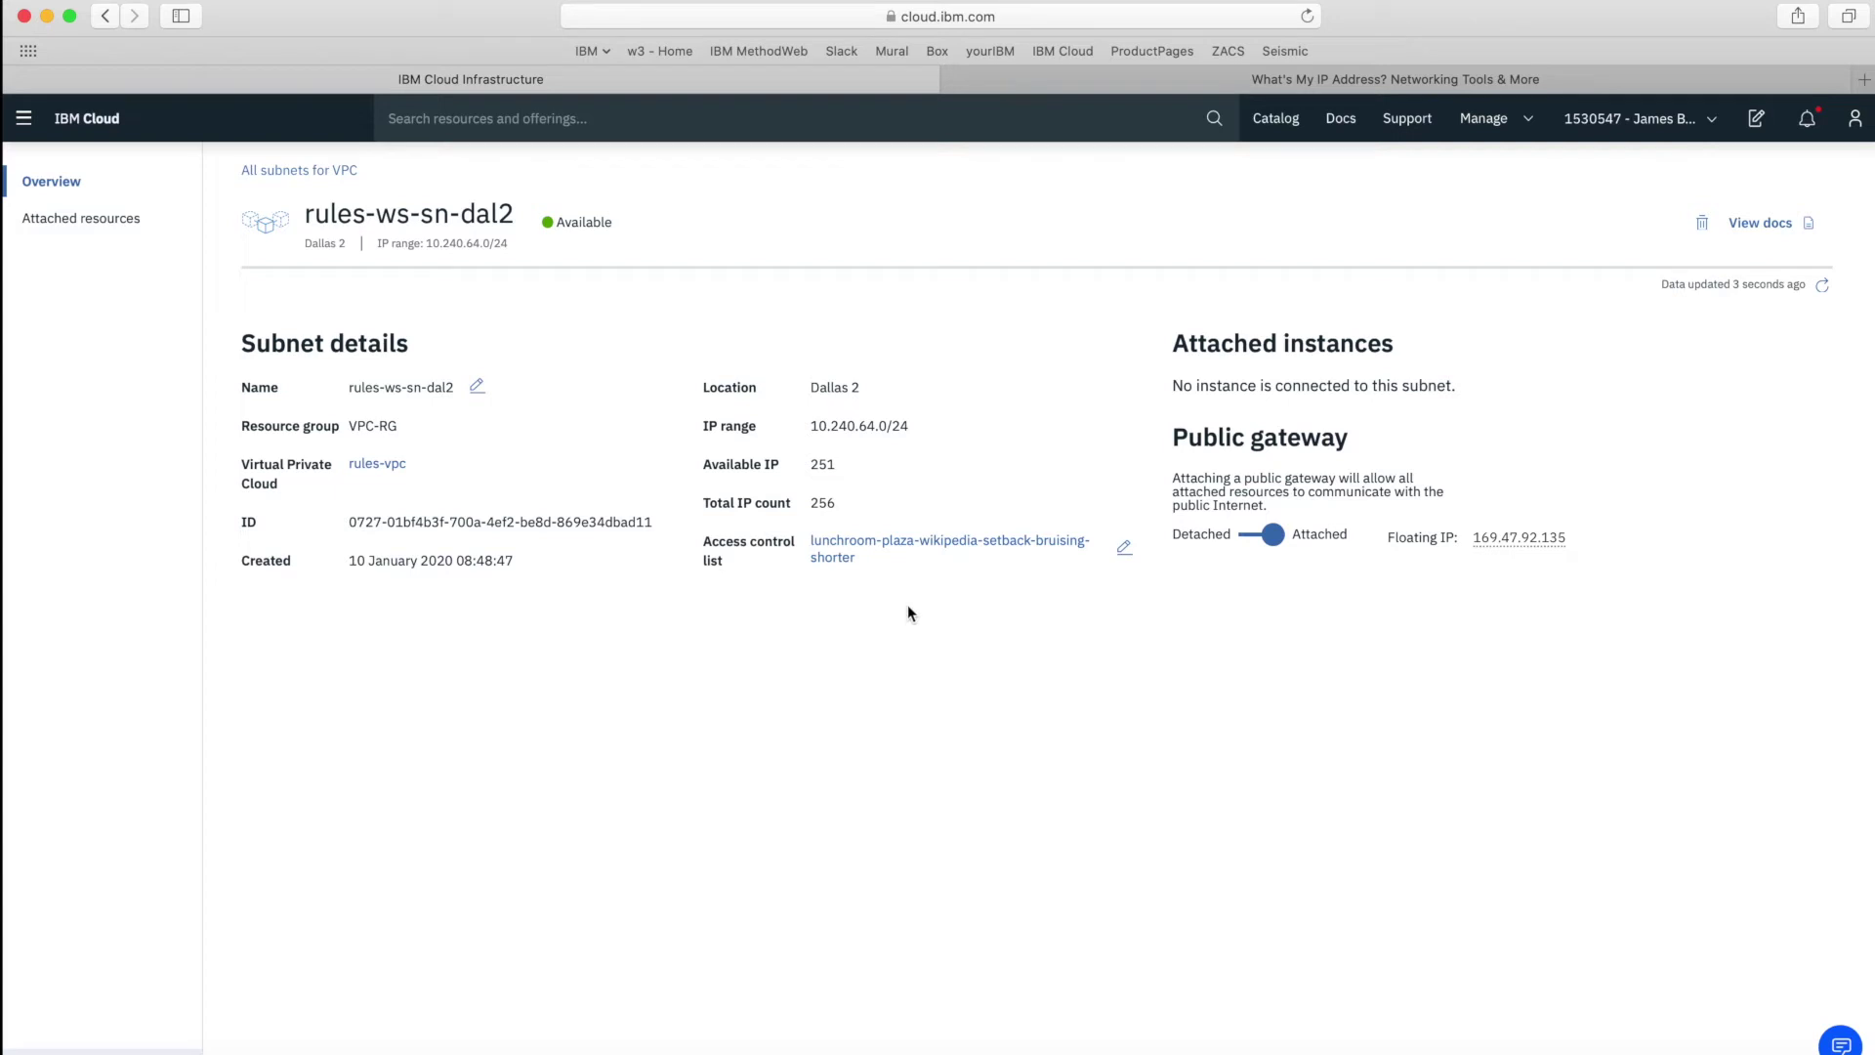
pyautogui.click(294, 174)
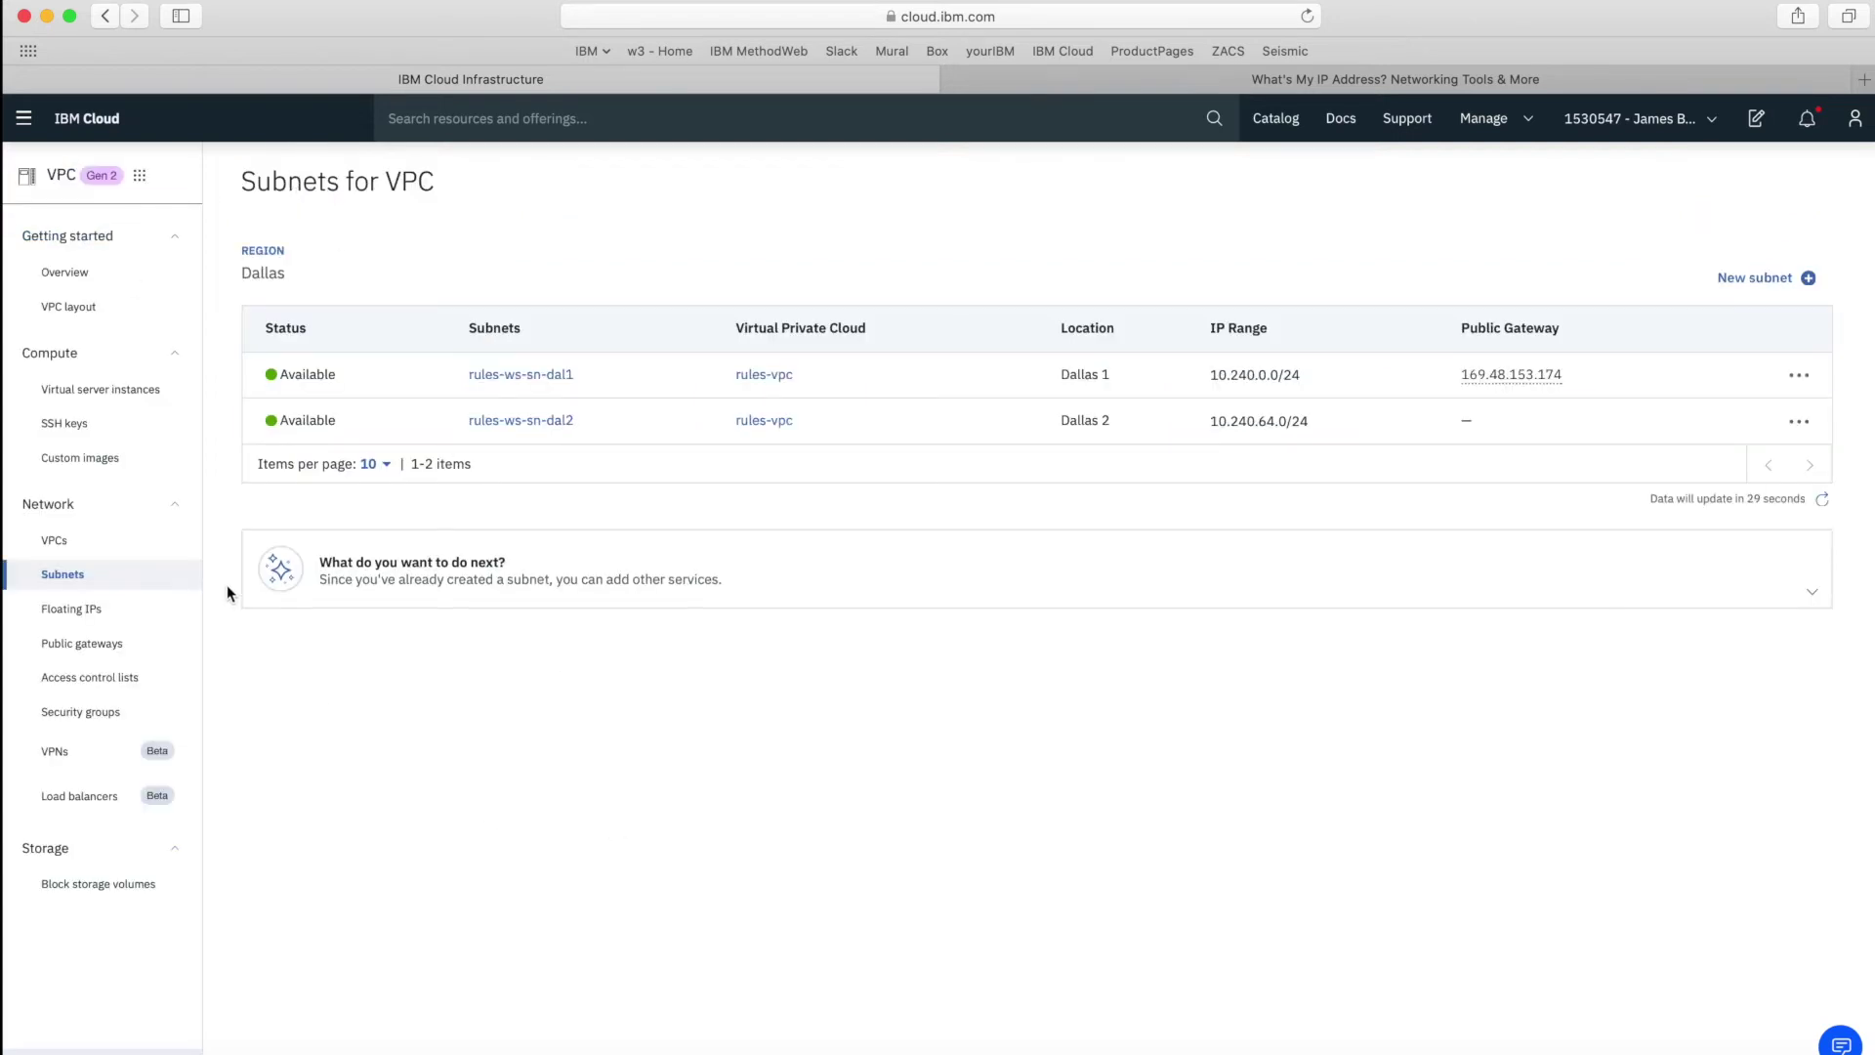
pyautogui.click(98, 400)
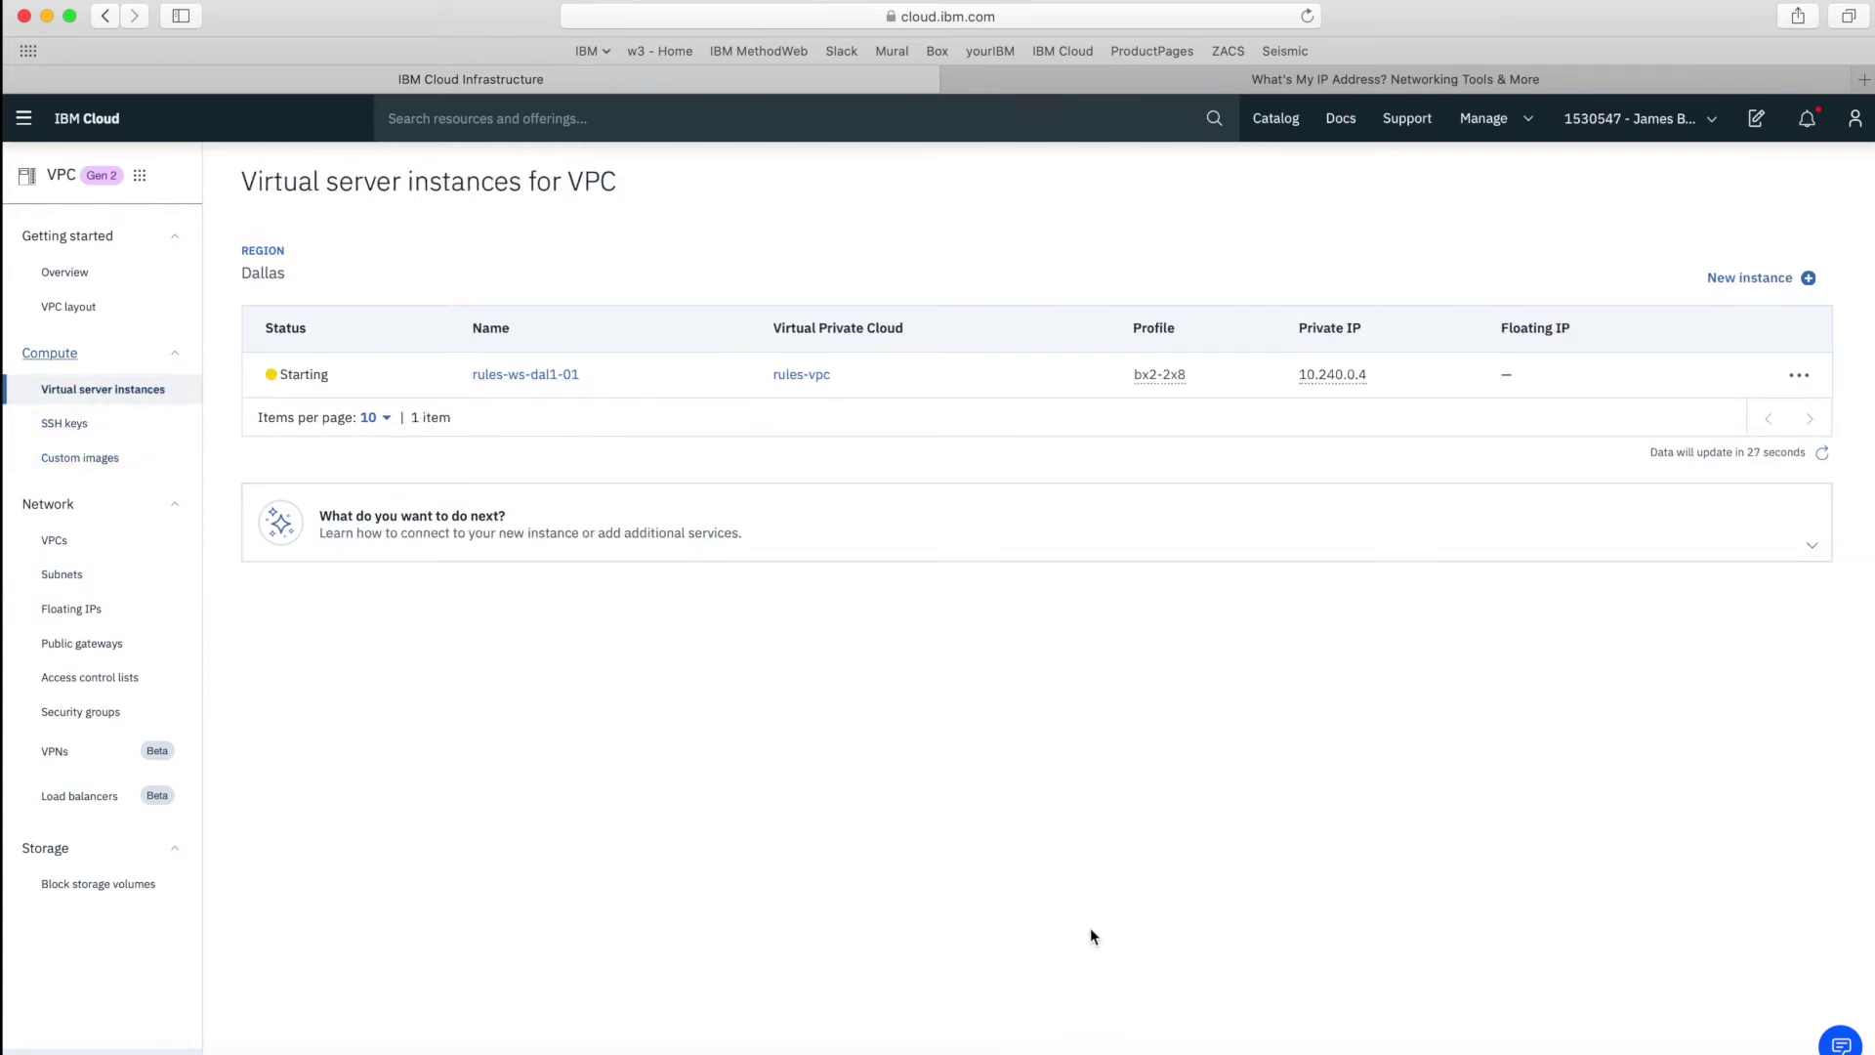
# Start a new virtual server instance named rules-ws-dal2-01 and assign it to the VPC-RG resource group.
pyautogui.click(1752, 278)
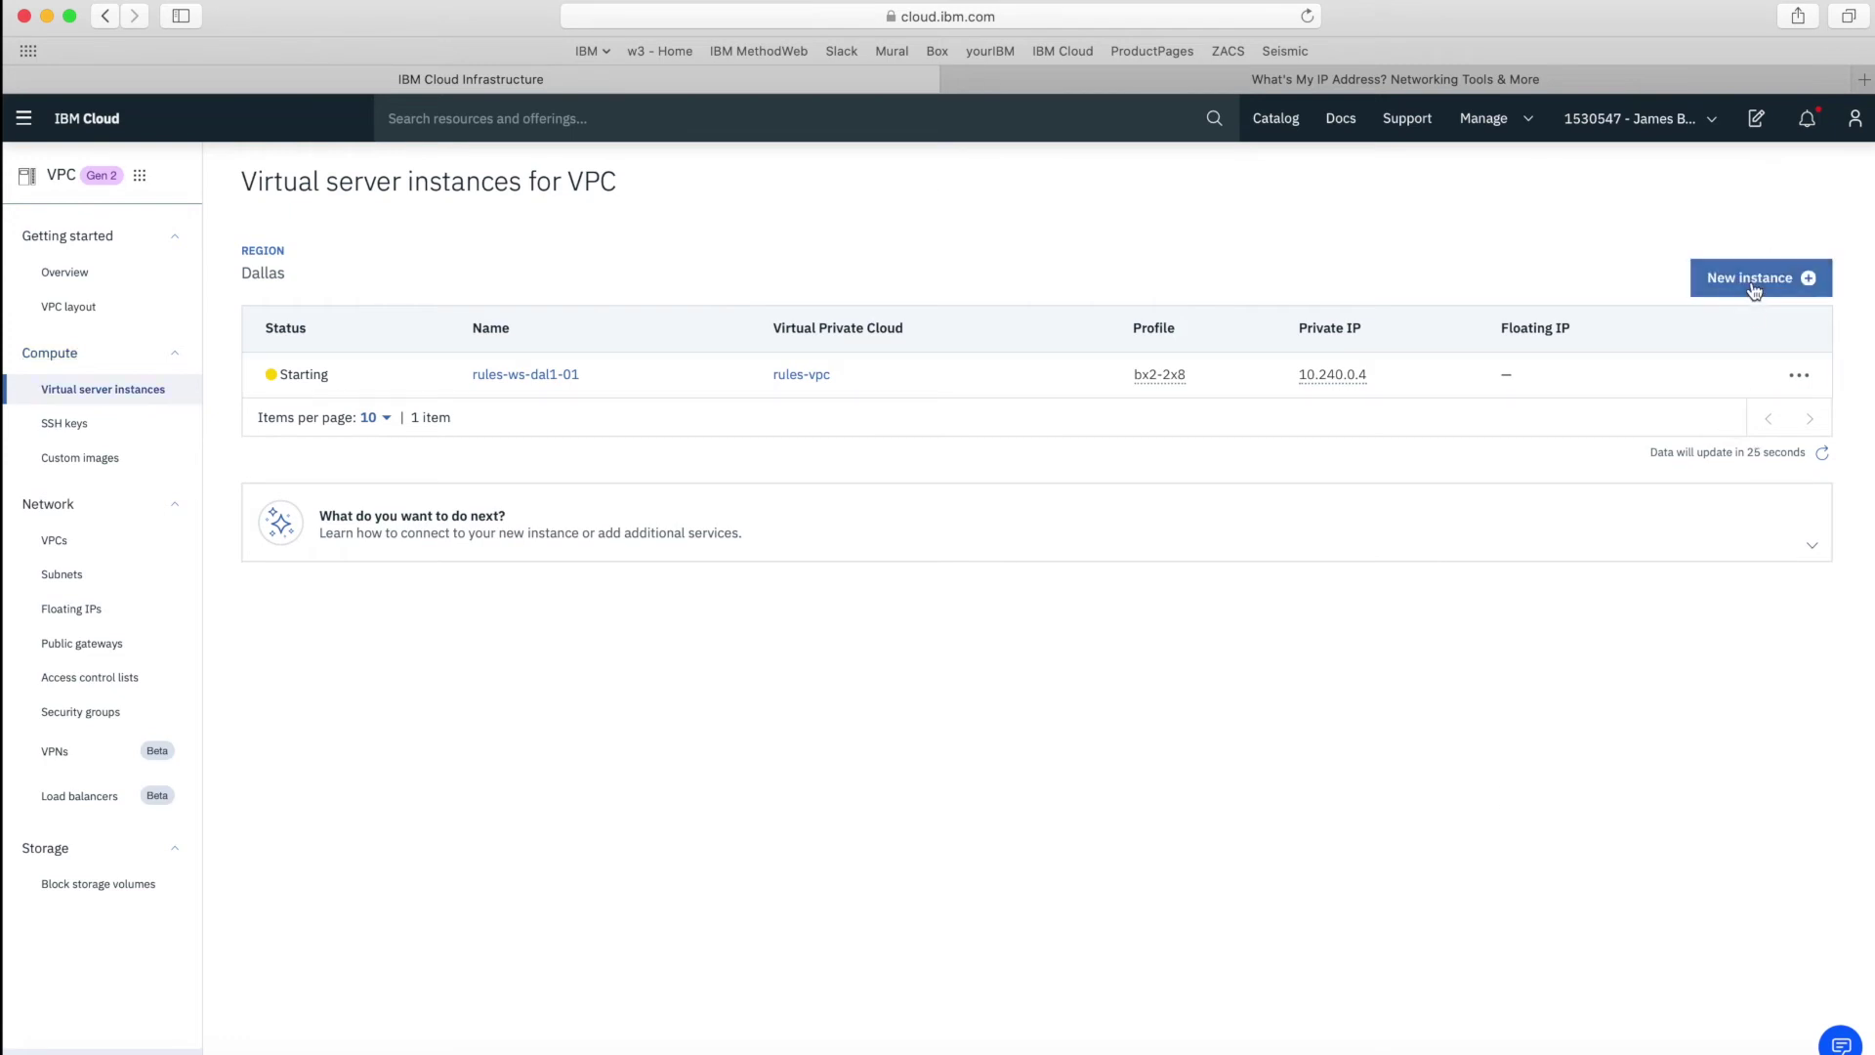
pyautogui.click(239, 446)
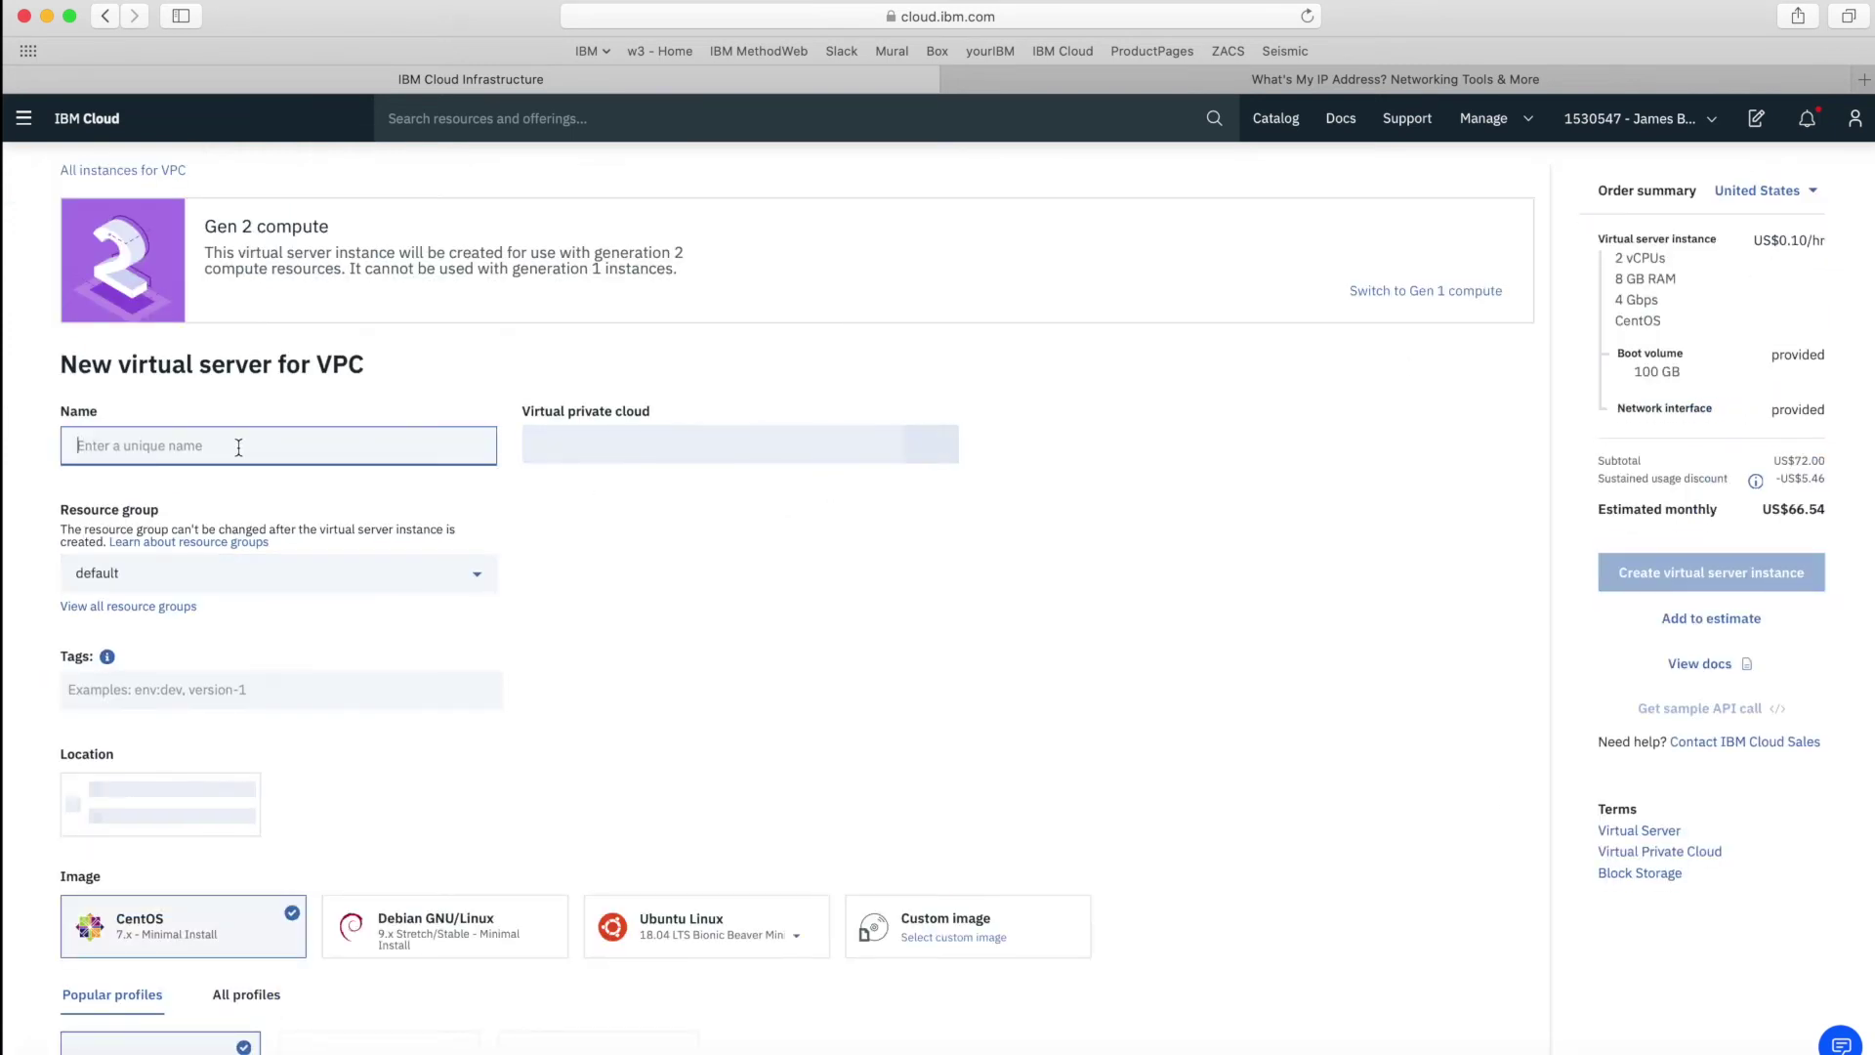
pyautogui.write('rule')
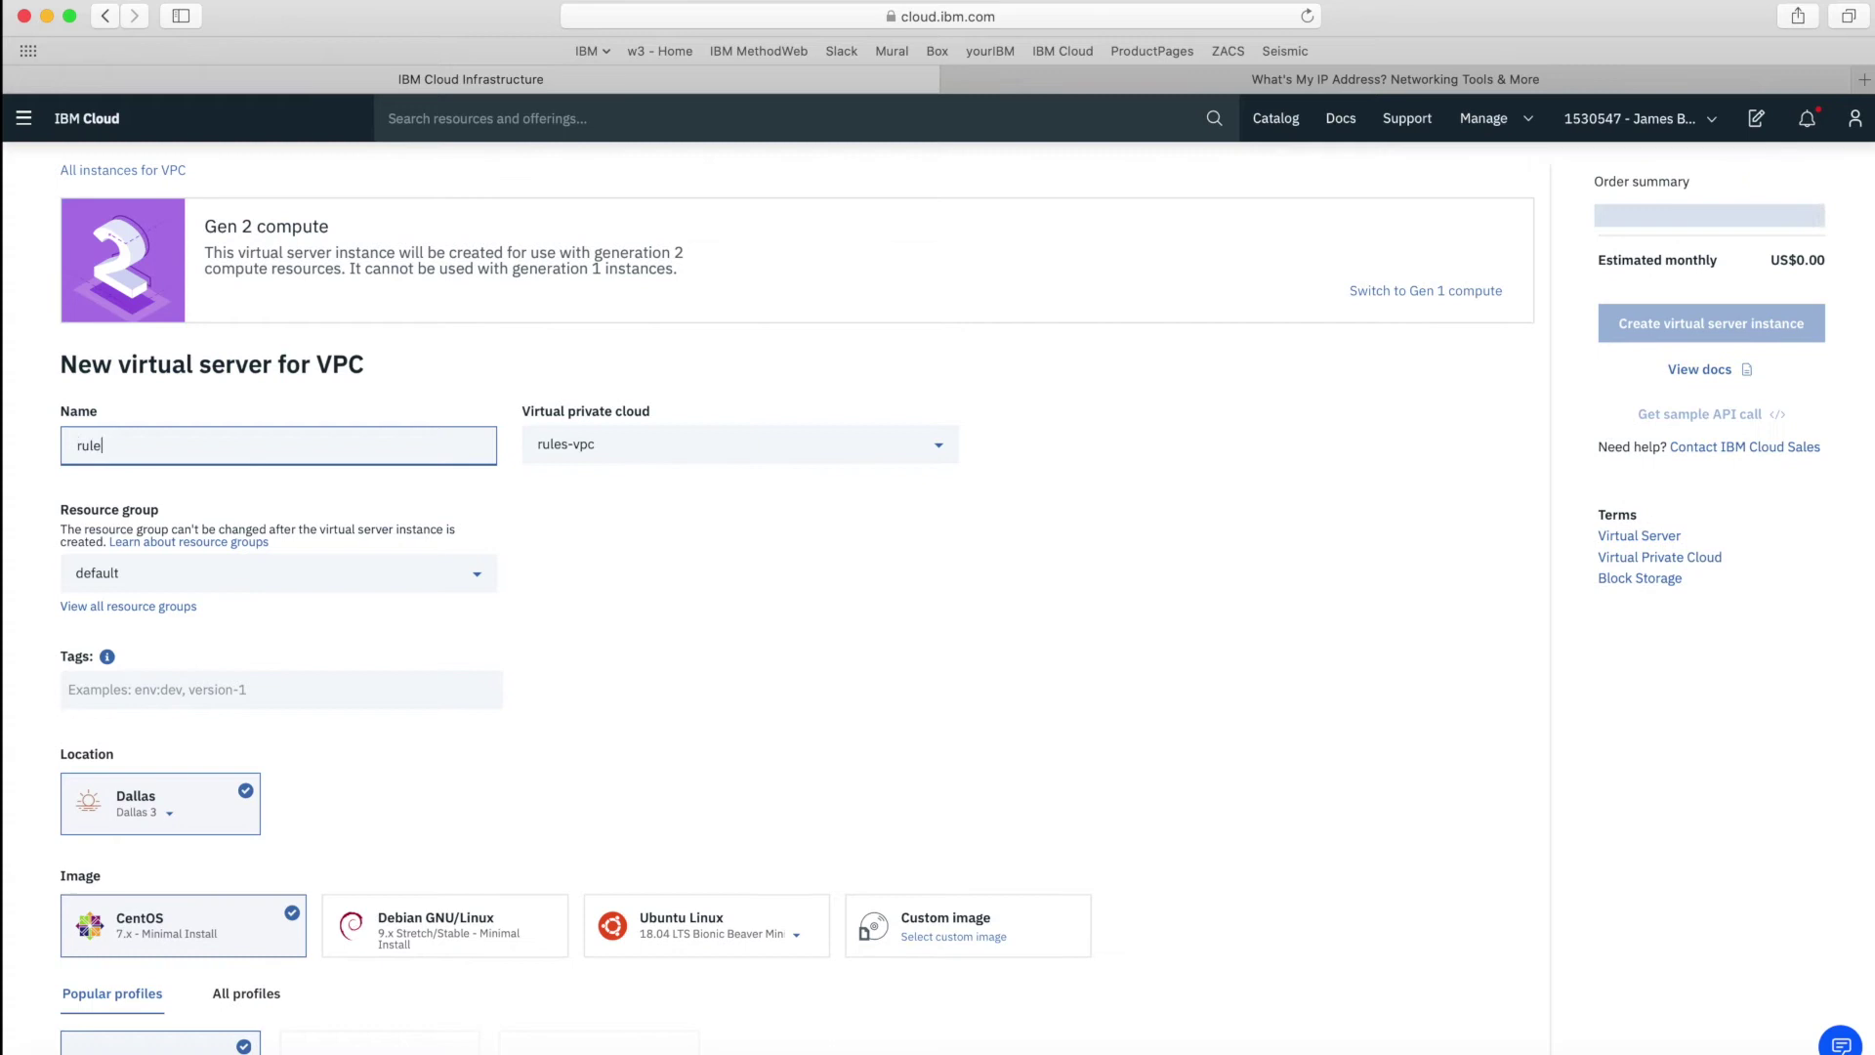
pyautogui.write('s-ws')
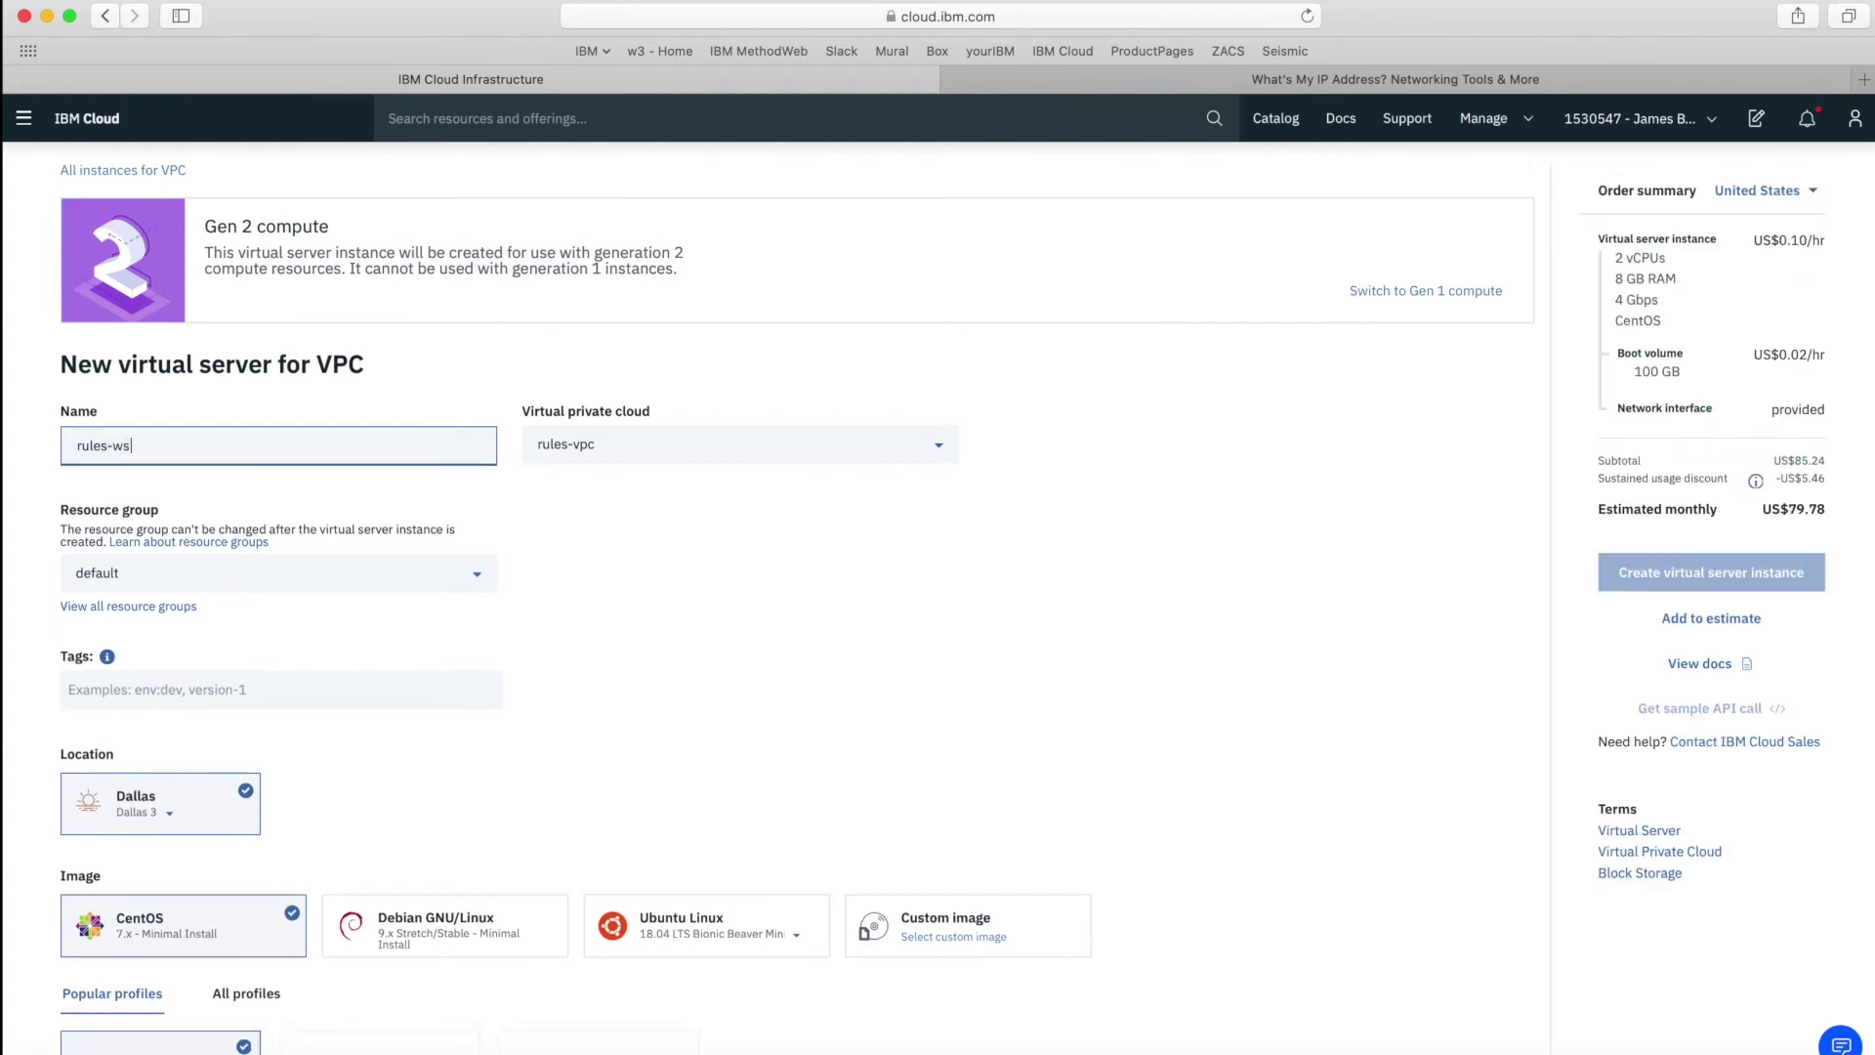
pyautogui.write('-')
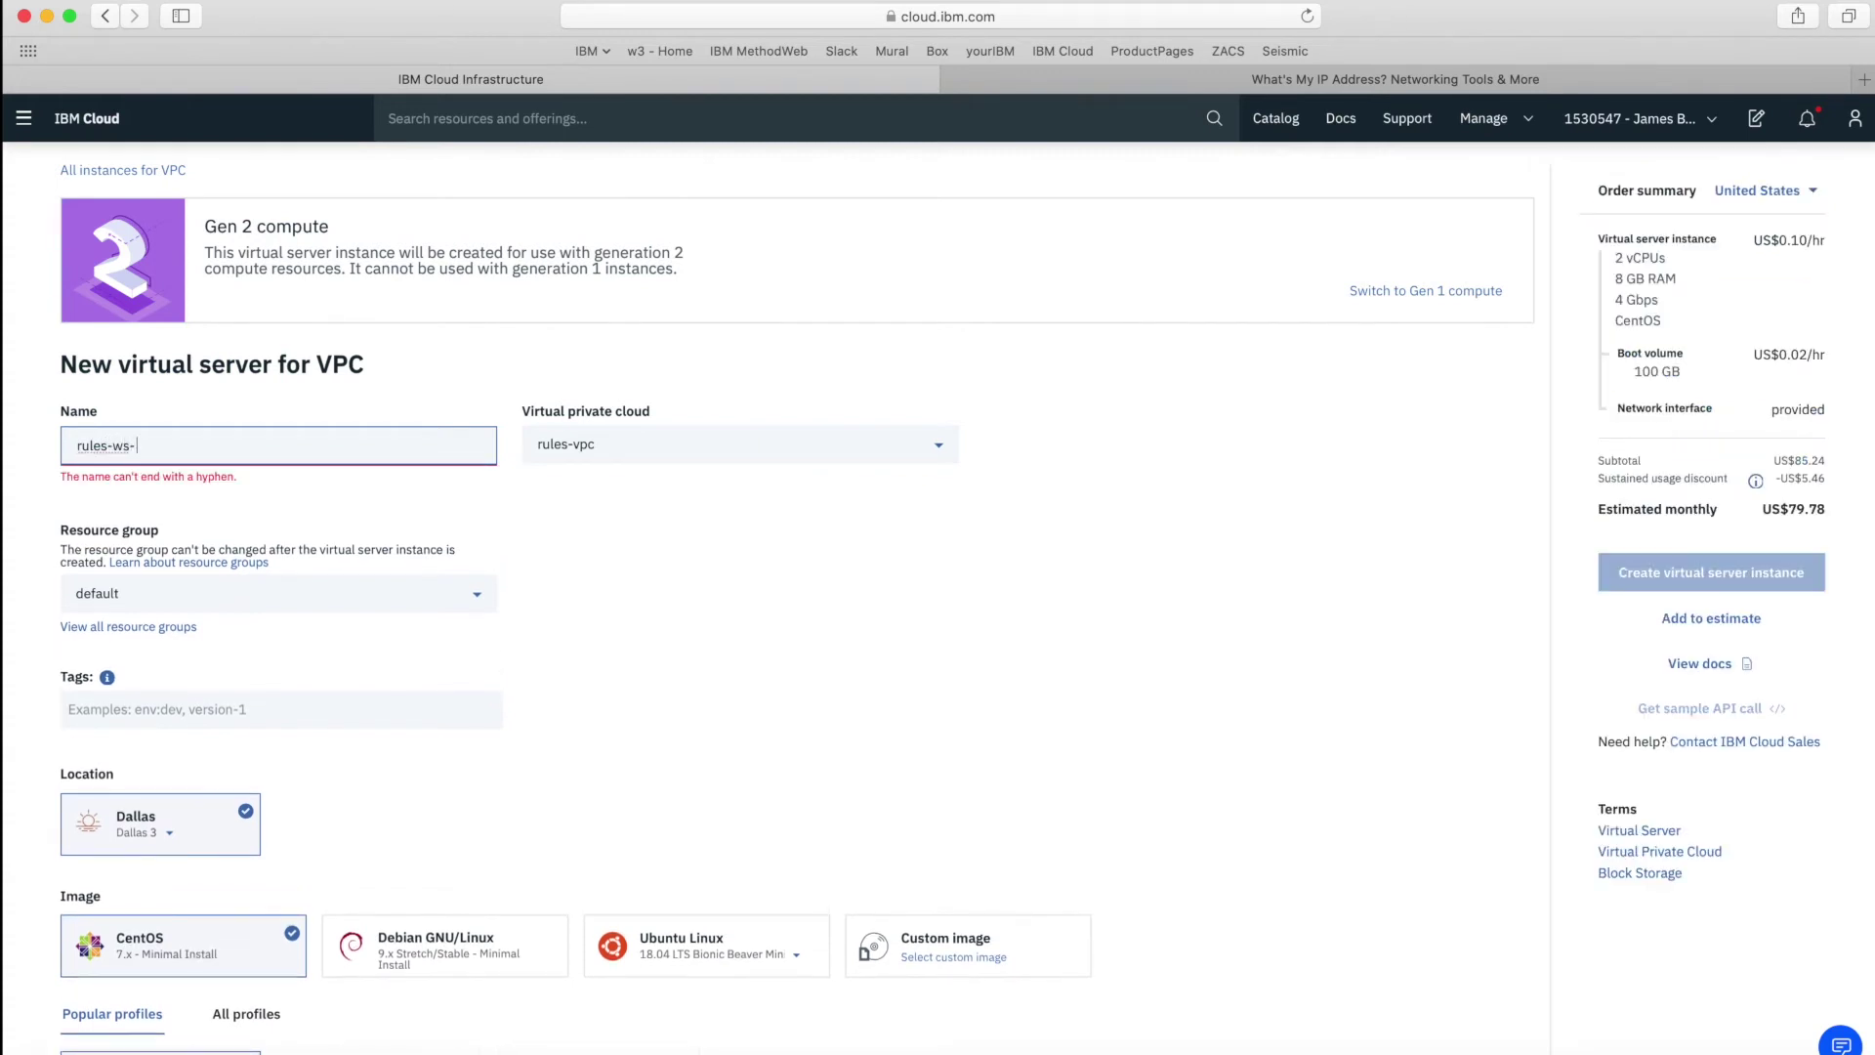
pyautogui.write('dal2')
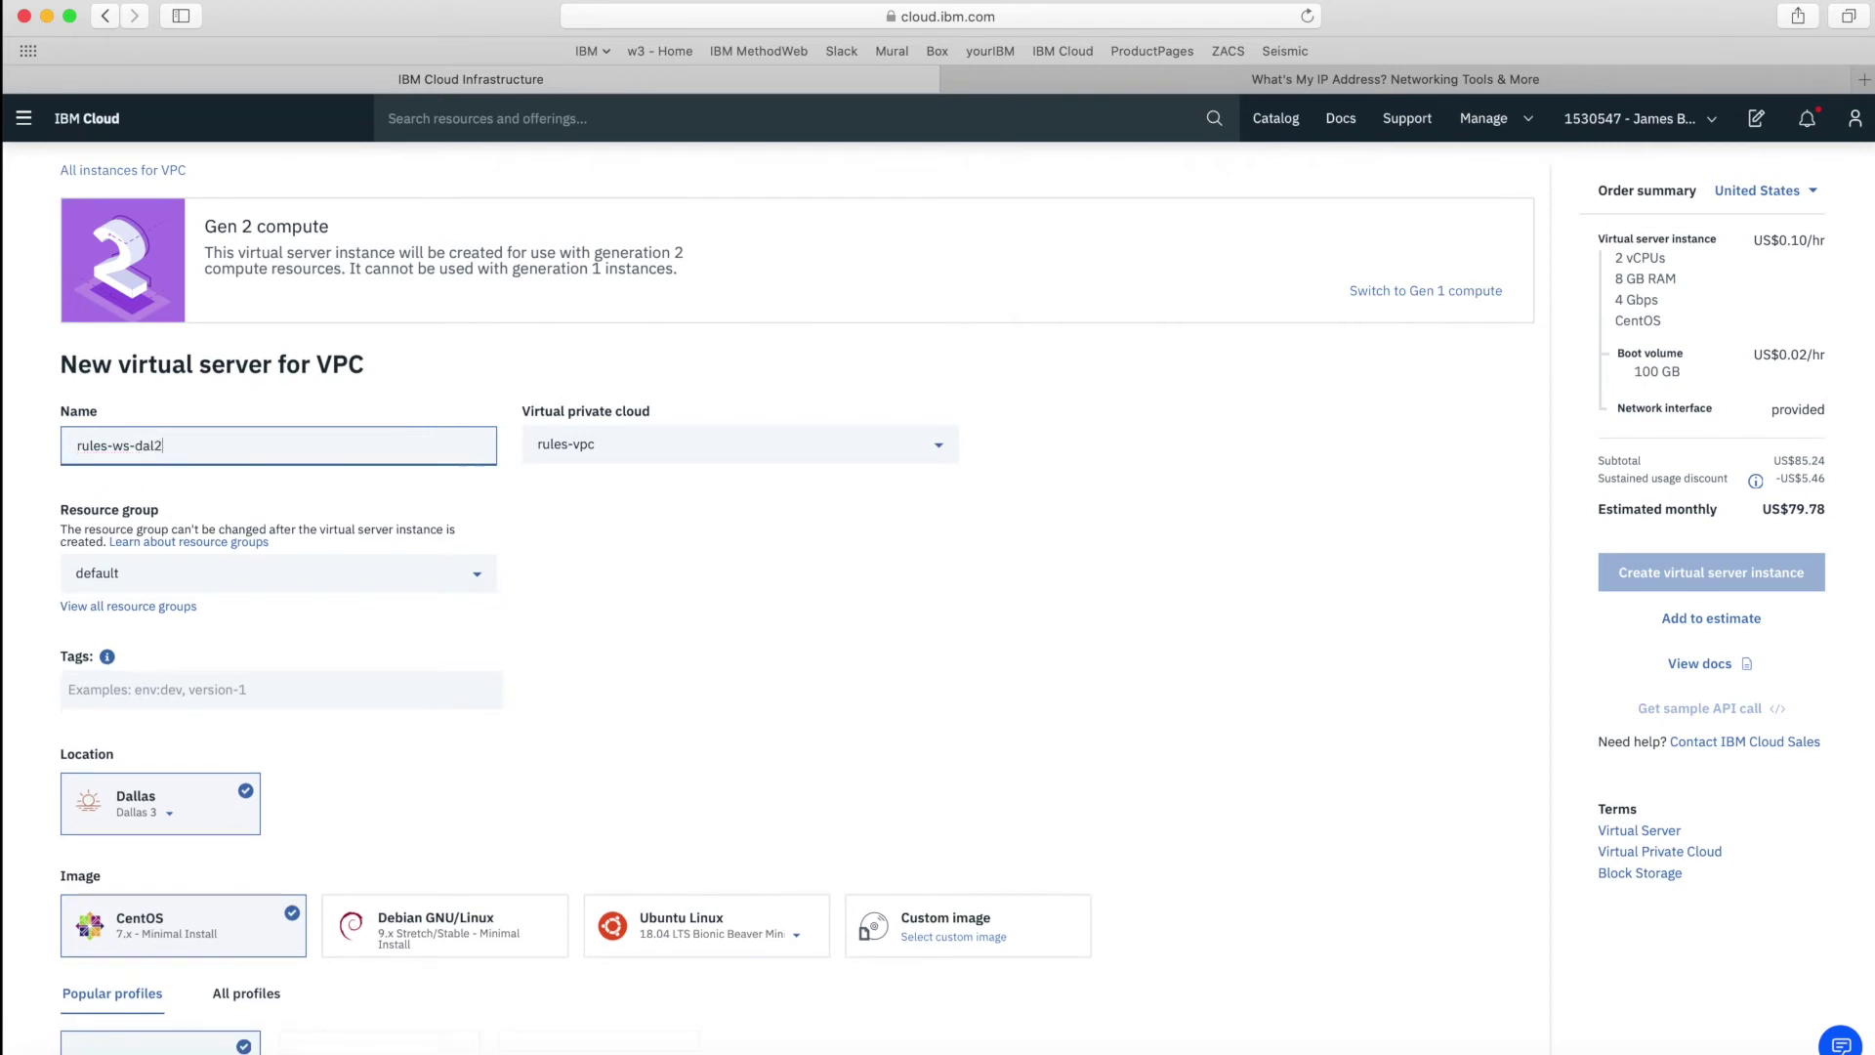
pyautogui.write('-01')
pyautogui.click(250, 573)
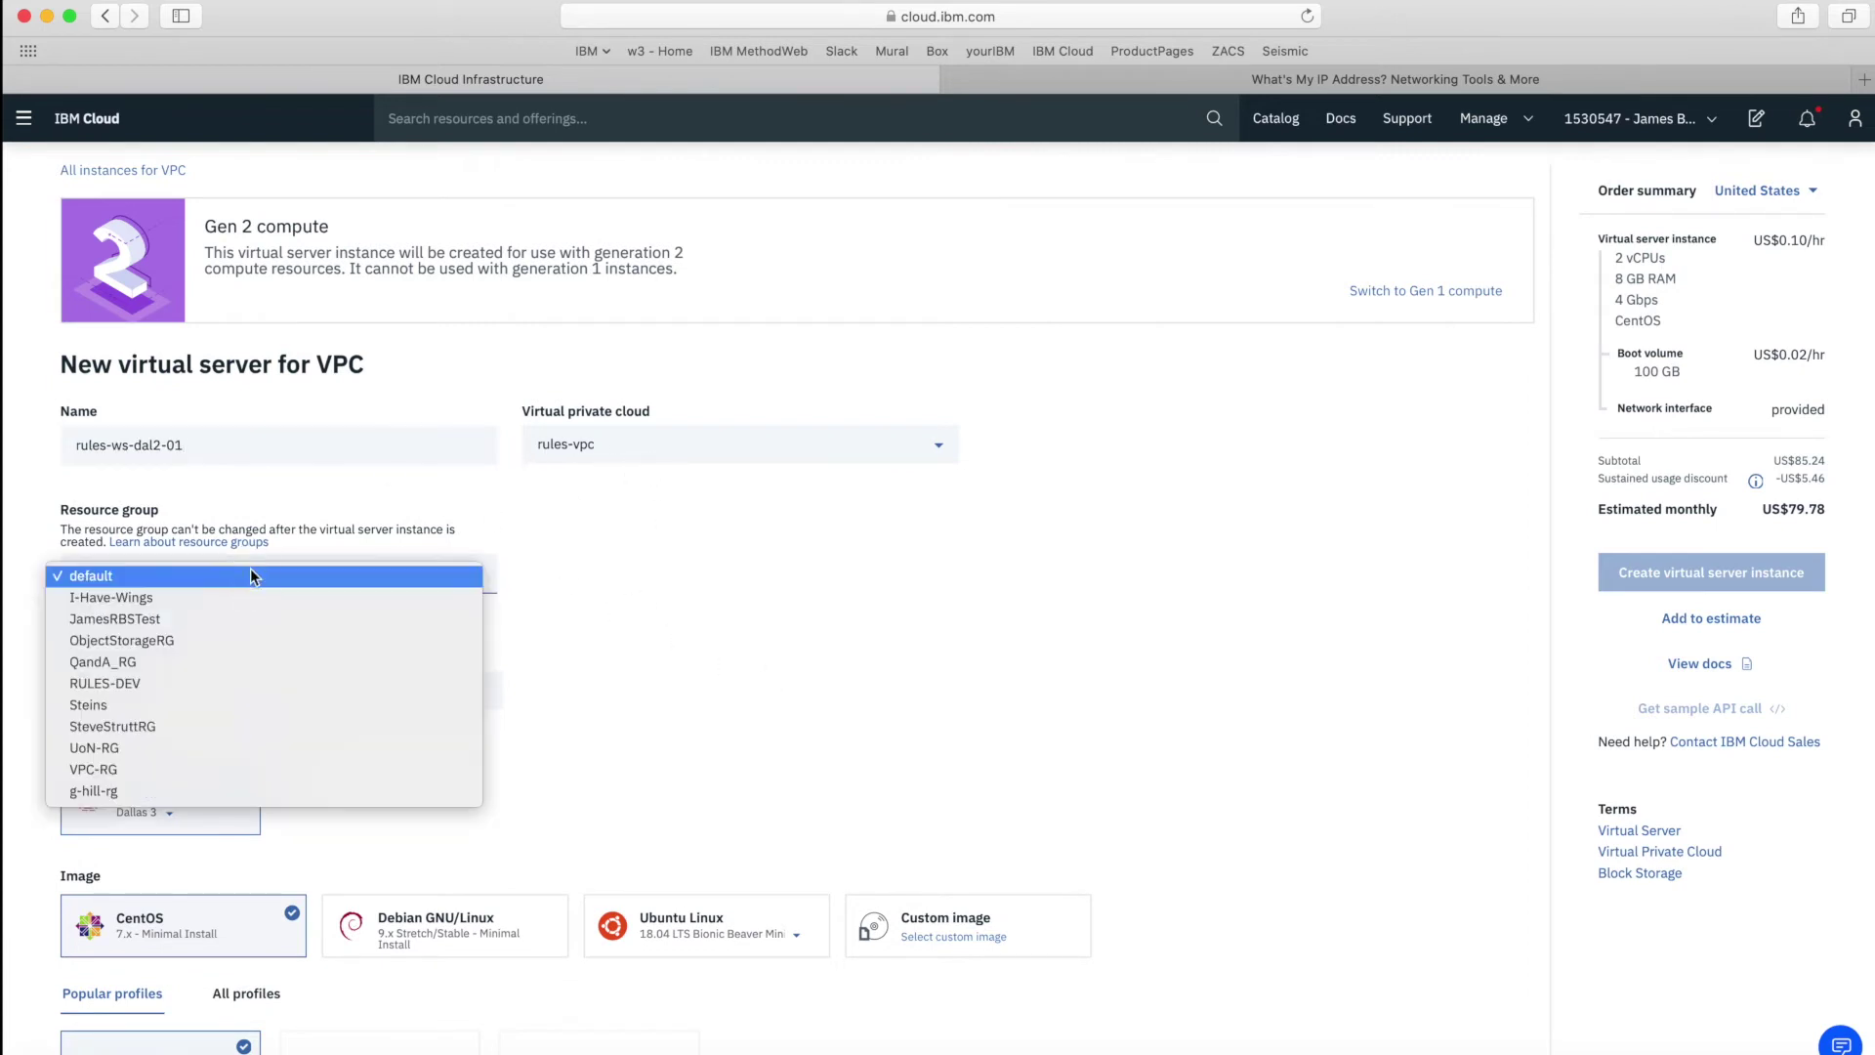
pyautogui.click(98, 771)
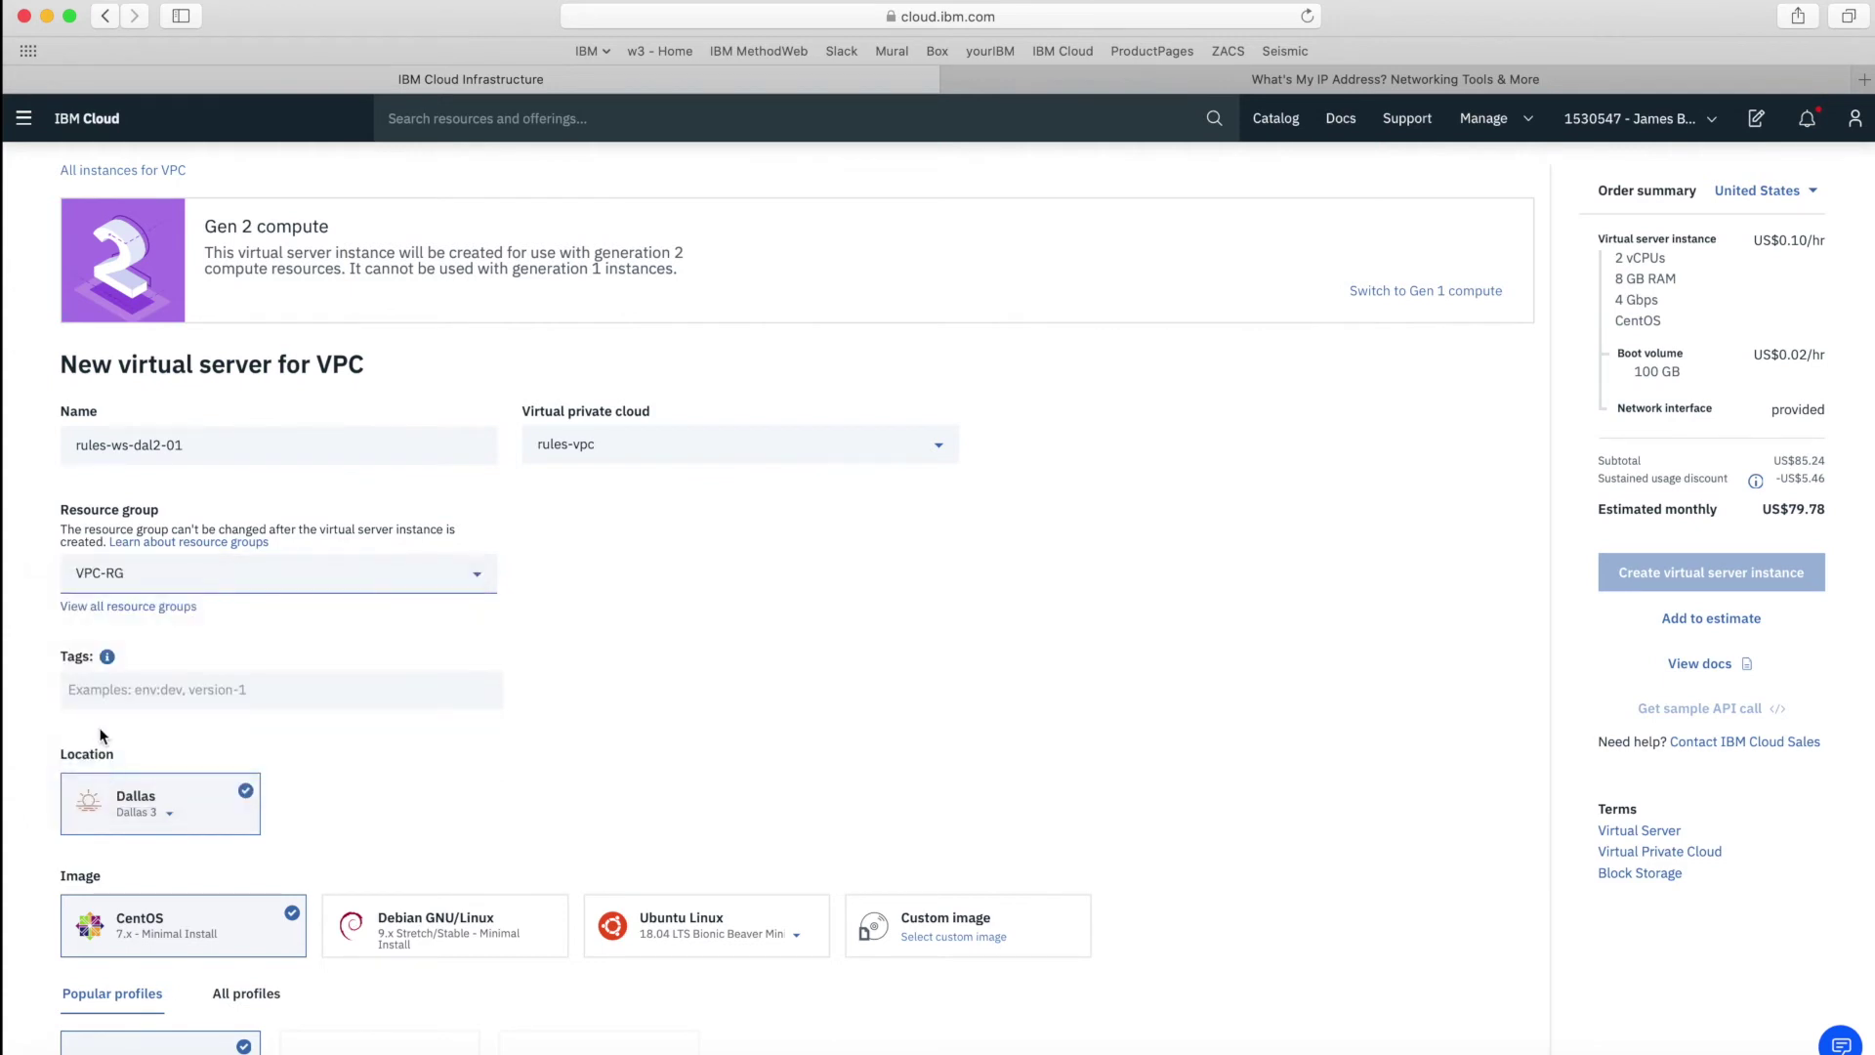
# Tag the new server with webserver, rules and the owner's first name, and set its location to Dallas 2.
pyautogui.click(106, 690)
pyautogui.write('webserver')
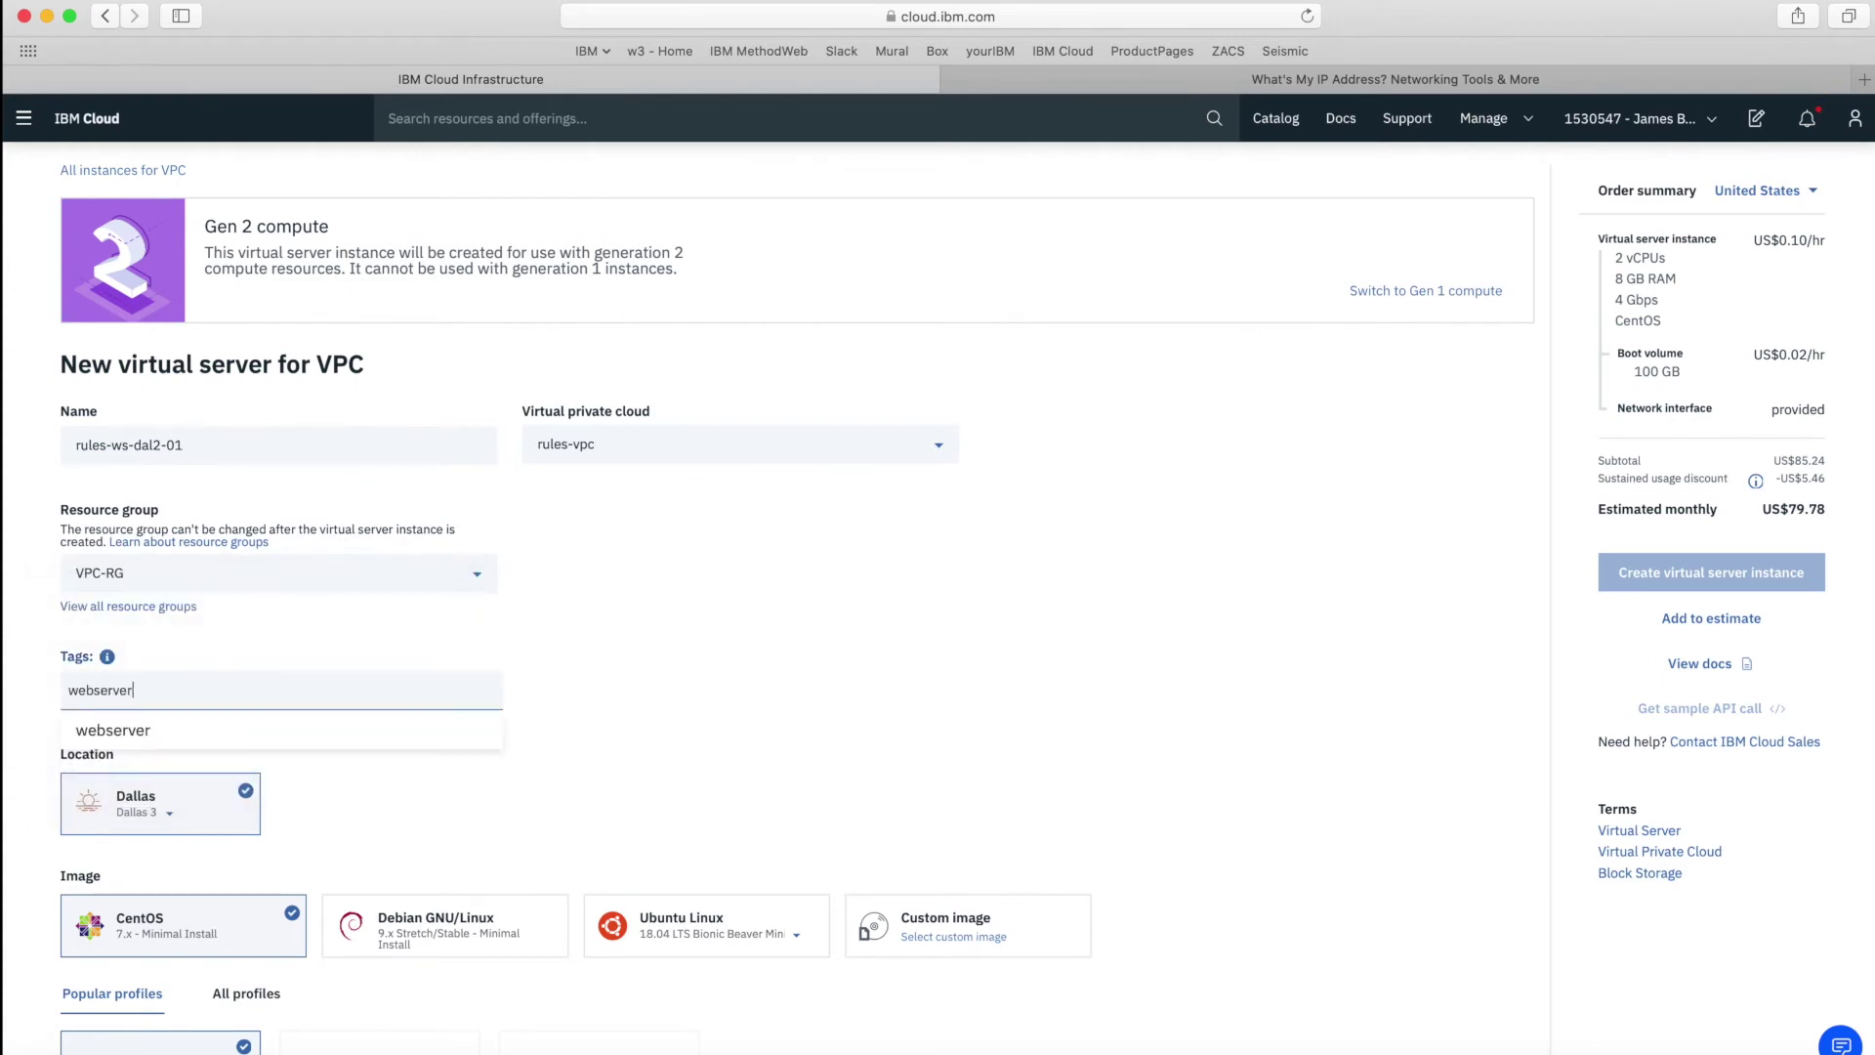
pyautogui.press('Return')
pyautogui.write('rules')
pyautogui.press('Return')
pyautogui.write('james')
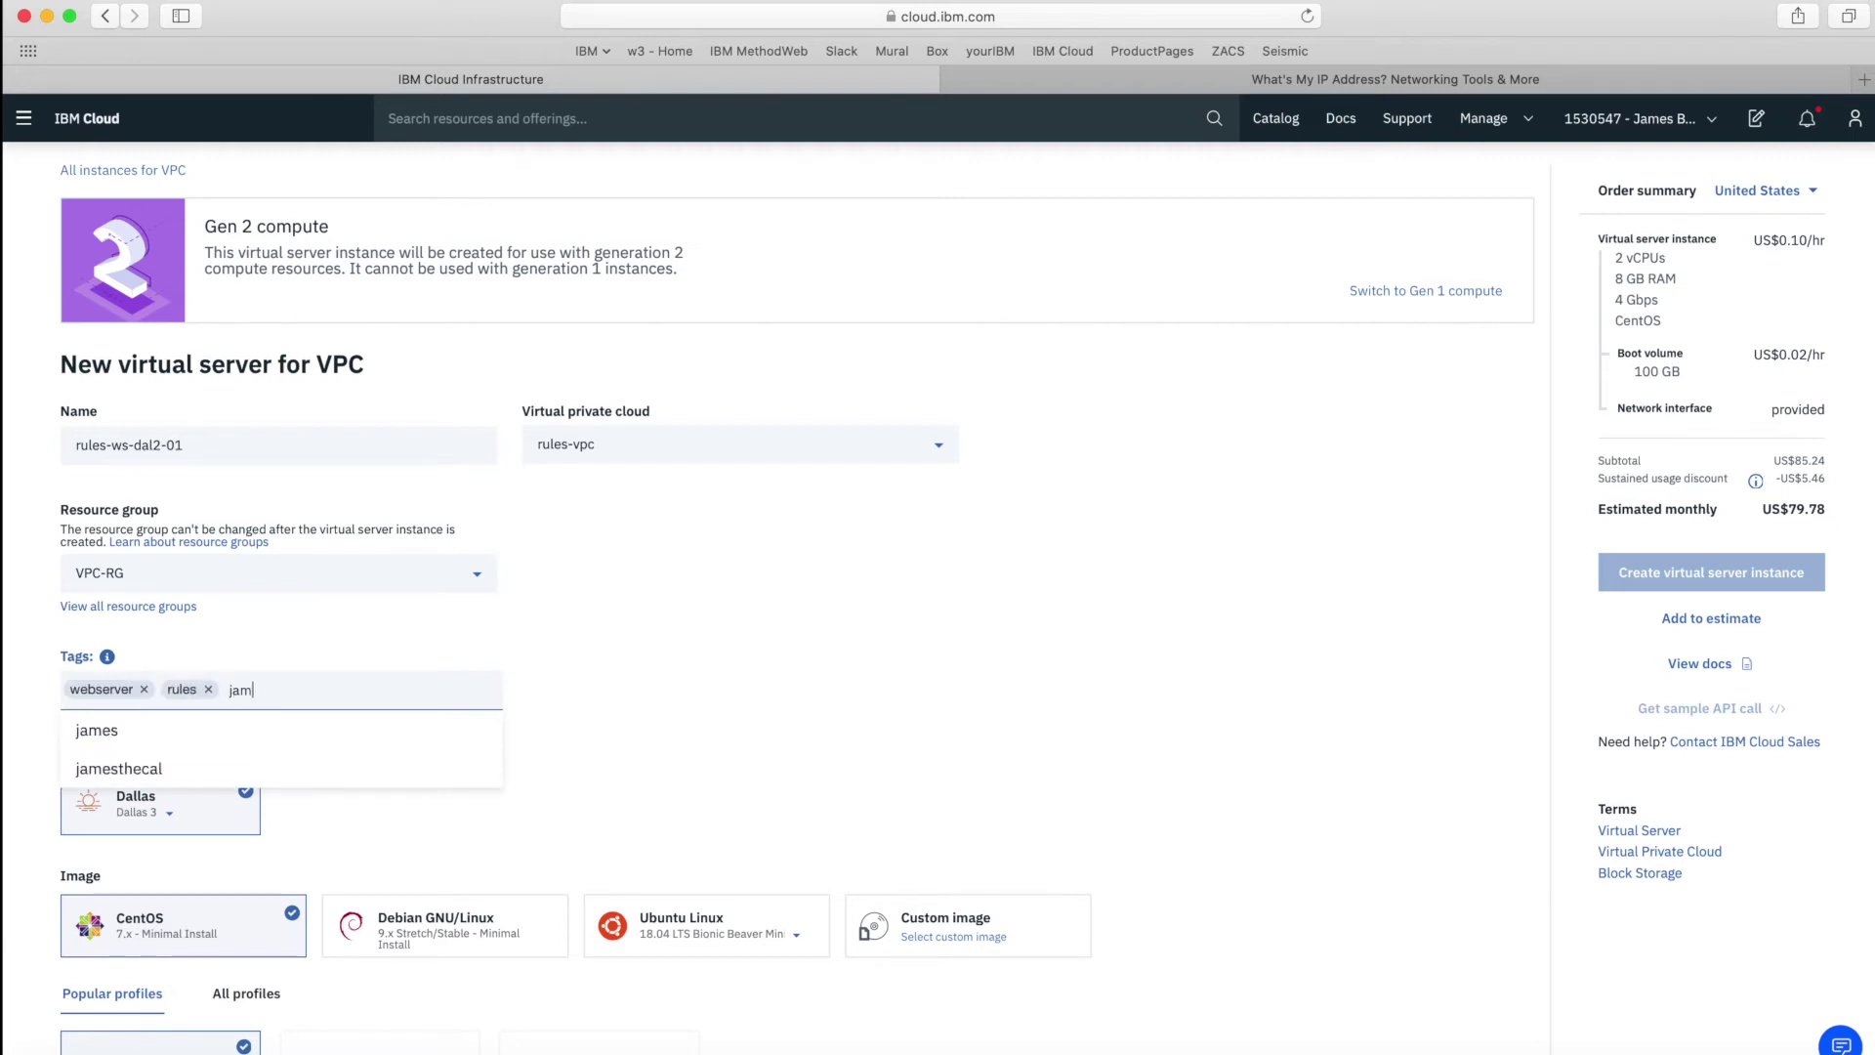
pyautogui.press('Return')
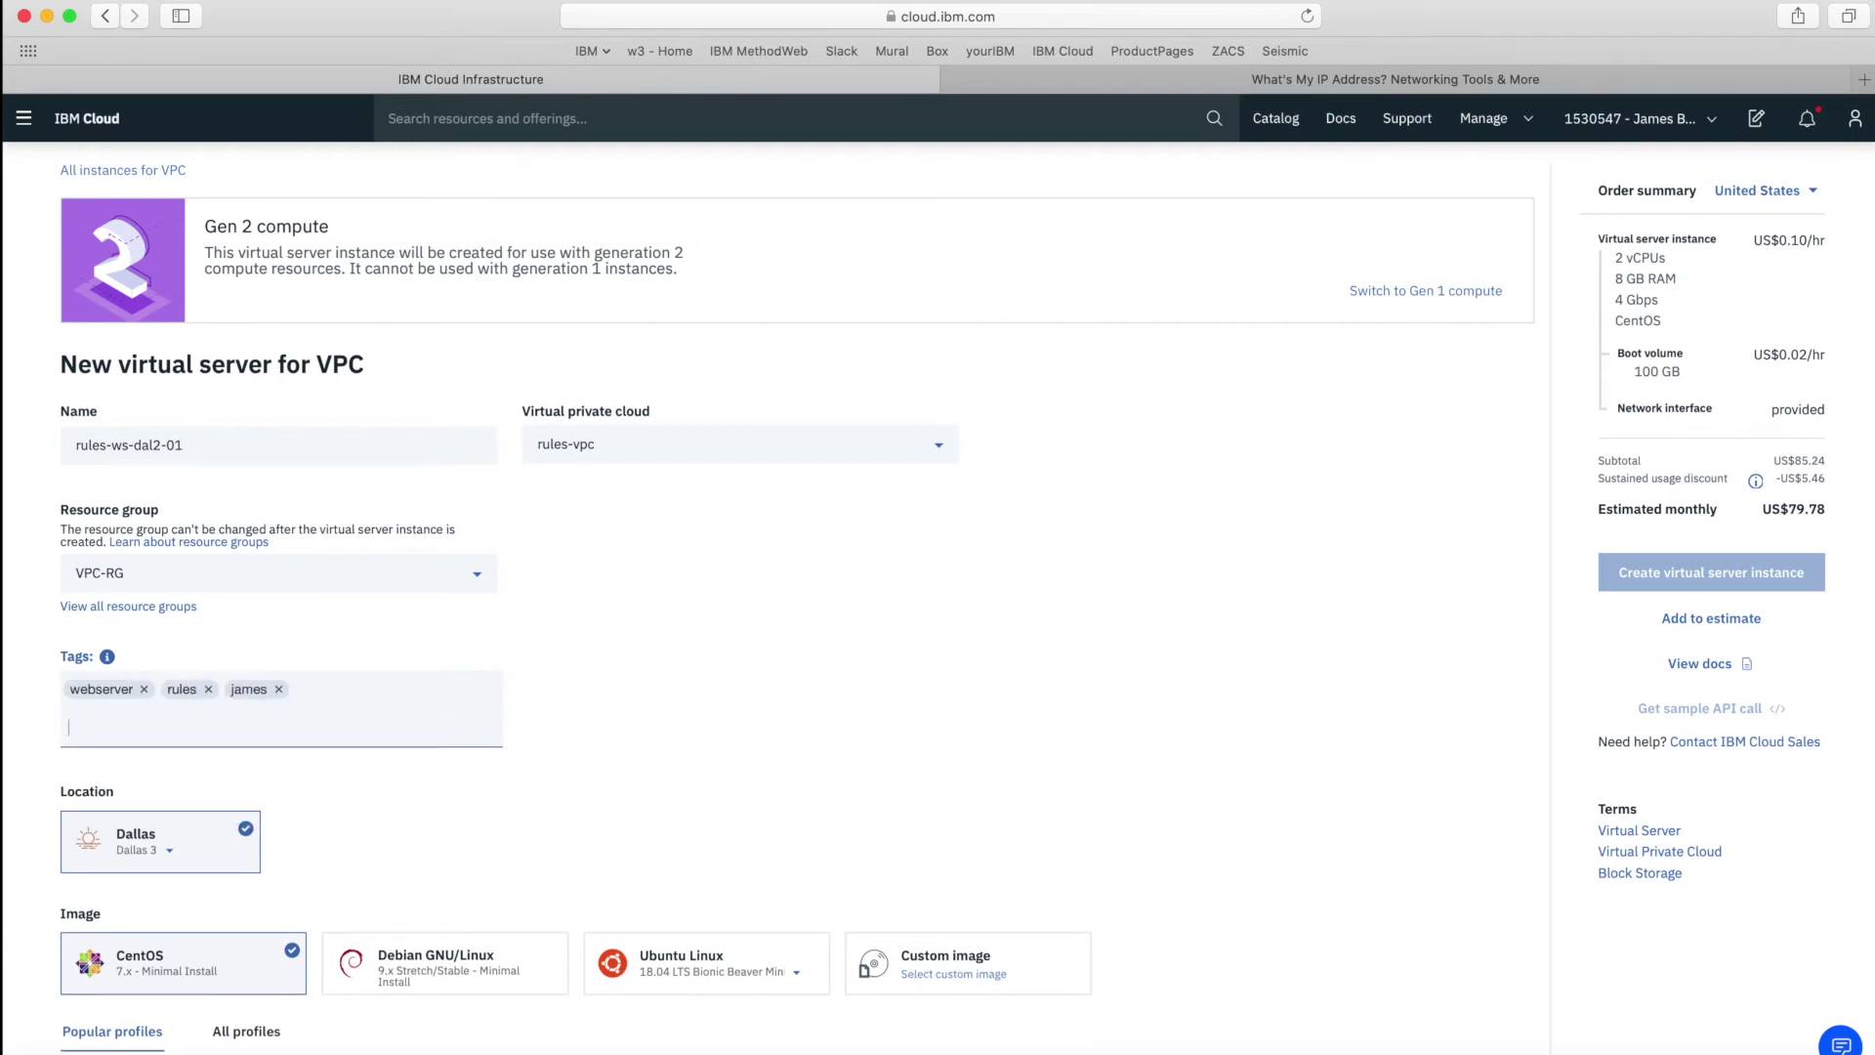
pyautogui.click(141, 849)
pyautogui.click(146, 870)
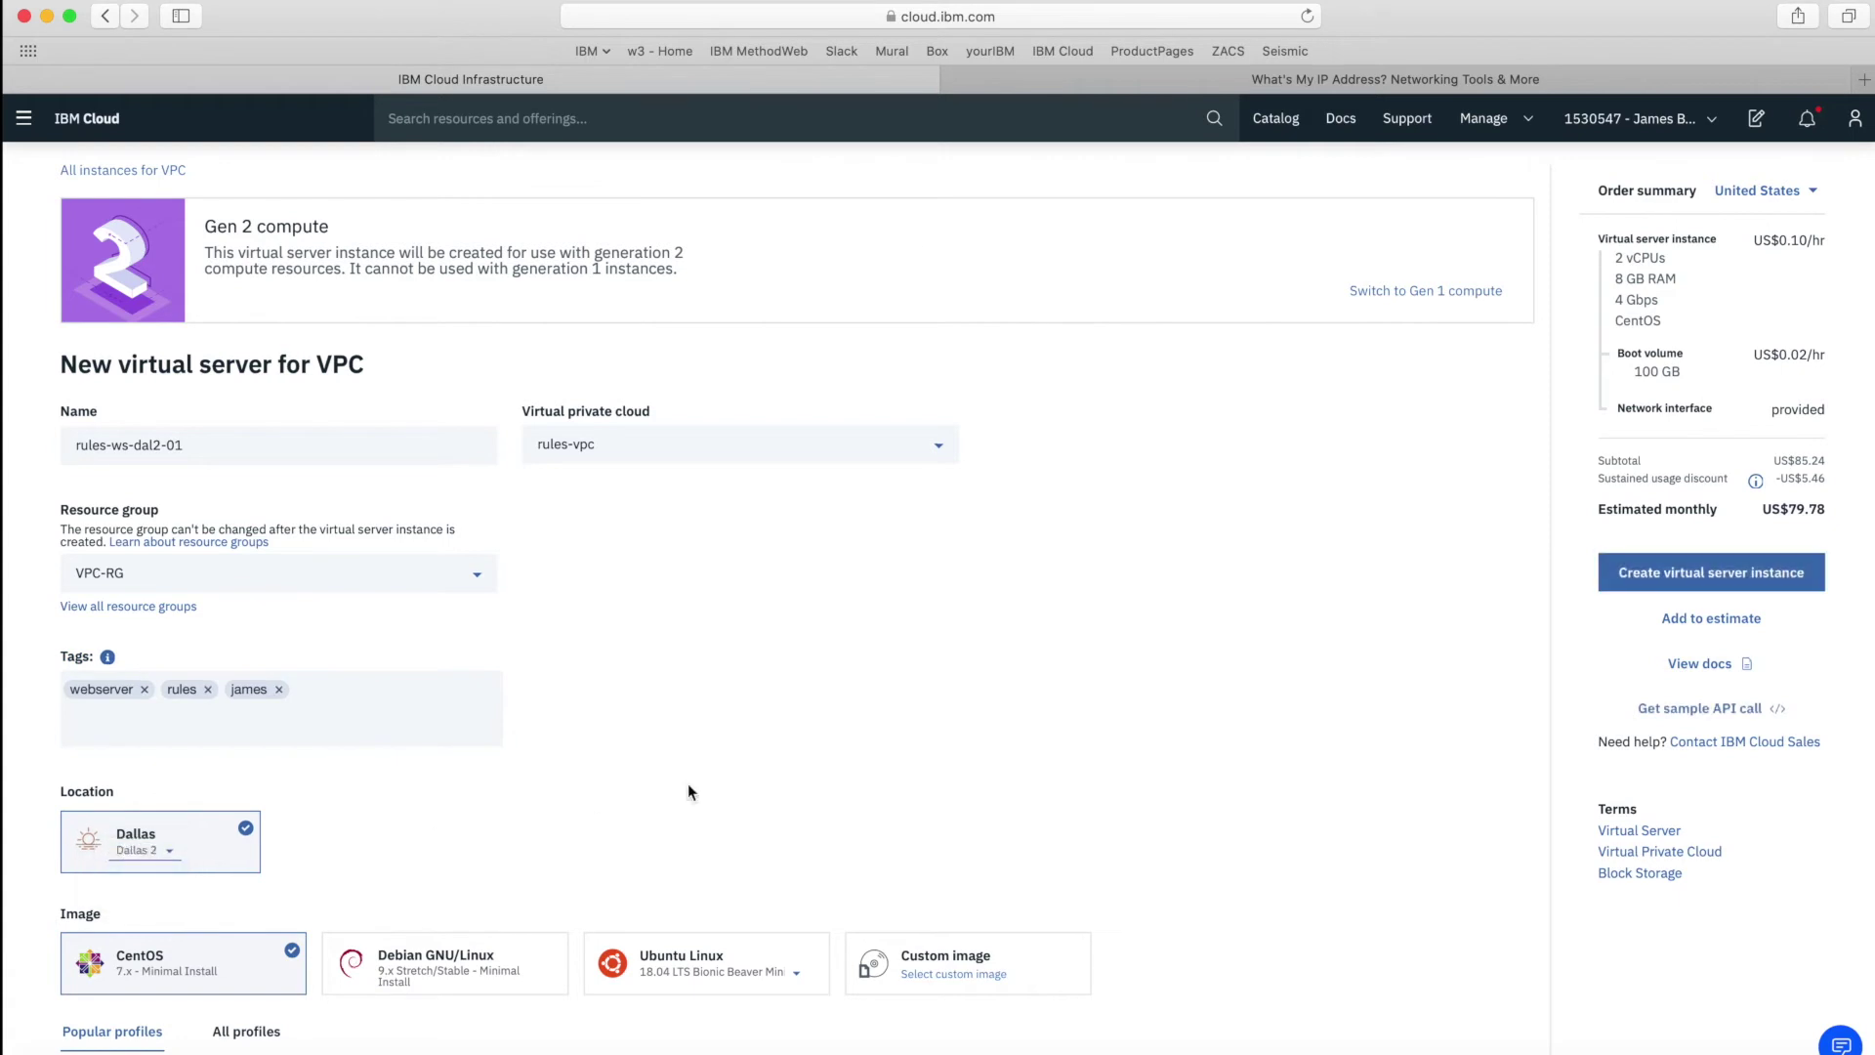
# Switch the server's location to Dallas 3 to examine its network interface section, and set the location back to Dallas 2.
pyautogui.scroll(-3, 688, 783)
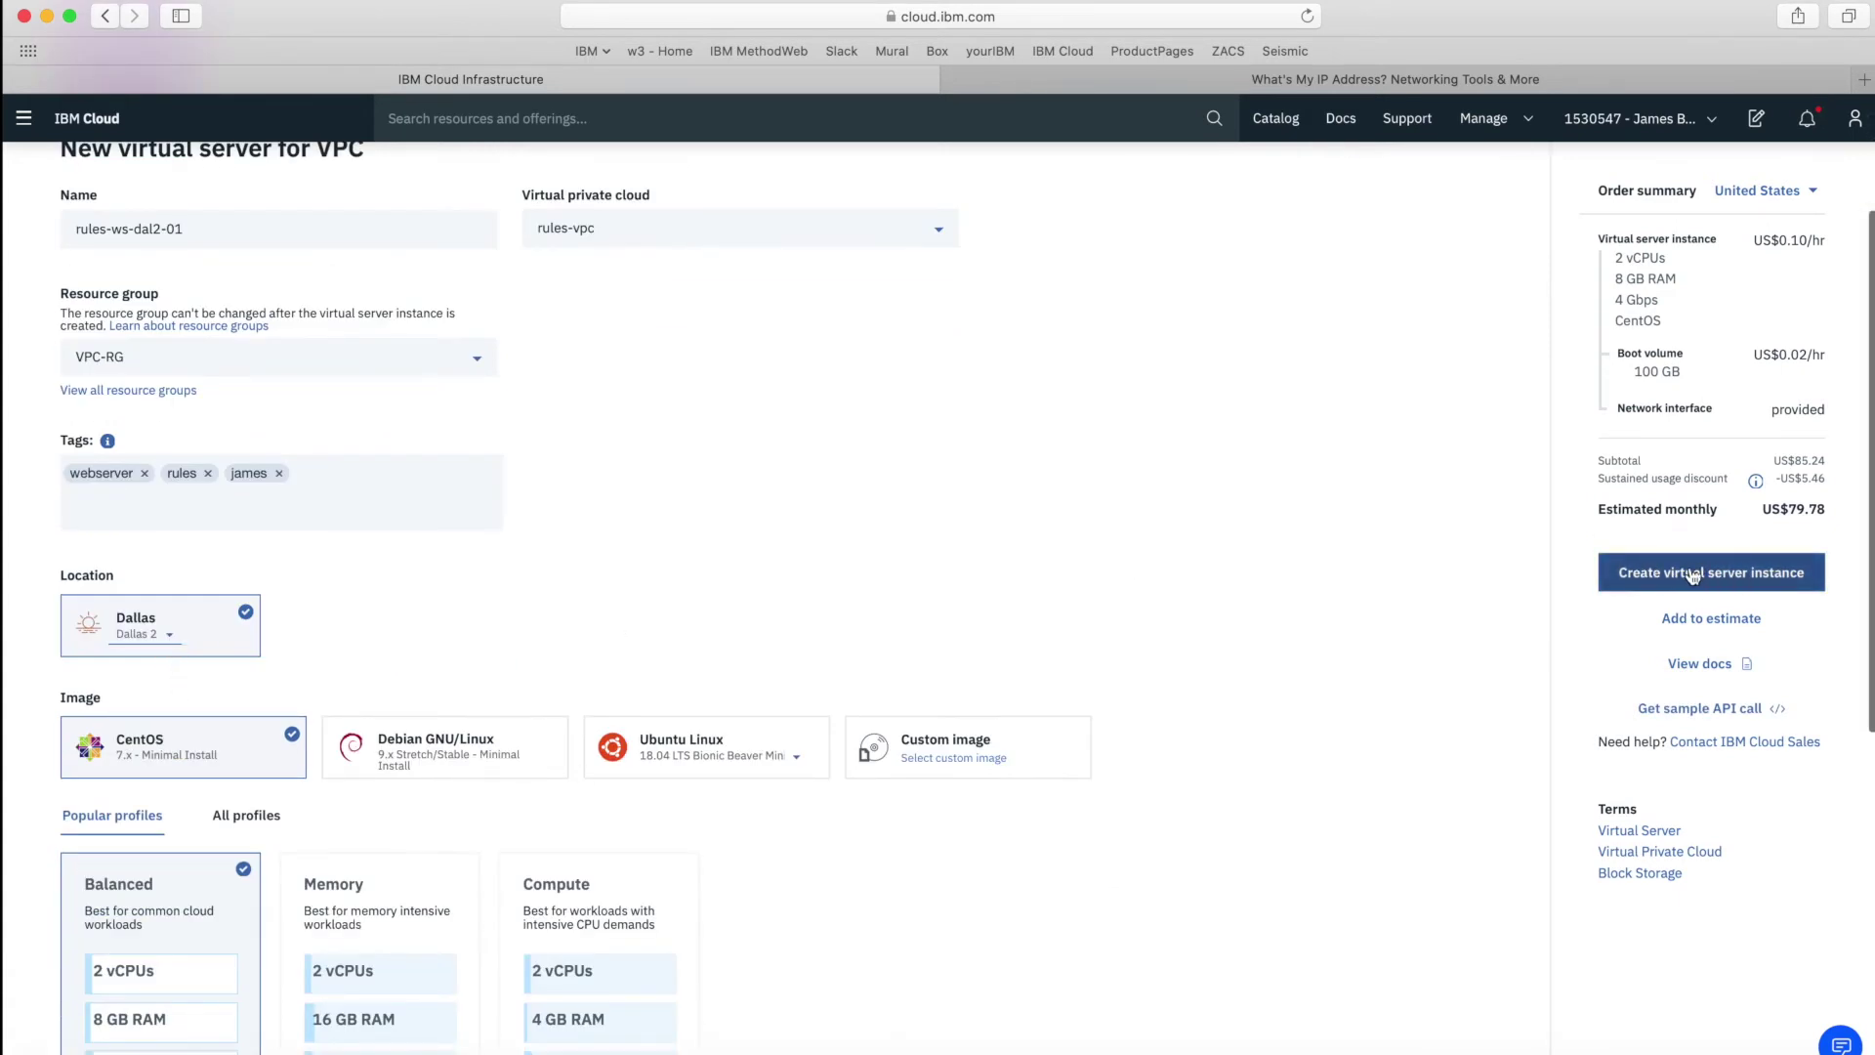
pyautogui.click(195, 642)
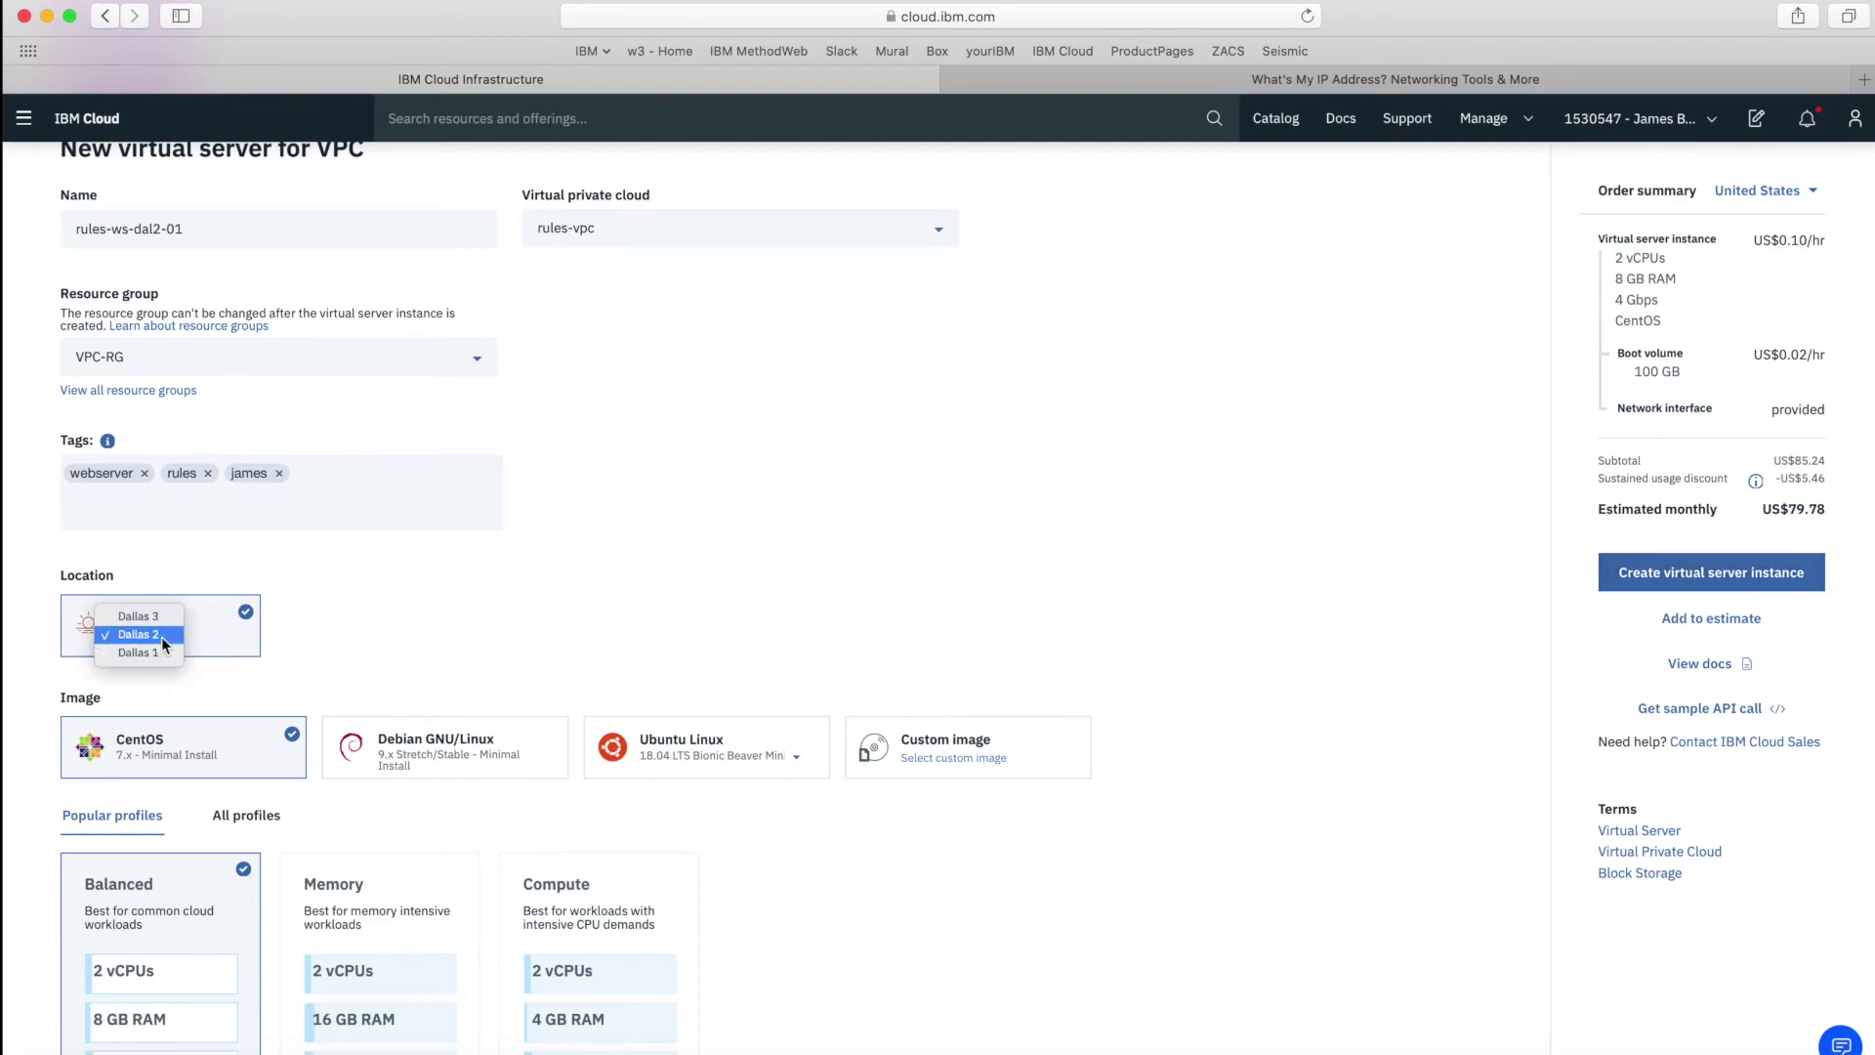
pyautogui.click(127, 613)
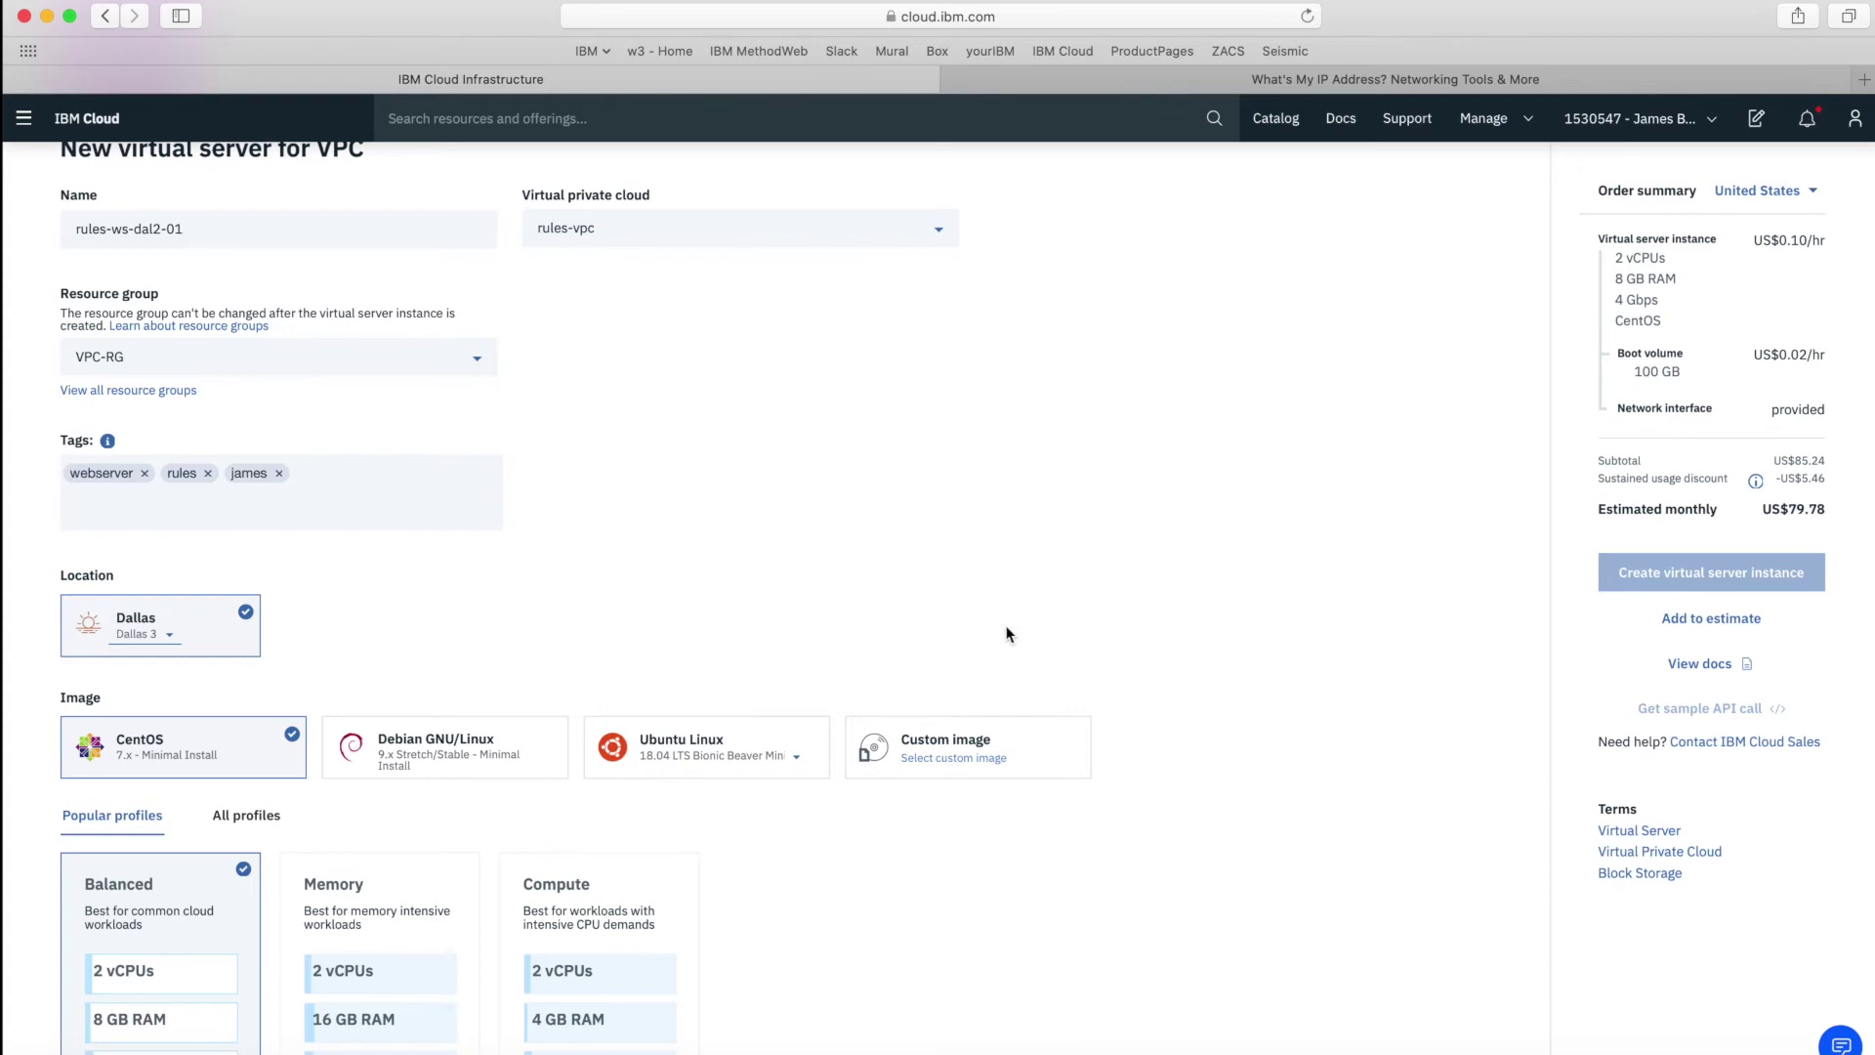
pyautogui.scroll(-7, 1009, 635)
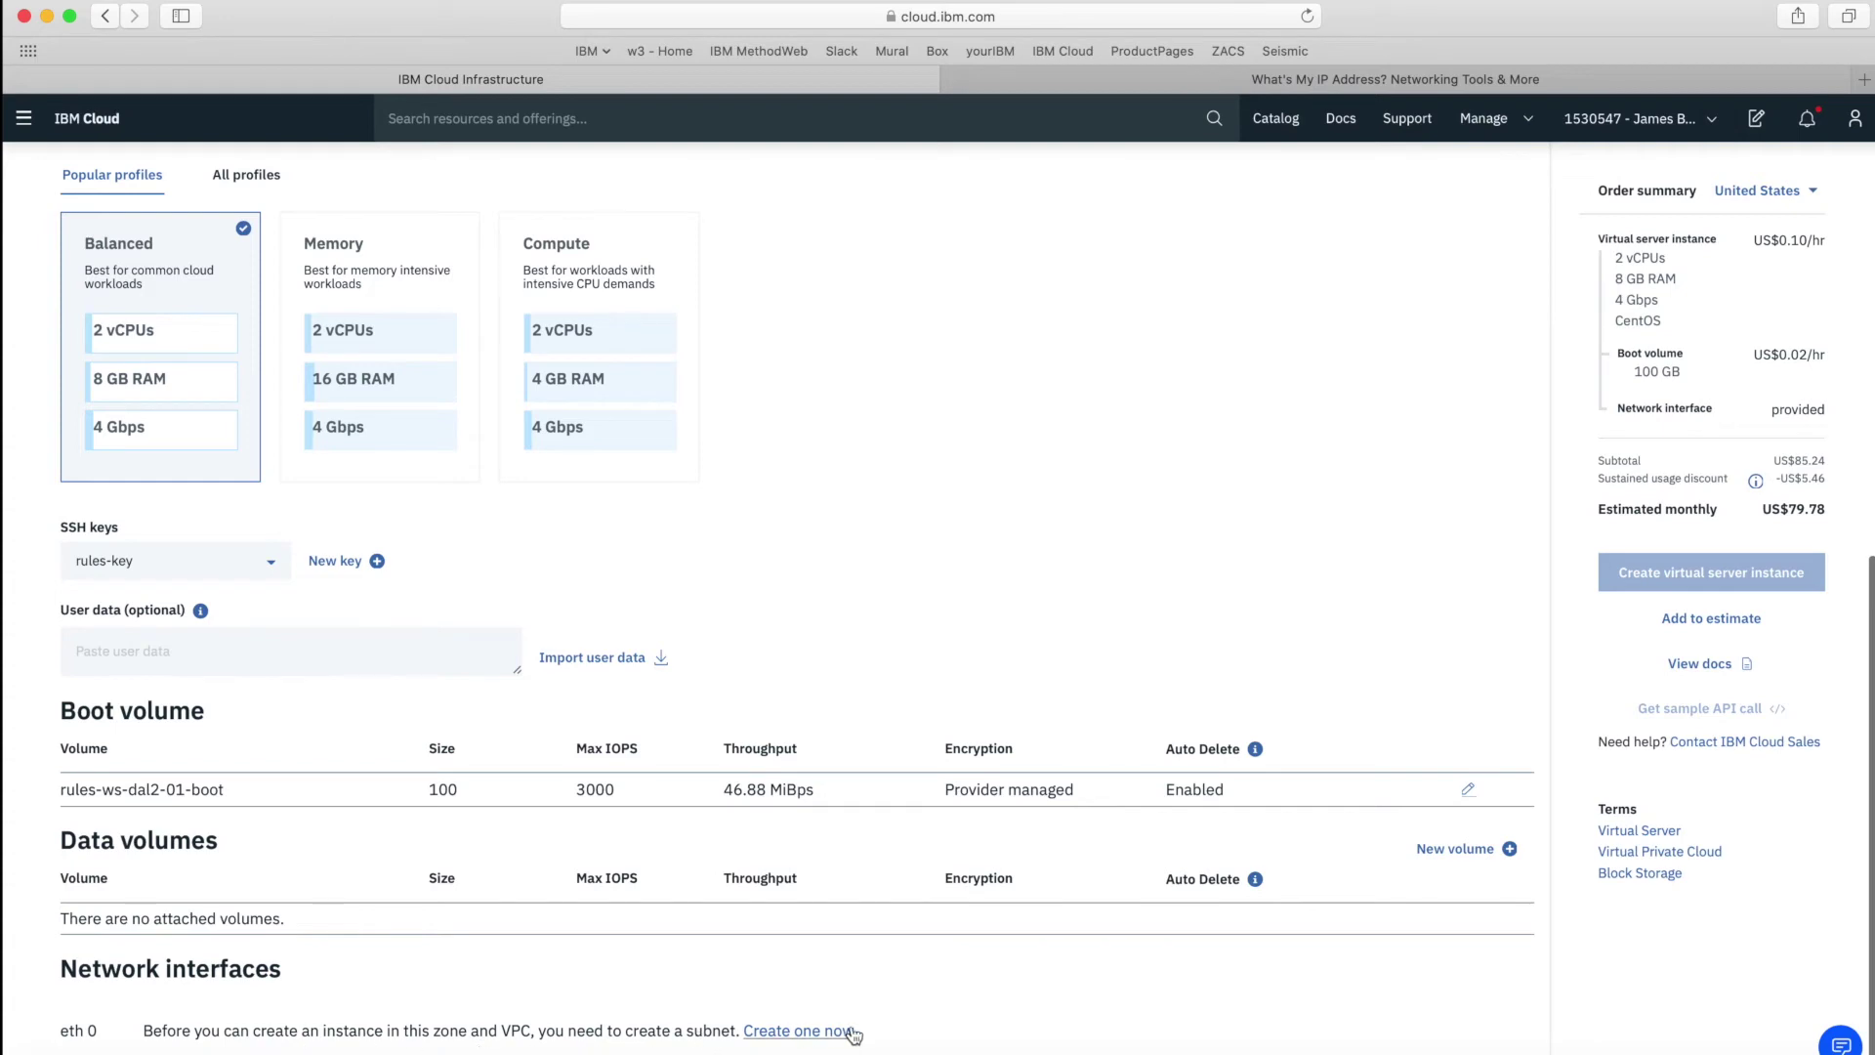
pyautogui.scroll(6, 678, 482)
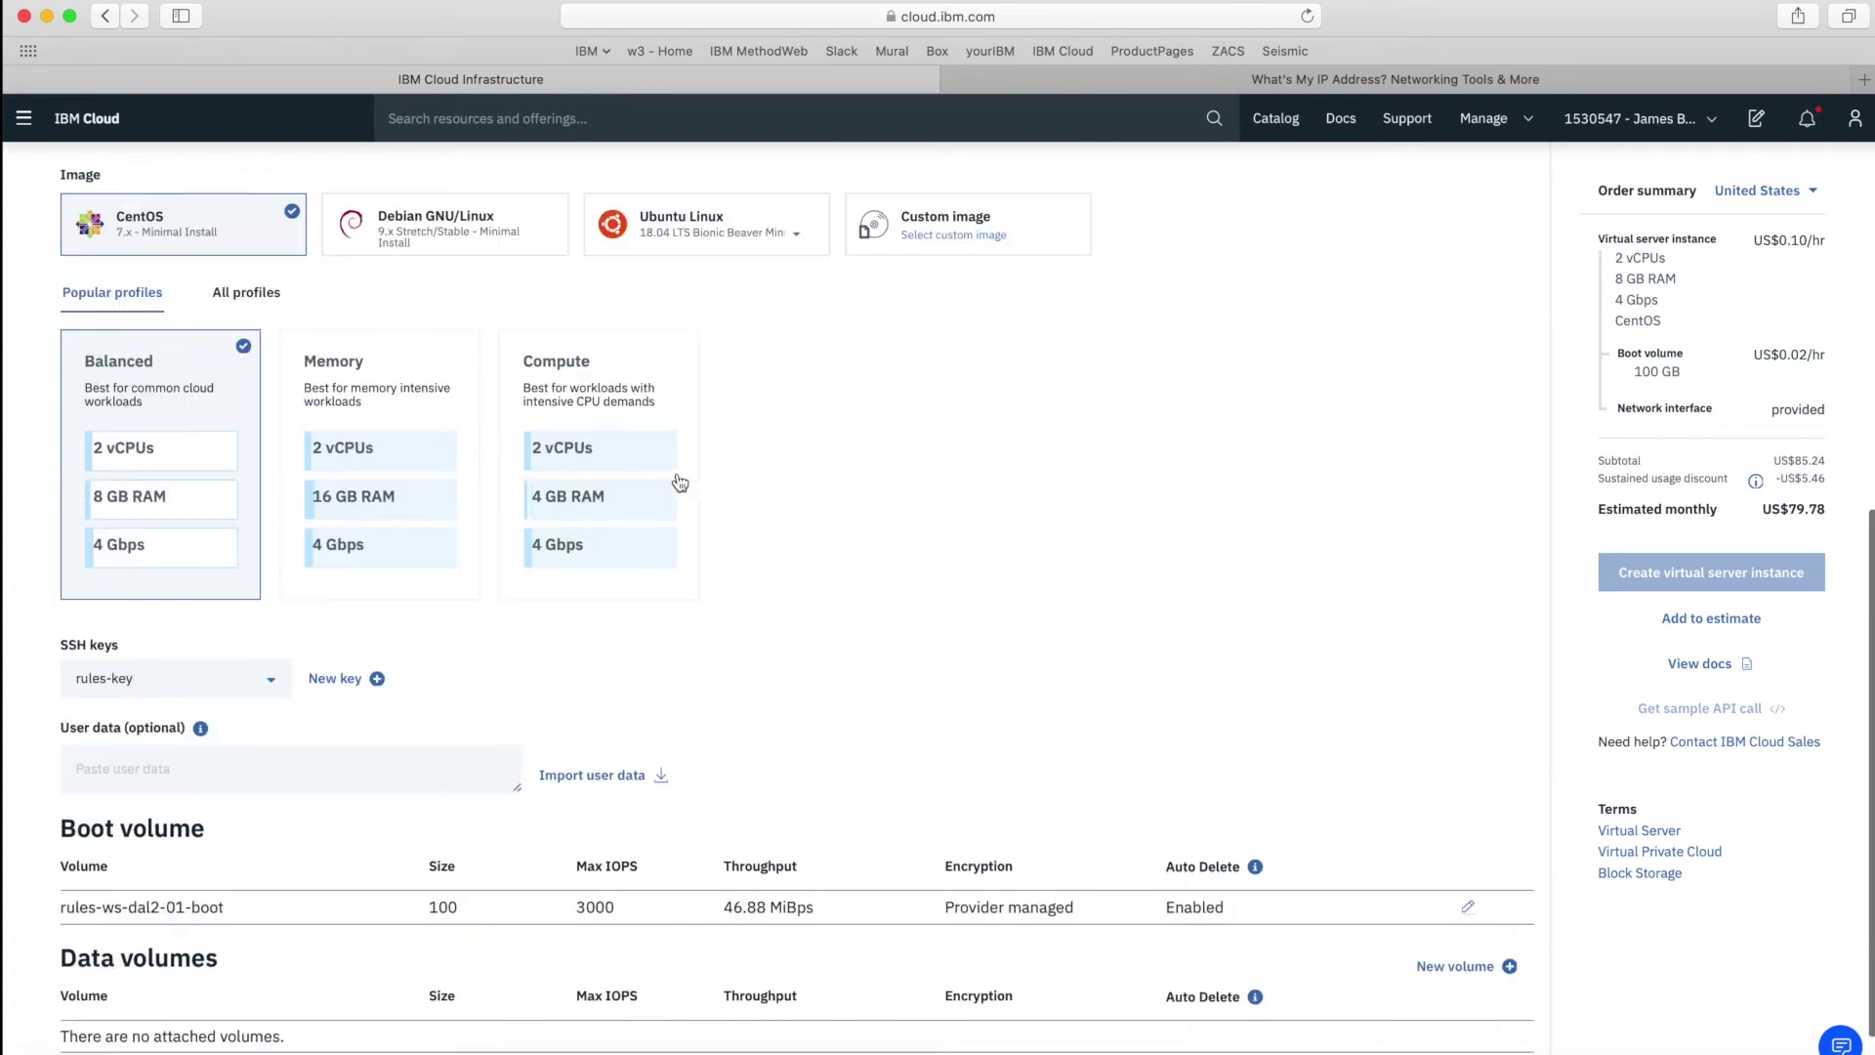
pyautogui.scroll(1, 687, 514)
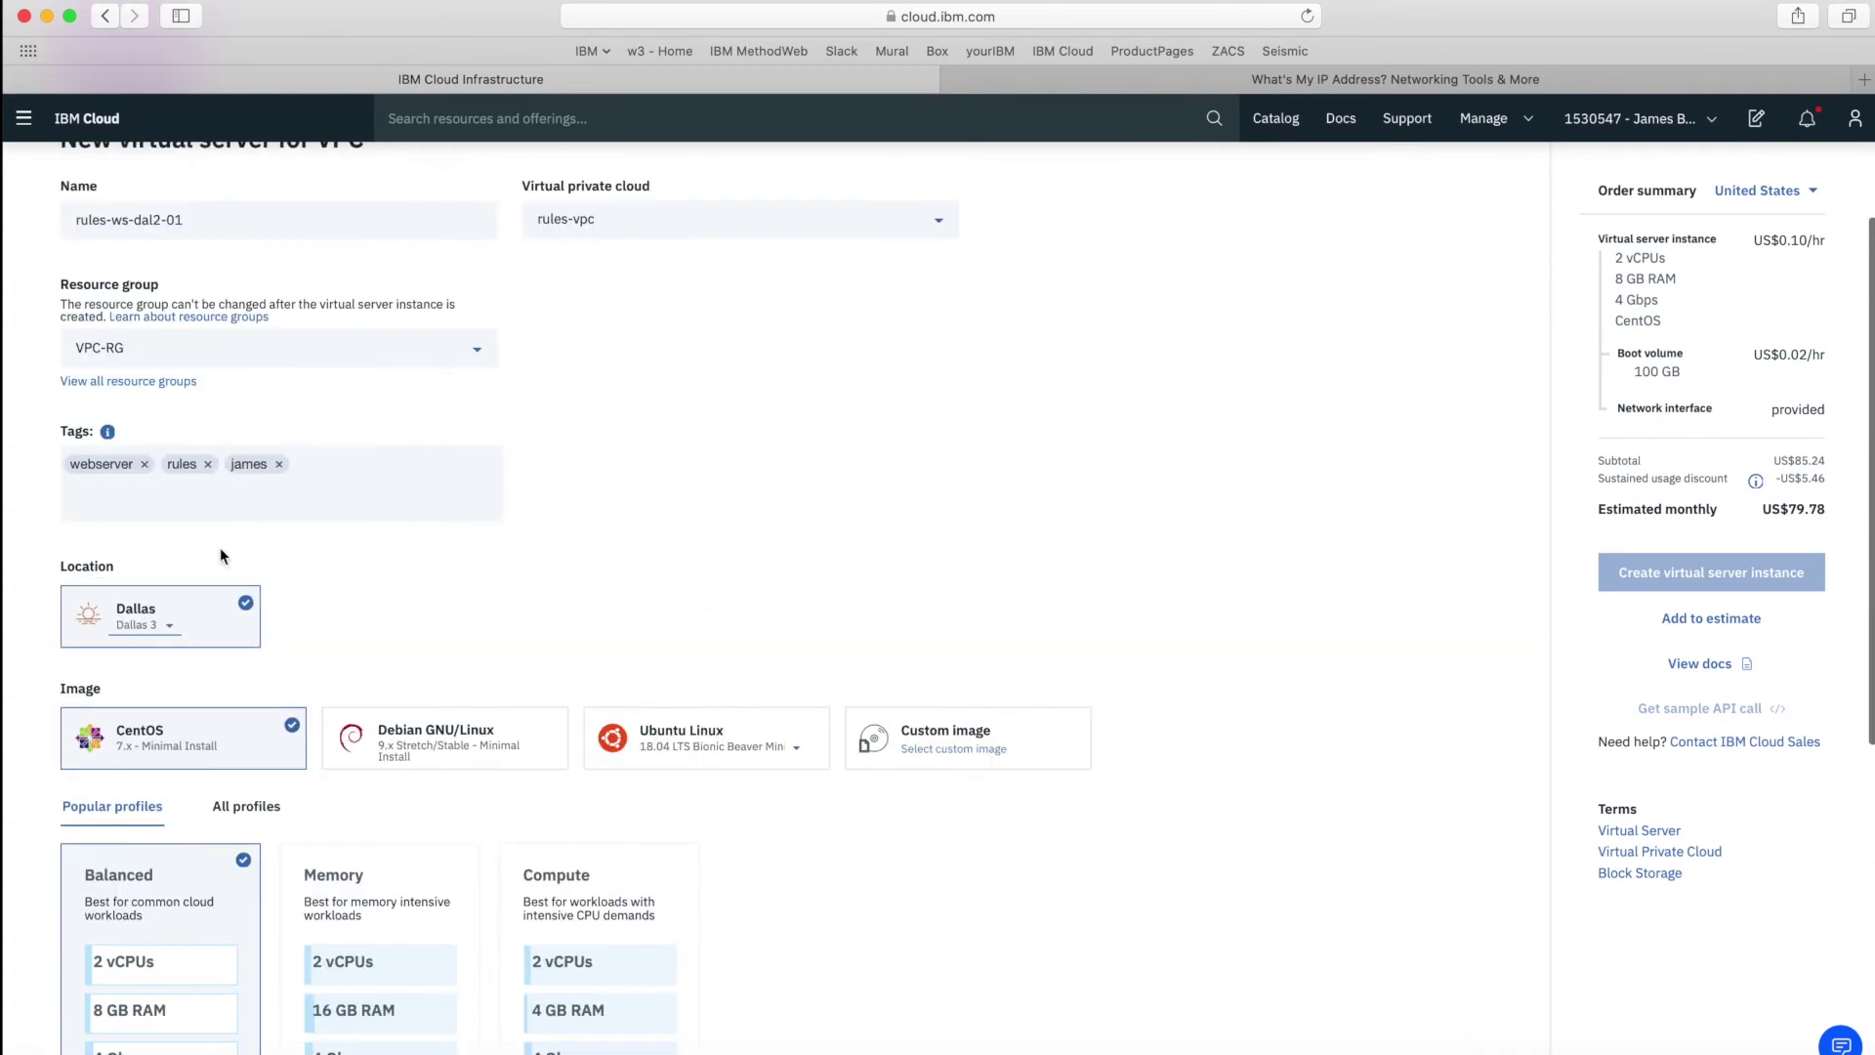
pyautogui.click(168, 625)
pyautogui.click(164, 644)
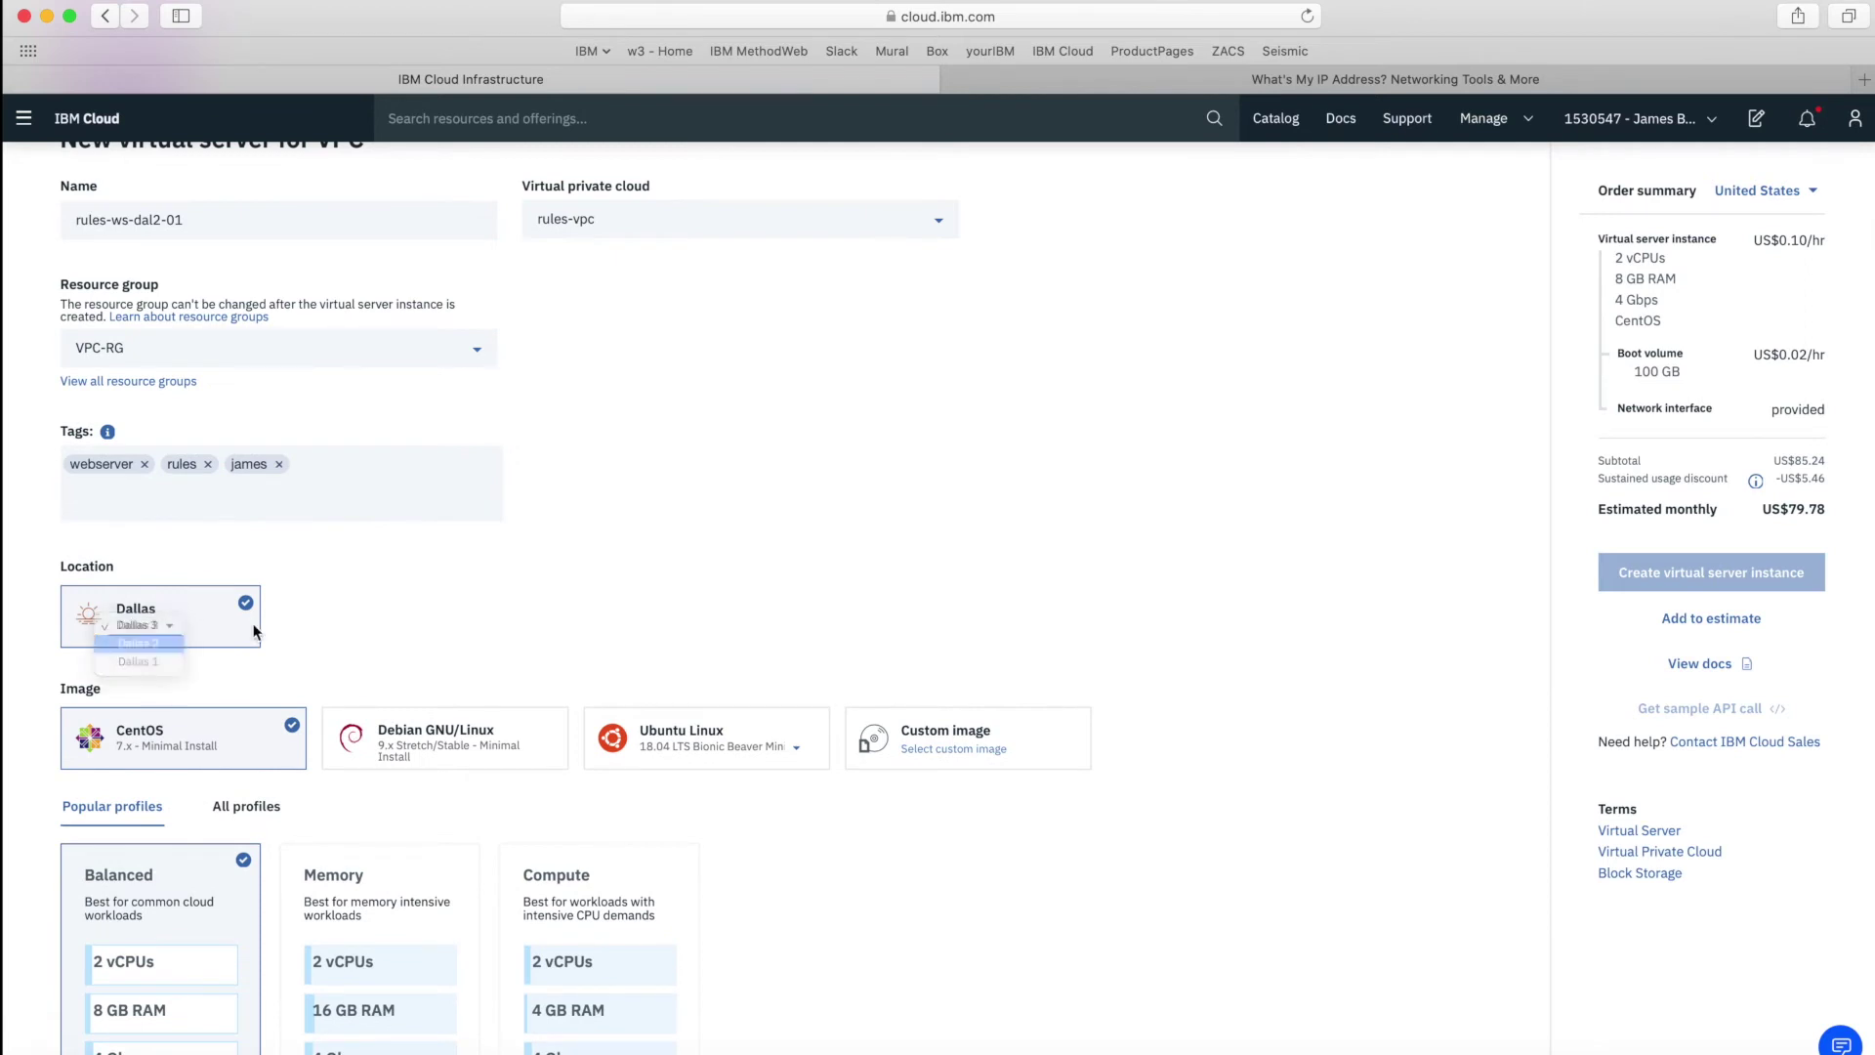
# Import runcommand.sh as the server's user data and enlarge the user data box to show the whole script.
pyautogui.scroll(-2, 498, 590)
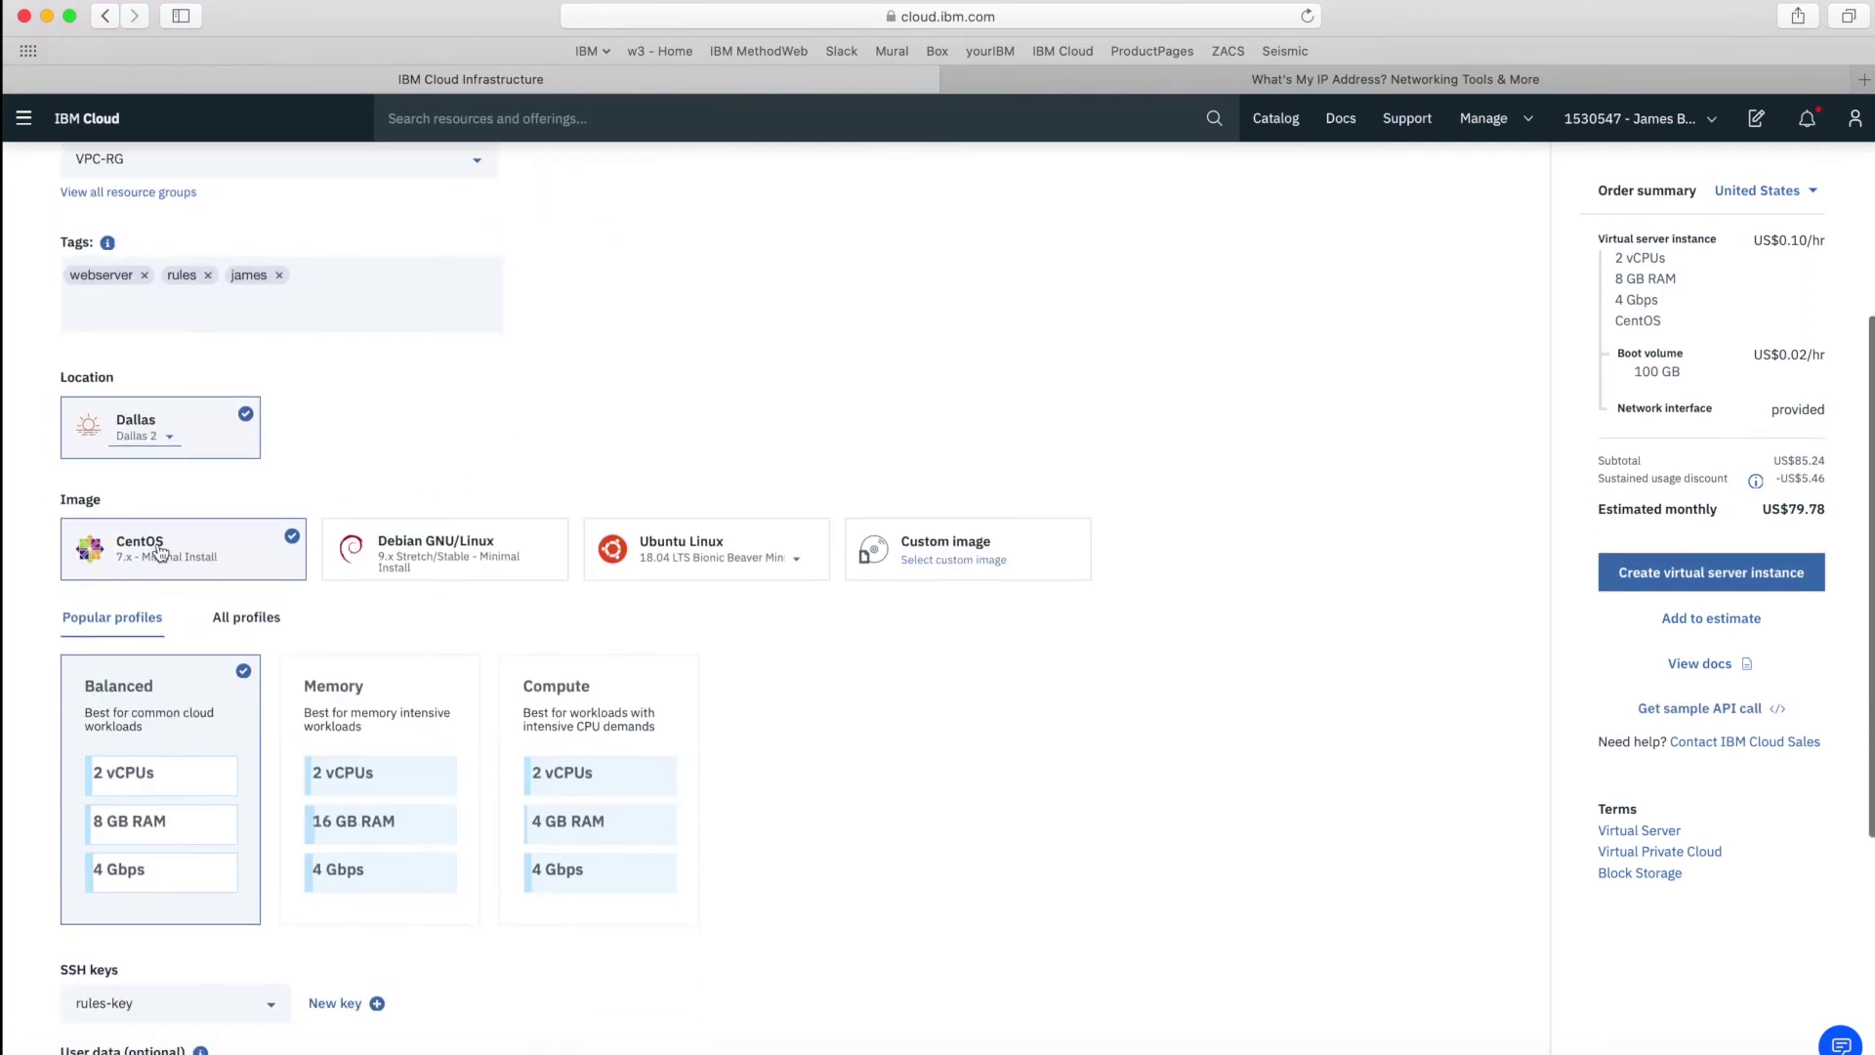
pyautogui.scroll(-3, 917, 836)
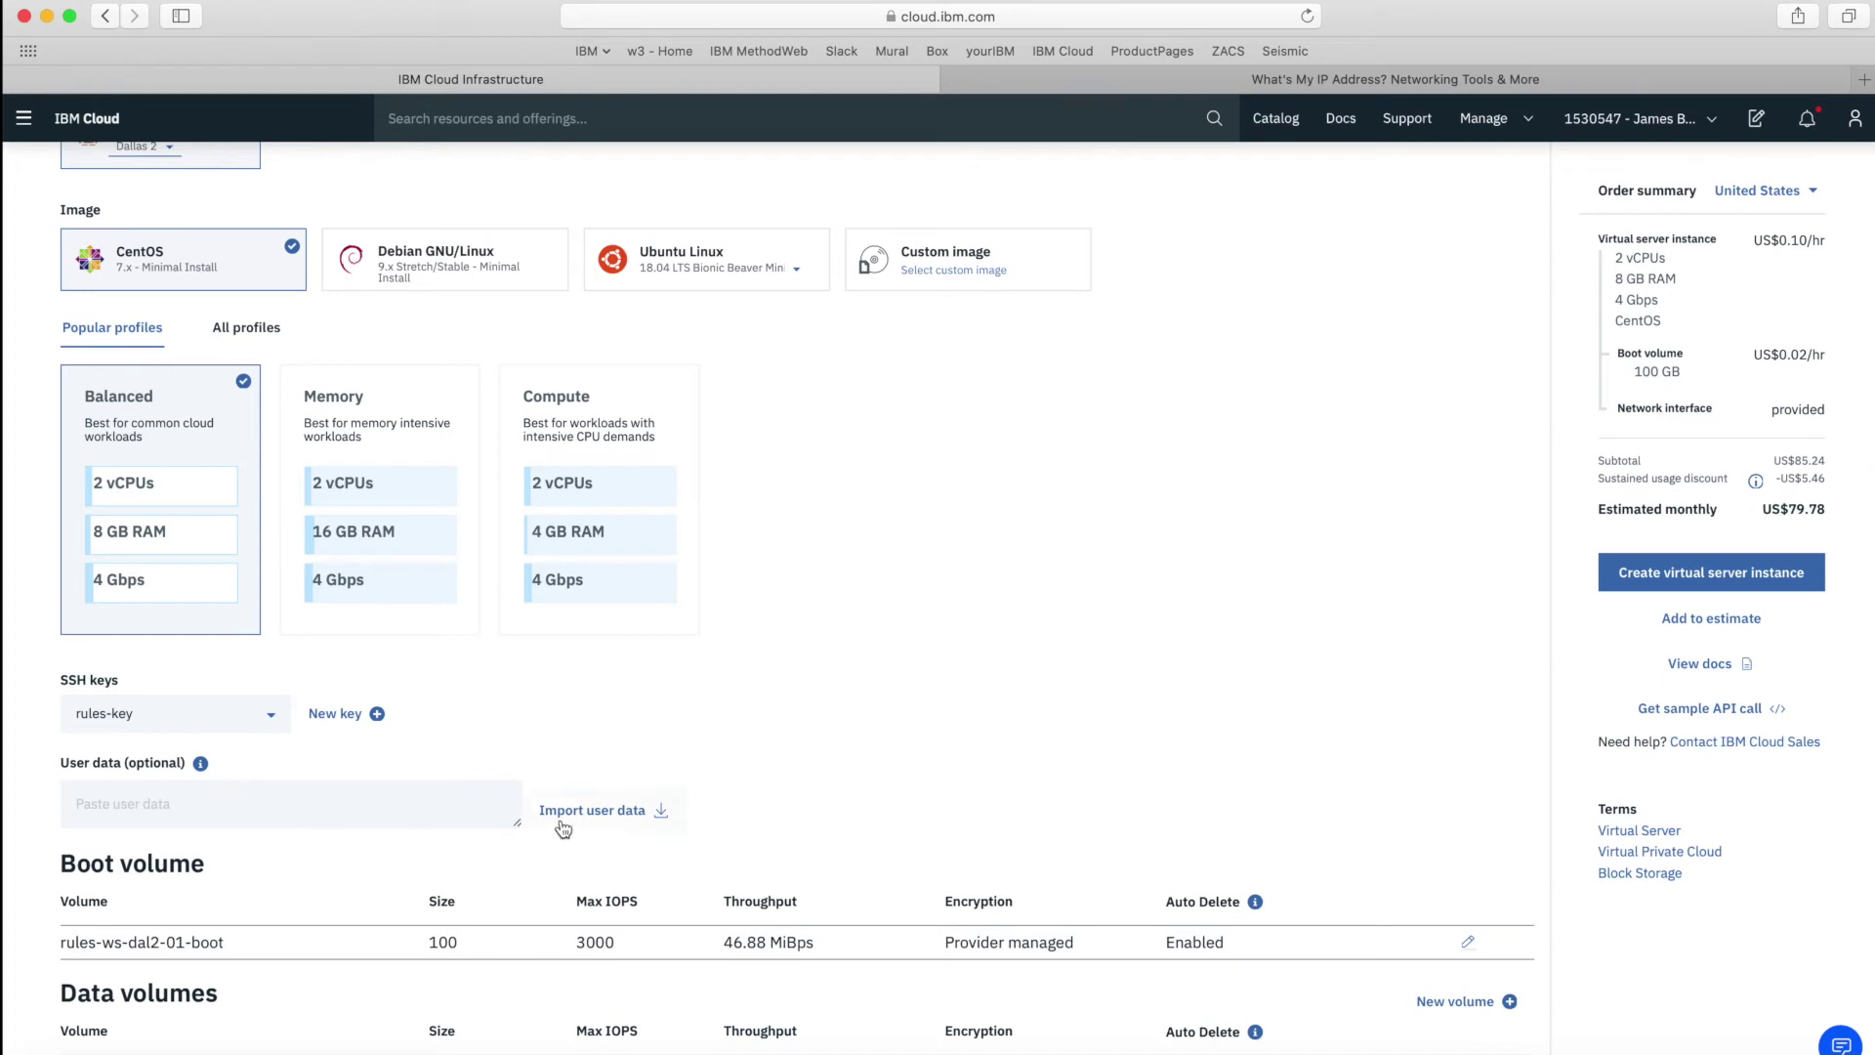
pyautogui.click(599, 818)
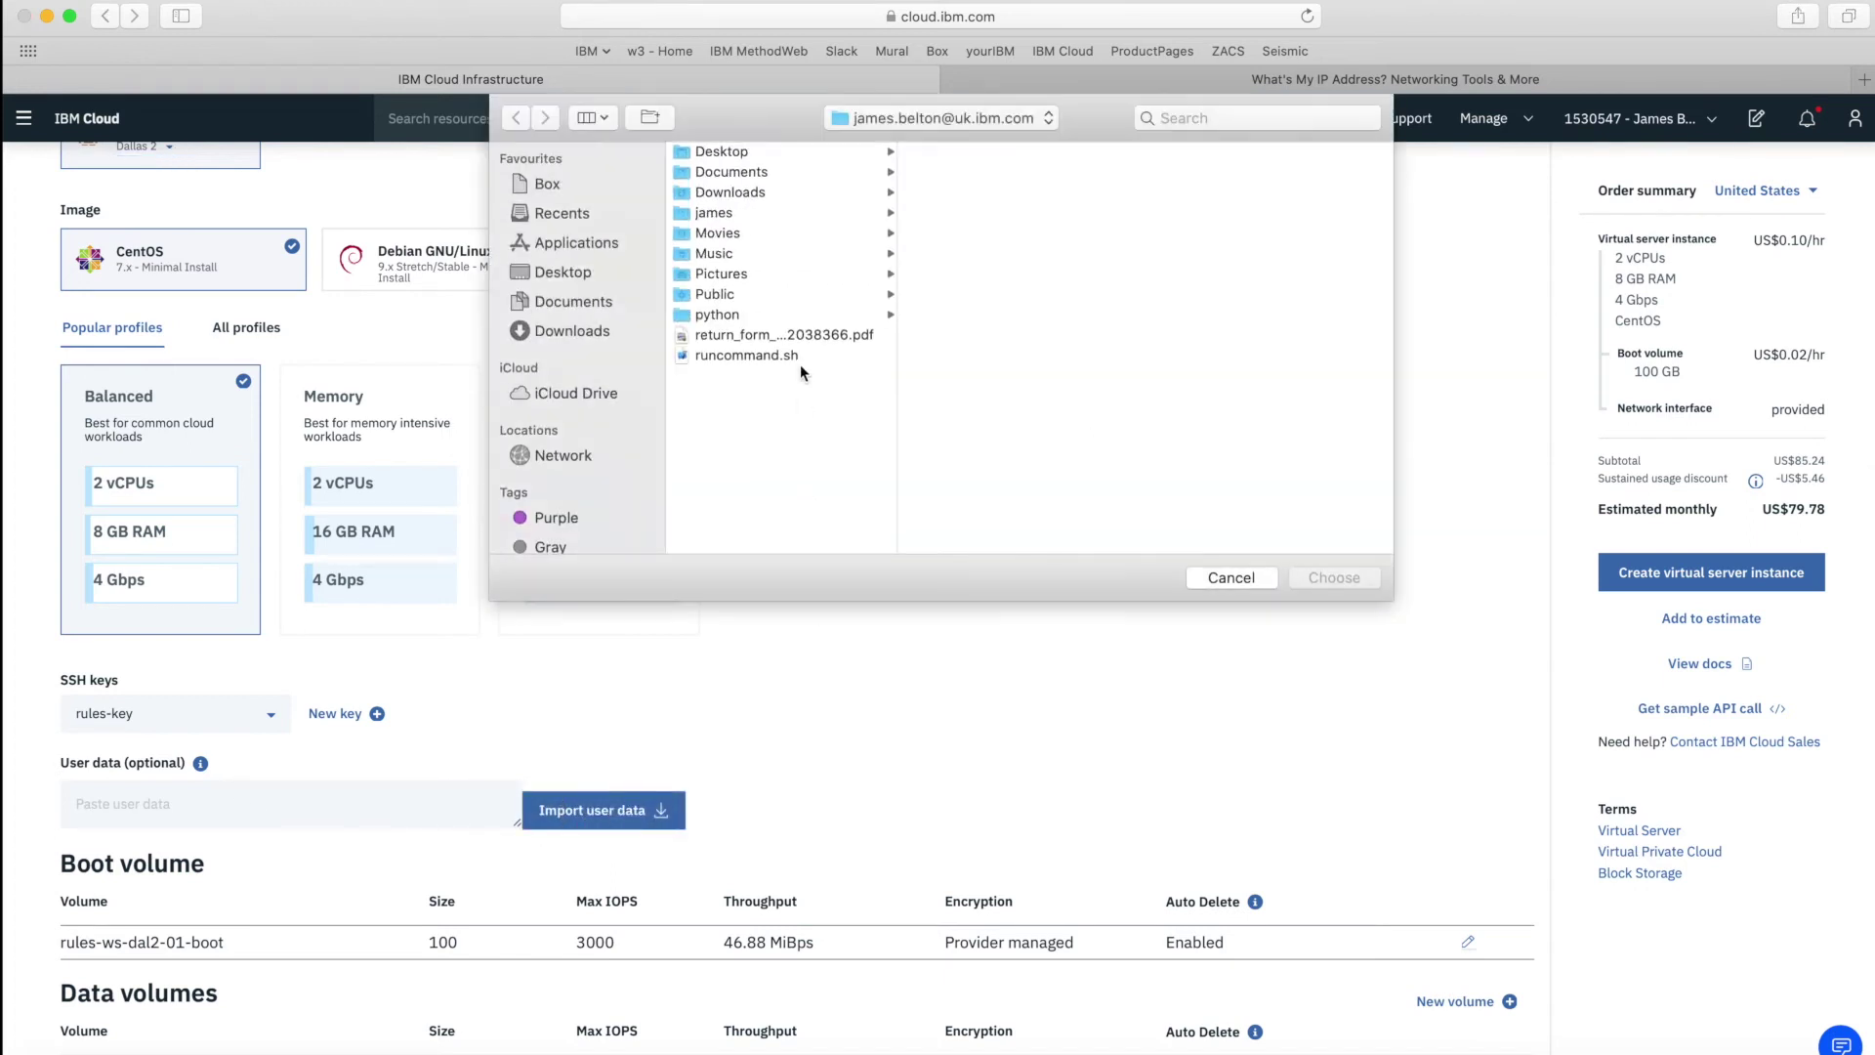
pyautogui.click(764, 355)
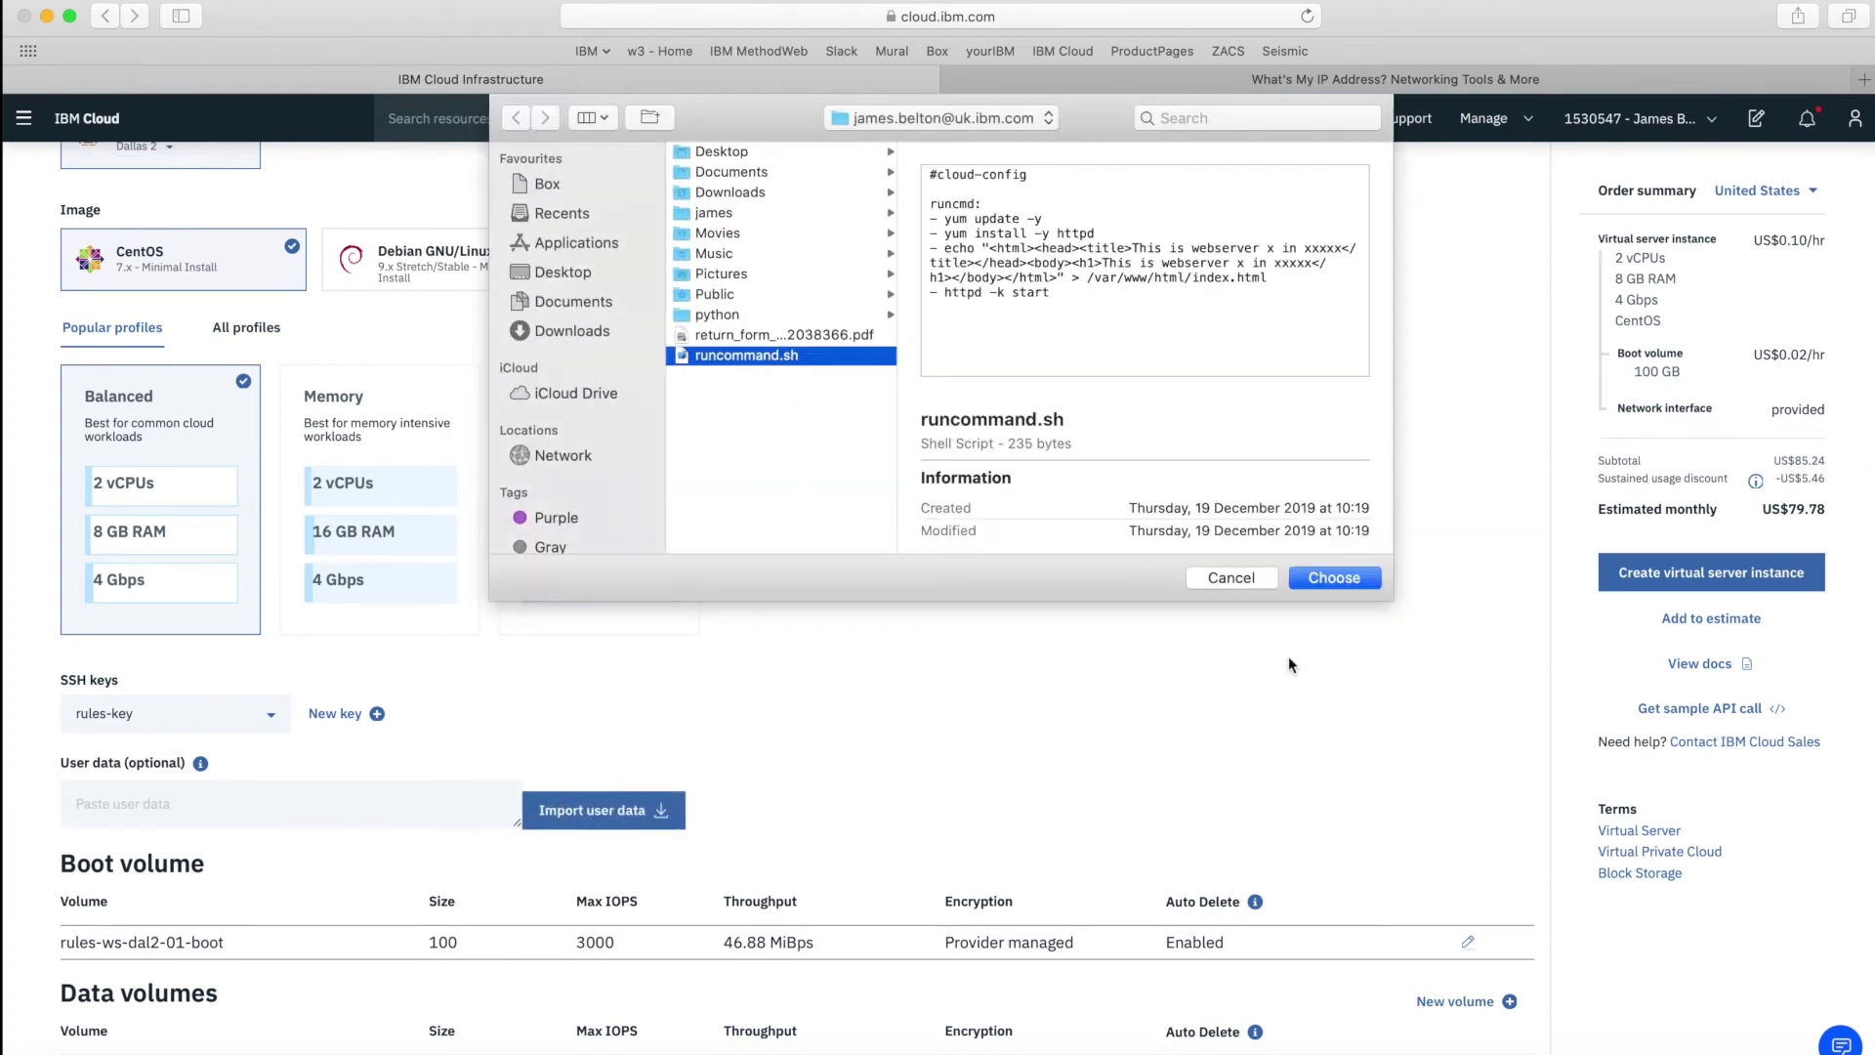
pyautogui.click(1342, 584)
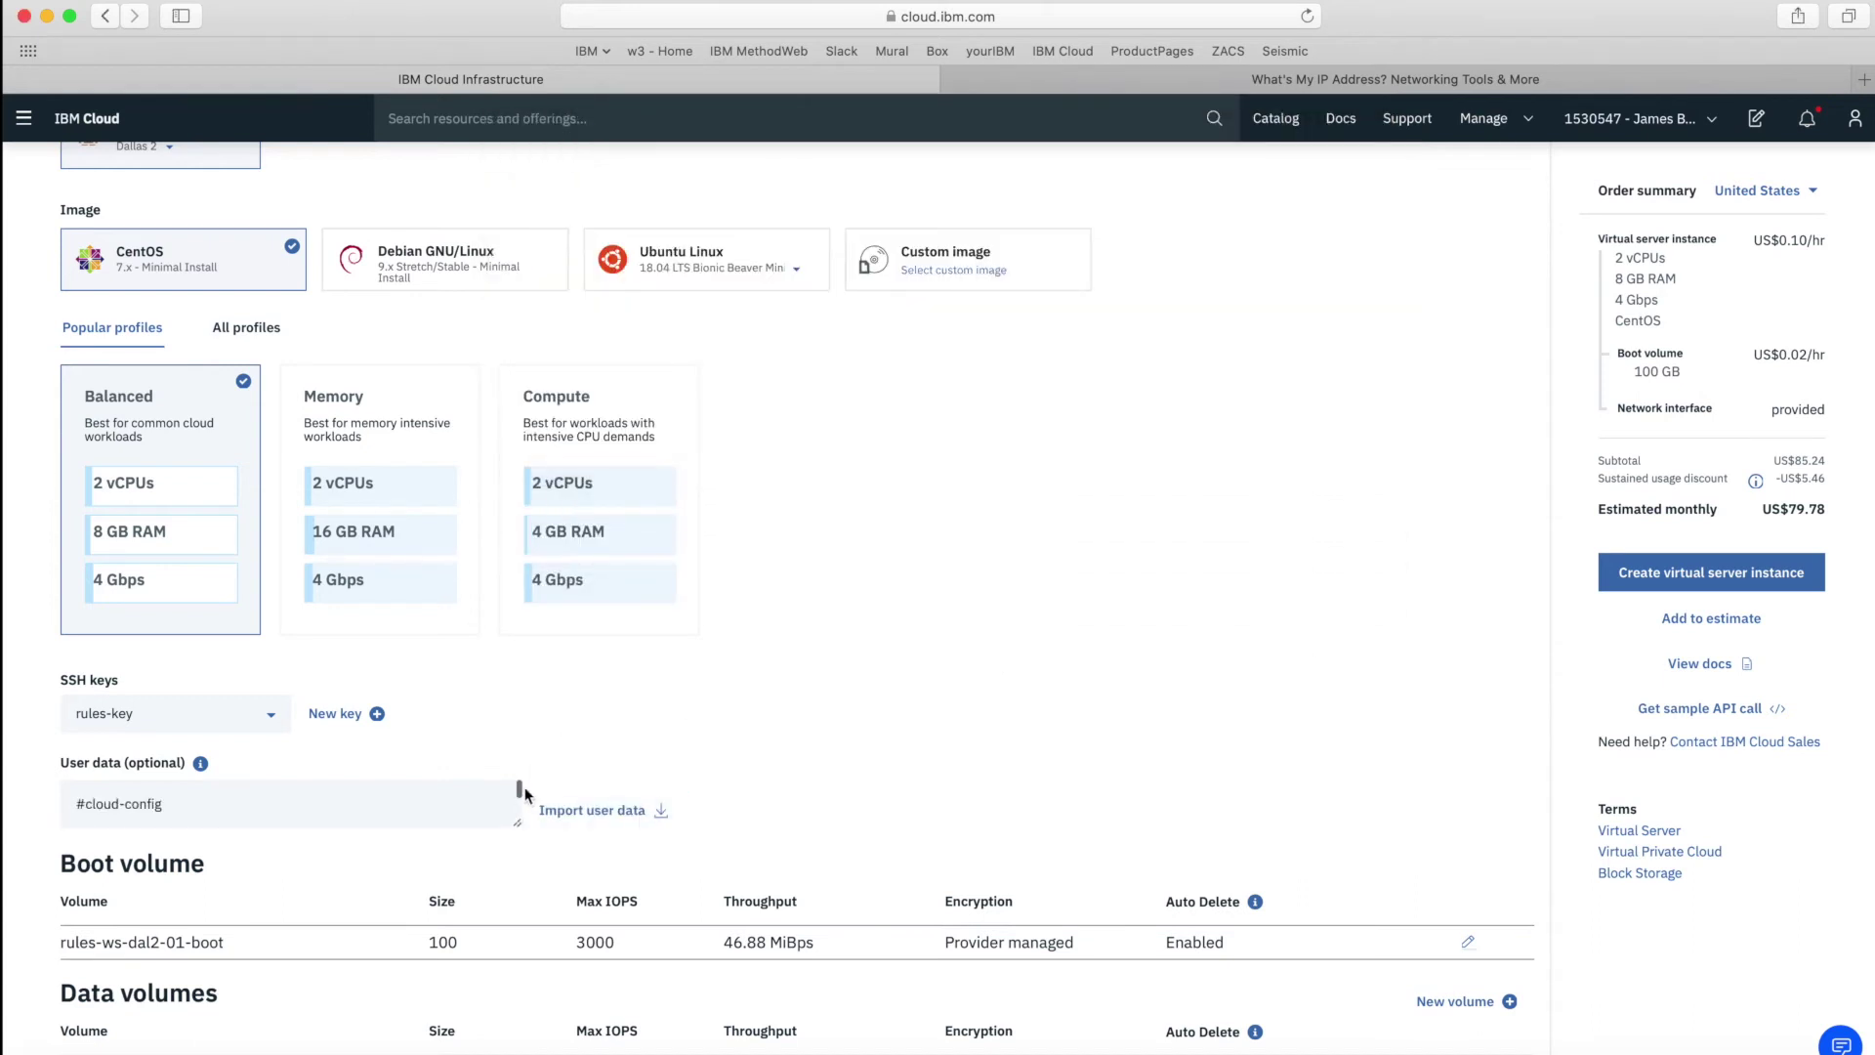
pyautogui.click(519, 818)
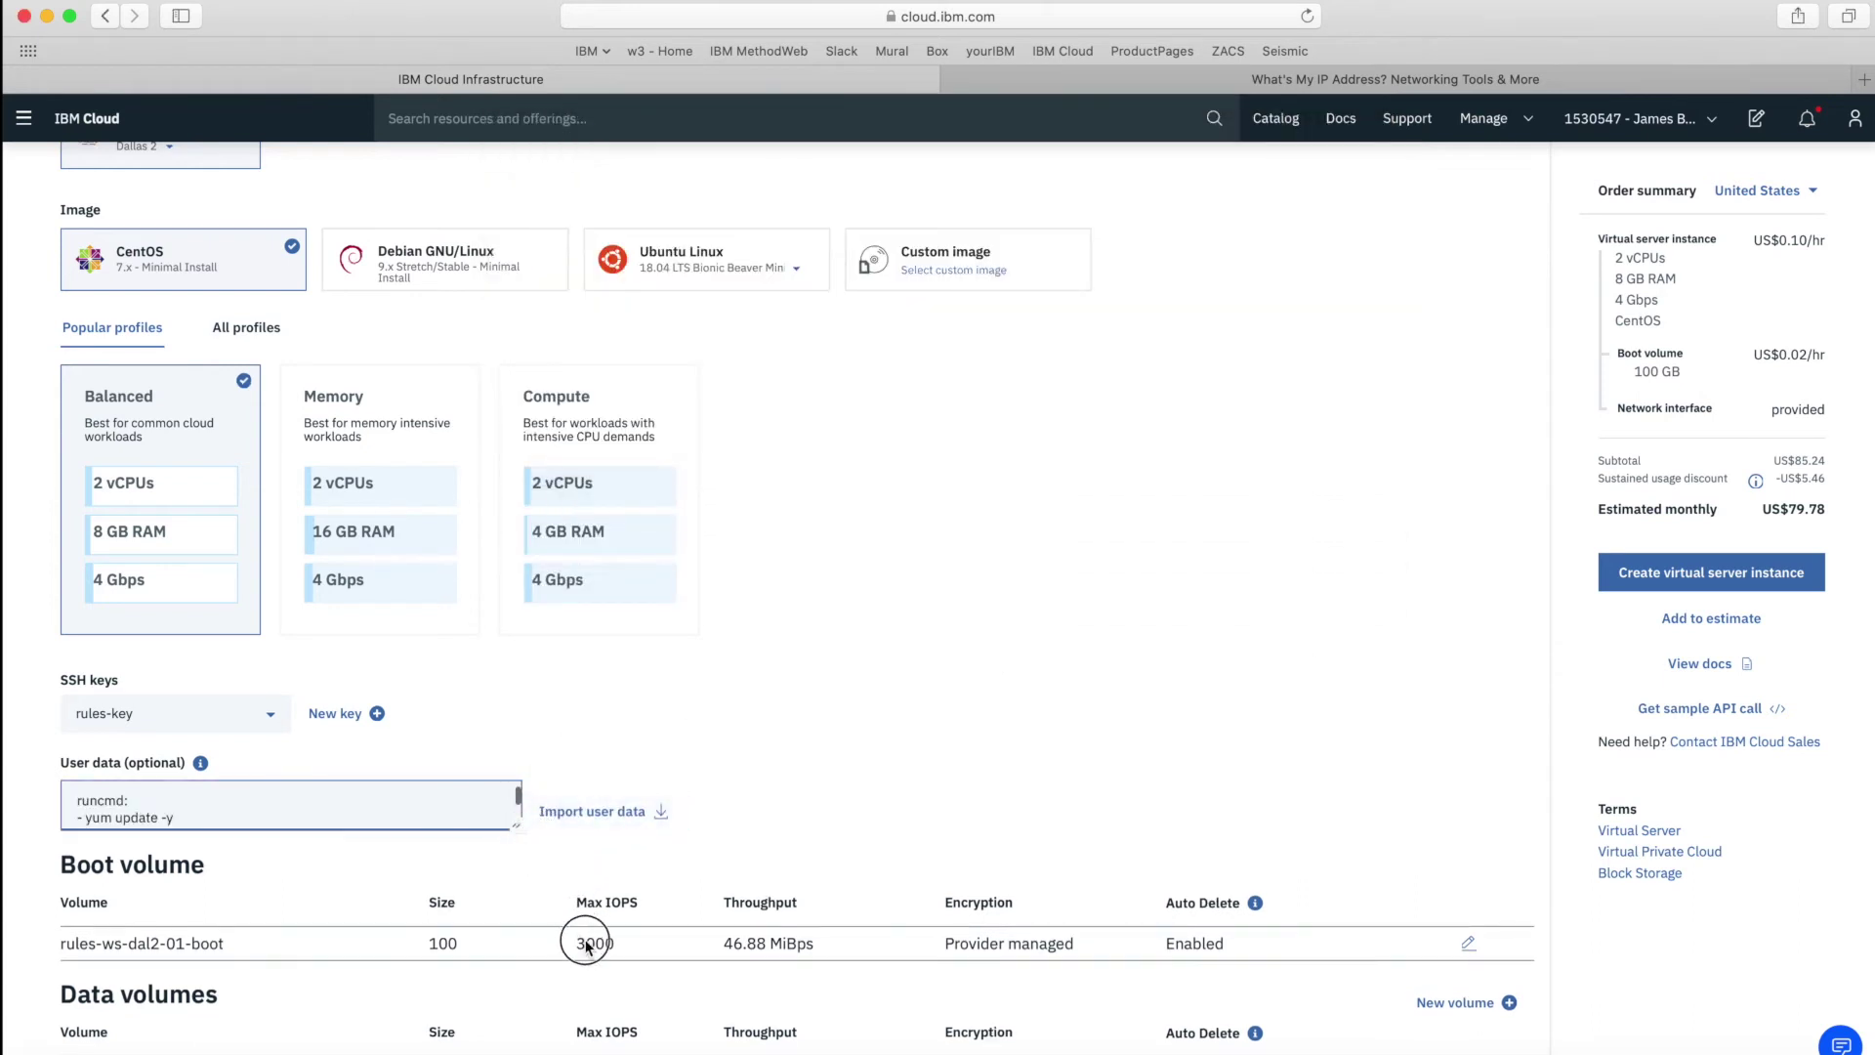
pyautogui.moveTo(516, 826); pyautogui.dragTo(602, 999)
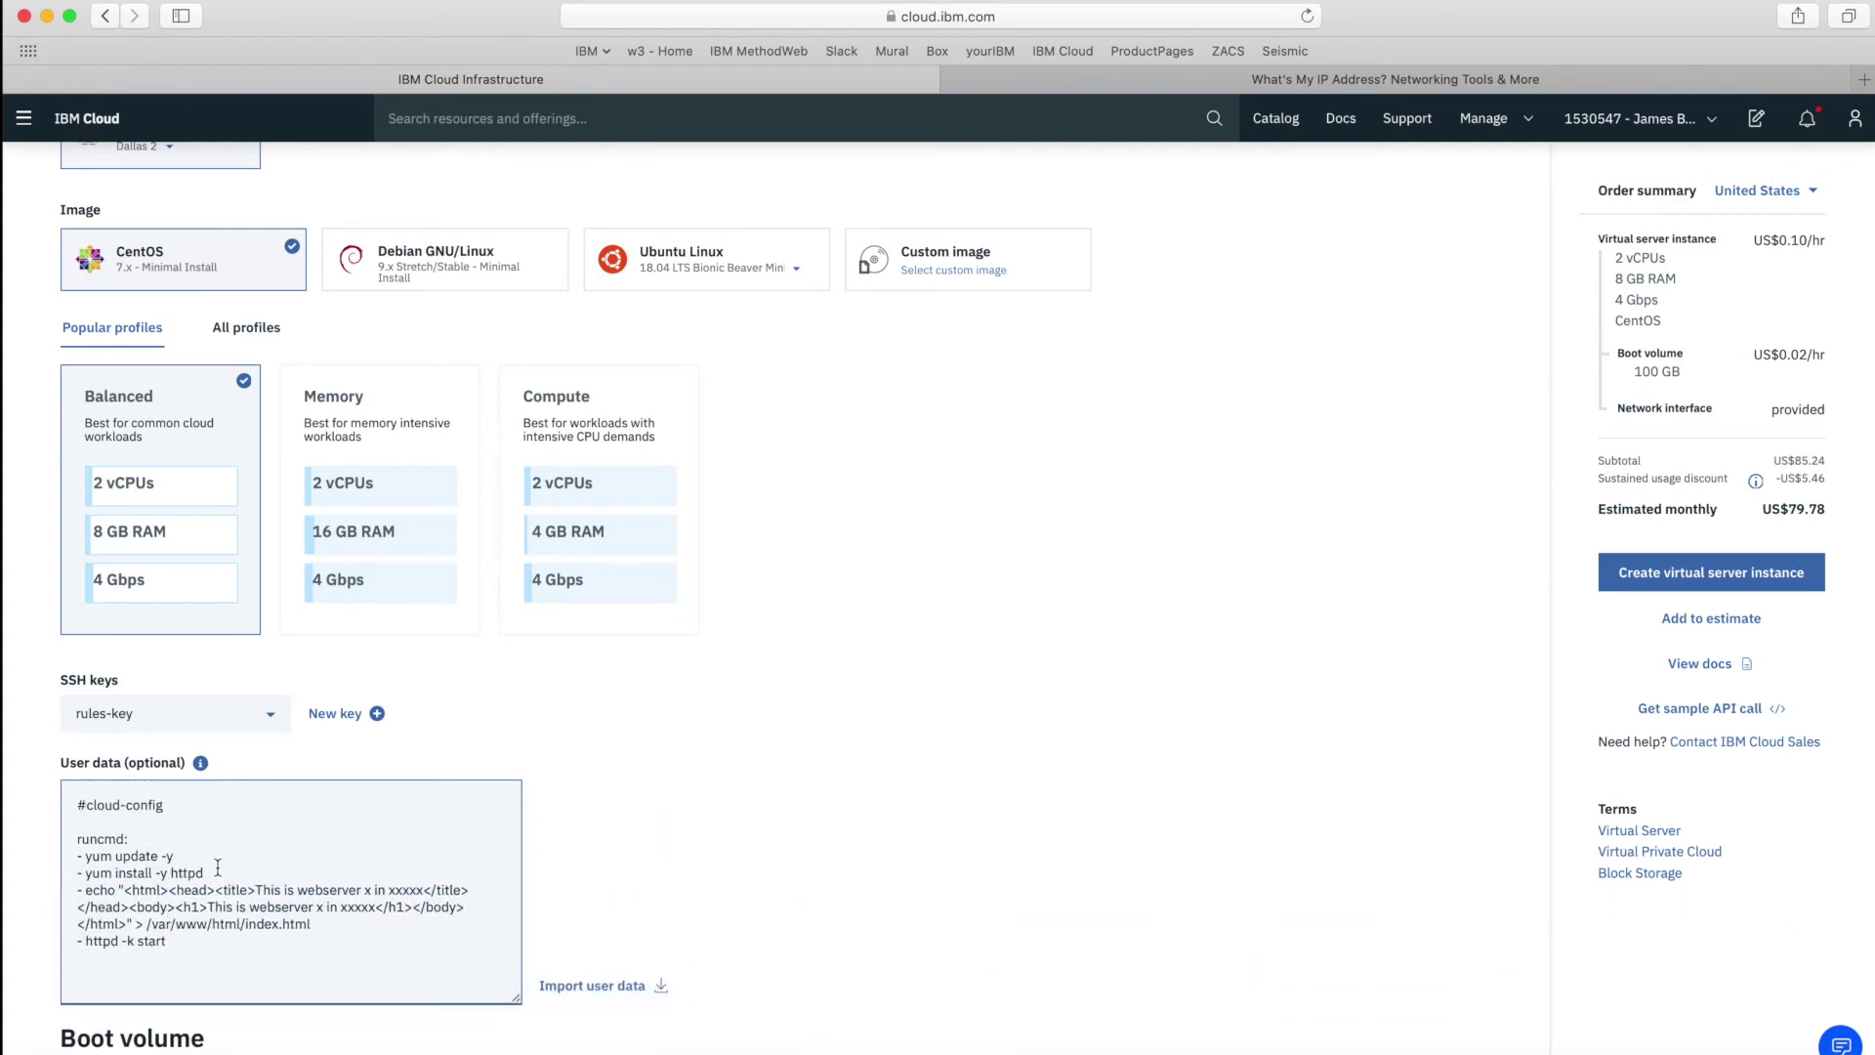
# Edit the script's page title and heading to read "This is webserver 2 in Dallas2".
pyautogui.click(368, 888)
pyautogui.press('Delete')
pyautogui.write('2')
pyautogui.moveTo(391, 890); pyautogui.dragTo(426, 890)
pyautogui.write('Dallas2')
pyautogui.write('21')
pyautogui.press('BackSpace')
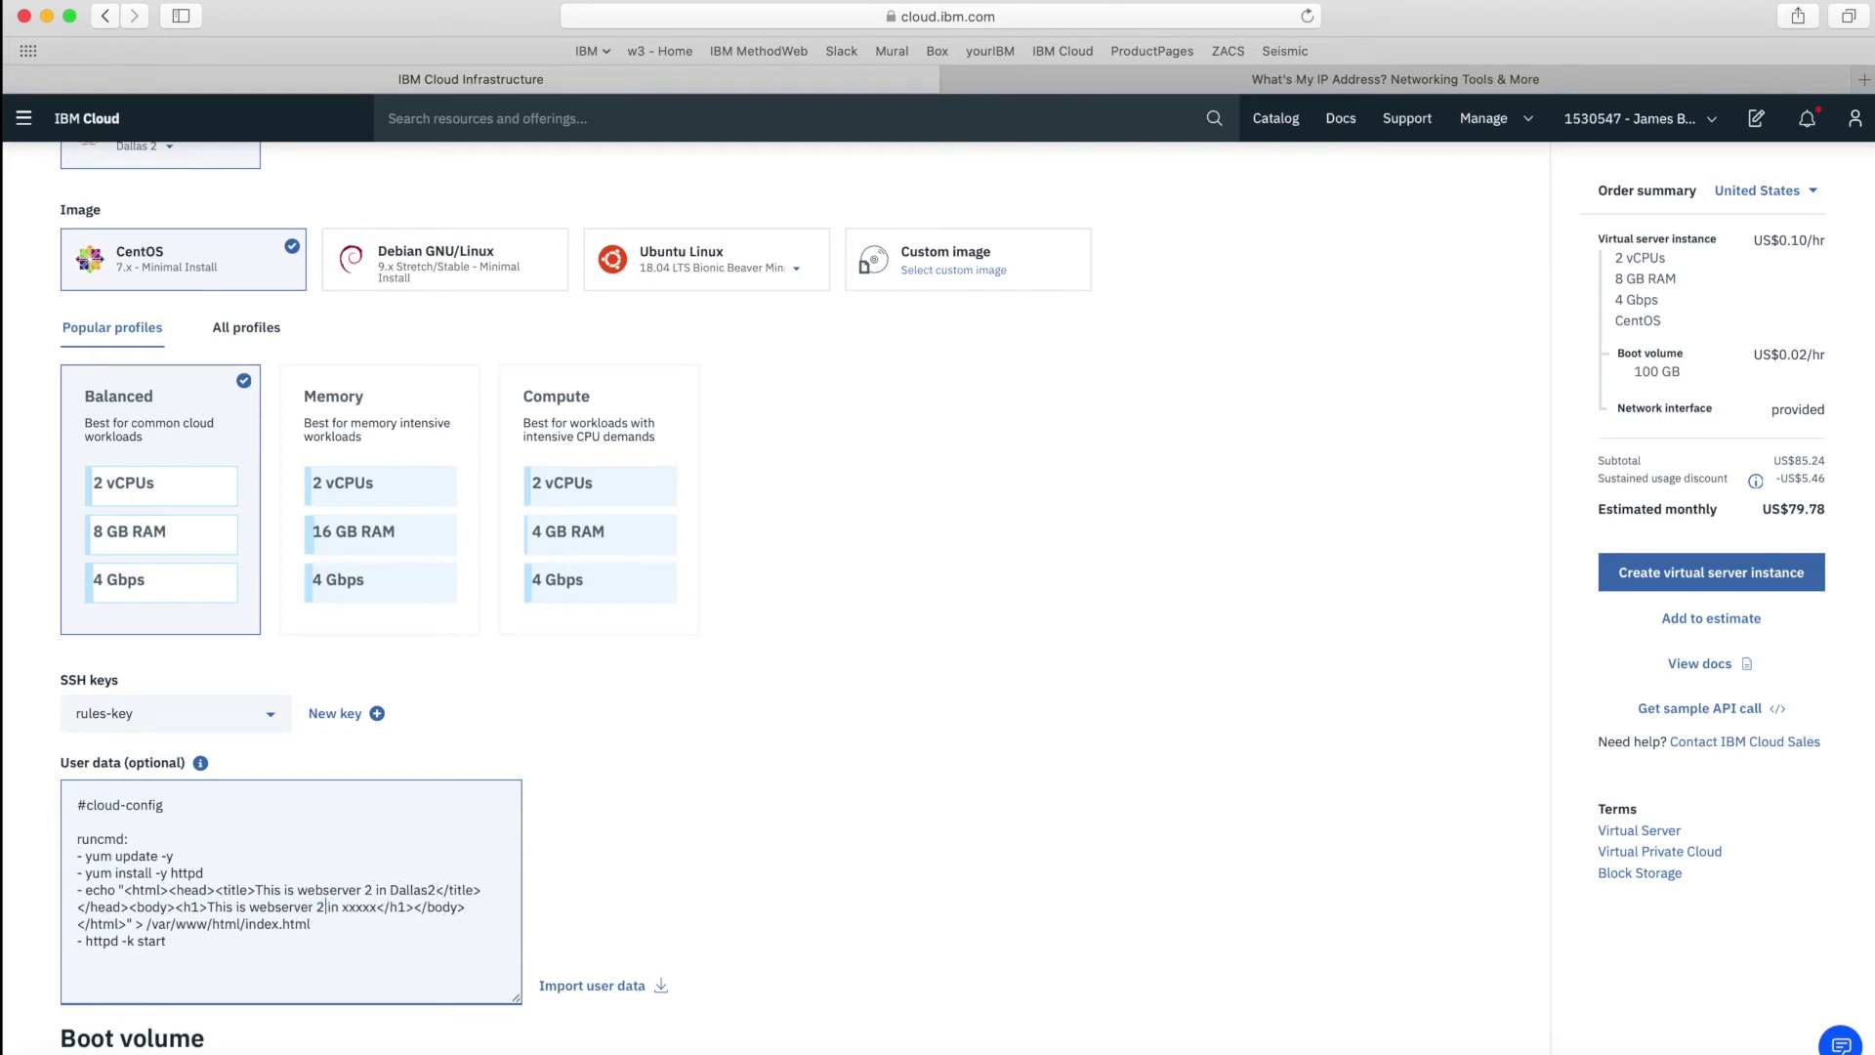
pyautogui.moveTo(341, 907); pyautogui.dragTo(379, 906)
pyautogui.write('Dallas2')
# Check the volumes and network interface of the new server and create the virtual server instance.
pyautogui.scroll(-3, 625, 924)
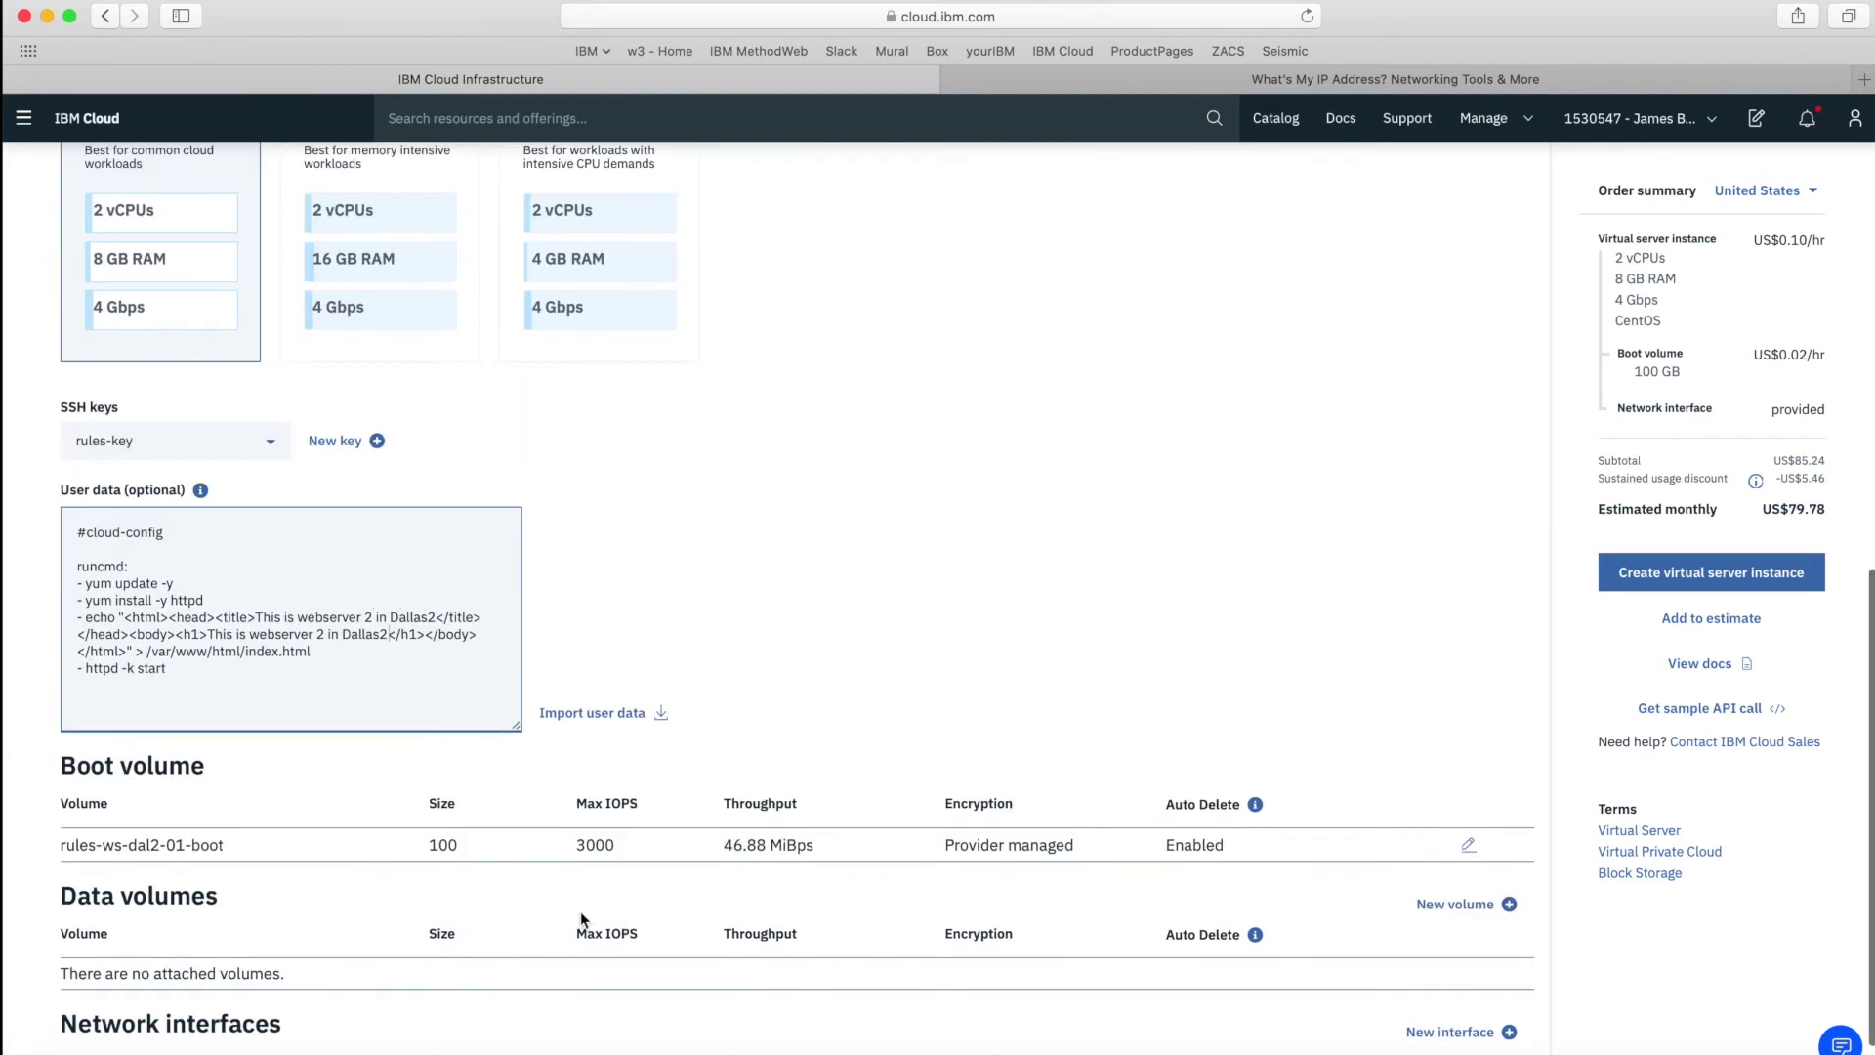
pyautogui.scroll(-1, 700, 912)
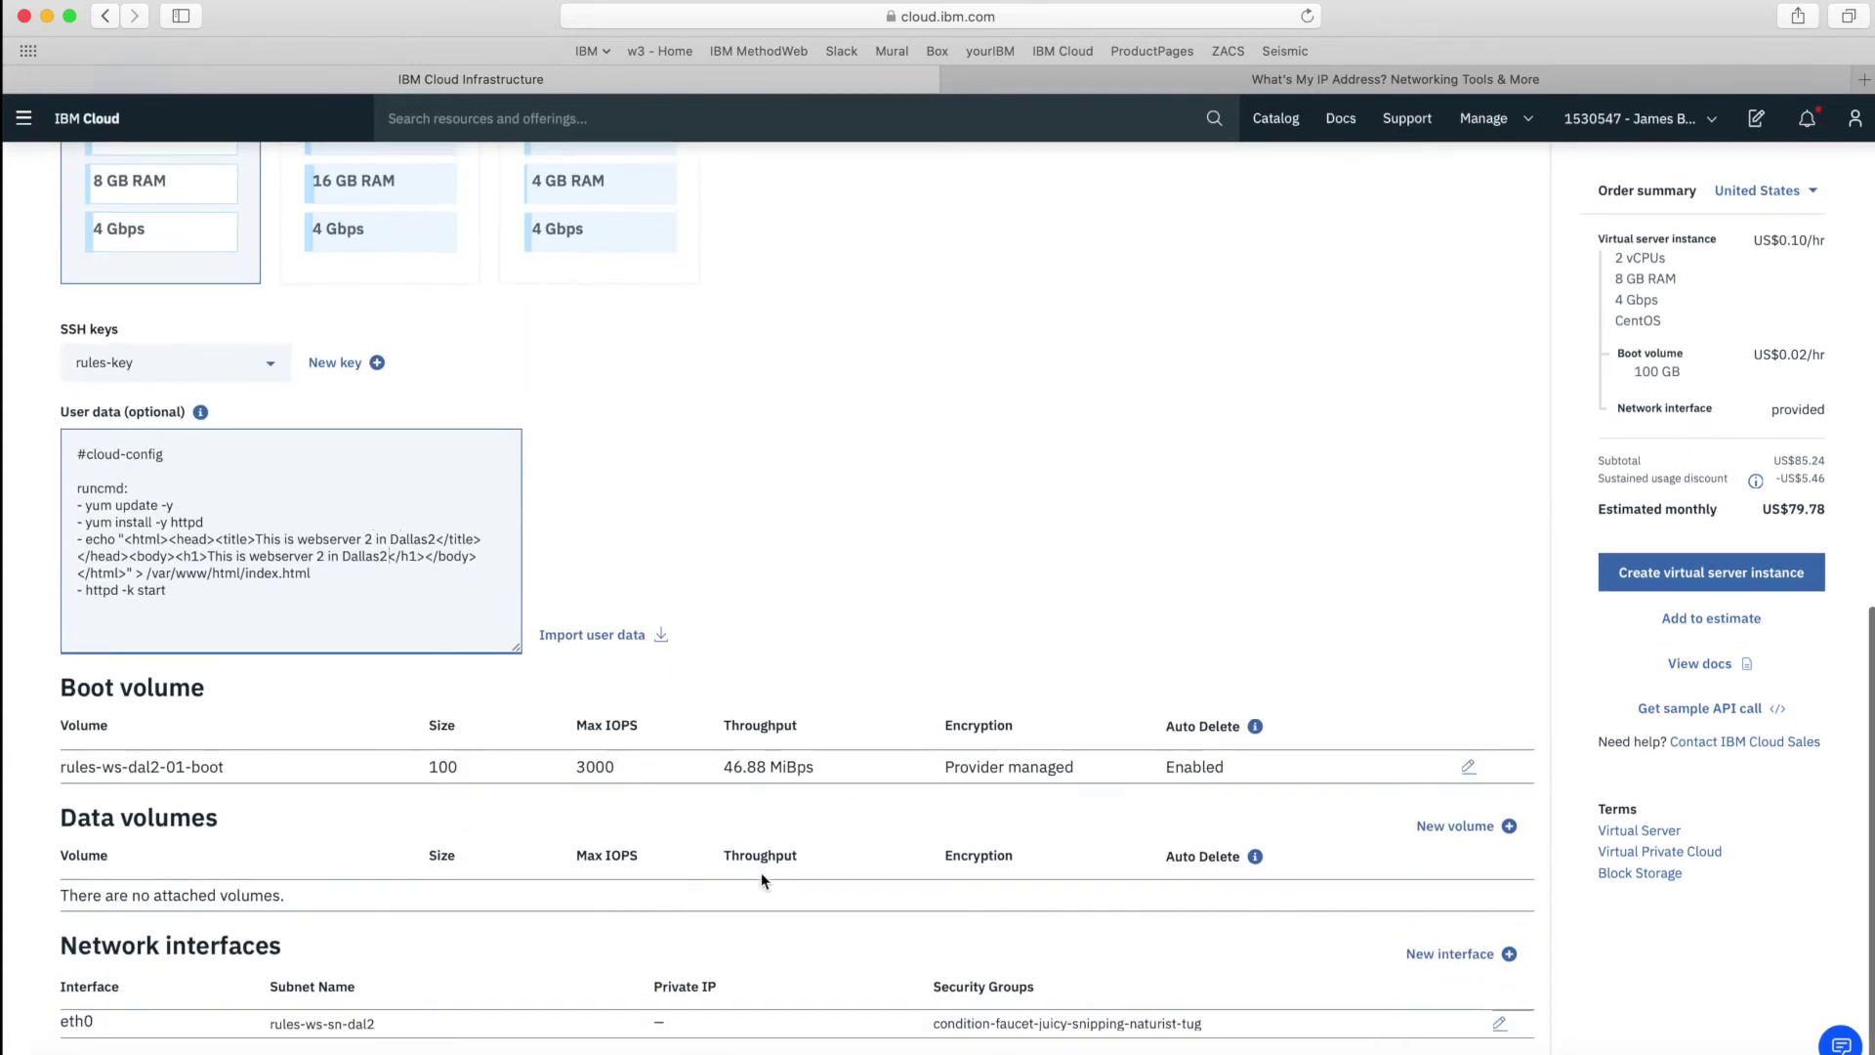
pyautogui.scroll(1, 1281, 404)
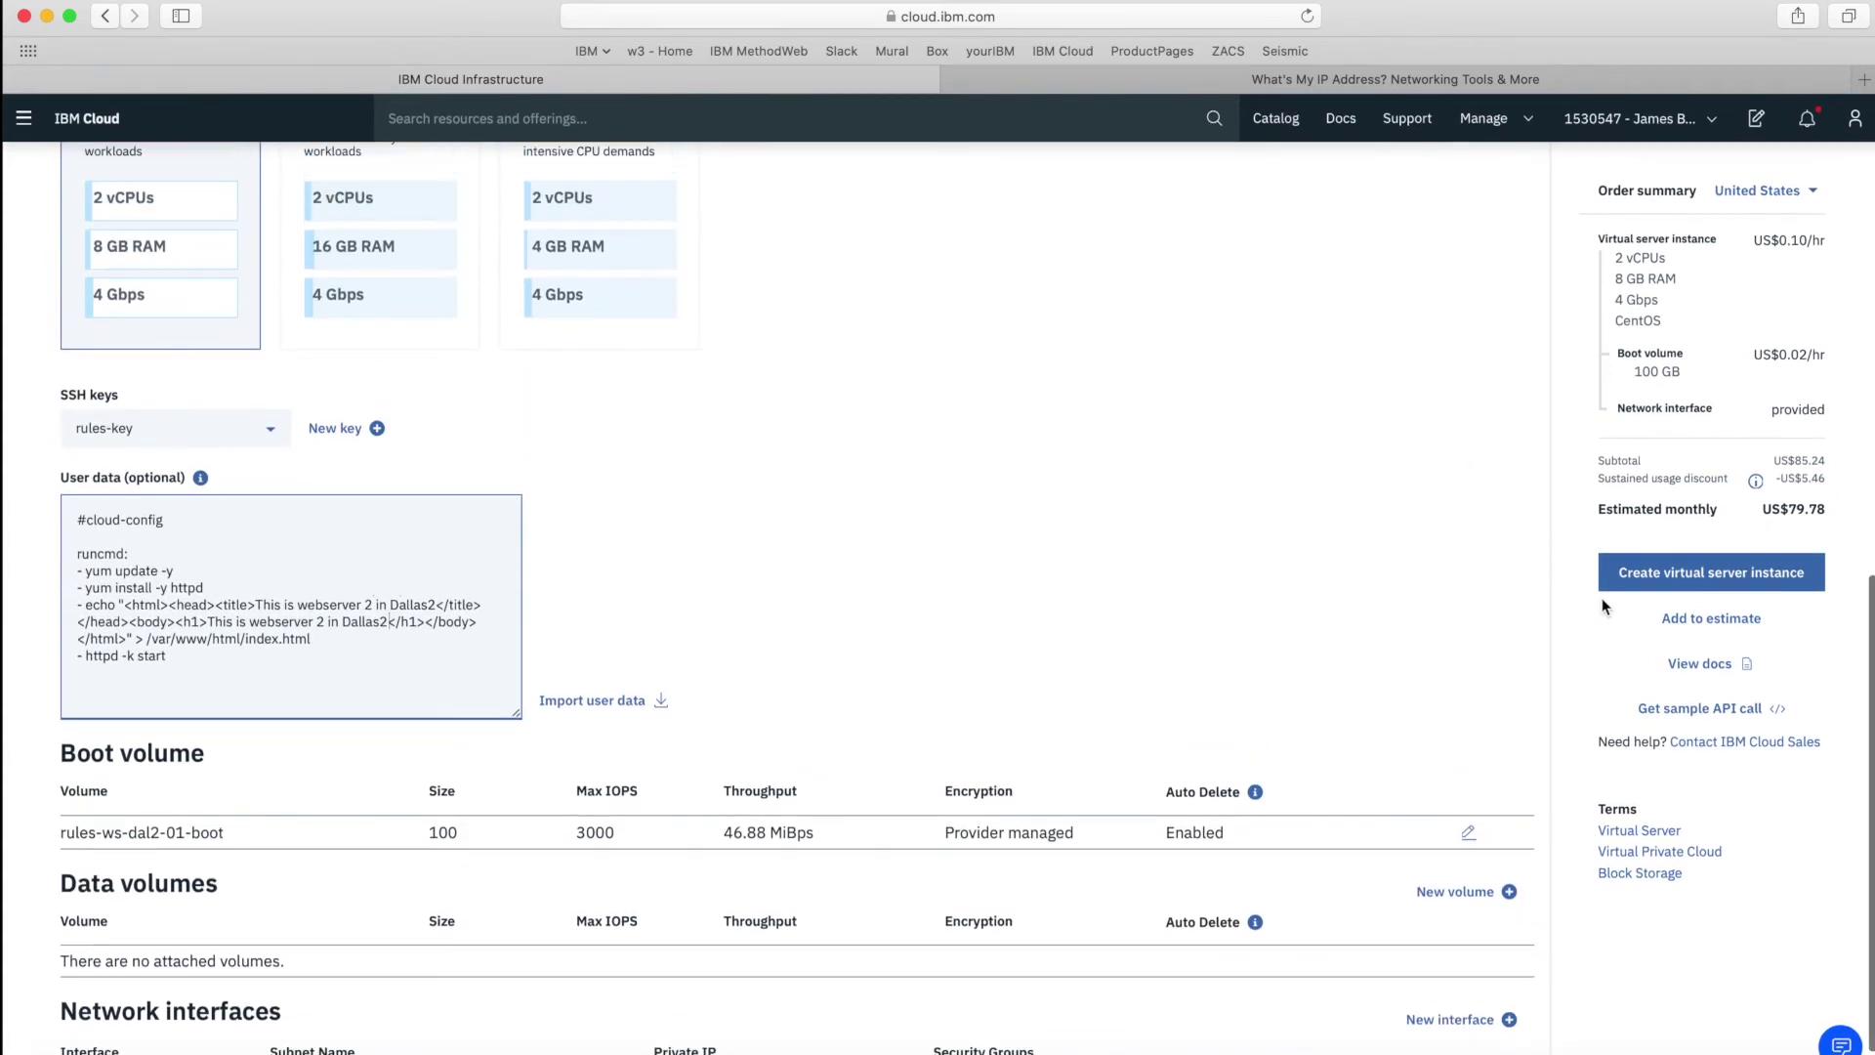
pyautogui.click(1748, 574)
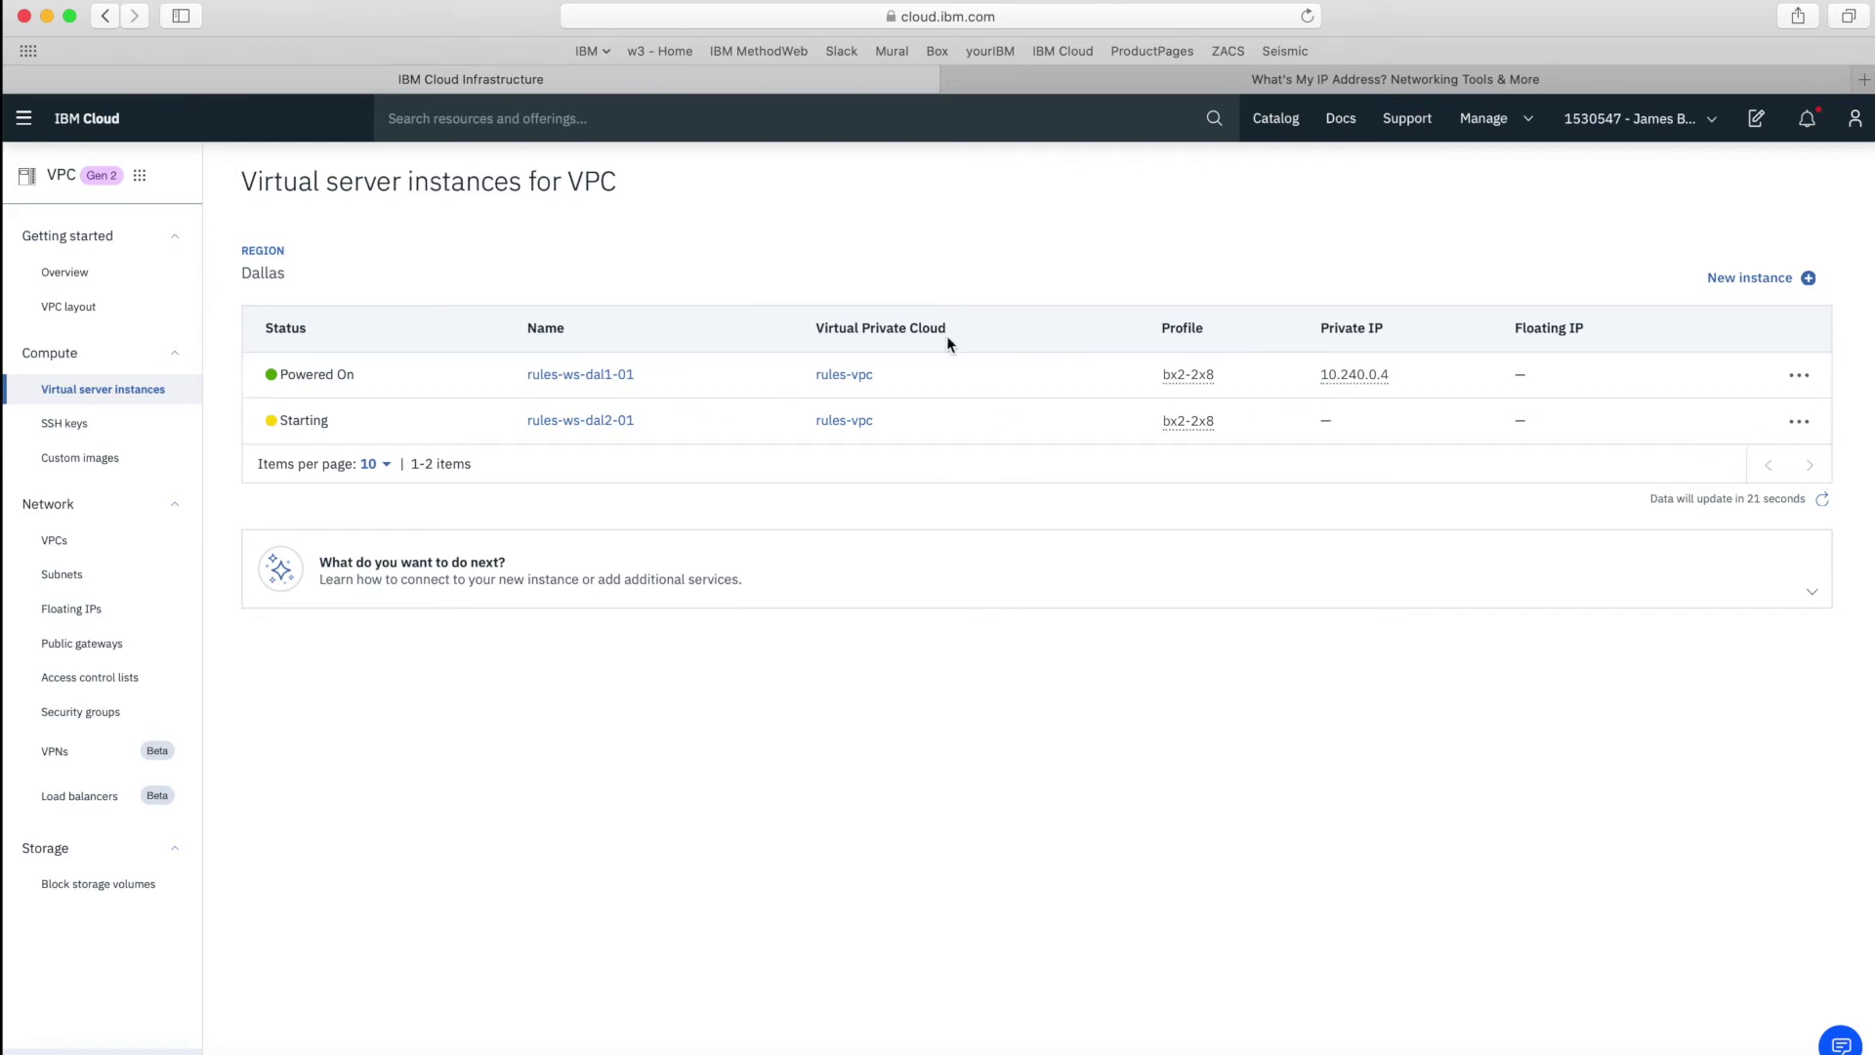
# Reserve a floating IP for the eth0 interface of instance rules-ws-dal1-01.
pyautogui.click(555, 379)
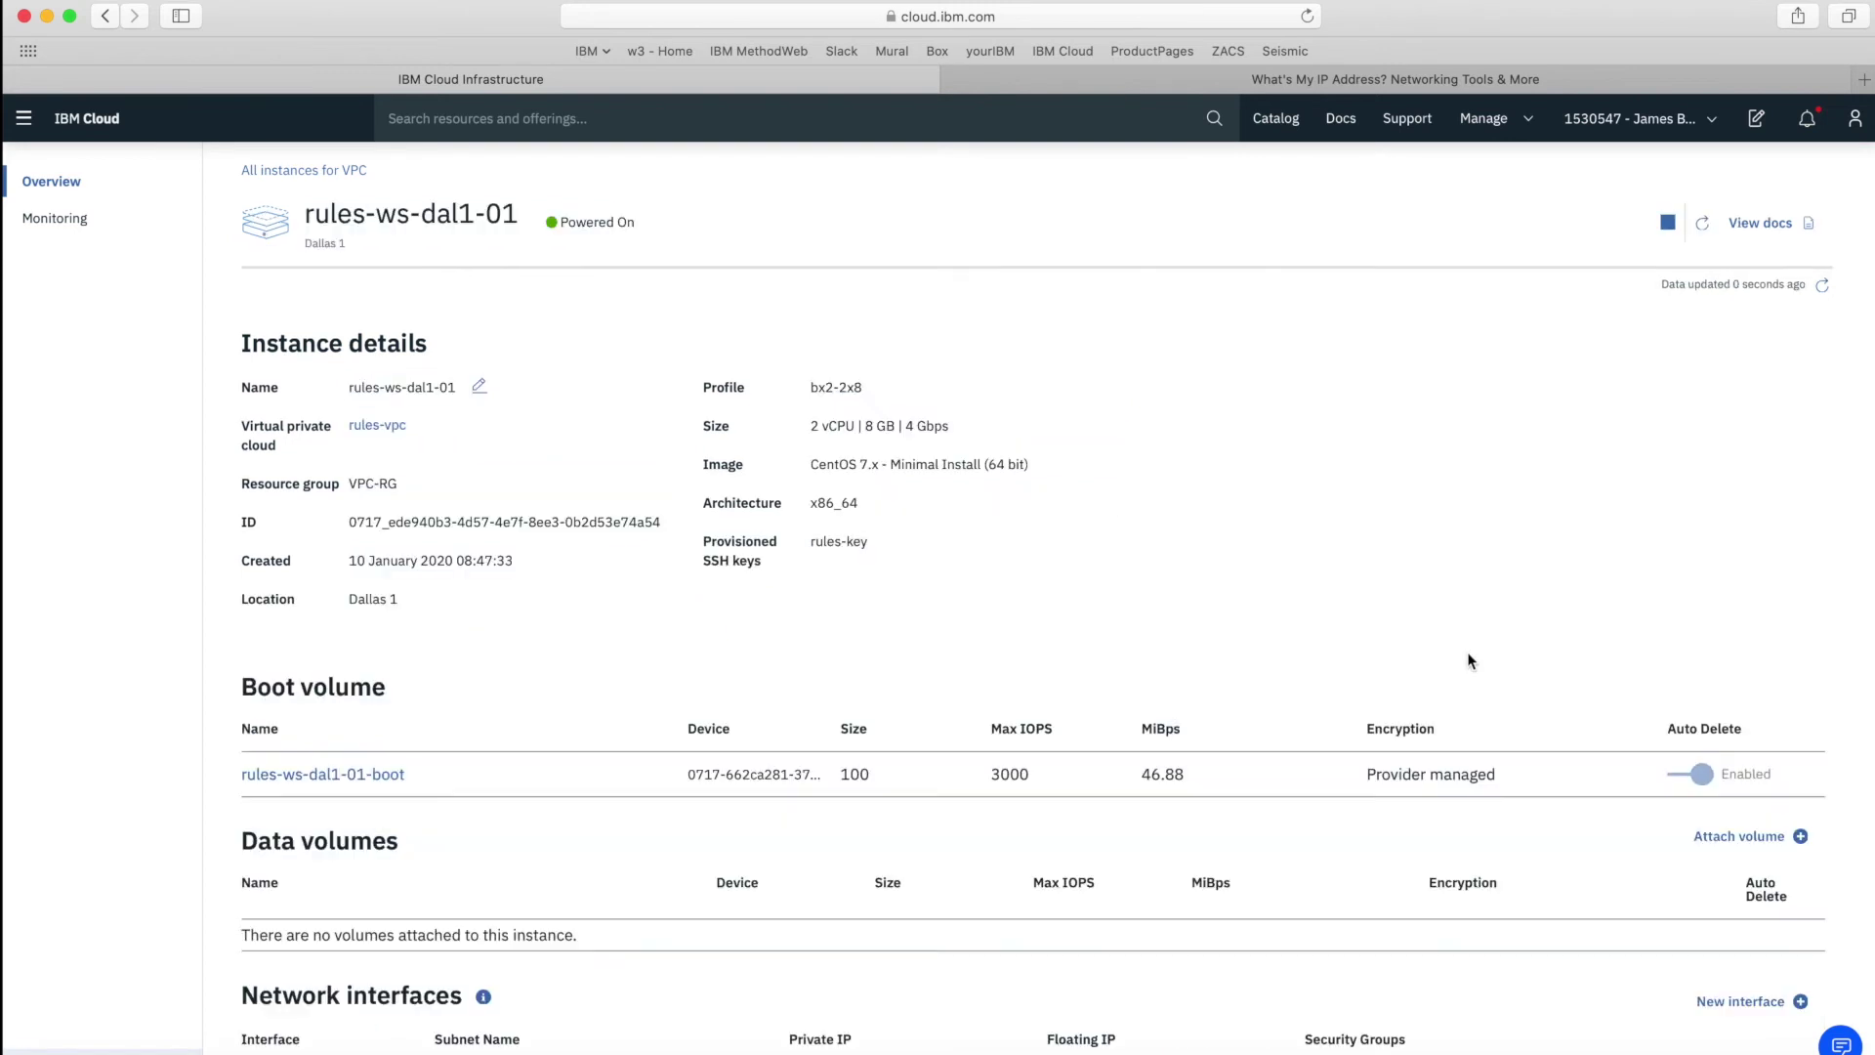
pyautogui.scroll(-3, 1308, 706)
pyautogui.scroll(-1, 1307, 703)
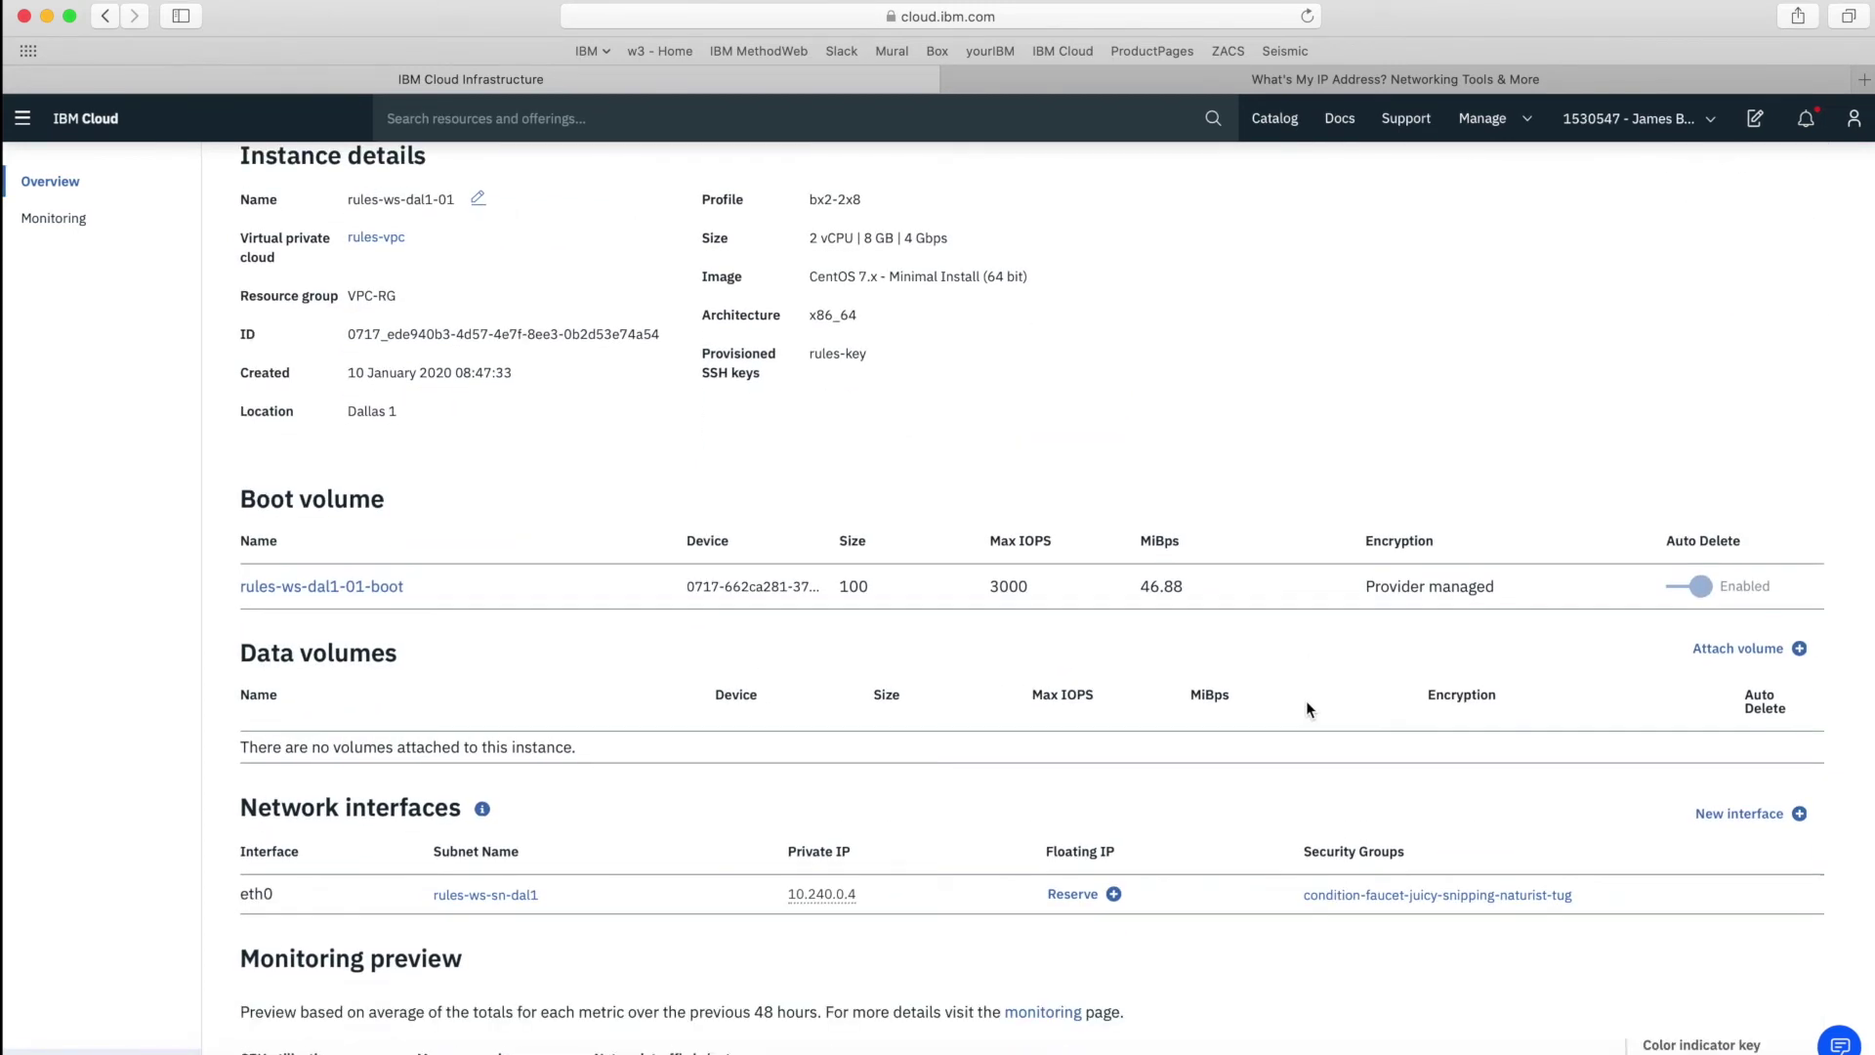
pyautogui.scroll(-3, 1305, 700)
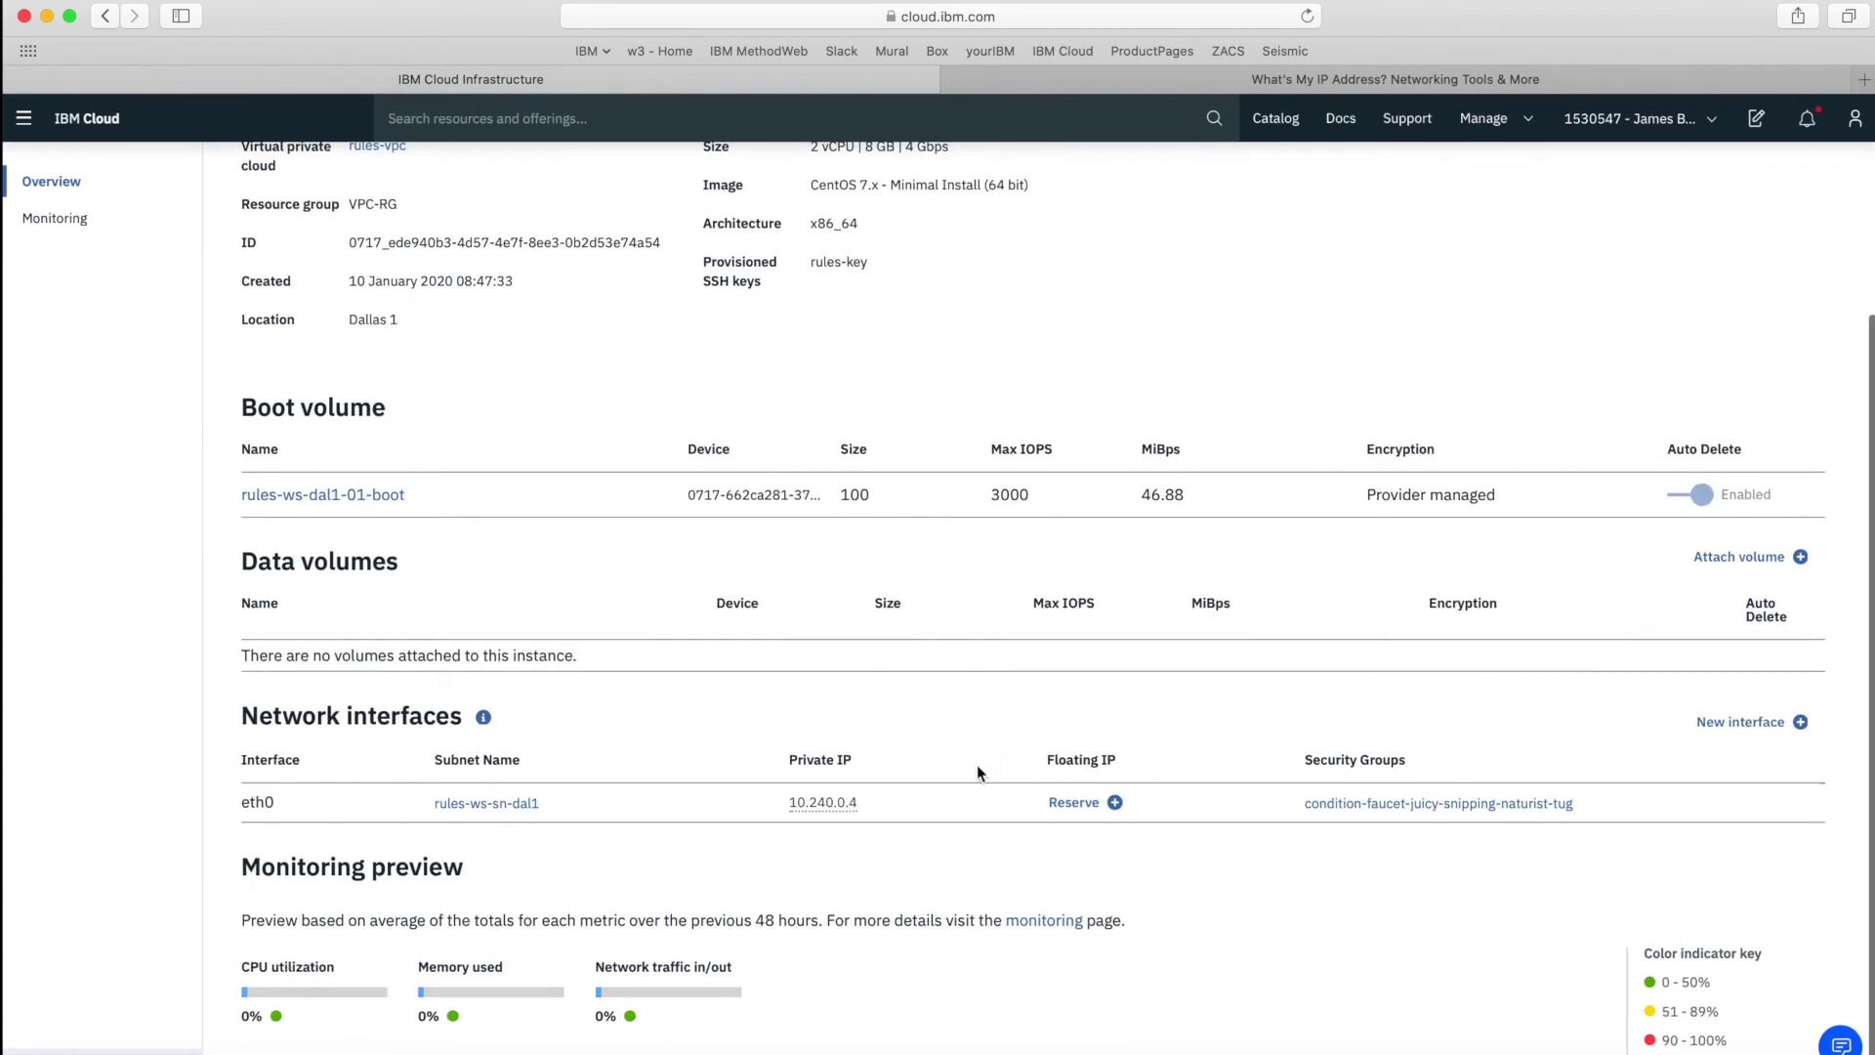
pyautogui.click(1081, 812)
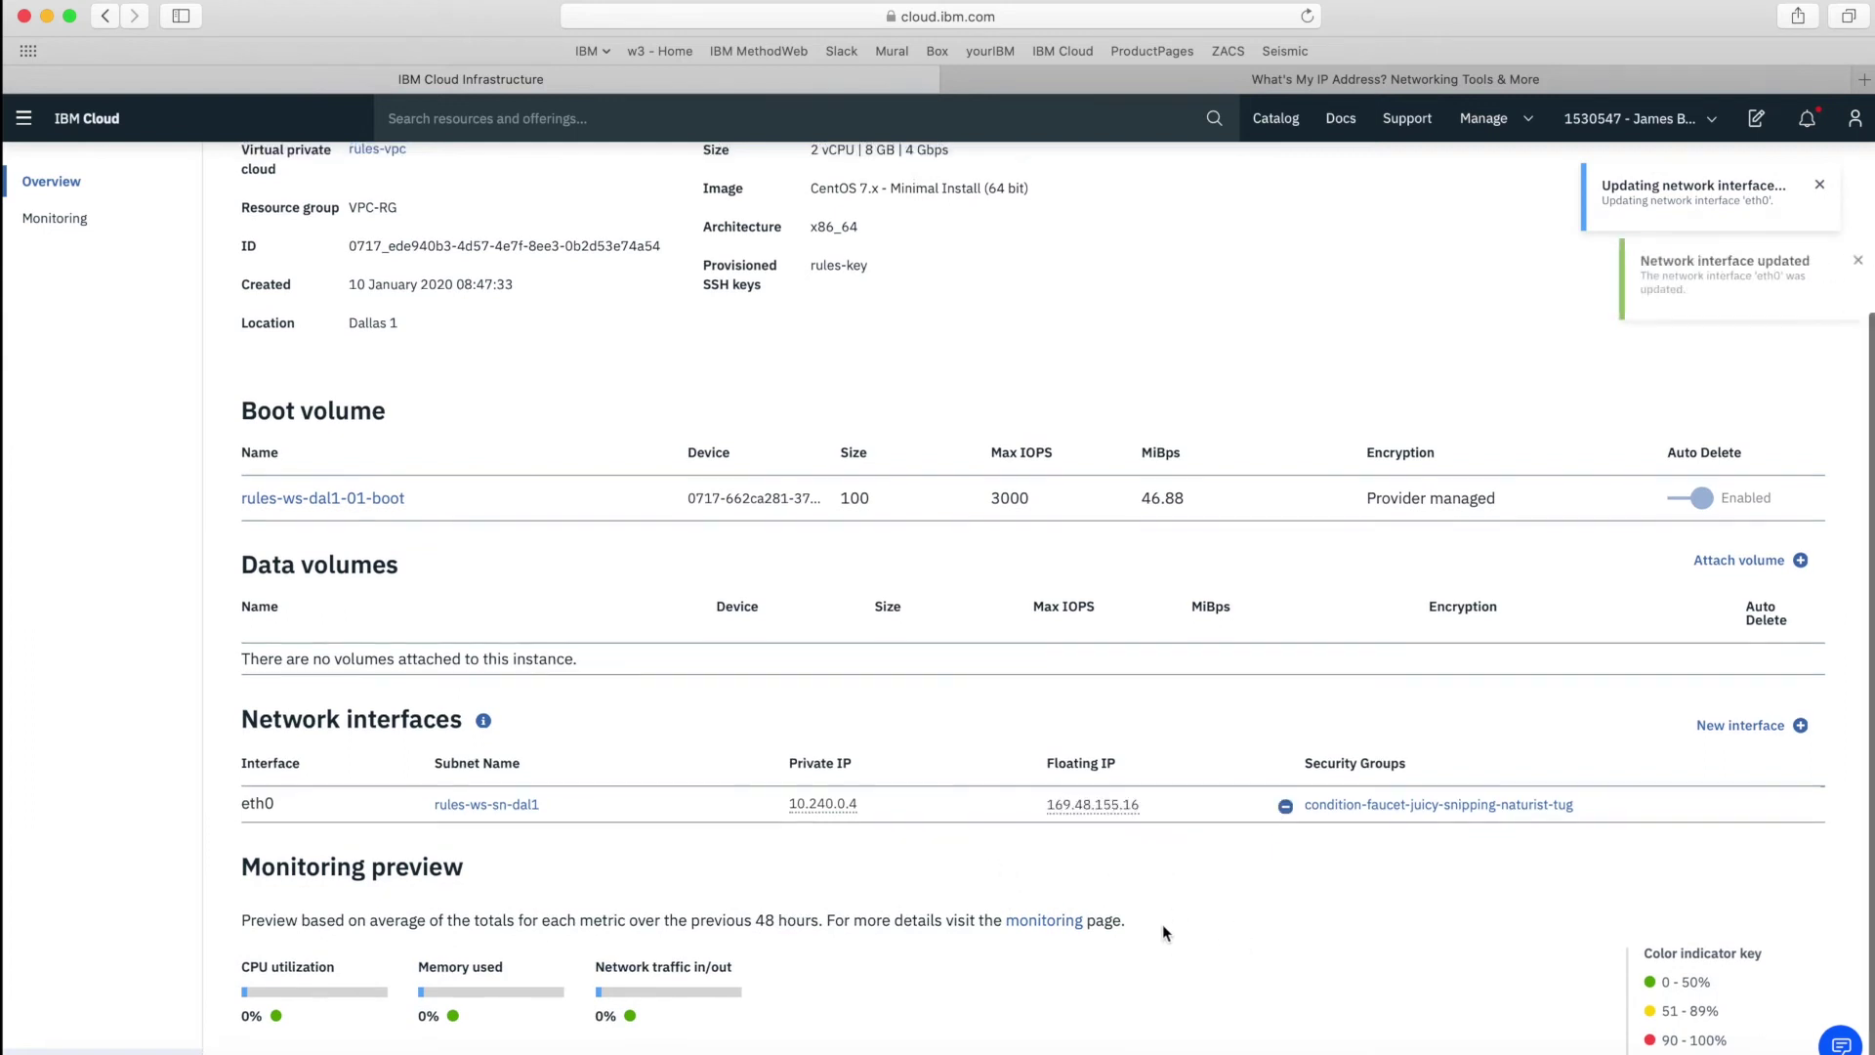
# Copy the floating IP of rules-ws-dal1-01, switch to the Terminal and quit the vi session showing rule-key.pub.
pyautogui.click(1103, 816)
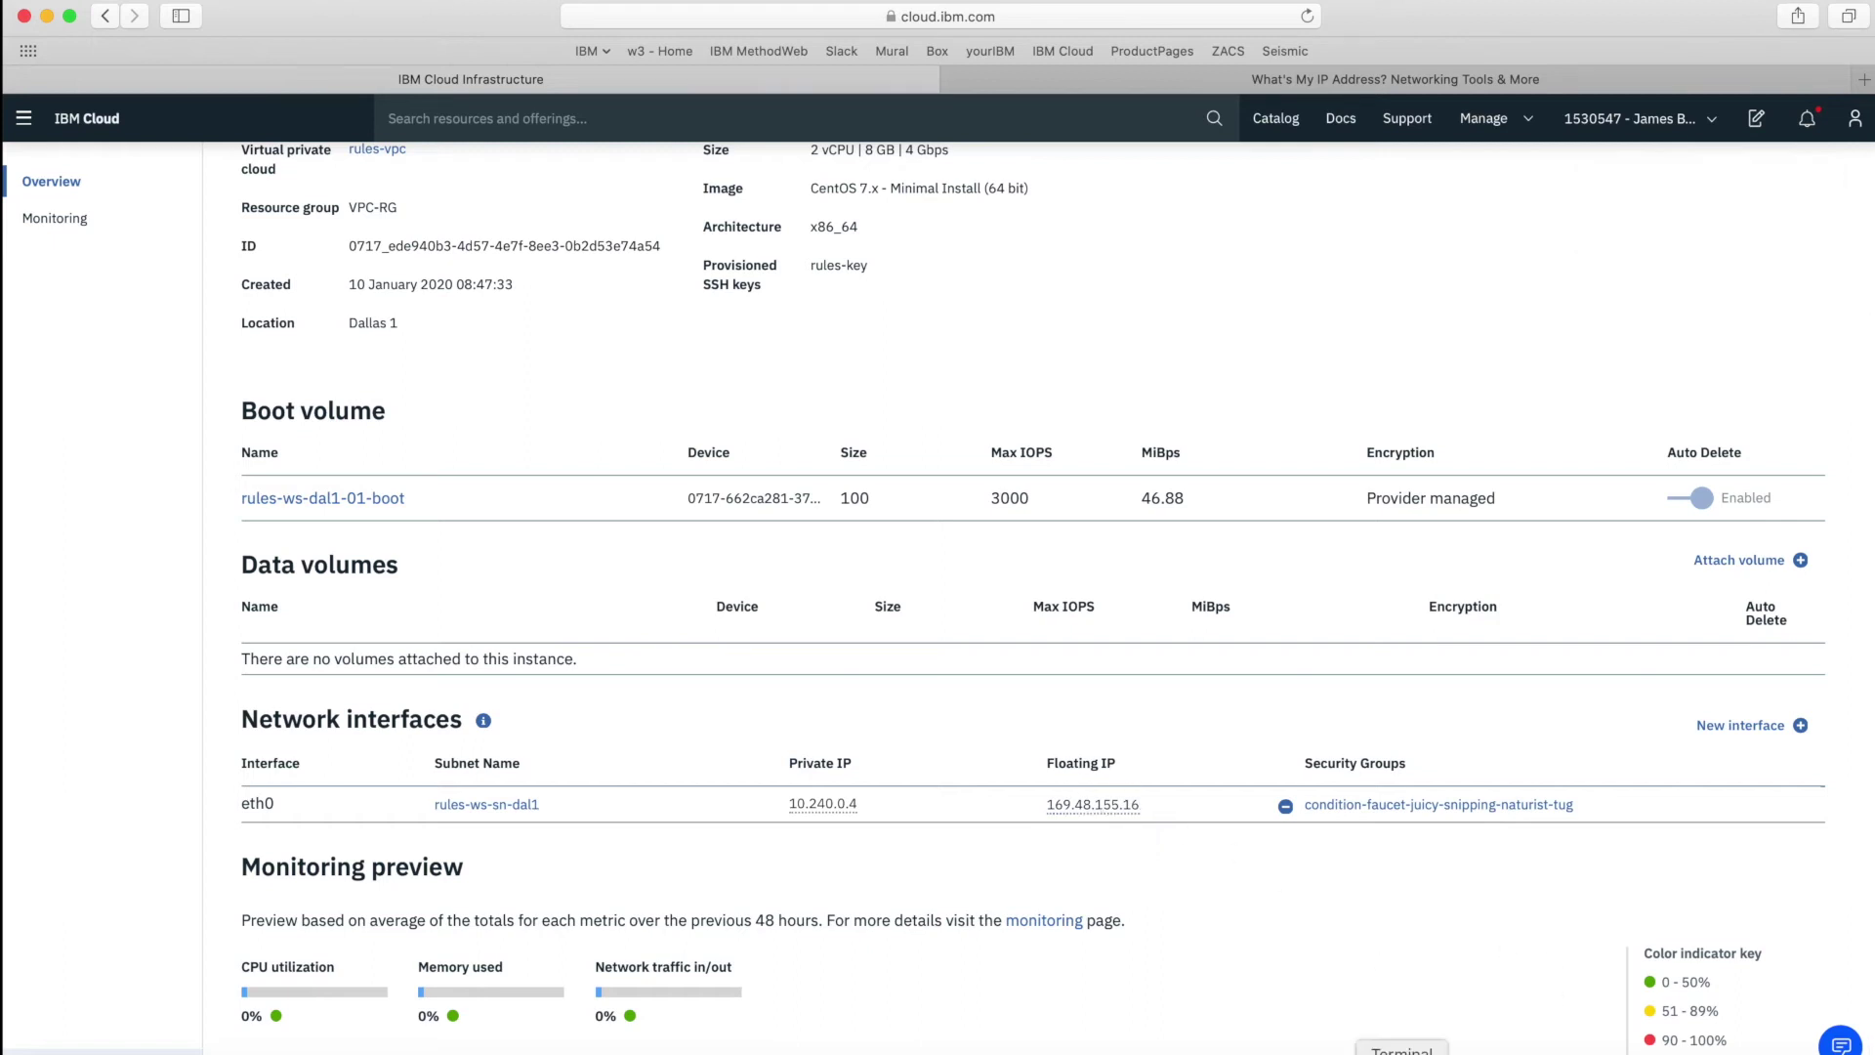
pyautogui.click(1401, 1051)
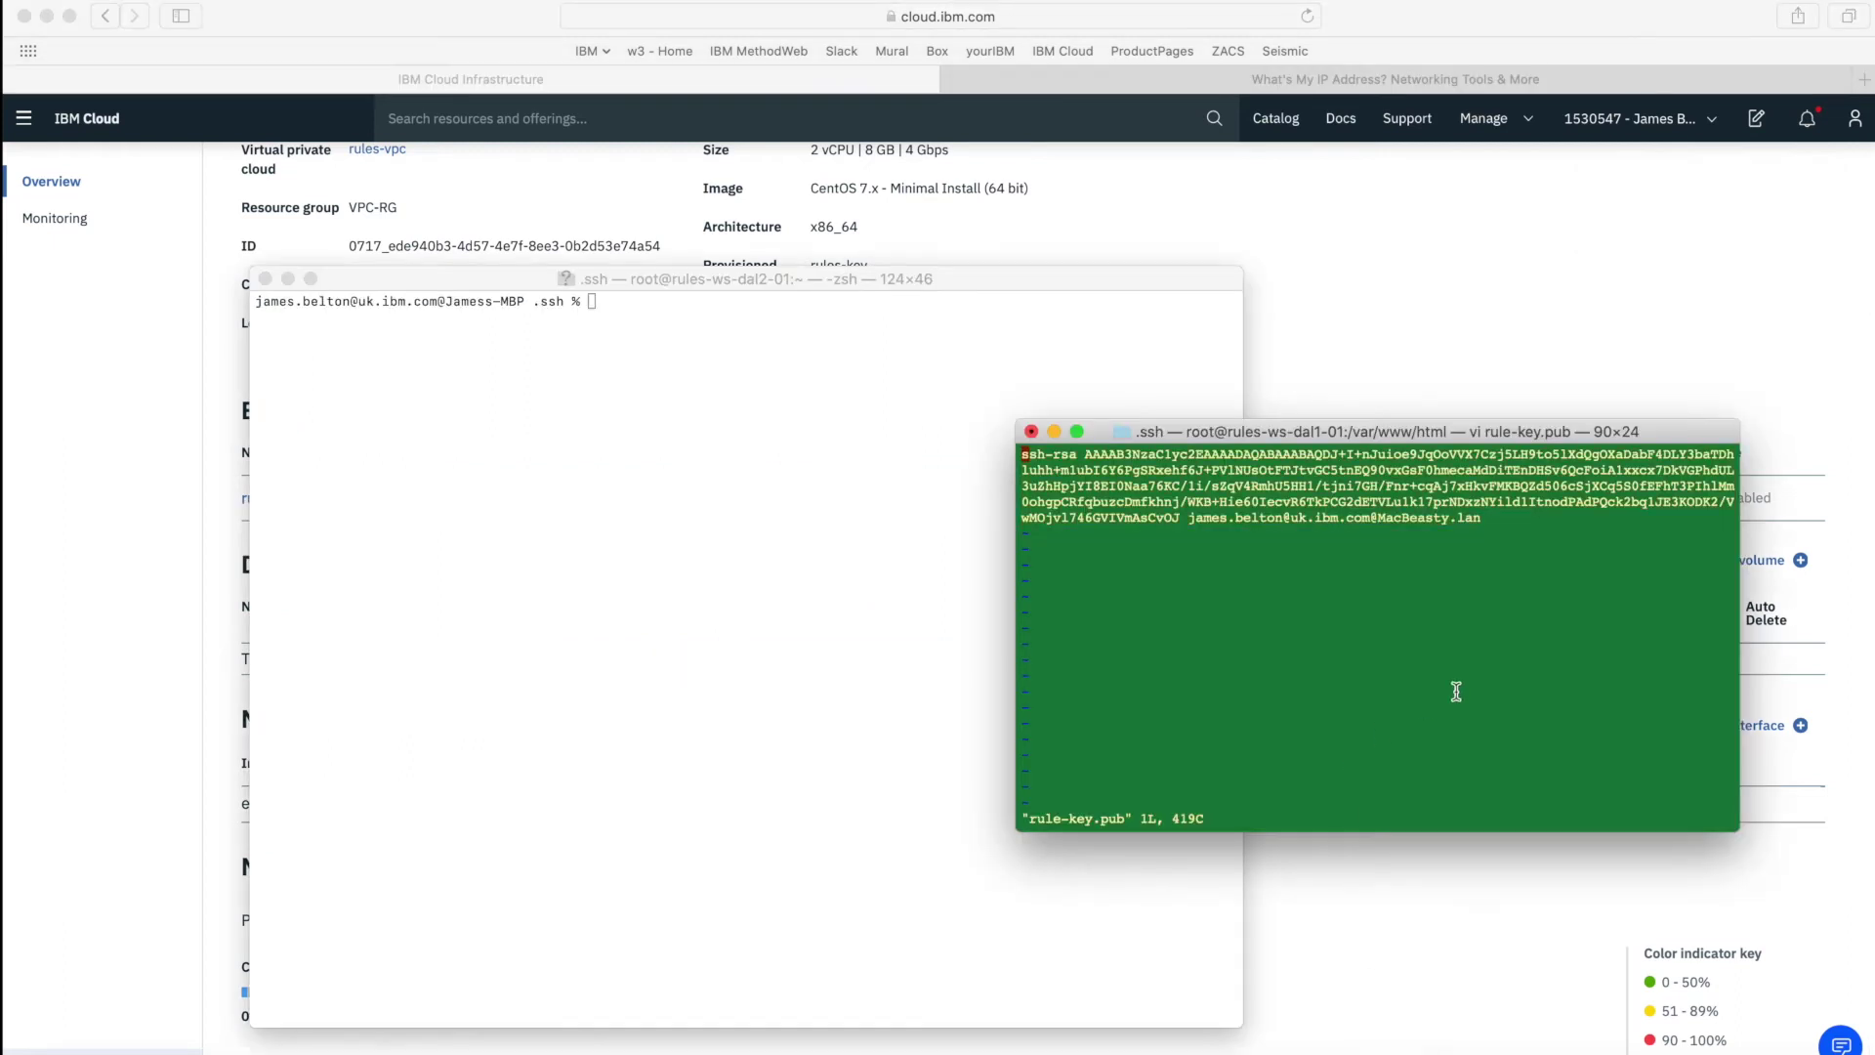
pyautogui.write(':q')
pyautogui.press('Return')
pyautogui.press('Return')
pyautogui.press('Return')
pyautogui.press('Return')
pyautogui.press('Return')
pyautogui.press('Return')
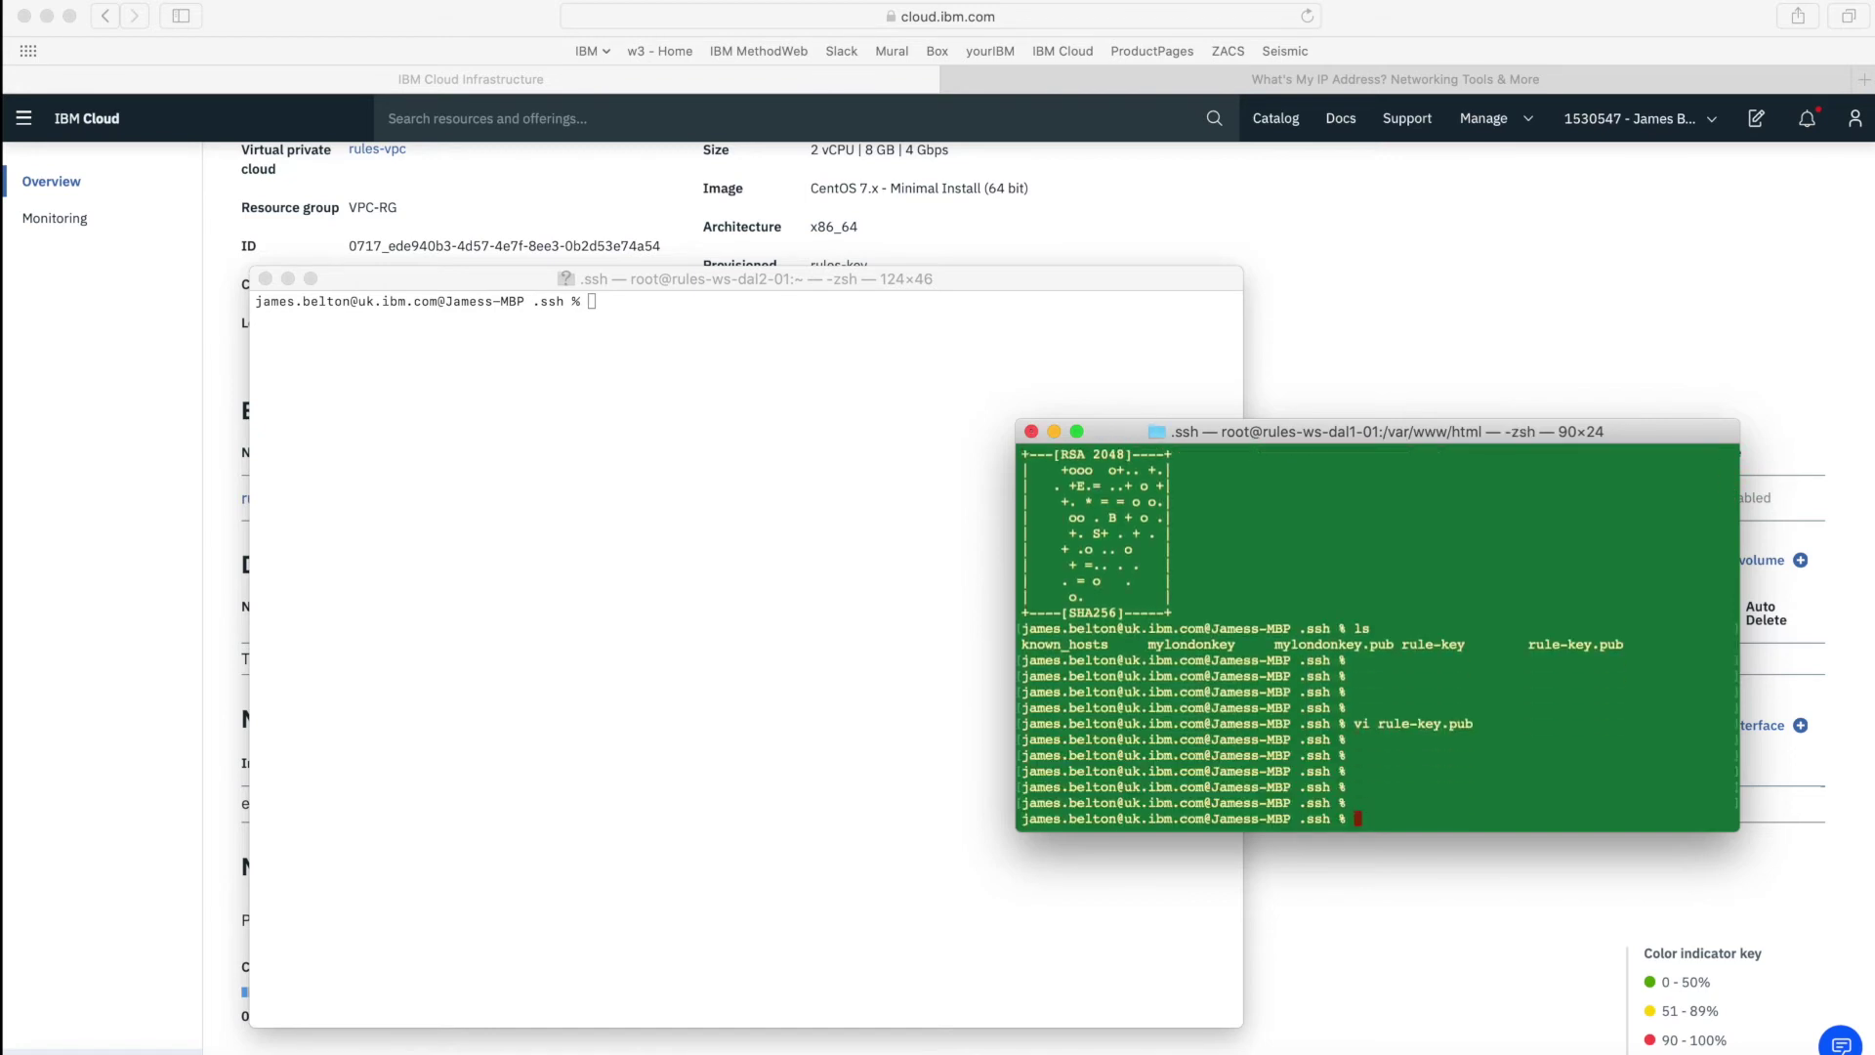
pyautogui.press('Return')
pyautogui.press('Return')
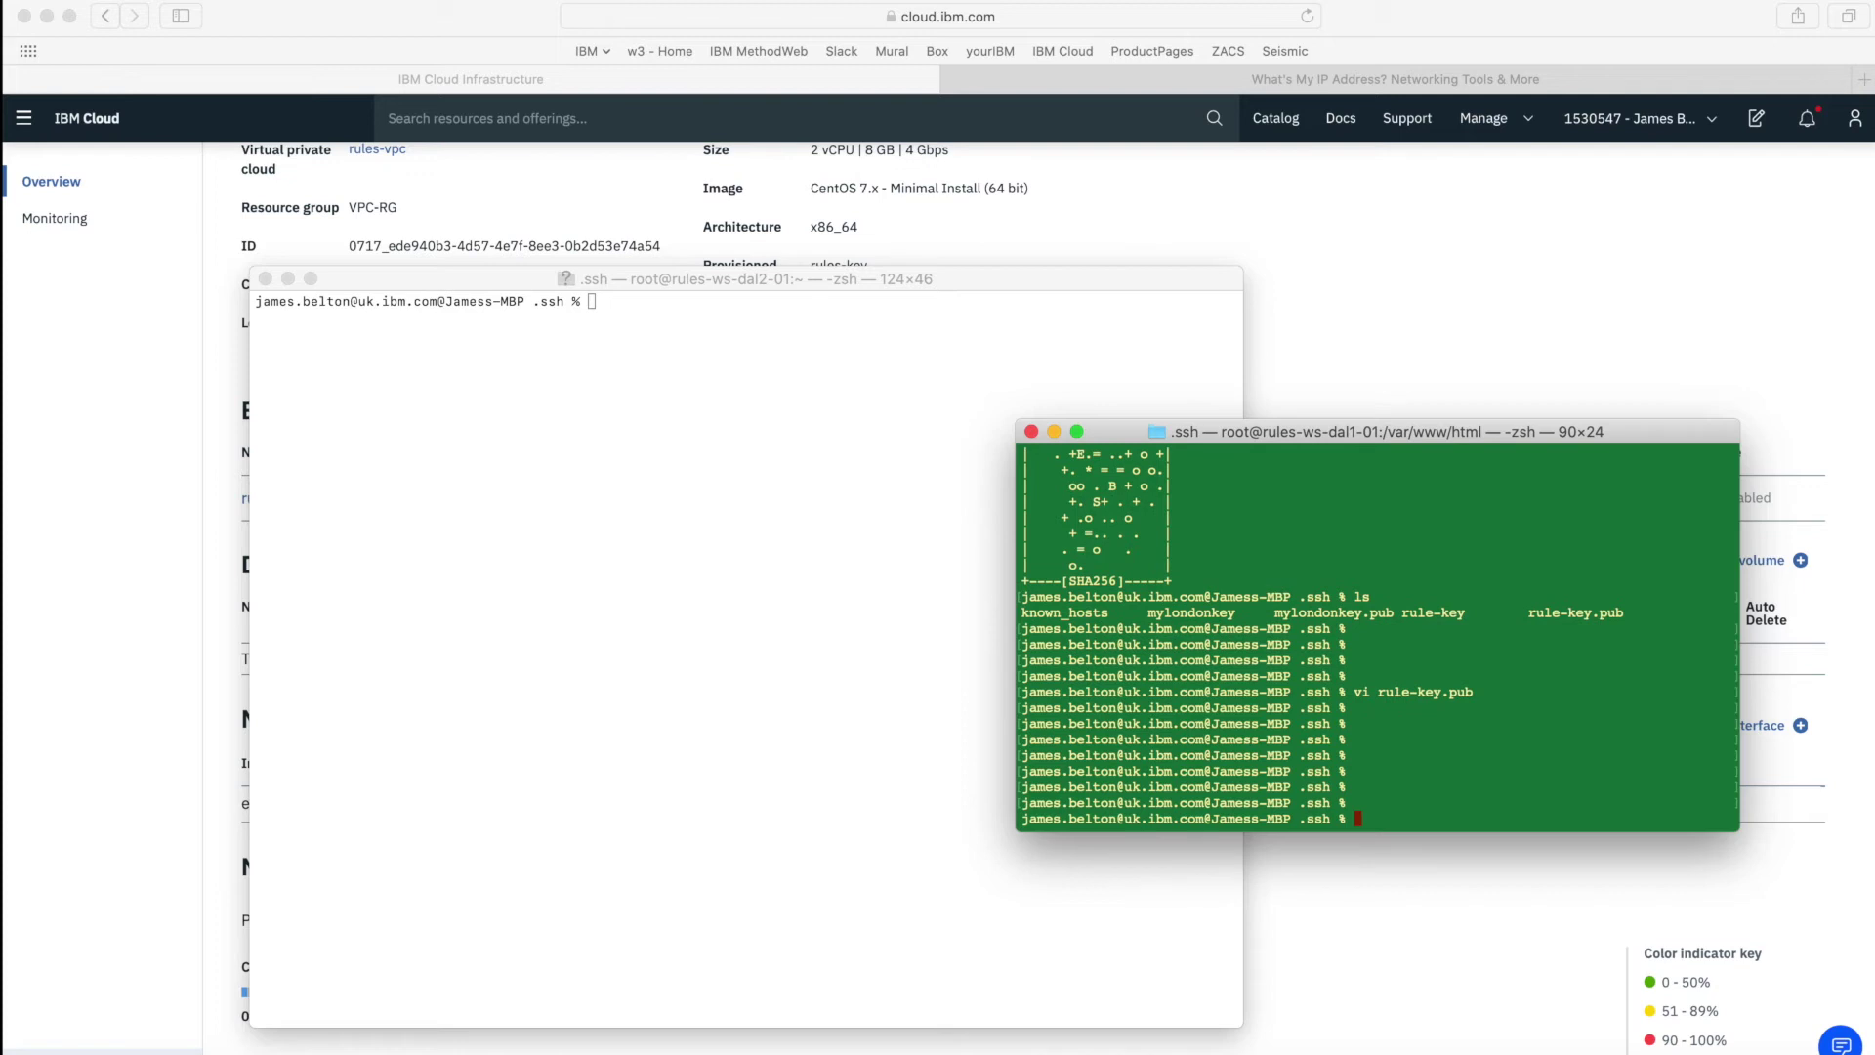
pyautogui.write('ssh -i rule-key root@')
pyautogui.press('super+v')
pyautogui.press('Return')
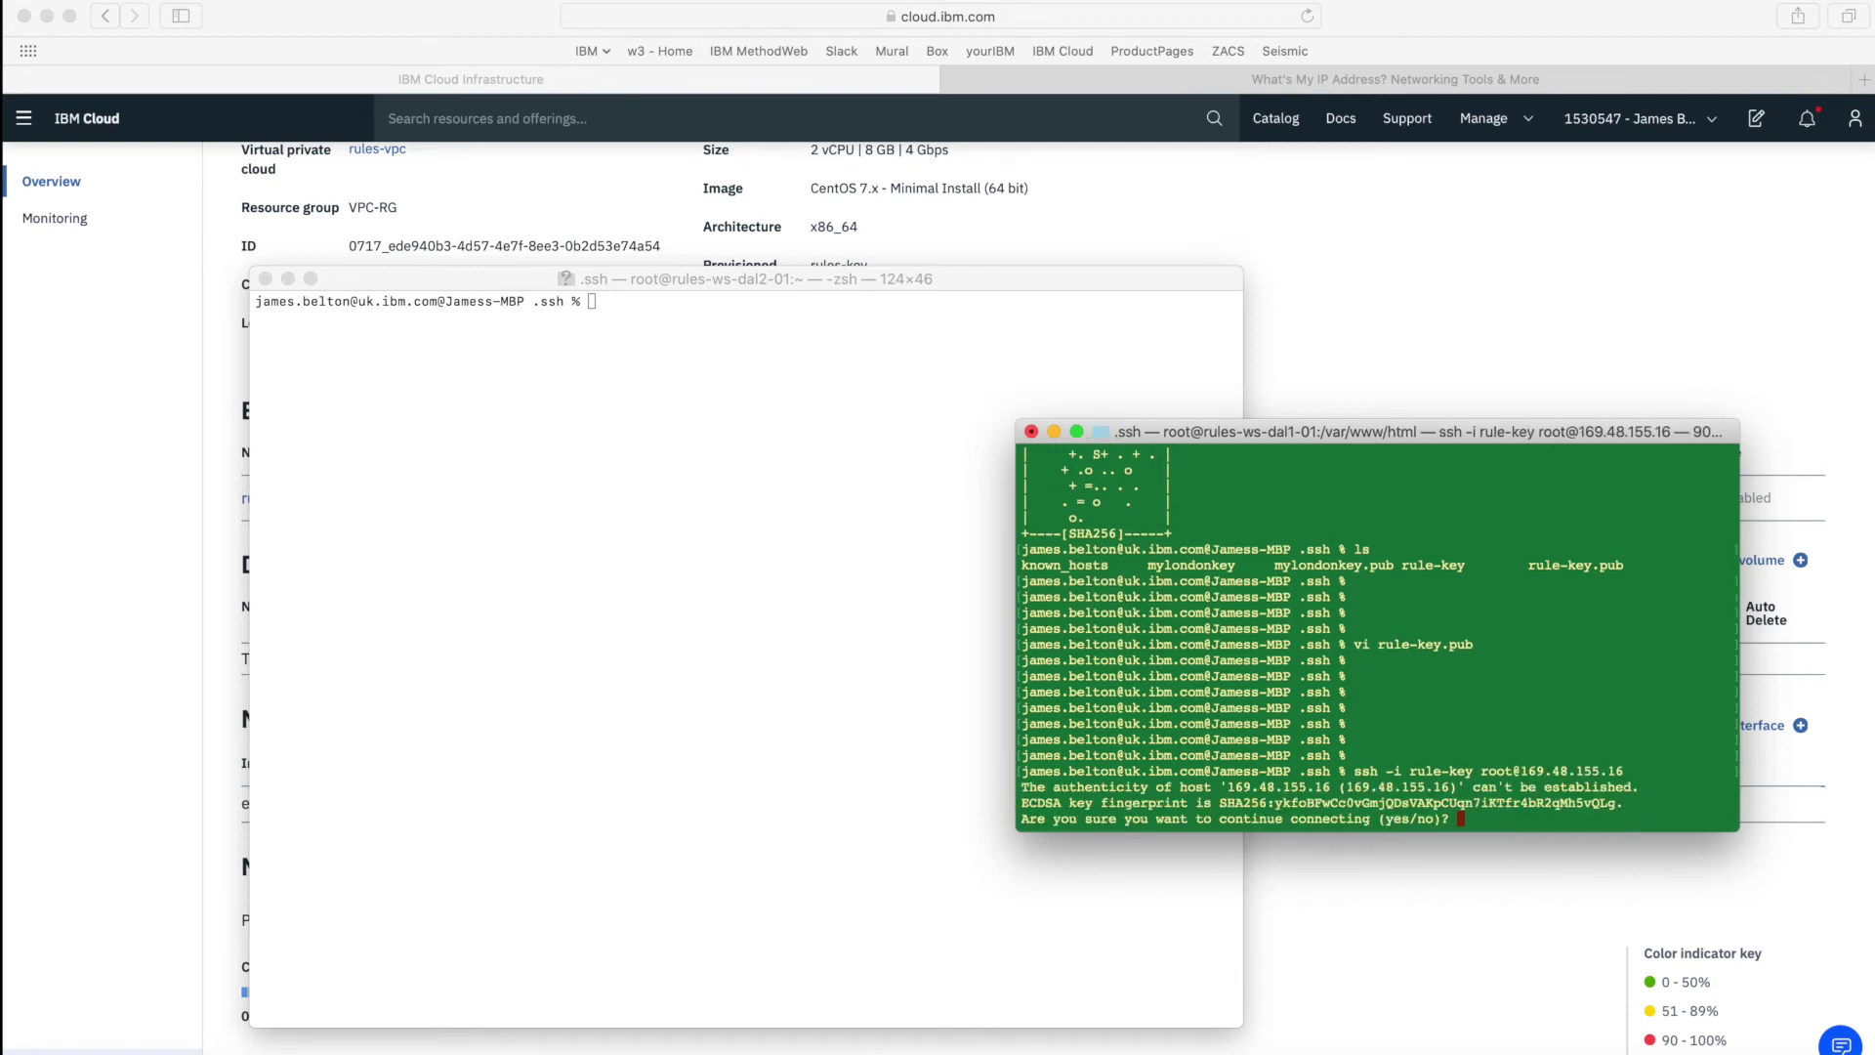
pyautogui.write('yes')
pyautogui.press('Return')
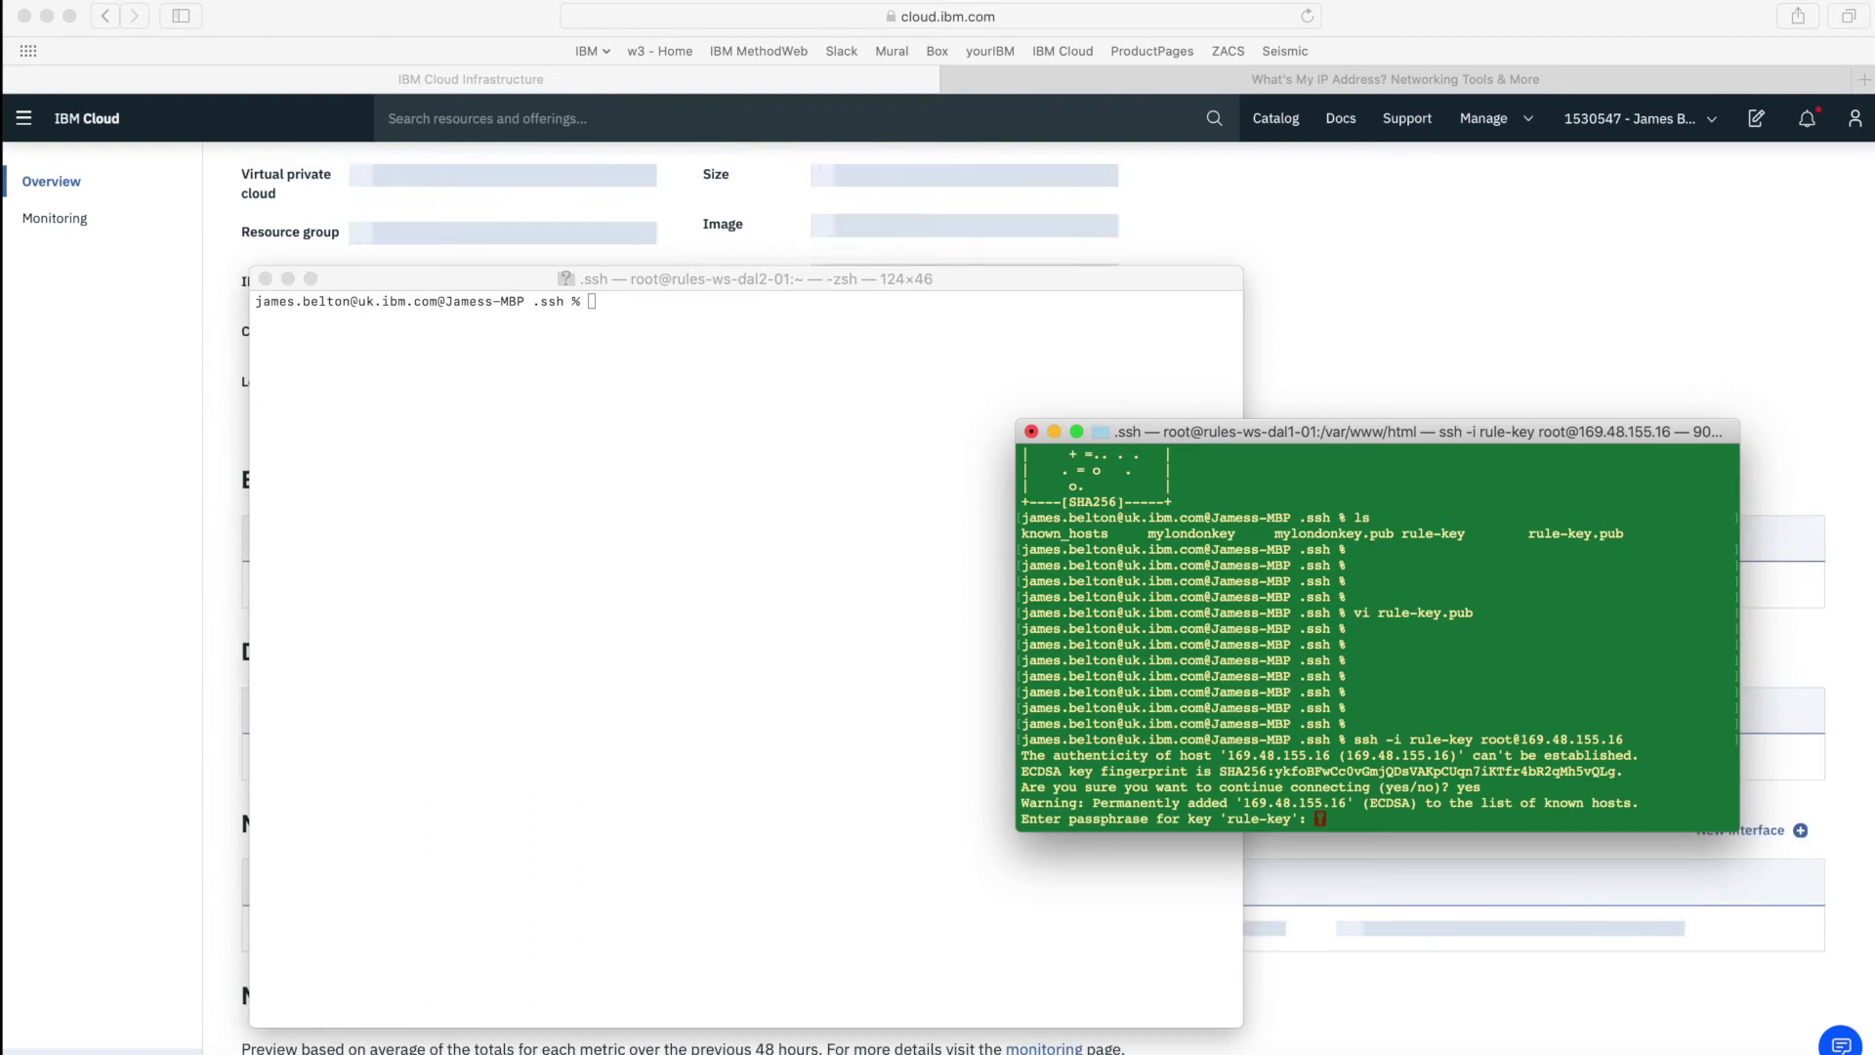
pyautogui.press('Return')
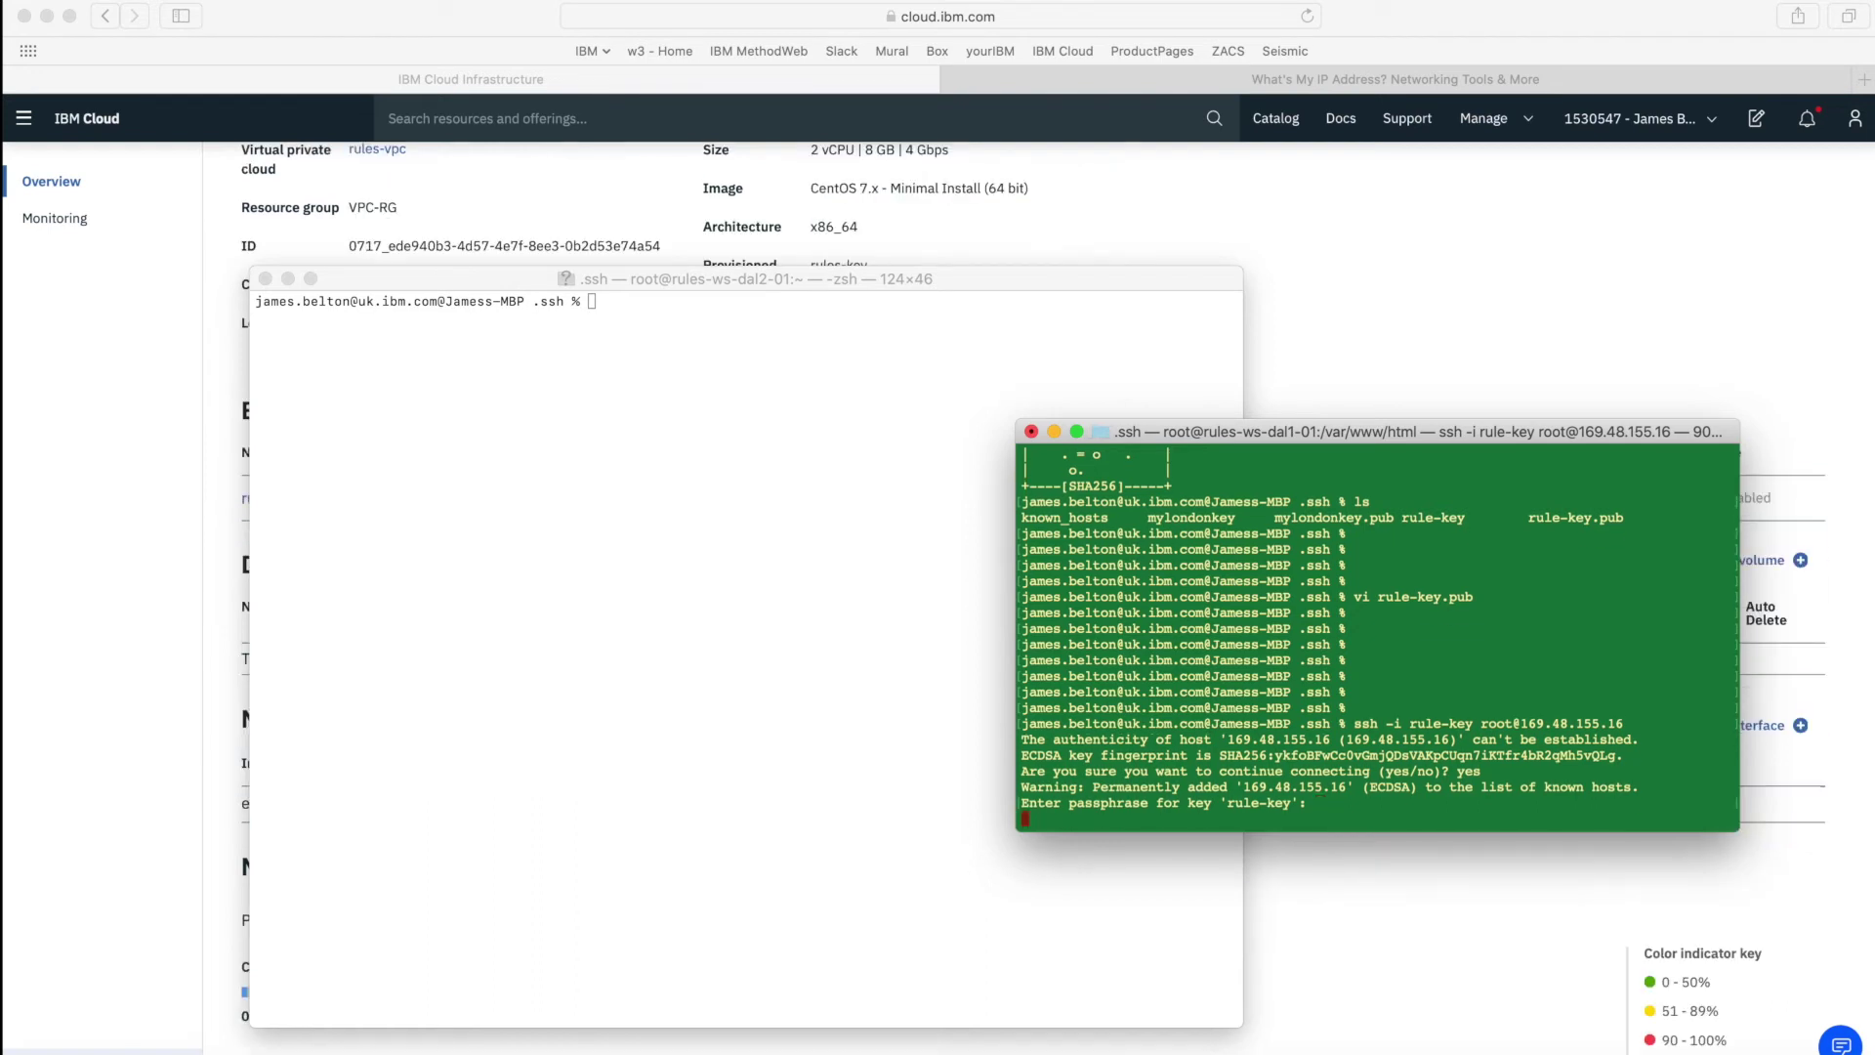
pyautogui.press('Return')
pyautogui.press('Return')
pyautogui.press('Return')
pyautogui.press('Return')
pyautogui.press('Return')
pyautogui.press('Return')
pyautogui.press('Return')
pyautogui.press('Return')
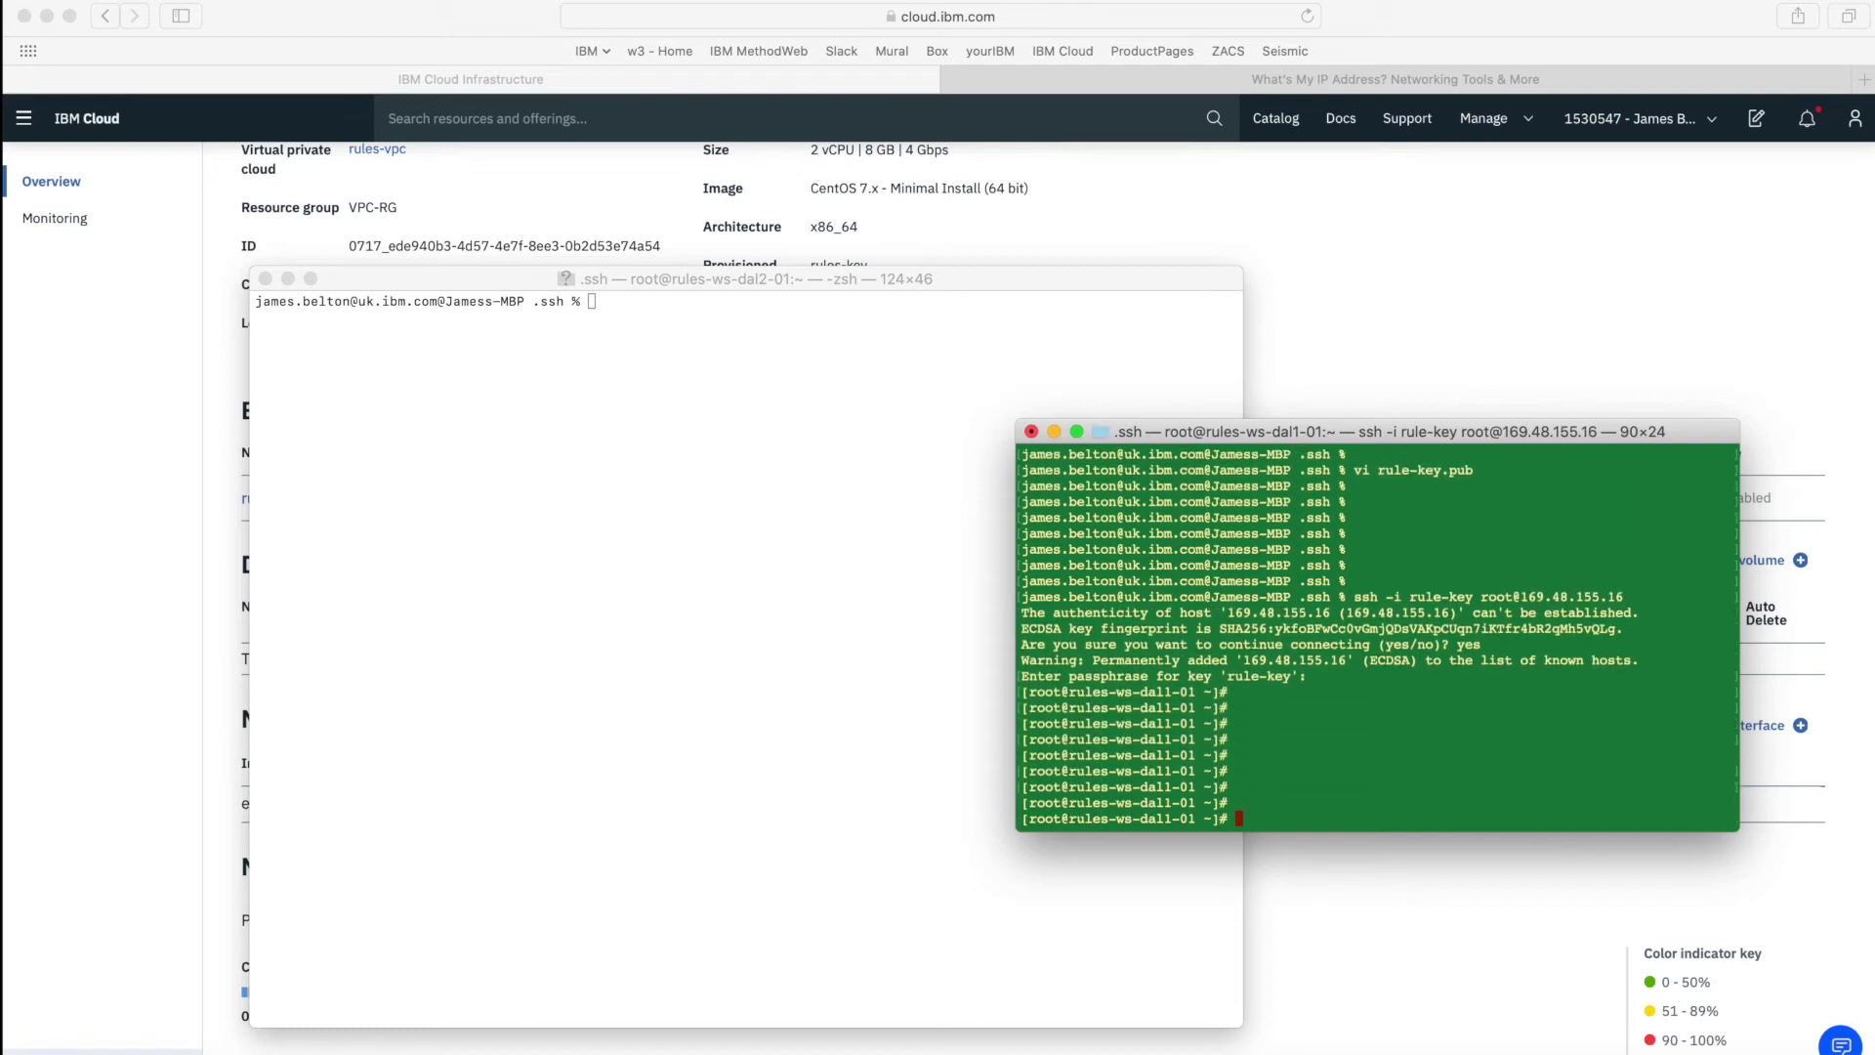
# Go to /var/www/html/ on rules-ws-dal1-01 and list its files.
pyautogui.write('cd /var/www/html/')
pyautogui.press('Return')
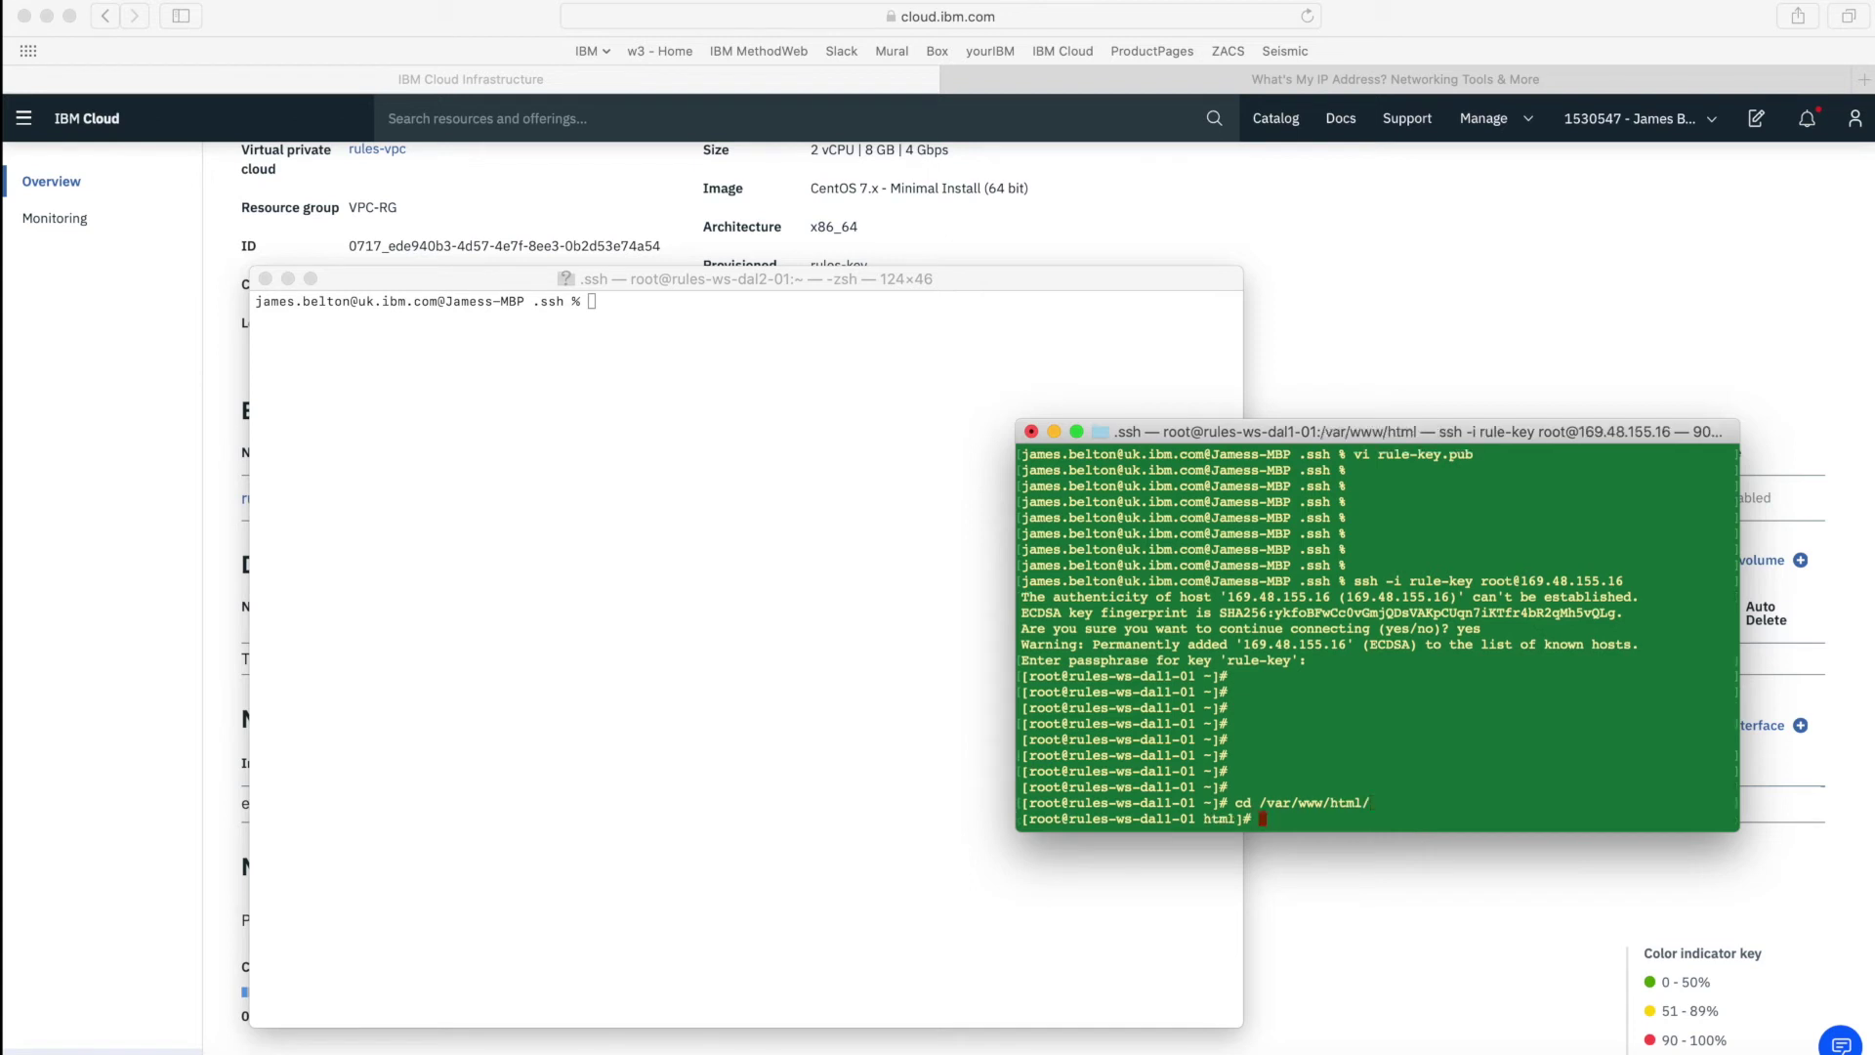
pyautogui.write('ls')
pyautogui.press('Return')
pyautogui.press('Return')
pyautogui.press('Return')
pyautogui.press('Return')
pyautogui.press('Return')
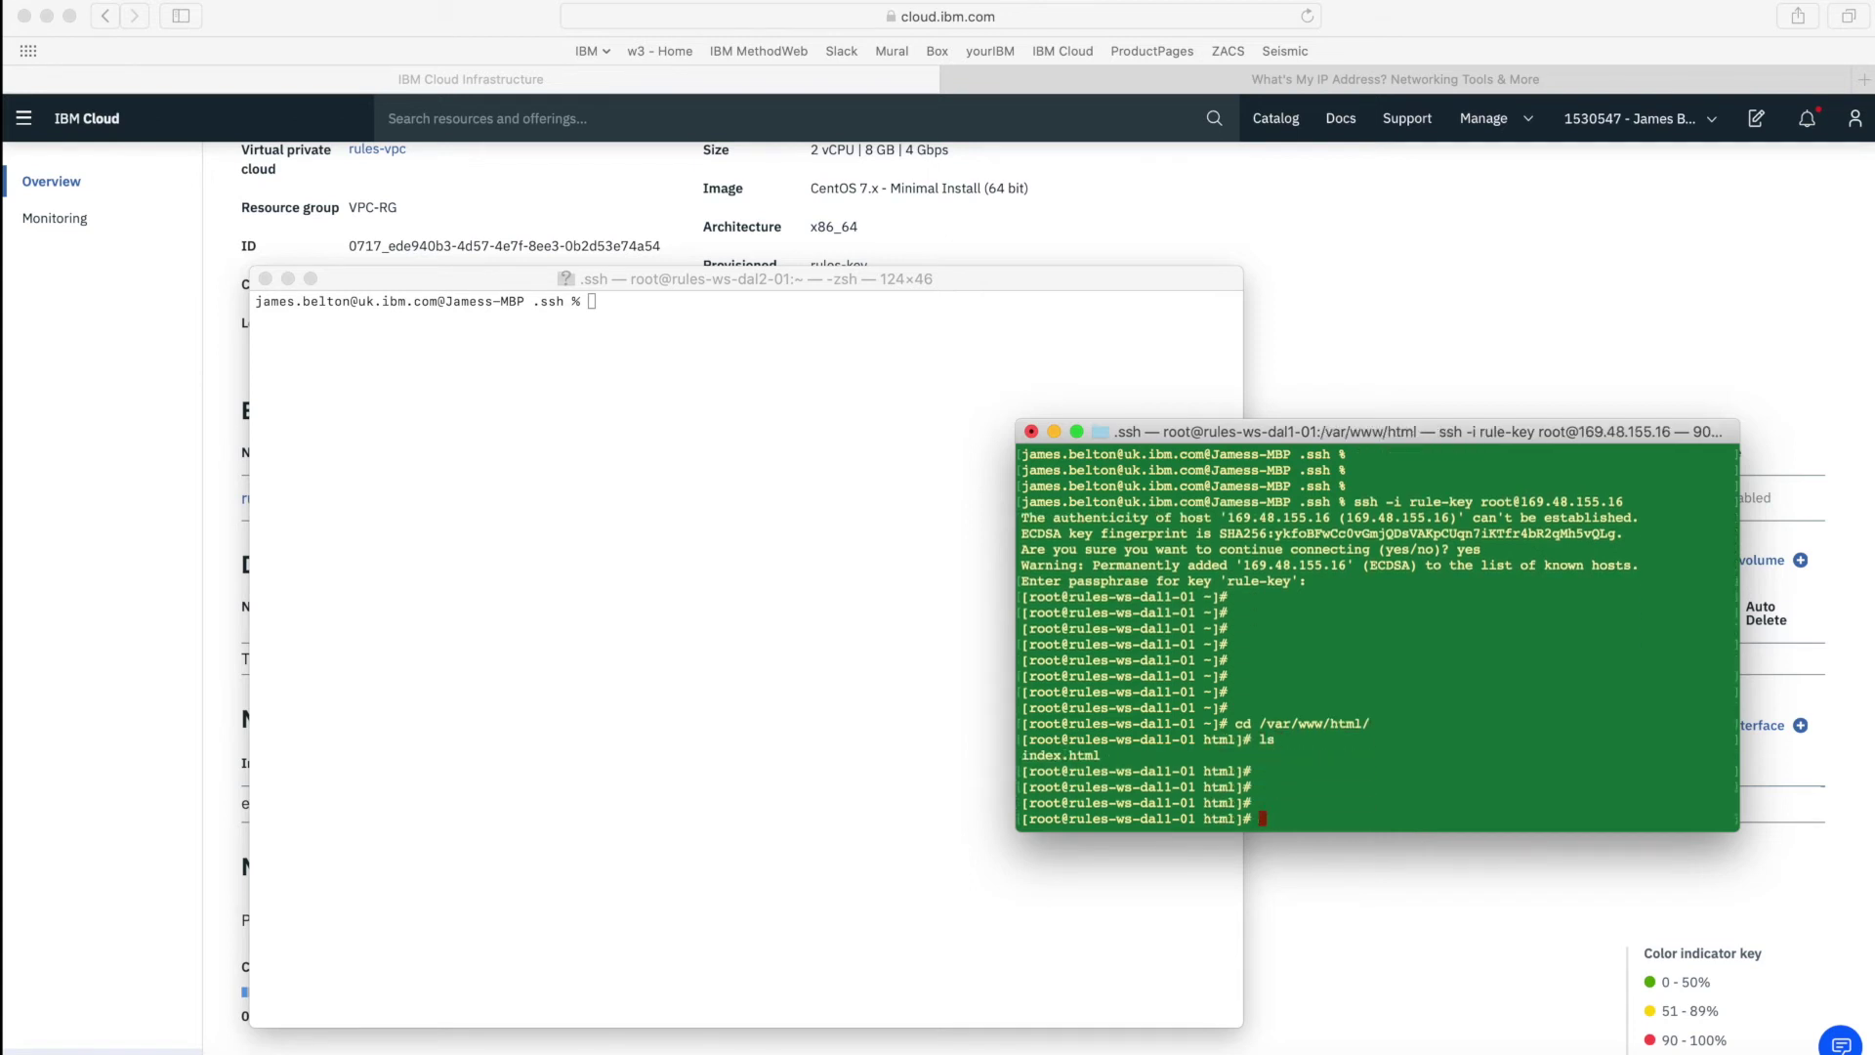
# View index.html in vi on rules-ws-dal1-01 and quit without changes.
pyautogui.write('vi ')
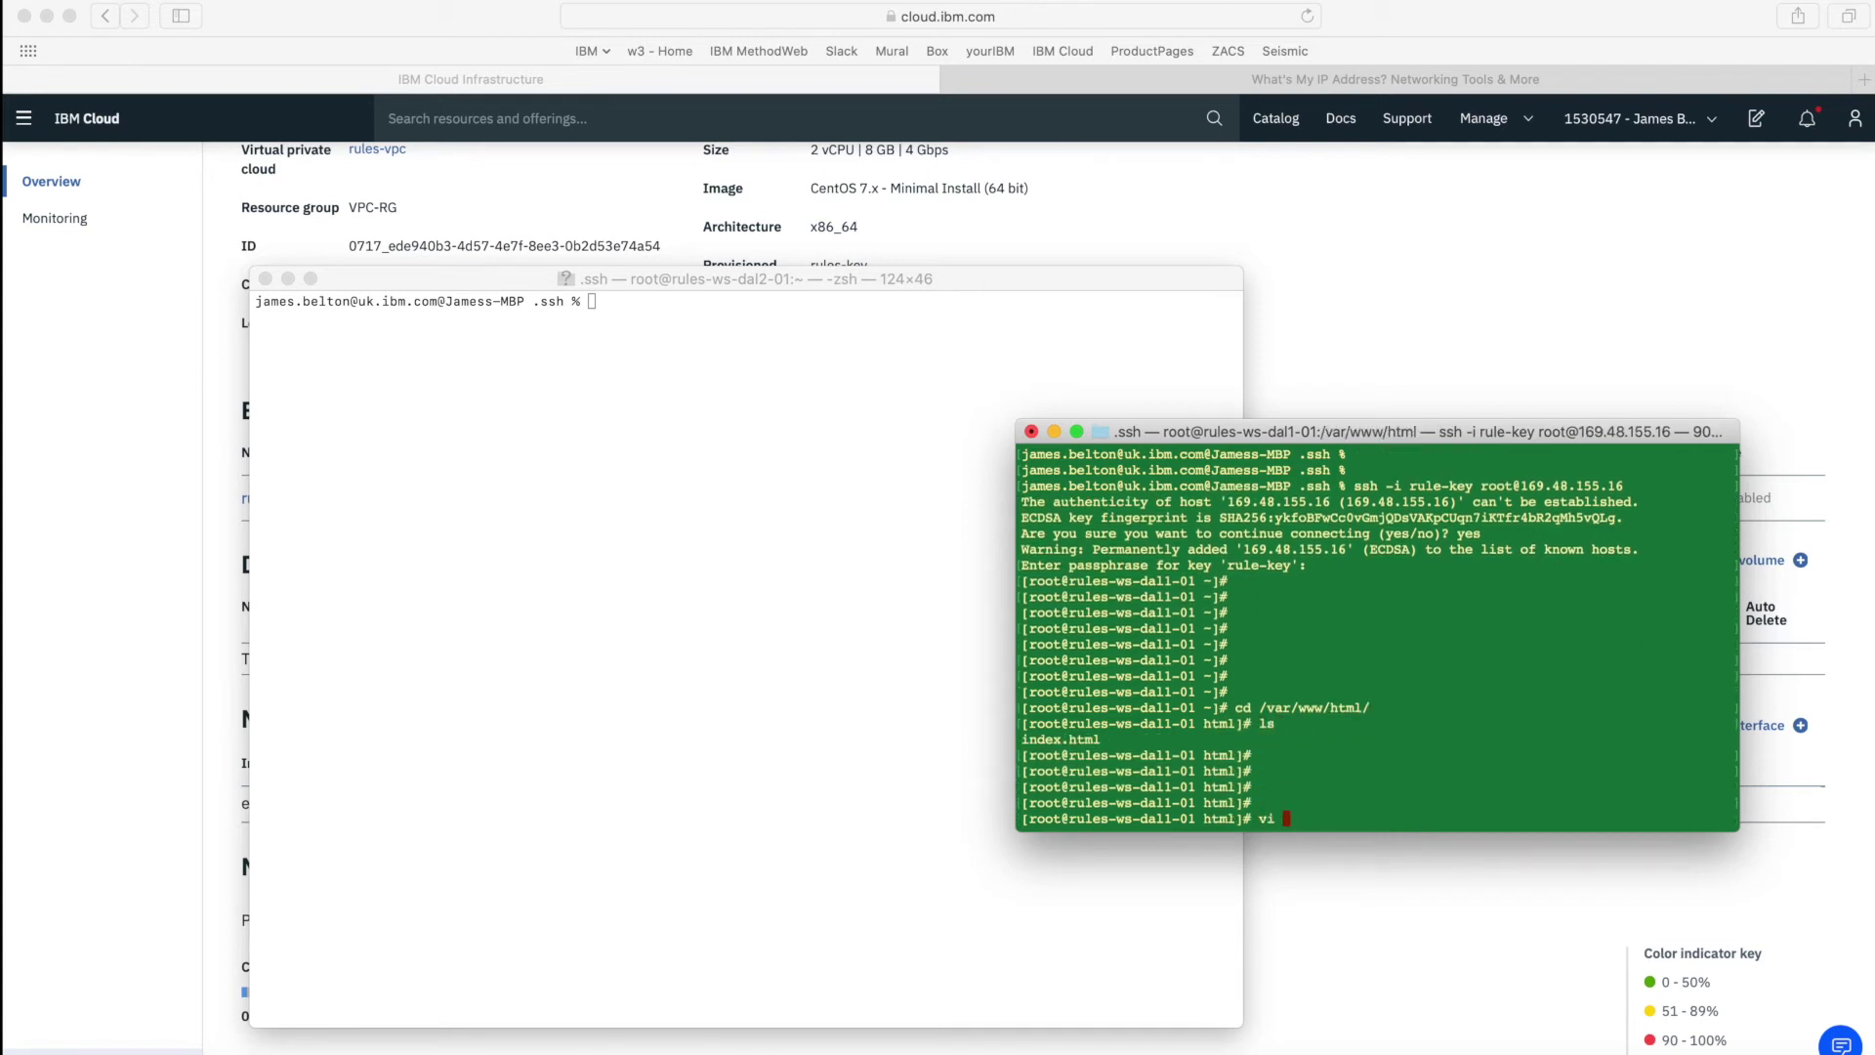
pyautogui.write('index.html')
pyautogui.press('Return')
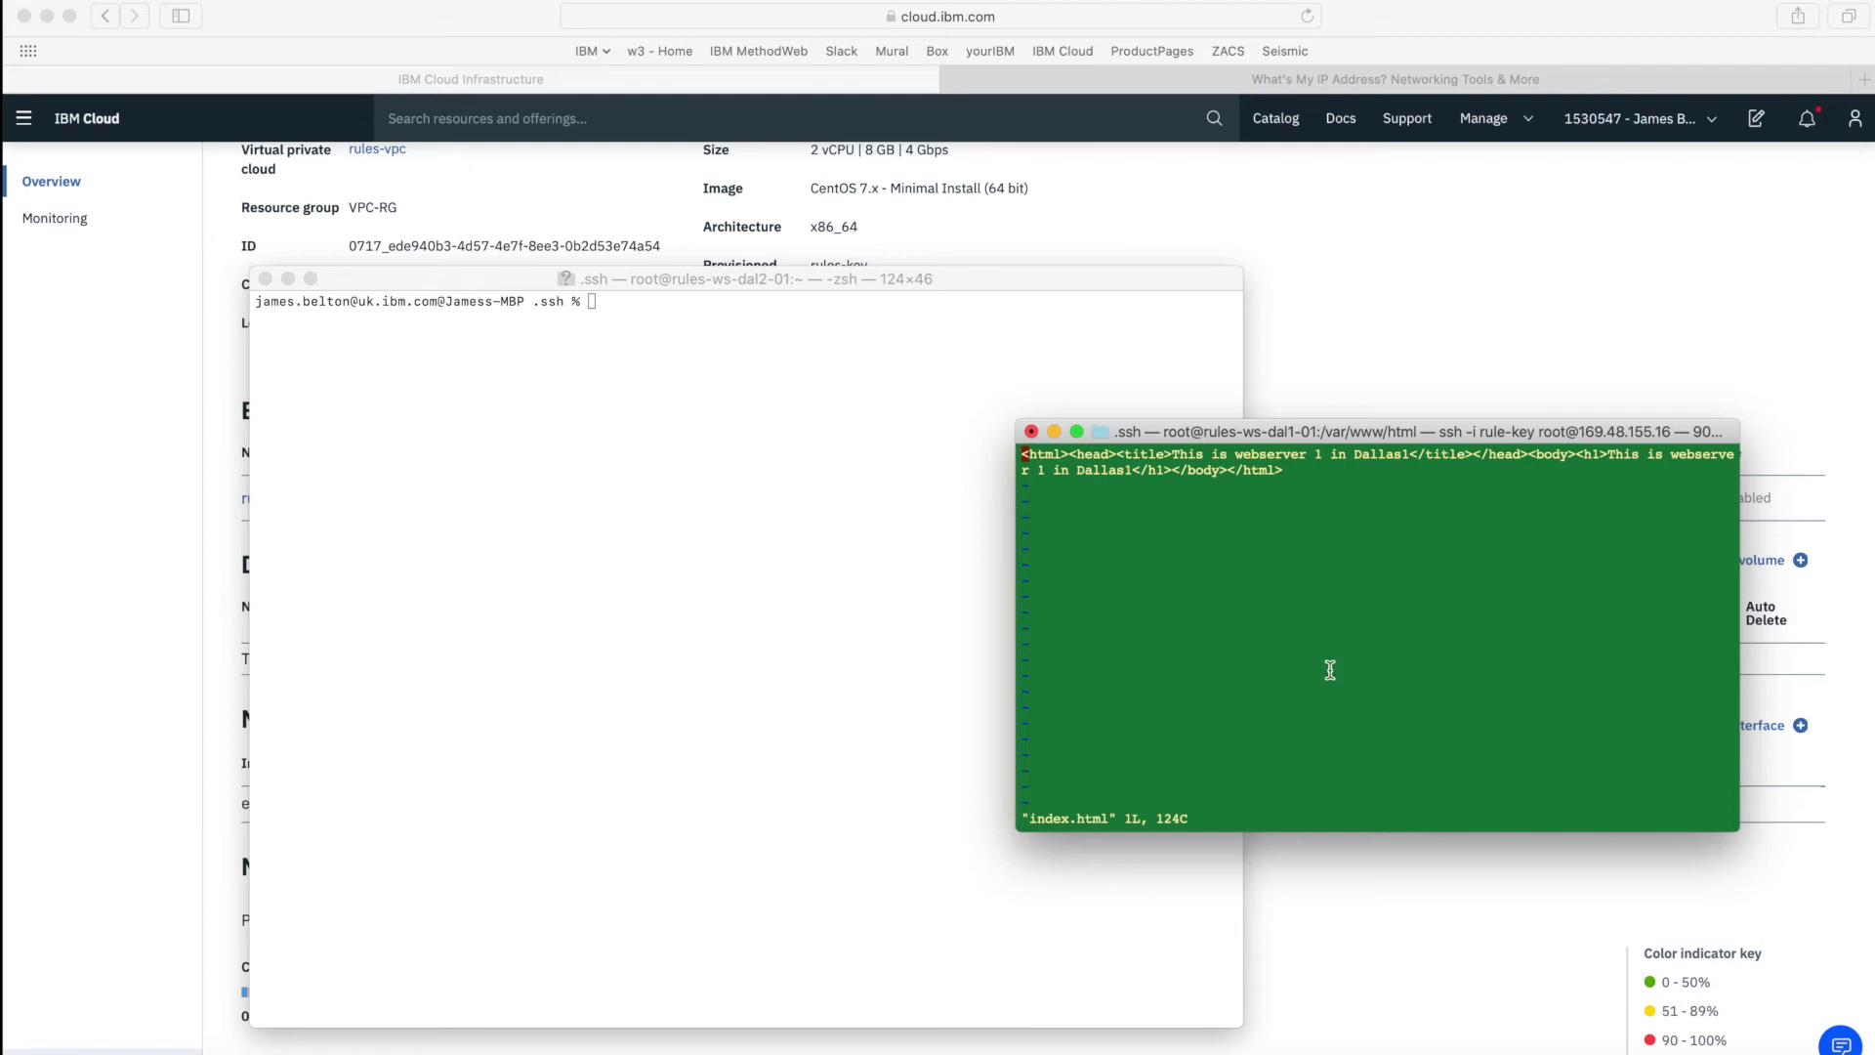
pyautogui.write(':q')
pyautogui.press('Return')
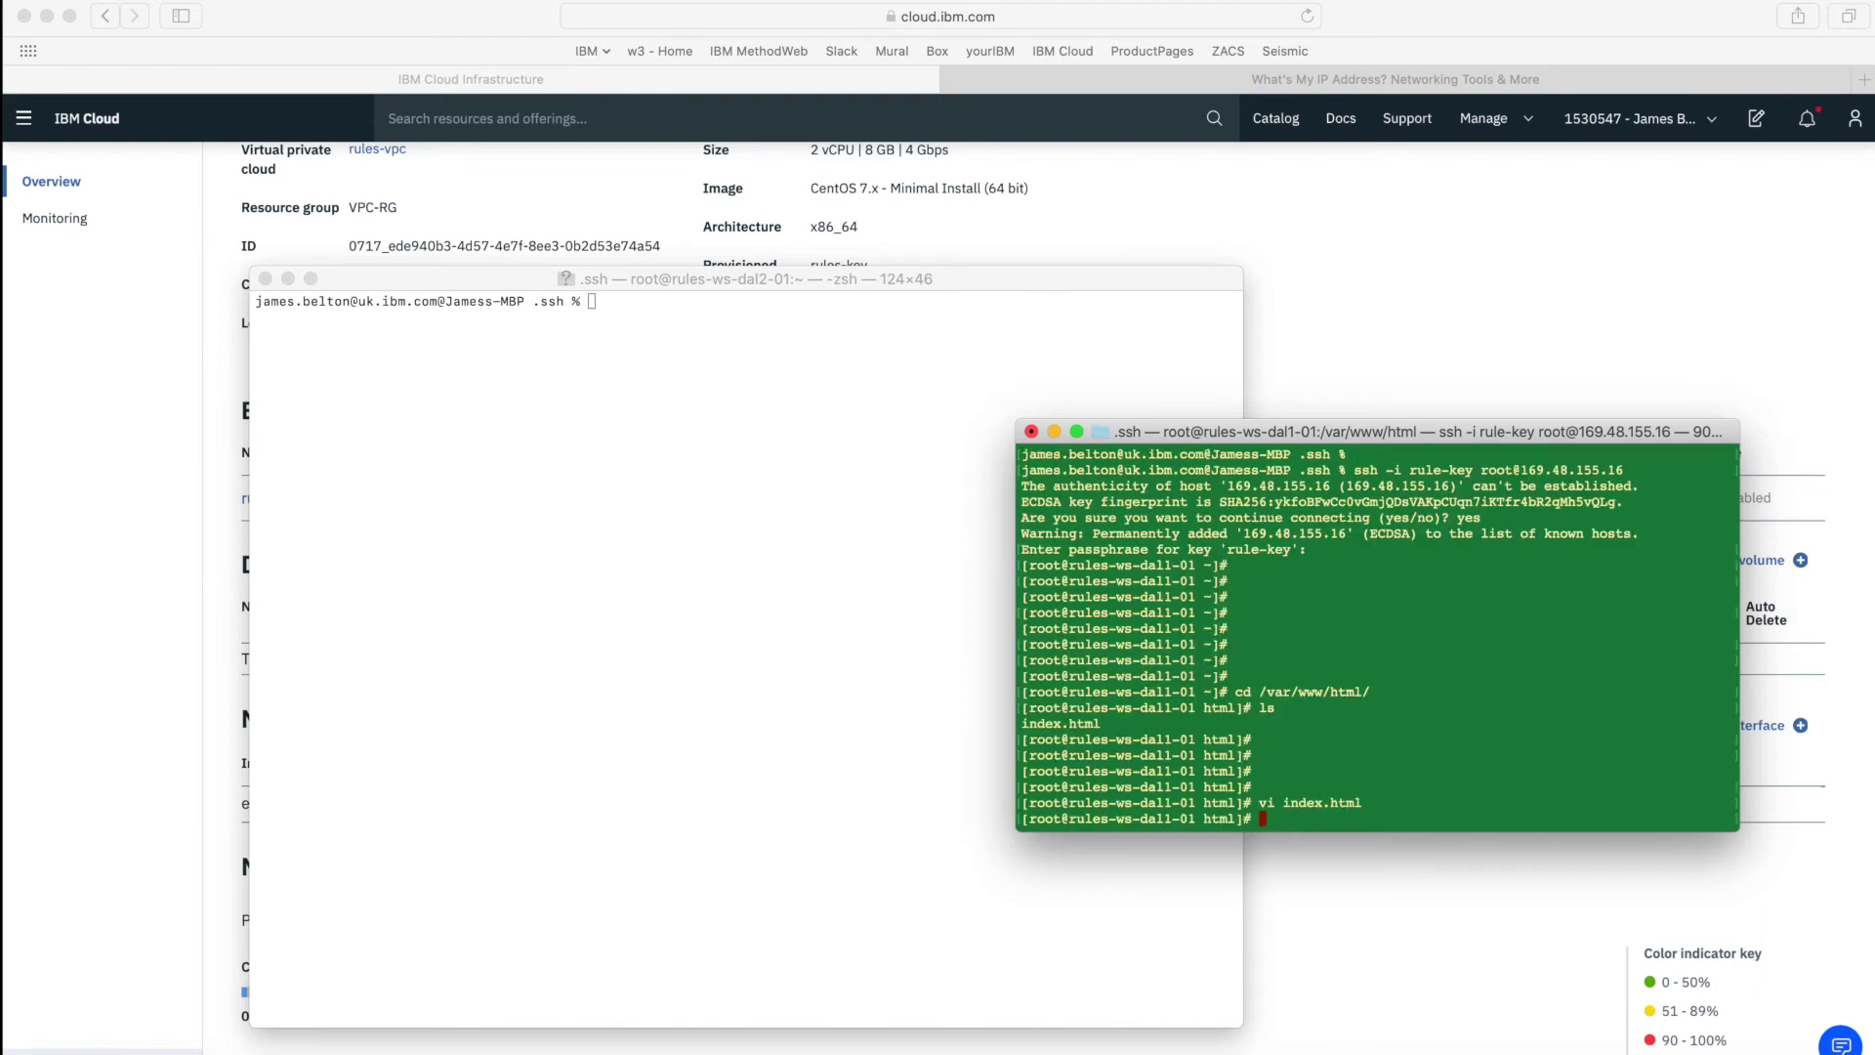
pyautogui.press('Return')
pyautogui.press('Return')
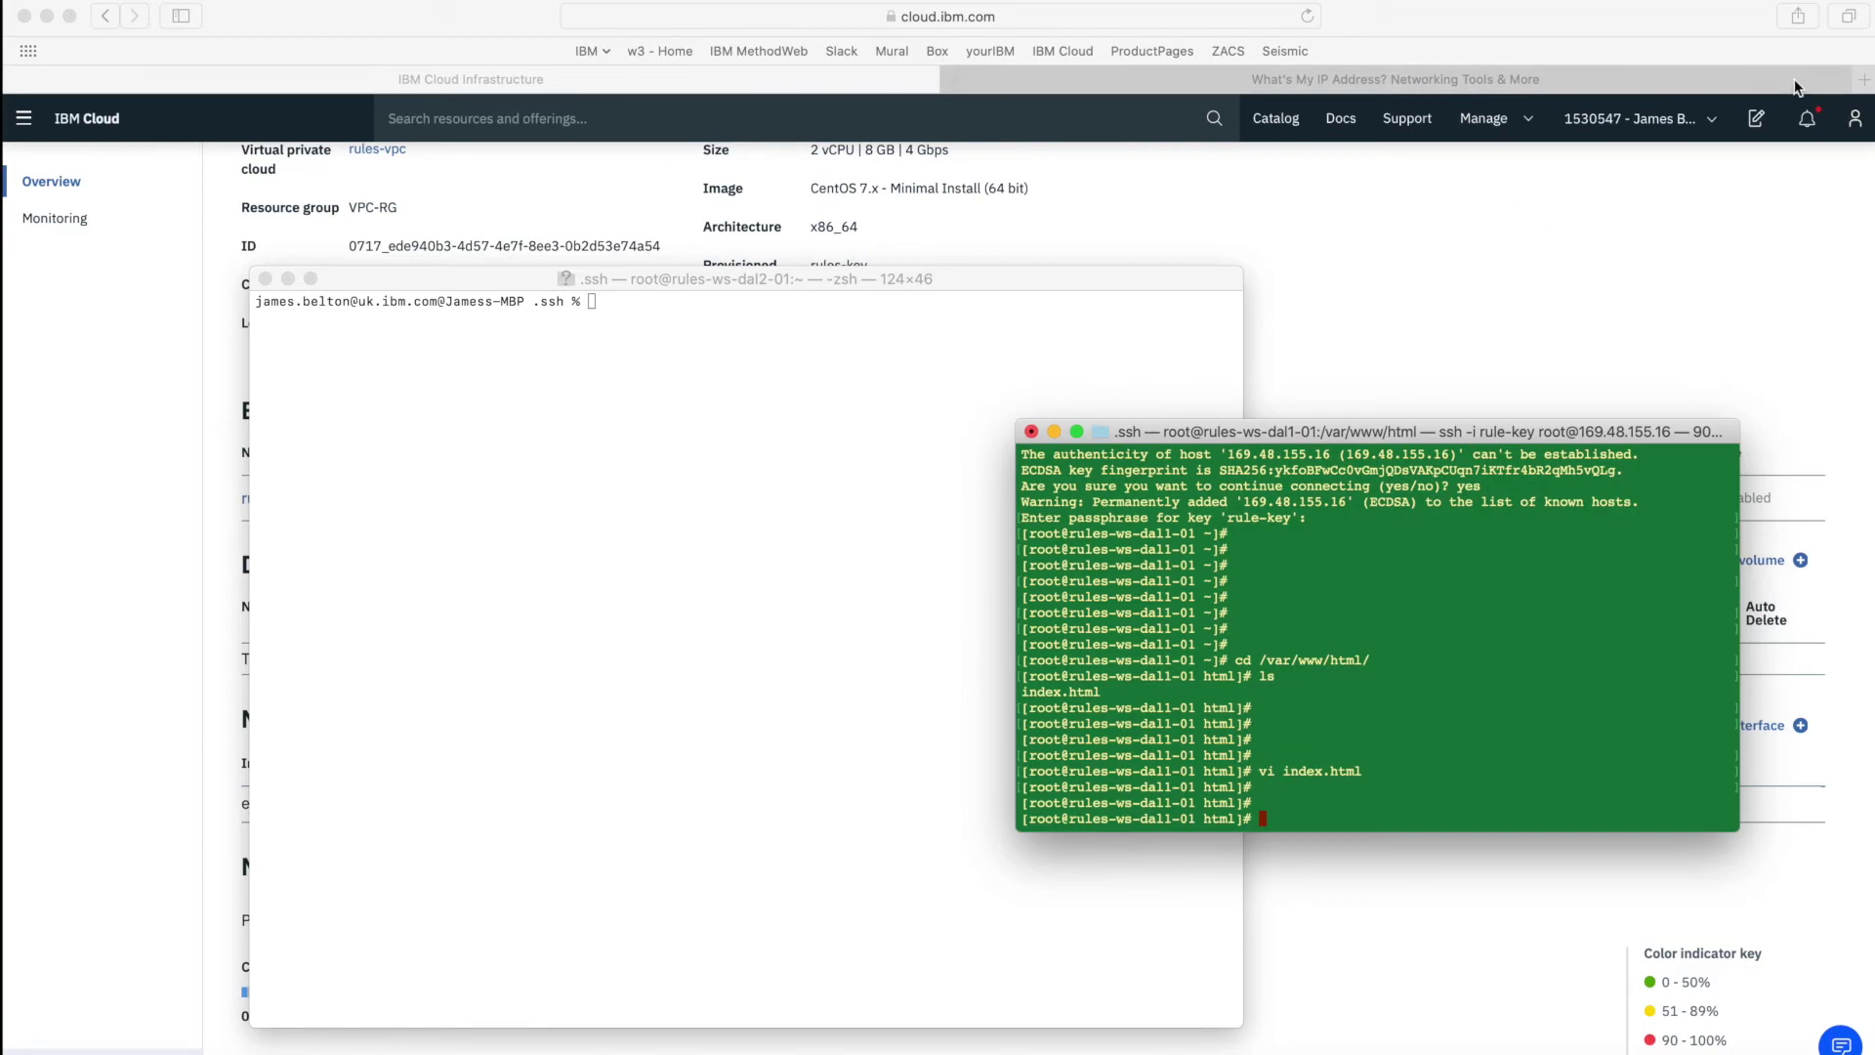
pyautogui.click(1672, 76)
pyautogui.click(1001, 17)
pyautogui.press('BackSpace')
pyautogui.write('https://')
pyautogui.press('super+v')
pyautogui.press('Return')
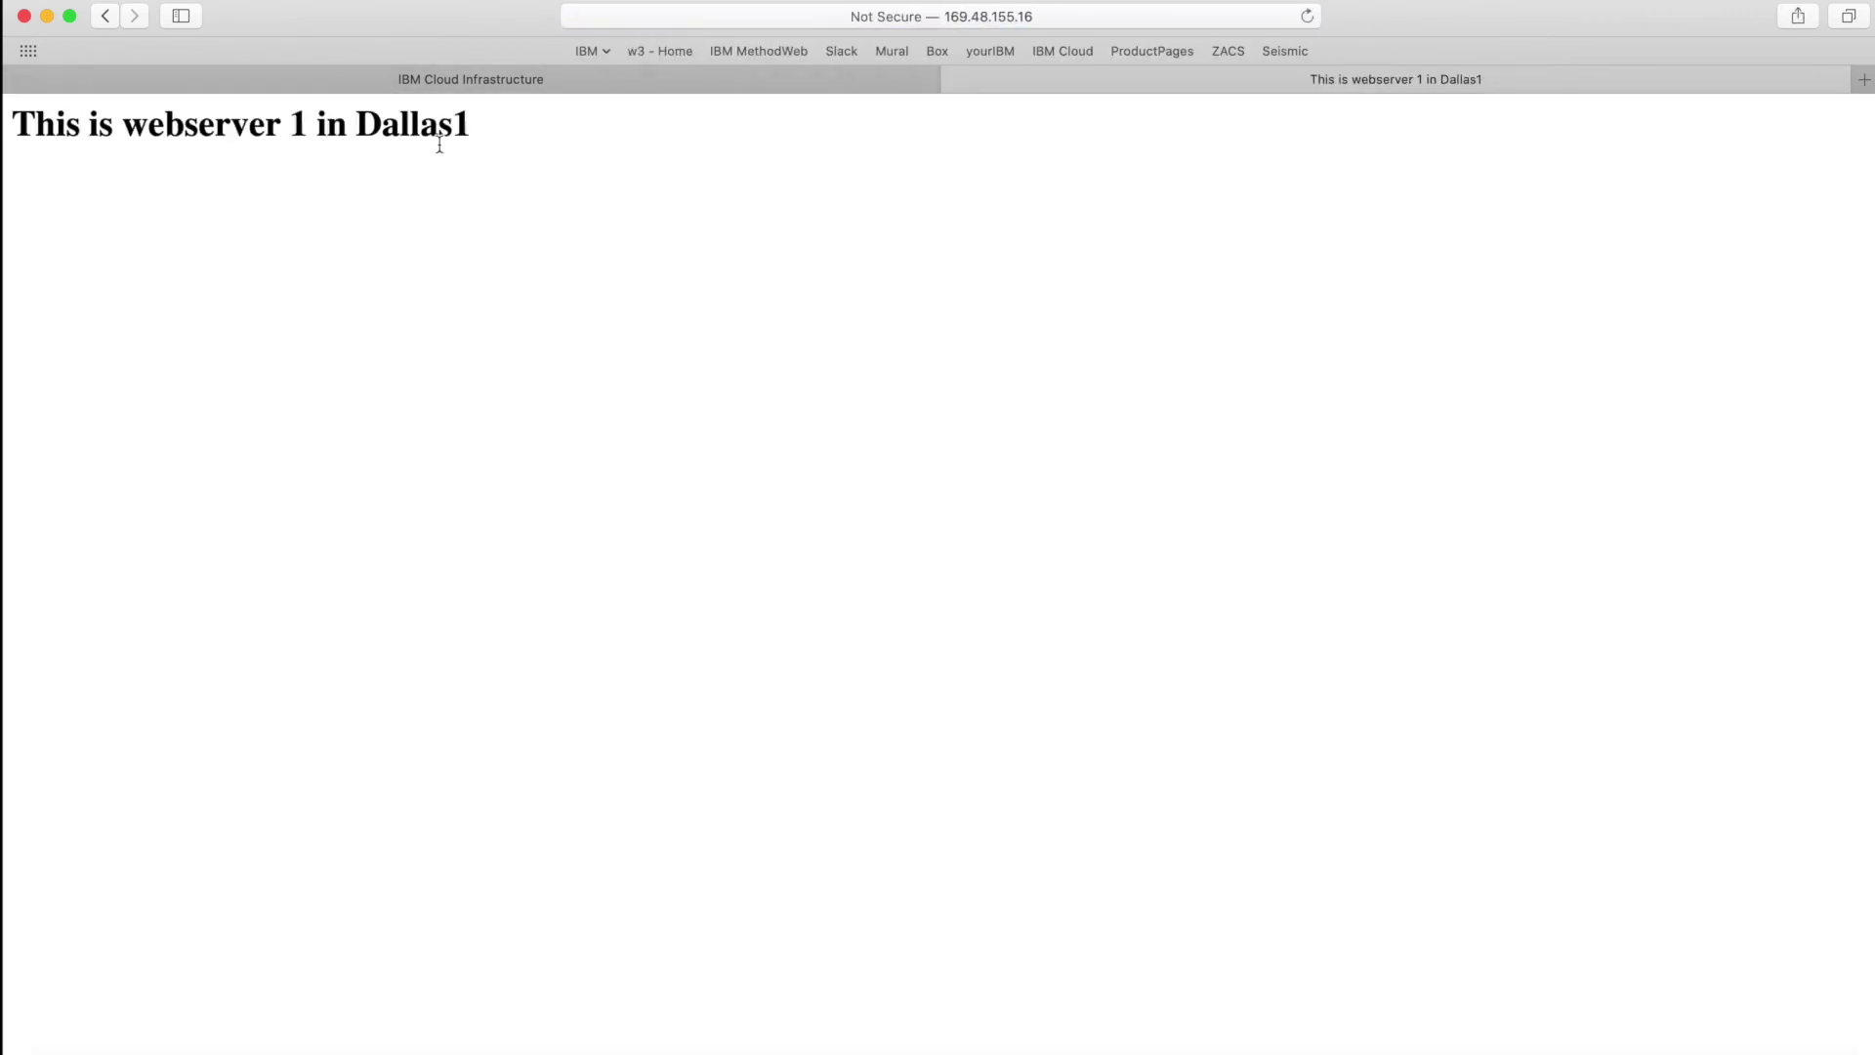
pyautogui.click(1307, 17)
pyautogui.click(1307, 17)
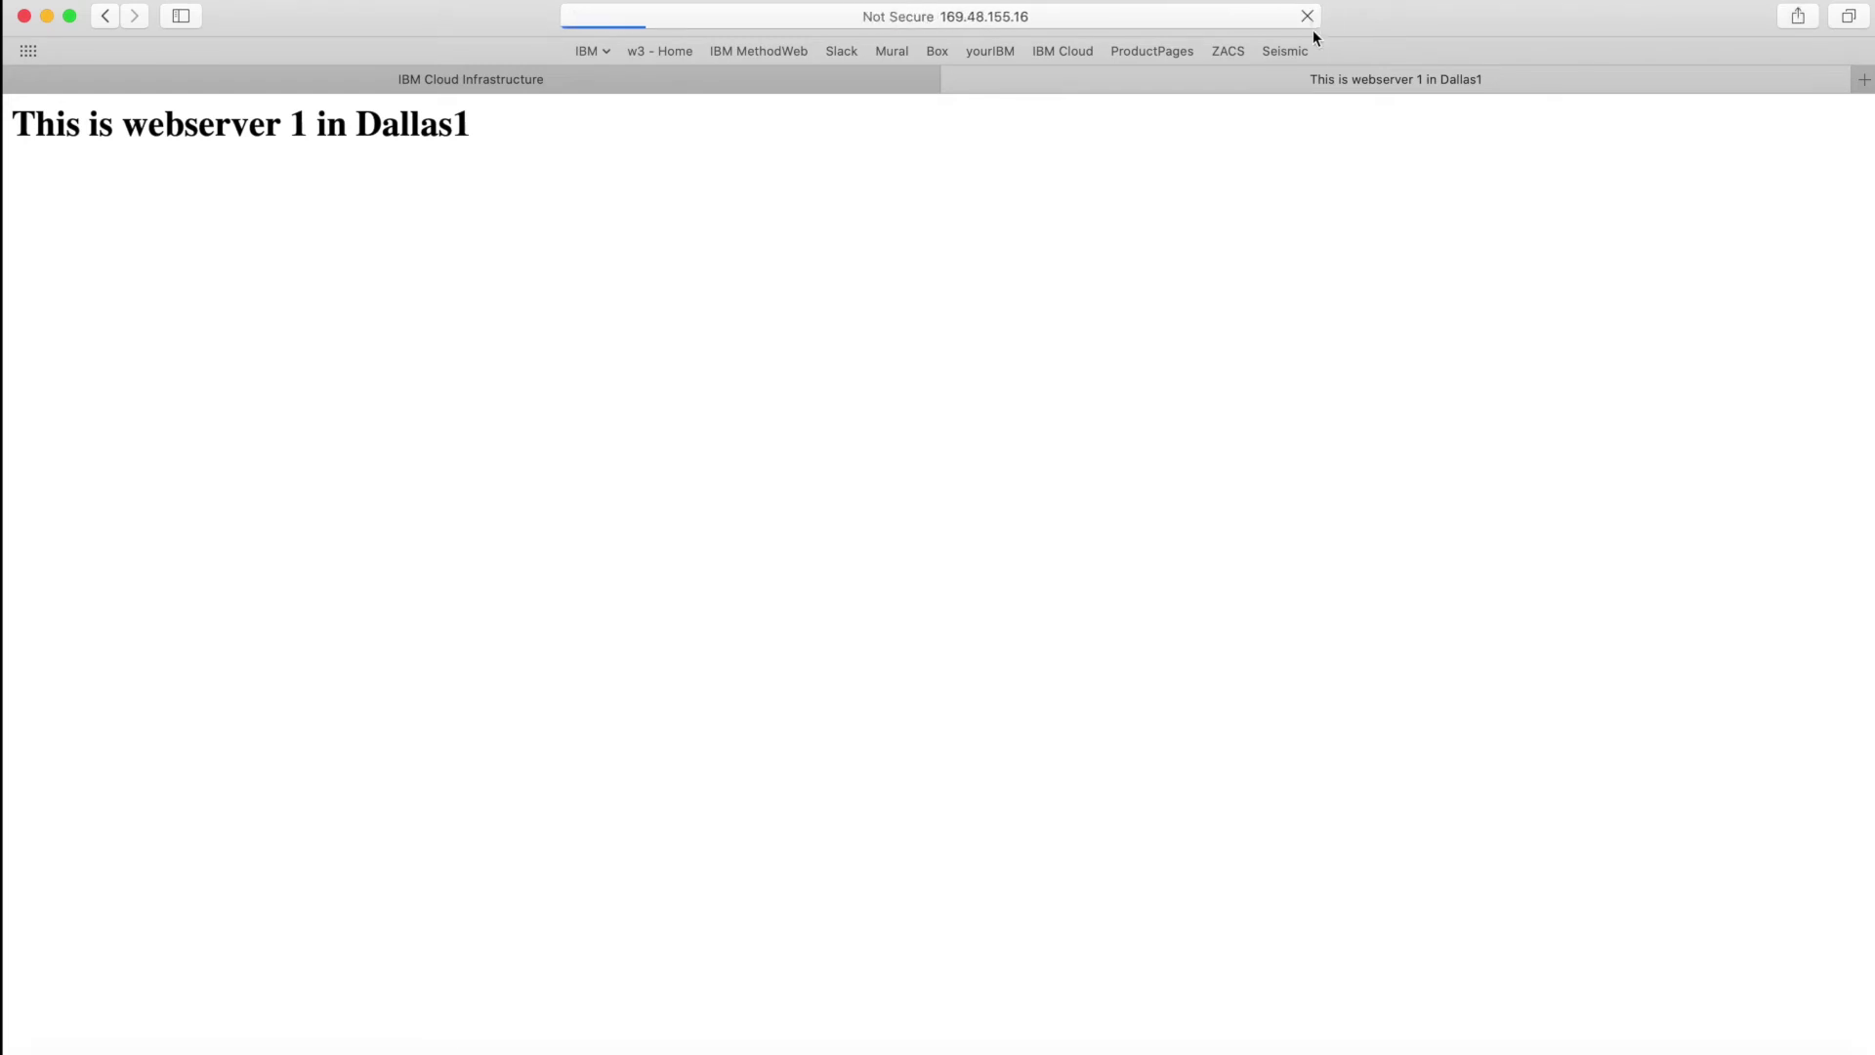
# Refresh the VPC instance list and reserve a floating IP for the eth0 interface of rules-ws-dal2-01.
pyautogui.click(805, 80)
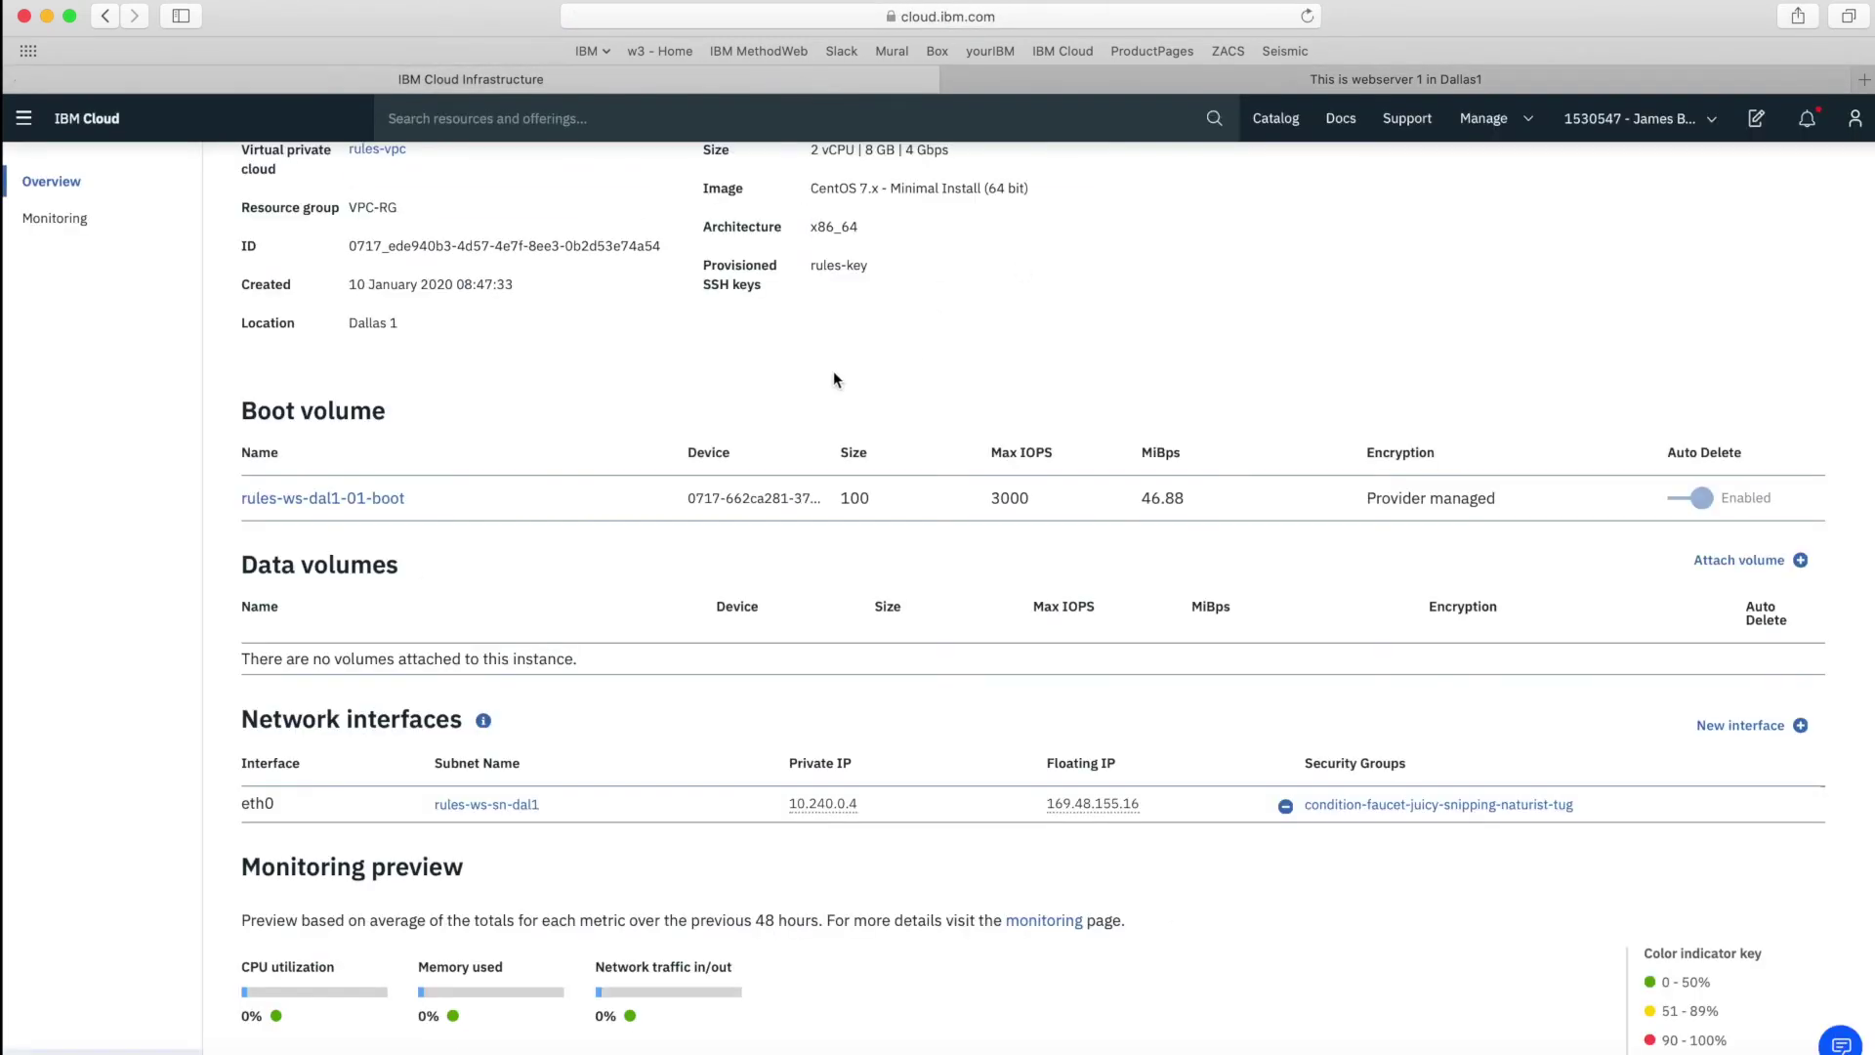
pyautogui.scroll(5, 1204, 353)
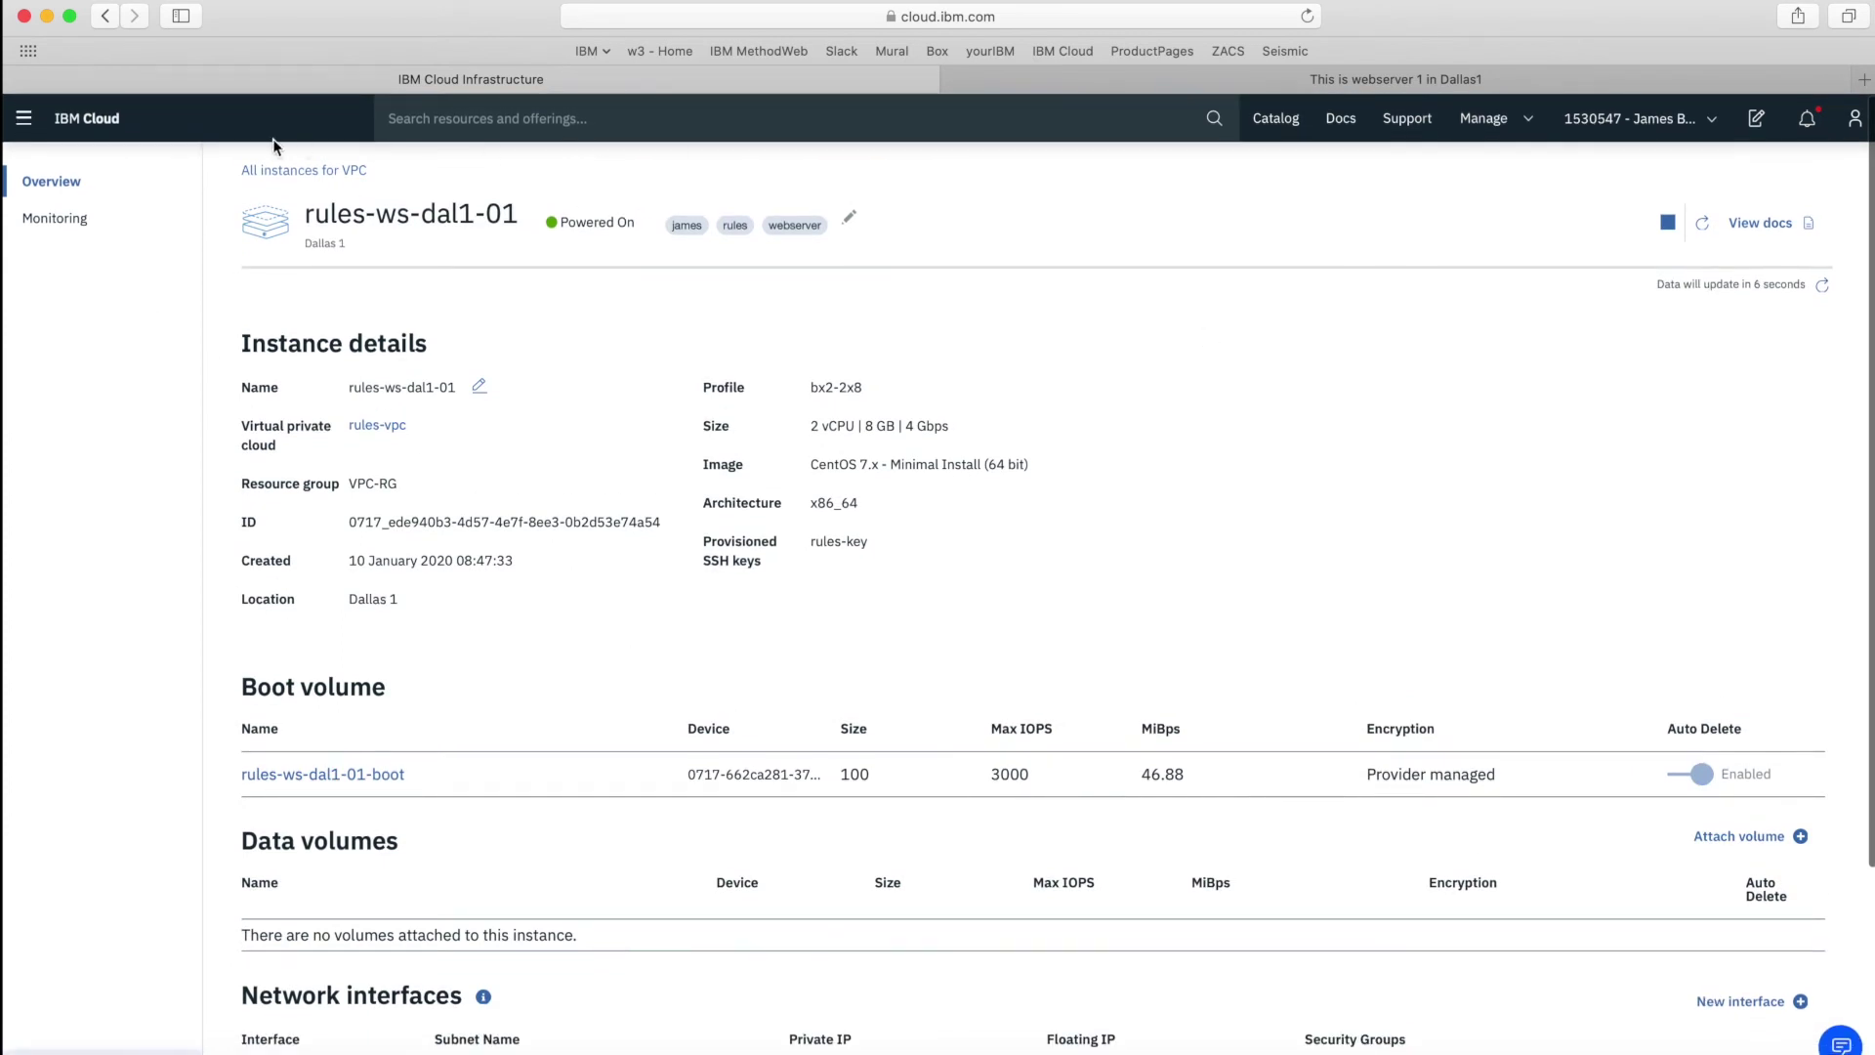
pyautogui.click(273, 173)
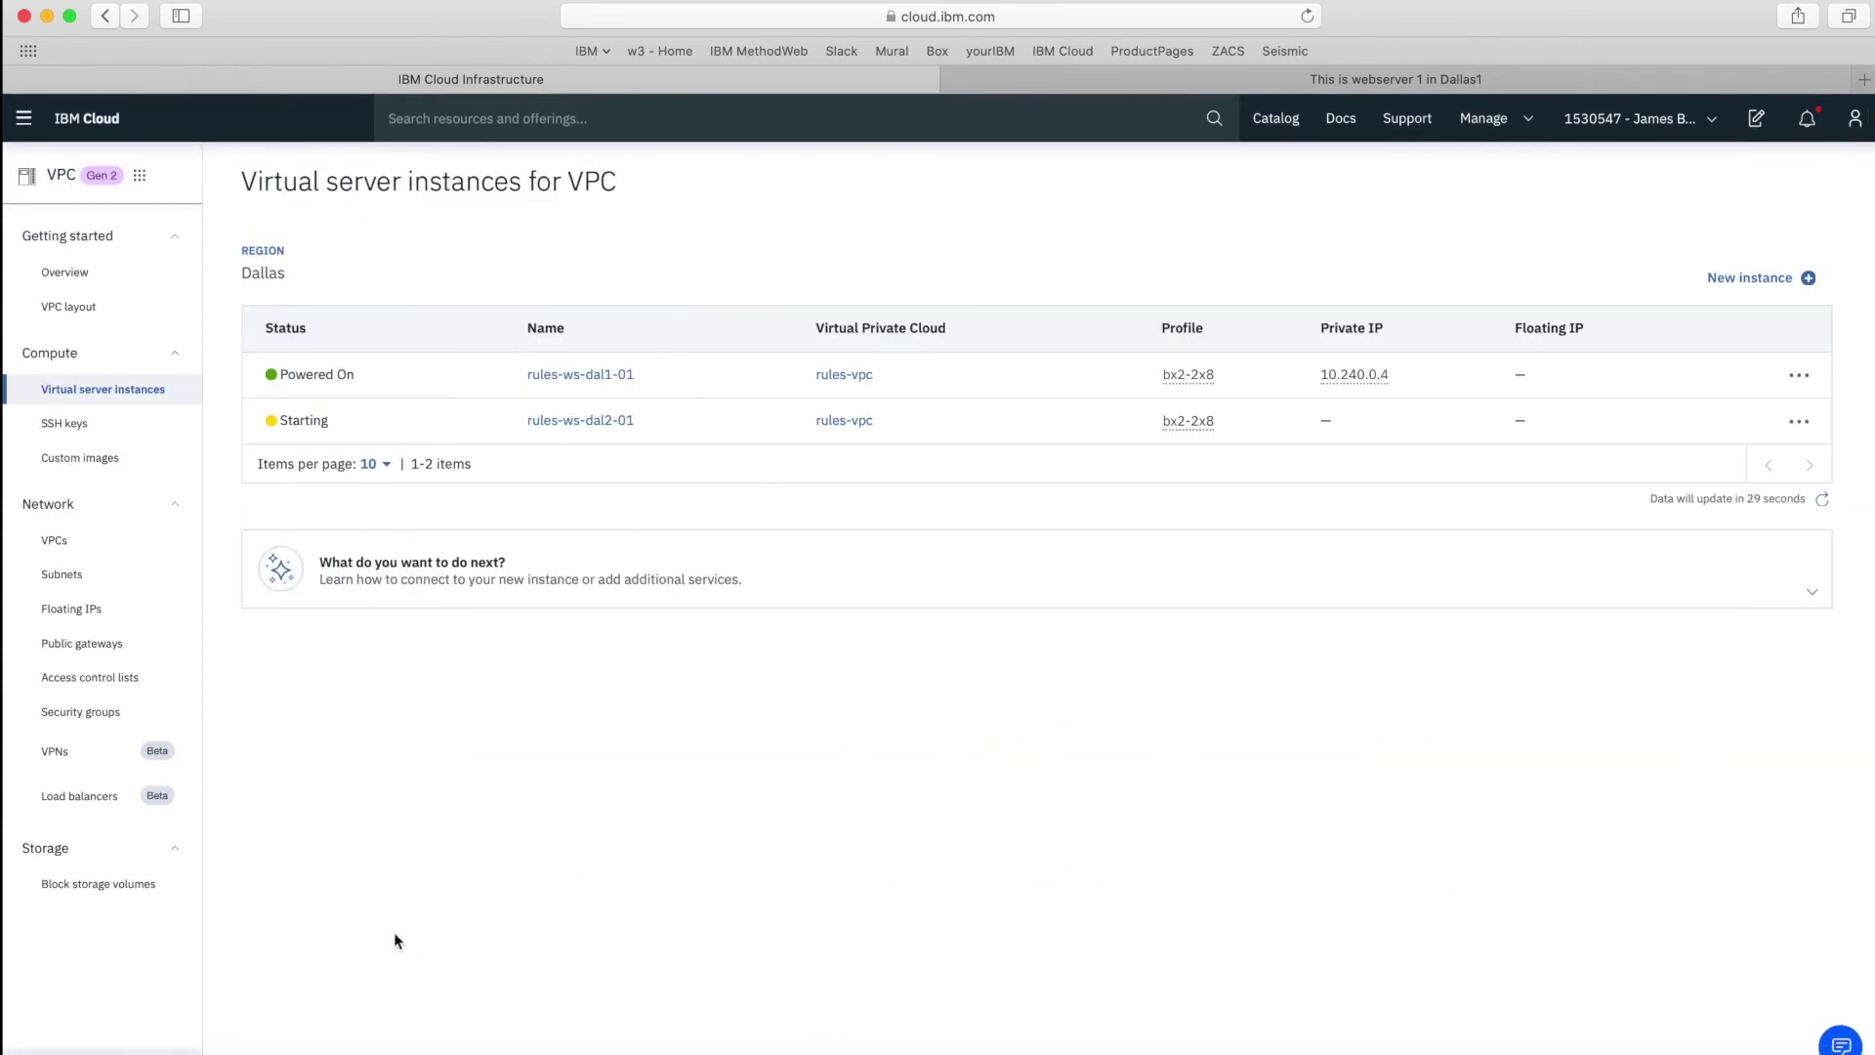
pyautogui.click(1822, 502)
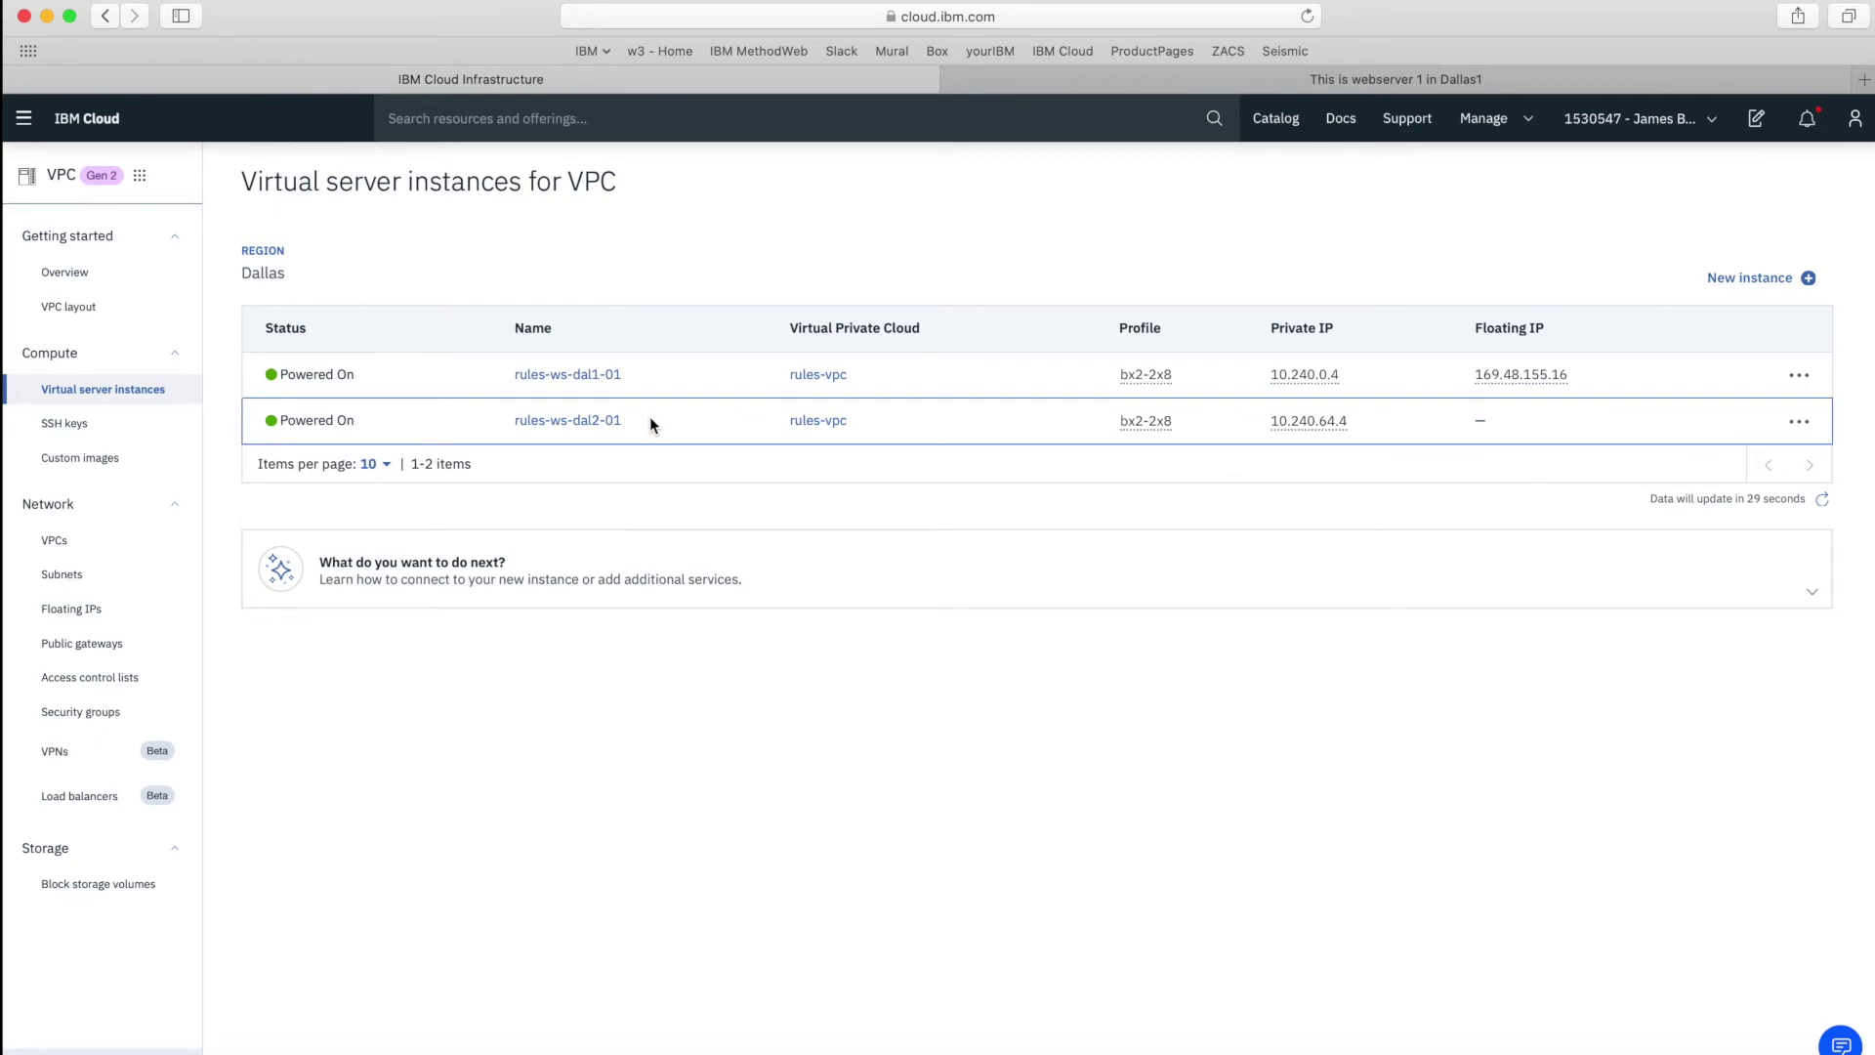
pyautogui.click(542, 422)
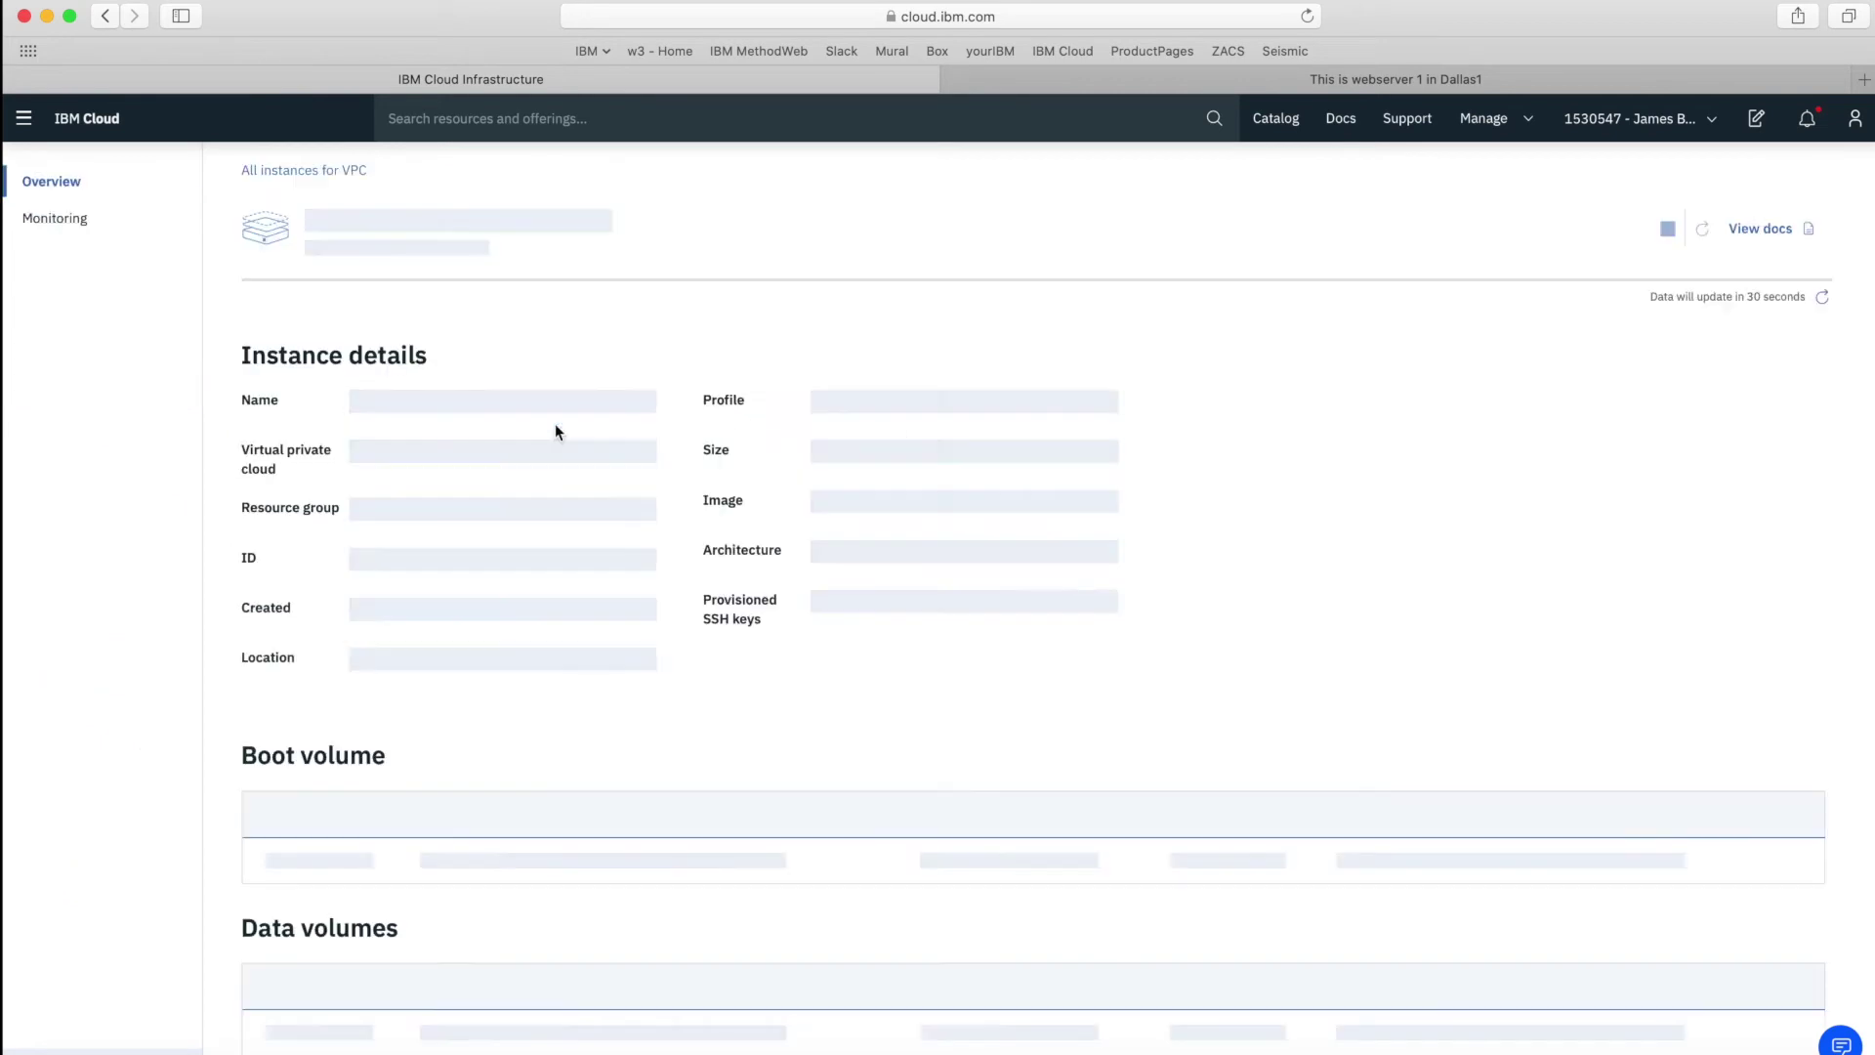
pyautogui.scroll(-4, 1376, 667)
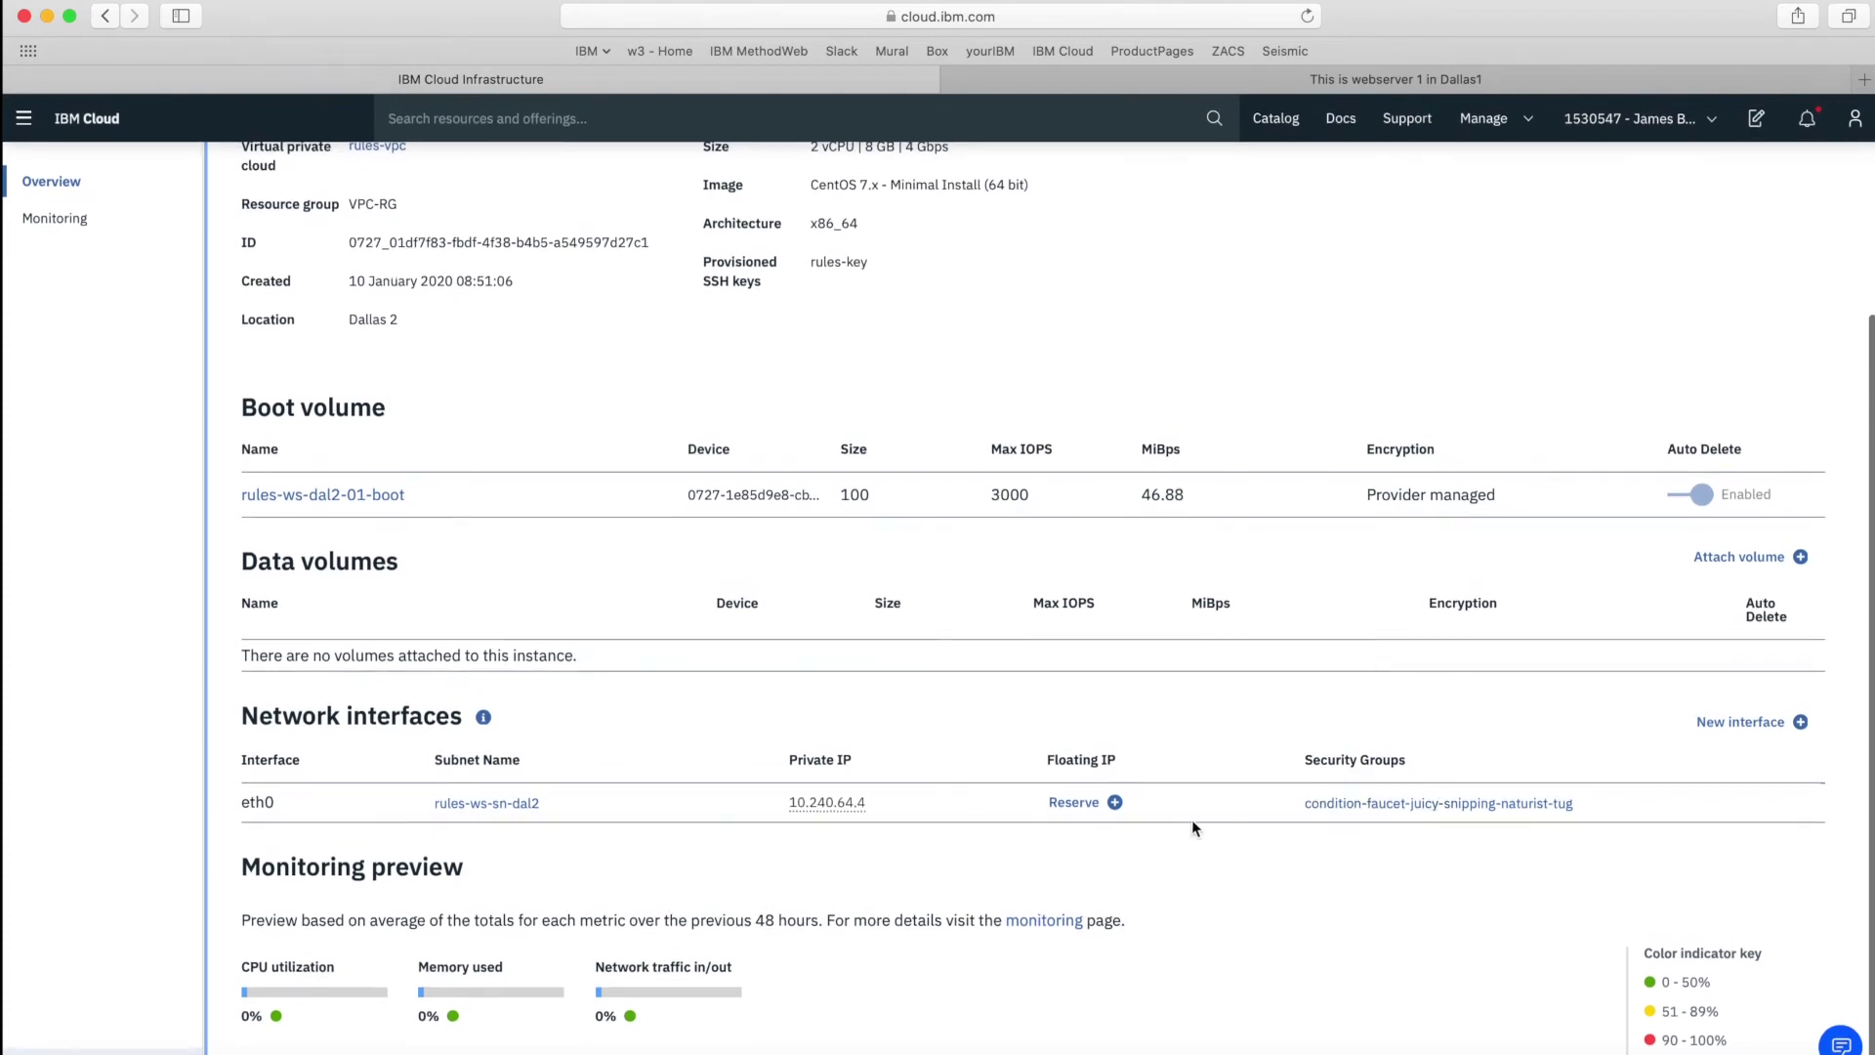
pyautogui.click(1079, 802)
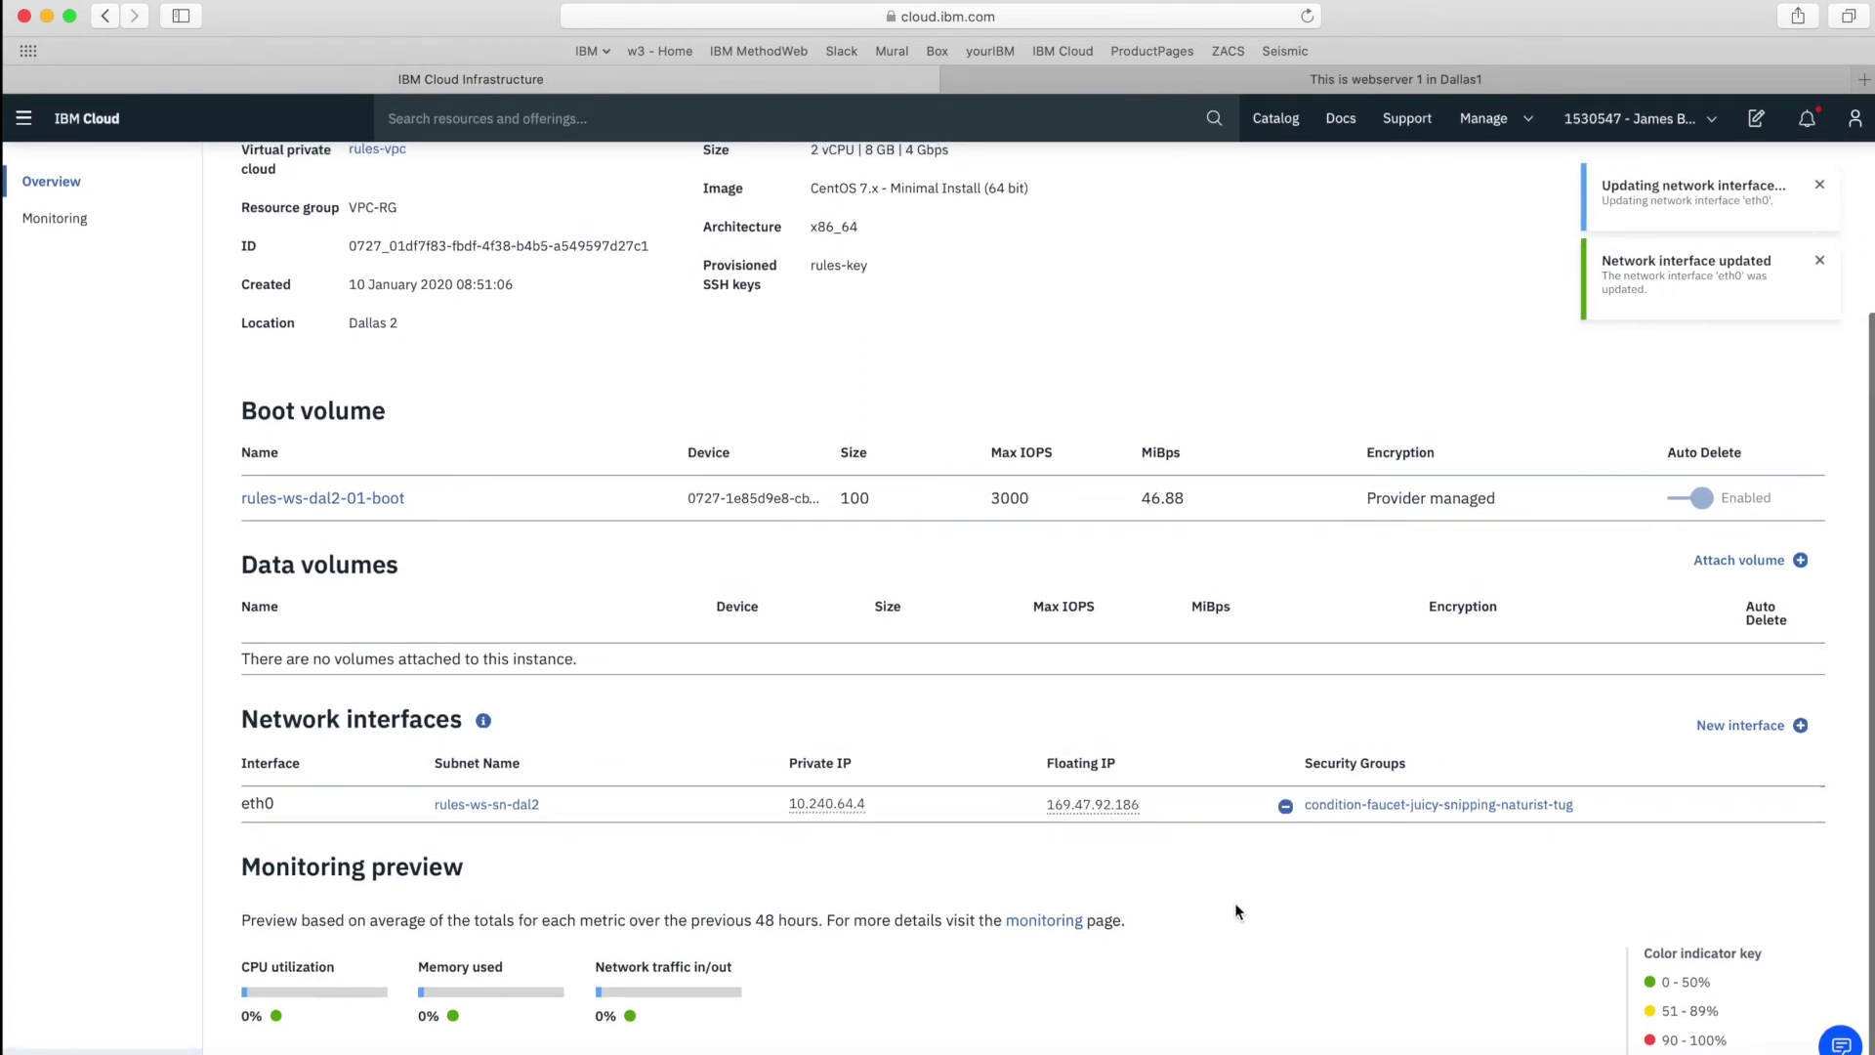
pyautogui.click(1105, 819)
pyautogui.click(1401, 1053)
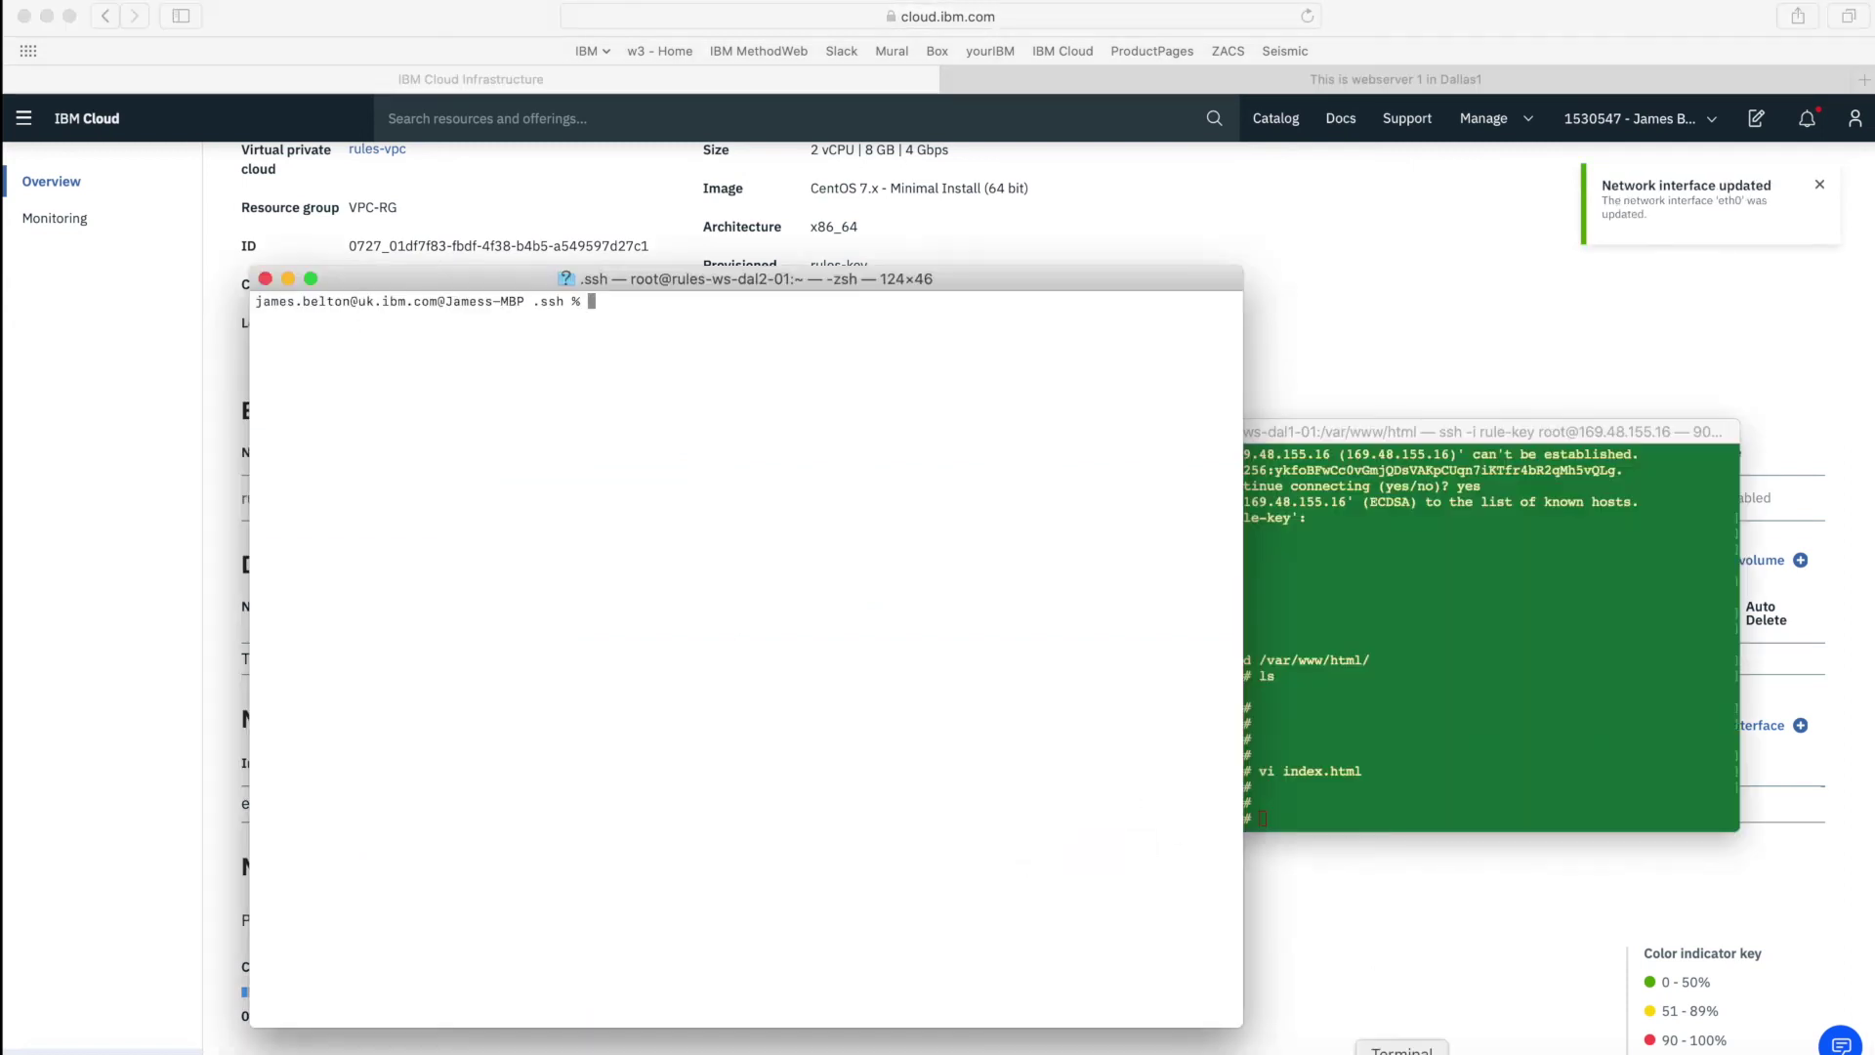
pyautogui.write('ssh -i ')
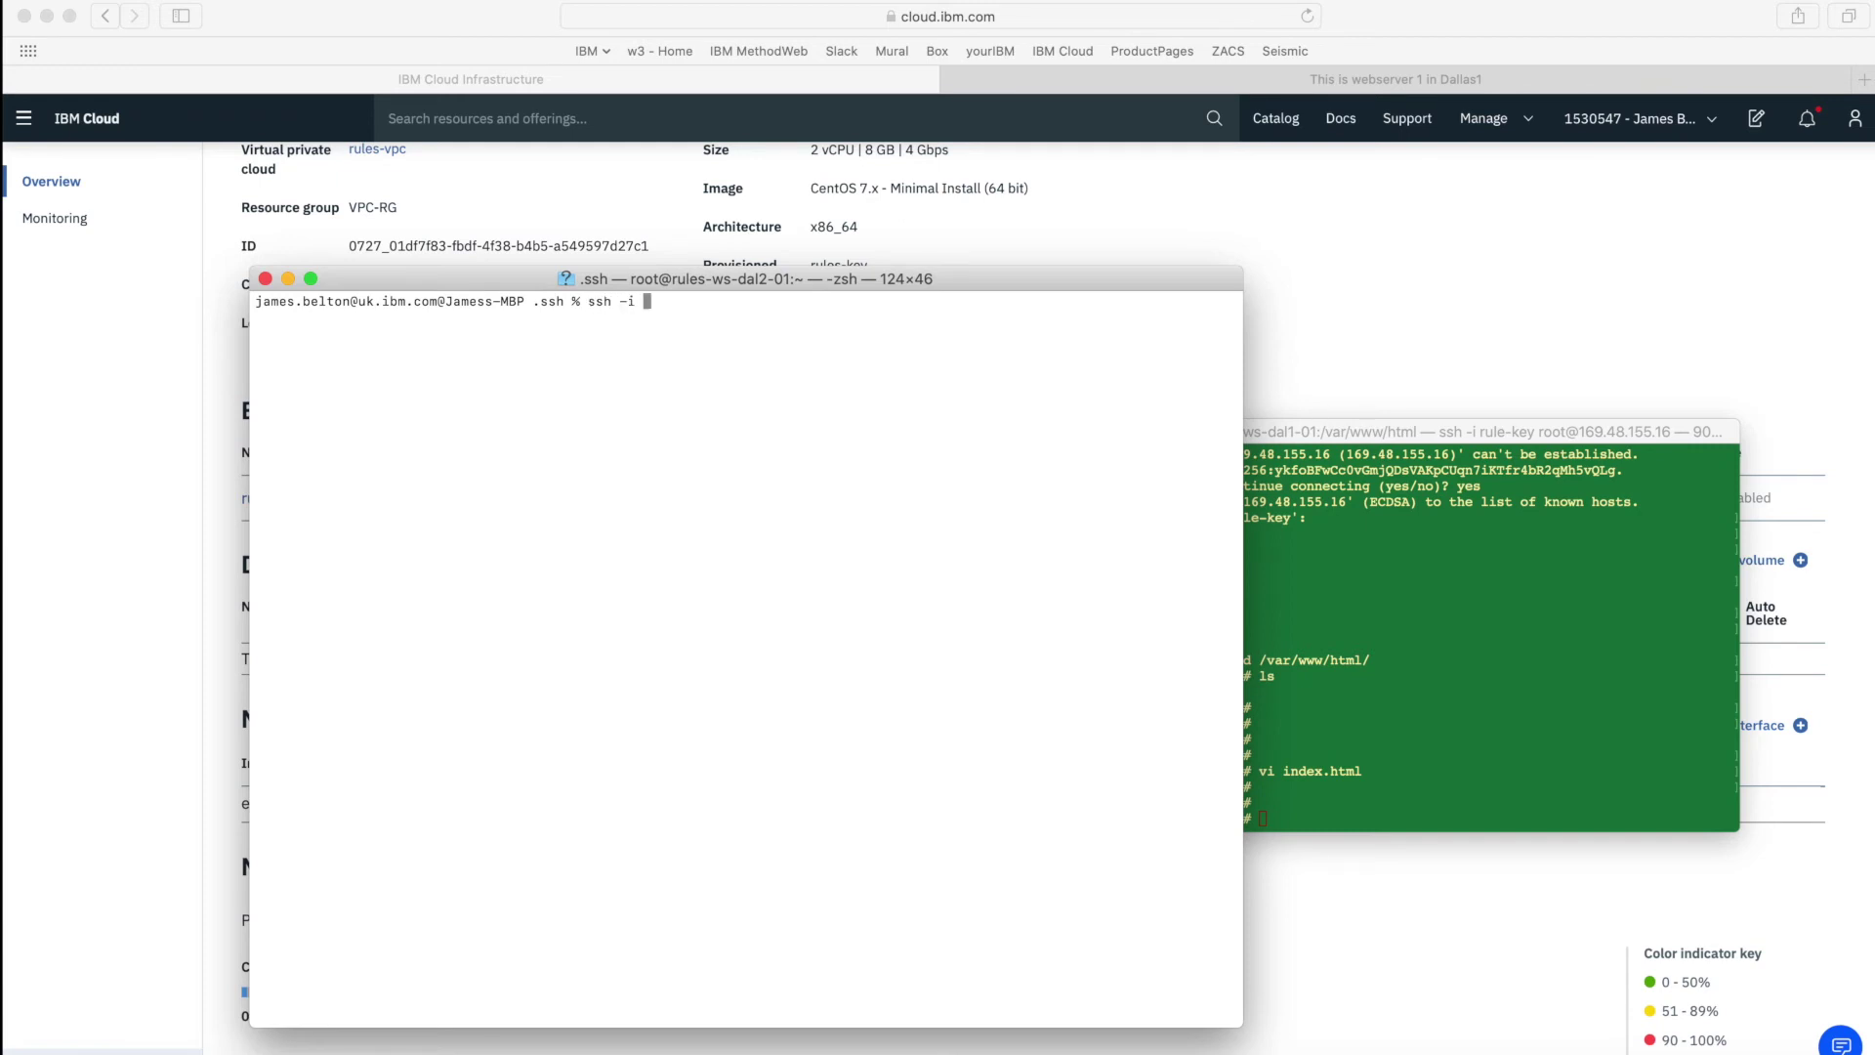
pyautogui.write('rule-key root@')
pyautogui.write('169.47.92.186')
pyautogui.press('Return')
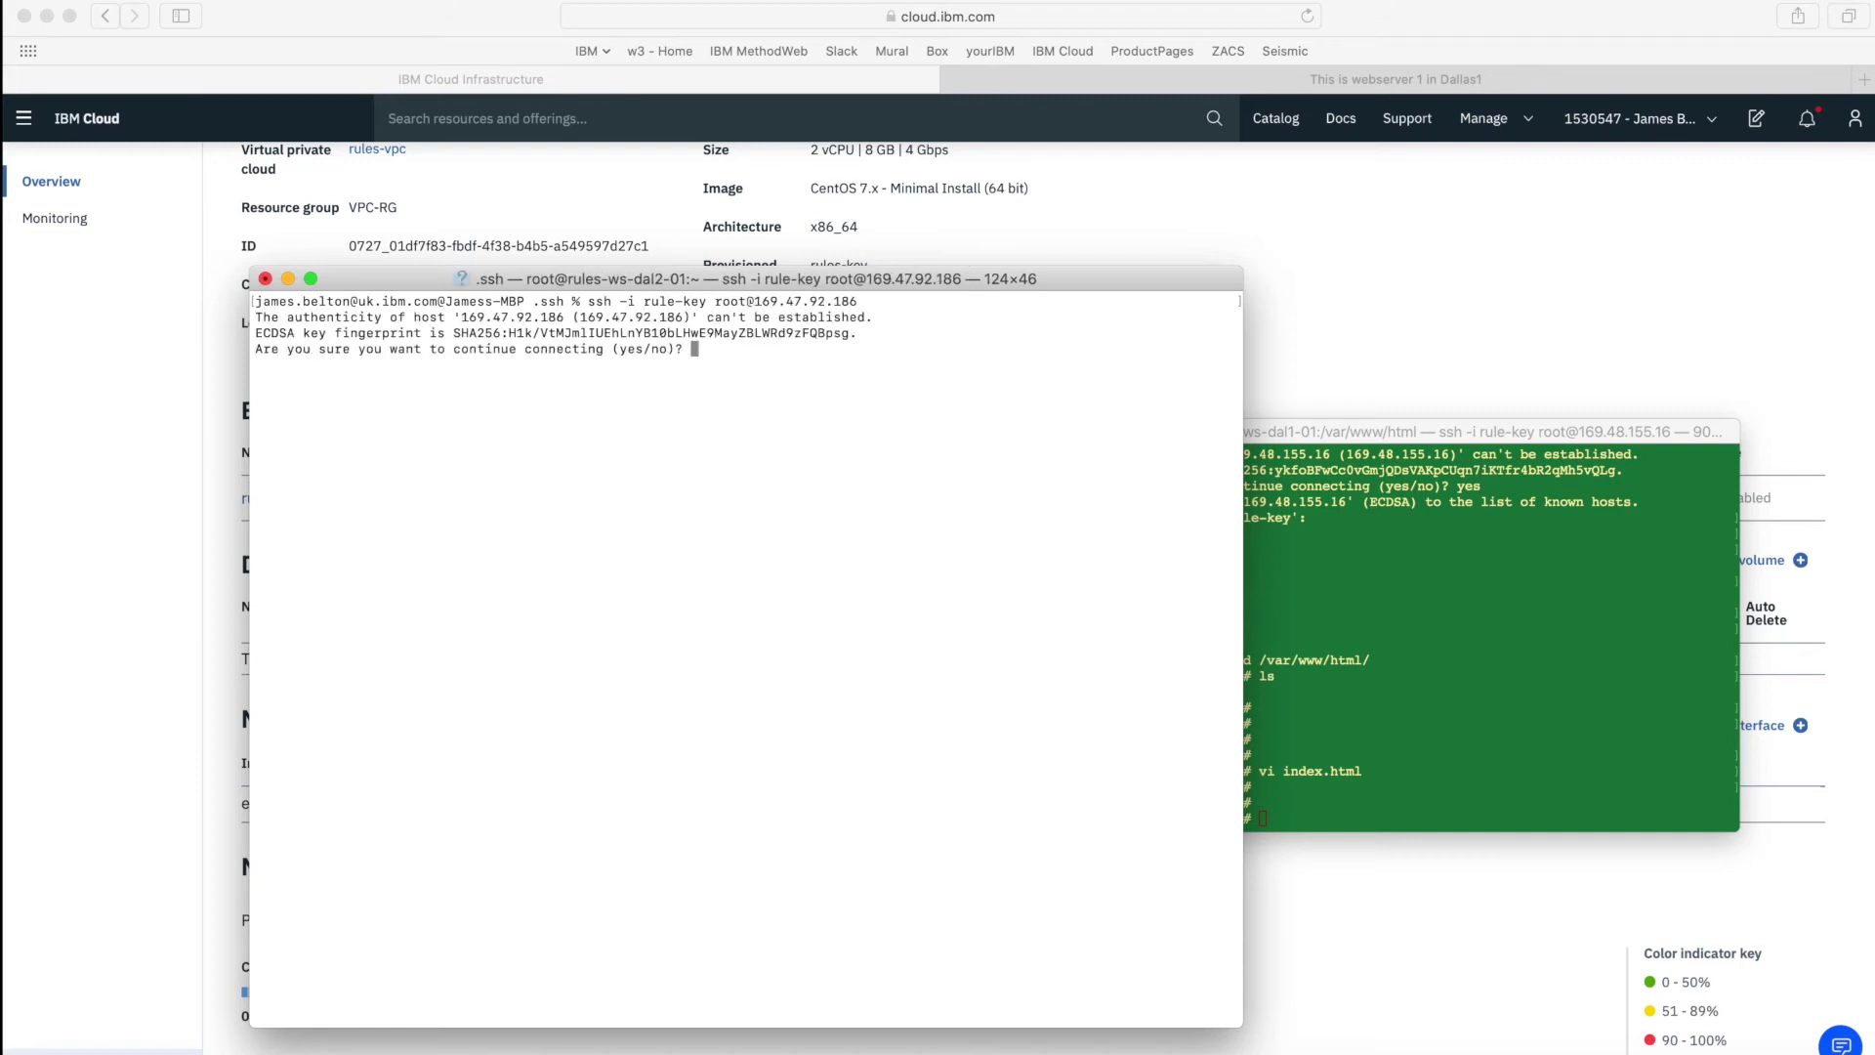
pyautogui.write('yes')
pyautogui.press('Return')
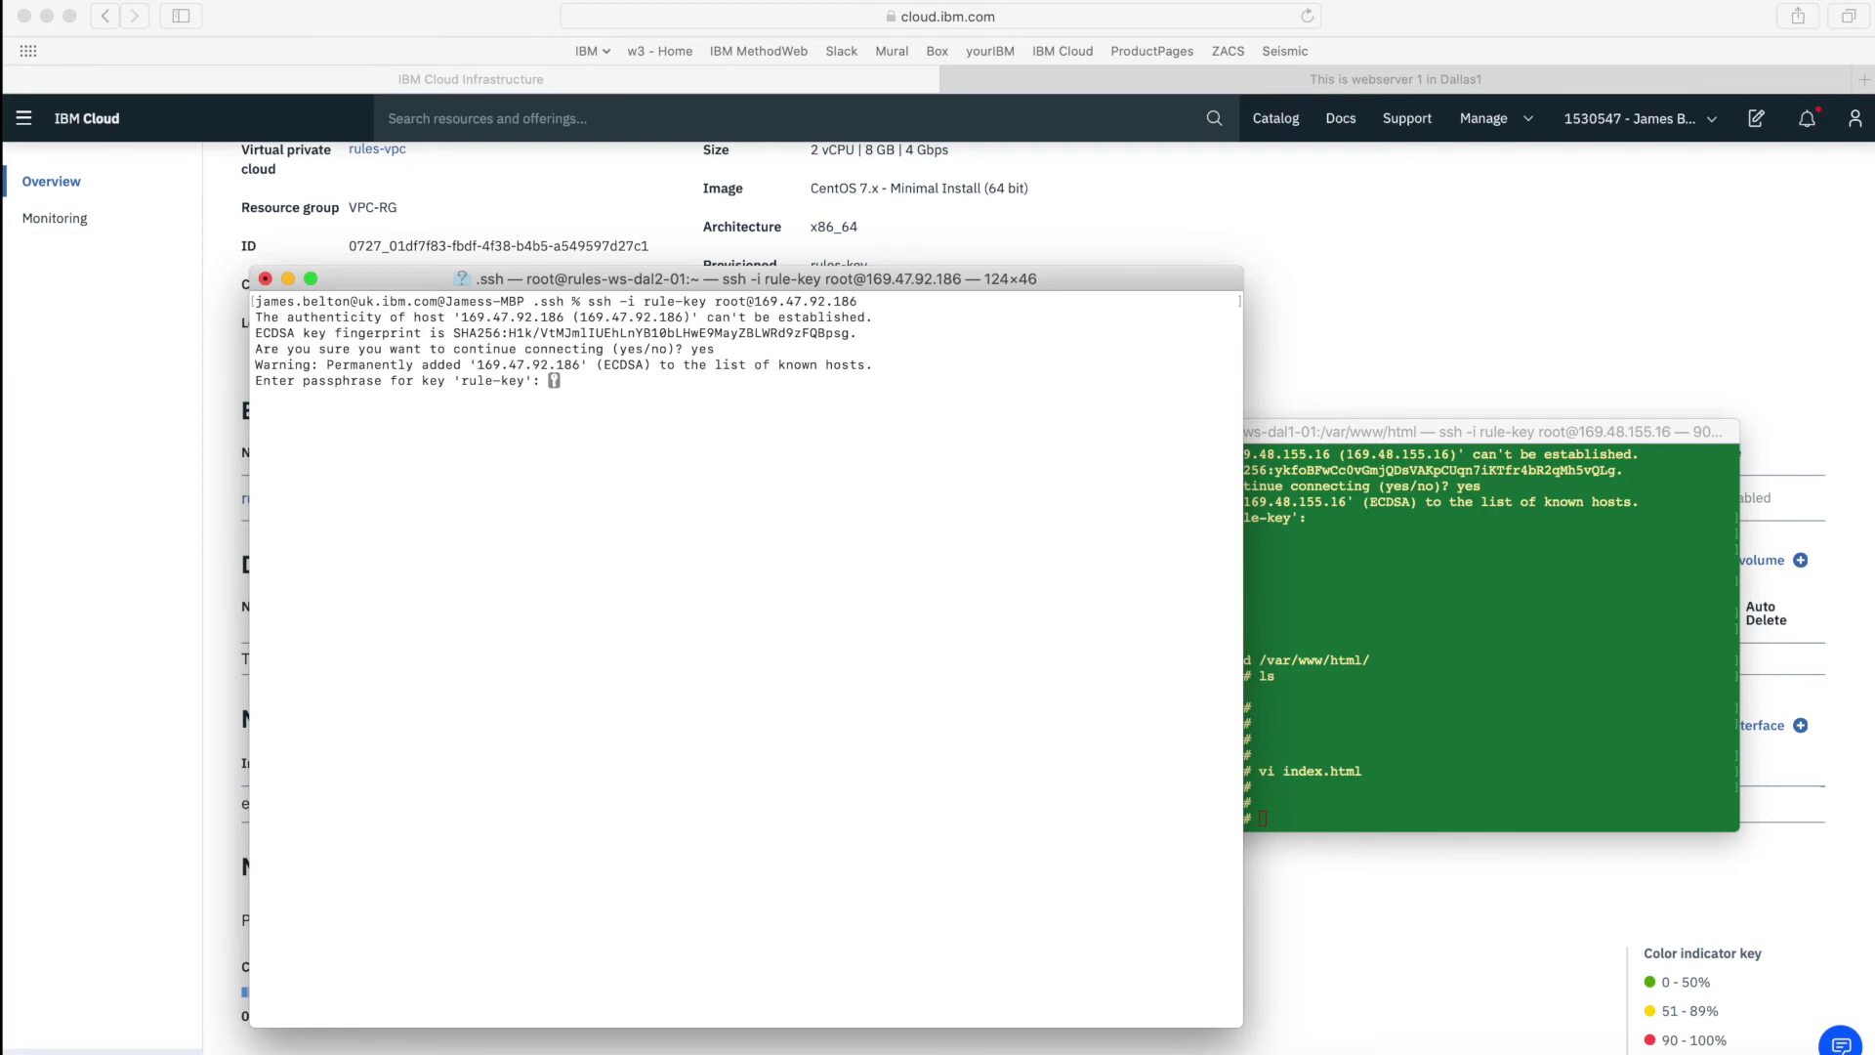
pyautogui.press('Return')
pyautogui.press('Return')
pyautogui.press('Return')
pyautogui.press('Return')
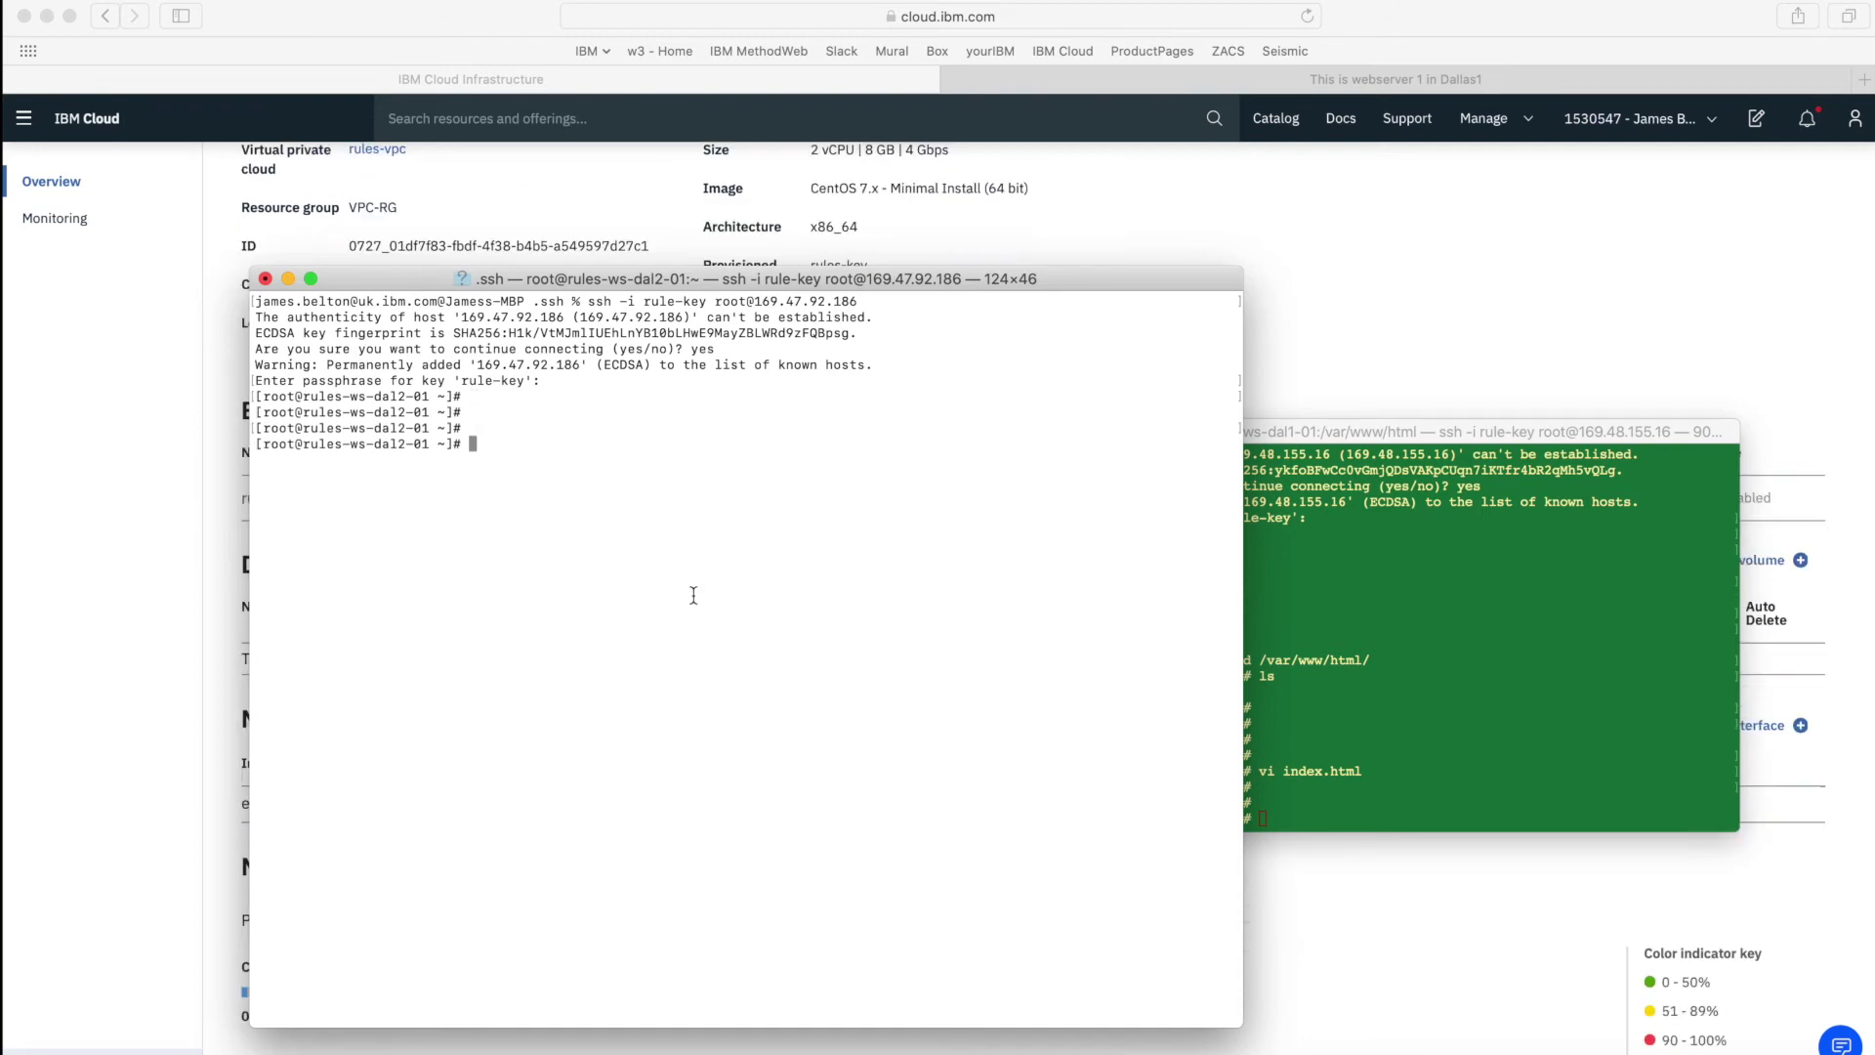
# Go to /var/www/html/ on rules-ws-dal2-01 and list its files.
pyautogui.write('cd /var/www/html/')
pyautogui.press('Return')
pyautogui.write('ls')
pyautogui.press('Return')
pyautogui.press('Return')
pyautogui.press('Return')
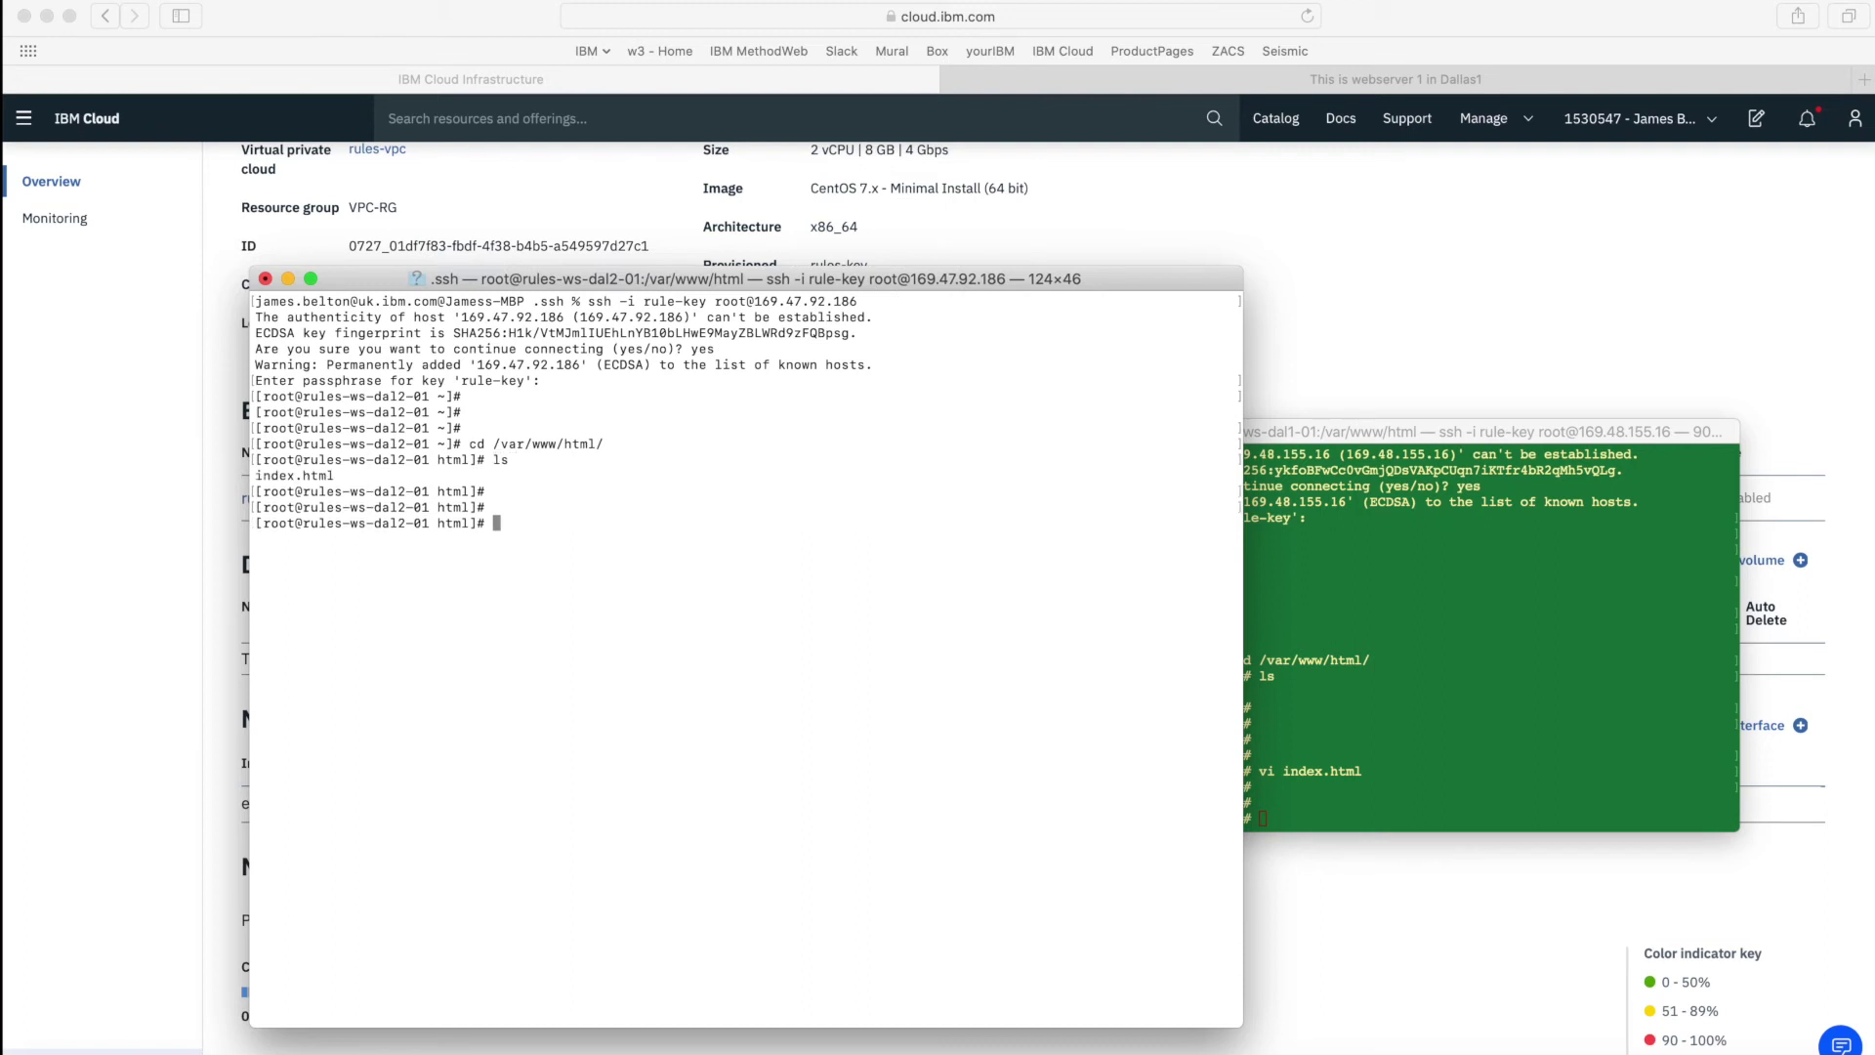
# View index.html in vi on rules-ws-dal2-01 and quit without changes.
pyautogui.write('vi i')
pyautogui.press('Tab')
pyautogui.press('Return')
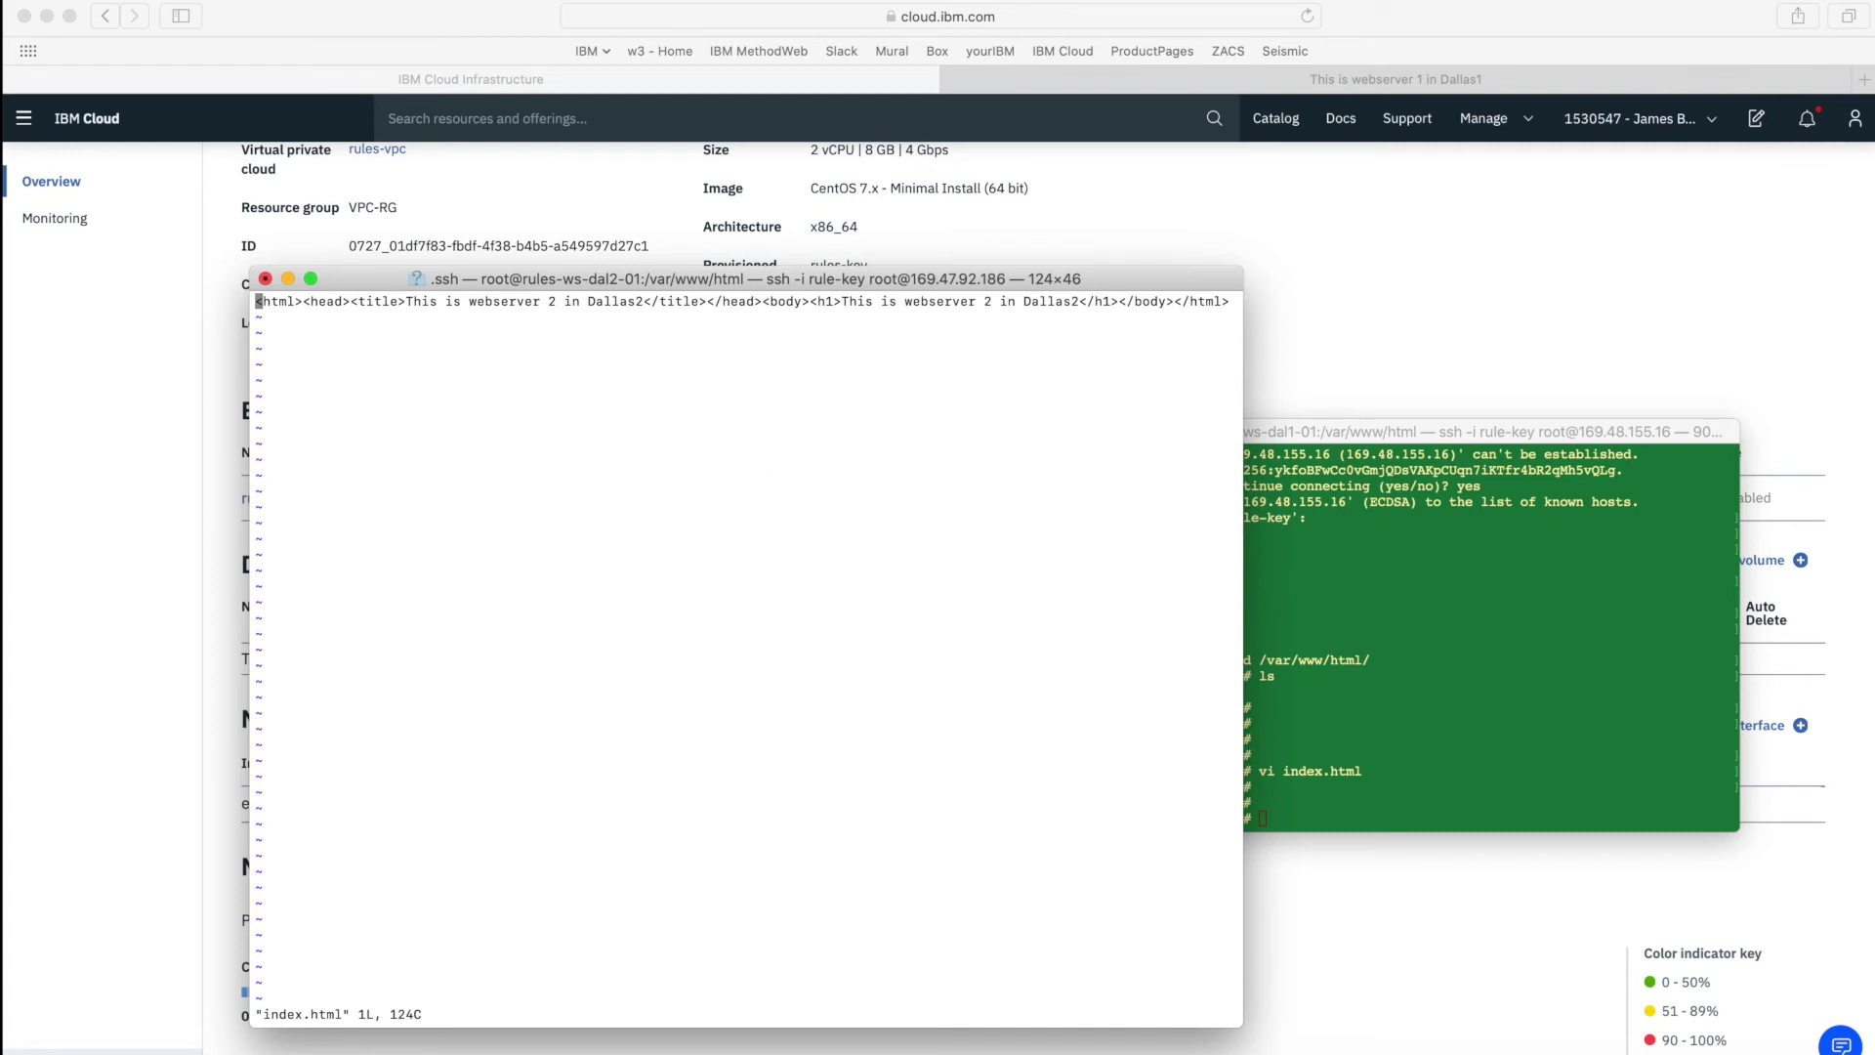
pyautogui.write(':q')
pyautogui.press('Return')
pyautogui.press('Return')
pyautogui.press('Return')
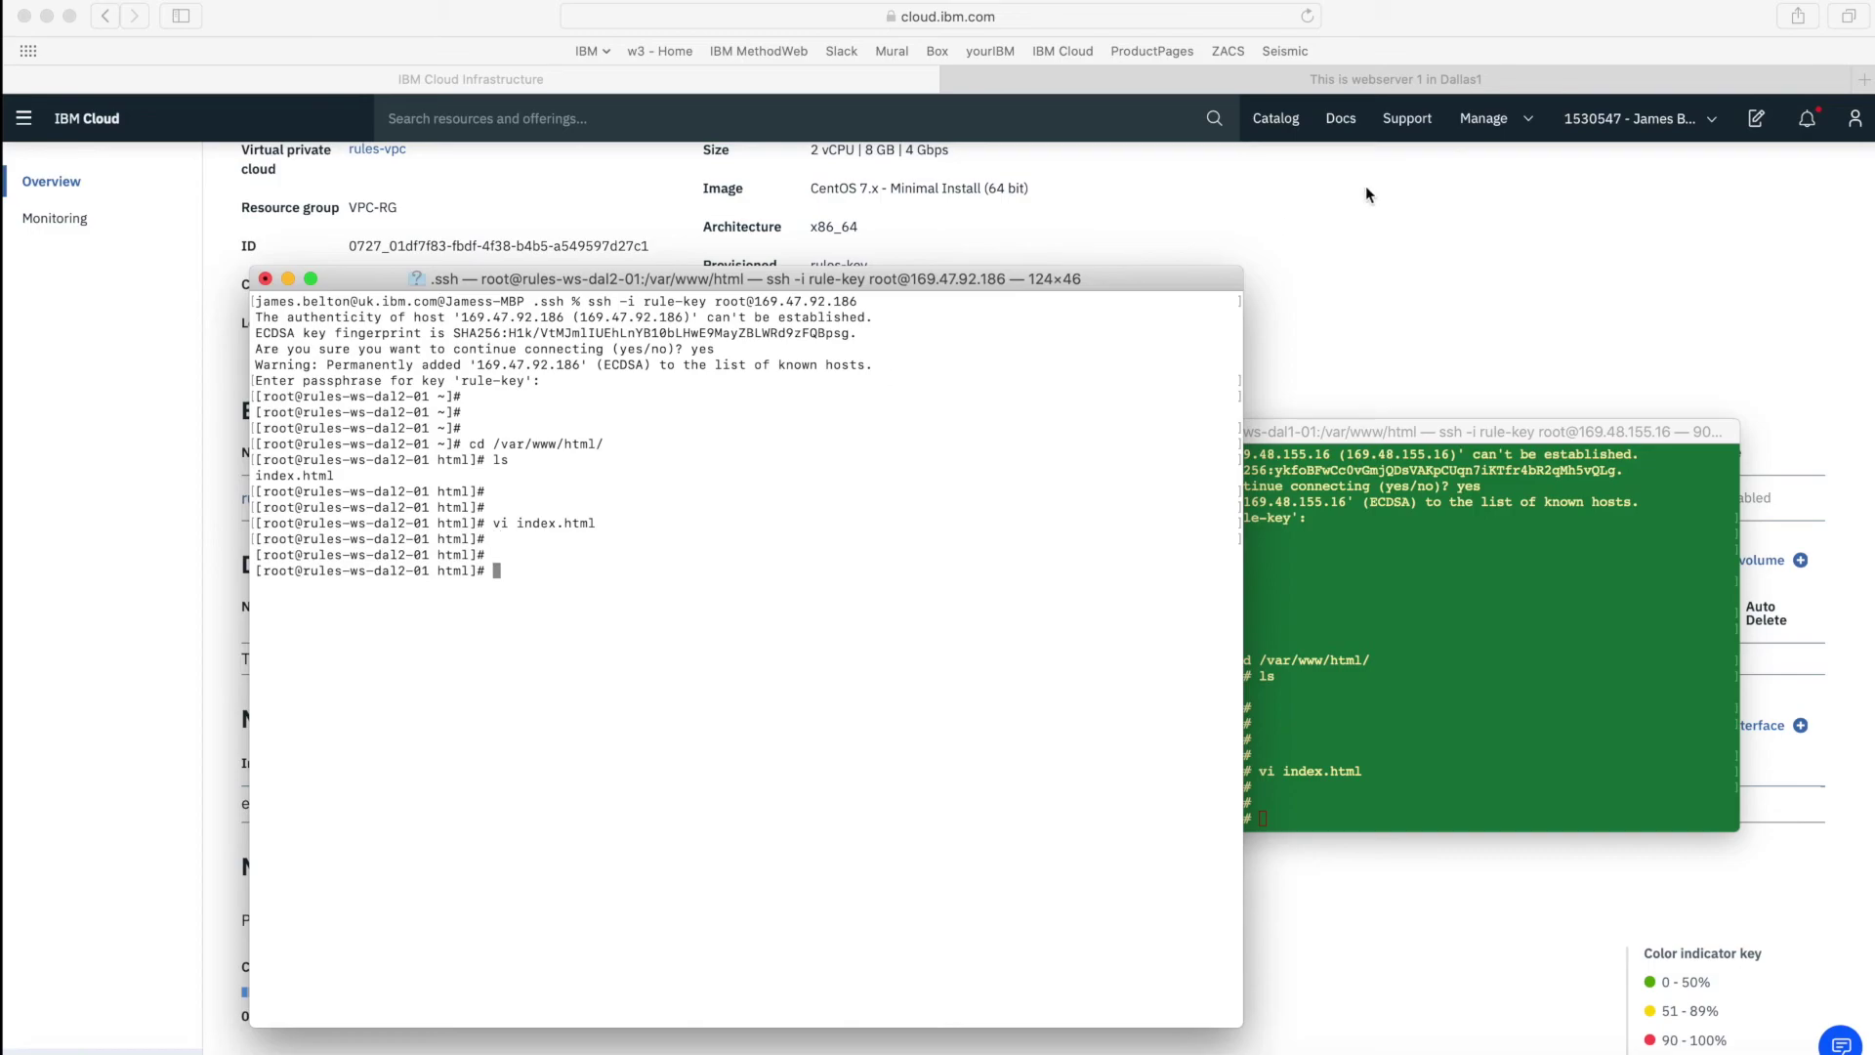
pyautogui.click(1858, 80)
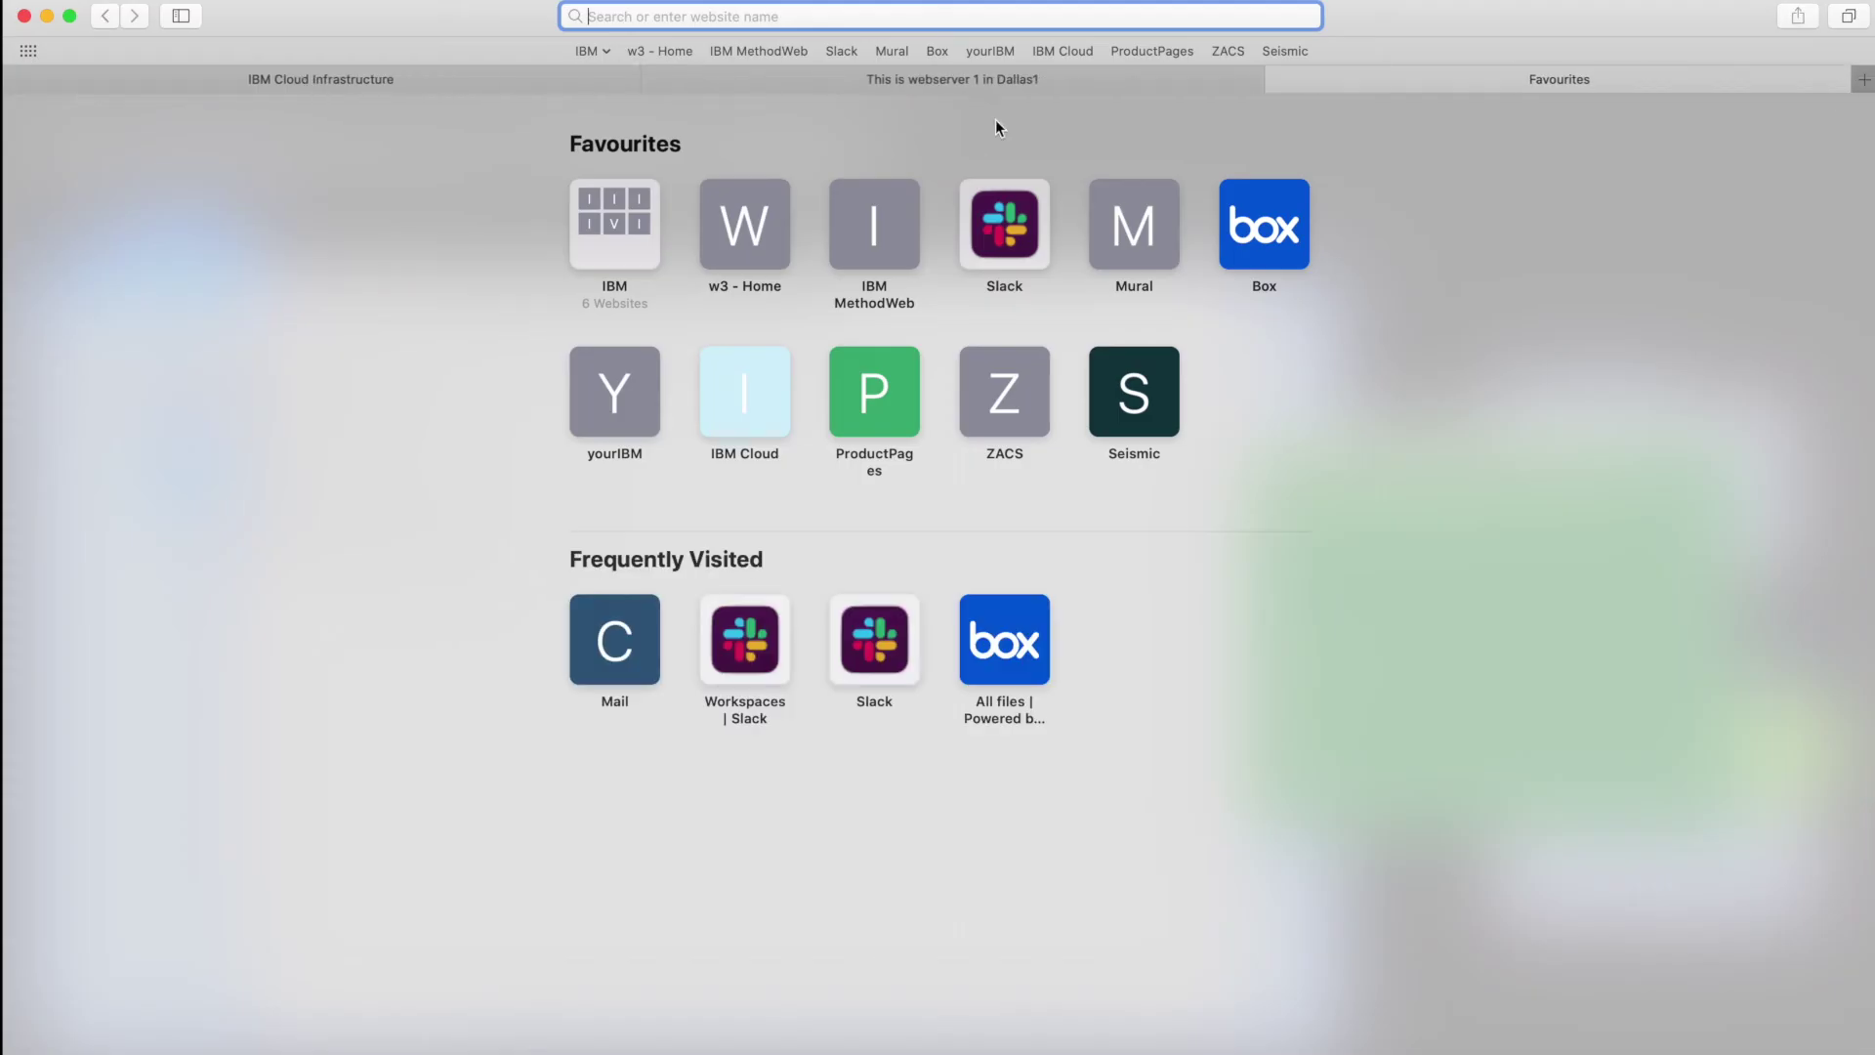
pyautogui.write('htt')
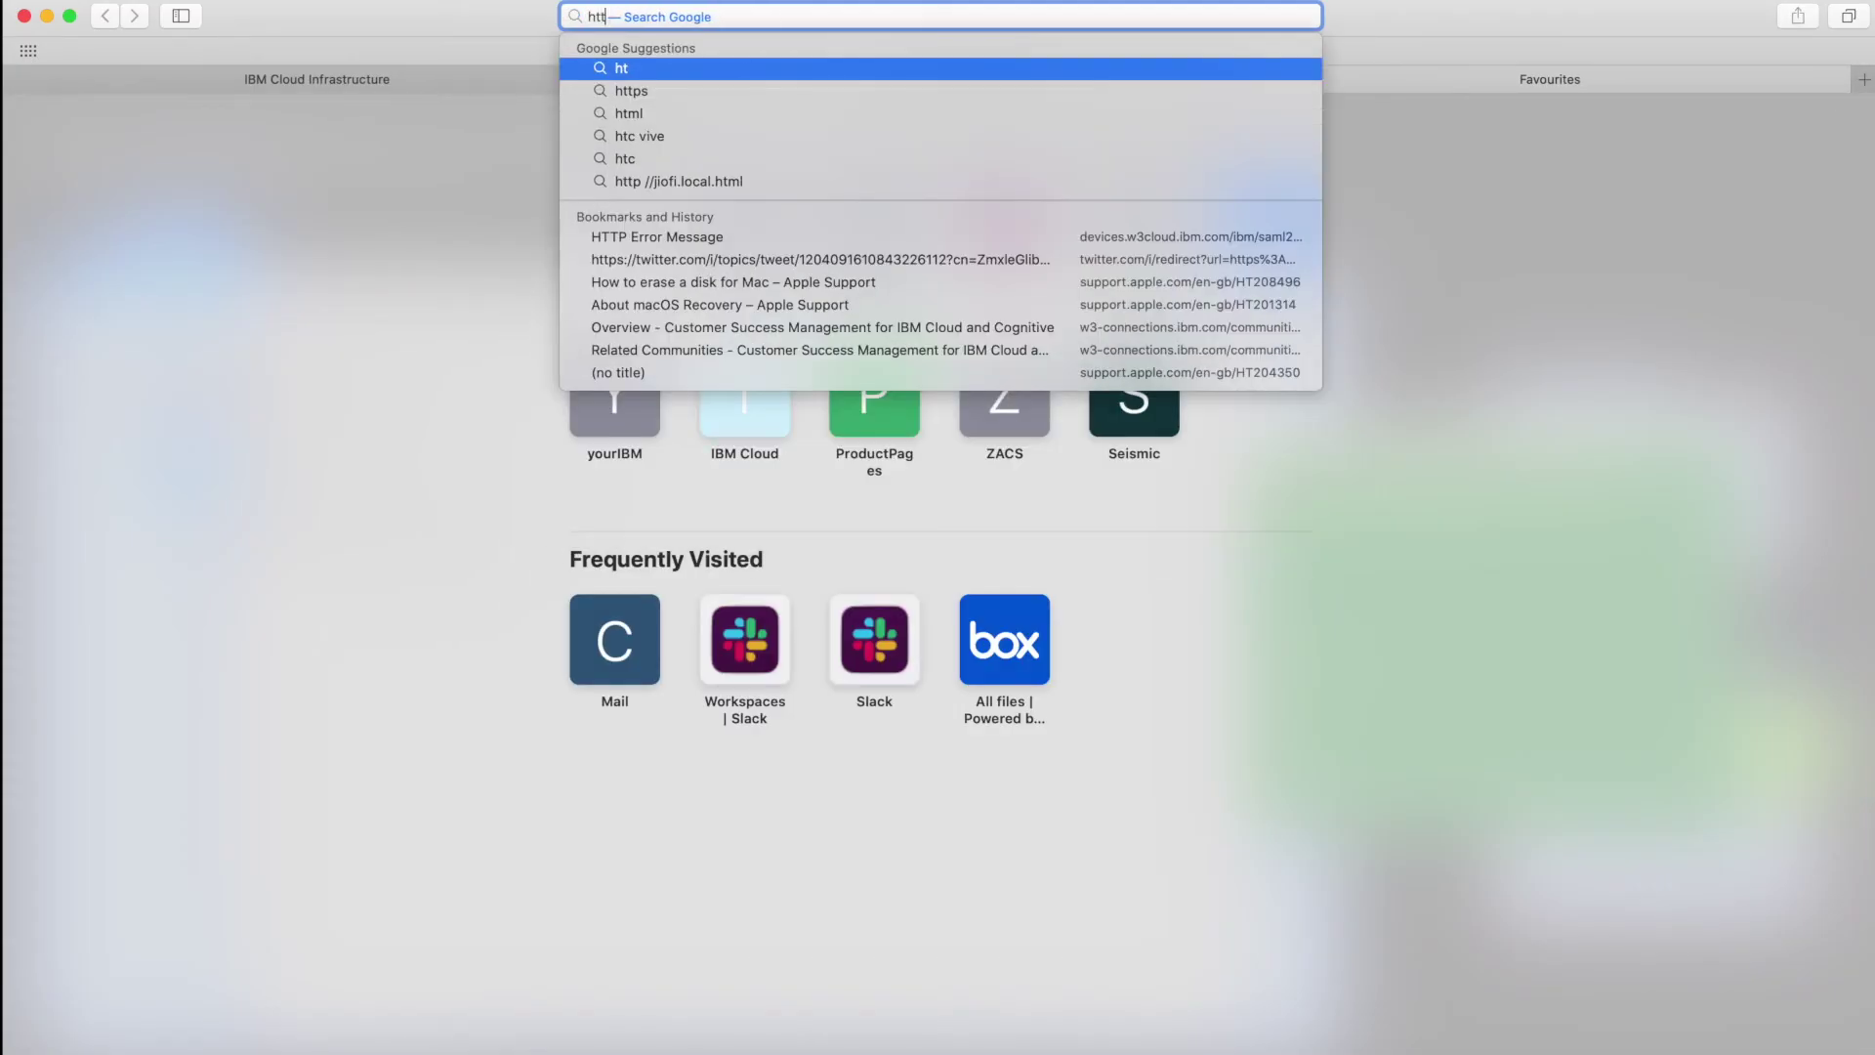
pyautogui.write('ps://')
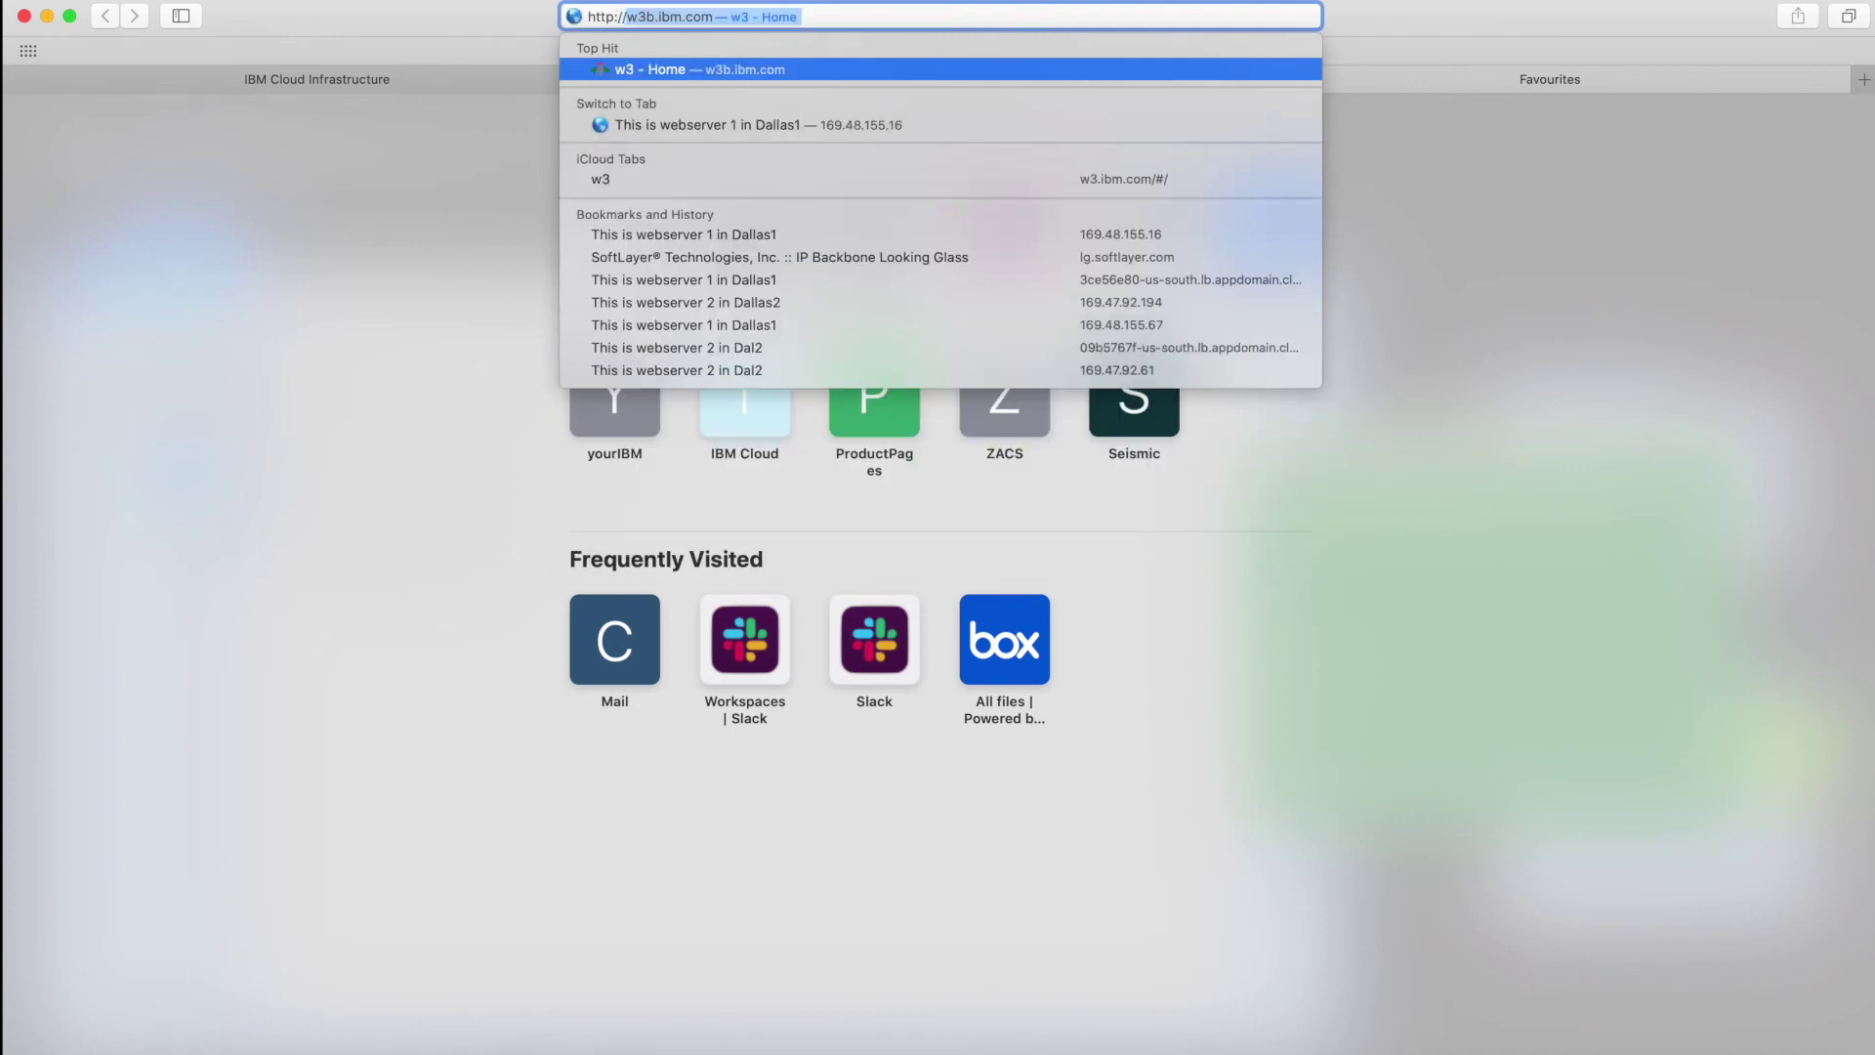
pyautogui.write('169.47.92.186')
pyautogui.press('Return')
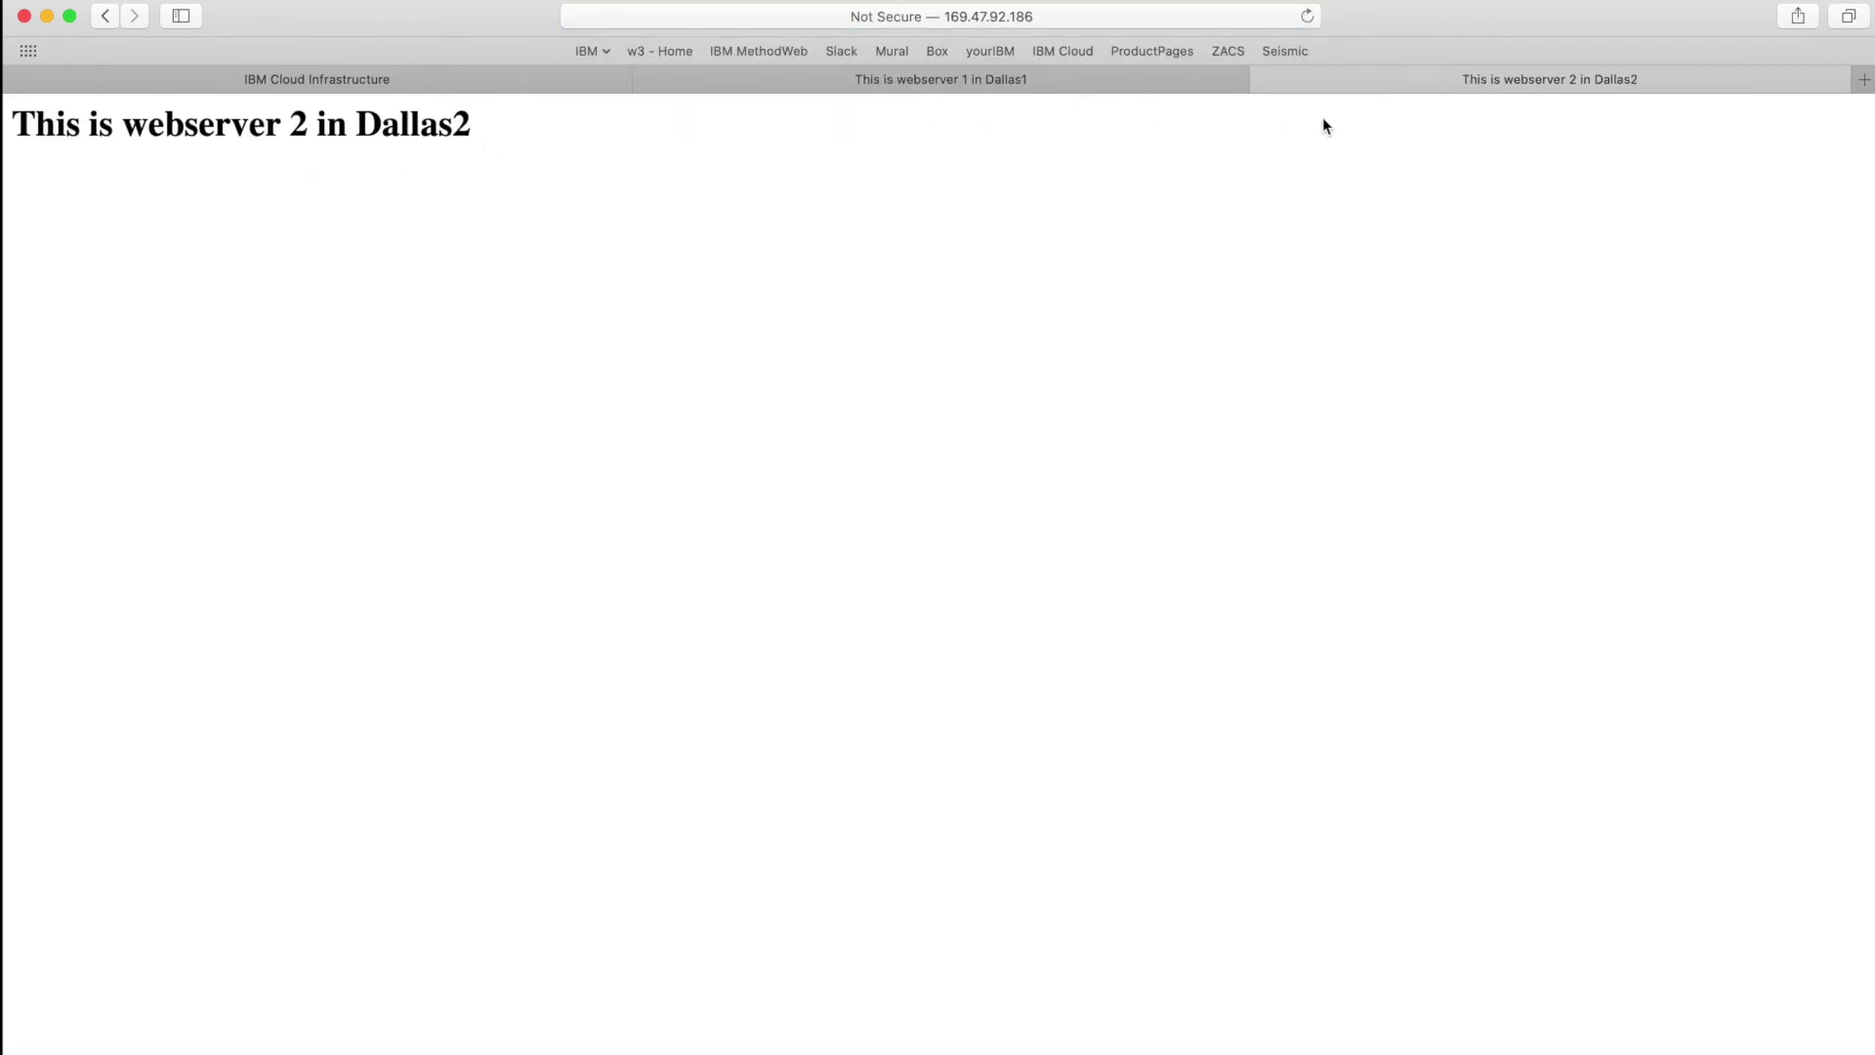
# Reload the webserver 1 page and compare it repeatedly with the webserver 2 page in the neighbouring browser tab.
pyautogui.click(1109, 89)
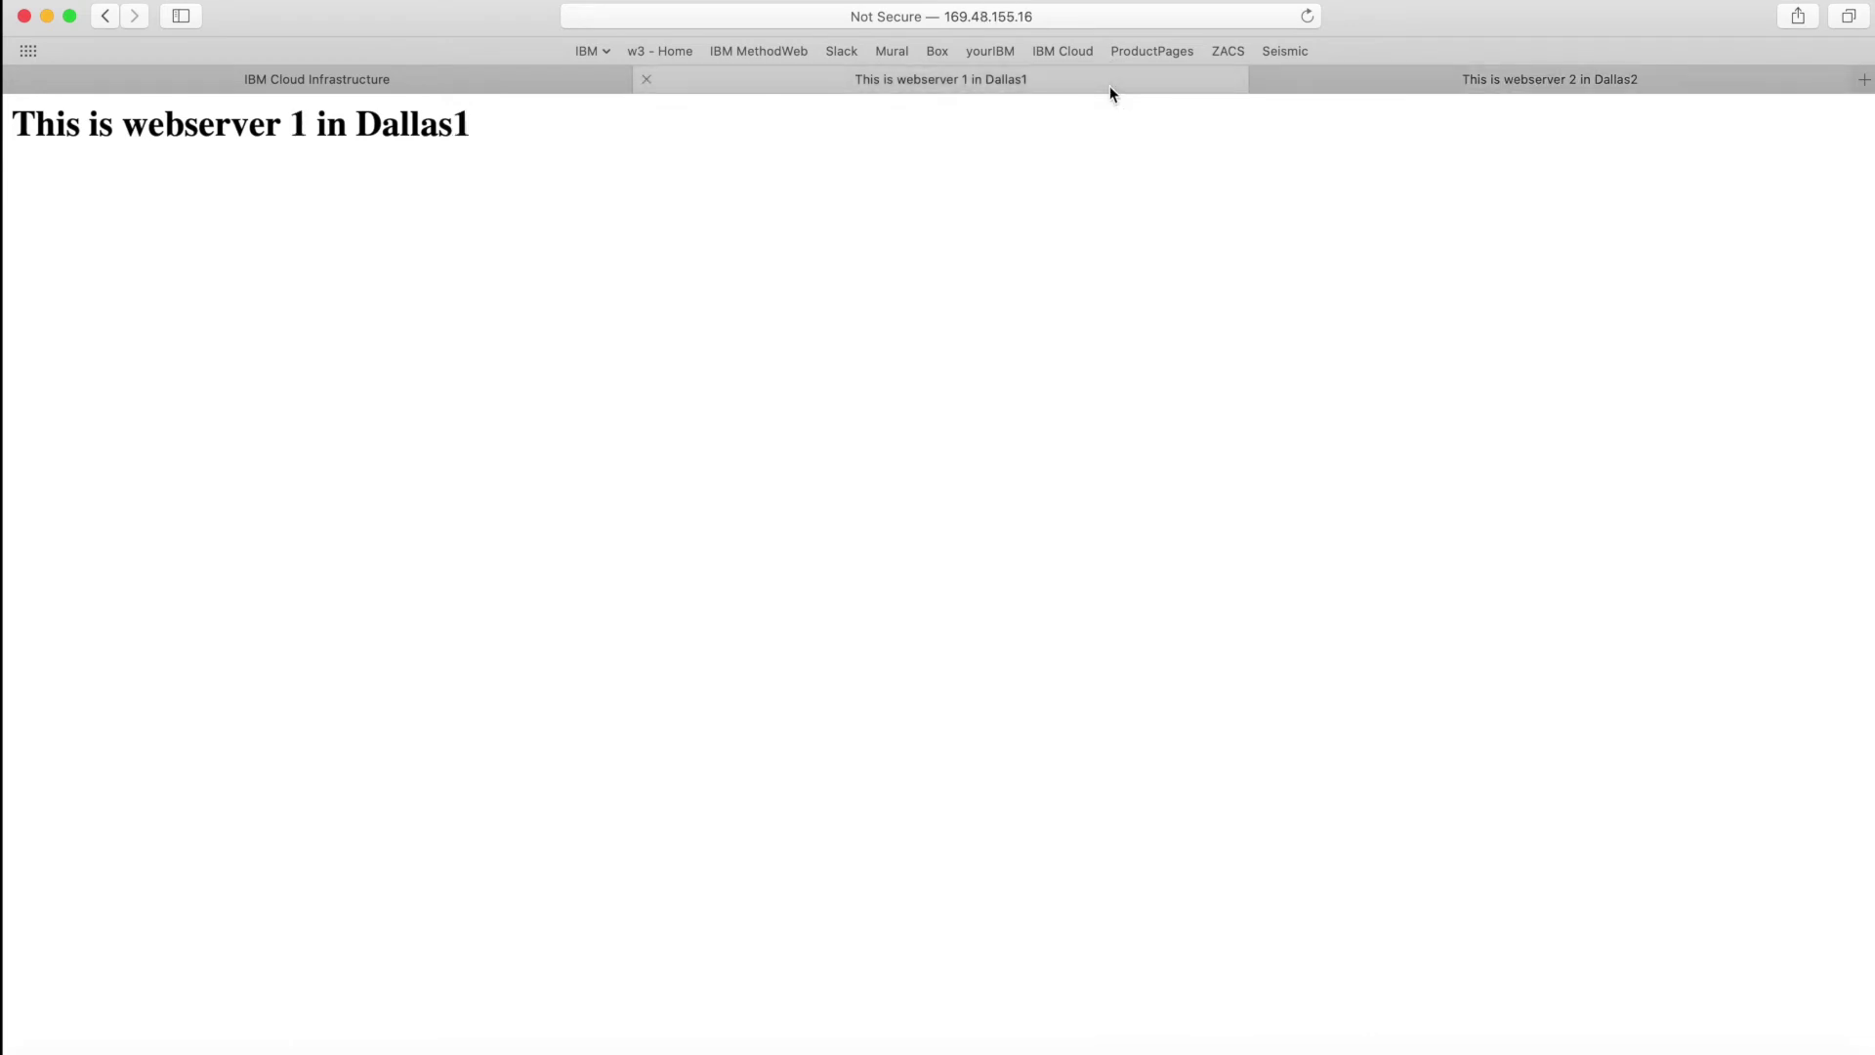
pyautogui.click(1308, 16)
pyautogui.click(1298, 80)
pyautogui.click(1169, 83)
pyautogui.click(1306, 18)
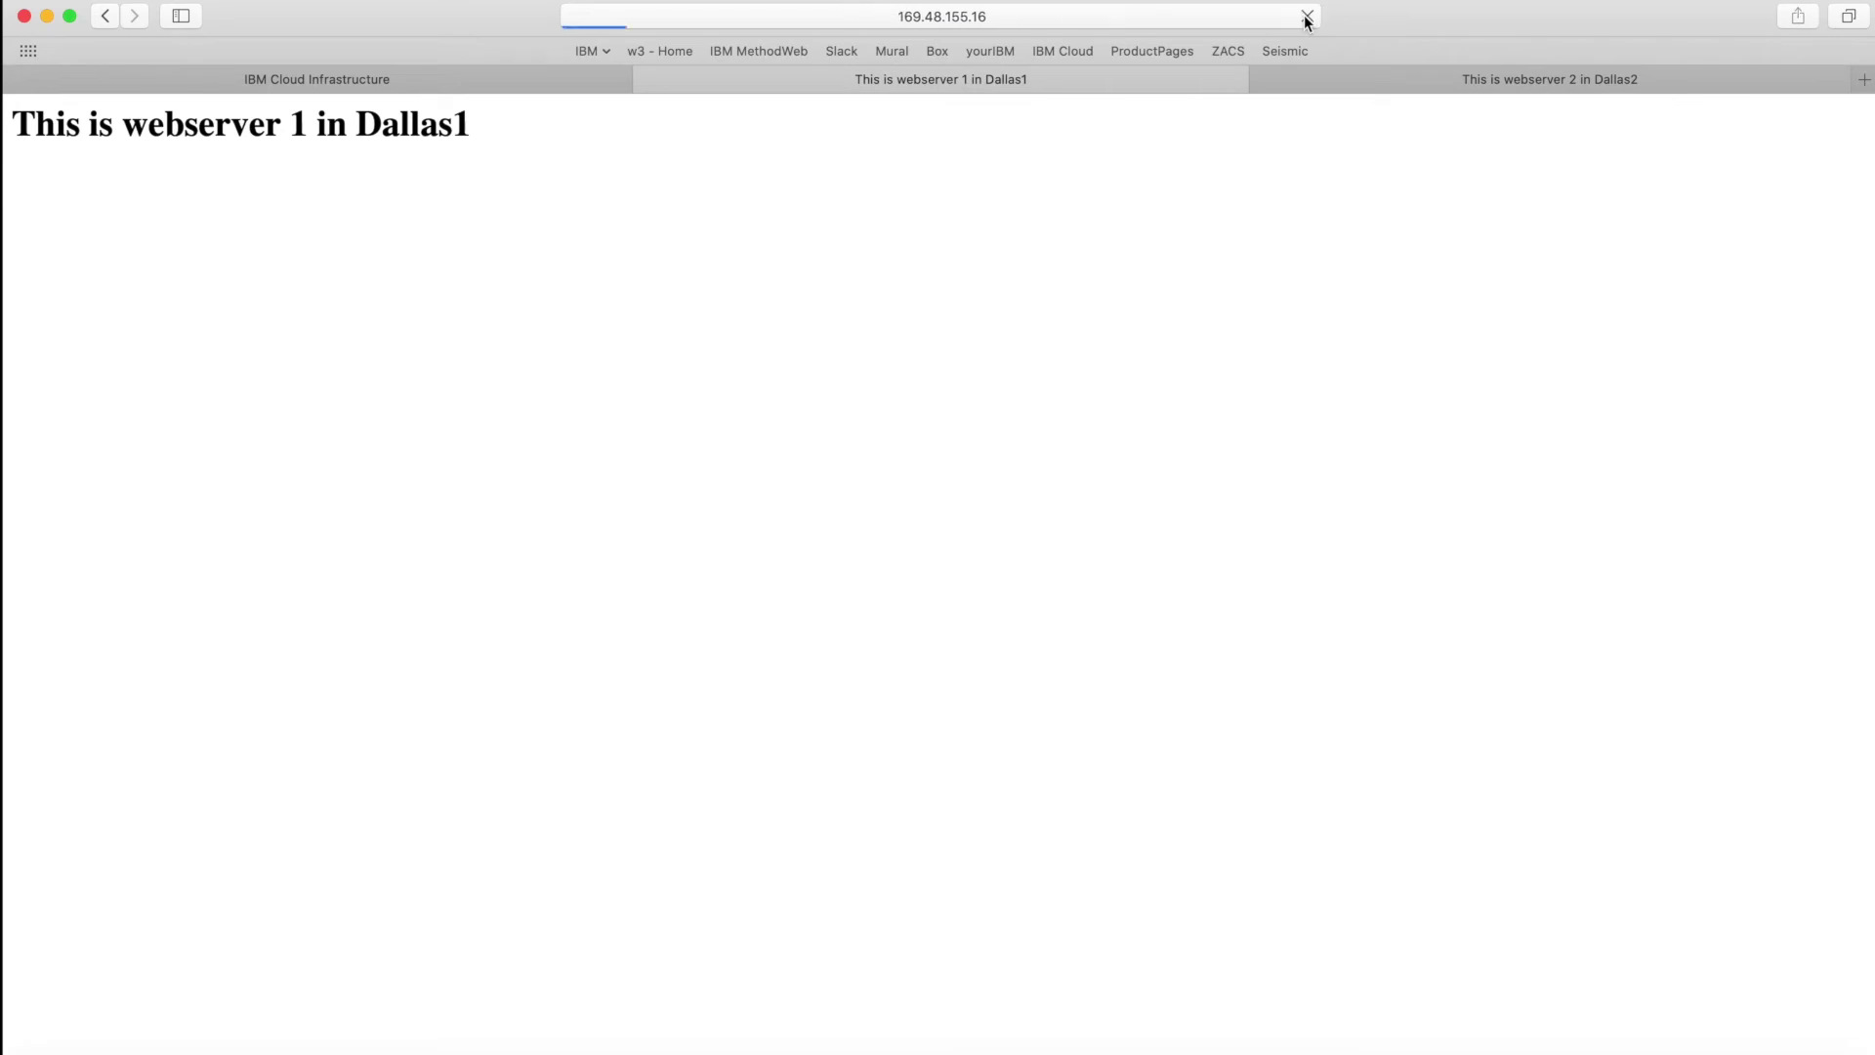
pyautogui.click(1330, 79)
pyautogui.click(1151, 89)
pyautogui.click(1354, 90)
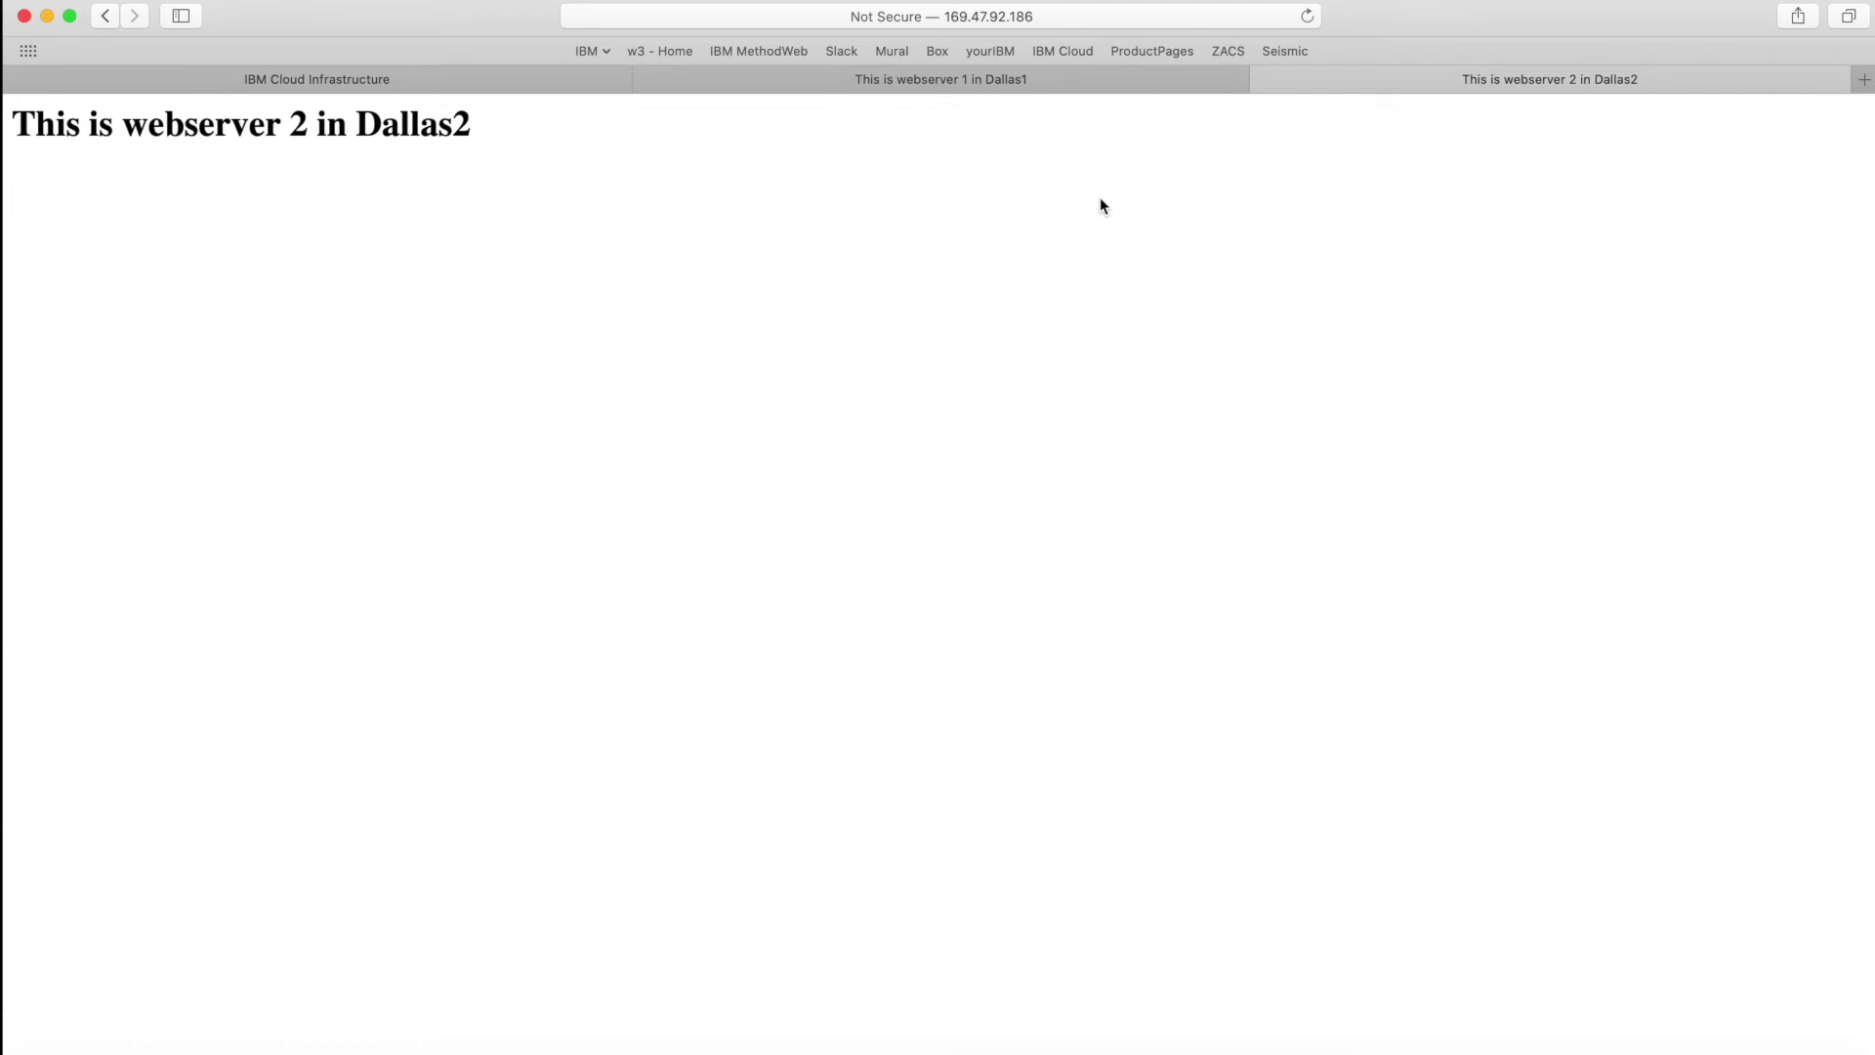
pyautogui.click(1056, 82)
pyautogui.click(1477, 82)
pyautogui.click(1057, 86)
pyautogui.click(1474, 86)
pyautogui.click(1105, 83)
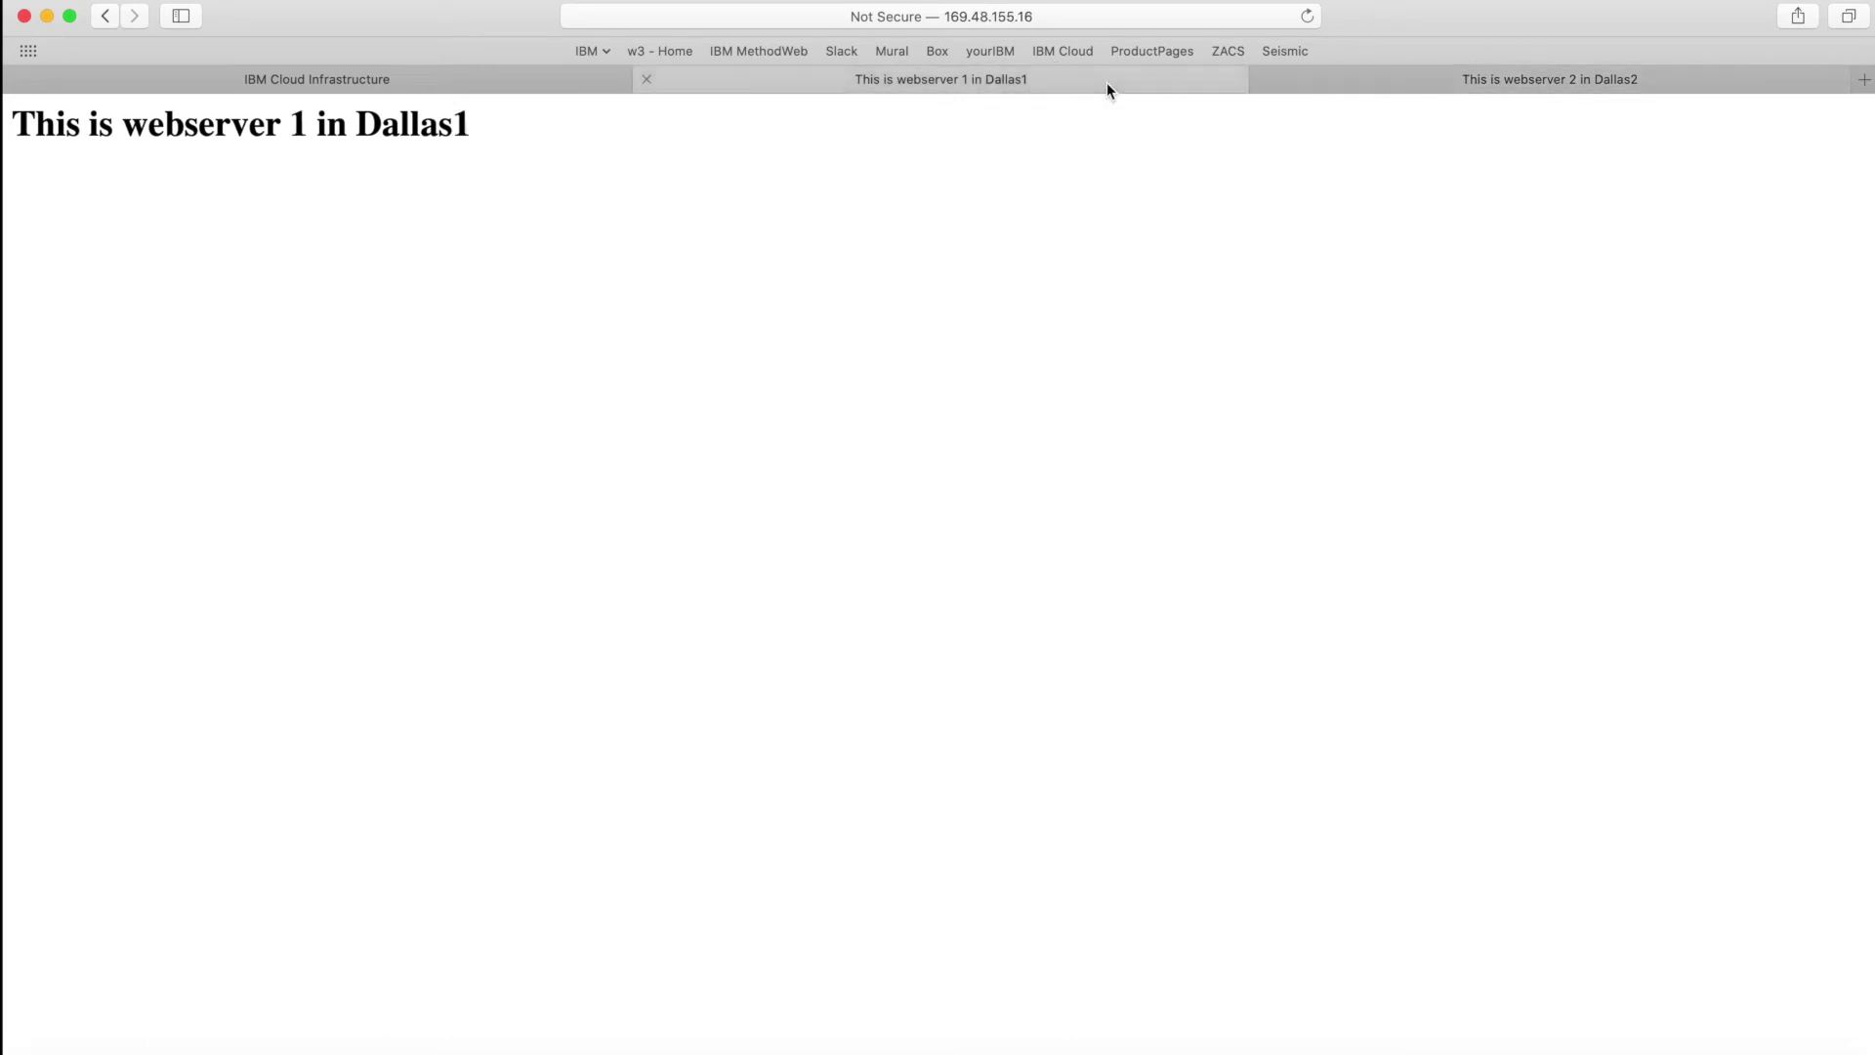
pyautogui.click(1465, 80)
pyautogui.click(1037, 88)
pyautogui.click(1501, 86)
pyautogui.click(1119, 86)
# Return to IBM Cloud and start a new load balancer from the VPC load balancers list.
pyautogui.click(334, 84)
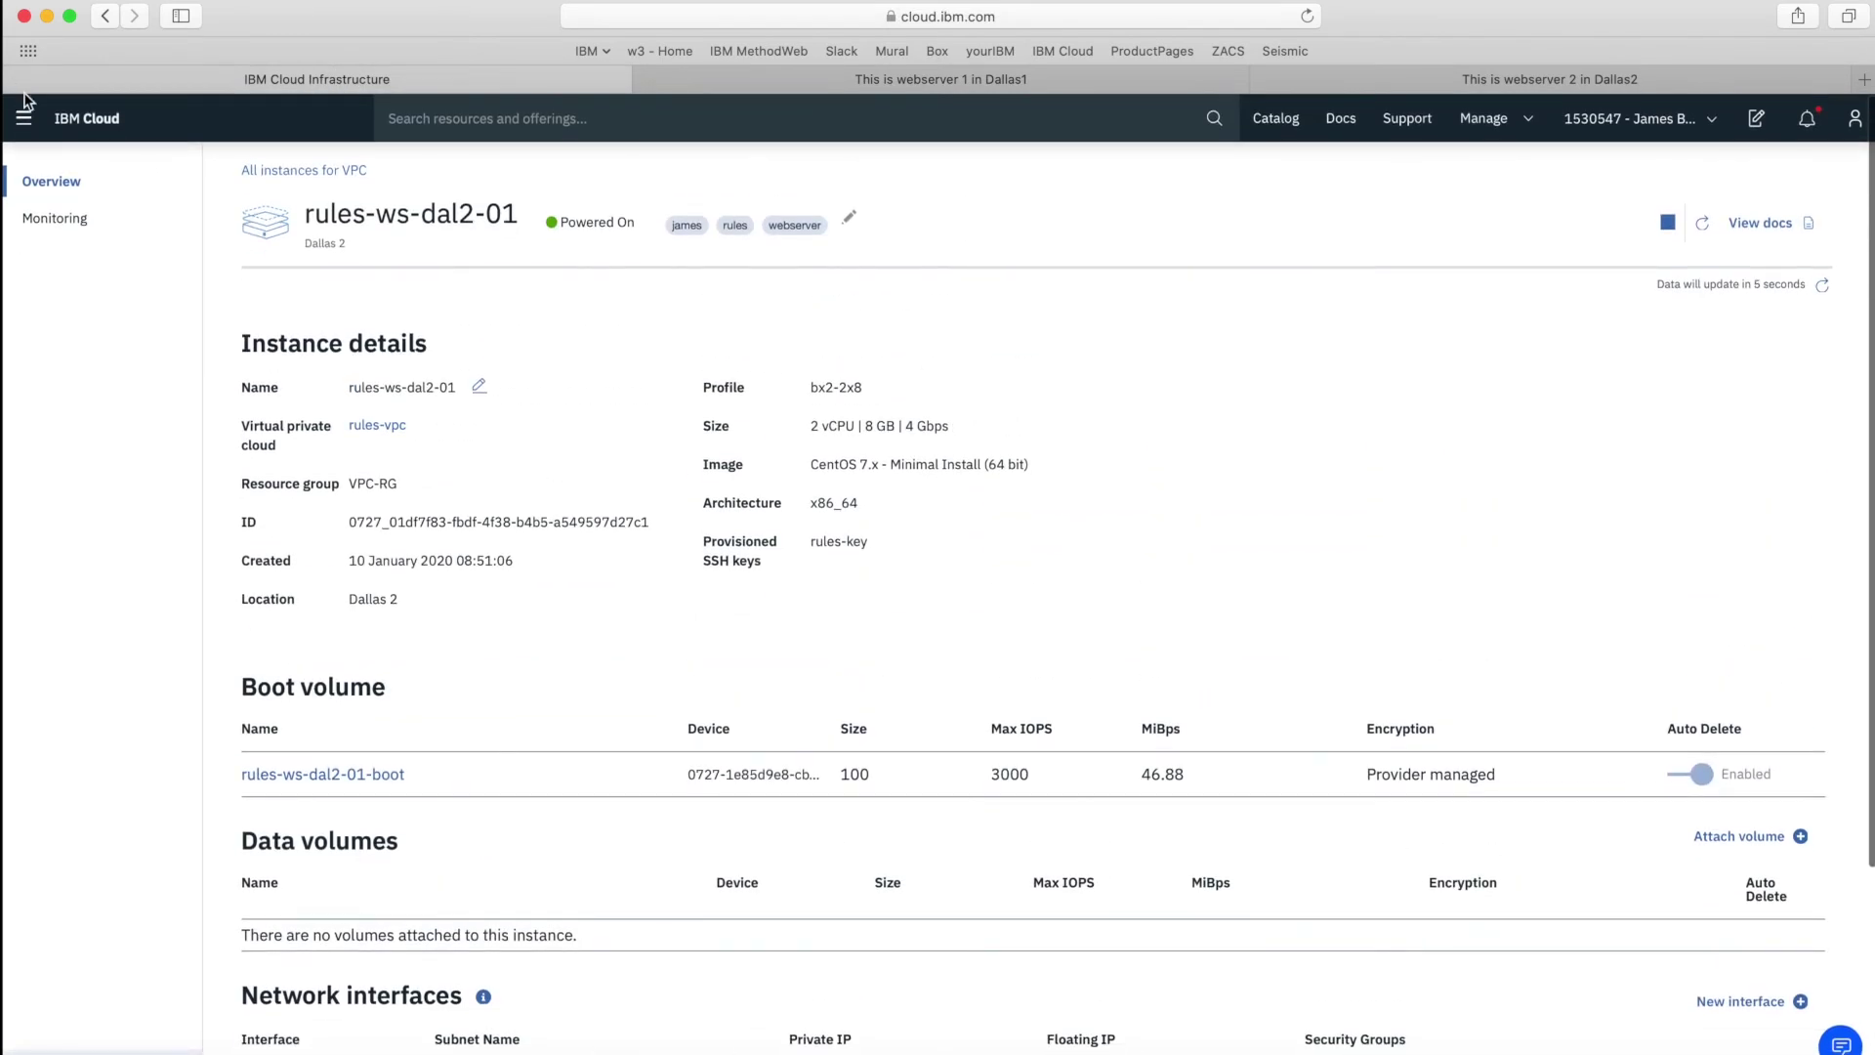
pyautogui.click(322, 172)
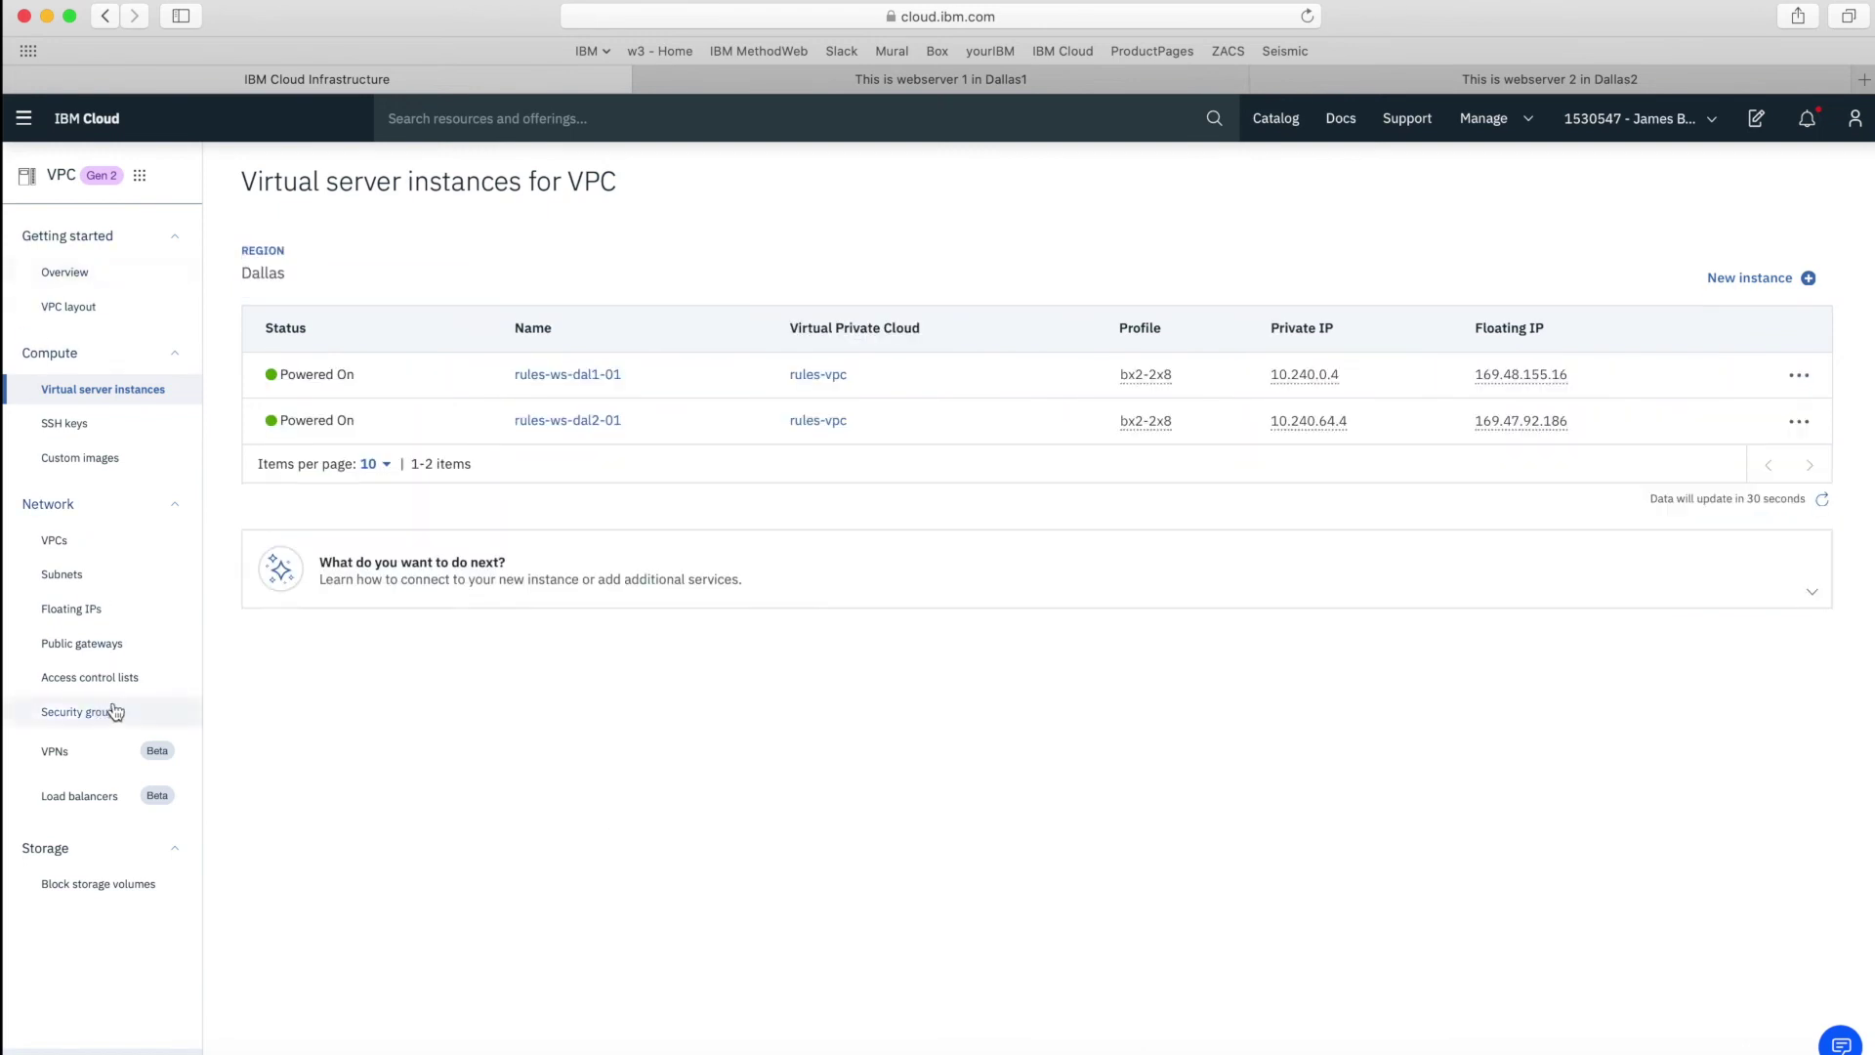
pyautogui.click(82, 796)
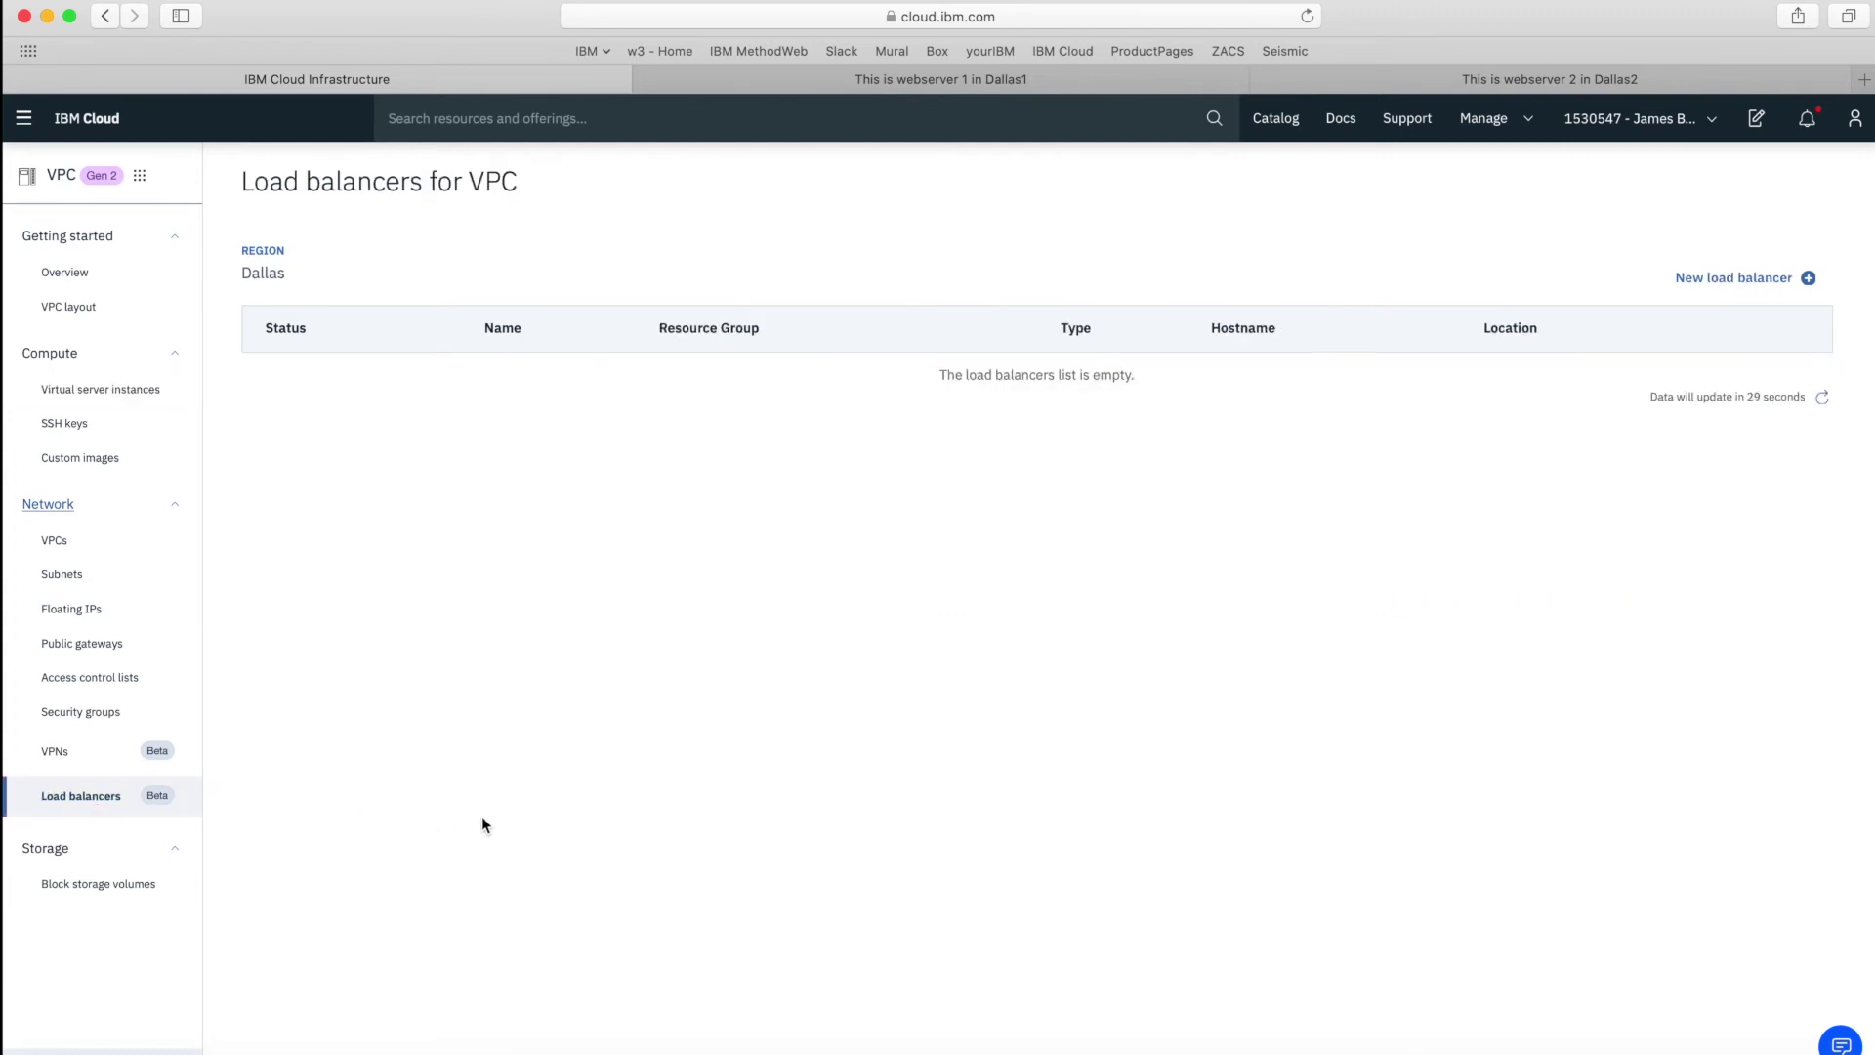
pyautogui.click(1744, 283)
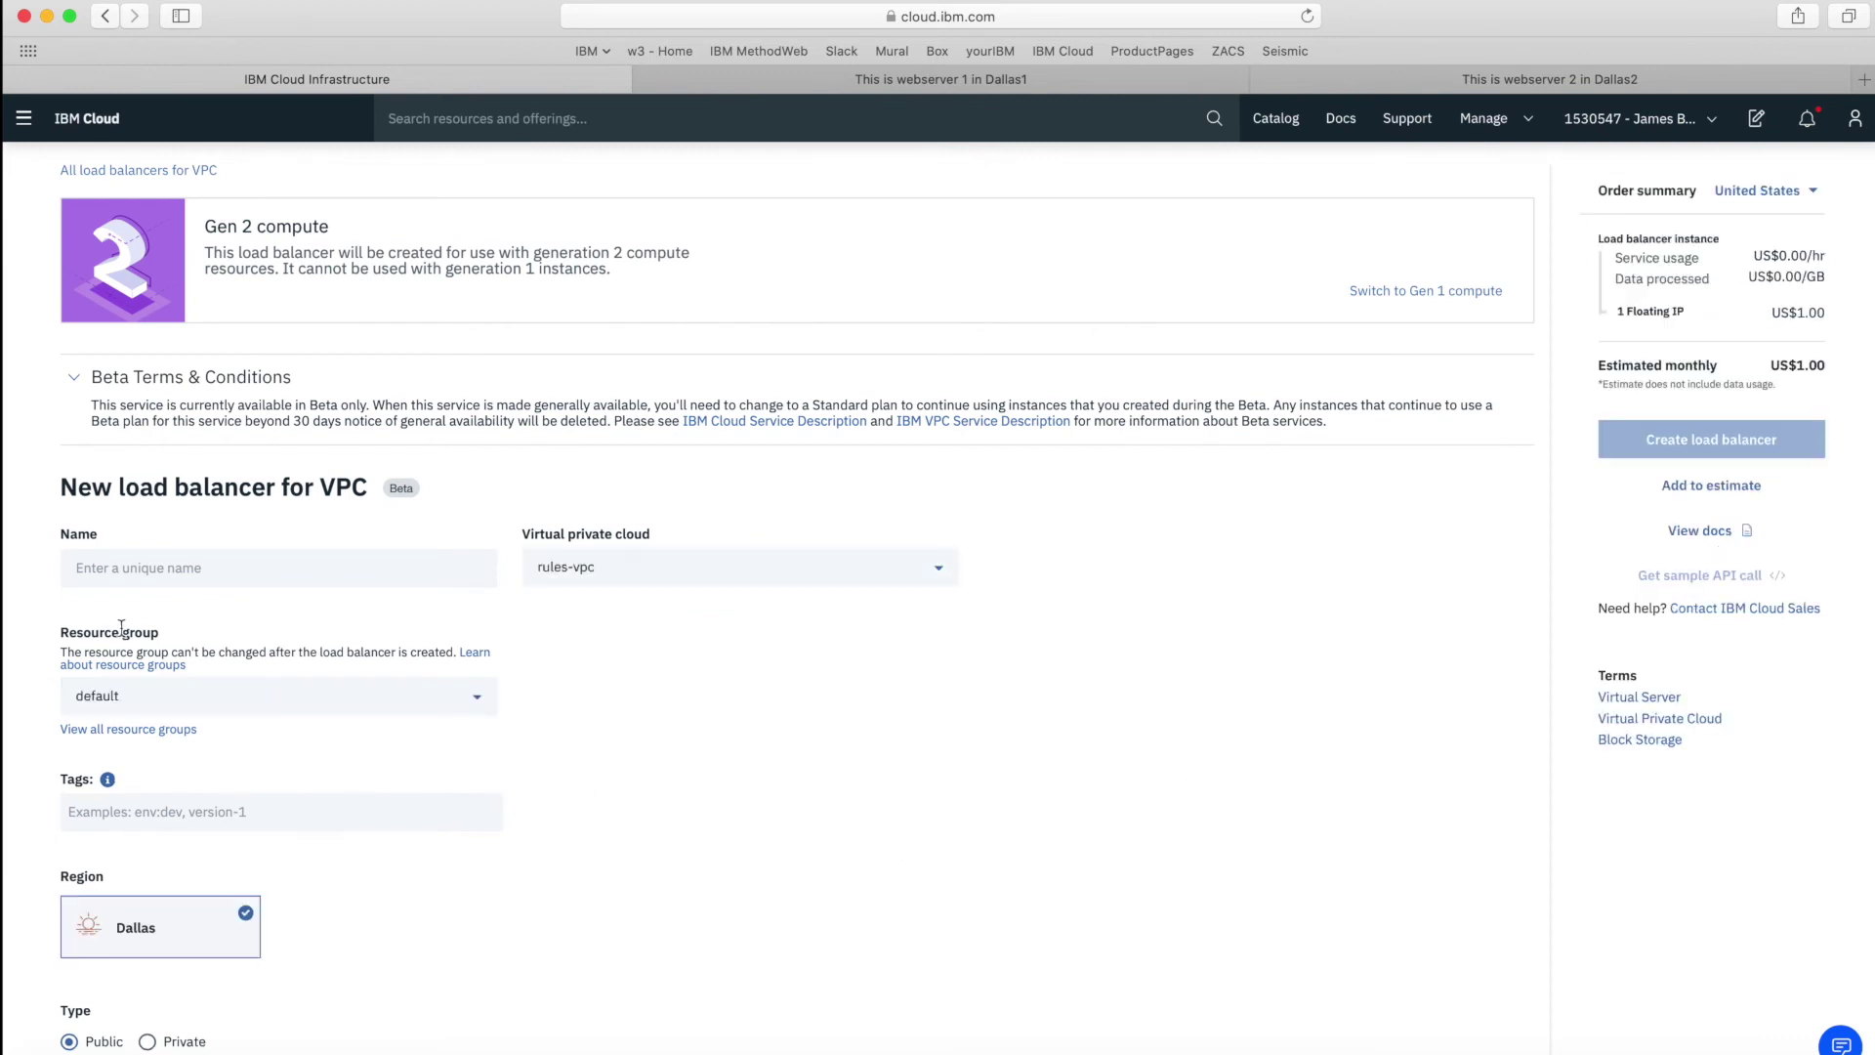
# Name the load balancer rules-lb and assign it to the VPC-RG resource group.
pyautogui.click(190, 576)
pyautogui.write('r')
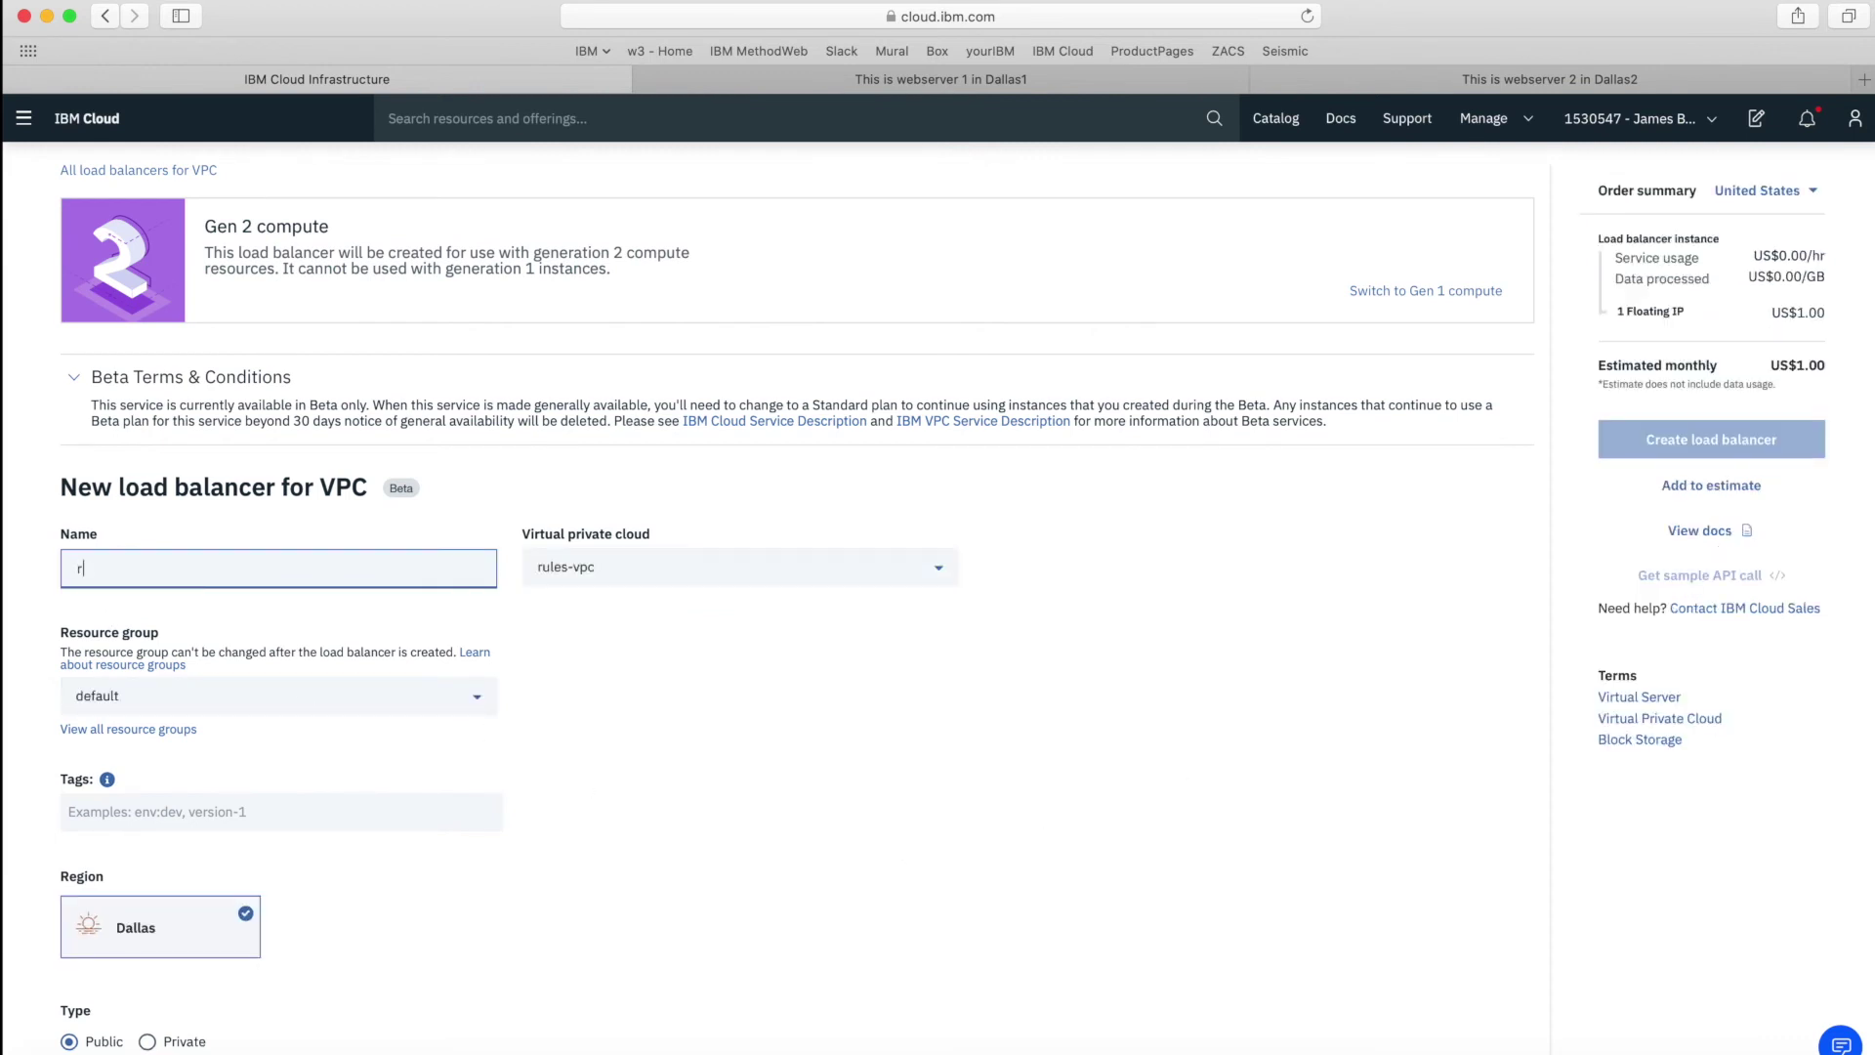
pyautogui.write('ules-lb')
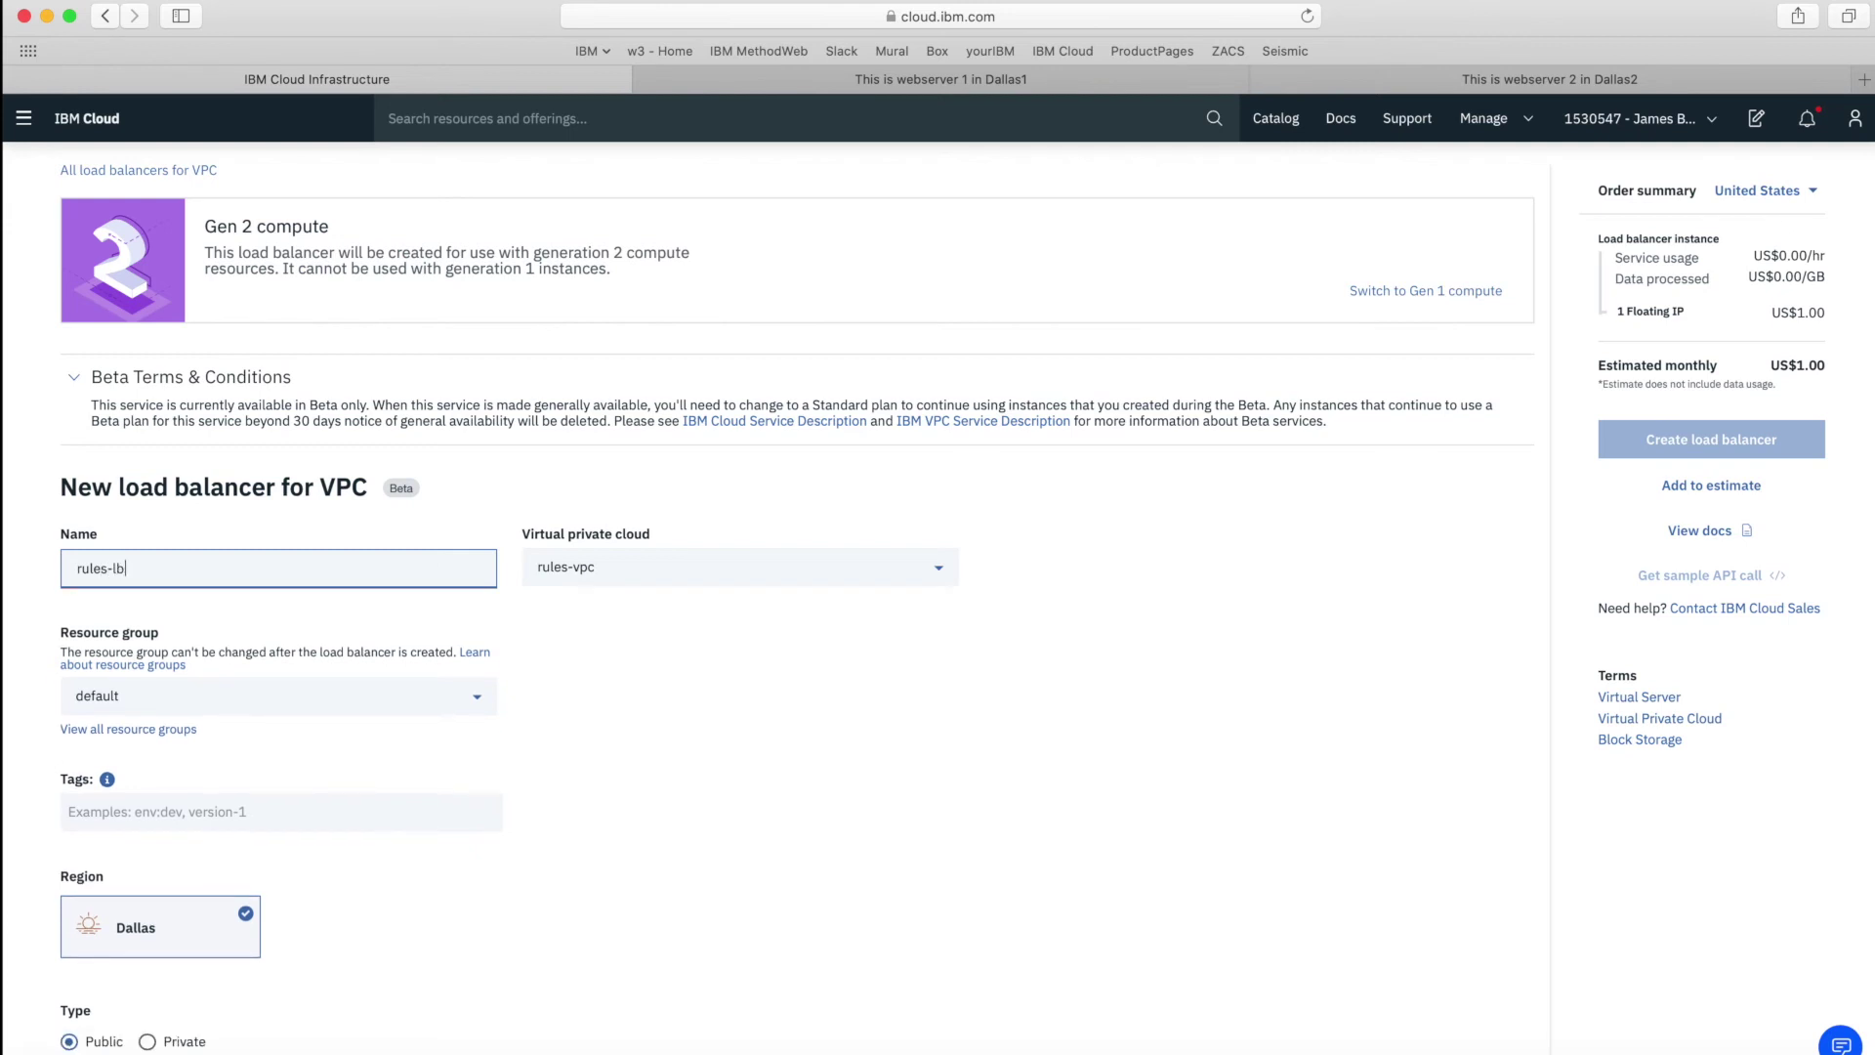
pyautogui.press('Tab')
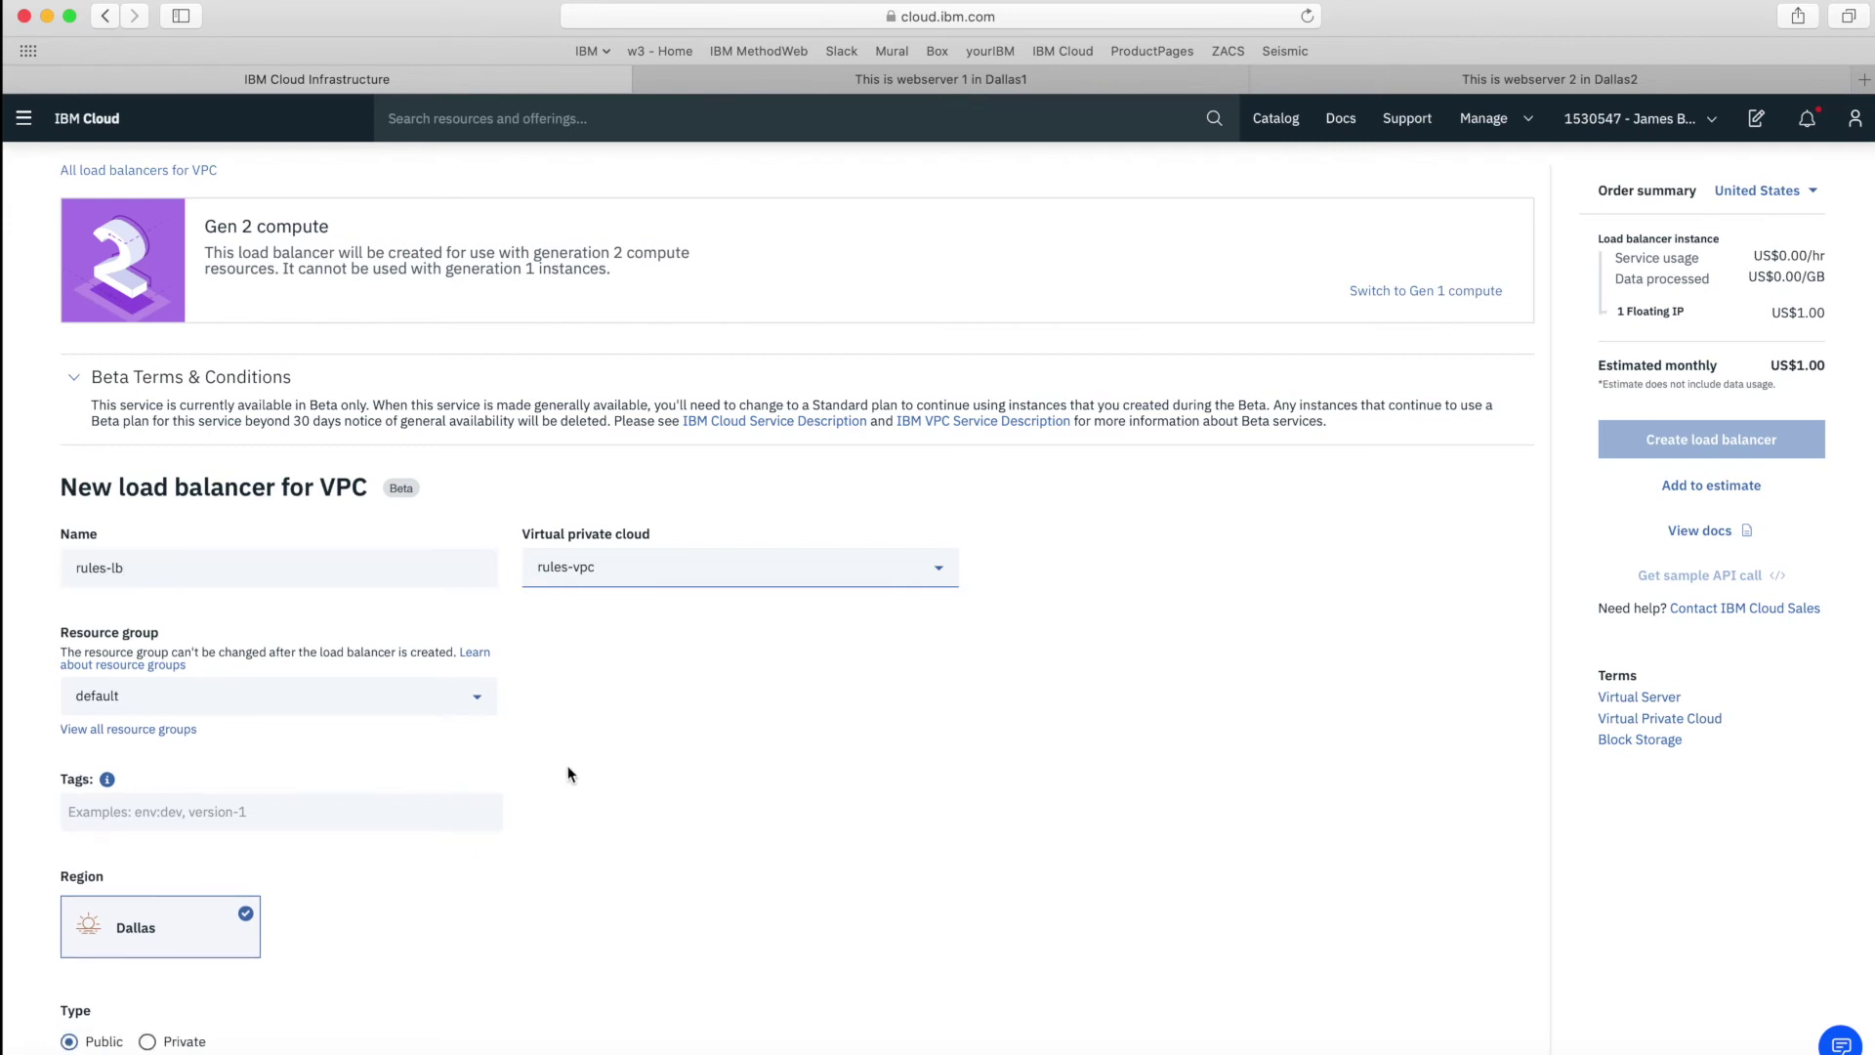
pyautogui.click(175, 708)
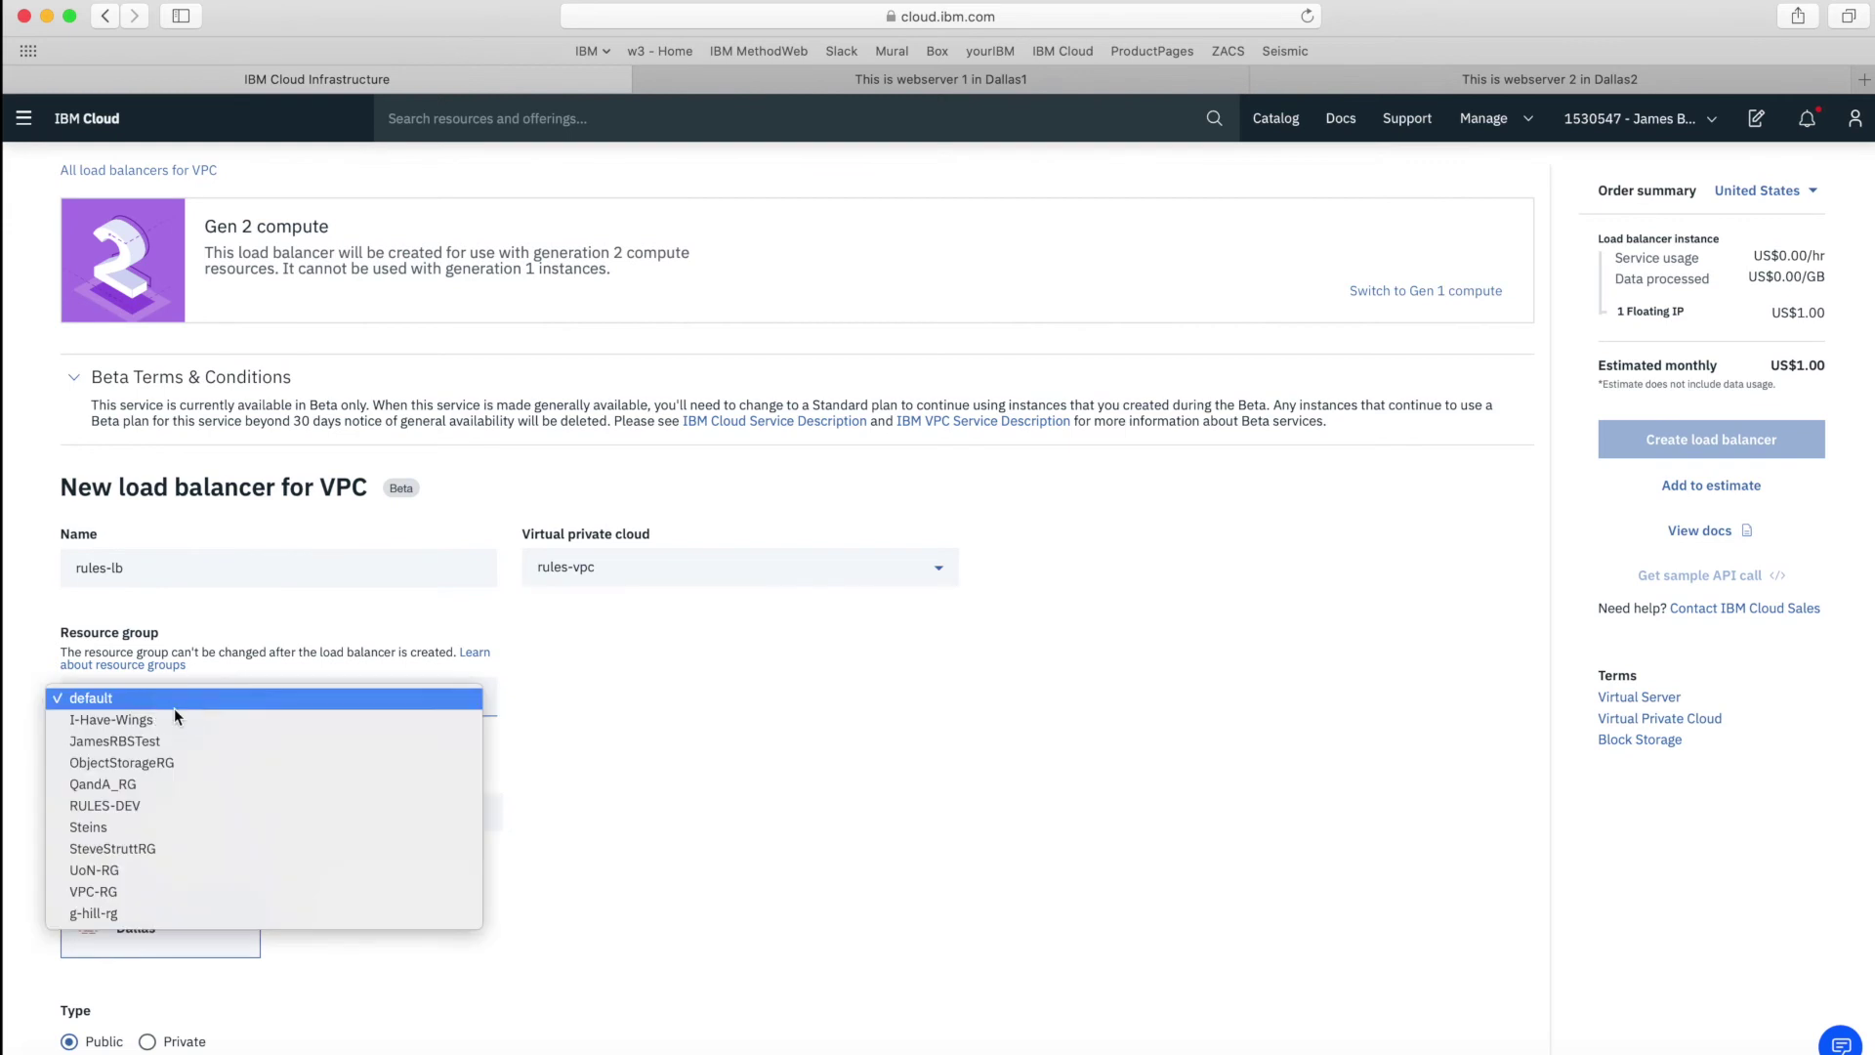
pyautogui.click(115, 893)
# Tag the load balancer with rules, loadbalancer and the owner's first name.
pyautogui.scroll(-3, 678, 840)
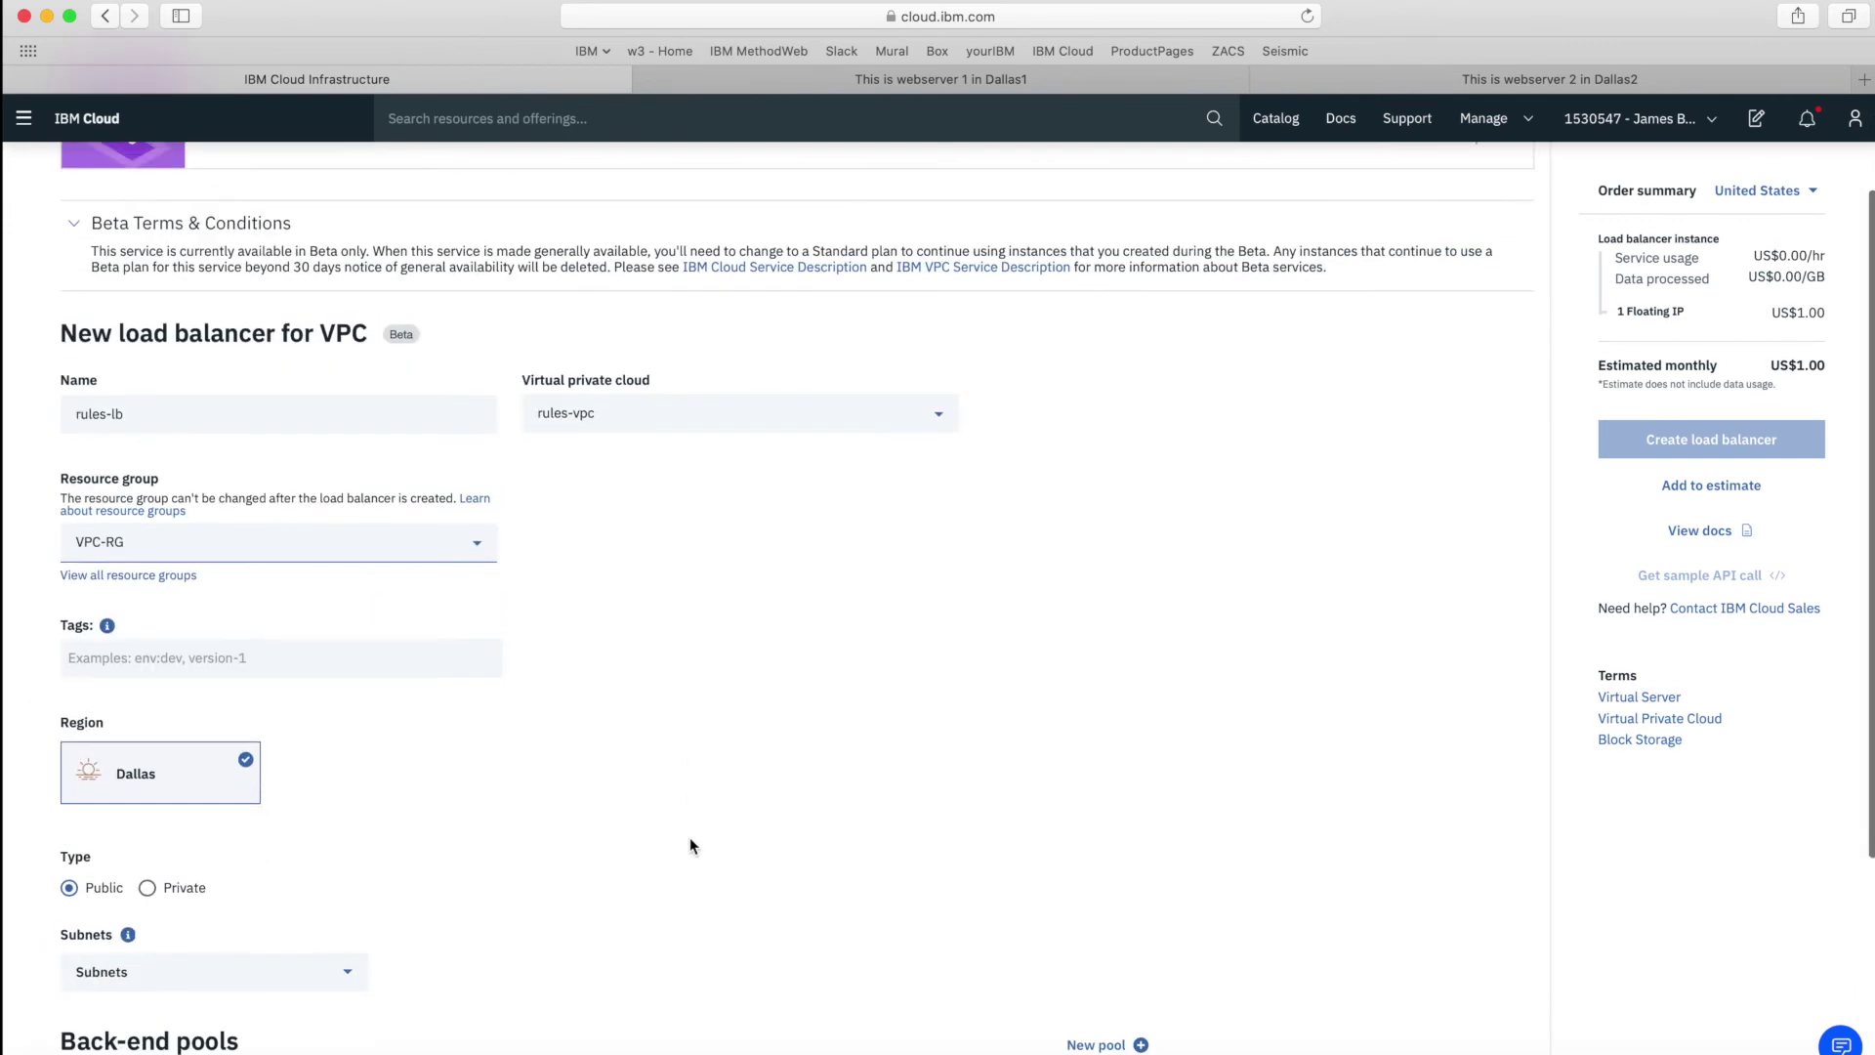
pyautogui.scroll(-2, 689, 845)
pyautogui.click(418, 589)
pyautogui.write('ruls')
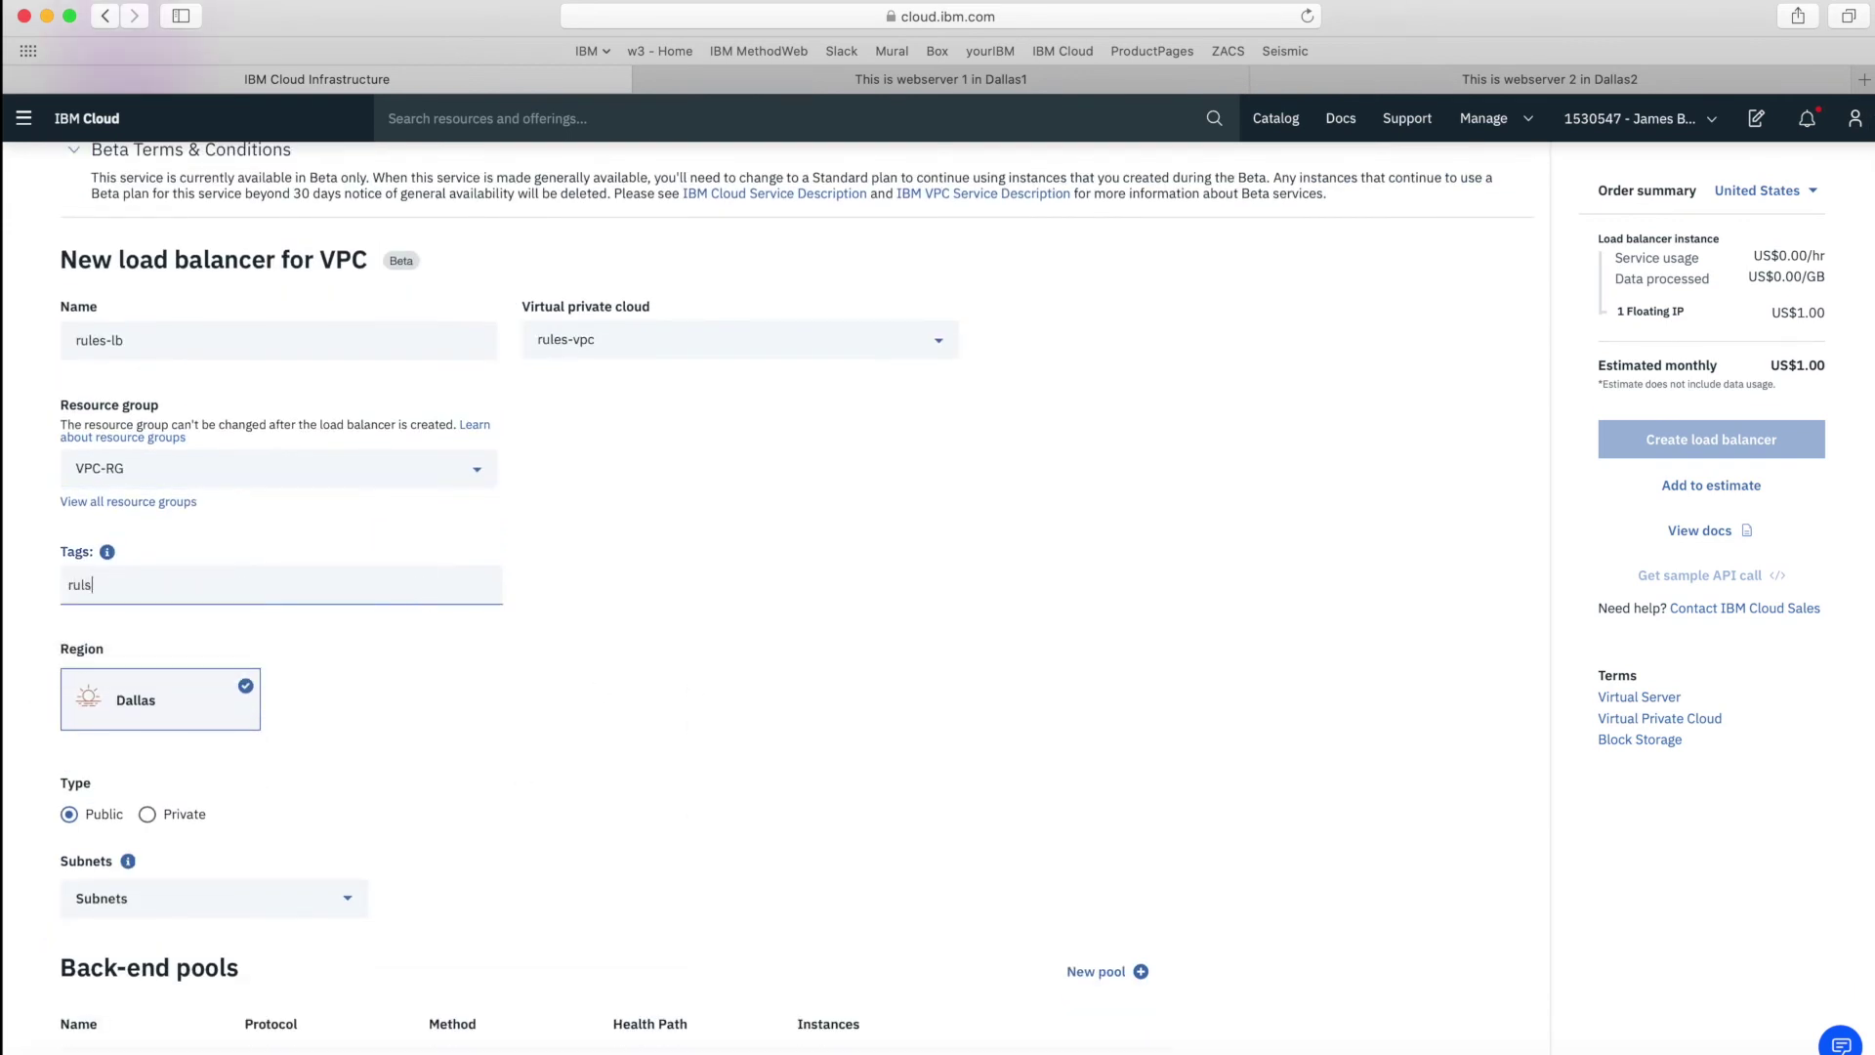
pyautogui.press('BackSpace')
pyautogui.write('es')
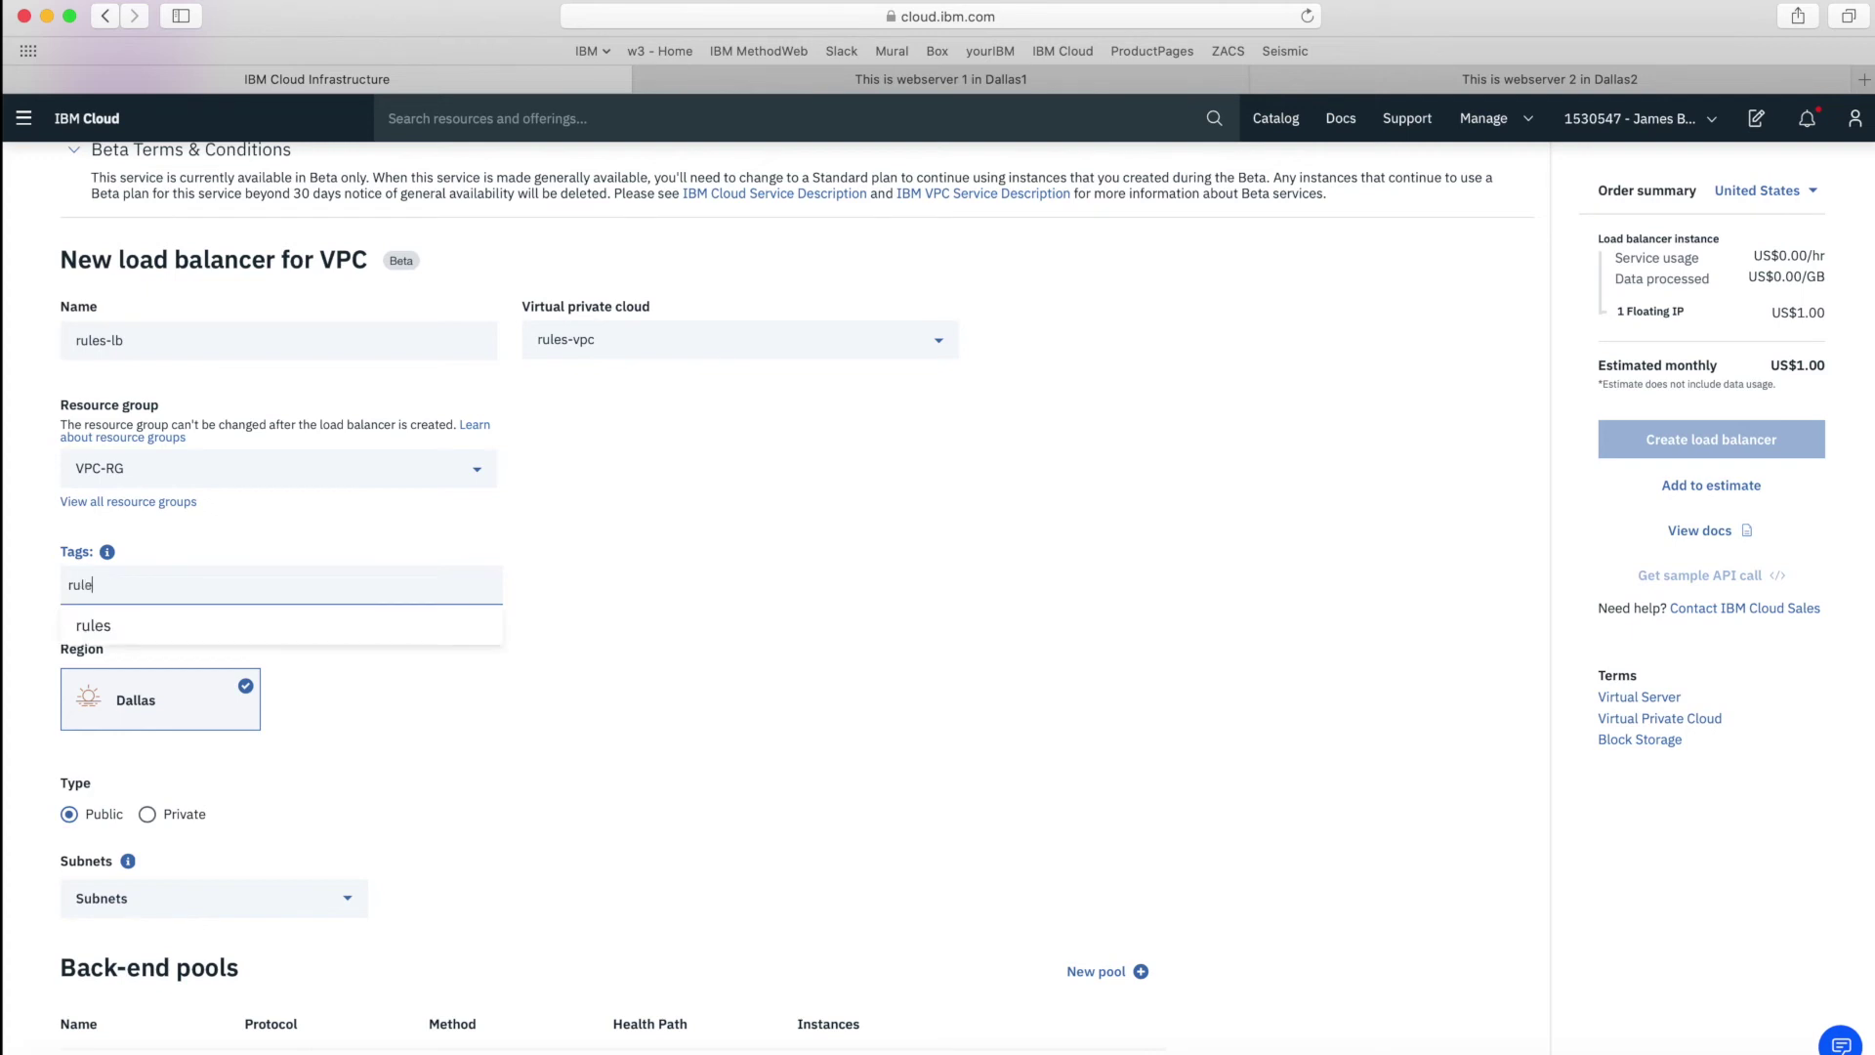
pyautogui.press('Return')
pyautogui.write('loa')
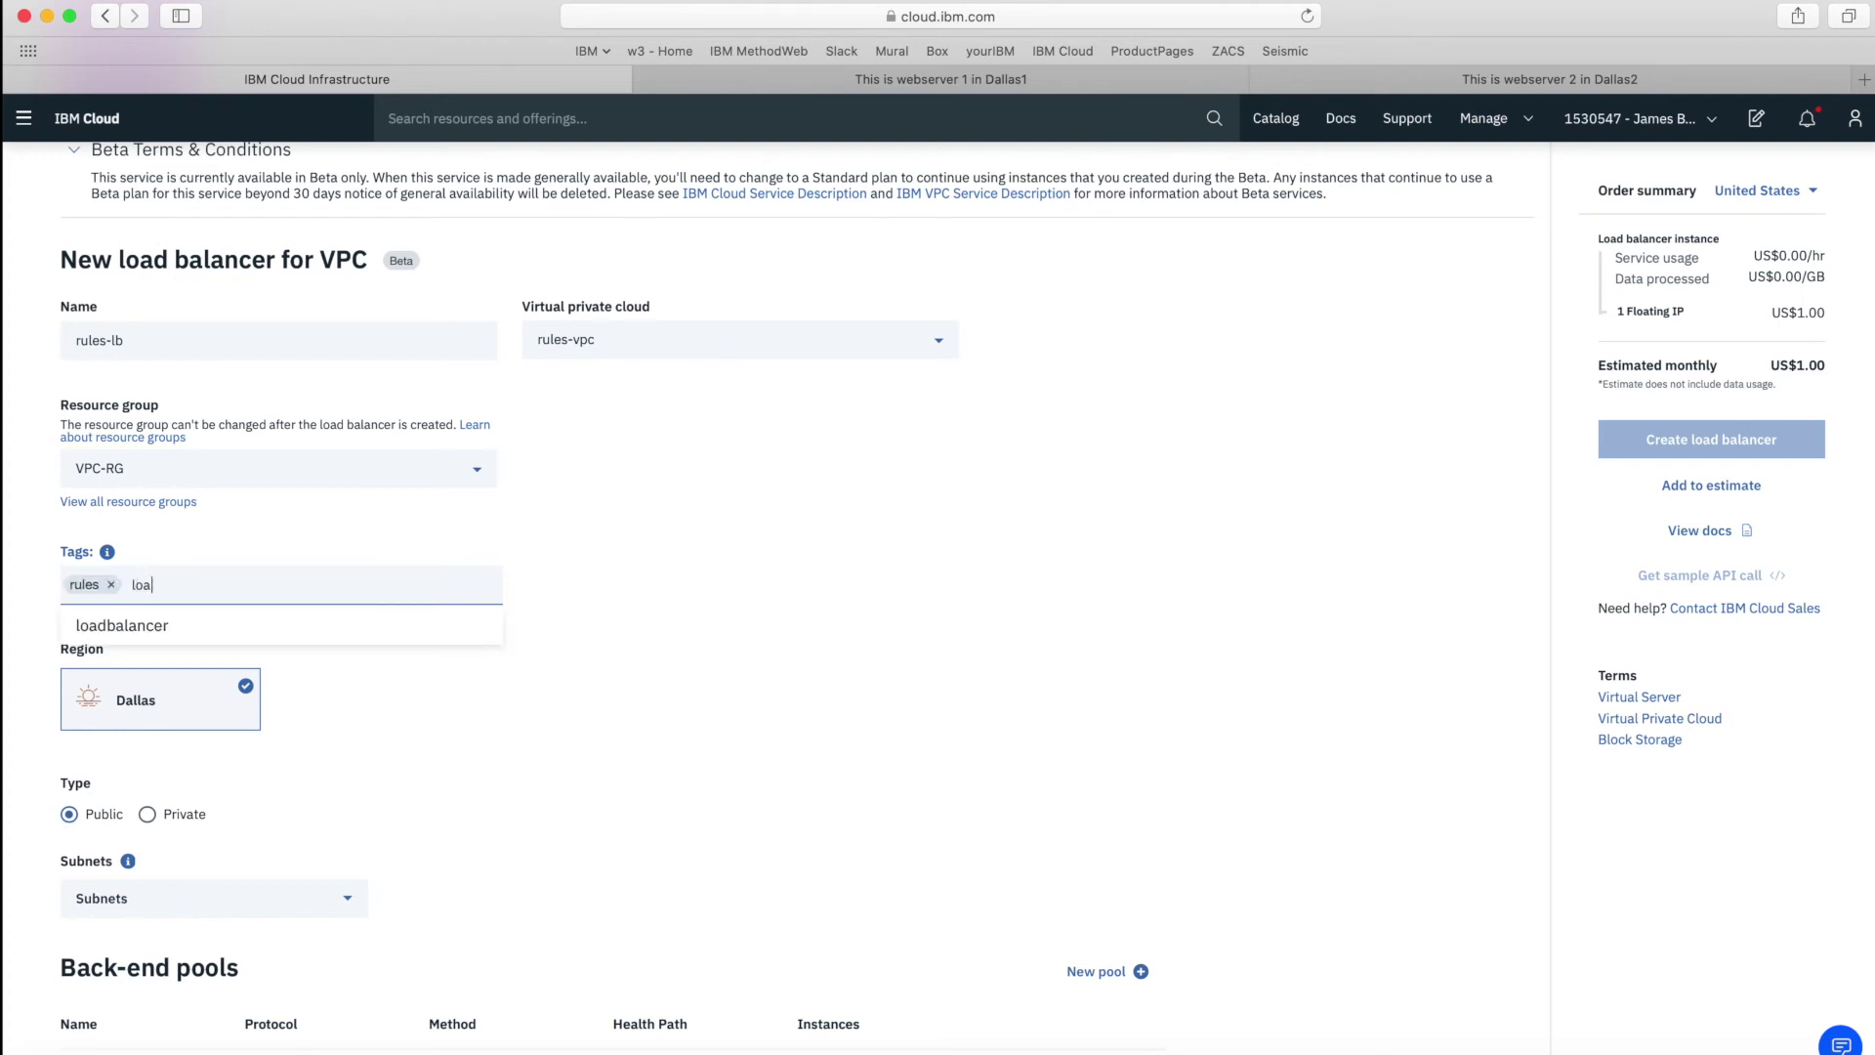
pyautogui.write('dbalancer')
pyautogui.press('Return')
pyautogui.write('james')
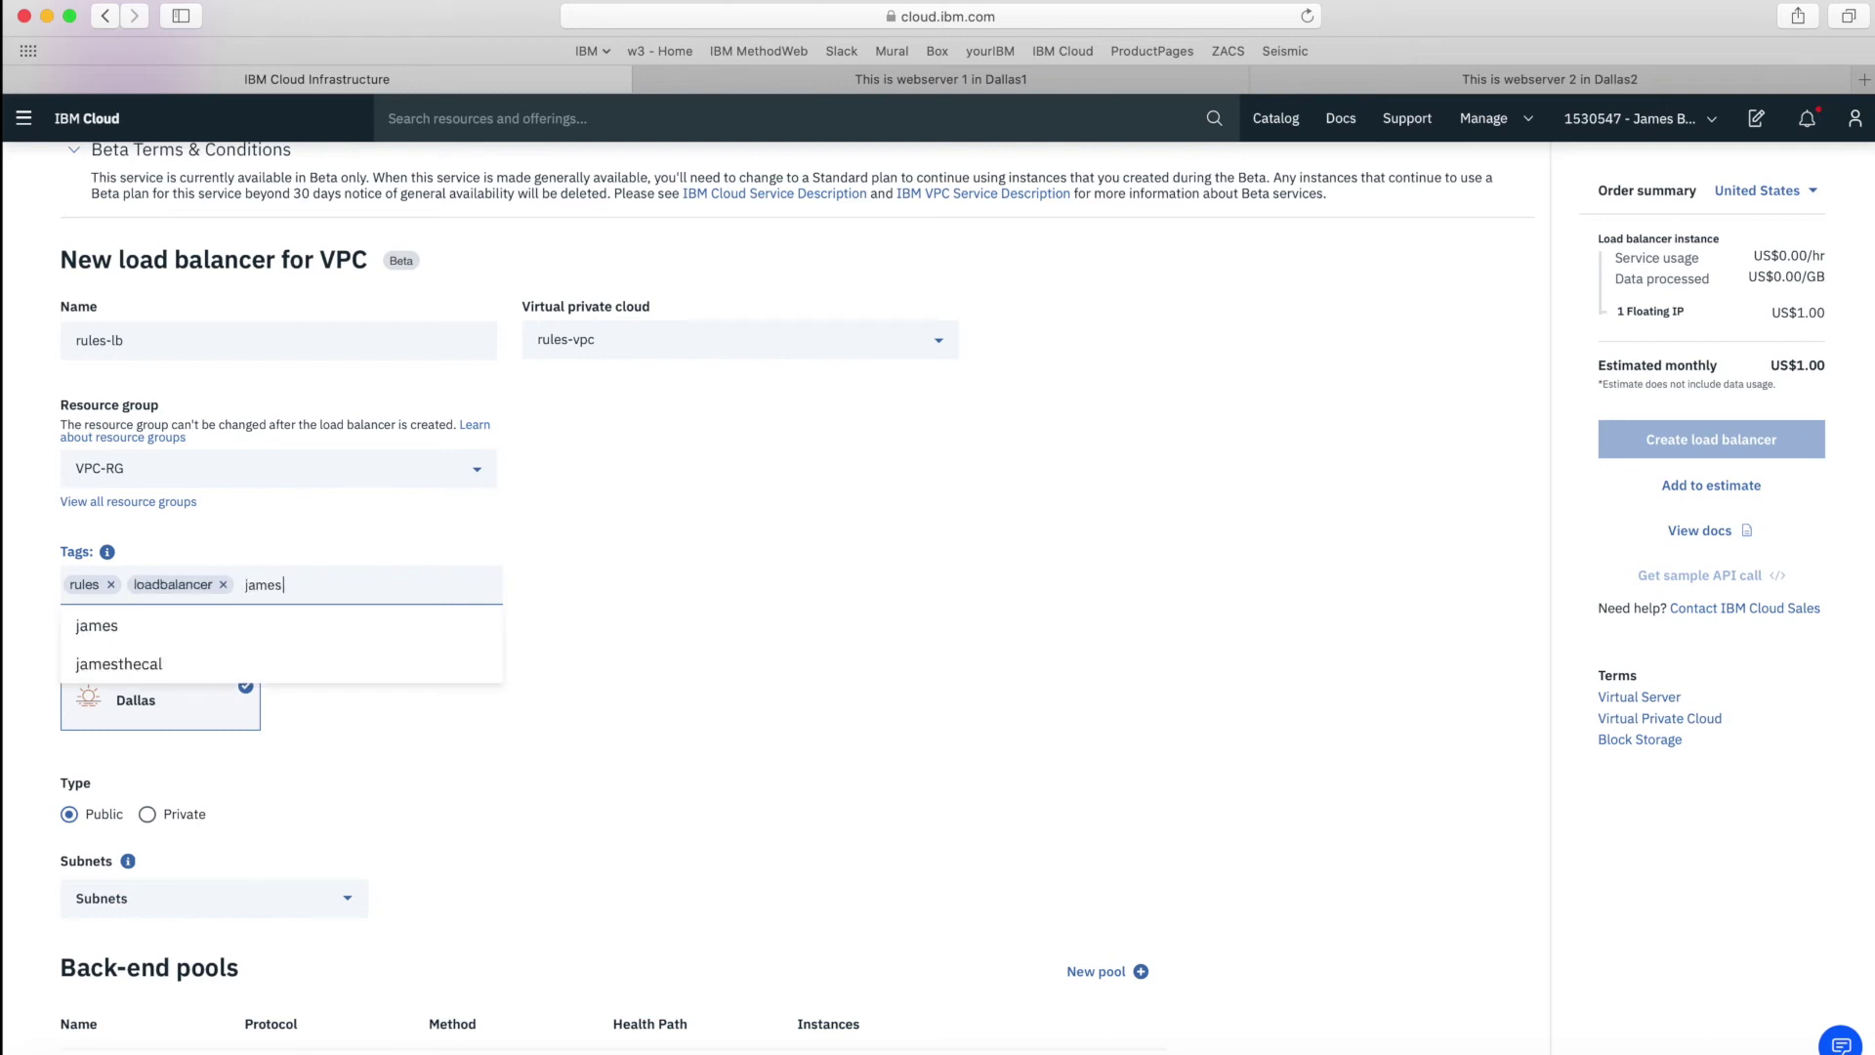
pyautogui.press('Return')
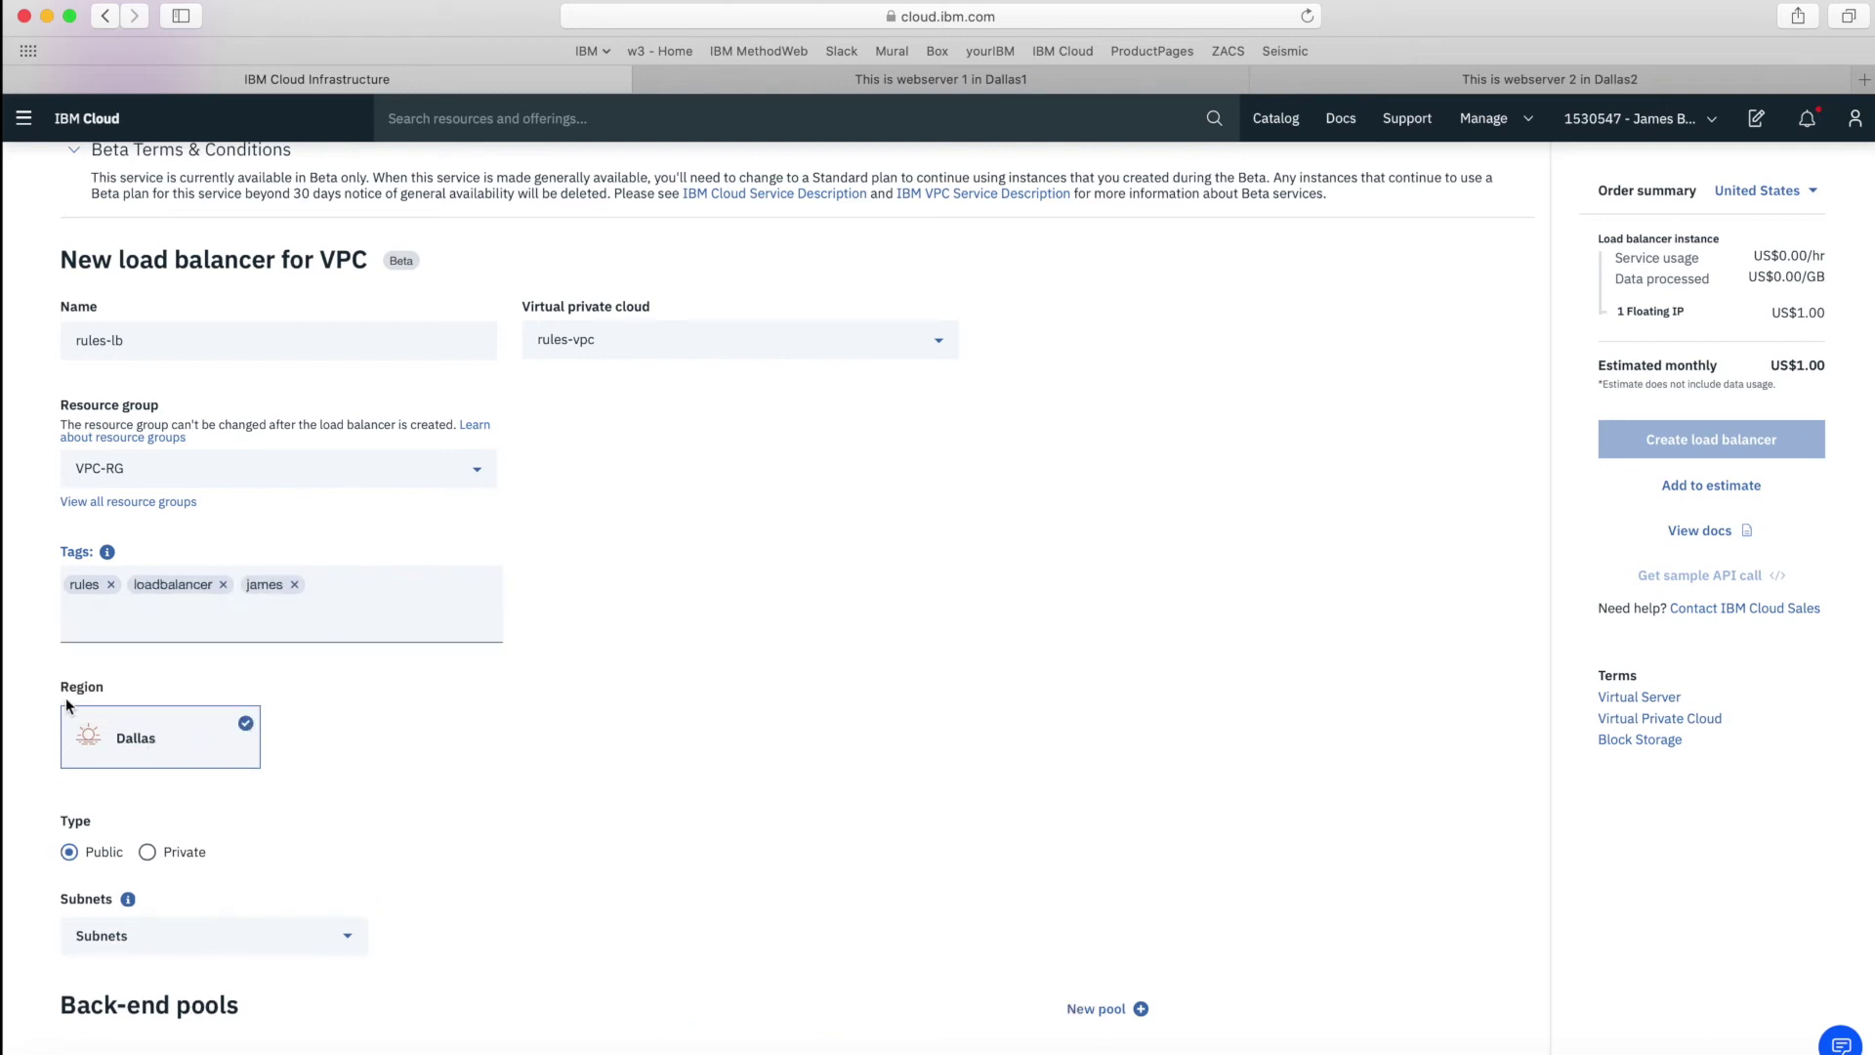
# Select the subnets rules-ws-sn-dal1 (Dallas 1) and rules-ws-sn-dal2 (Dallas 2) for the load balancer.
pyautogui.scroll(-5, 443, 741)
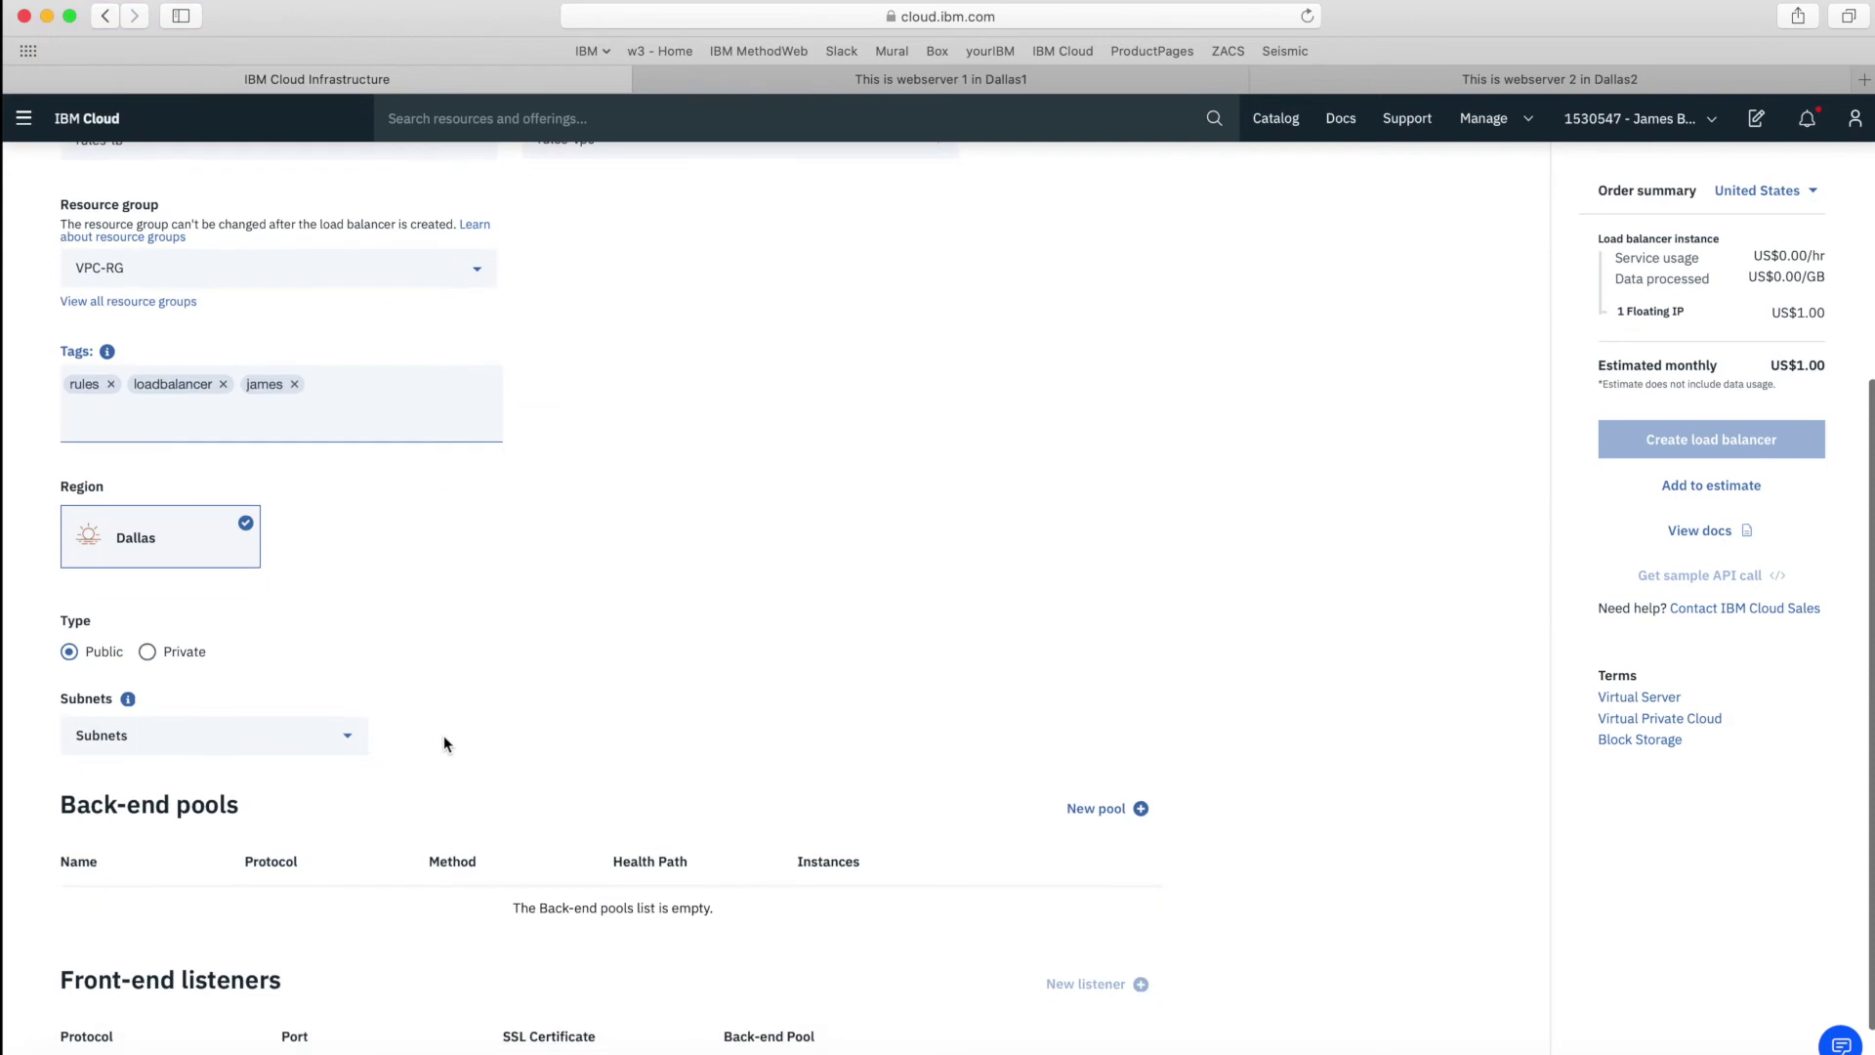
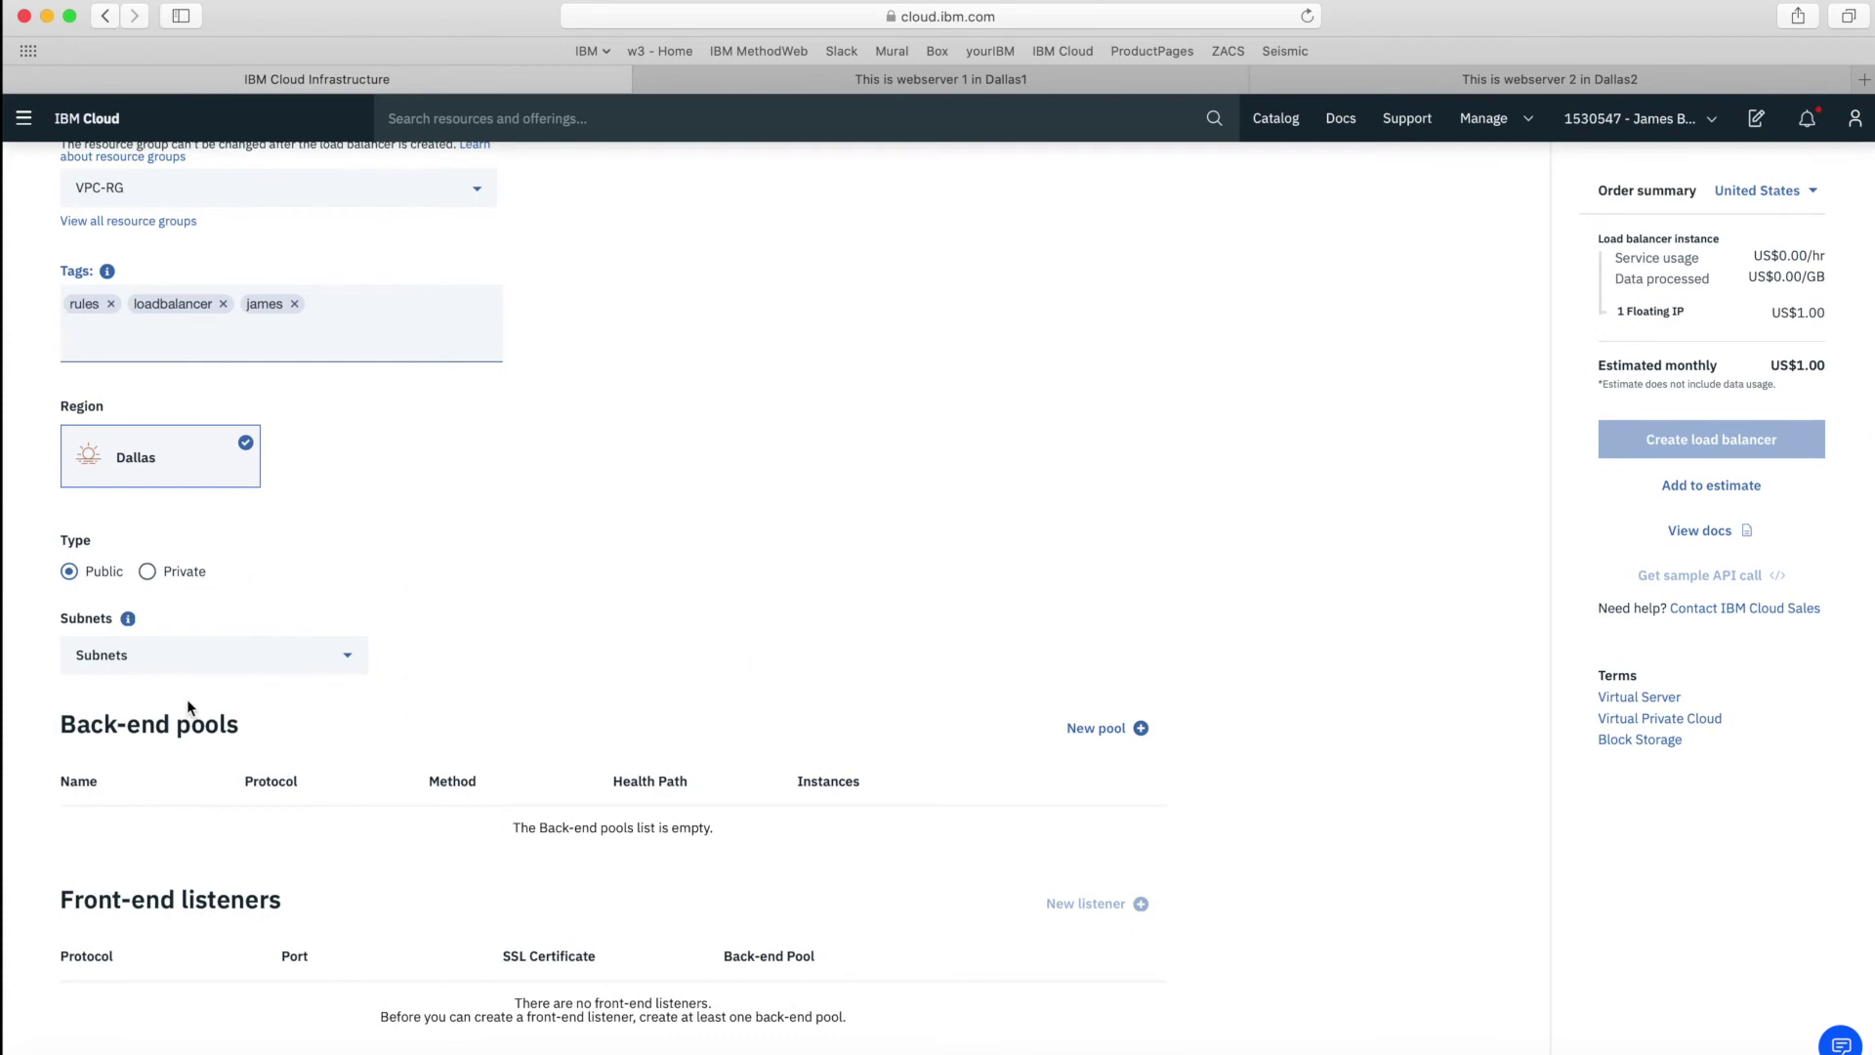
pyautogui.click(340, 659)
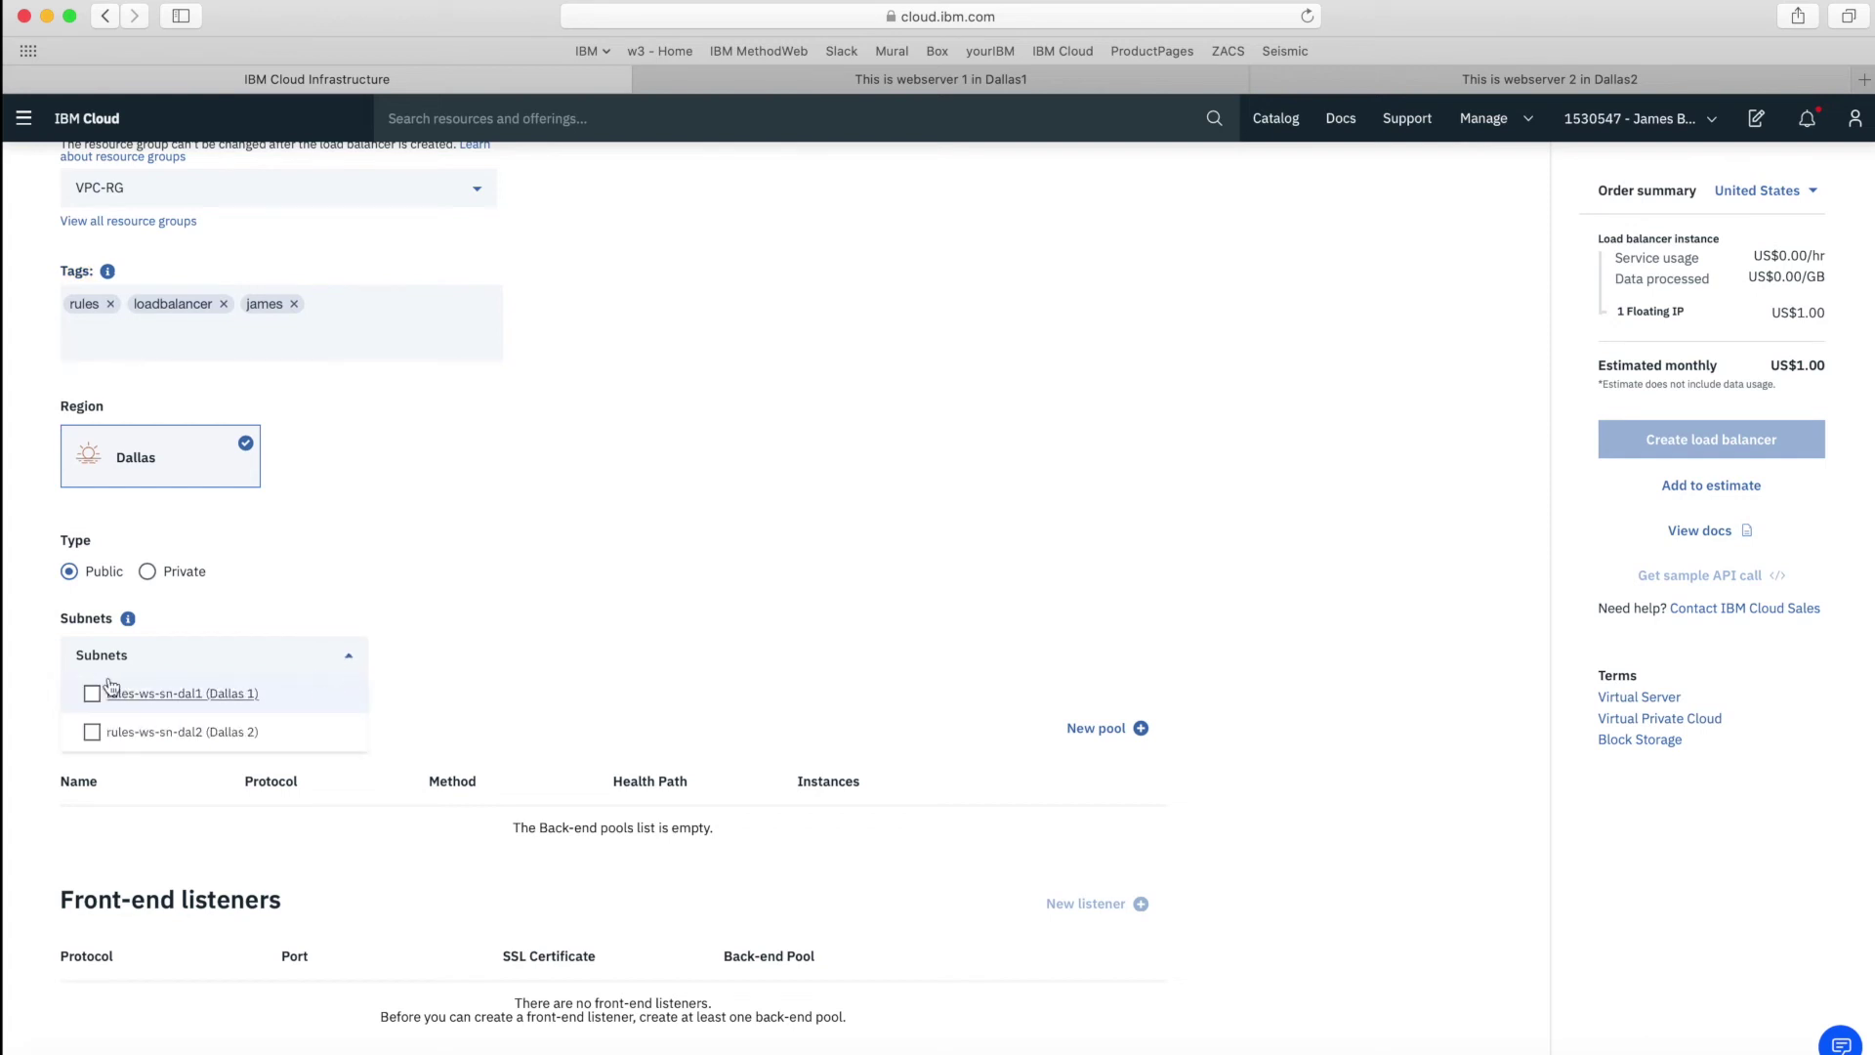
pyautogui.click(93, 694)
pyautogui.click(93, 733)
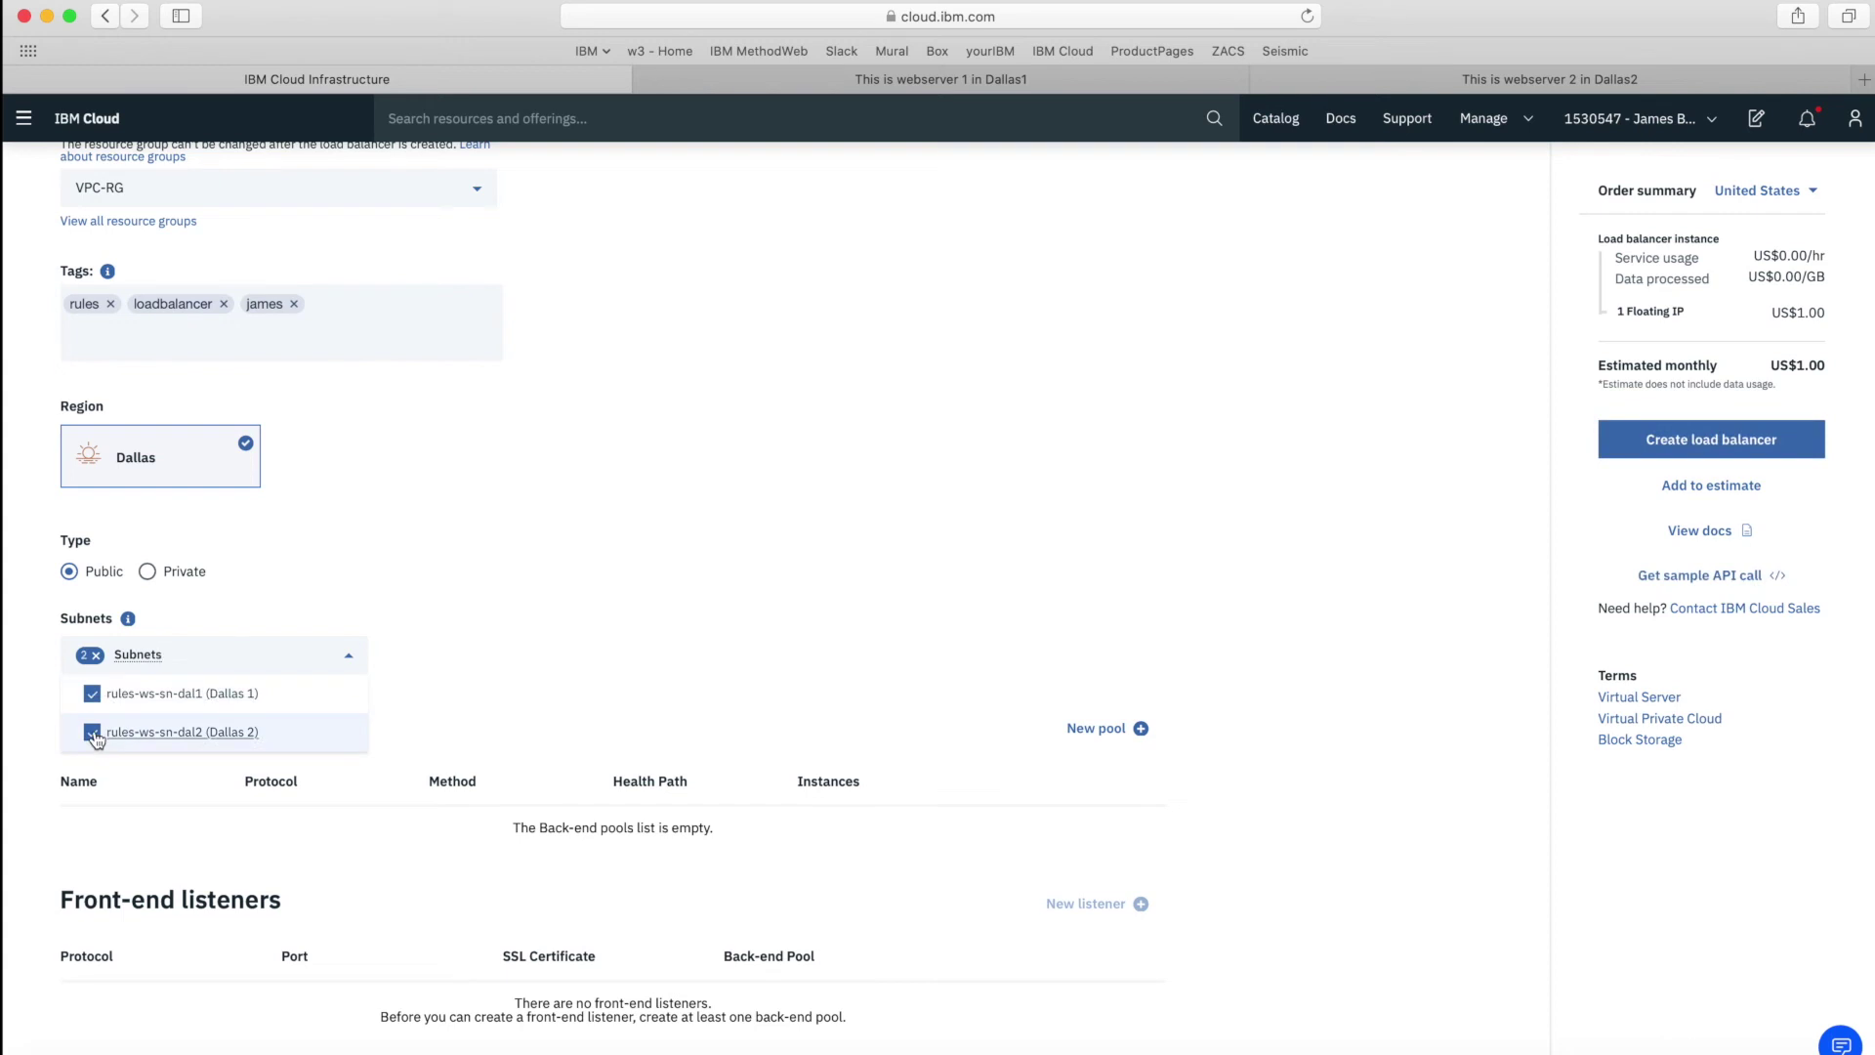
pyautogui.click(571, 697)
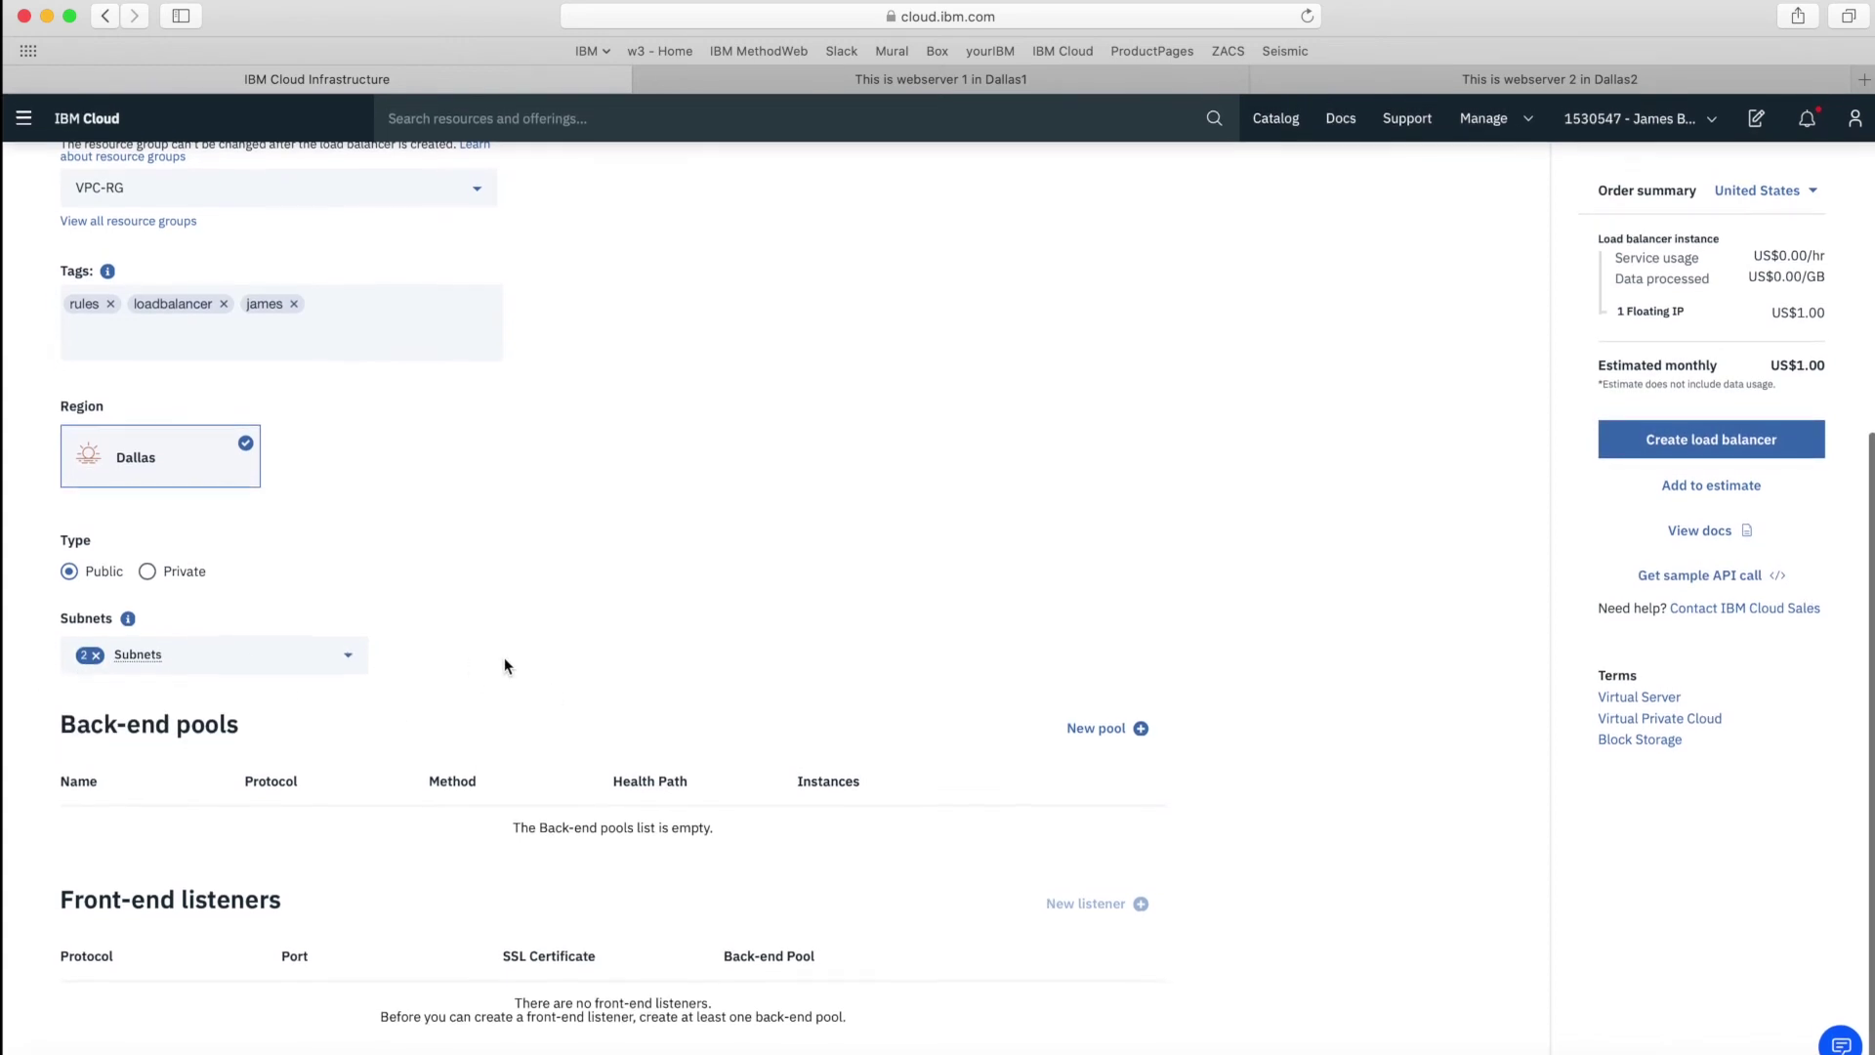
# Start a new back-end pool for the load balancer and name it rules-bep.
pyautogui.click(1111, 730)
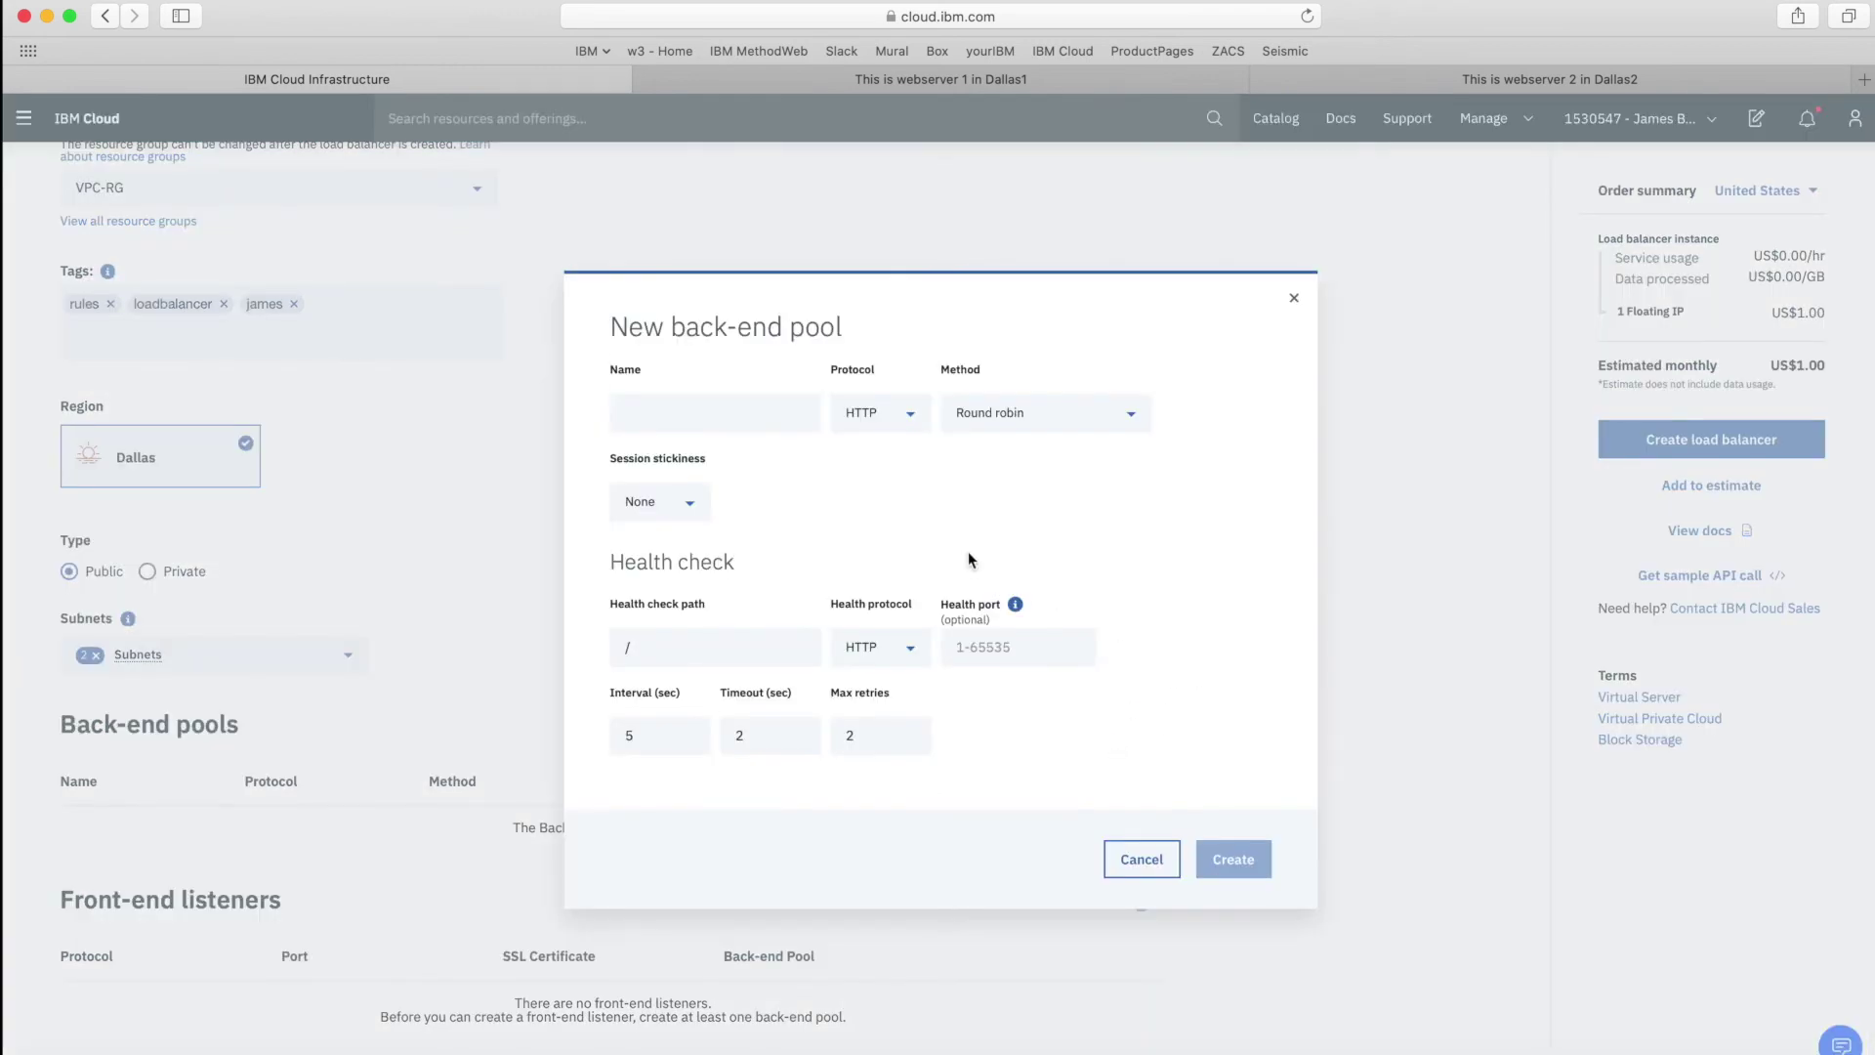
pyautogui.click(636, 415)
pyautogui.write('rules')
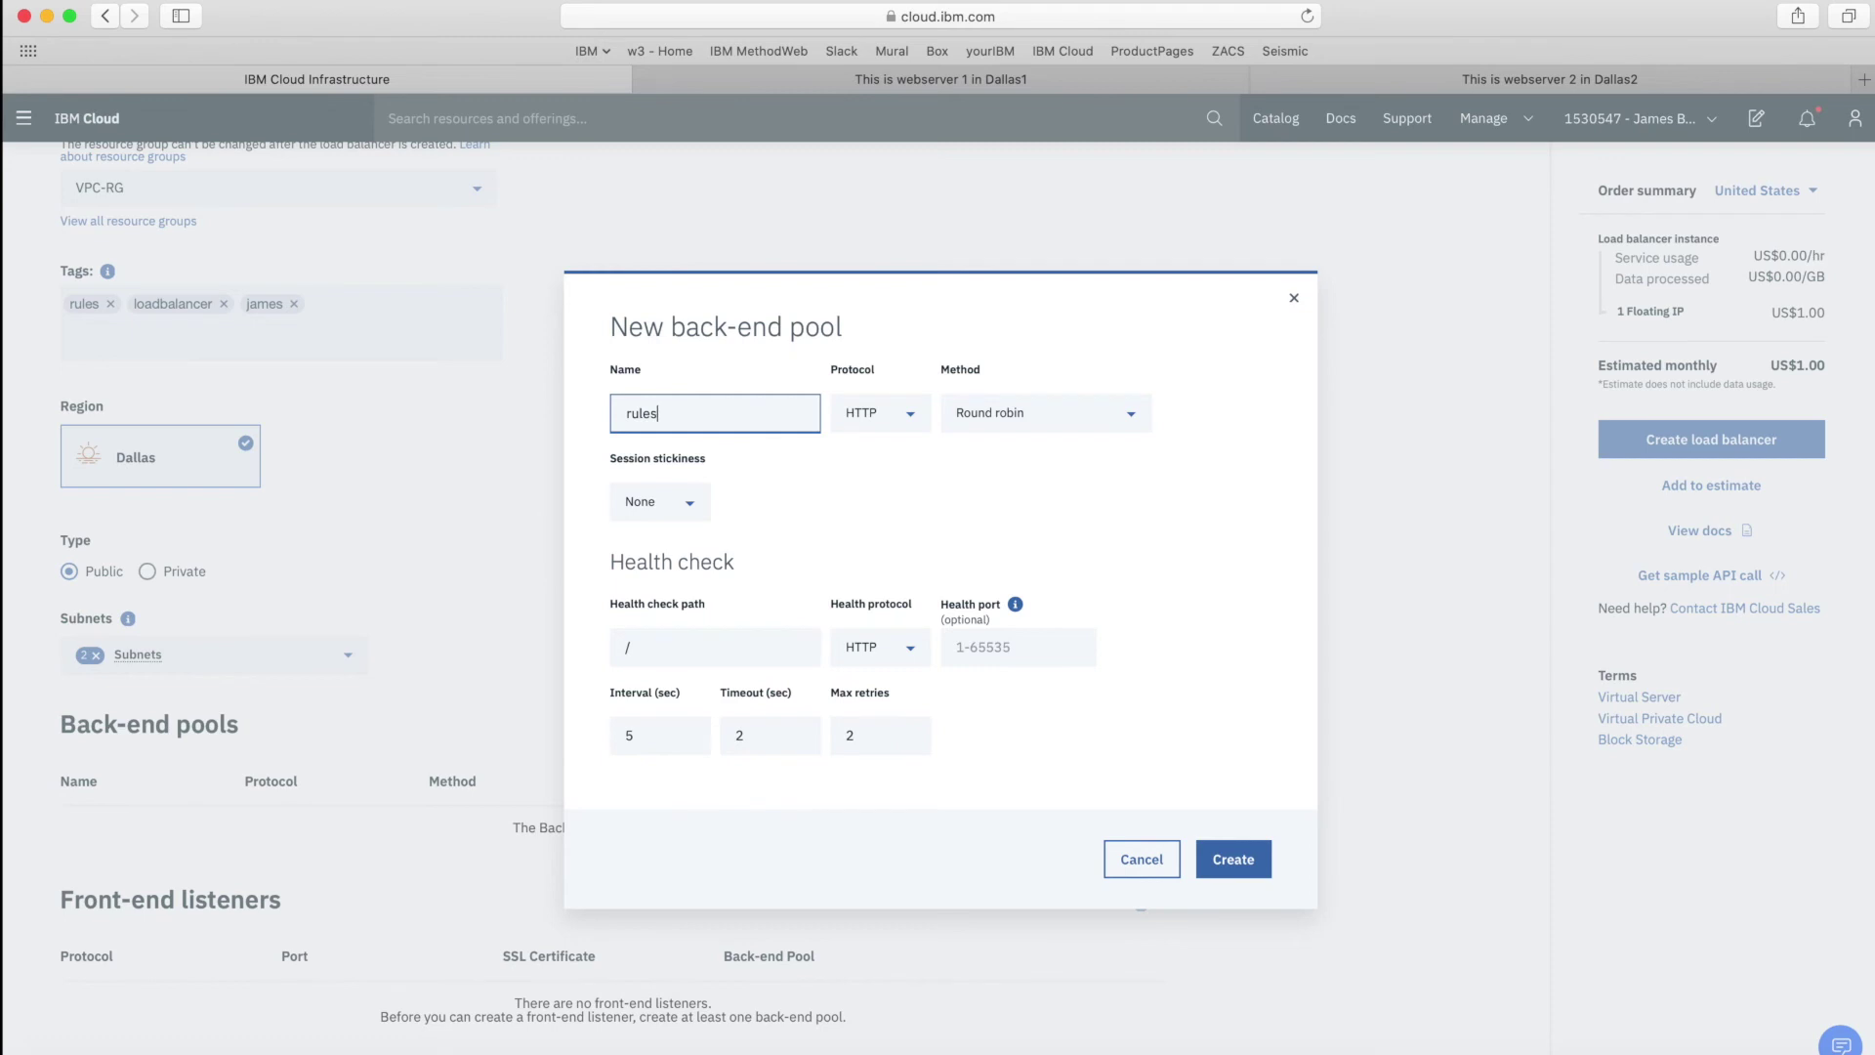
pyautogui.write('-bep')
pyautogui.click(1211, 547)
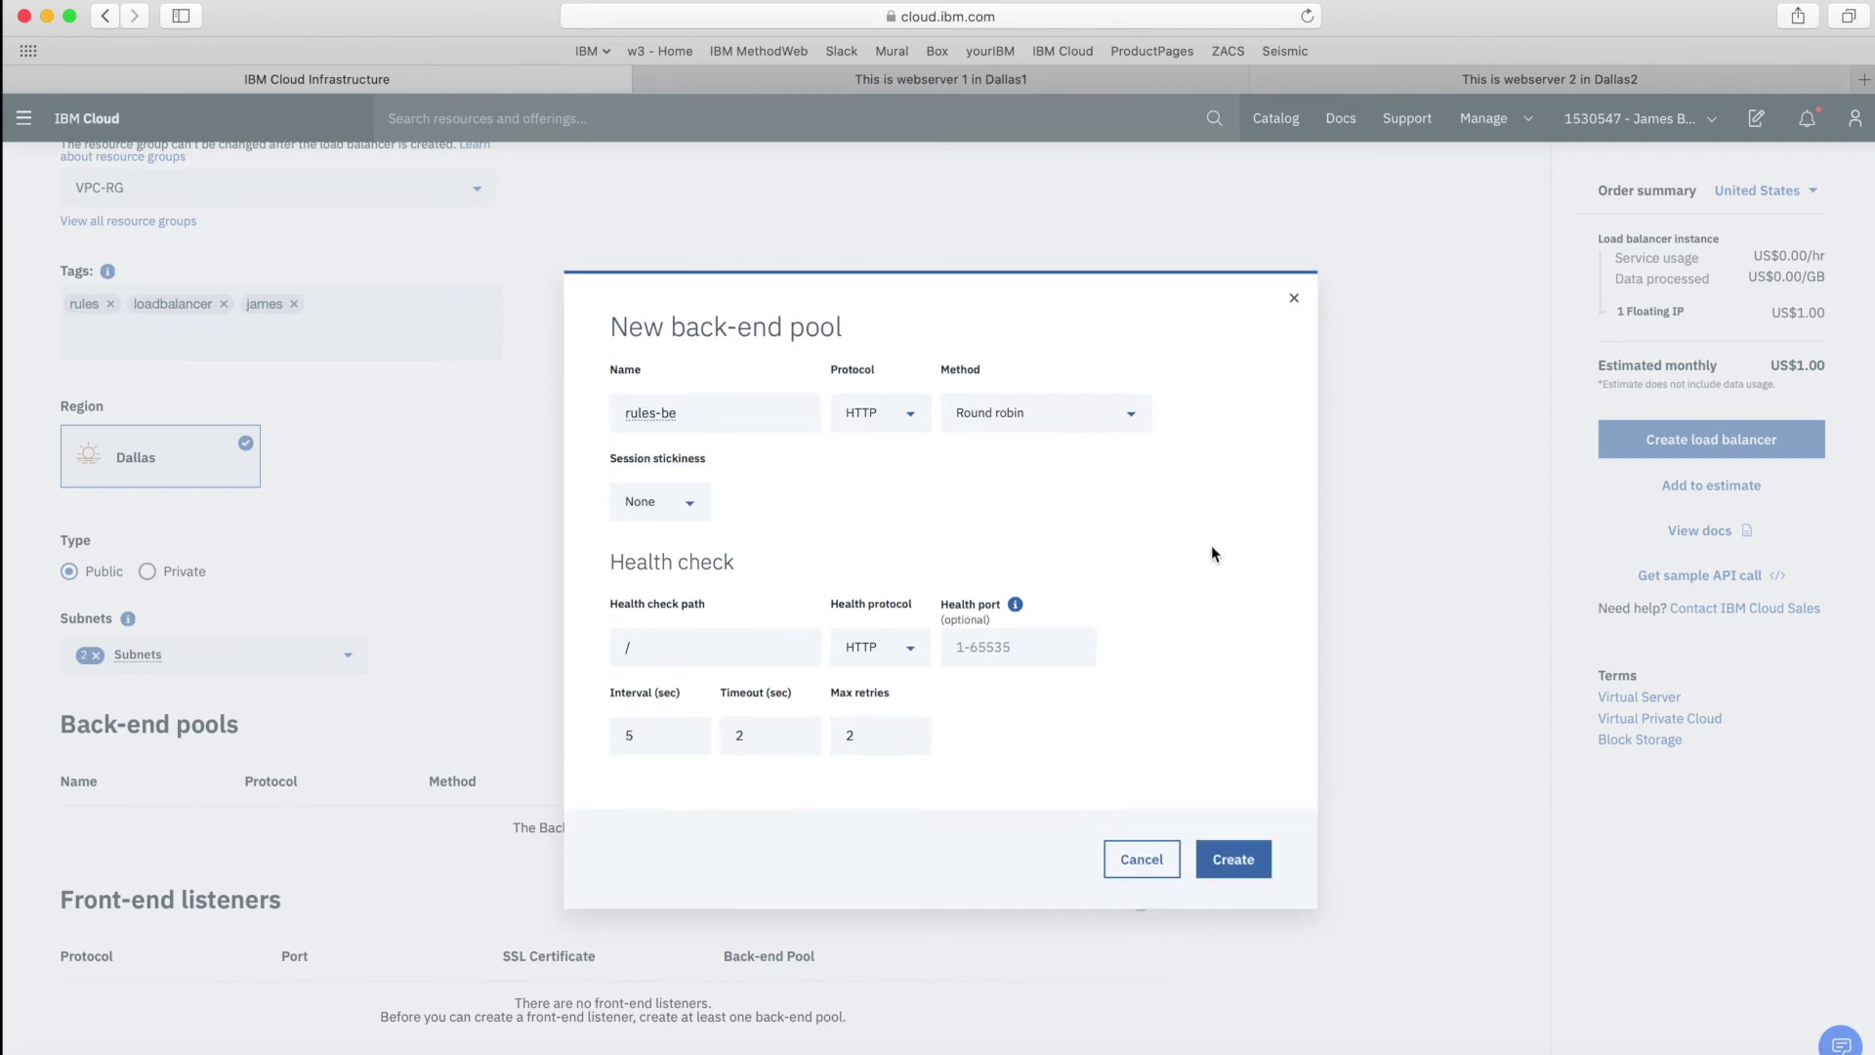
pyautogui.click(768, 430)
pyautogui.write('p')
pyautogui.click(1028, 483)
# Choose HTTP as the pool's protocol, Round robin as its method and None for session stickiness.
pyautogui.click(872, 414)
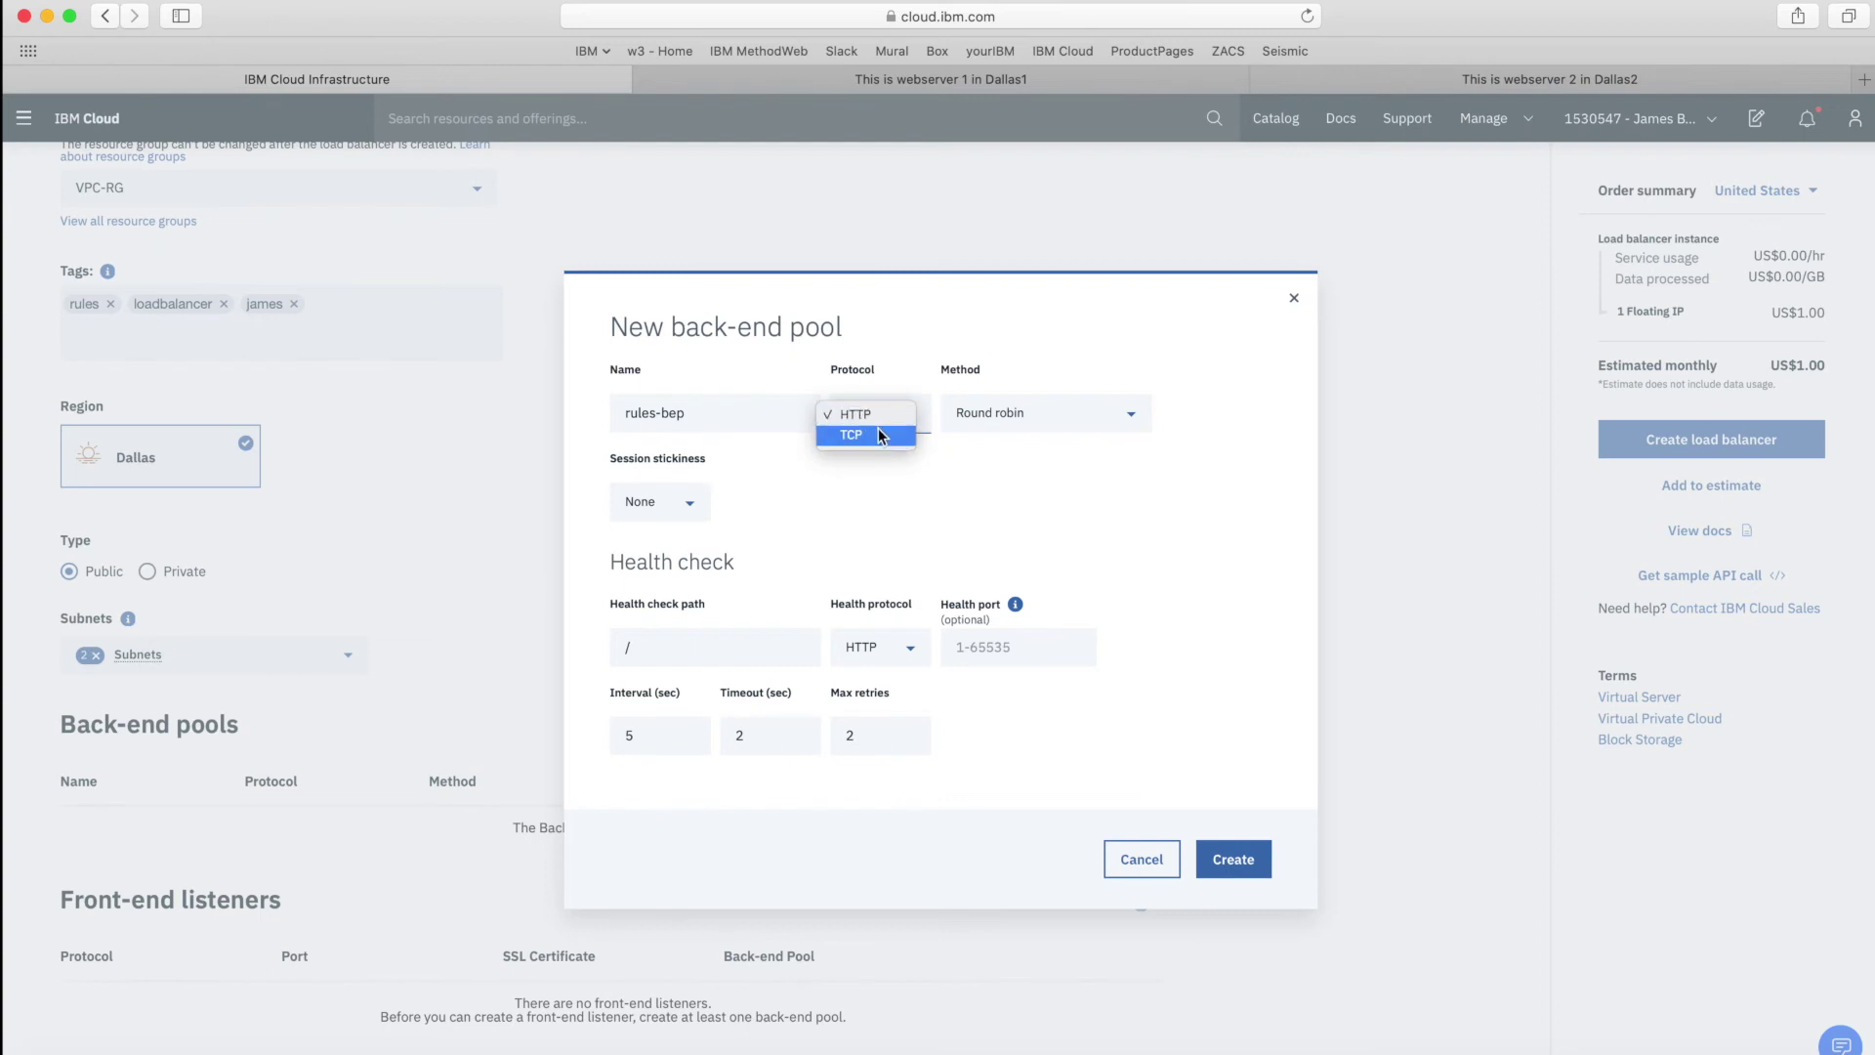
pyautogui.click(887, 414)
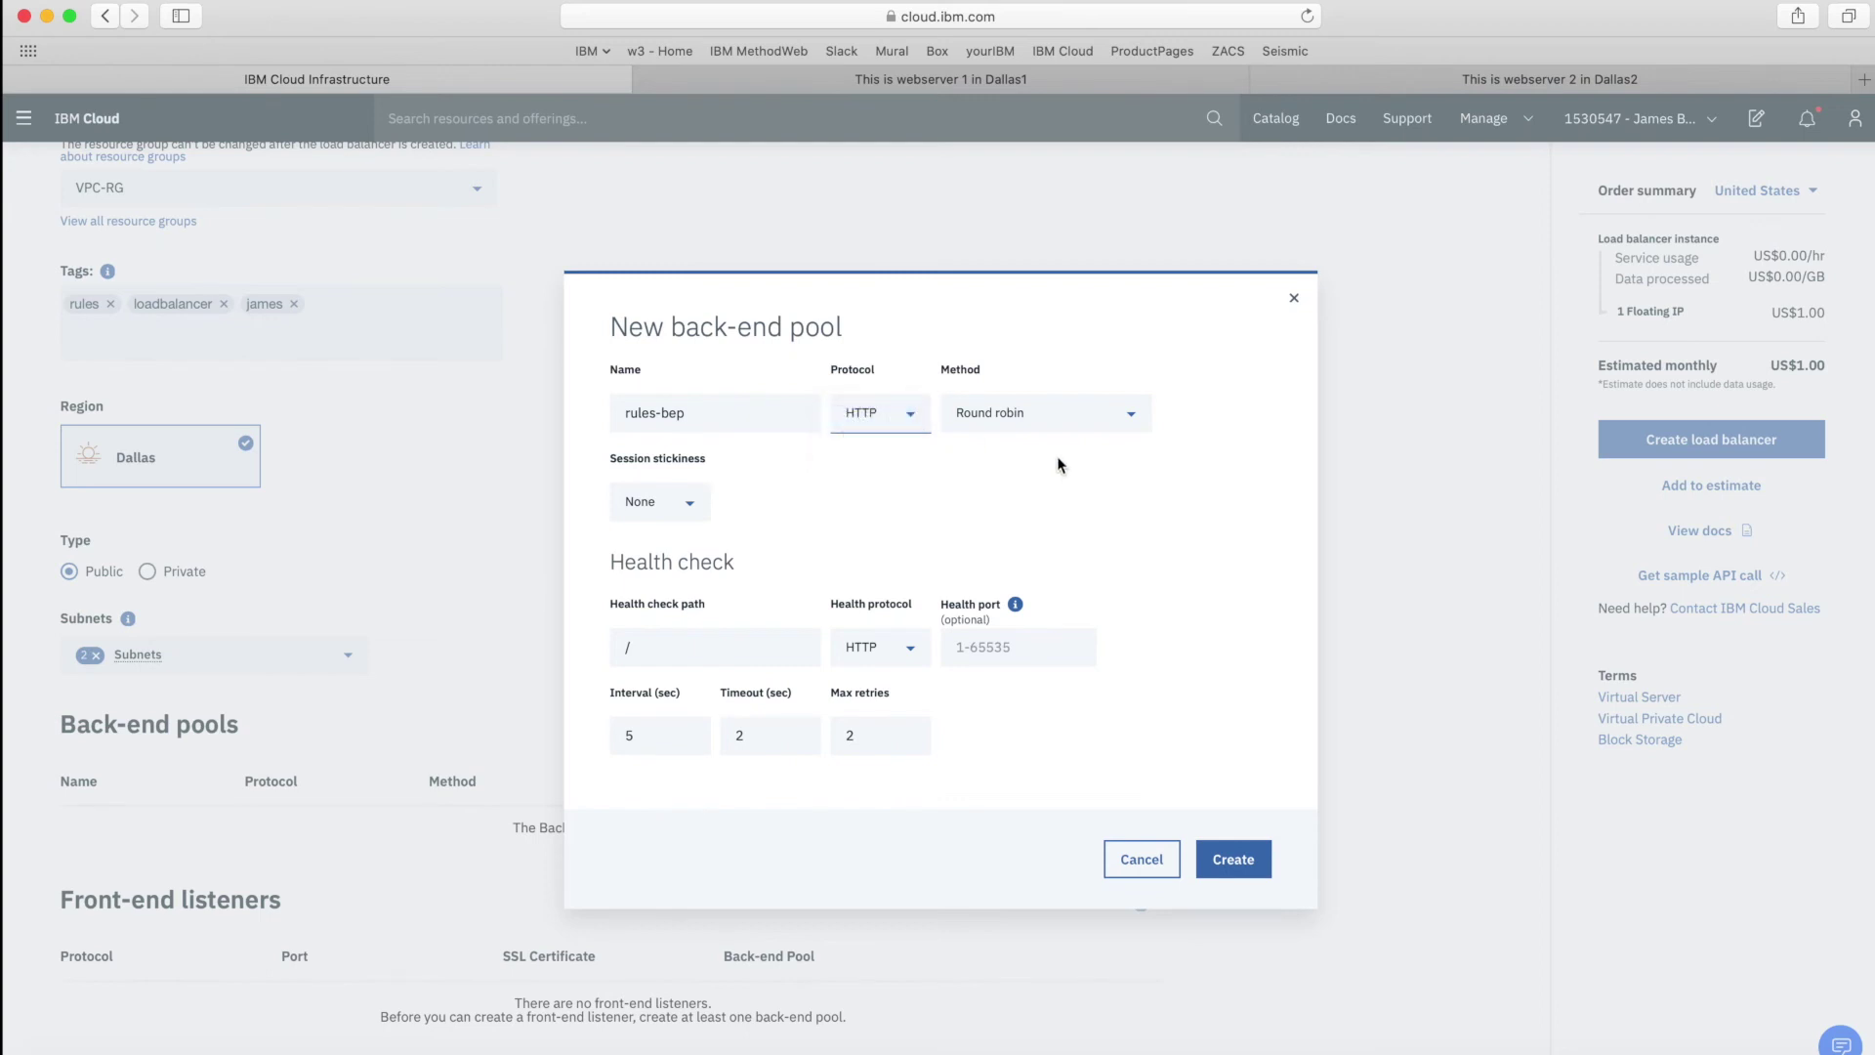
pyautogui.click(1077, 426)
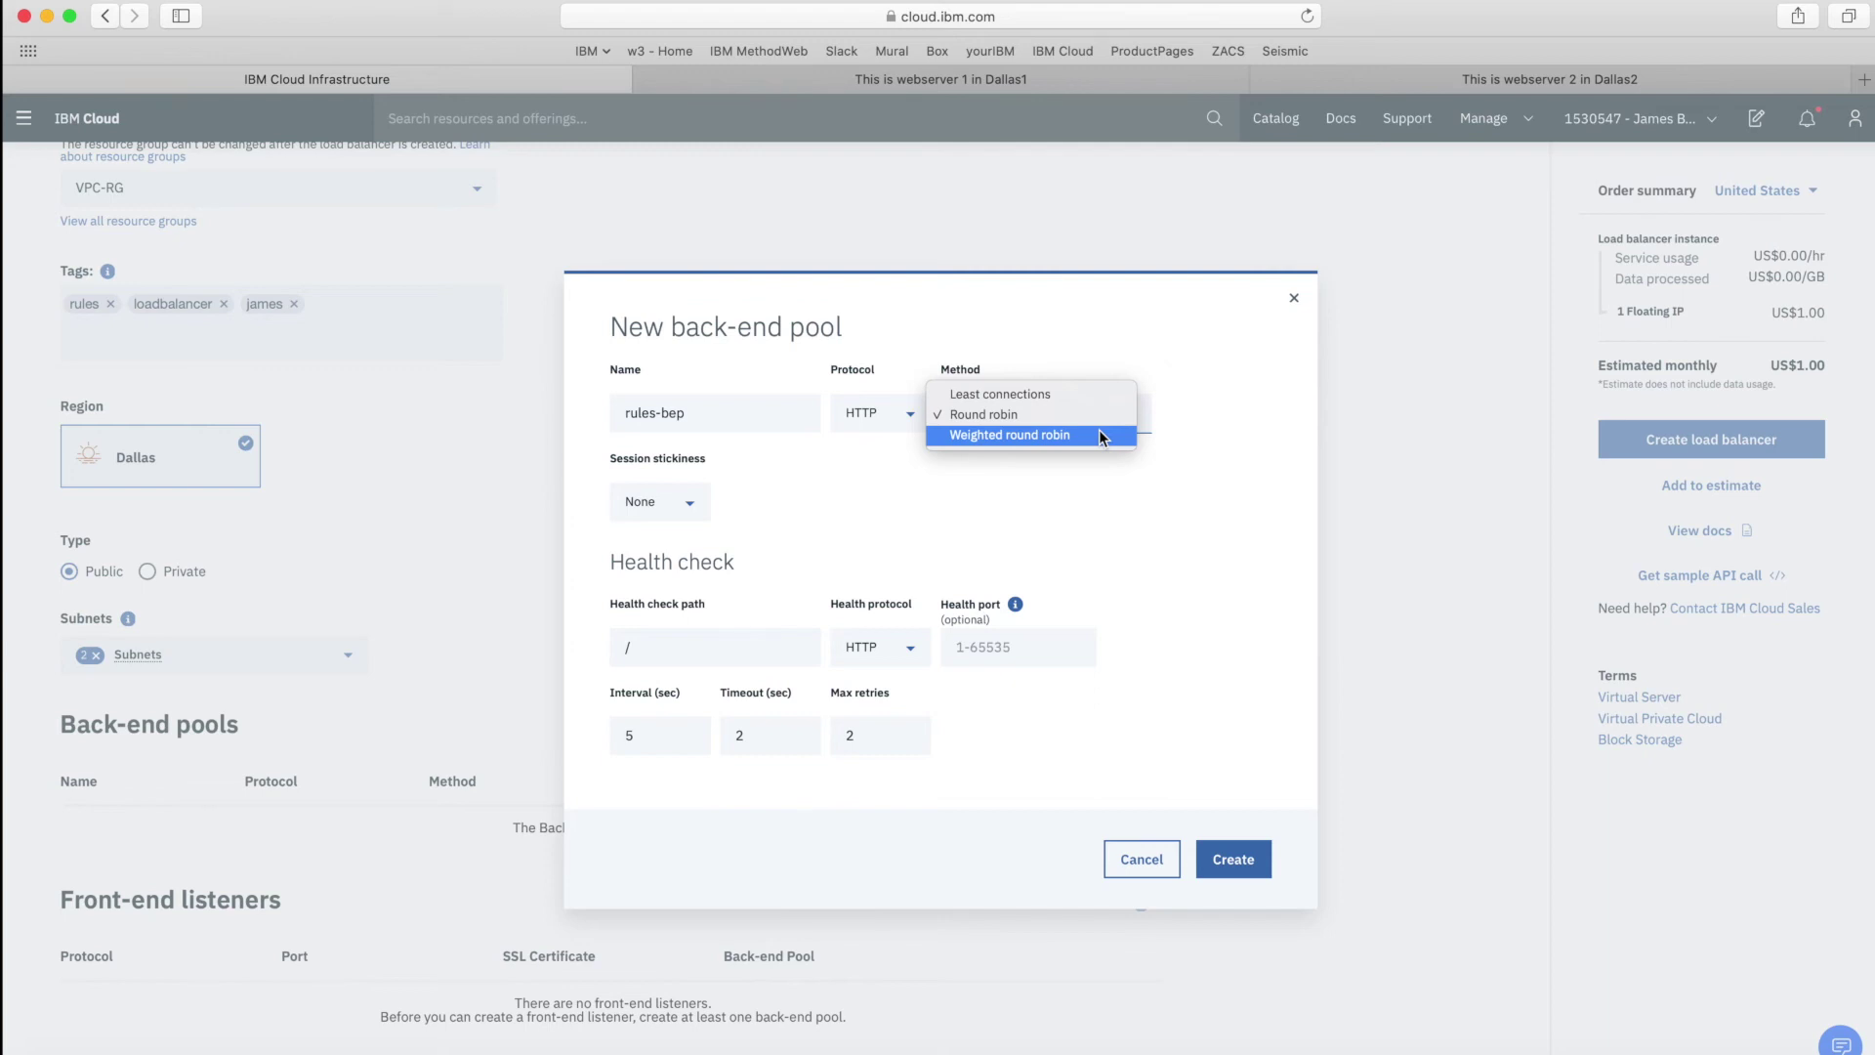
pyautogui.click(986, 414)
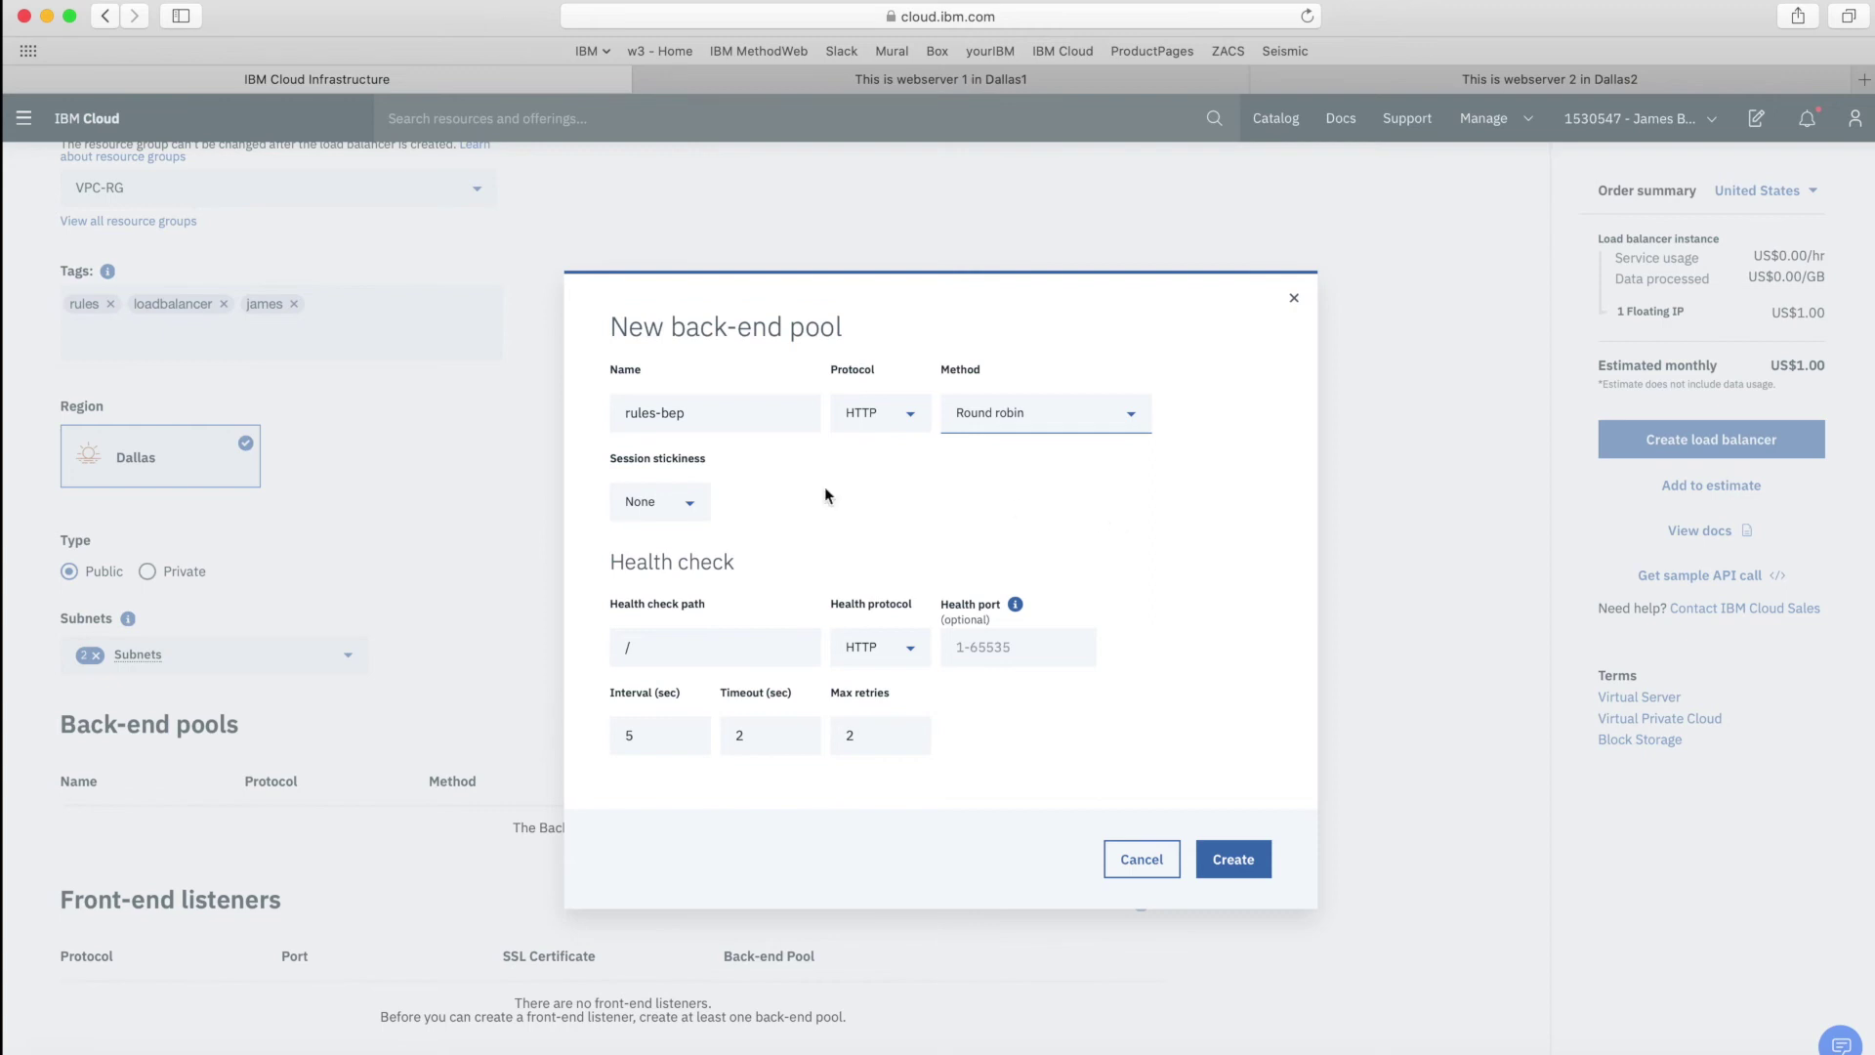
pyautogui.click(641, 506)
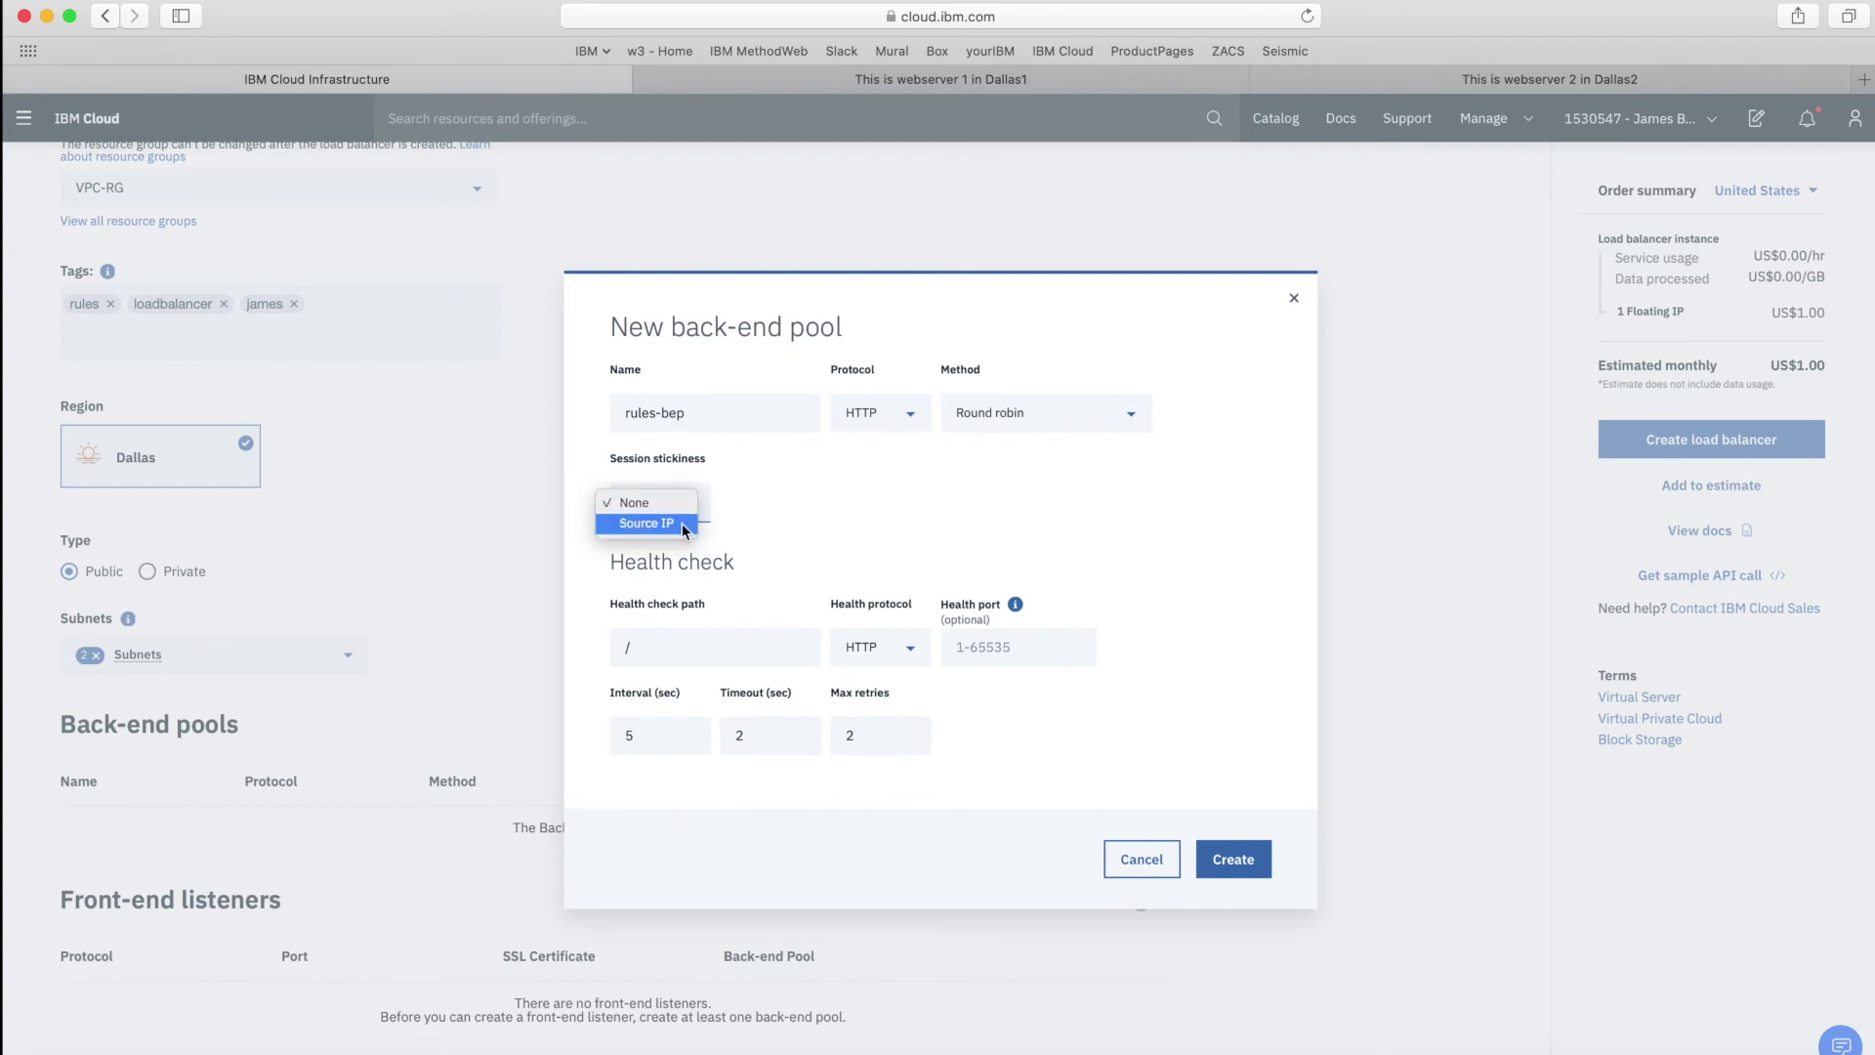
pyautogui.click(673, 502)
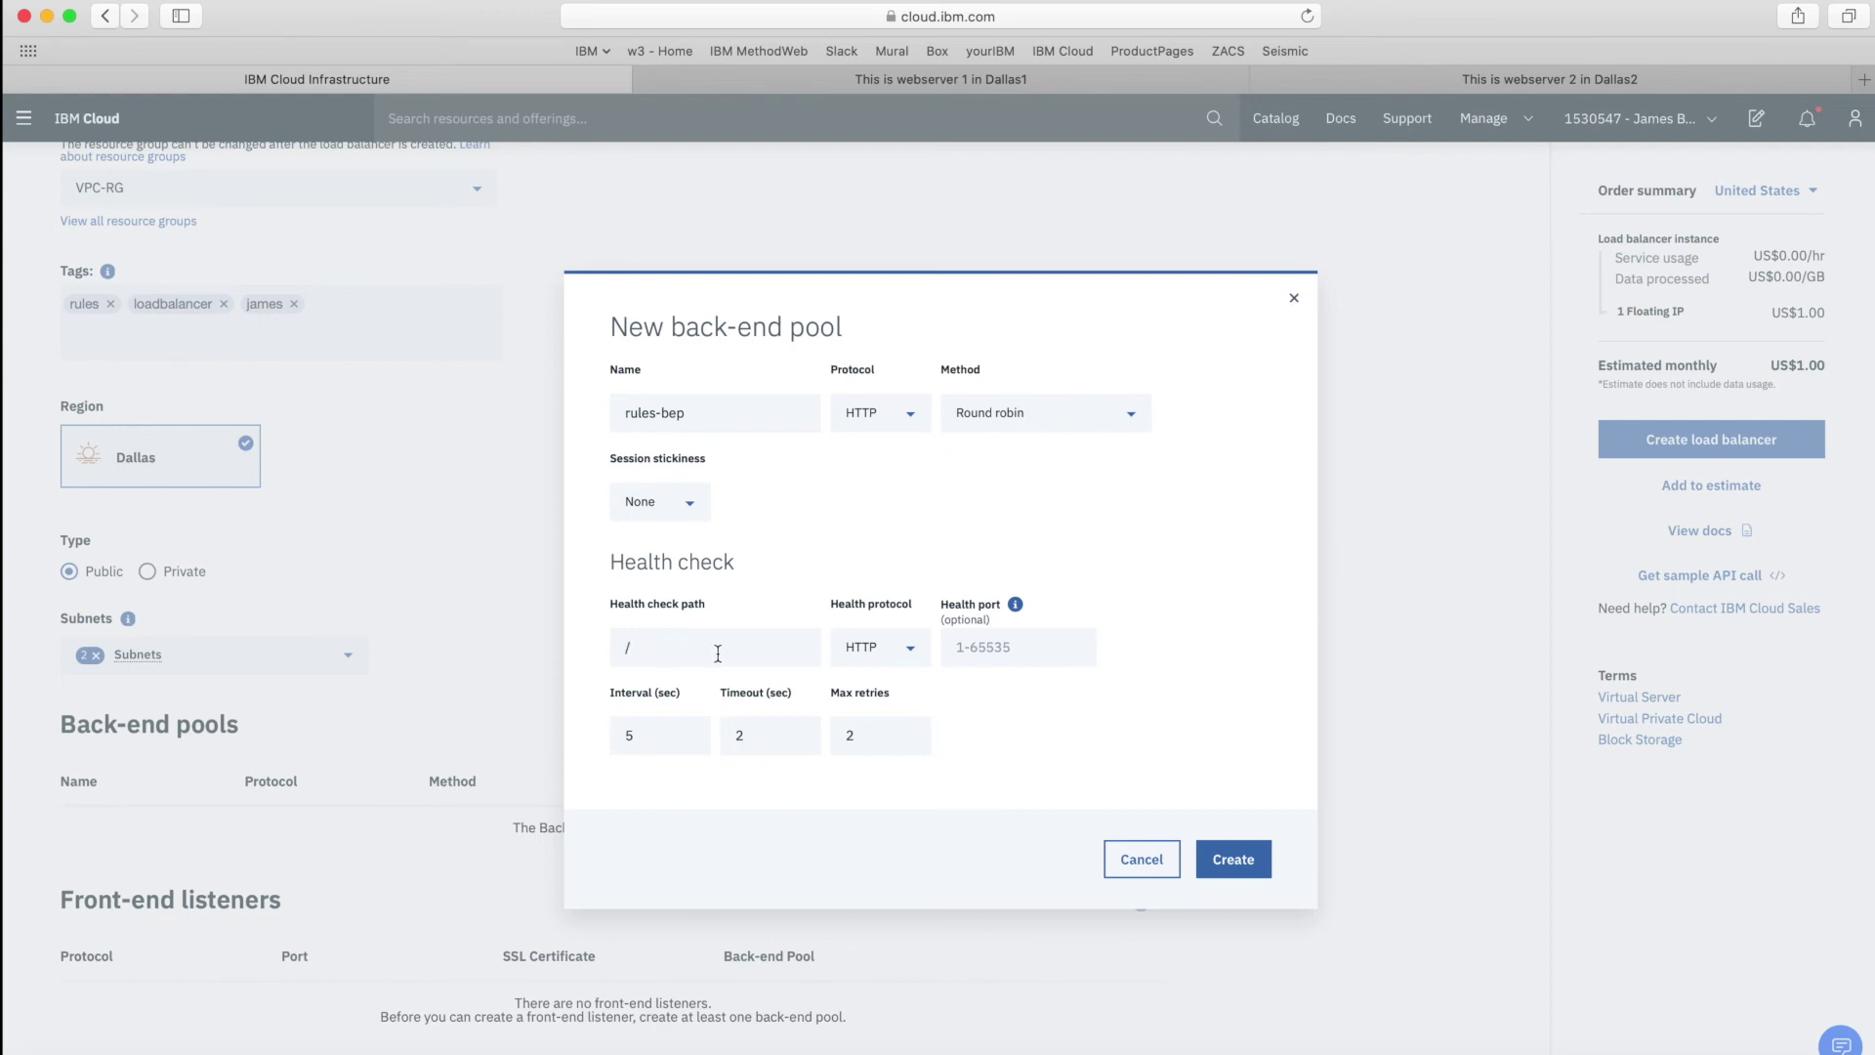
# Set the pool's health check to HTTP on port 80 and create the pool.
pyautogui.click(902, 651)
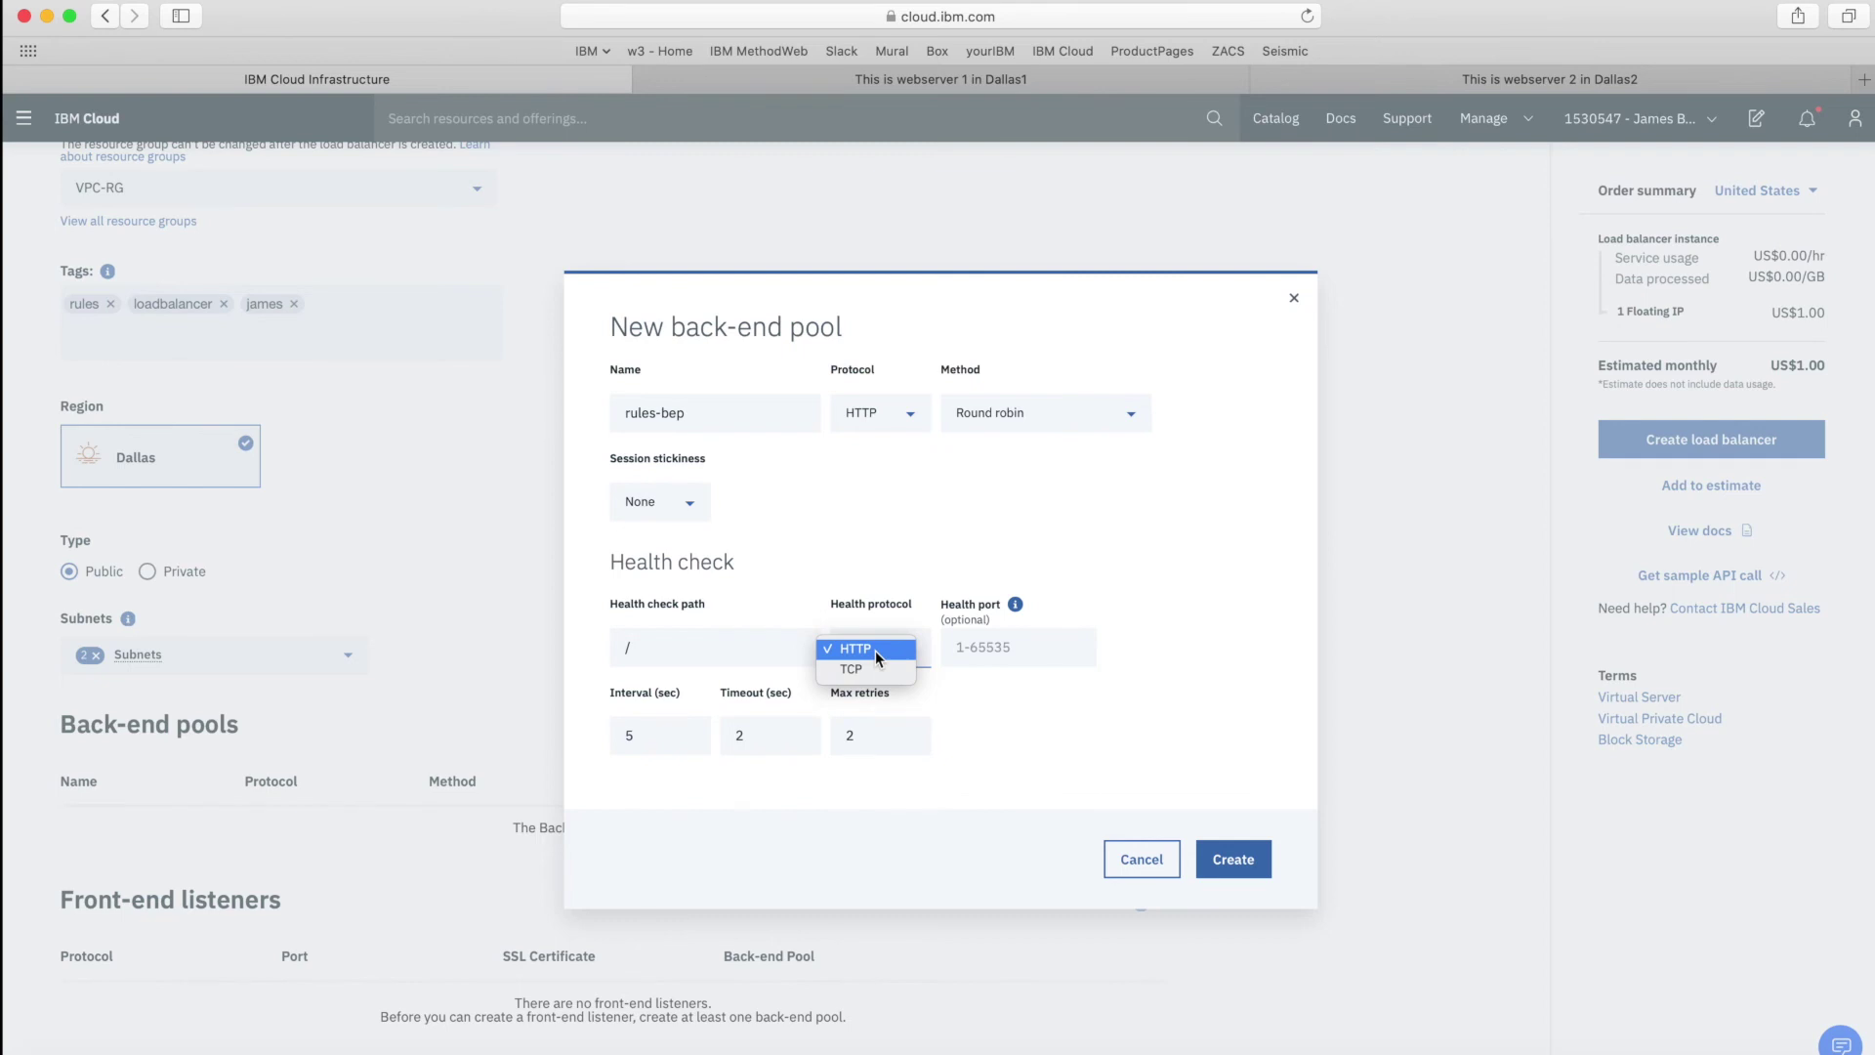
pyautogui.click(875, 651)
pyautogui.click(1002, 649)
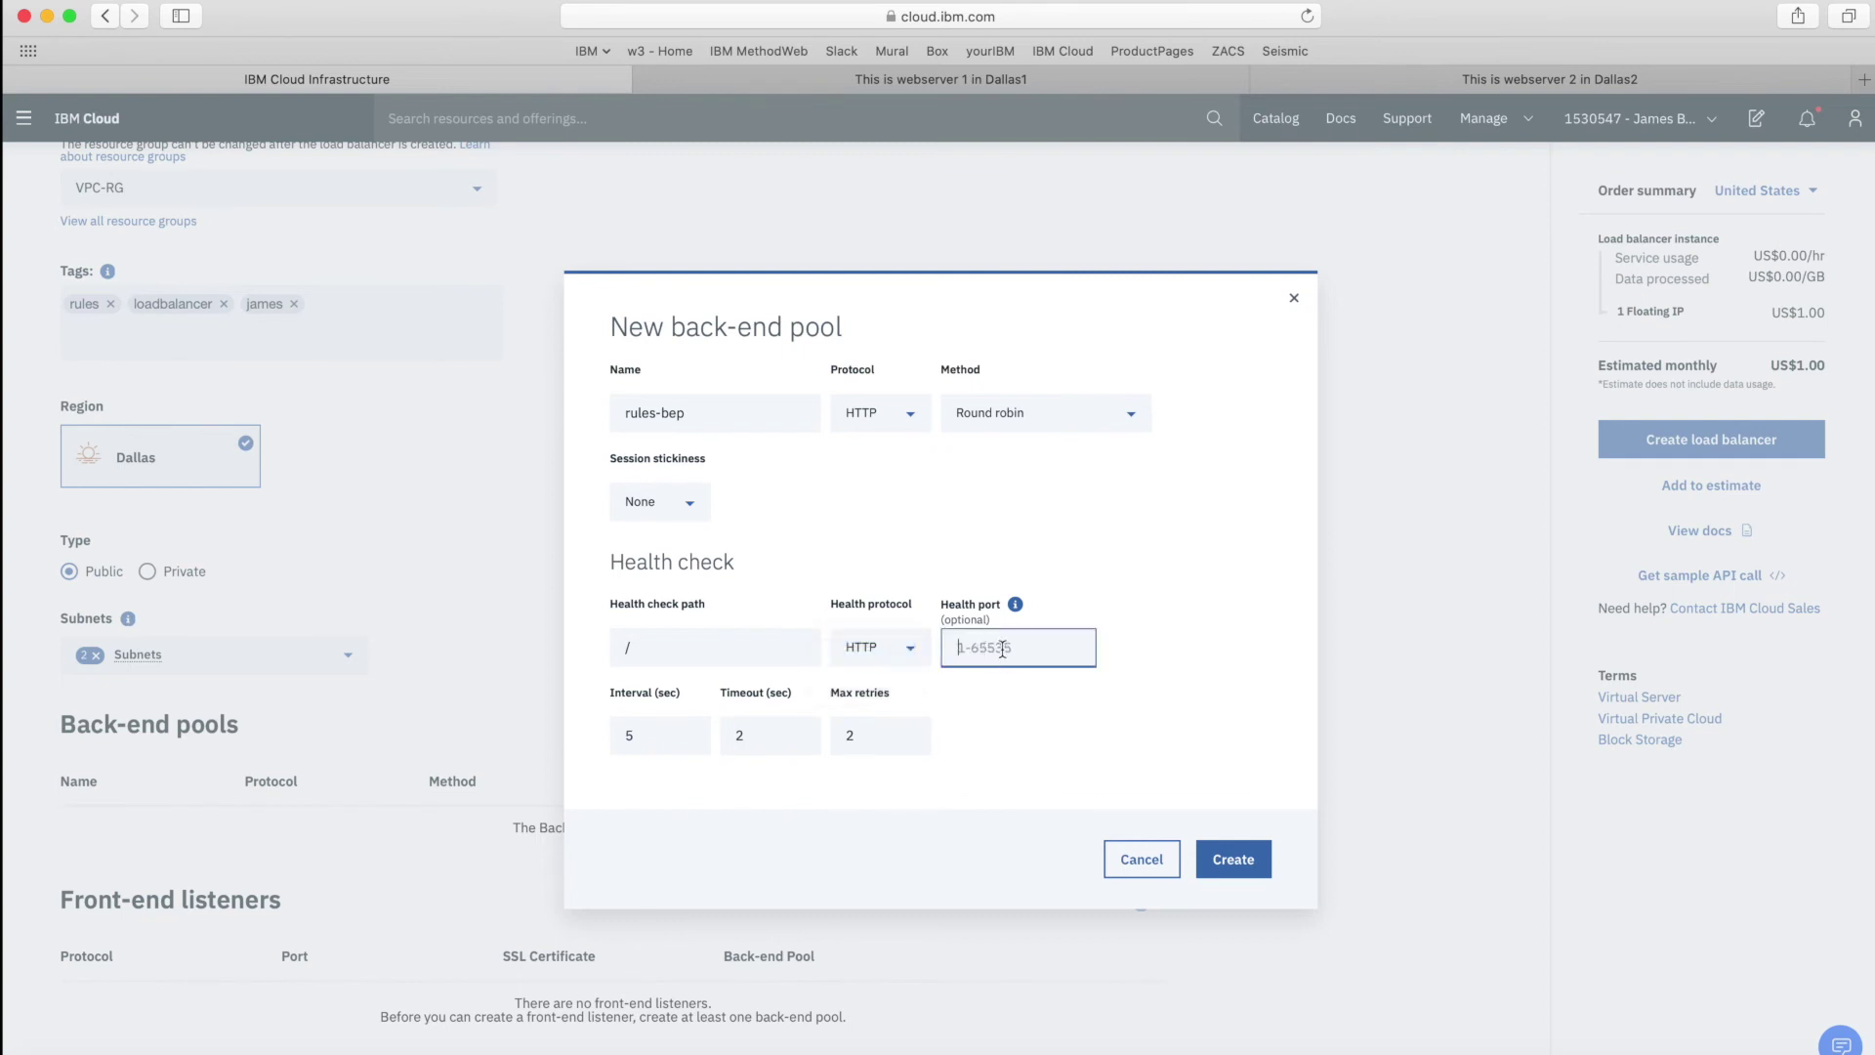
pyautogui.write('80')
pyautogui.click(1099, 750)
pyautogui.click(1257, 863)
pyautogui.scroll(-1, 1315, 783)
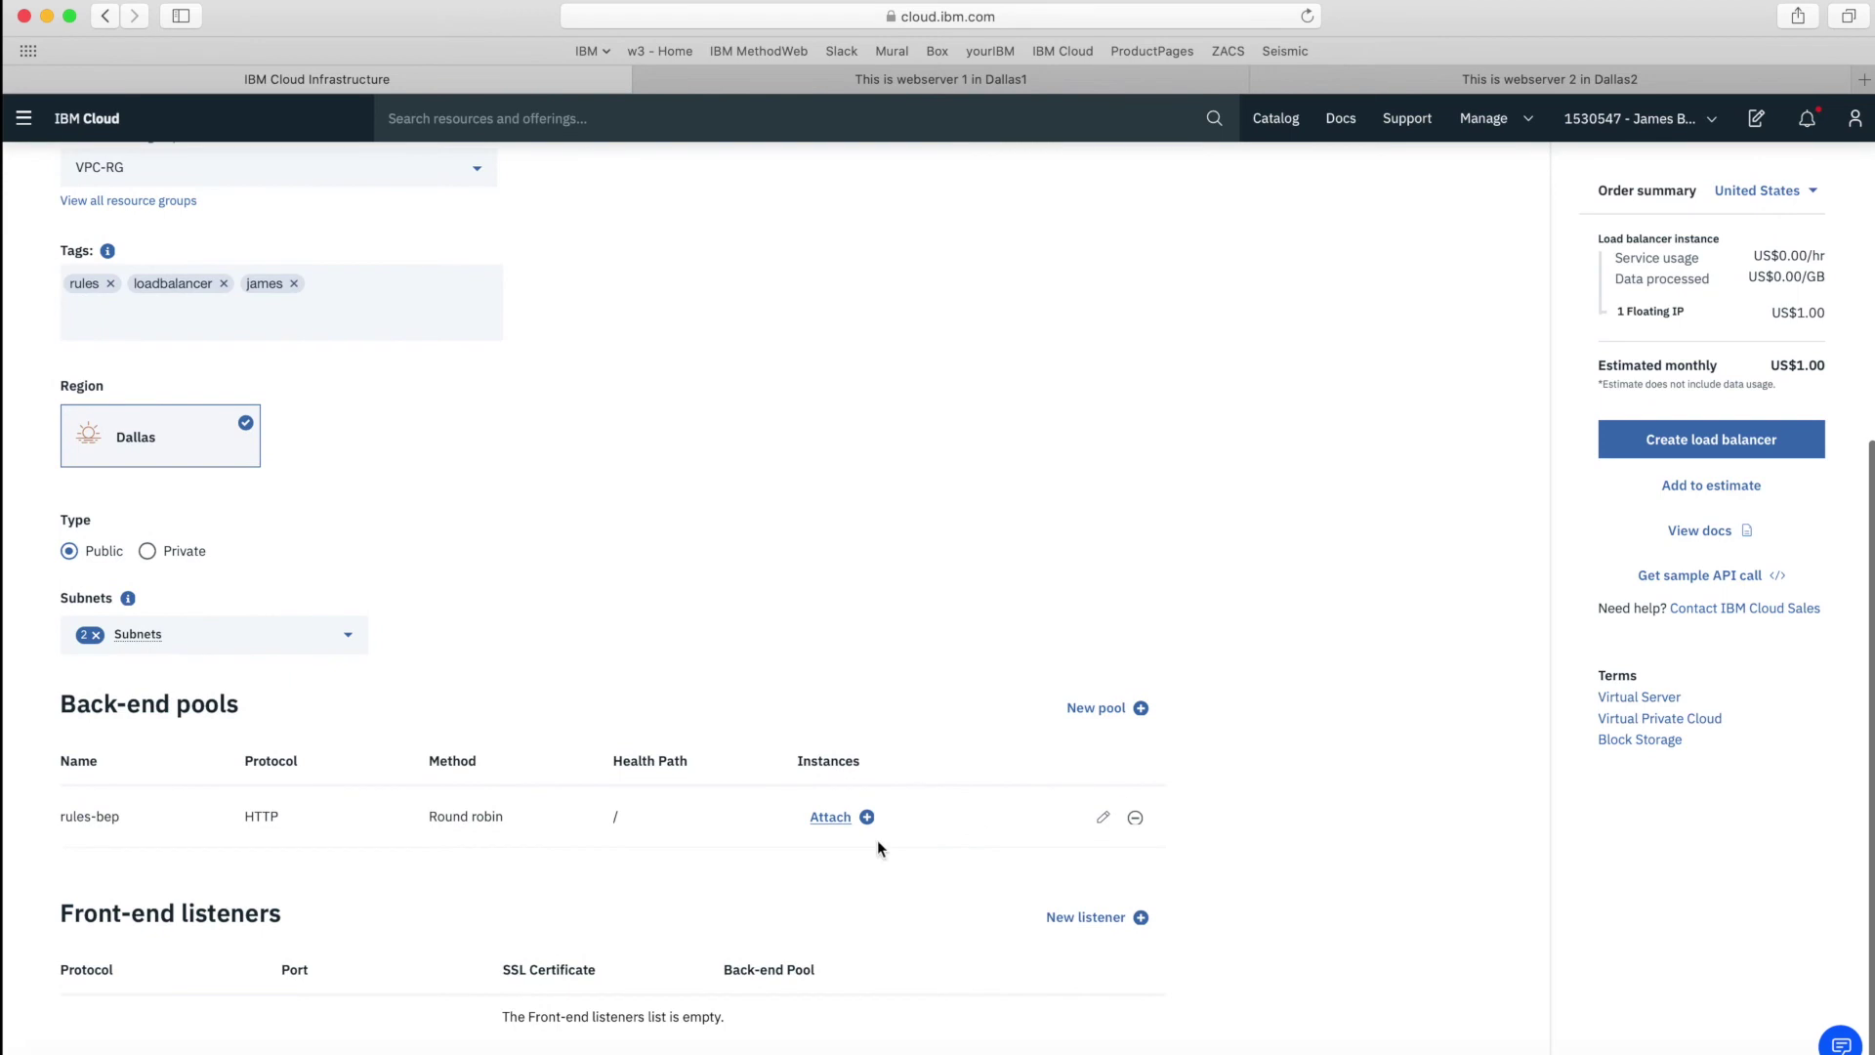
# For the rules-bep pool's instances, choose the Dallas 1 subnet 10.240.0.0/24 and its instance rules-ws-dal1-01.
pyautogui.click(837, 835)
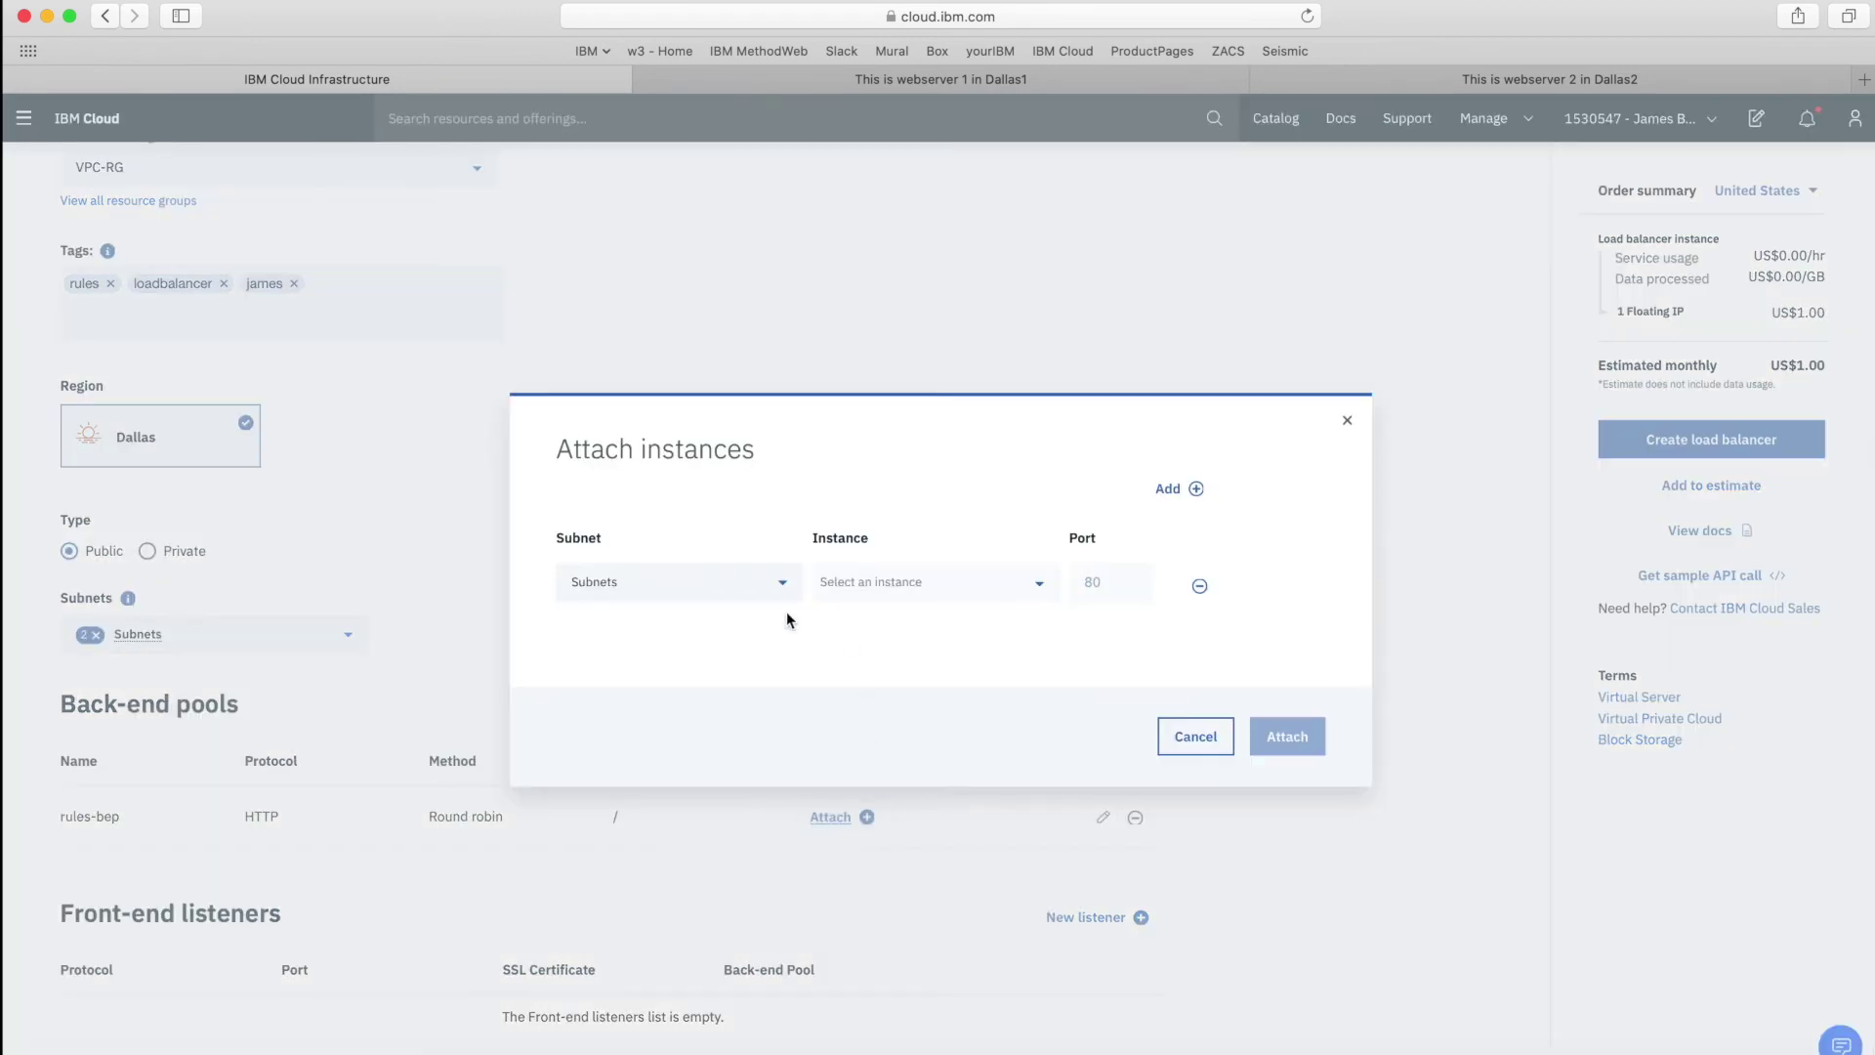
pyautogui.click(782, 583)
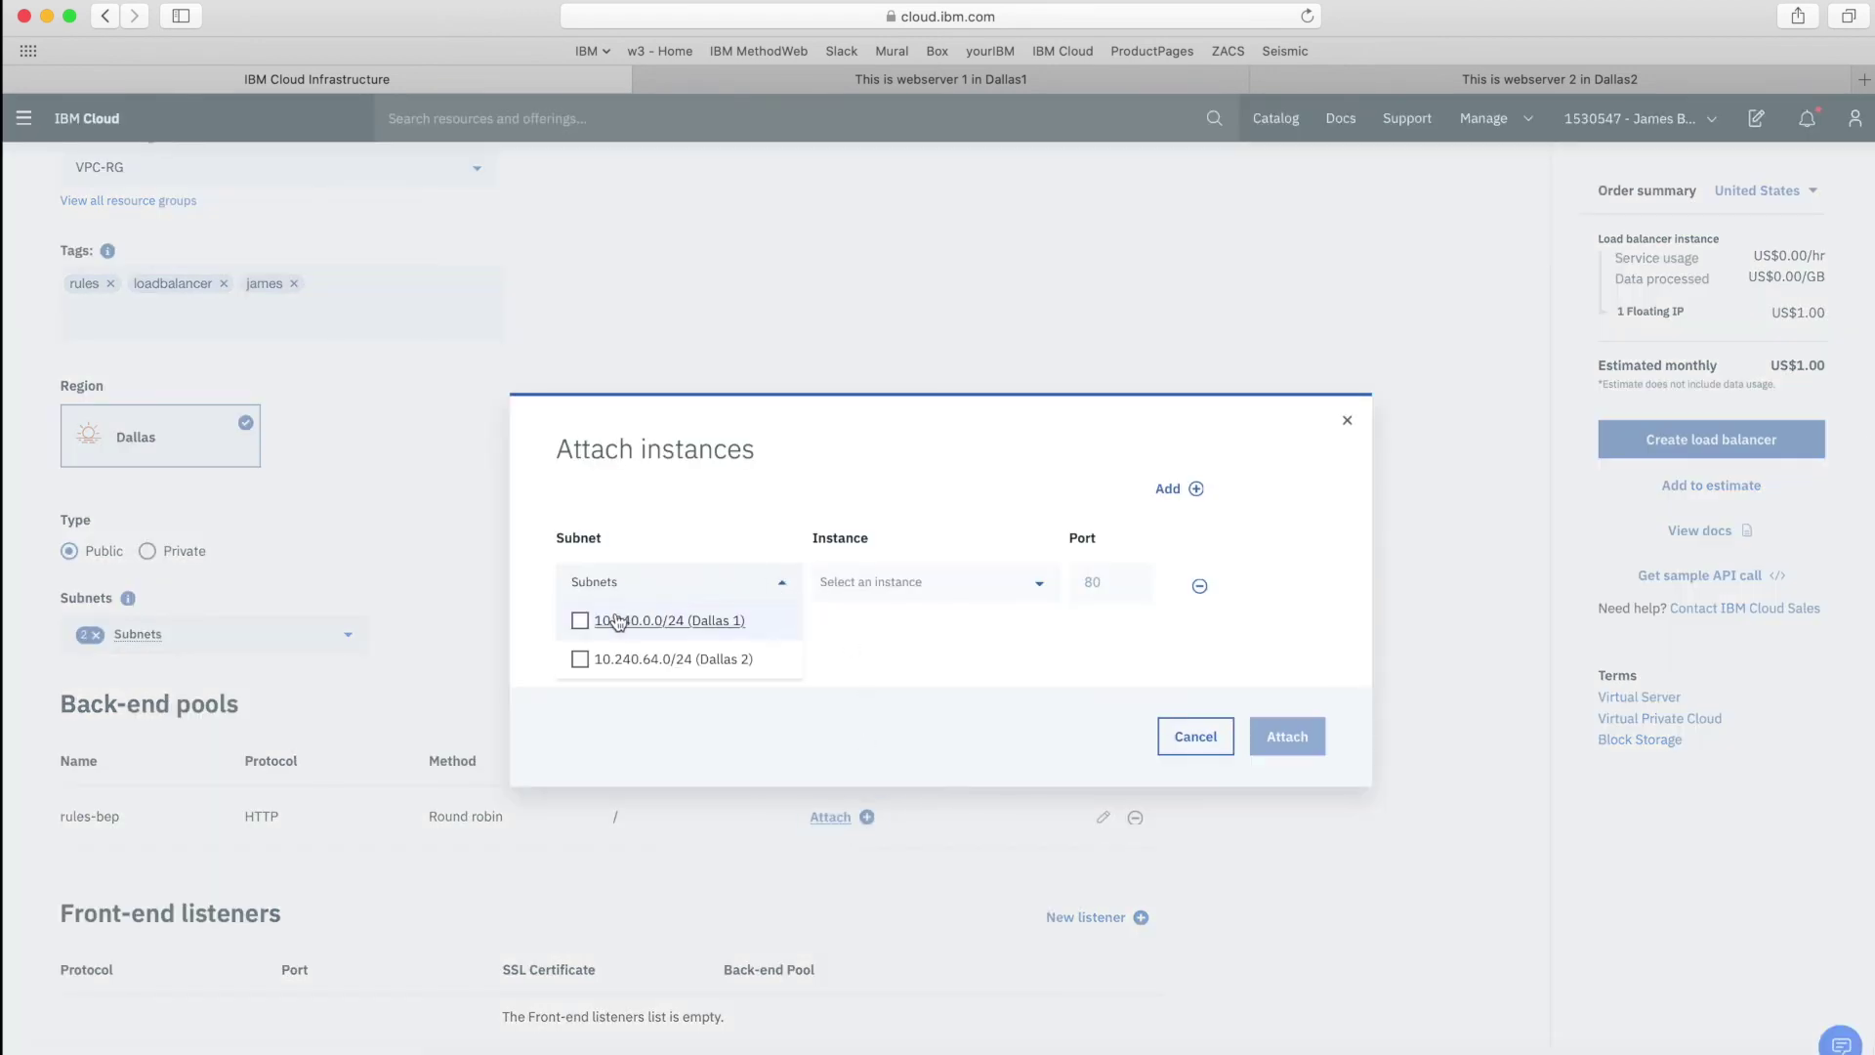
pyautogui.click(581, 622)
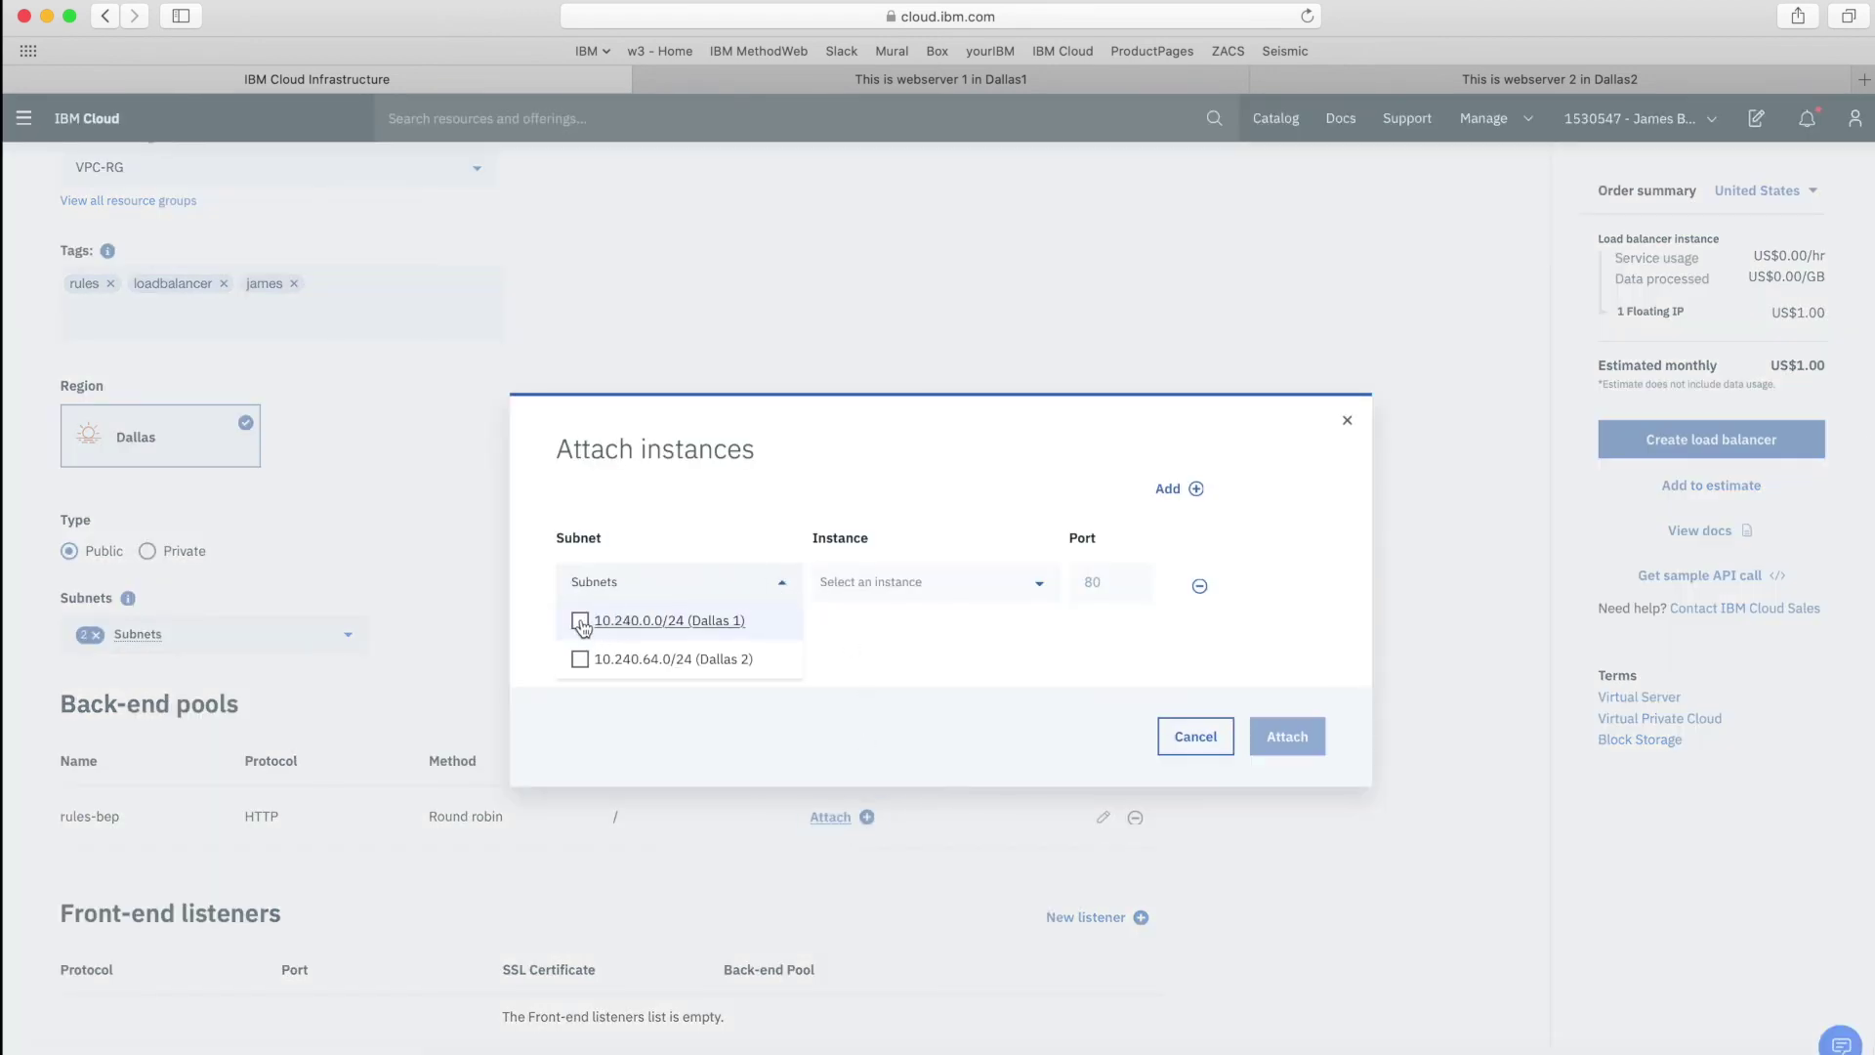
pyautogui.click(1039, 586)
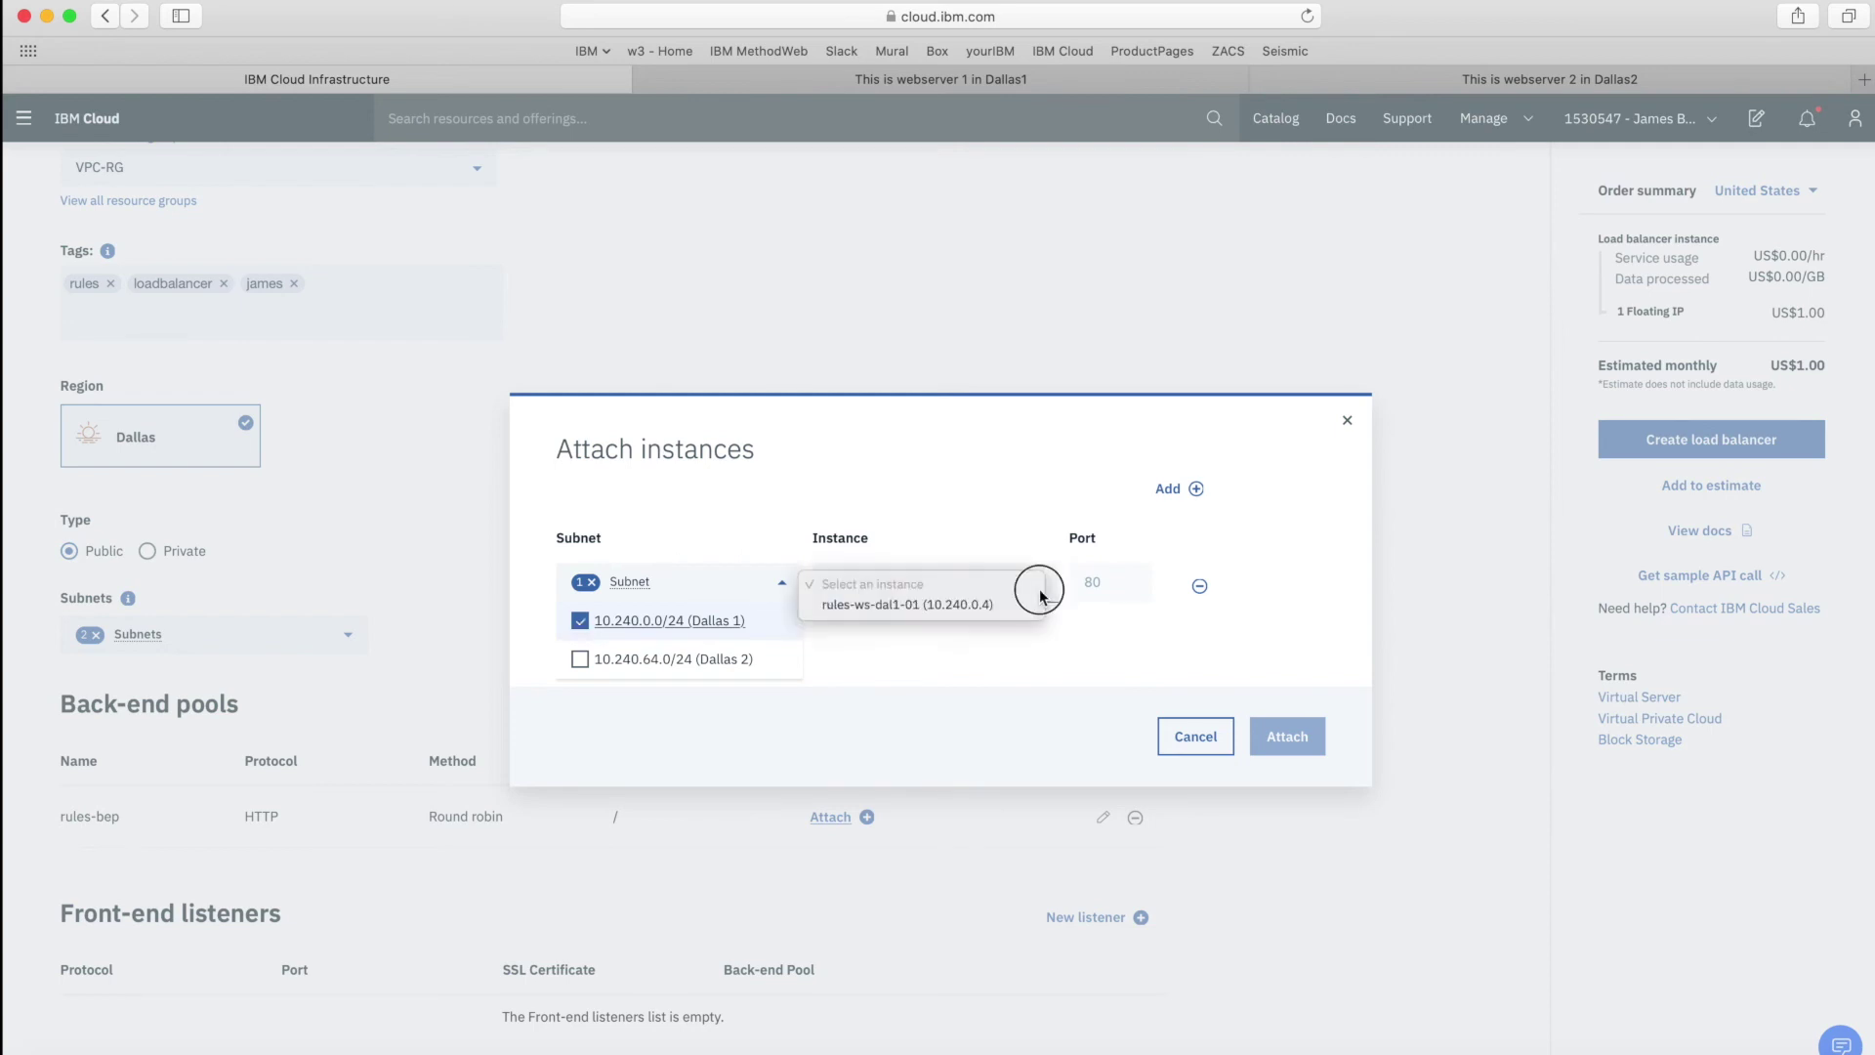
pyautogui.click(934, 606)
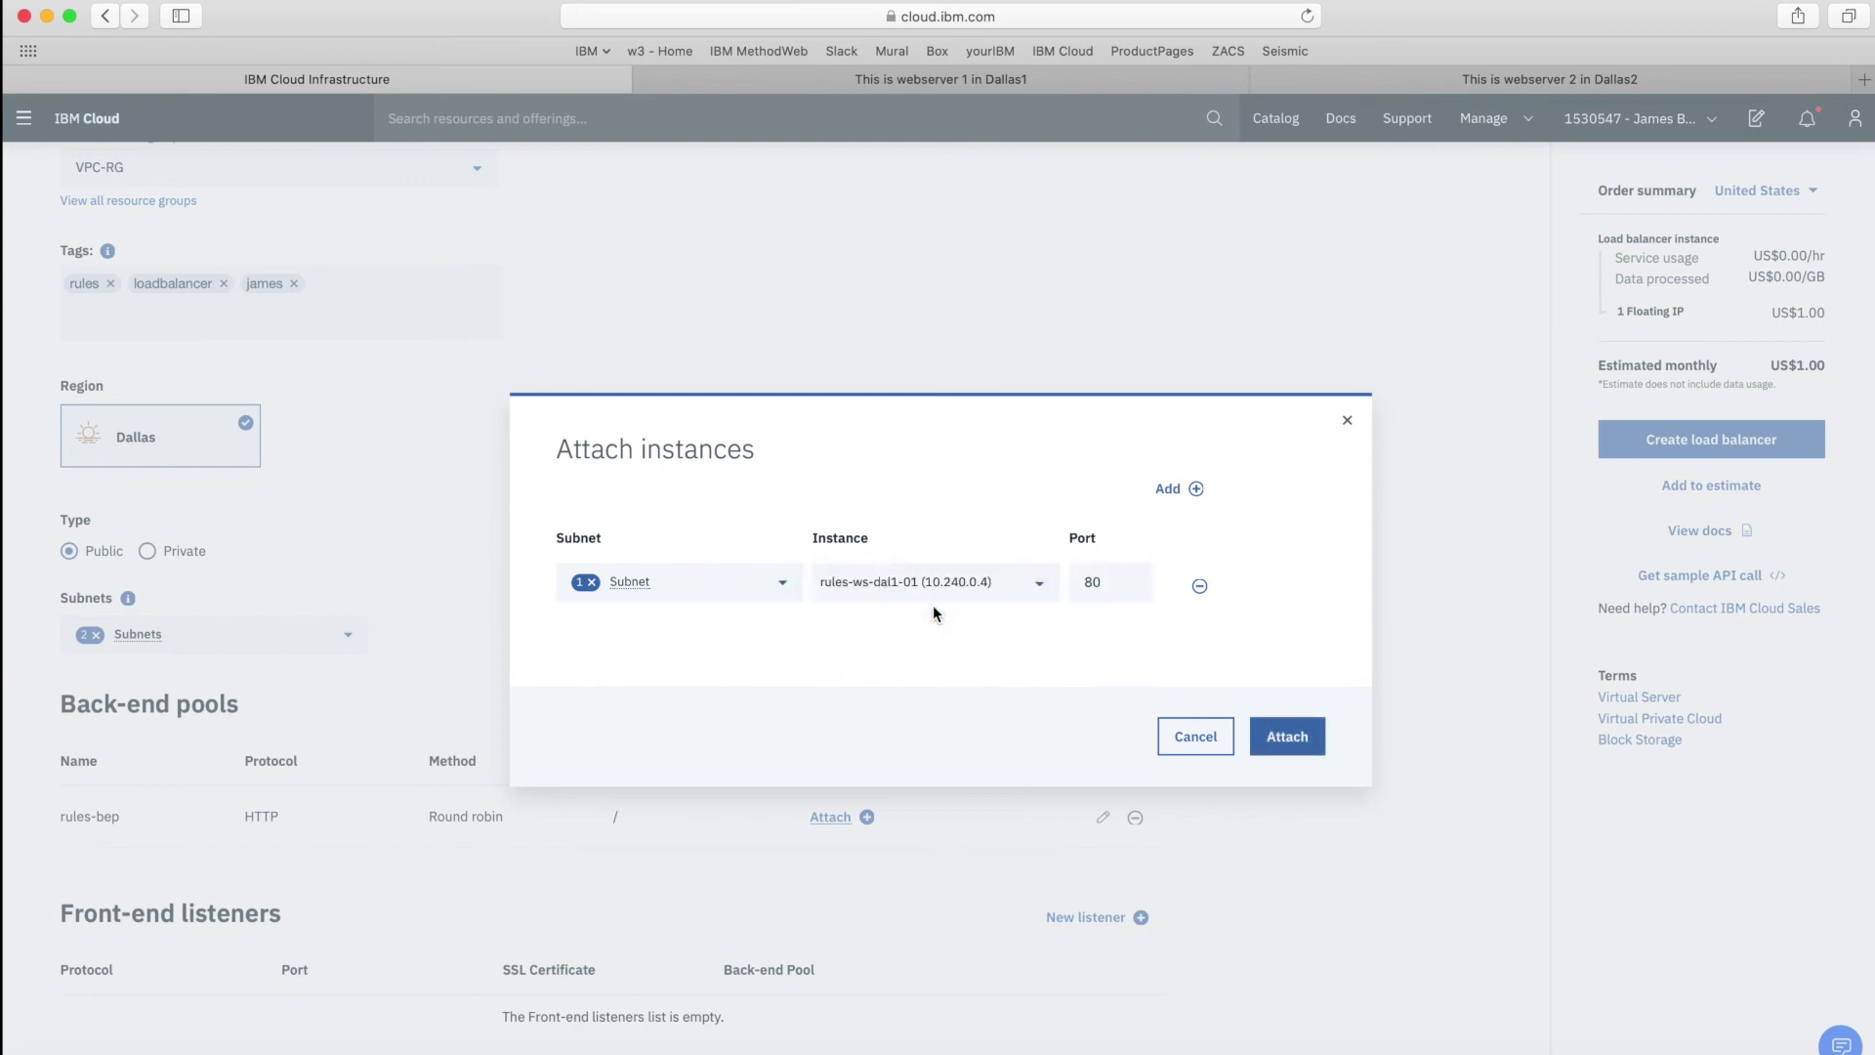
# Add a second instance, rules-ws-dal2-01 from the Dallas 2 subnet 10.240.64.0/24, and attach both instances to the pool.
pyautogui.click(1194, 500)
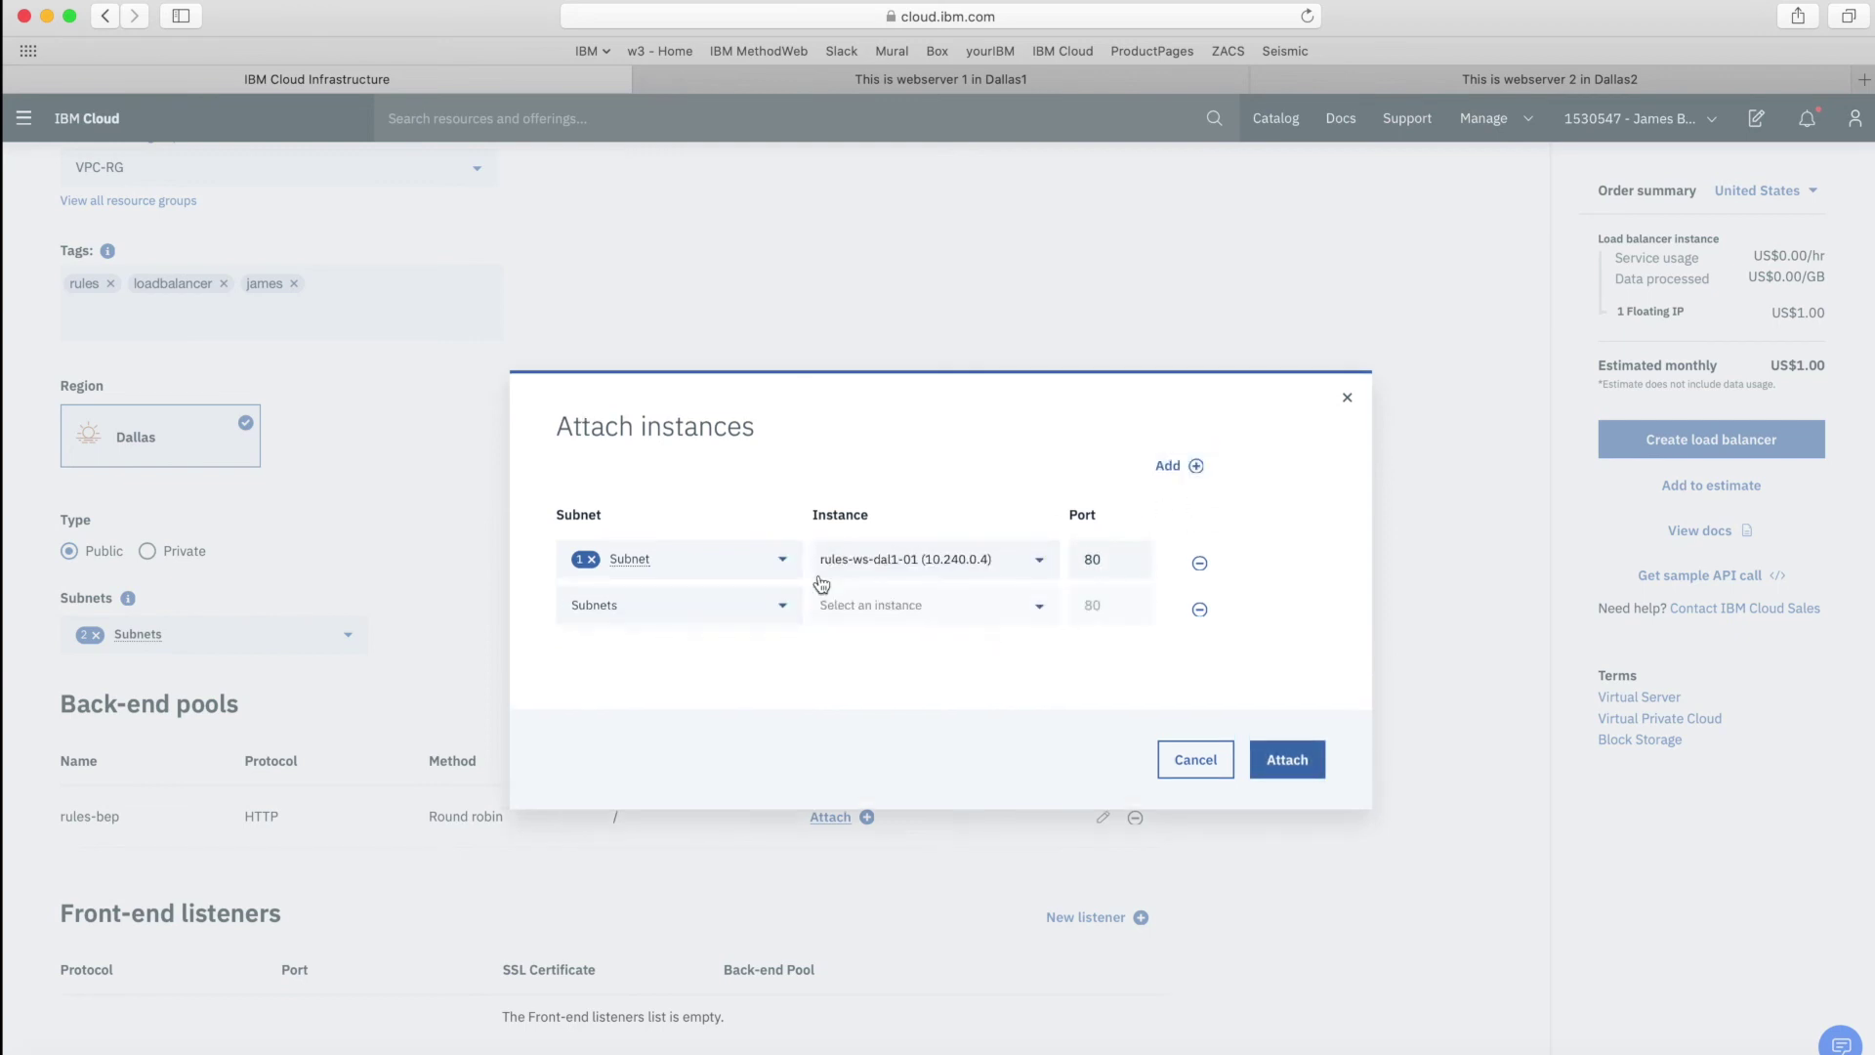
pyautogui.click(778, 607)
pyautogui.click(597, 681)
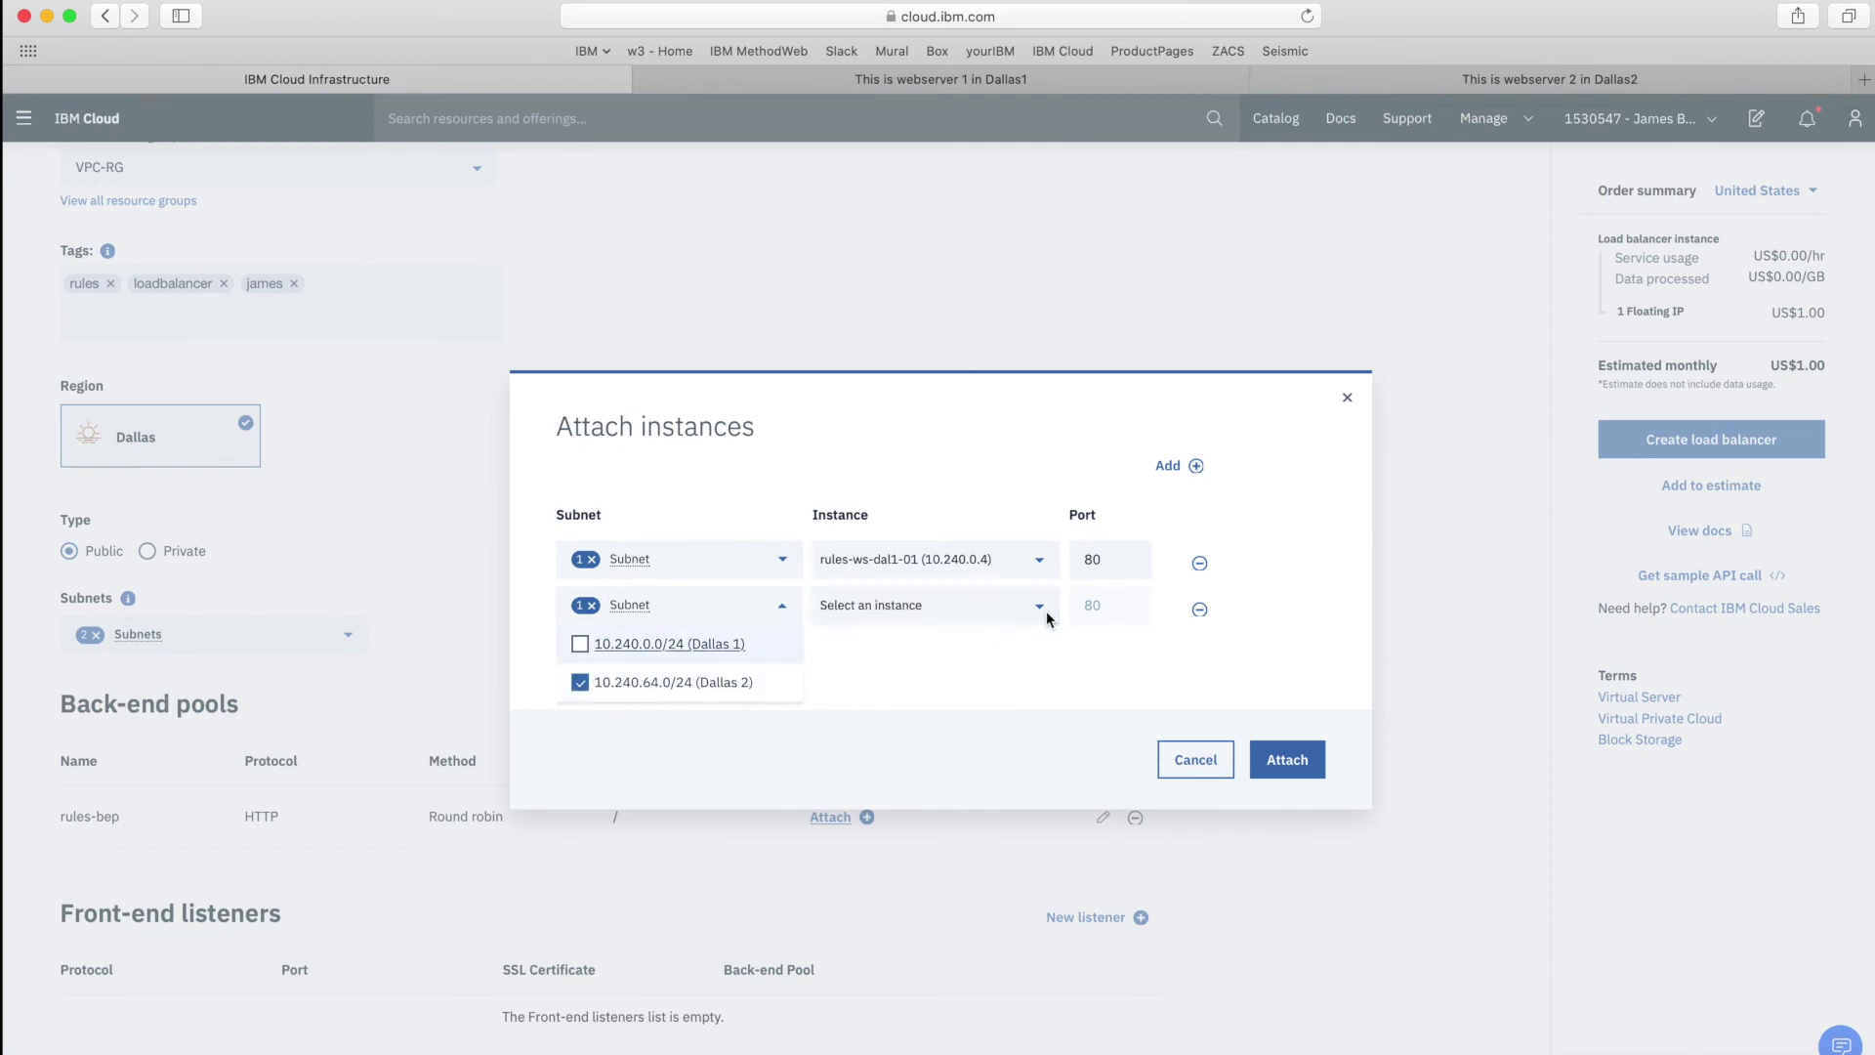
pyautogui.click(1046, 611)
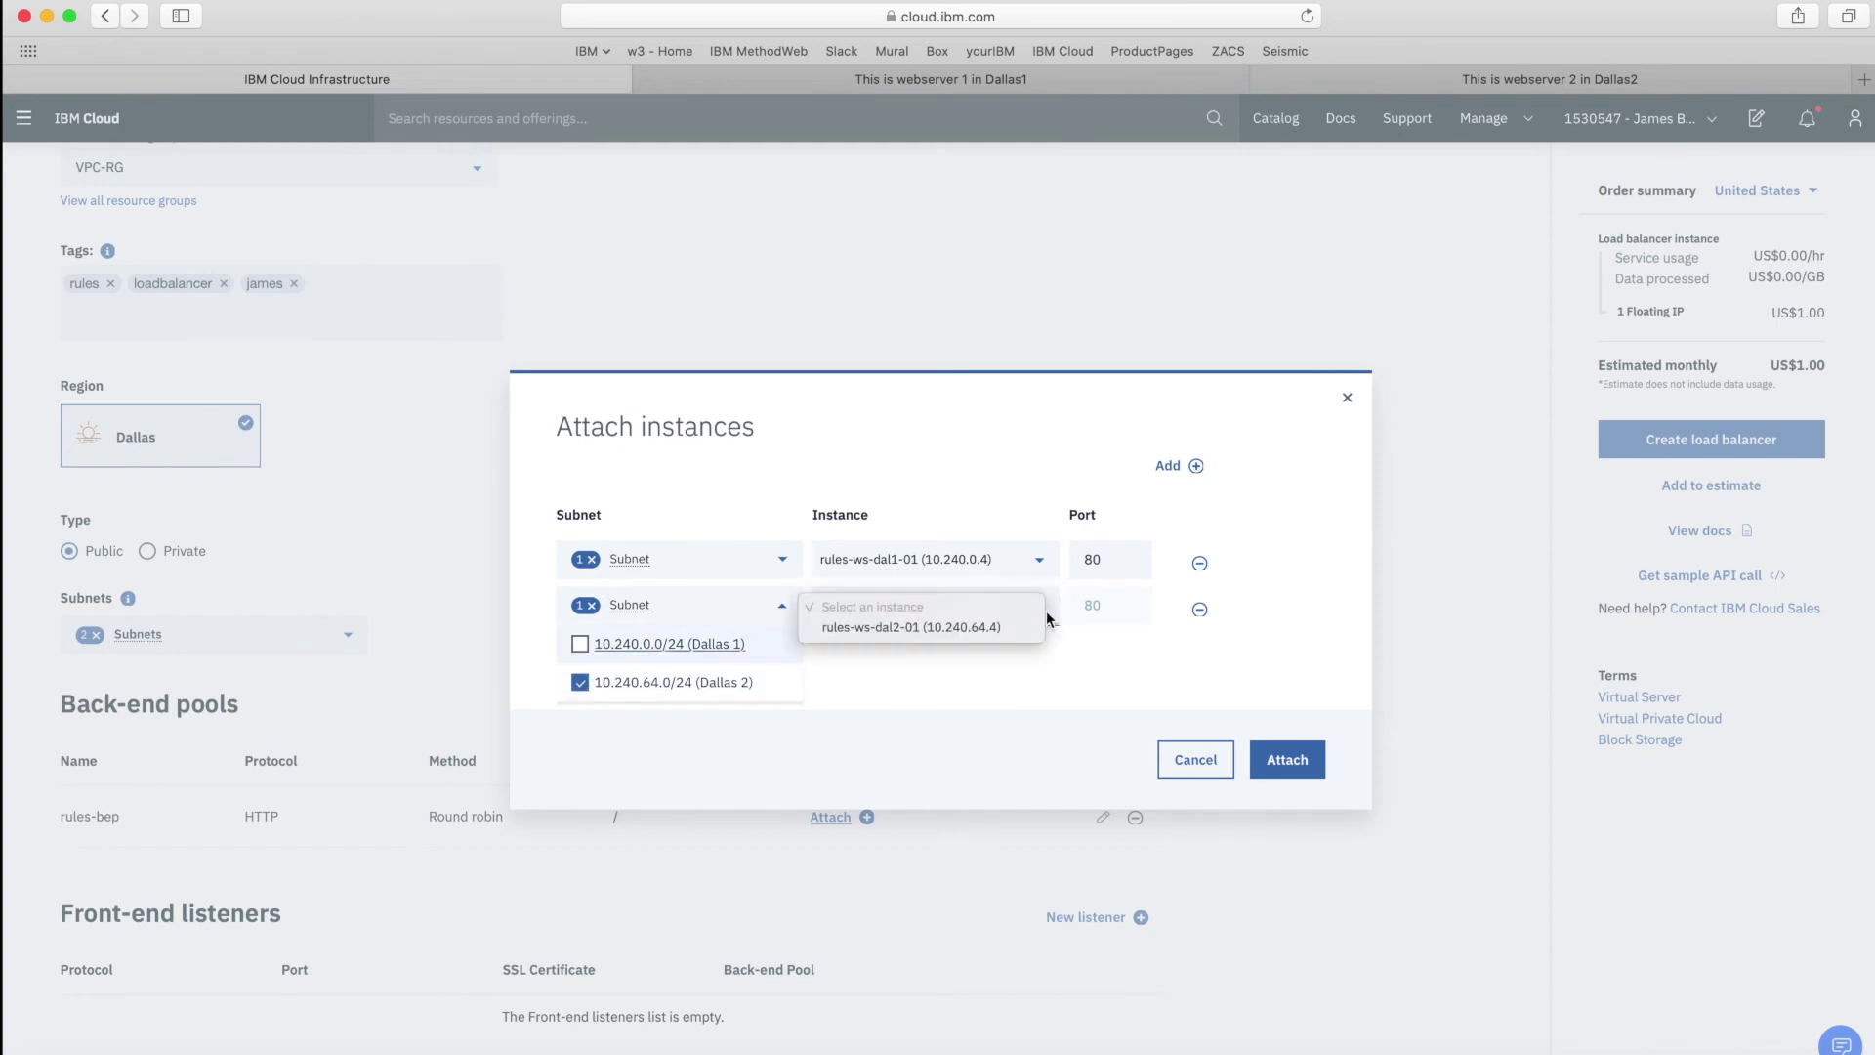
pyautogui.click(961, 627)
pyautogui.click(1285, 763)
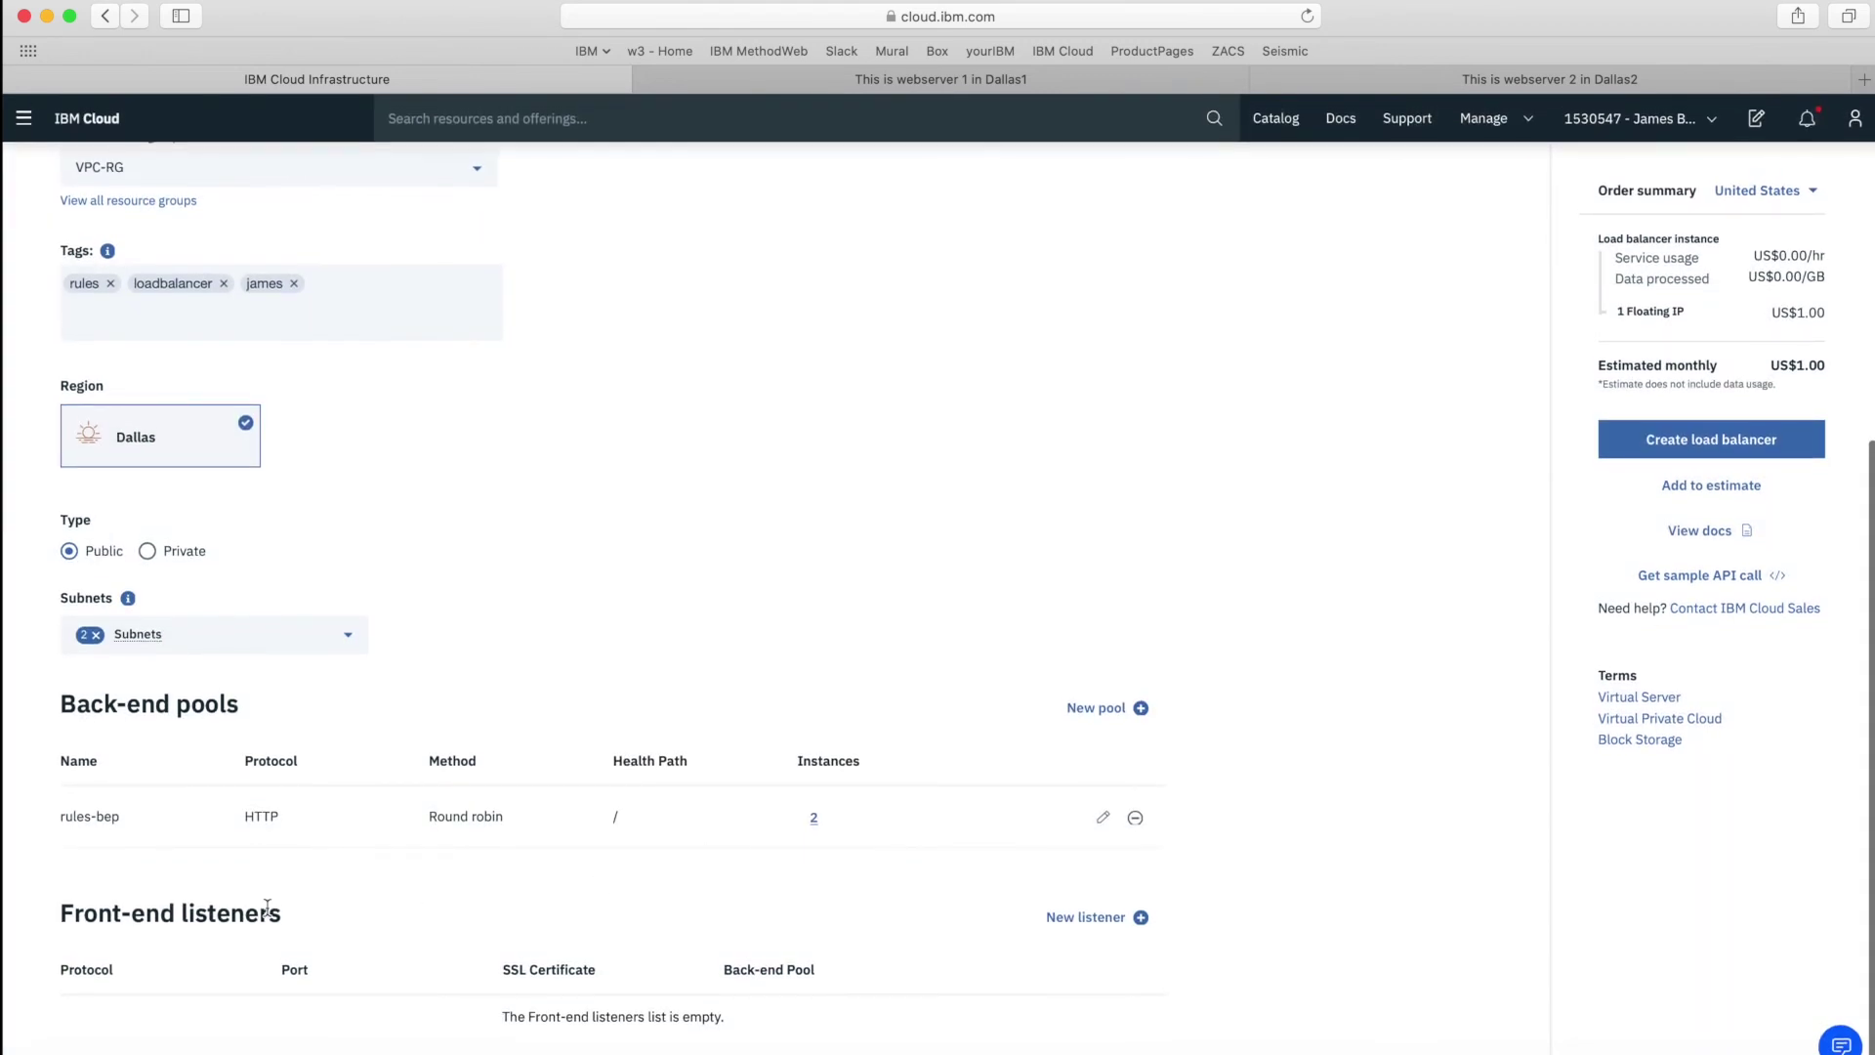
# Create a front-end listener using HTTP on port 80 with rules-bep as its back-end pool.
pyautogui.click(1085, 918)
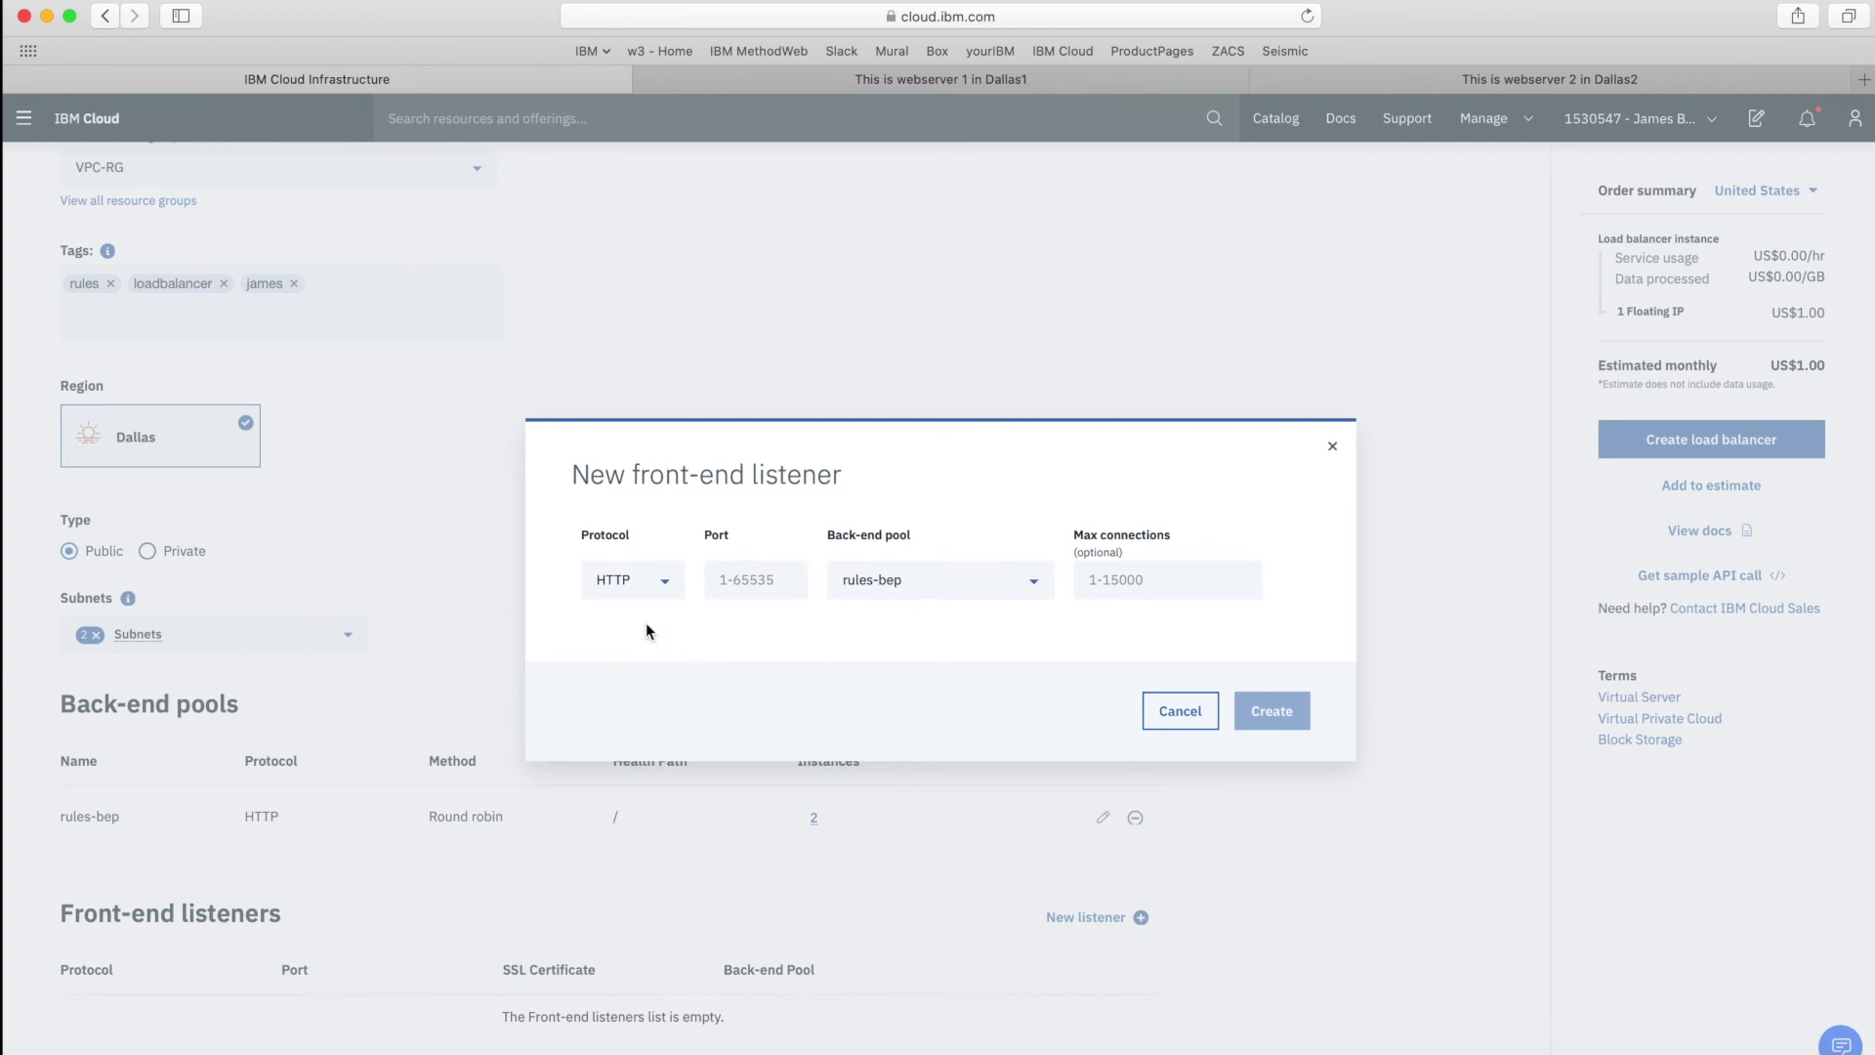
pyautogui.click(662, 586)
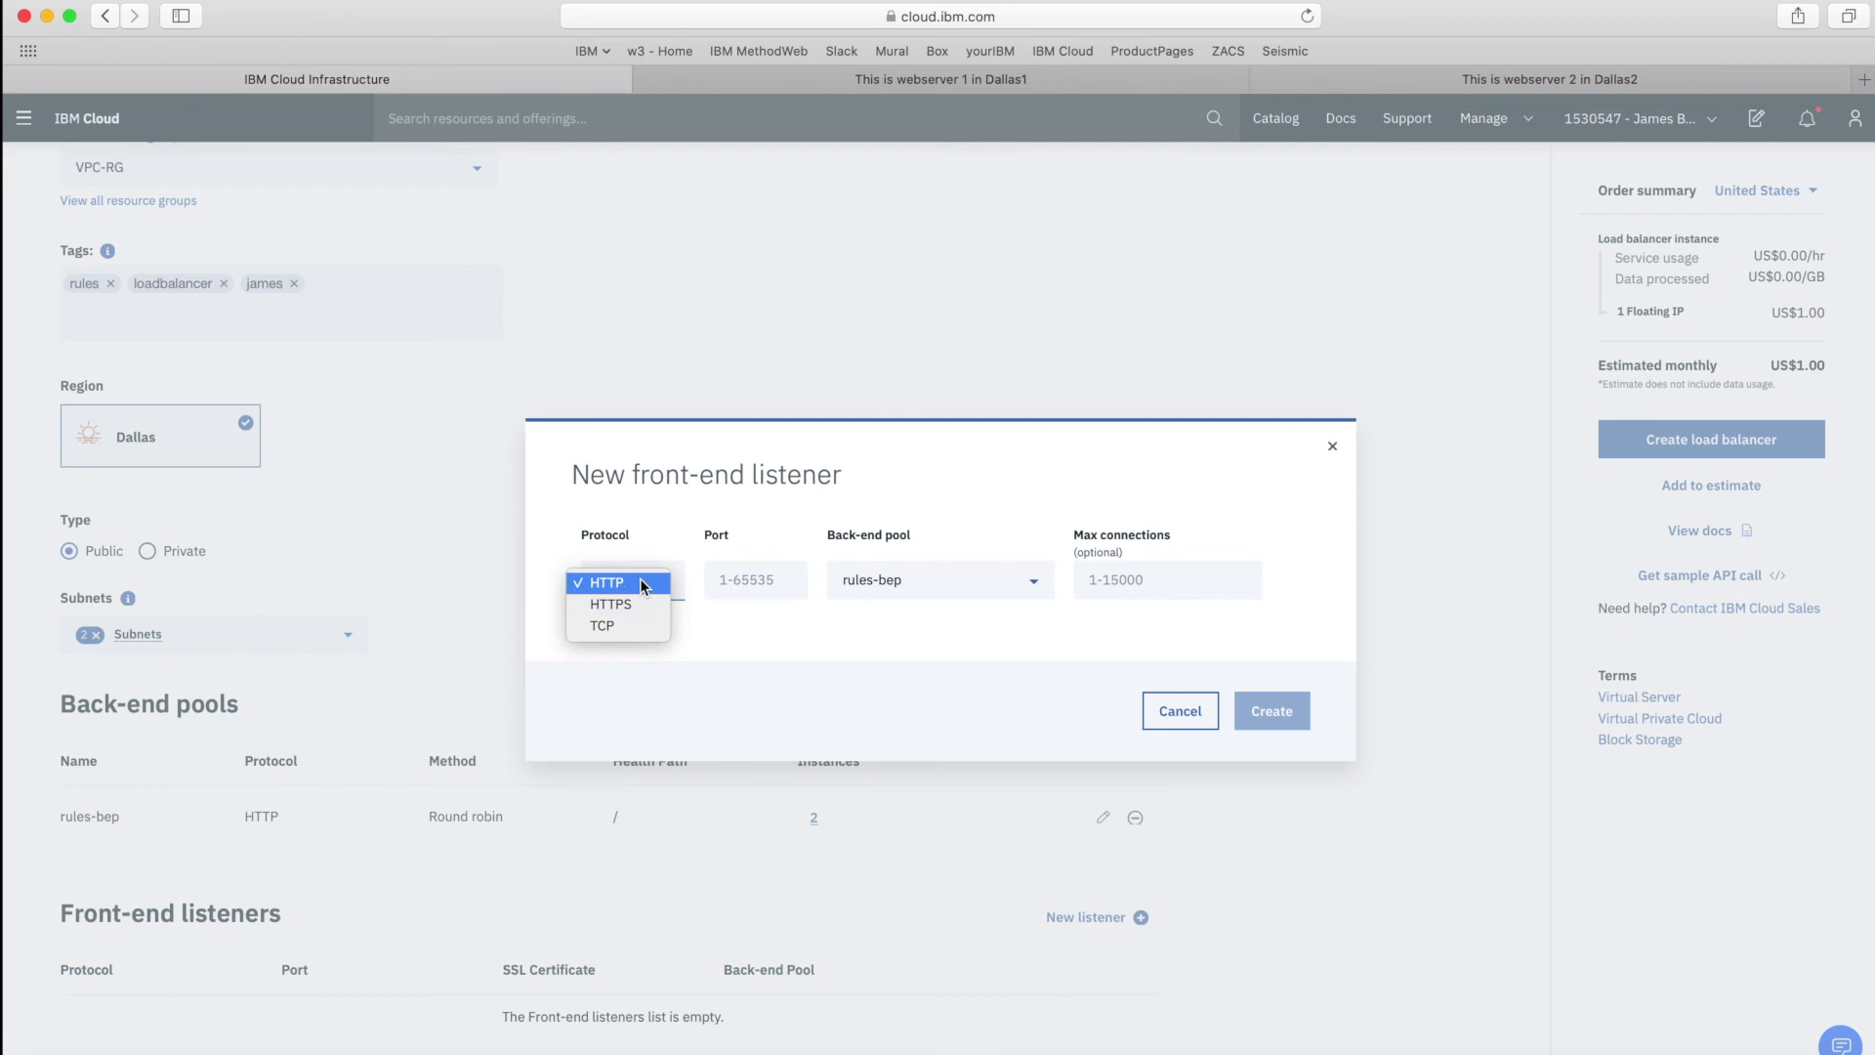
pyautogui.click(643, 583)
pyautogui.click(758, 580)
pyautogui.write('80')
pyautogui.press('Tab')
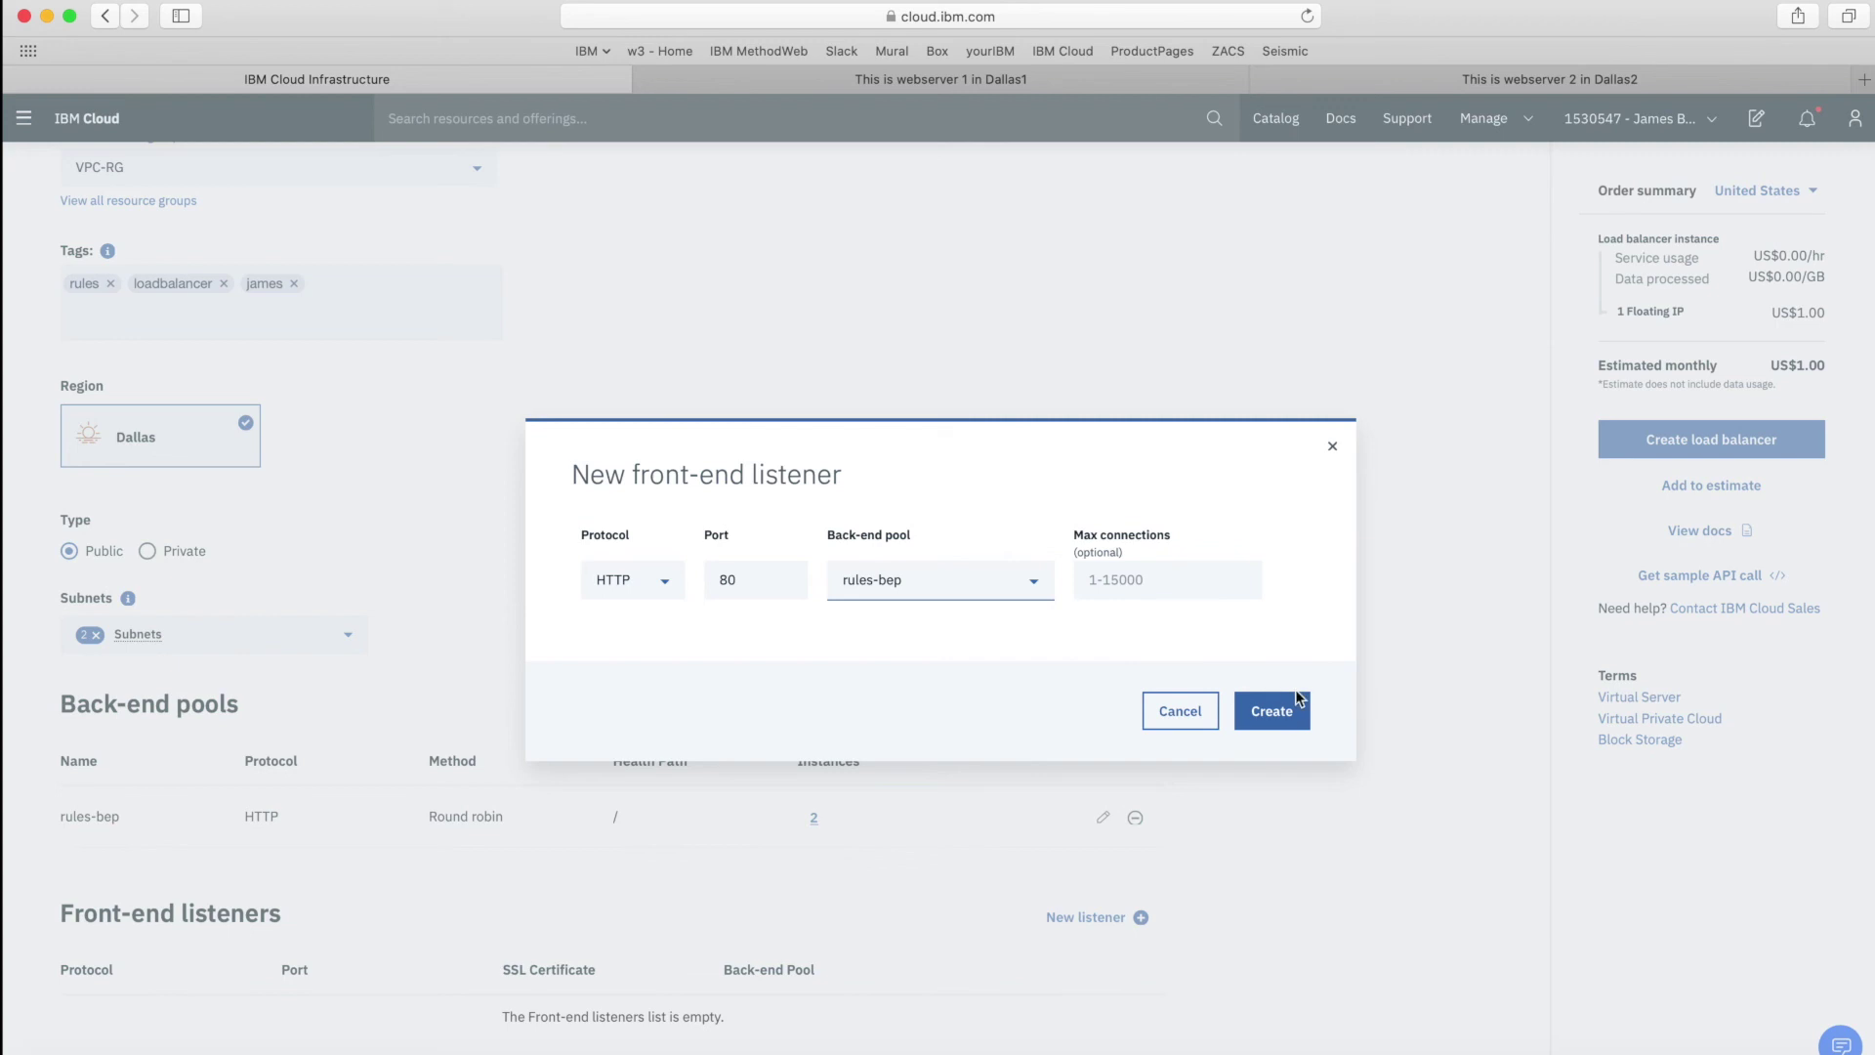
pyautogui.click(1285, 714)
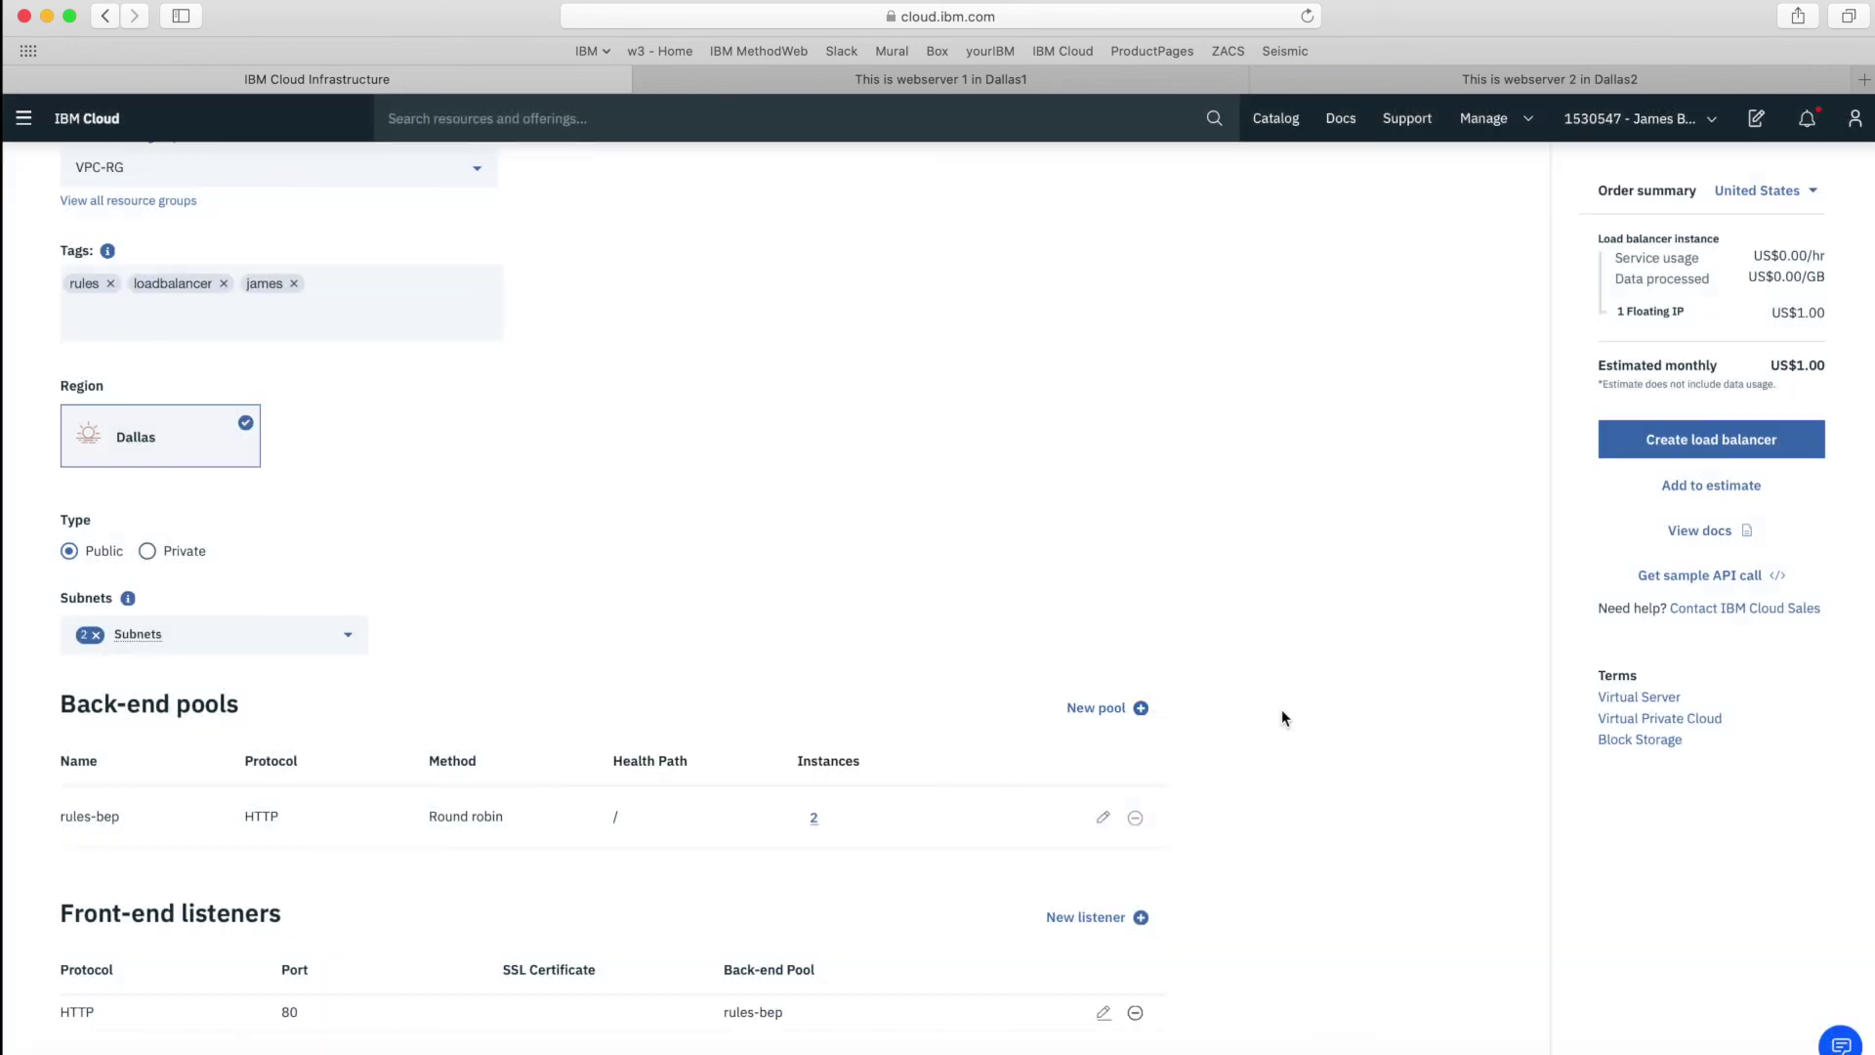
# Review the pool and listener settings and create the load balancer.
pyautogui.scroll(-1, 1399, 787)
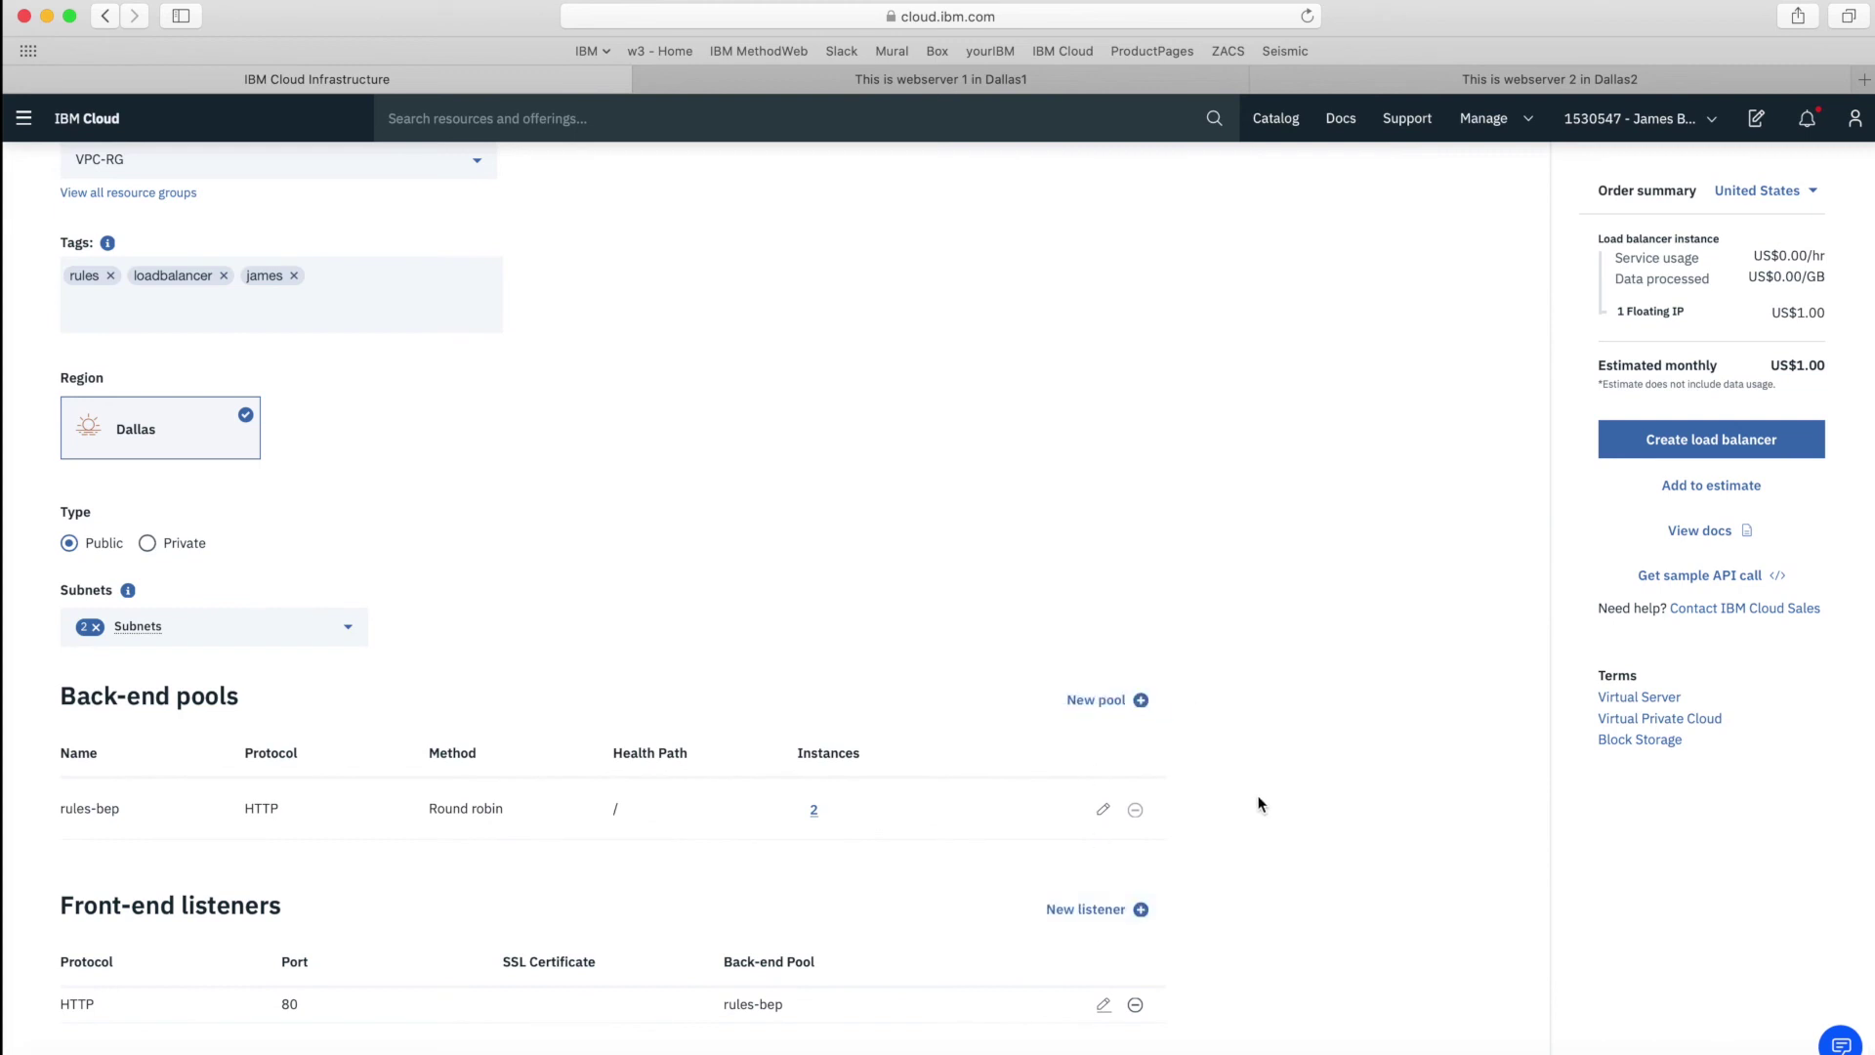
pyautogui.scroll(-1, 1259, 804)
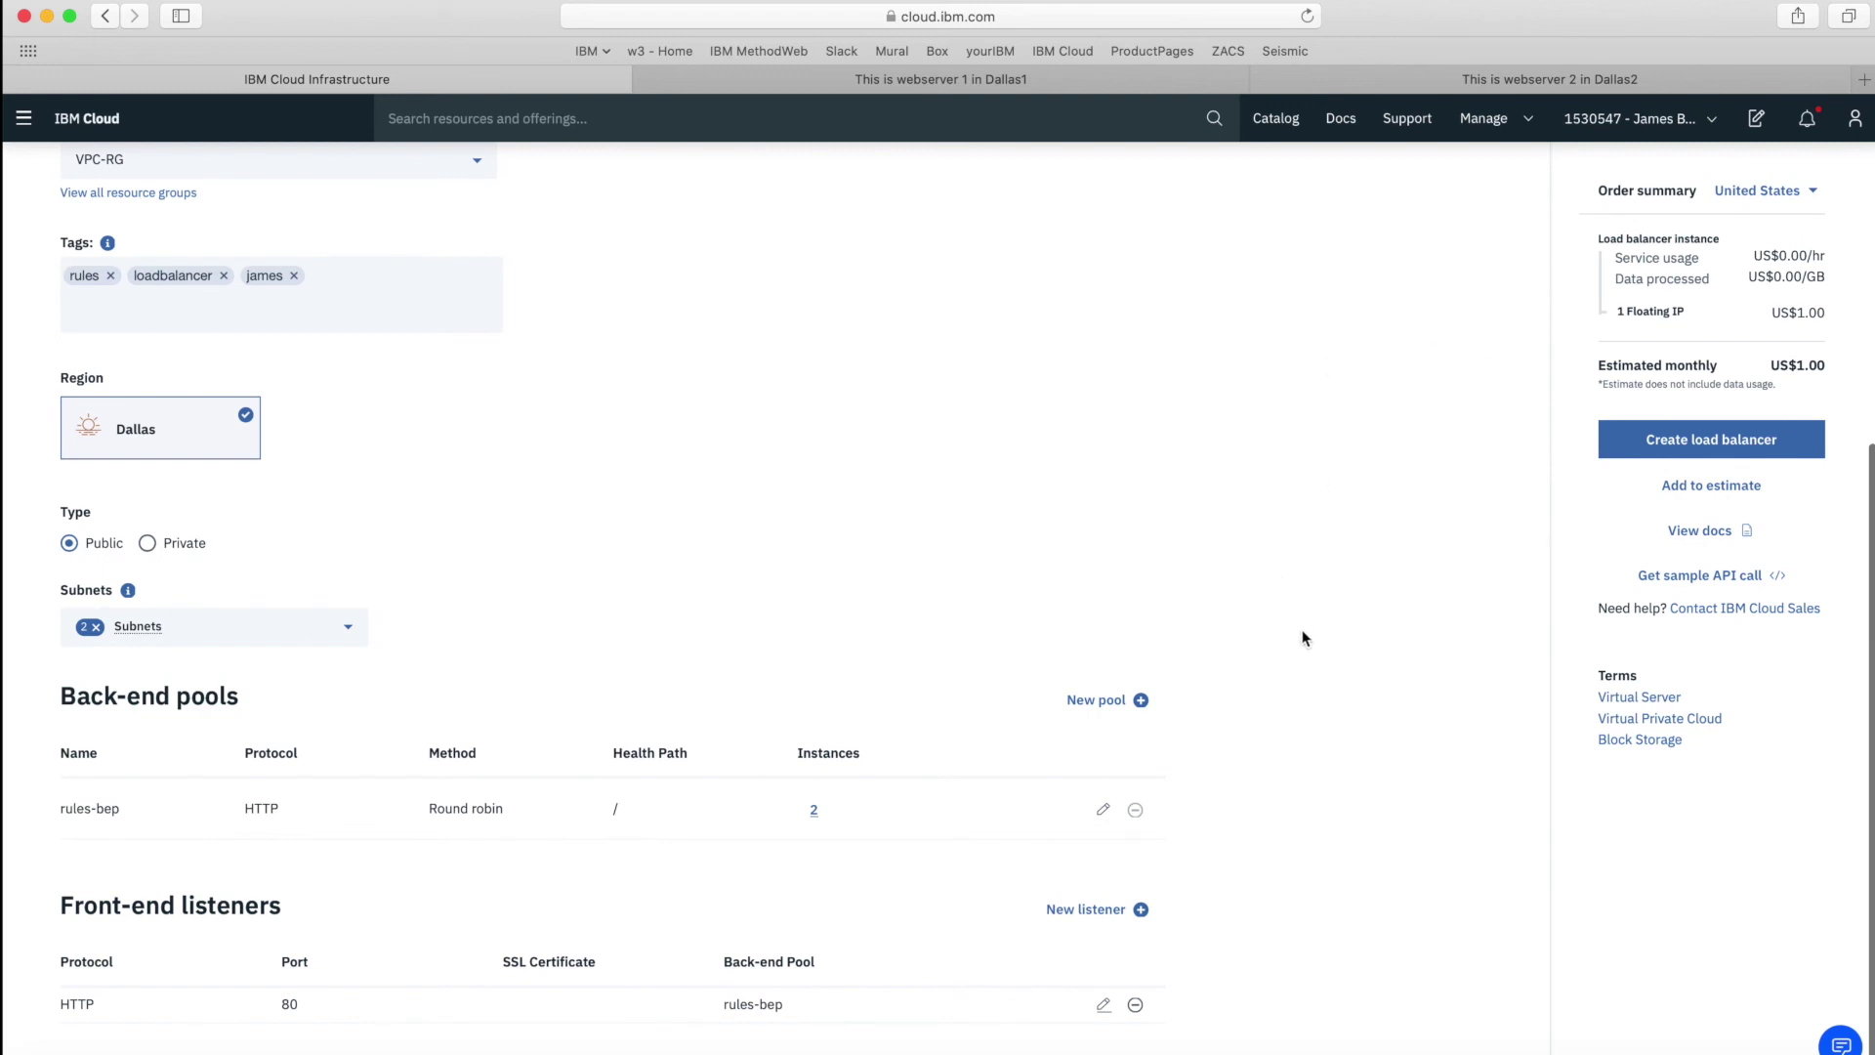
pyautogui.click(1709, 440)
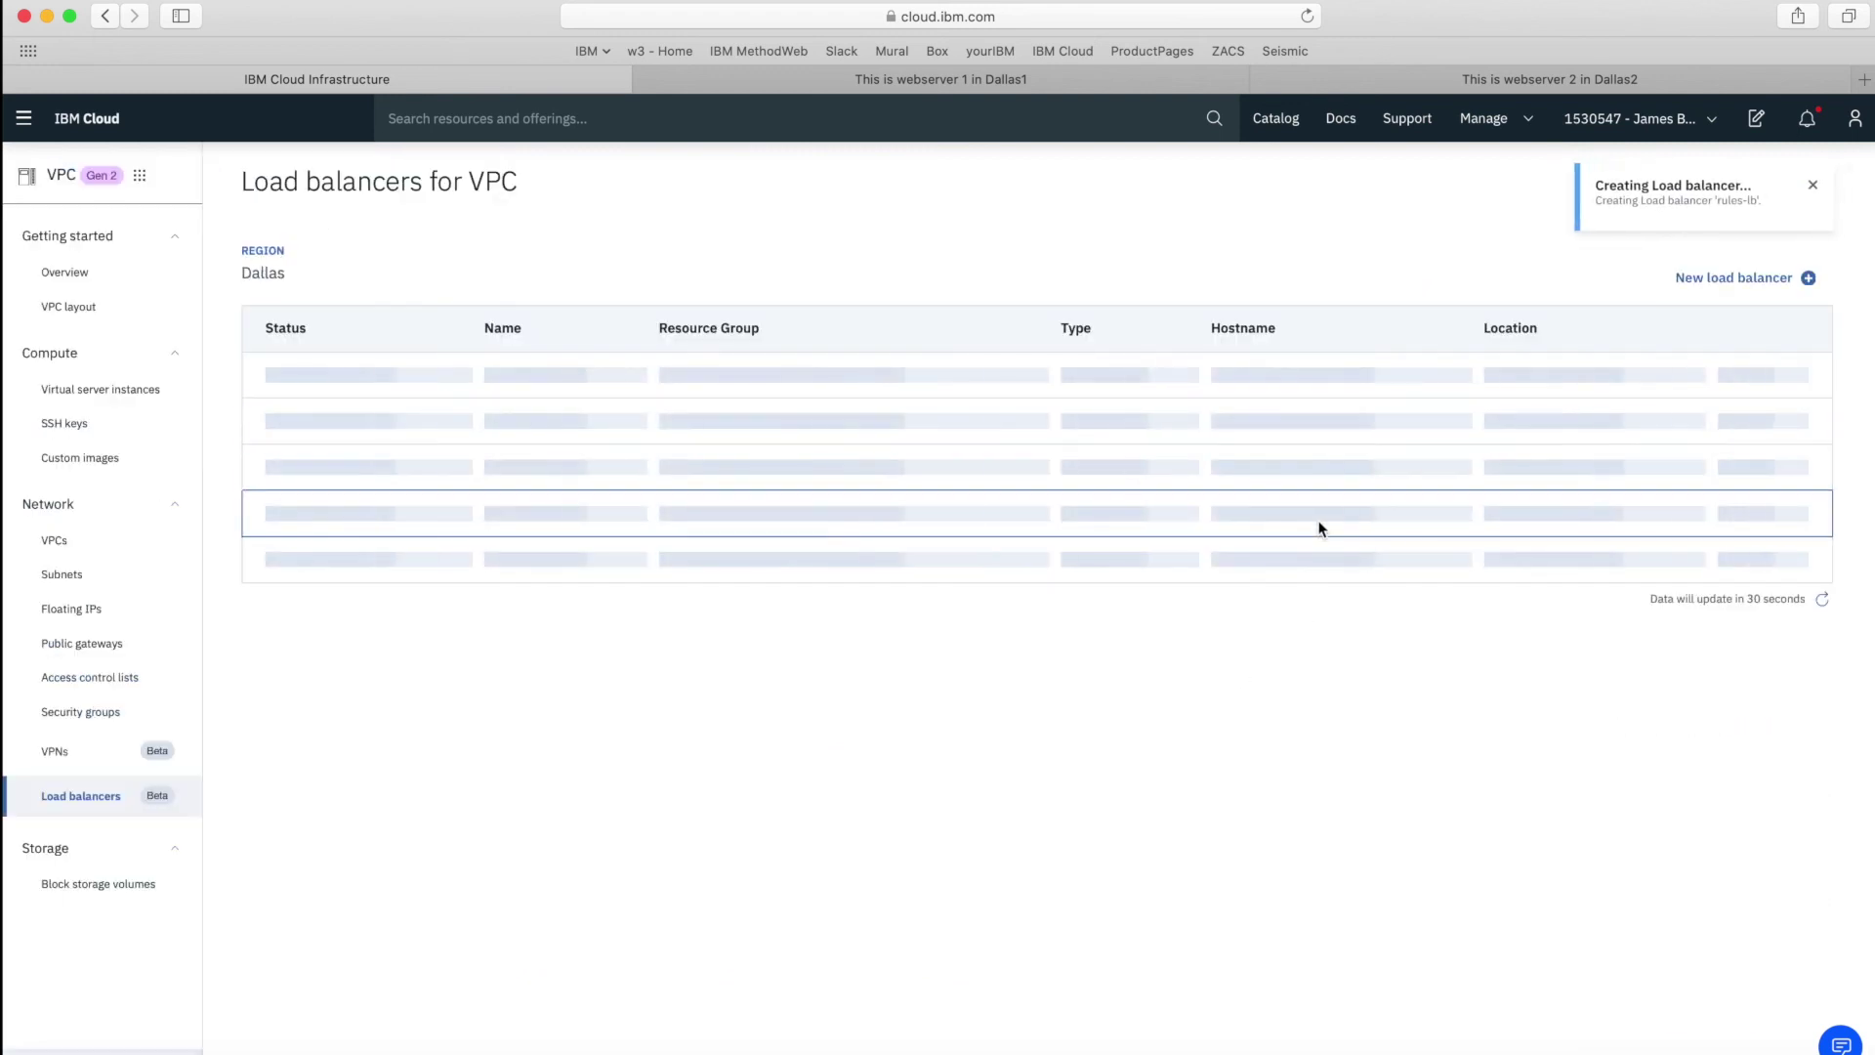